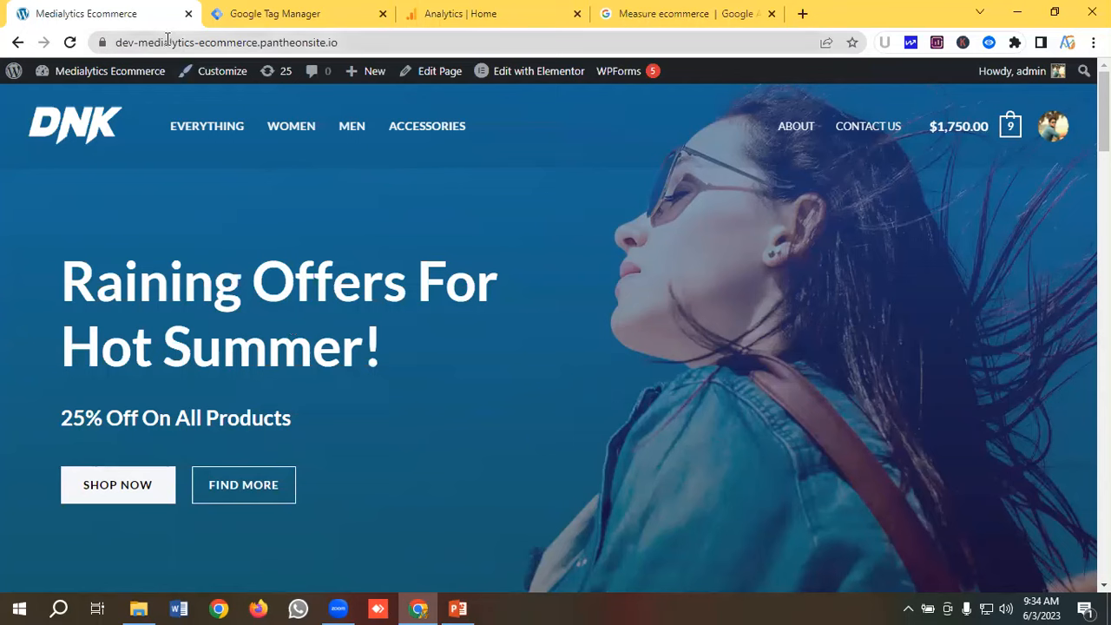
# Step: Open the WordPress admin dashboard of the store at dev-medialytics-ecommerce.pantheonsite.io/wp-admin/
pyautogui.click(384, 42)
pyautogui.click(384, 42)
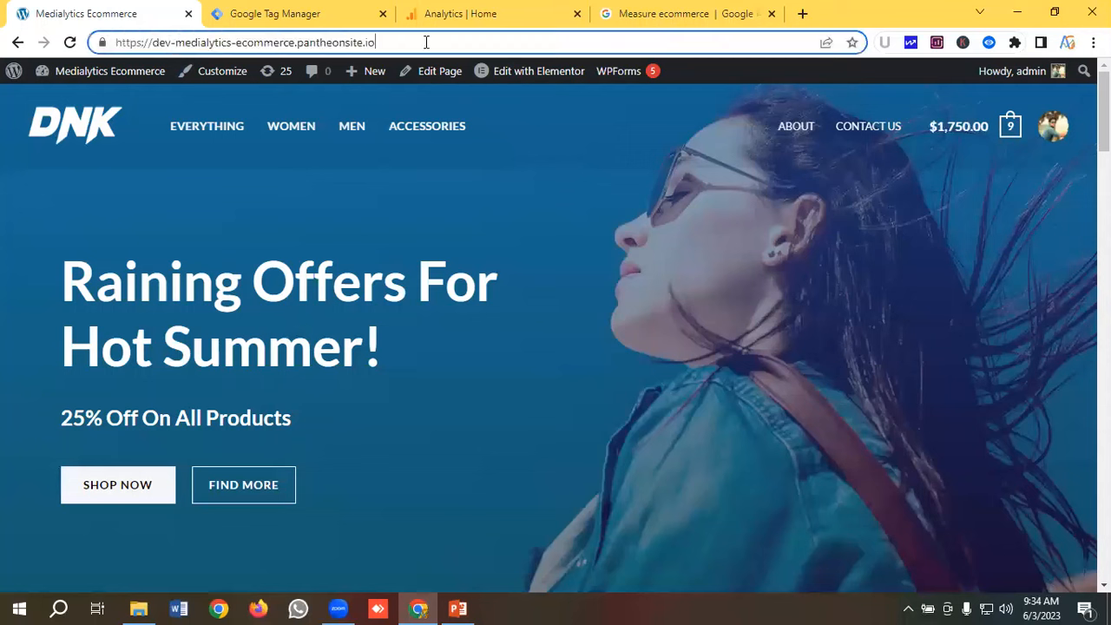
pyautogui.write('/wp-')
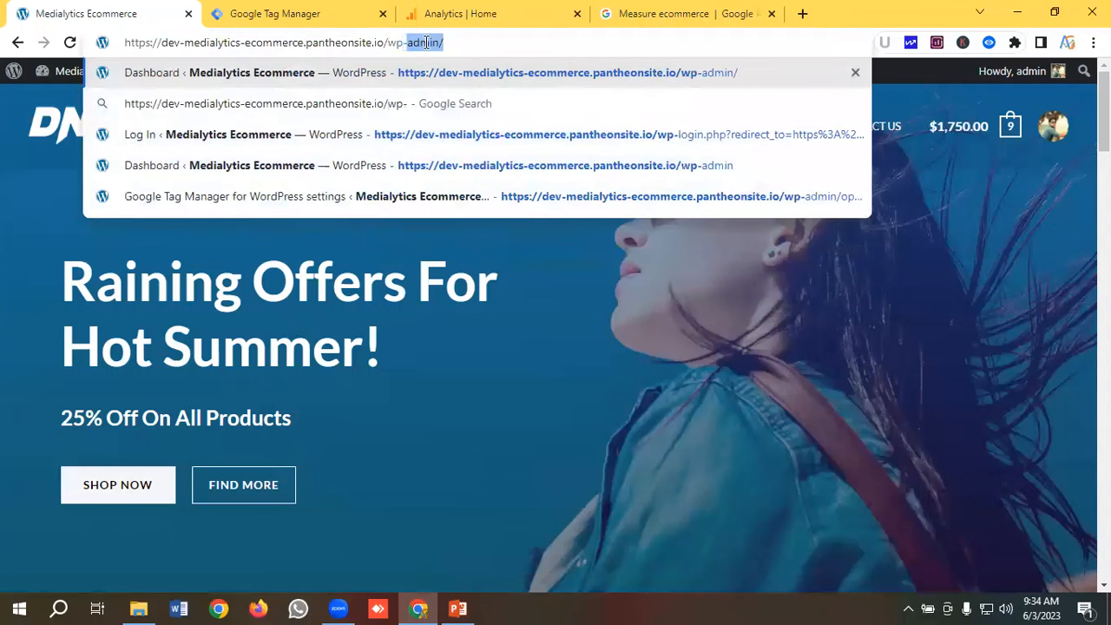
pyautogui.press('Return')
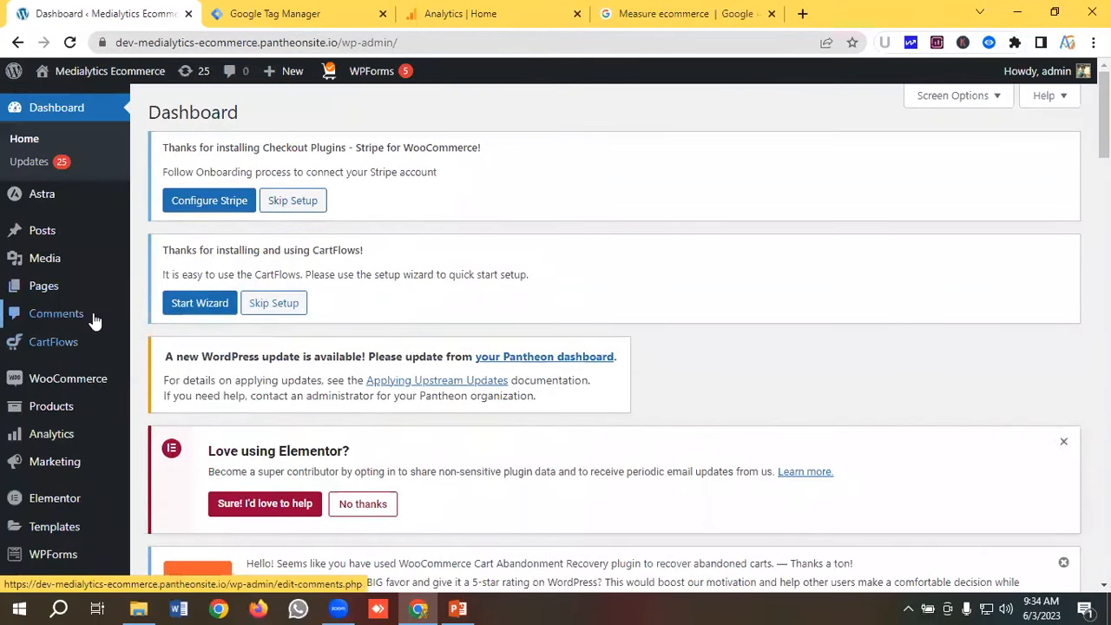
# Step: Search for GTM4WP among the plugins that can be added and activate the GTM4WP plugin
pyautogui.scroll(-2, 82, 330)
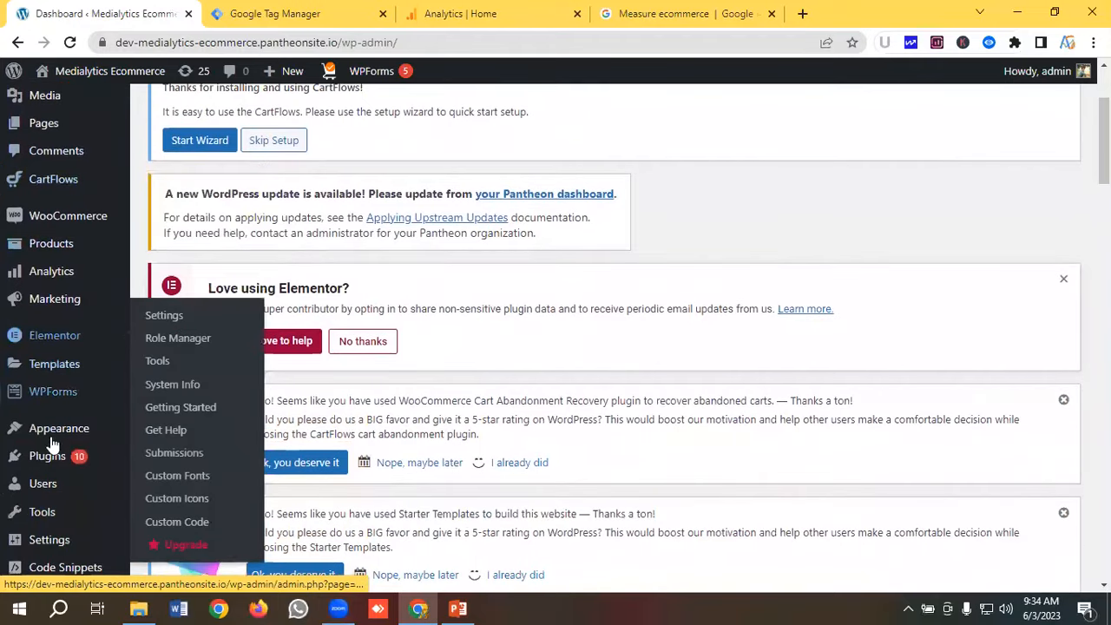
pyautogui.moveTo(43, 460)
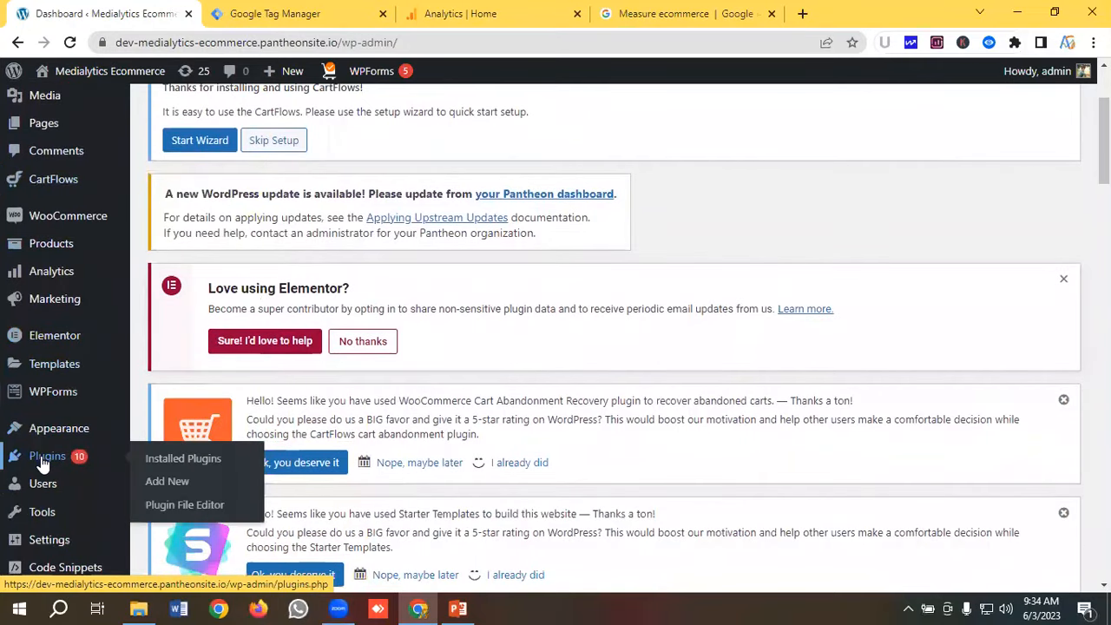
pyautogui.click(164, 489)
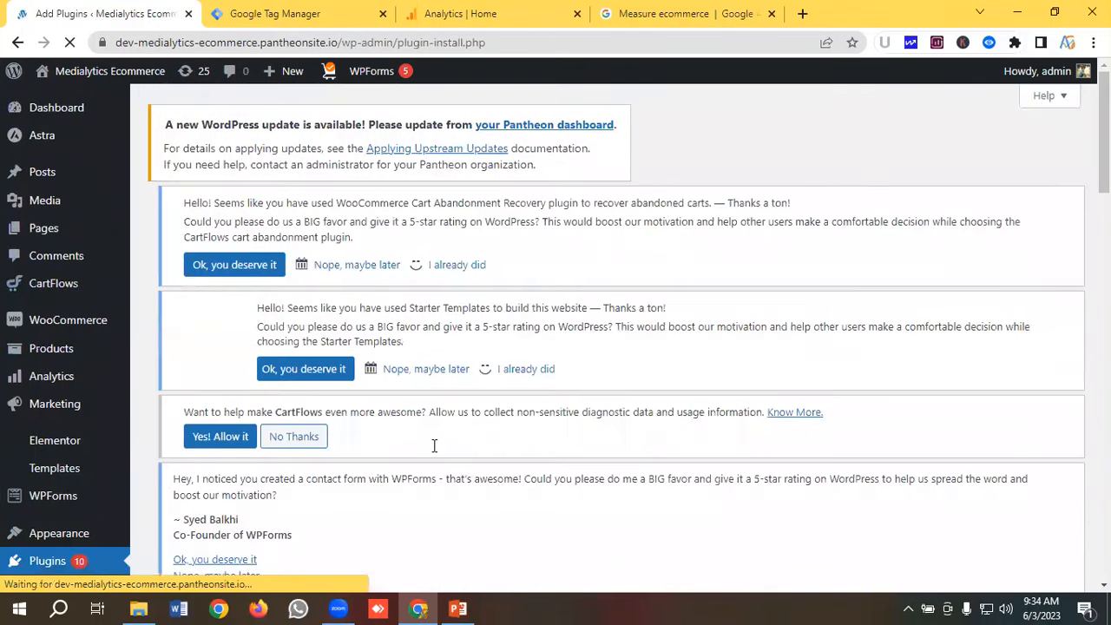
pyautogui.scroll(-4, 972, 291)
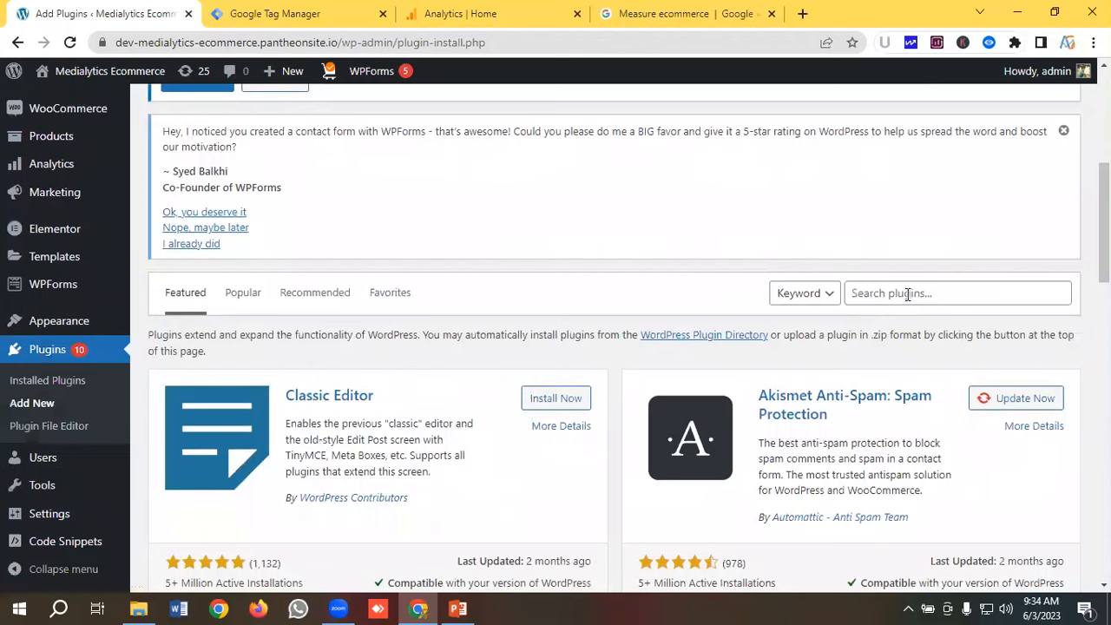
pyautogui.click(908, 295)
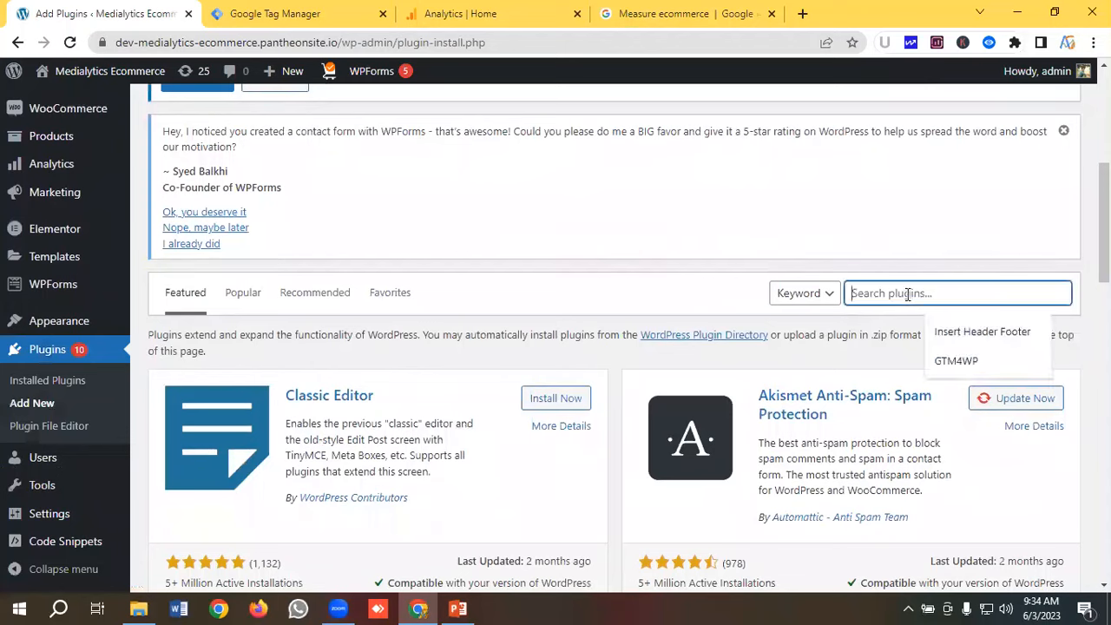
pyautogui.click(955, 363)
pyautogui.scroll(-4, 650, 218)
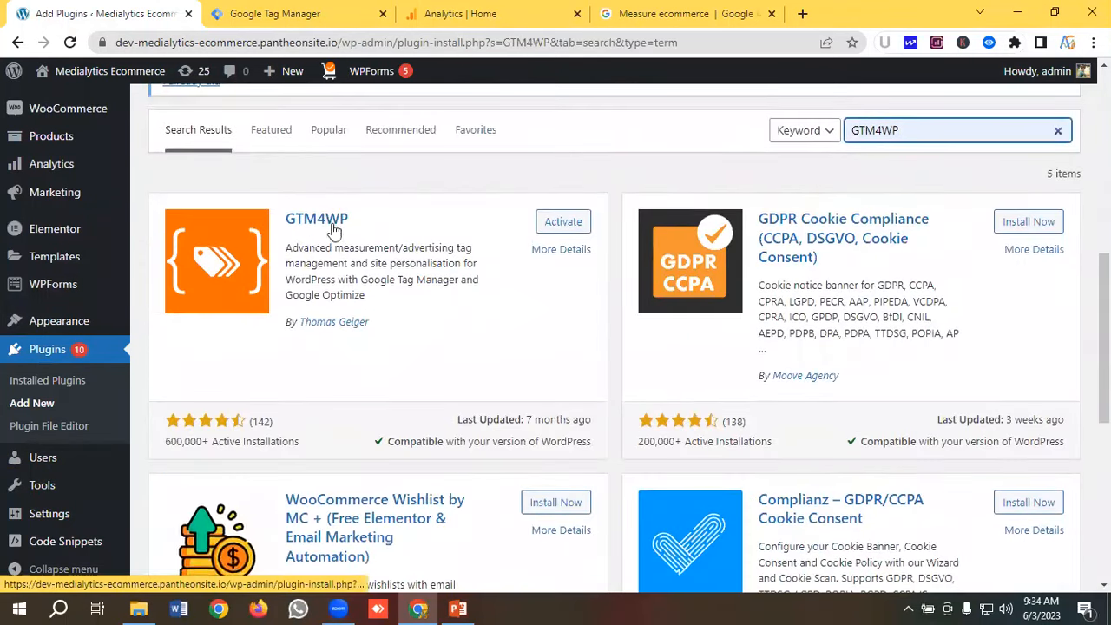
pyautogui.click(568, 225)
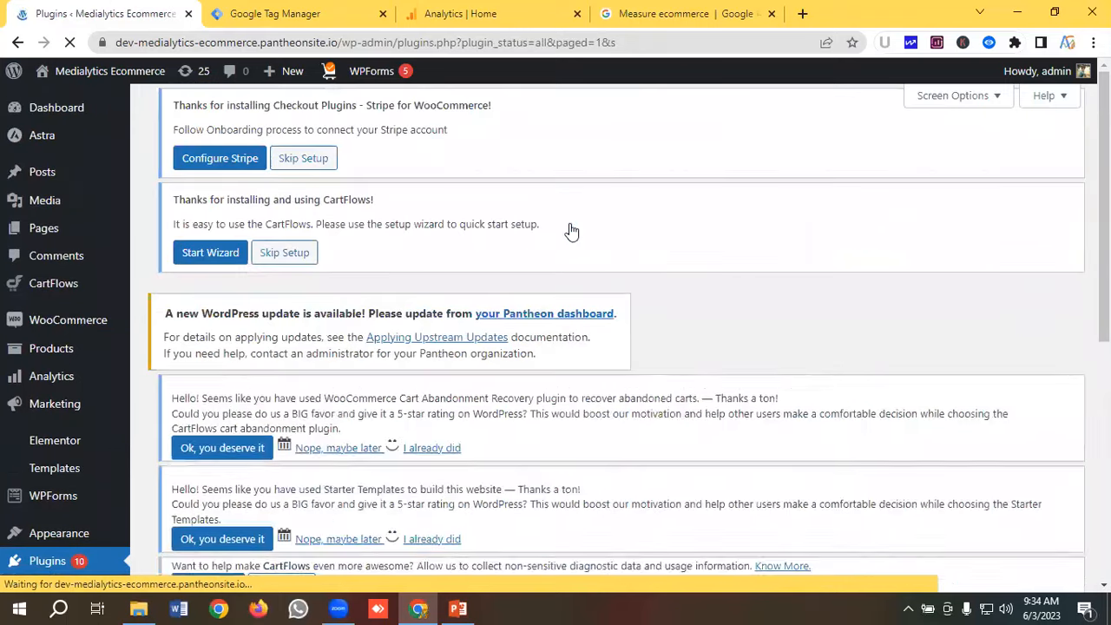
# Step: Open the Google Tag Manager plugin's settings and go to its general options
pyautogui.scroll(-1, 71, 358)
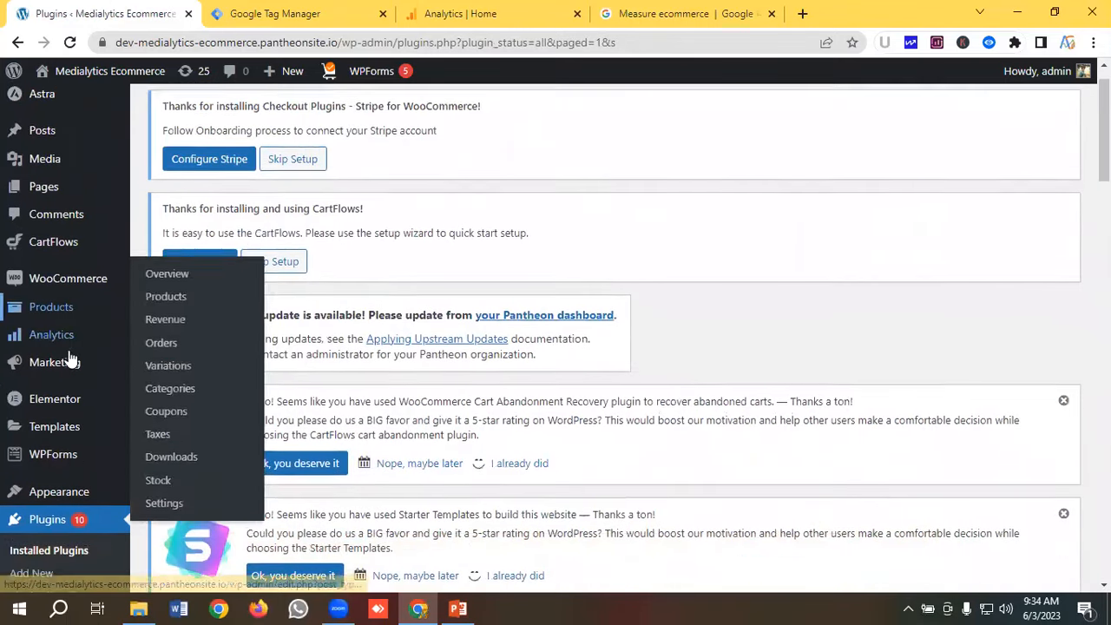
pyautogui.scroll(-2, 72, 357)
pyautogui.moveTo(52, 516)
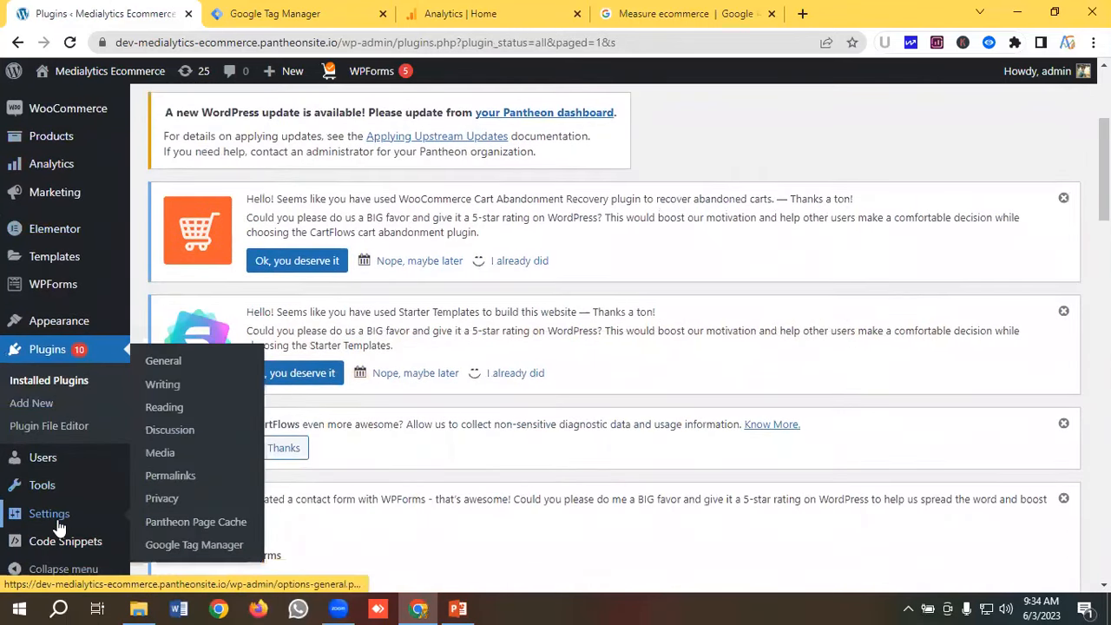
pyautogui.click(178, 553)
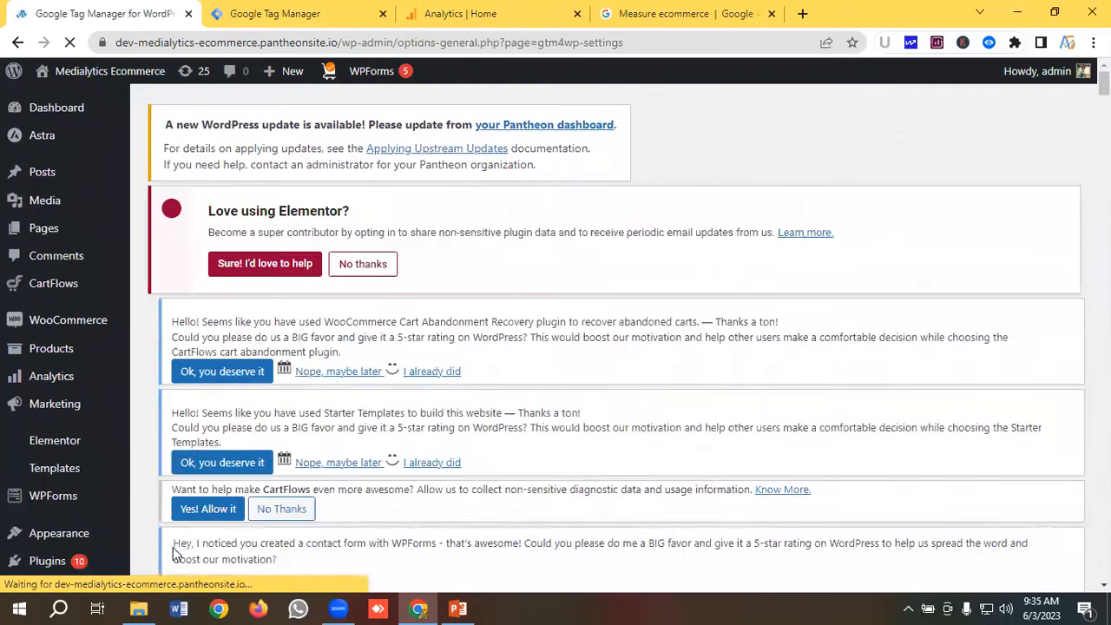
pyautogui.scroll(-3, 361, 321)
pyautogui.scroll(-3, 363, 326)
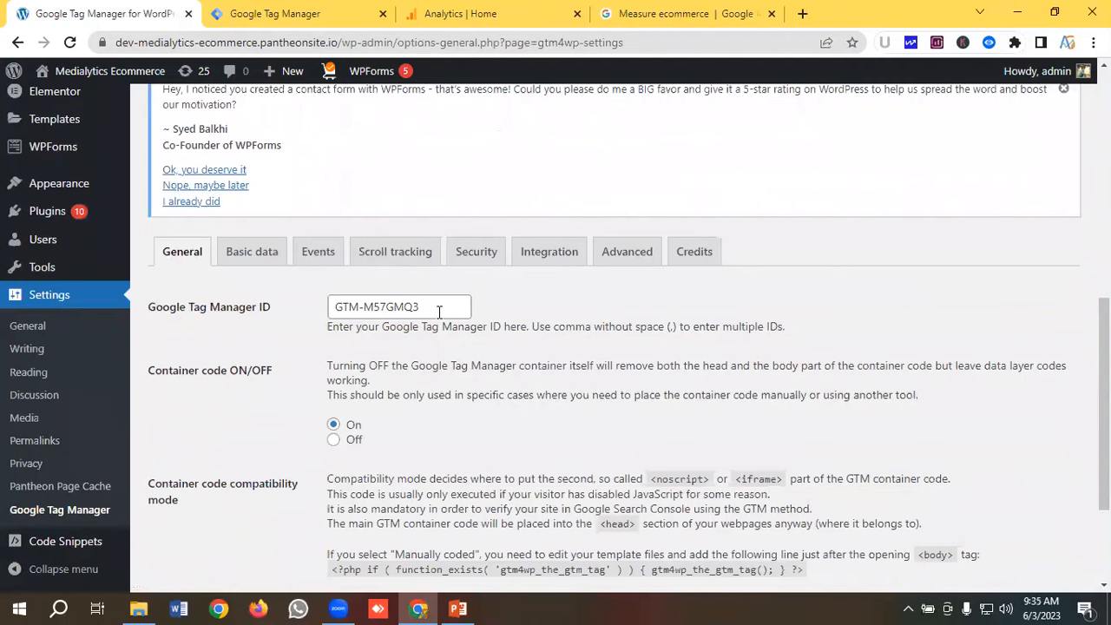
# Step: Copy the container ID GTM-M57GMQ3 from the Tag Manager workspace into the plugin's Google Tag Manager ID setting
pyautogui.click(310, 10)
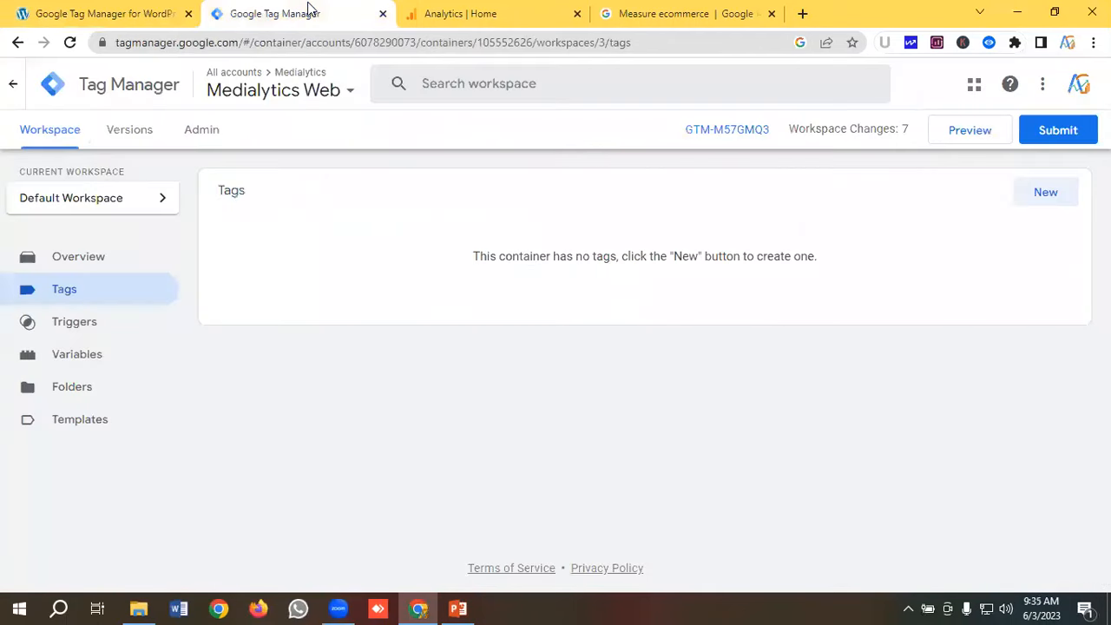
pyautogui.moveTo(673, 130); pyautogui.dragTo(776, 131)
pyautogui.rightClick(736, 134)
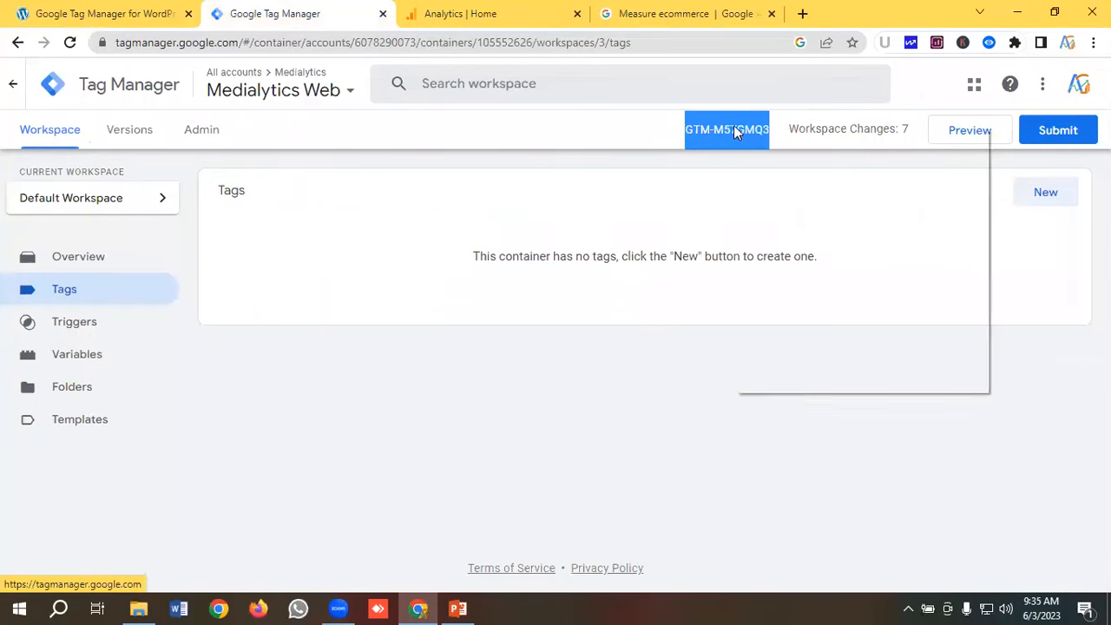
pyautogui.click(776, 251)
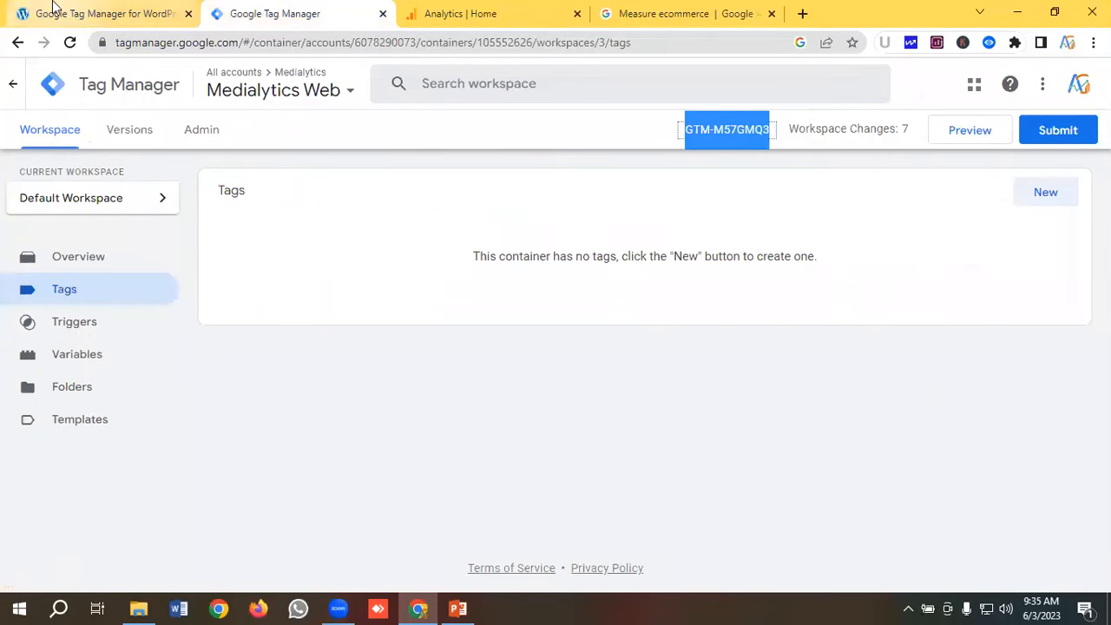
pyautogui.click(52, 13)
pyautogui.click(421, 306)
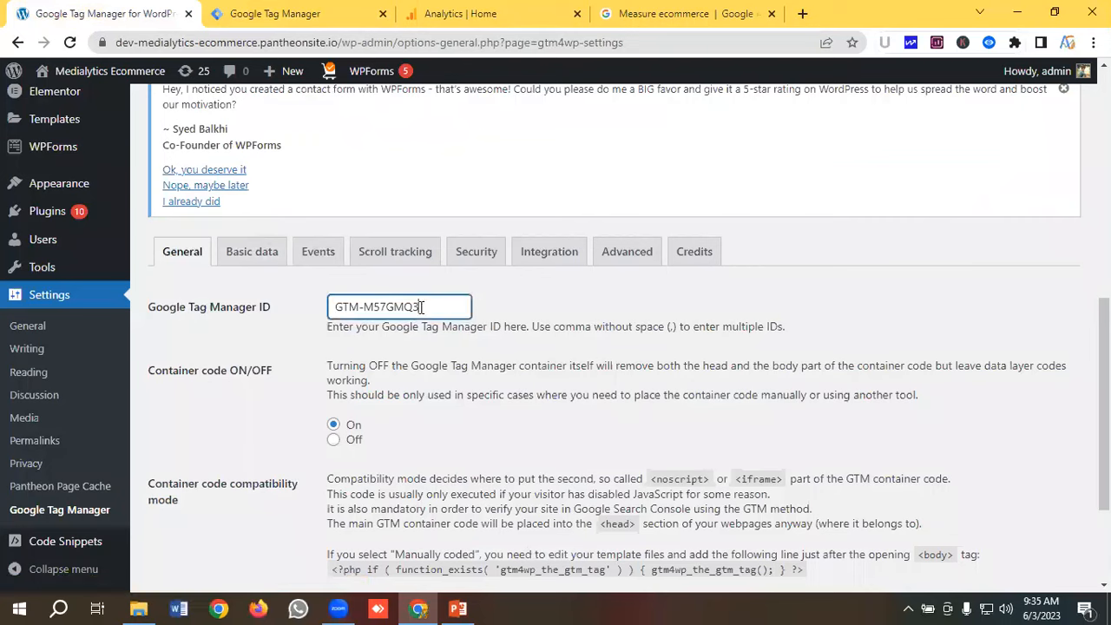
pyautogui.hotkey('ctrl', 'a')
pyautogui.hotkey('ctrl', 'v')
# Step: Review the plugin's WooCommerce integration options and save the settings
pyautogui.click(549, 253)
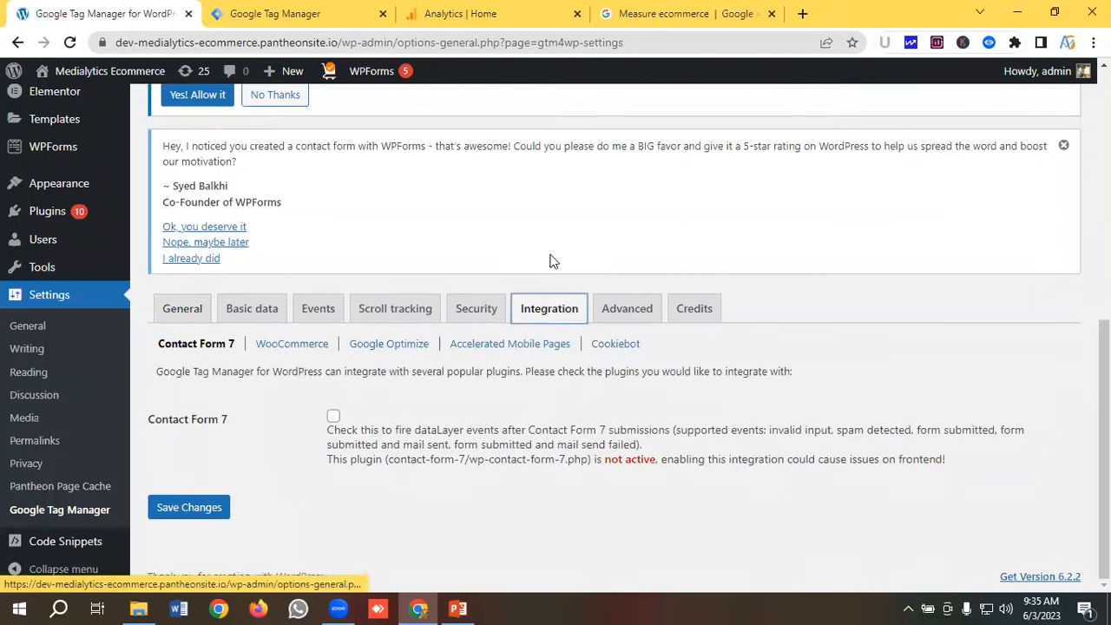
pyautogui.click(285, 344)
pyautogui.scroll(-3, 375, 285)
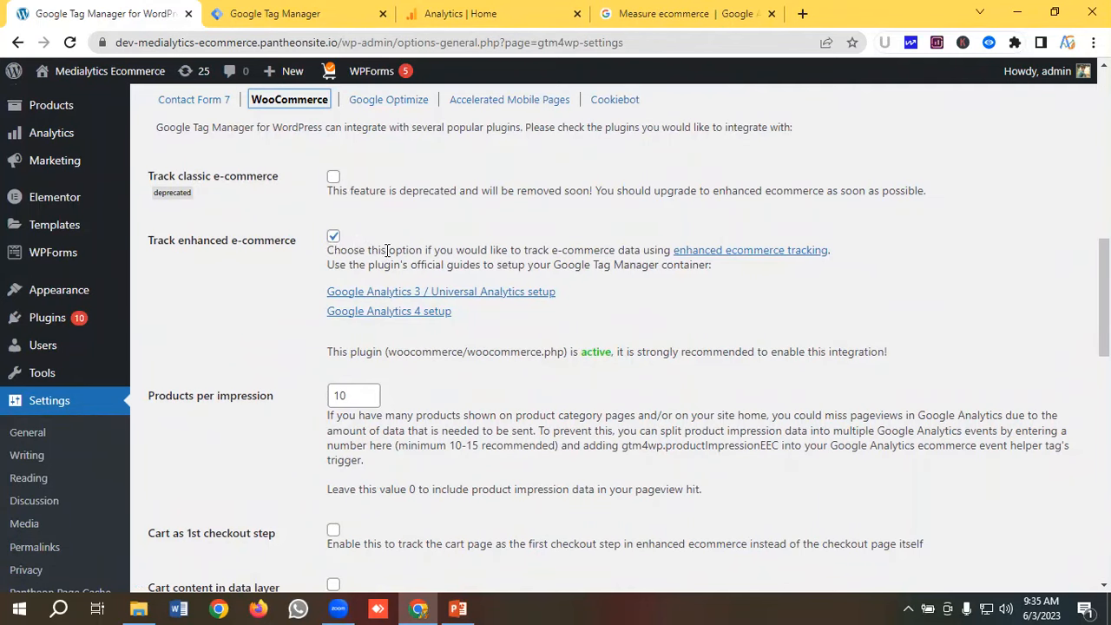
pyautogui.scroll(-12, 384, 240)
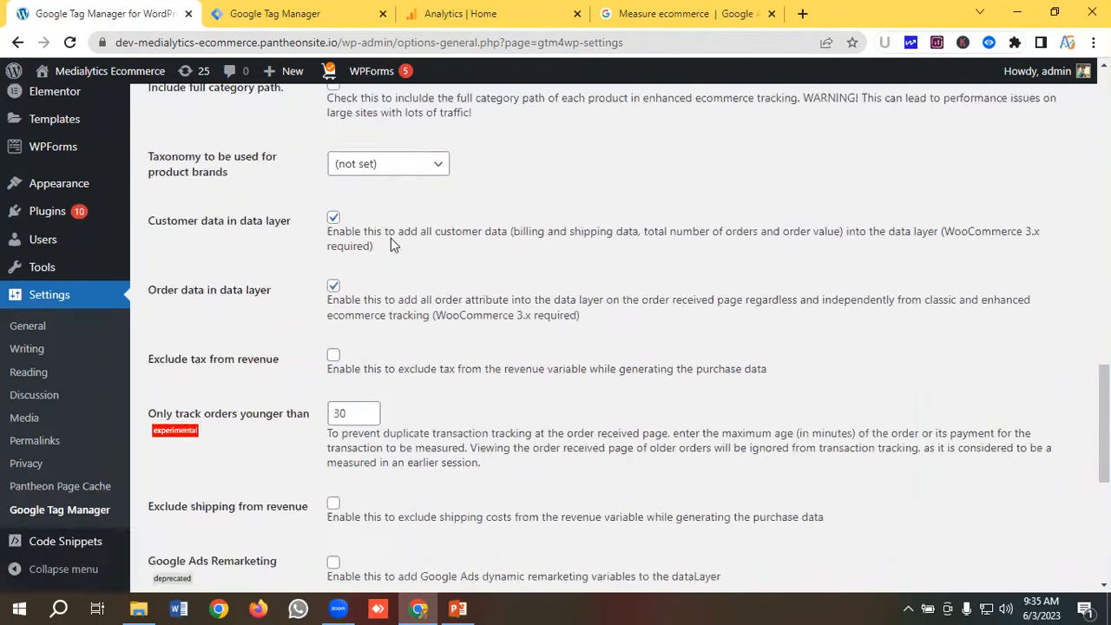
pyautogui.click(202, 512)
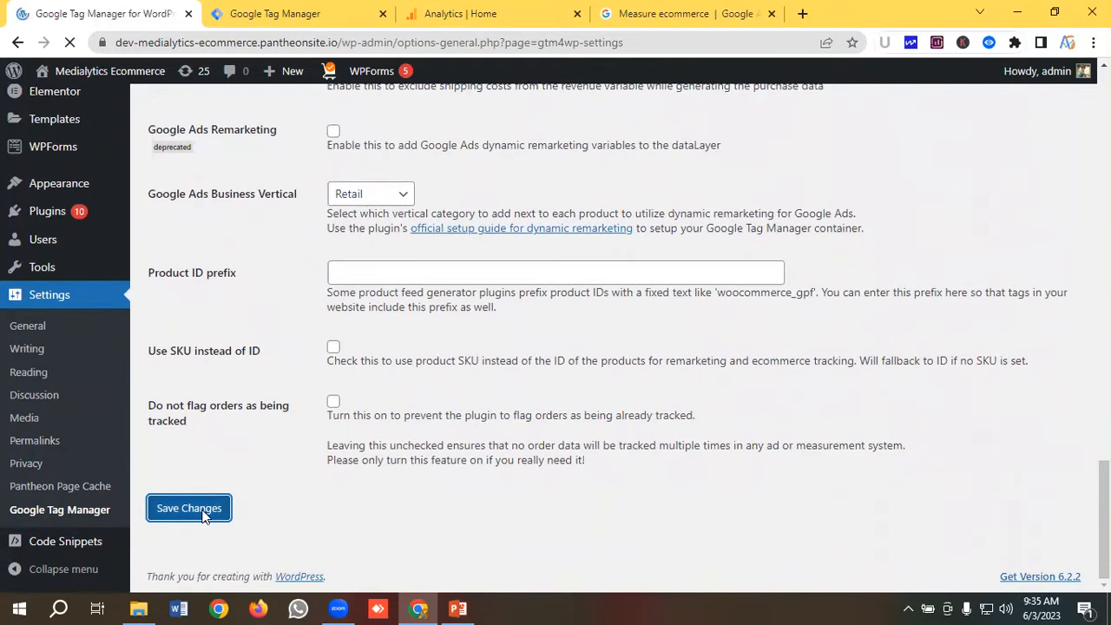
# Step: Check the general container code settings of the plugin and save them again
pyautogui.scroll(-10, 394, 316)
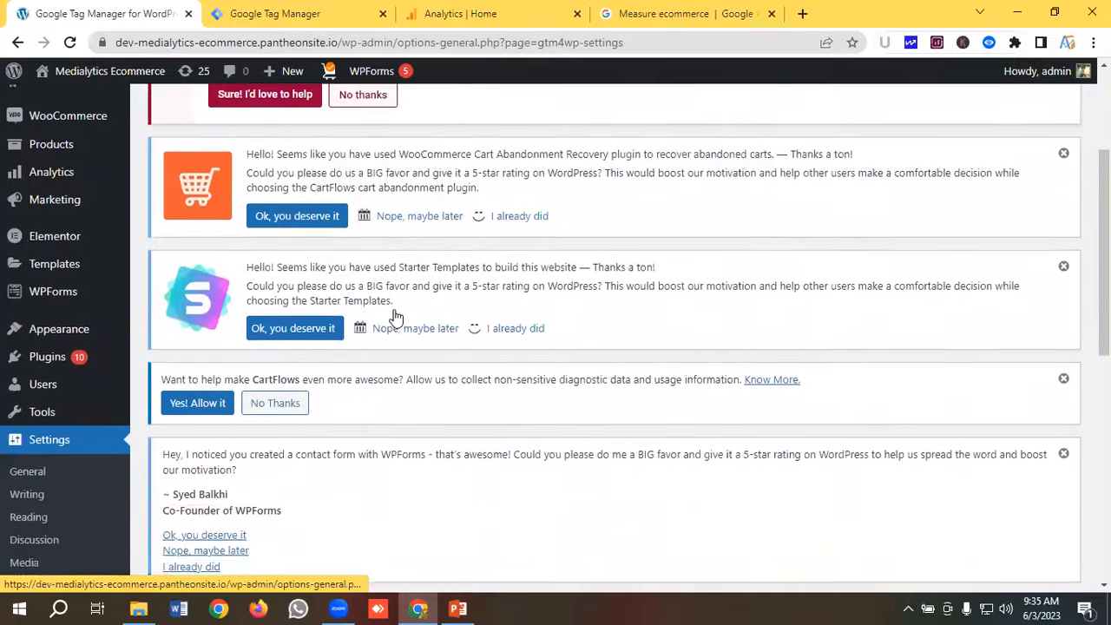
pyautogui.scroll(-1, 395, 317)
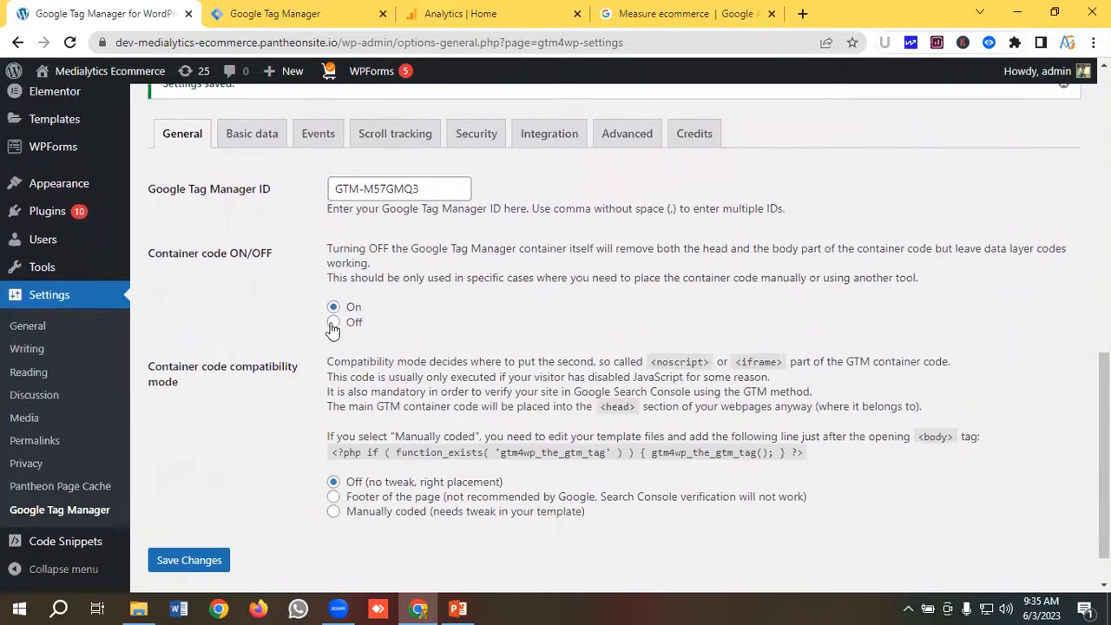
pyautogui.scroll(-1, 342, 313)
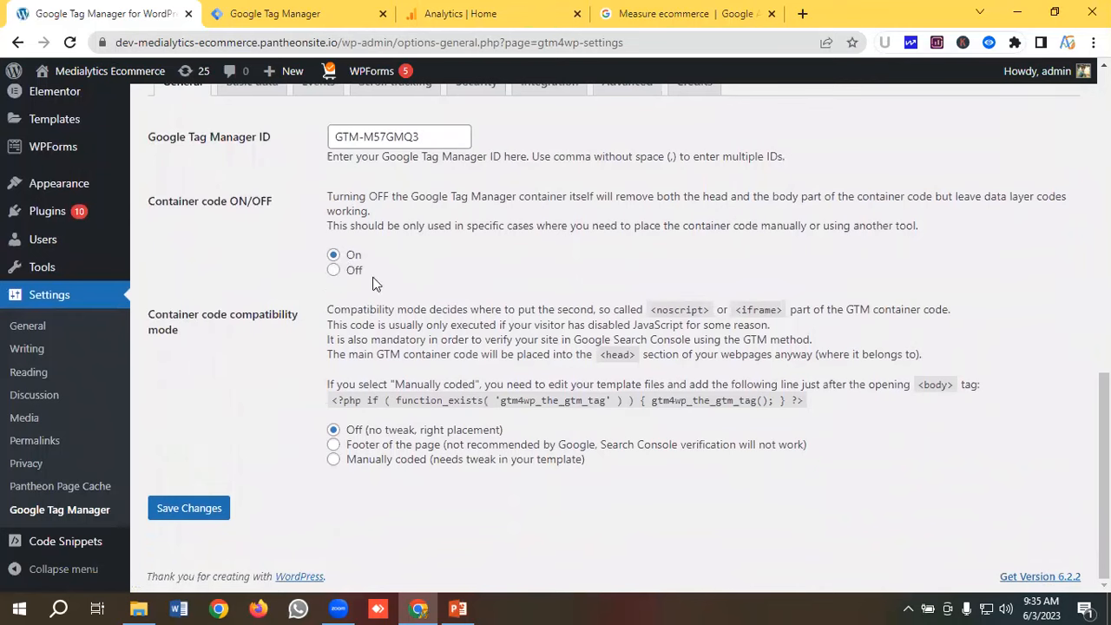
pyautogui.scroll(1, 375, 283)
pyautogui.scroll(1, 375, 283)
pyautogui.scroll(-1, 355, 268)
pyautogui.click(189, 508)
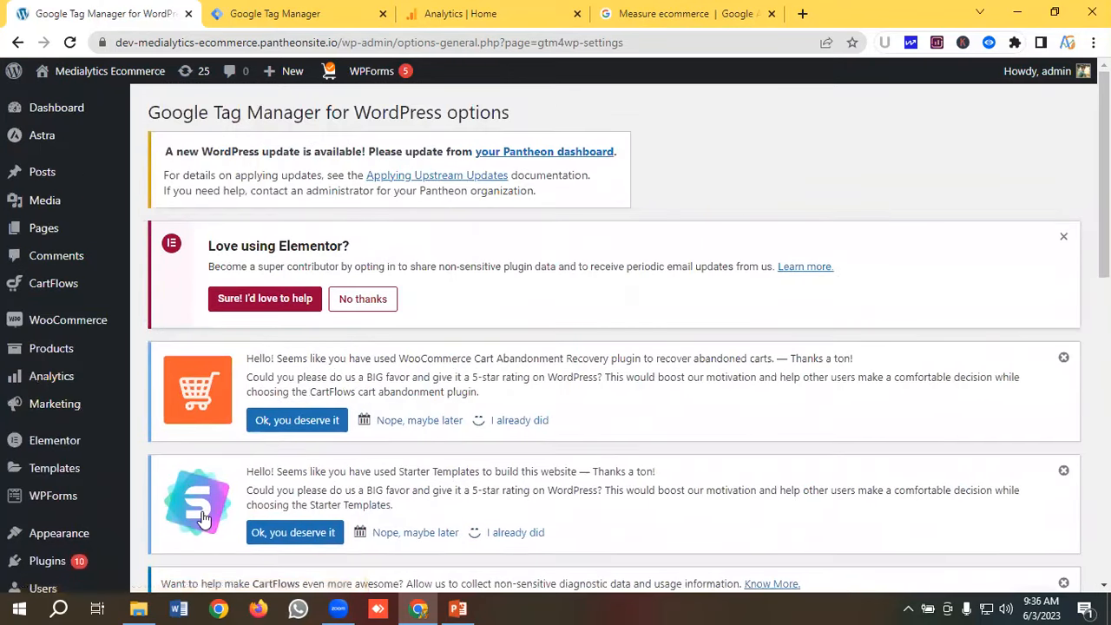
# Step: Return to the store's home page and inspect its data layer events with the datalayer checker extension
pyautogui.moveTo(345, 41); pyautogui.dragTo(724, 62)
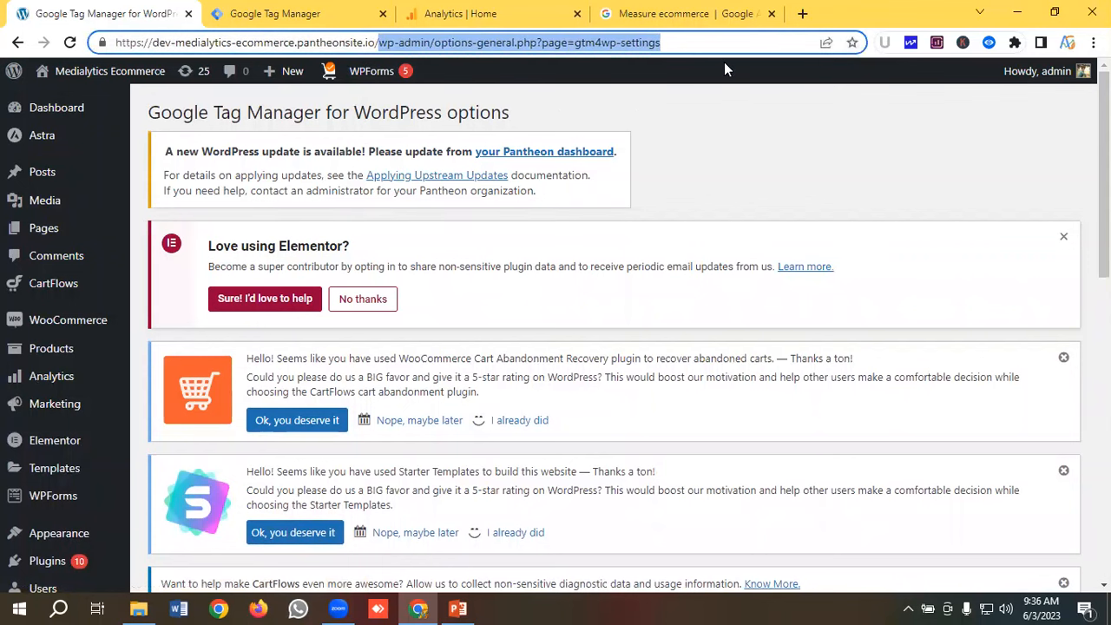
pyautogui.press('BackSpace')
pyautogui.press('Return')
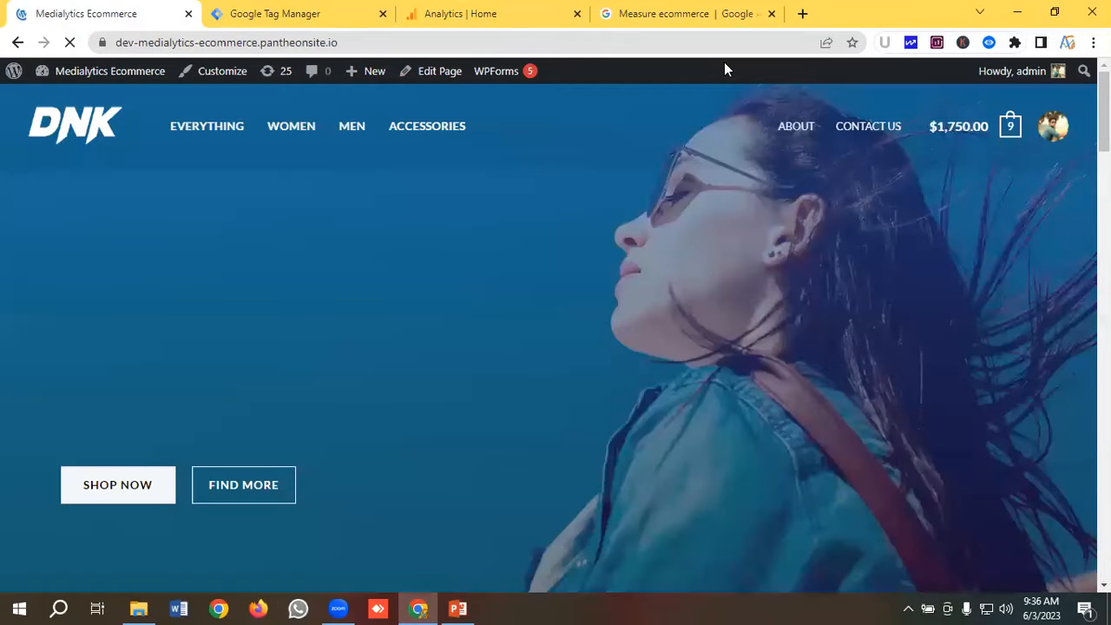
pyautogui.click(987, 43)
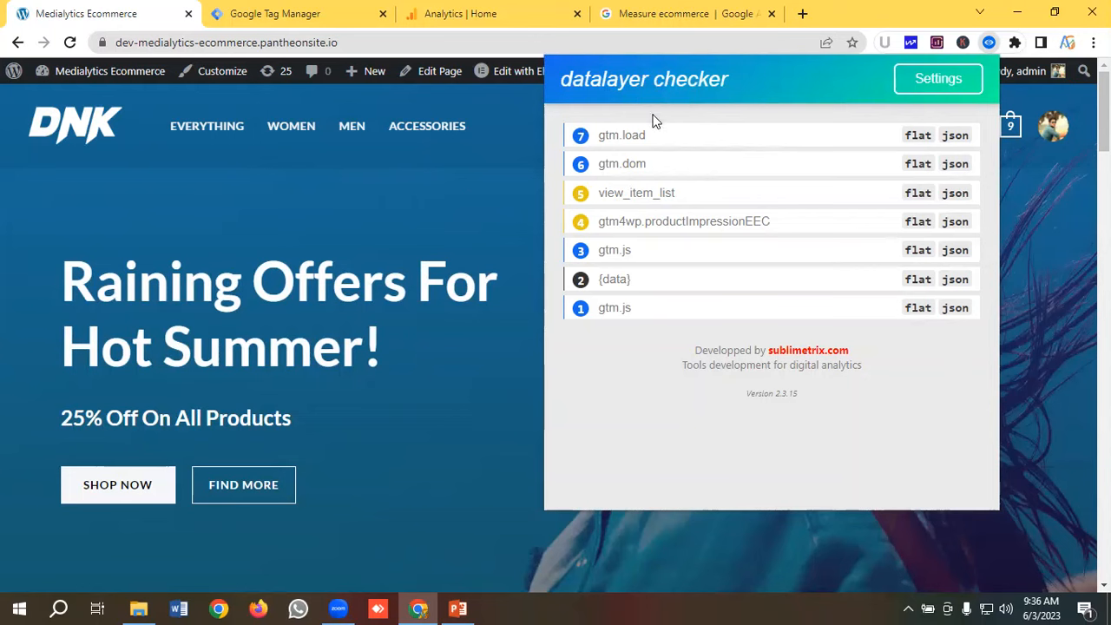
pyautogui.click(431, 202)
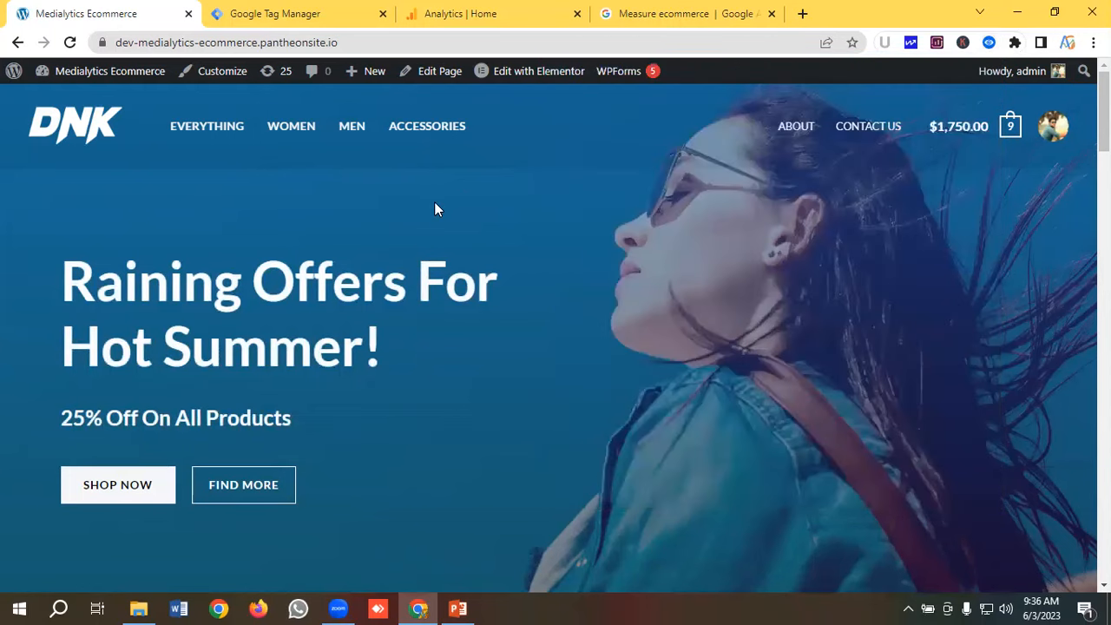
# Step: Open the DNK Blue Shoes product from the featured products and add one blue pair to the cart
pyautogui.scroll(-12, 436, 205)
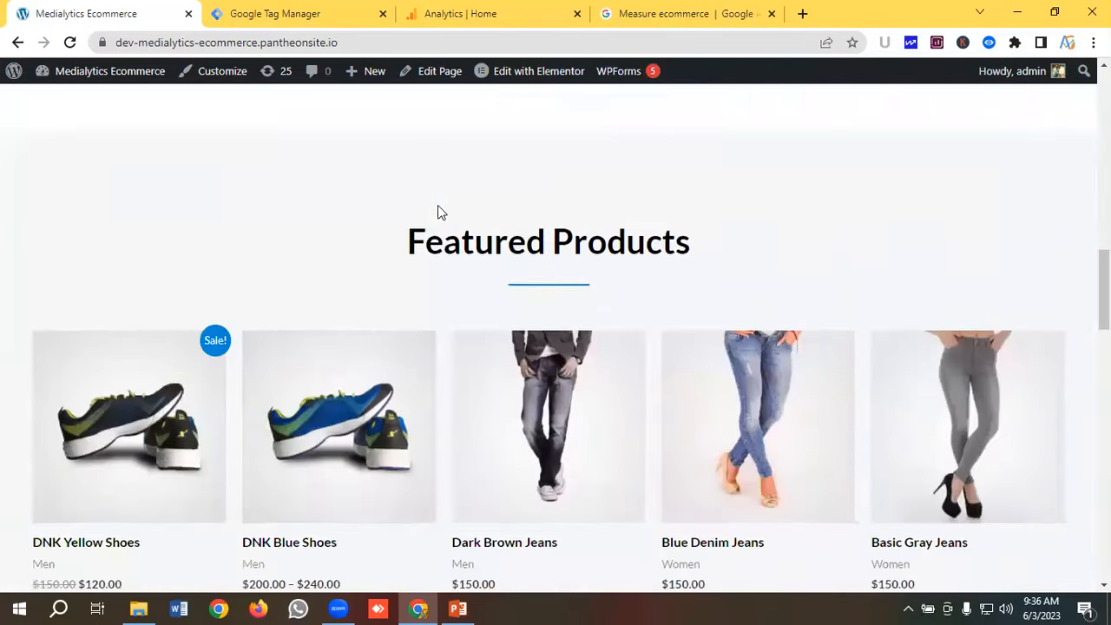
pyautogui.scroll(-2, 437, 205)
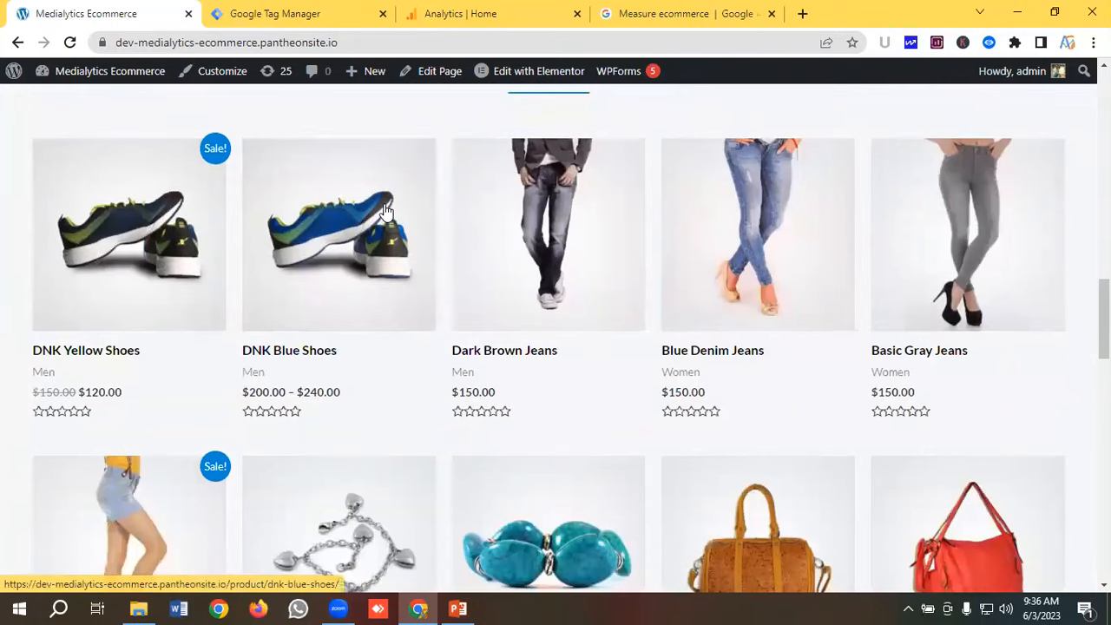
pyautogui.scroll(-1, 385, 211)
pyautogui.click(351, 203)
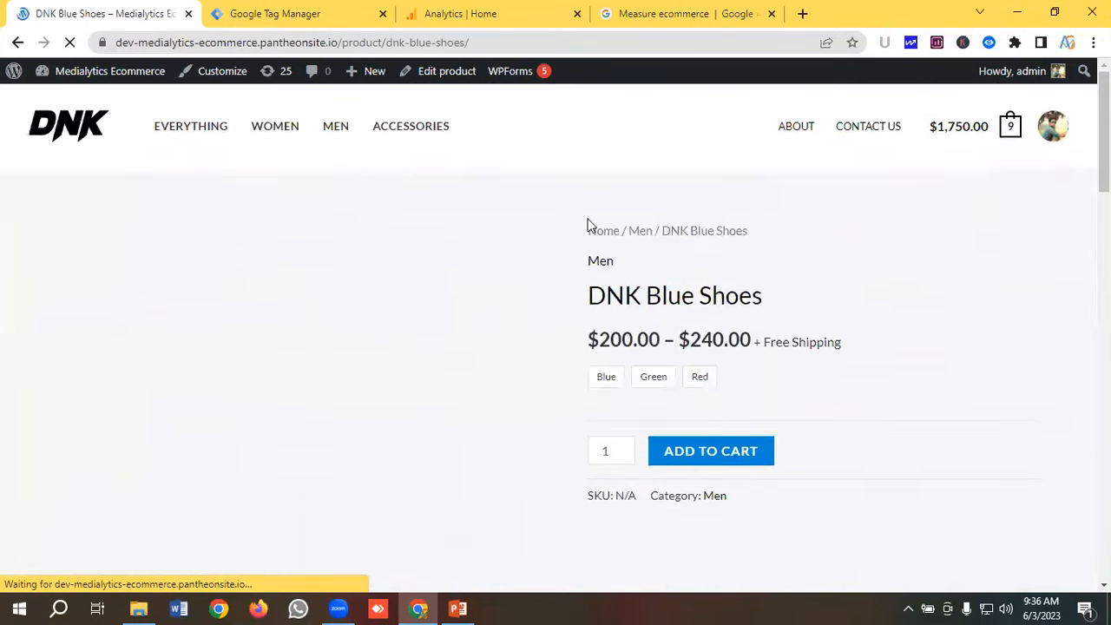
pyautogui.scroll(-2, 607, 219)
pyautogui.click(606, 217)
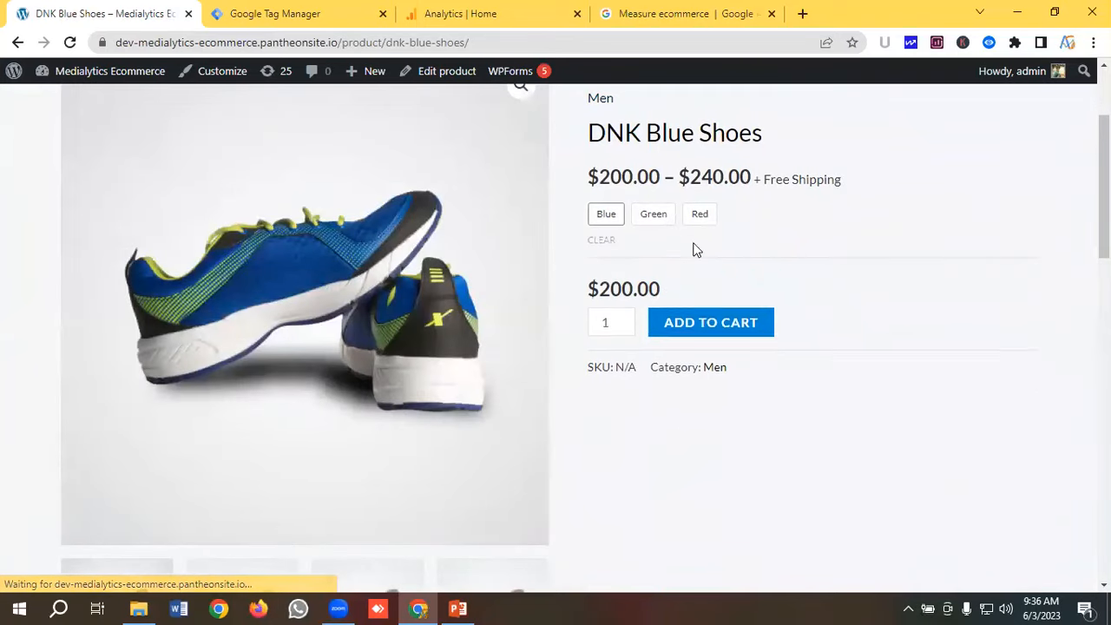
pyautogui.click(692, 345)
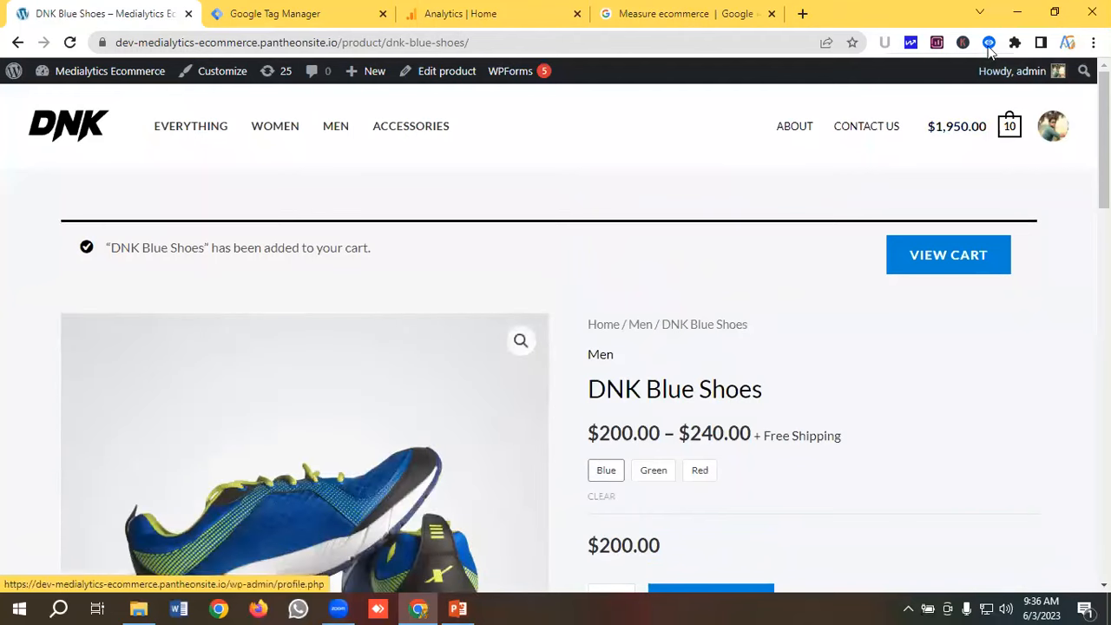
# Step: Inspect the view_item event's parameters on the product page with the datalayer checker and return to the store's home page
pyautogui.click(989, 44)
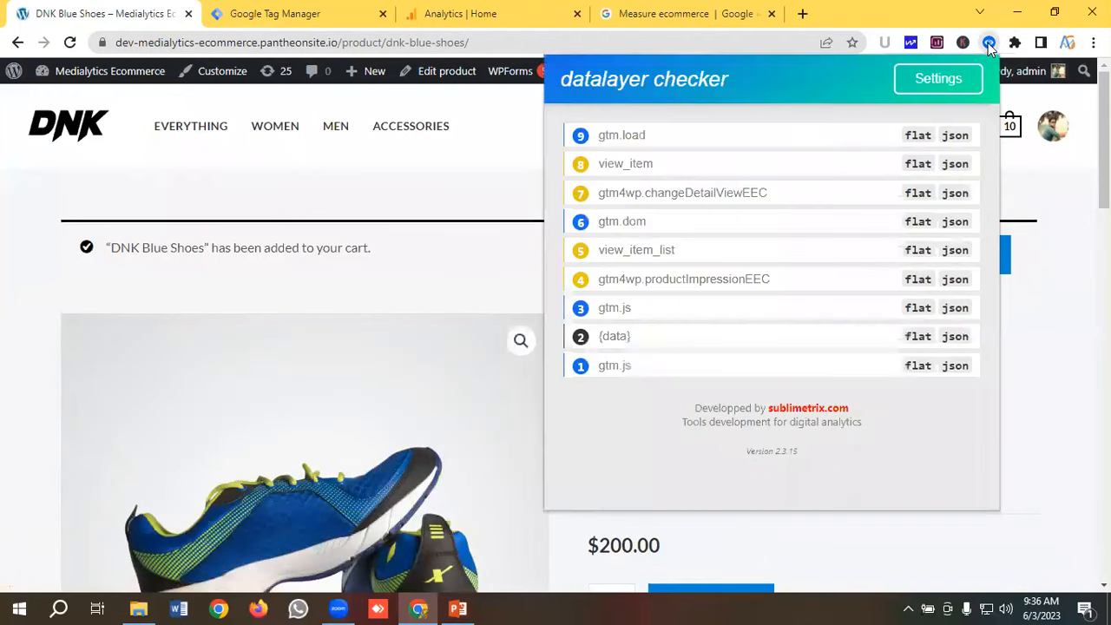
pyautogui.click(618, 171)
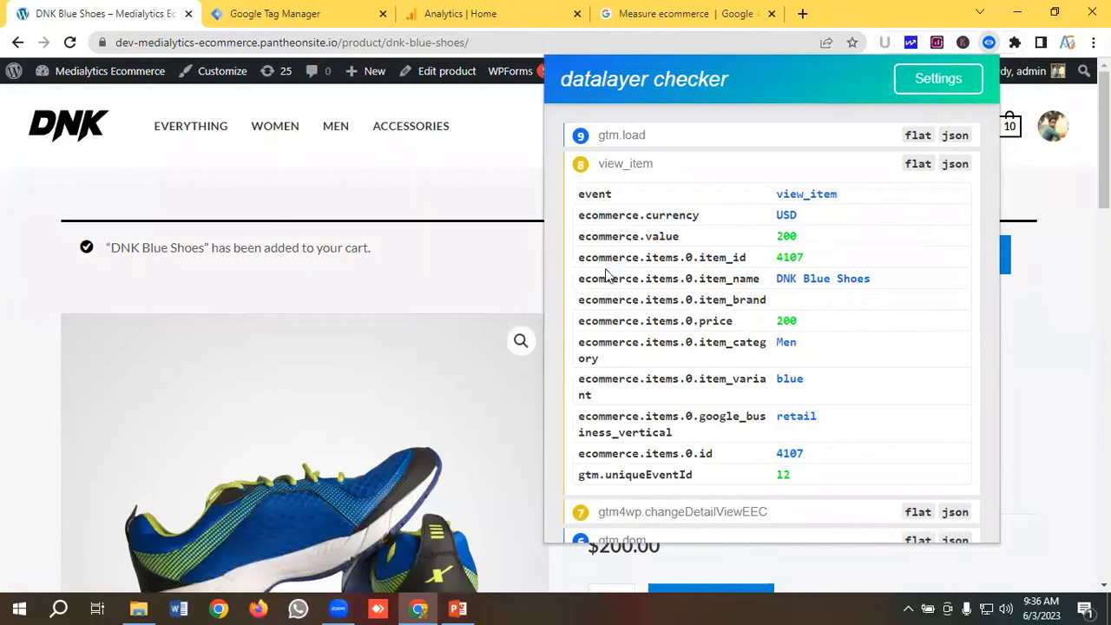
pyautogui.scroll(-2, 778, 274)
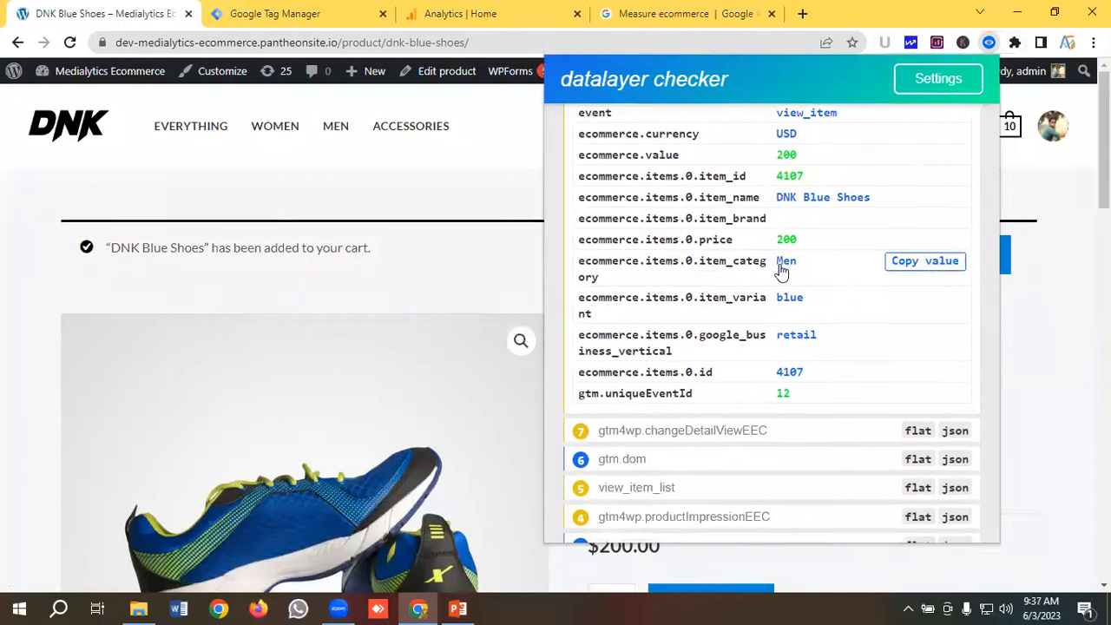
pyautogui.scroll(2, 772, 260)
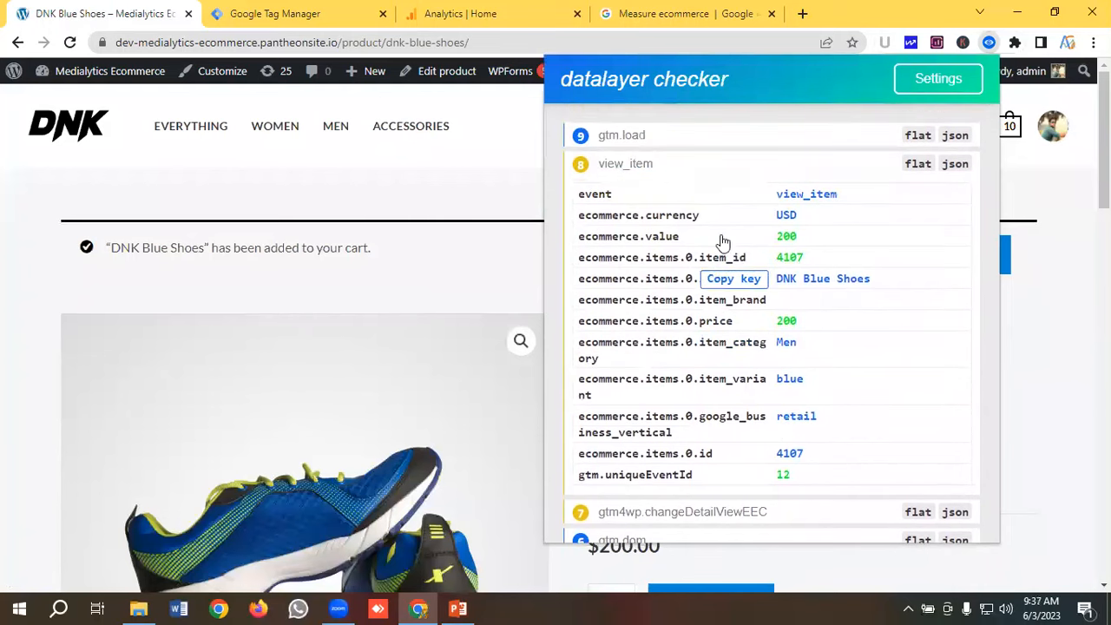
pyautogui.click(124, 127)
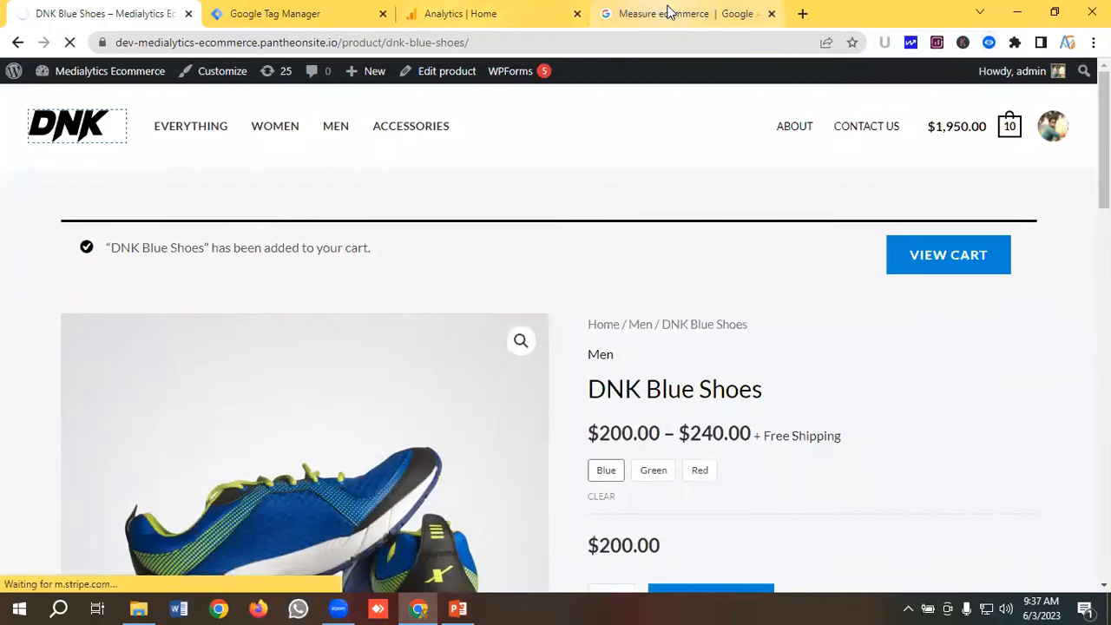
# Step: Look through the open Measure ecommerce guide, from the checkout process section back to the add_to_cart tag configuration
pyautogui.click(666, 13)
pyautogui.scroll(15, 606, 196)
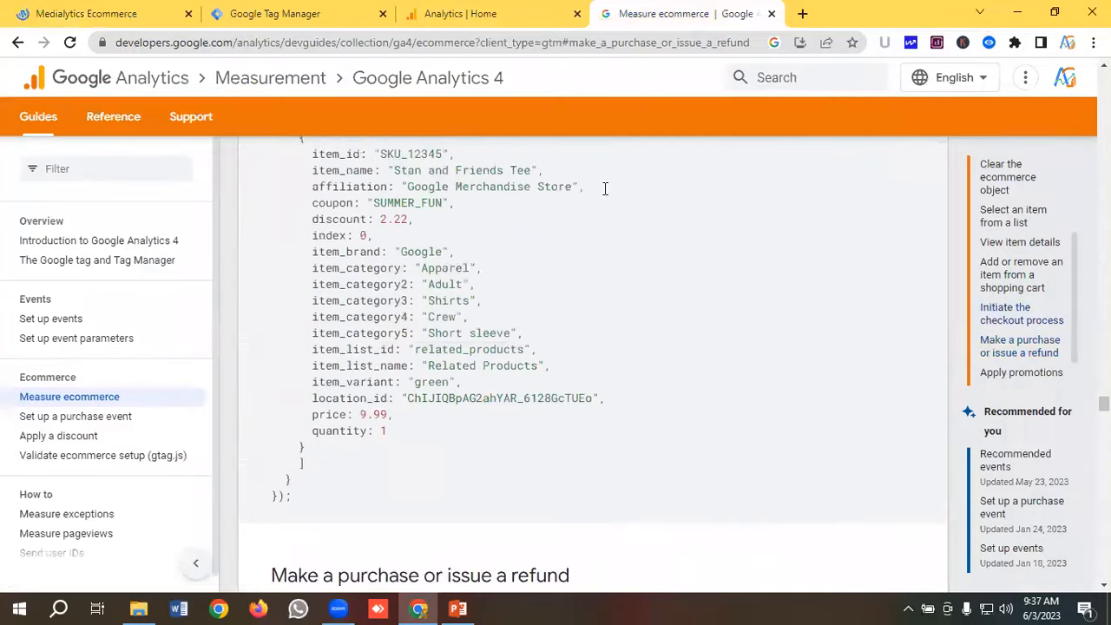
pyautogui.scroll(20, 605, 190)
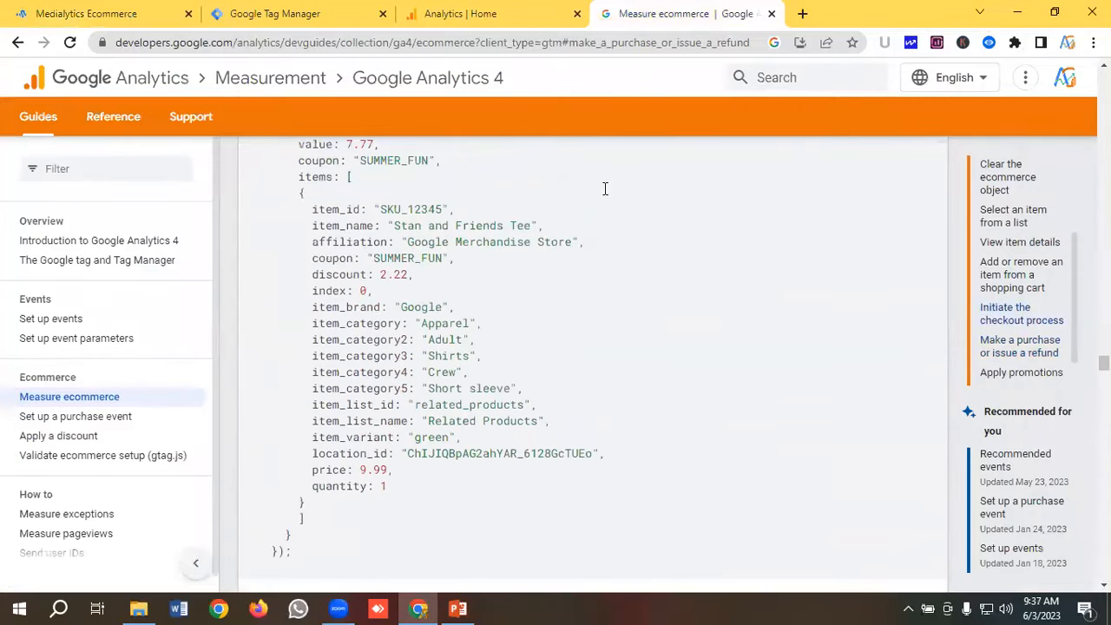
pyautogui.scroll(15, 605, 189)
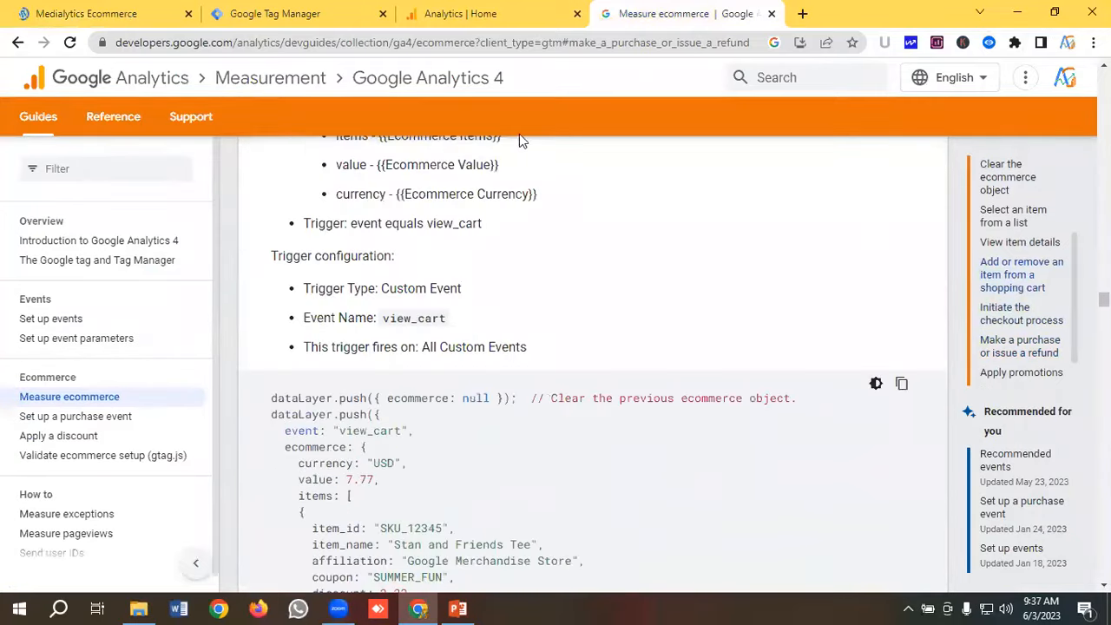
pyautogui.click(275, 43)
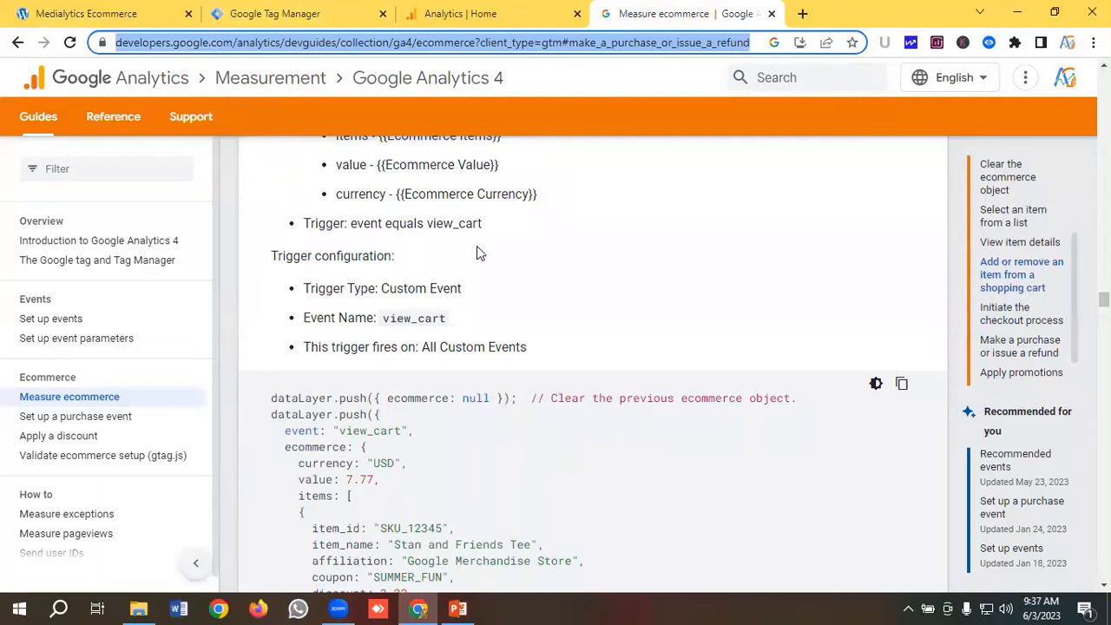
pyautogui.scroll(10, 479, 250)
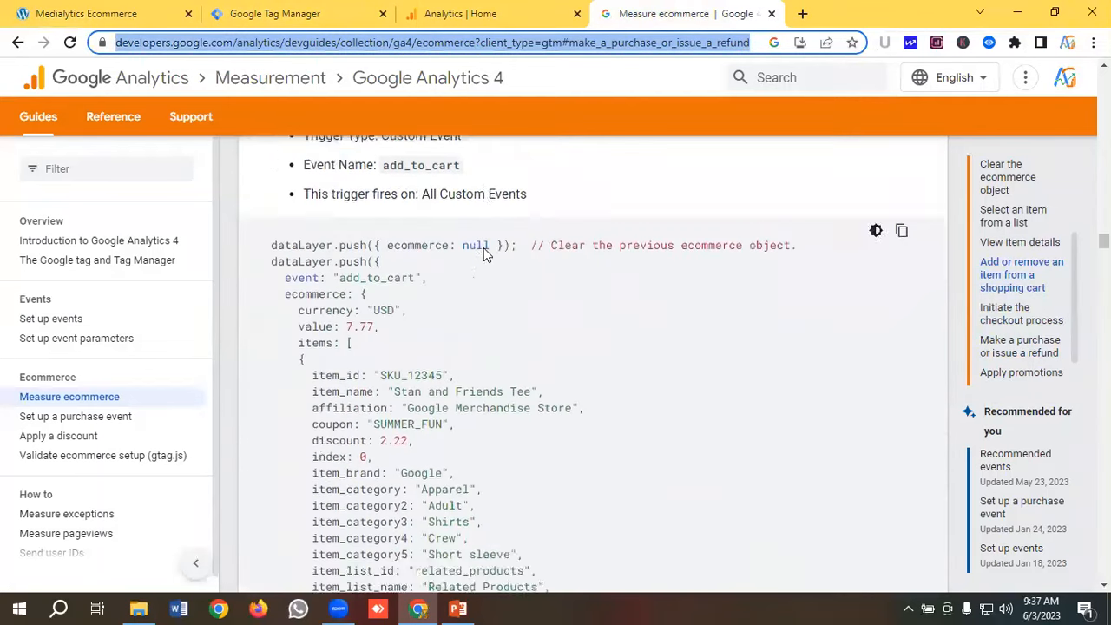
pyautogui.scroll(3, 483, 248)
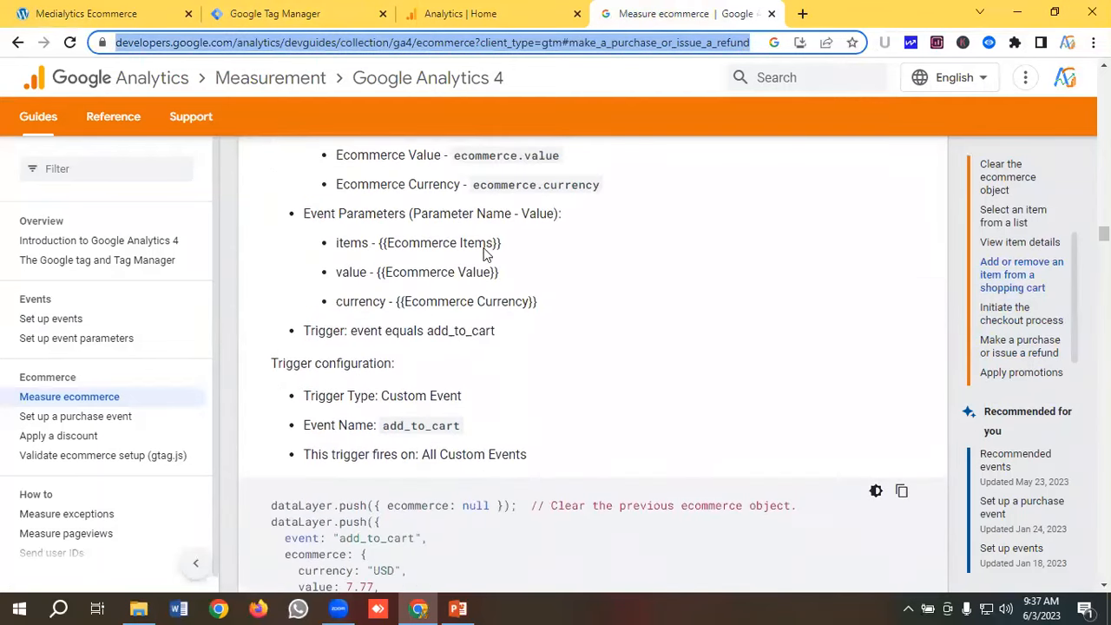
# Step: Find the Measure ecommerce guide by searching Google for "ga4 ecommerce tracking" and show its Tag Manager version
pyautogui.click(804, 14)
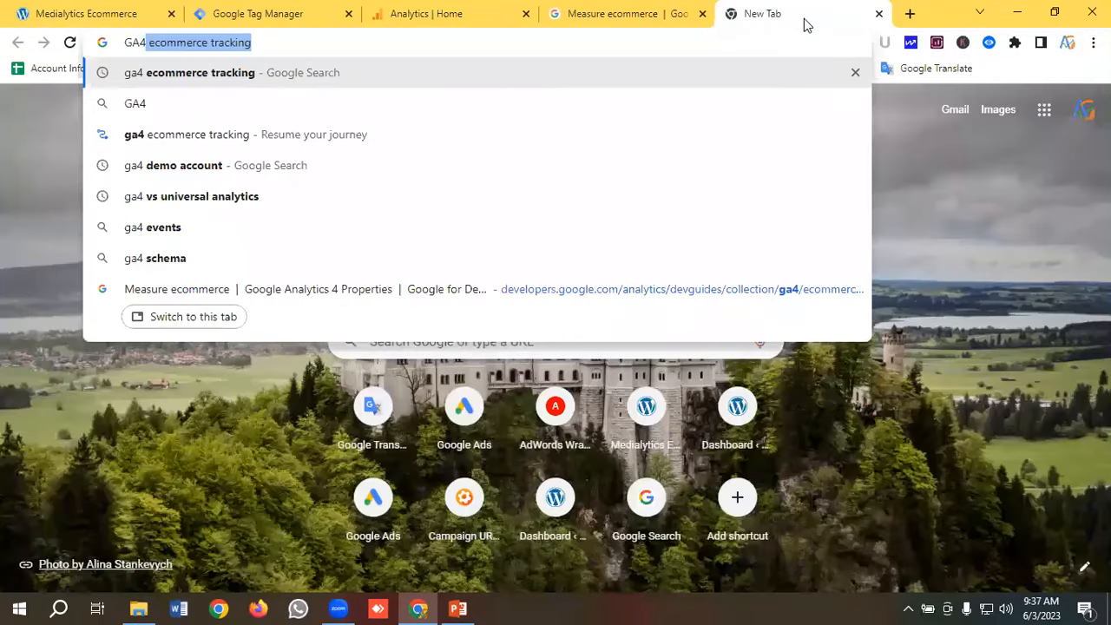
pyautogui.press('Return')
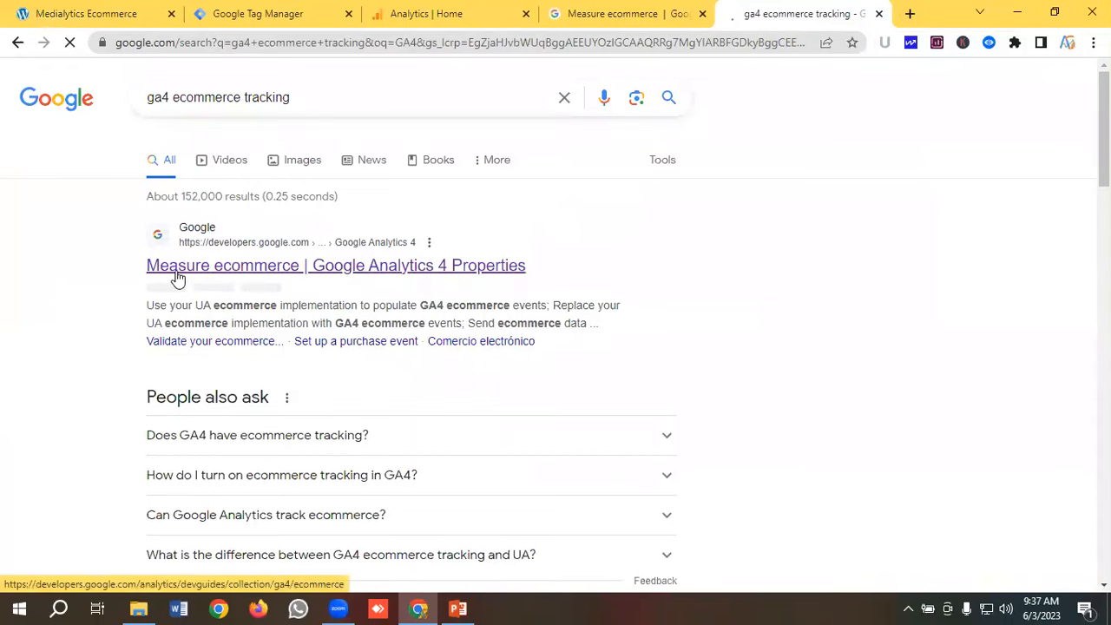
pyautogui.click(258, 269)
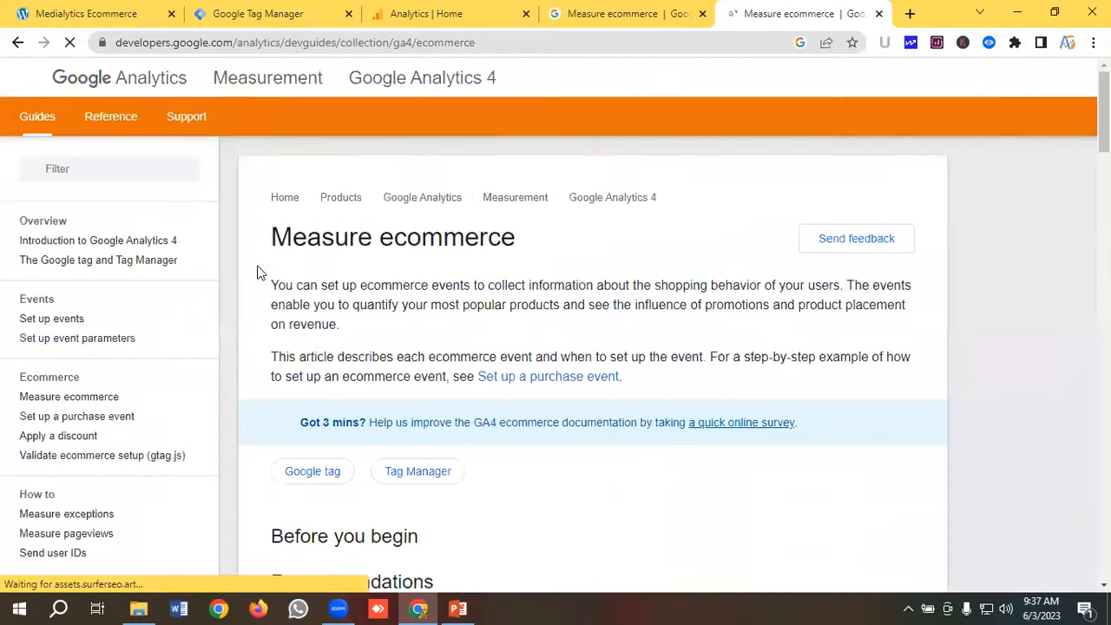
pyautogui.scroll(-2, 443, 286)
pyautogui.click(425, 311)
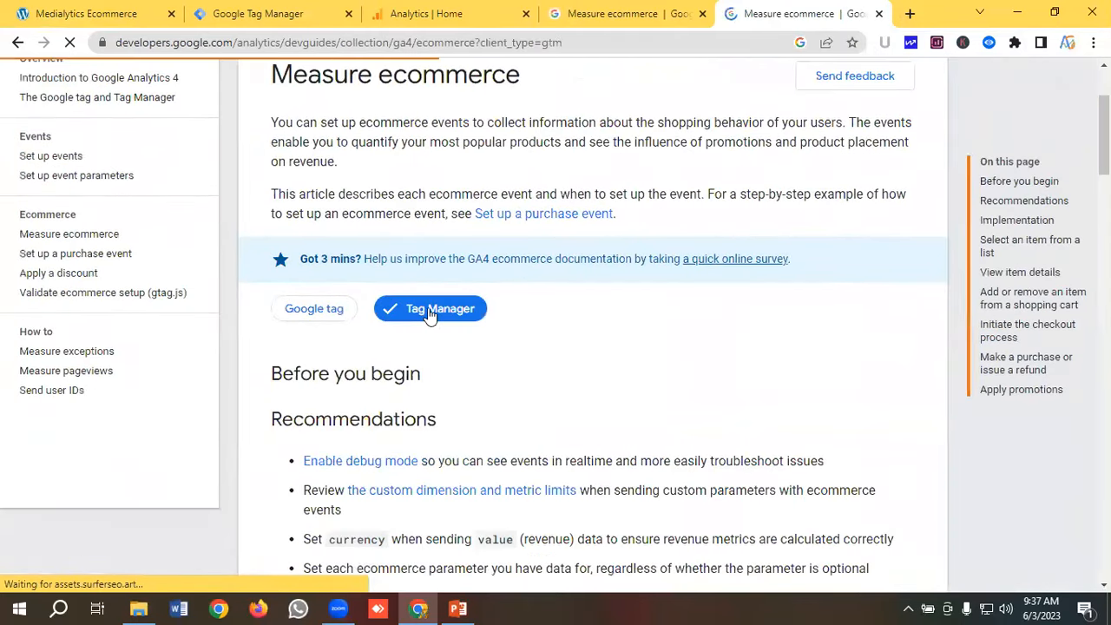
# Step: Examine the guide's Implementation section, the items array example and the instructions for migrating and clearing the ecommerce object
pyautogui.scroll(-8, 486, 291)
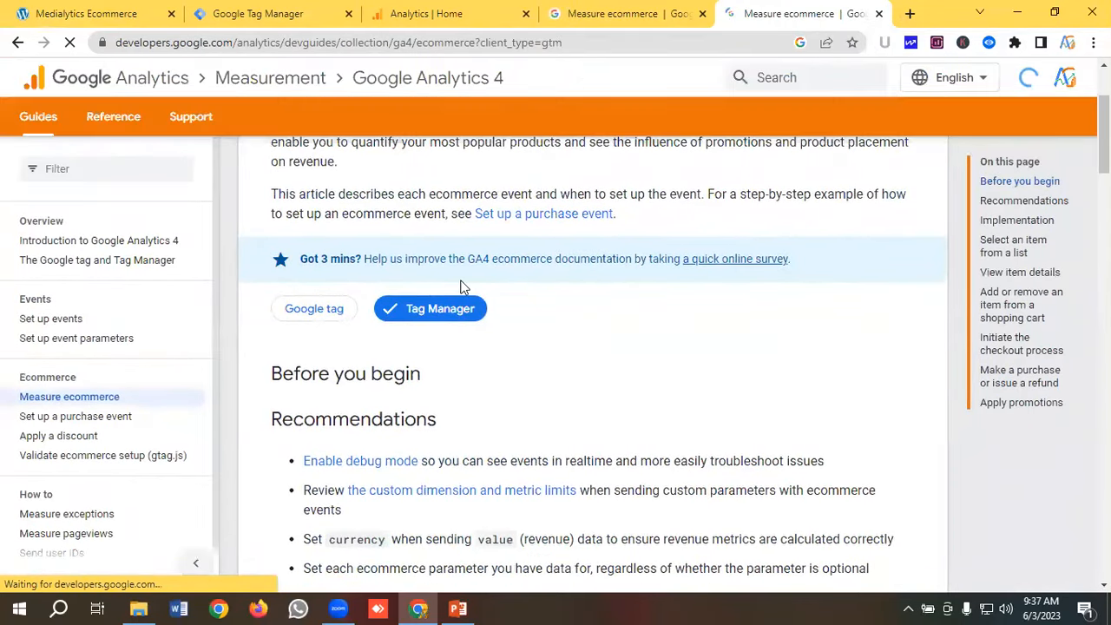
pyautogui.scroll(-10, 500, 296)
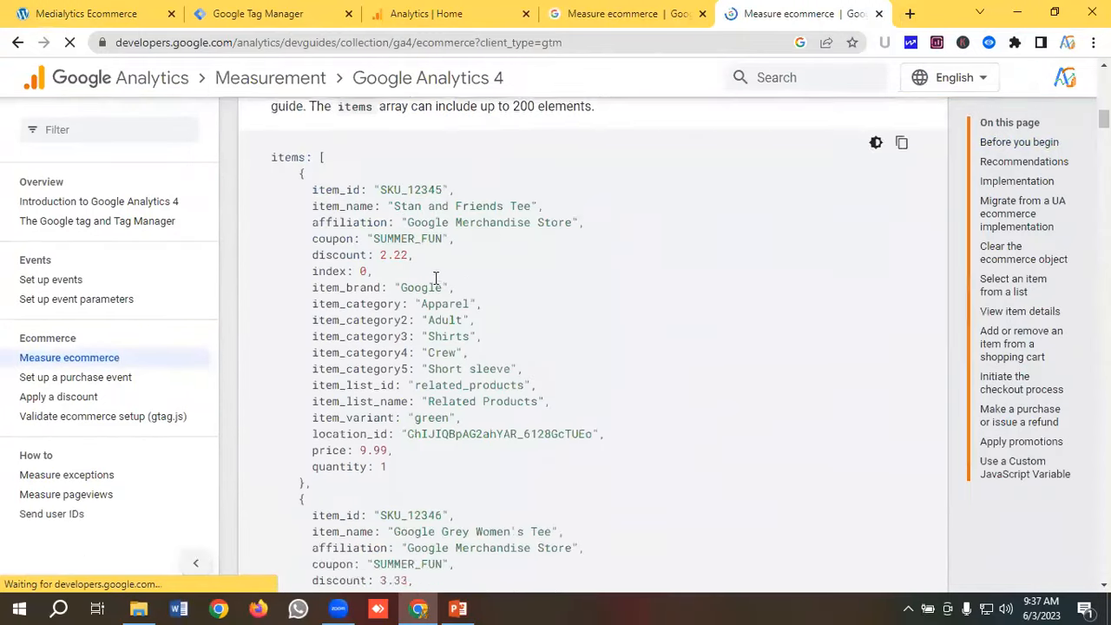
pyautogui.scroll(-5, 746, 312)
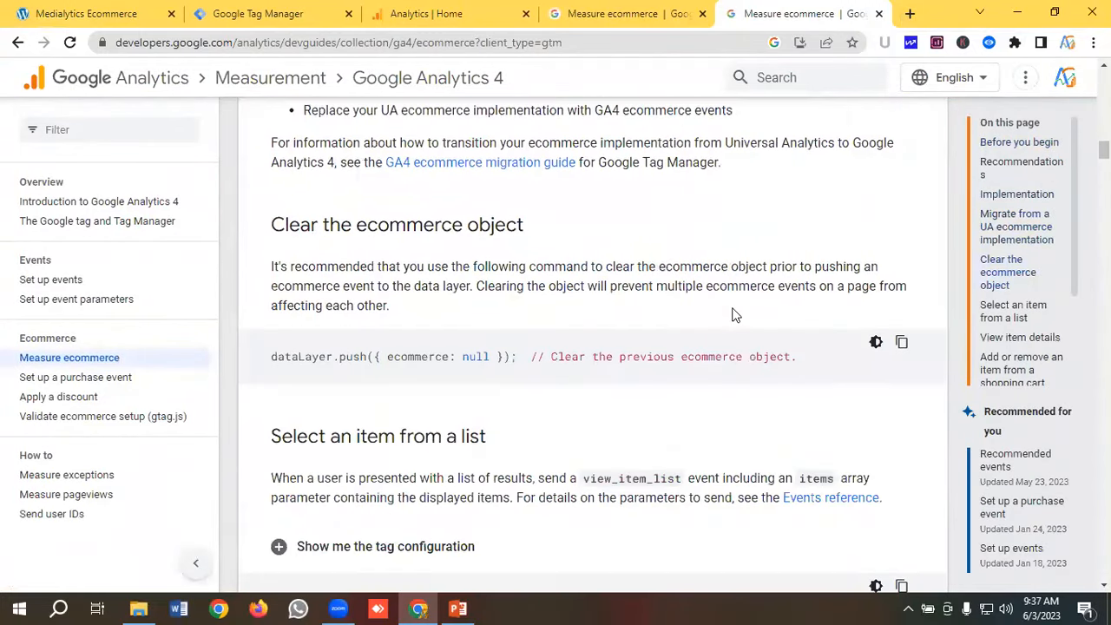
pyautogui.scroll(10, 737, 315)
pyautogui.scroll(4, 737, 315)
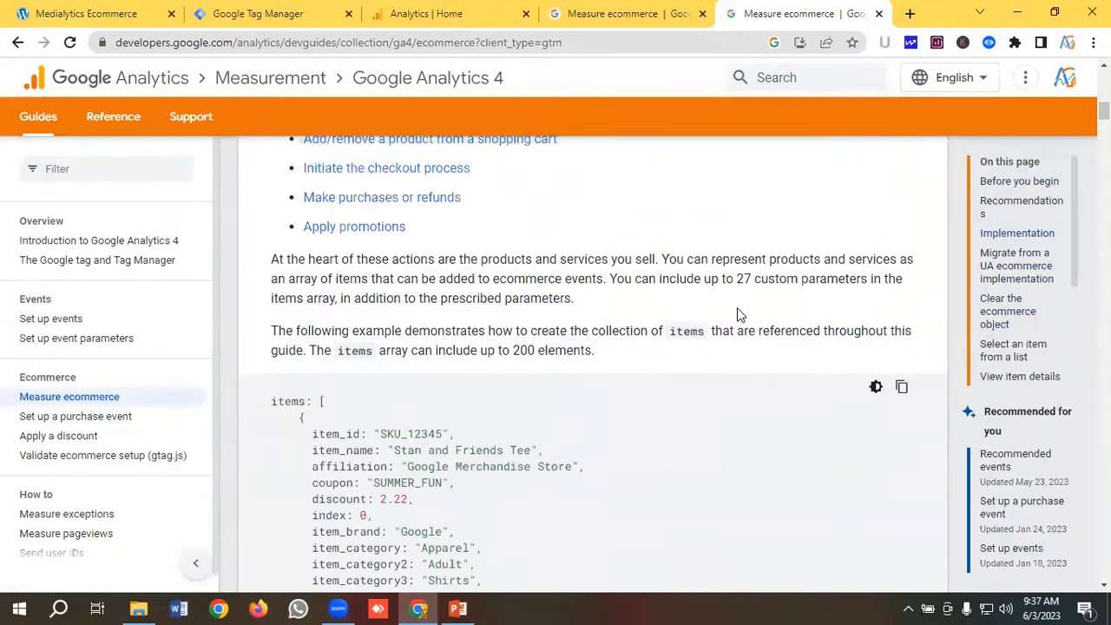
pyautogui.scroll(-1, 641, 264)
pyautogui.scroll(-3, 641, 265)
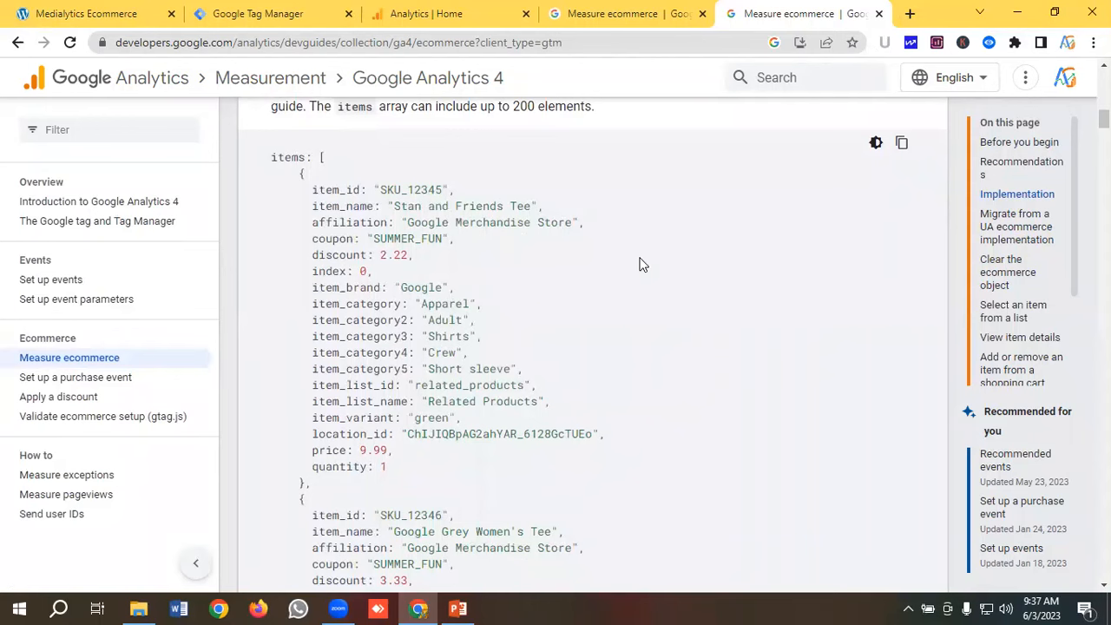
pyautogui.scroll(-5, 641, 265)
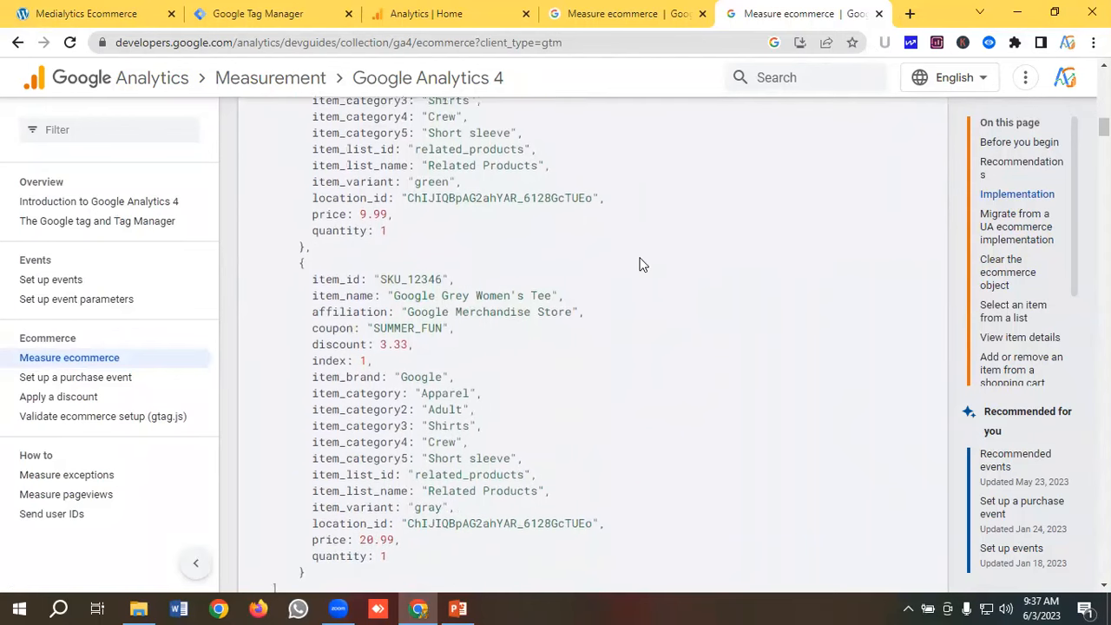
pyautogui.scroll(-5, 641, 265)
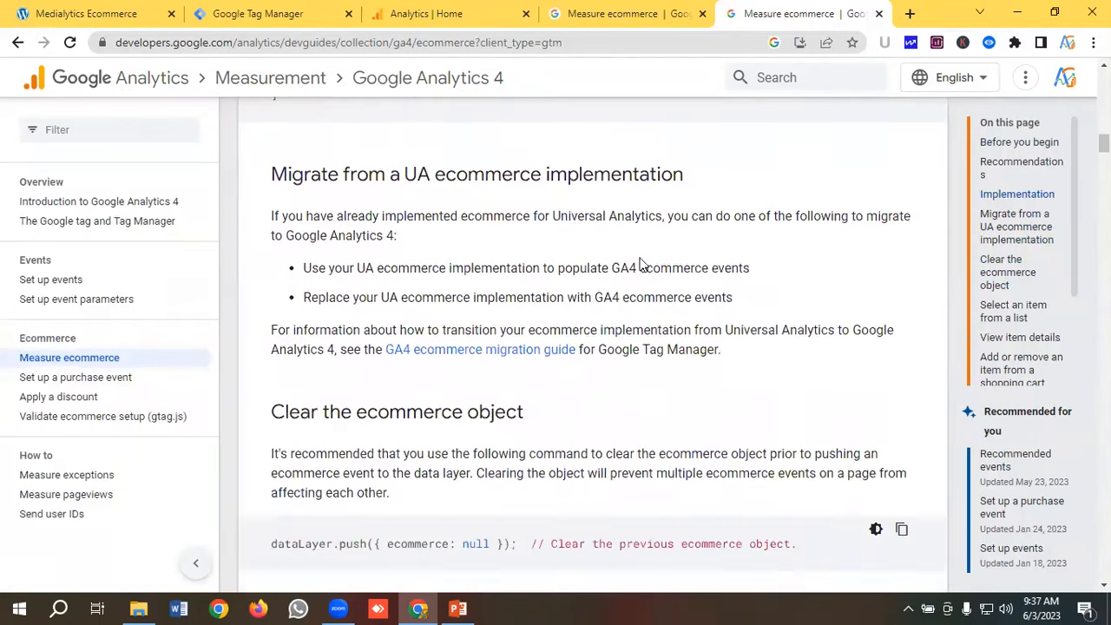
pyautogui.scroll(5, 640, 265)
pyautogui.scroll(10, 640, 265)
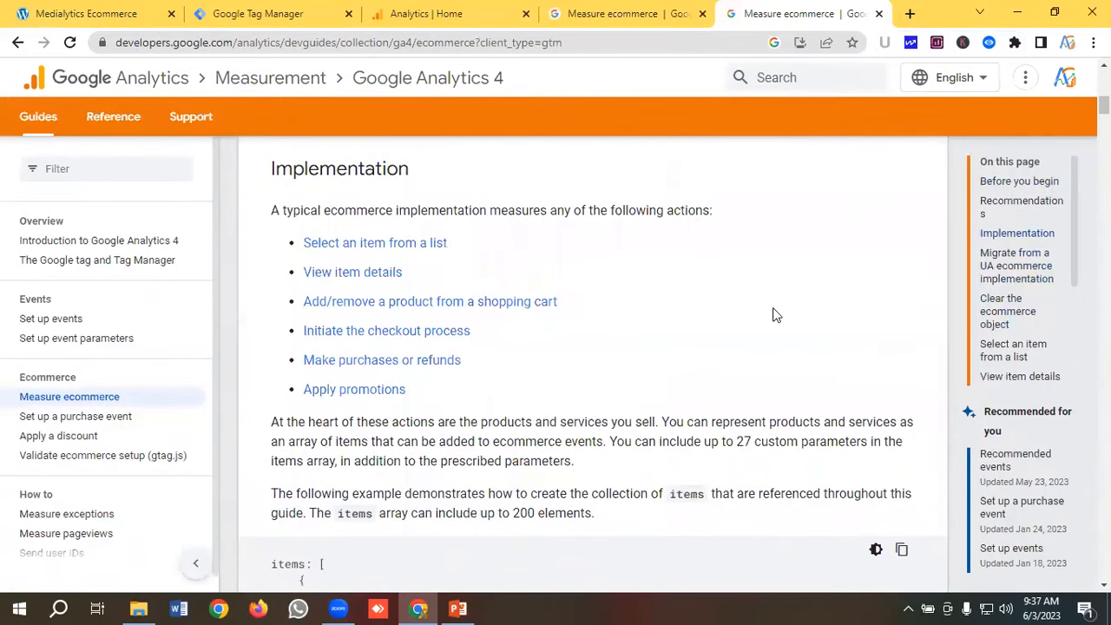
# Step: Open the variables of the Medialytics Web container in Tag Manager, and close the duplicate Measure ecommerce guide
pyautogui.click(283, 15)
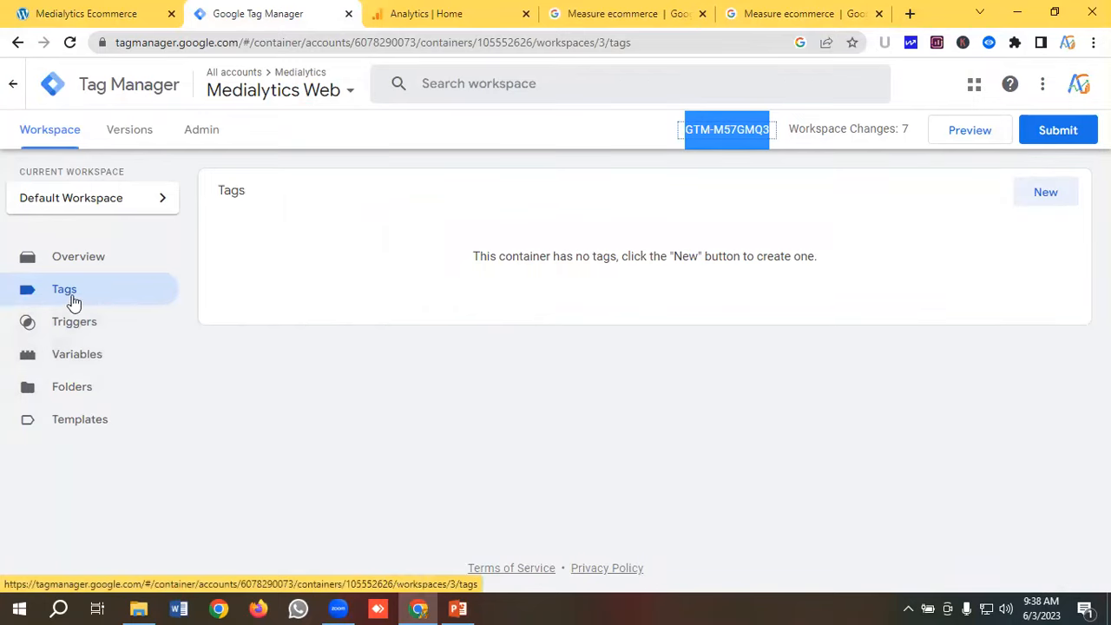
pyautogui.click(85, 356)
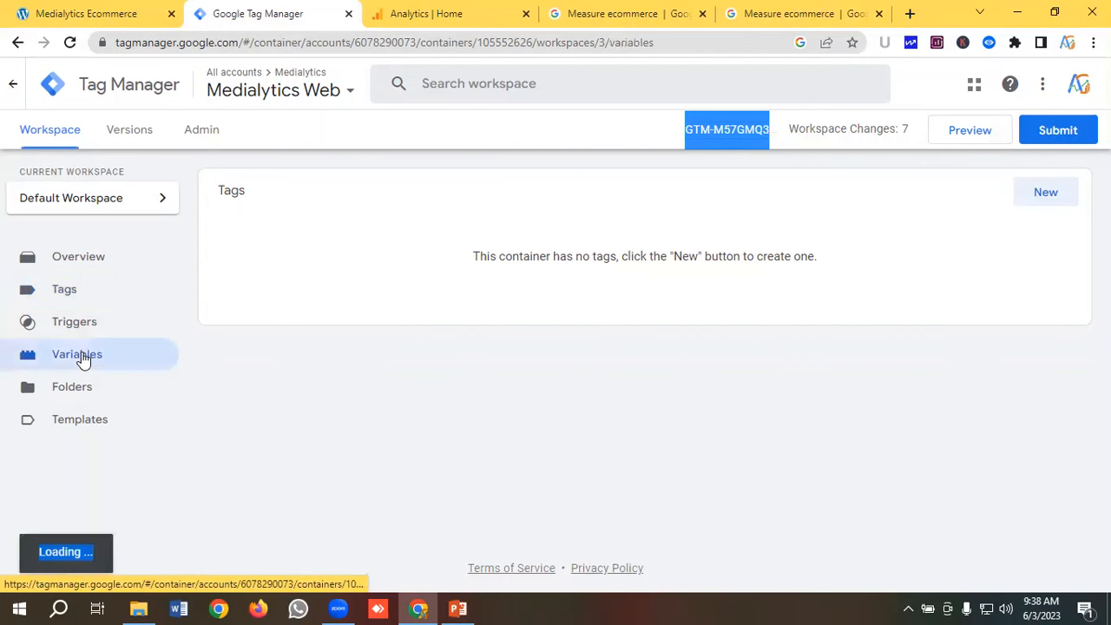
pyautogui.click(776, 12)
pyautogui.click(880, 15)
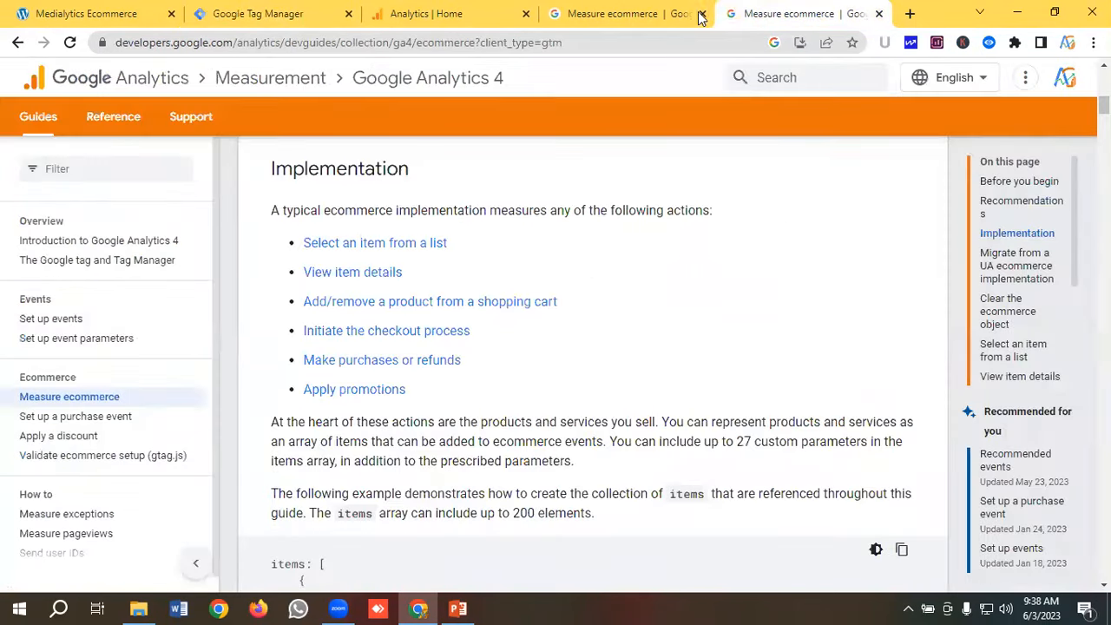
# Step: Go to the guide's "Make a purchase or issue a refund" section and expand the purchase event's tag configuration
pyautogui.scroll(-2, 1022, 276)
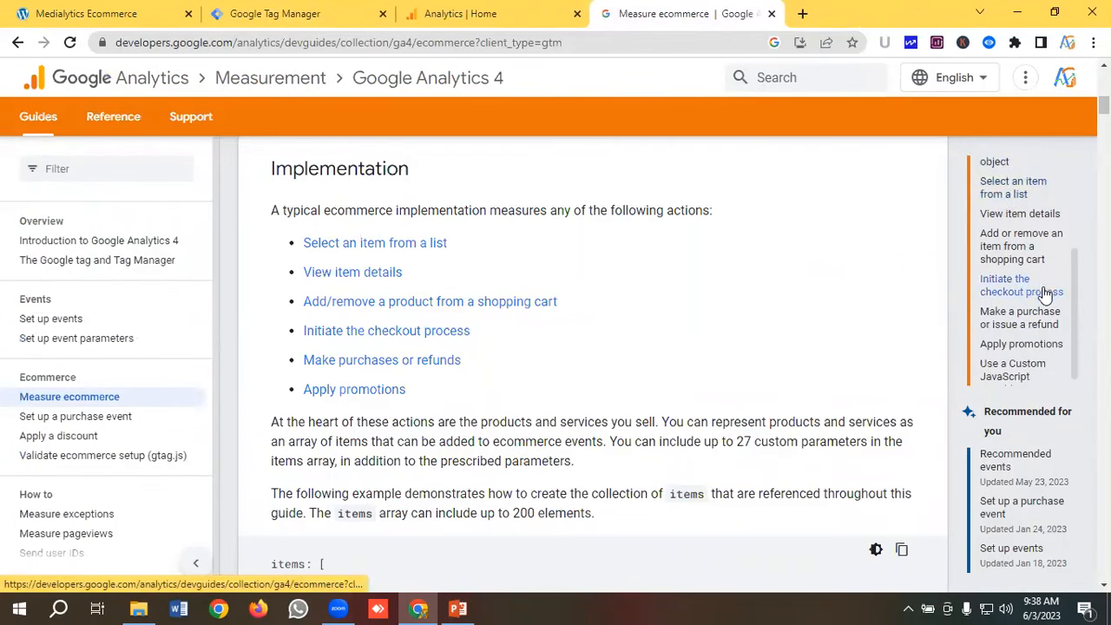
pyautogui.click(1019, 318)
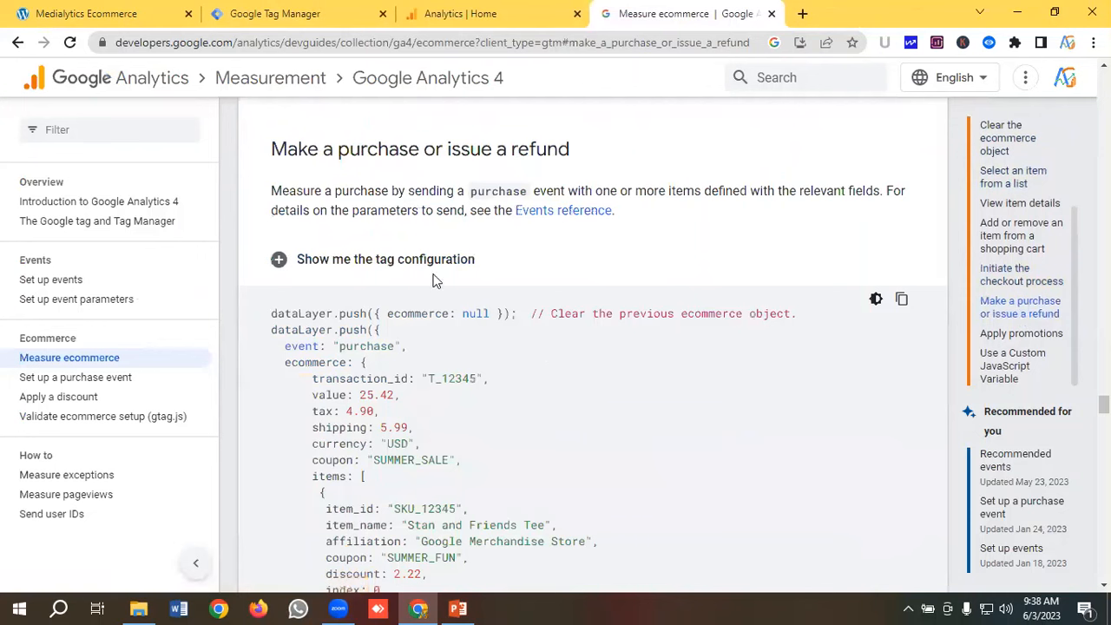
pyautogui.click(426, 272)
pyautogui.scroll(-2, 561, 273)
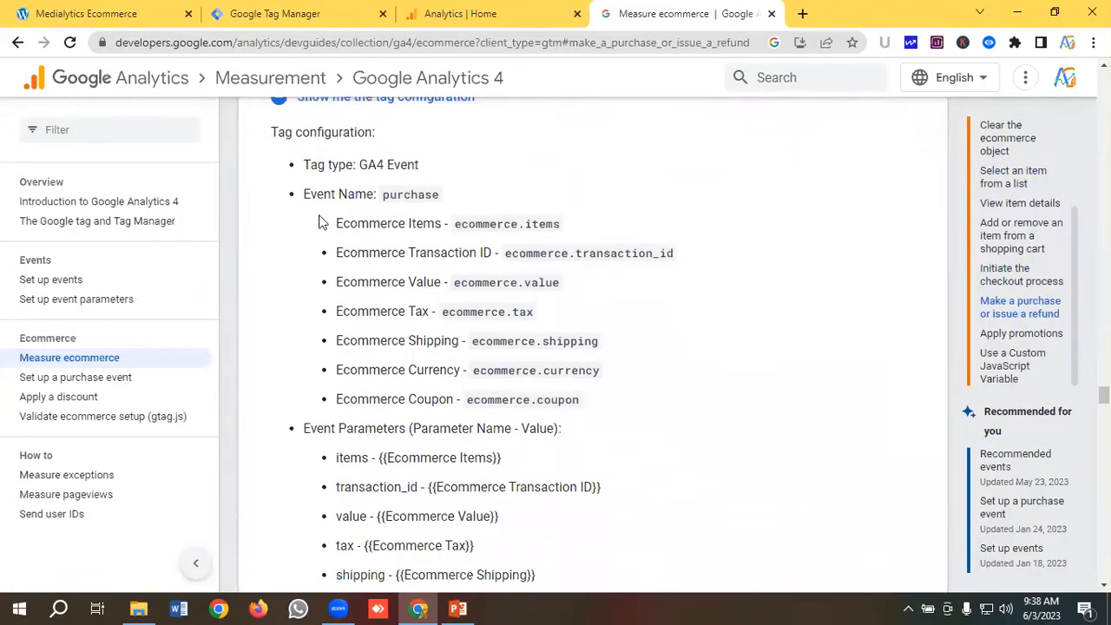
# Step: Review the ecommerce variables in the purchase tag configuration, highlighting Ecommerce Items, ecommerce.items and ecommerce.transaction_id
pyautogui.moveTo(334, 226); pyautogui.dragTo(632, 356)
pyautogui.click(646, 330)
pyautogui.moveTo(338, 229)
pyautogui.mouseDown()
pyautogui.moveTo(441, 224)
pyautogui.moveTo(338, 224)
pyautogui.mouseUp()
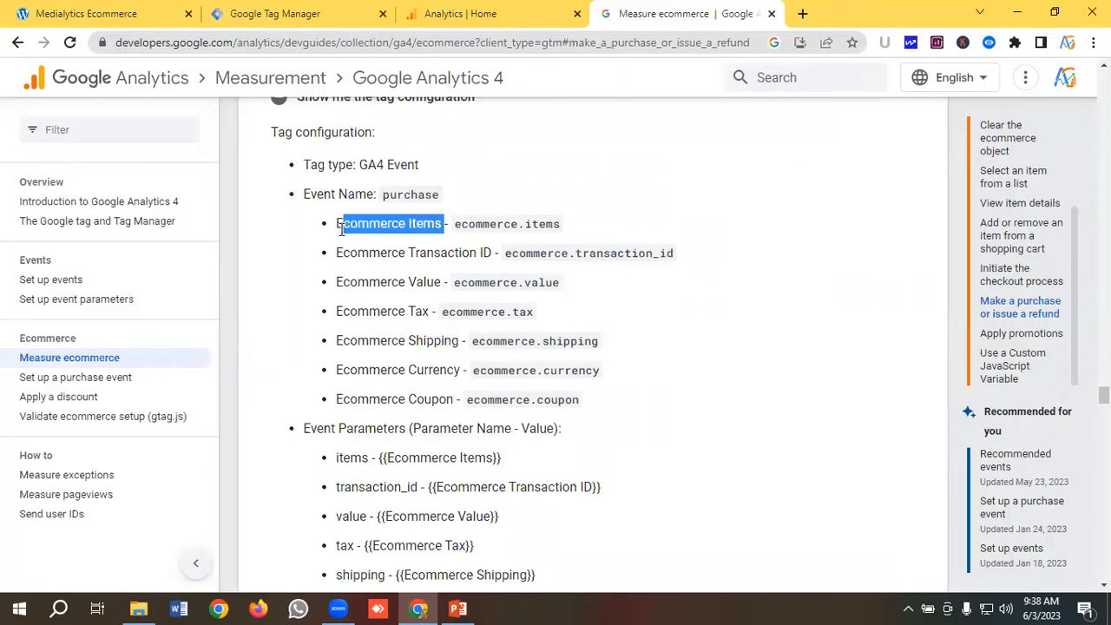
pyautogui.click(447, 228)
pyautogui.moveTo(443, 226); pyautogui.dragTo(339, 224)
pyautogui.click(471, 226)
pyautogui.moveTo(457, 224); pyautogui.dragTo(597, 224)
pyautogui.click(597, 223)
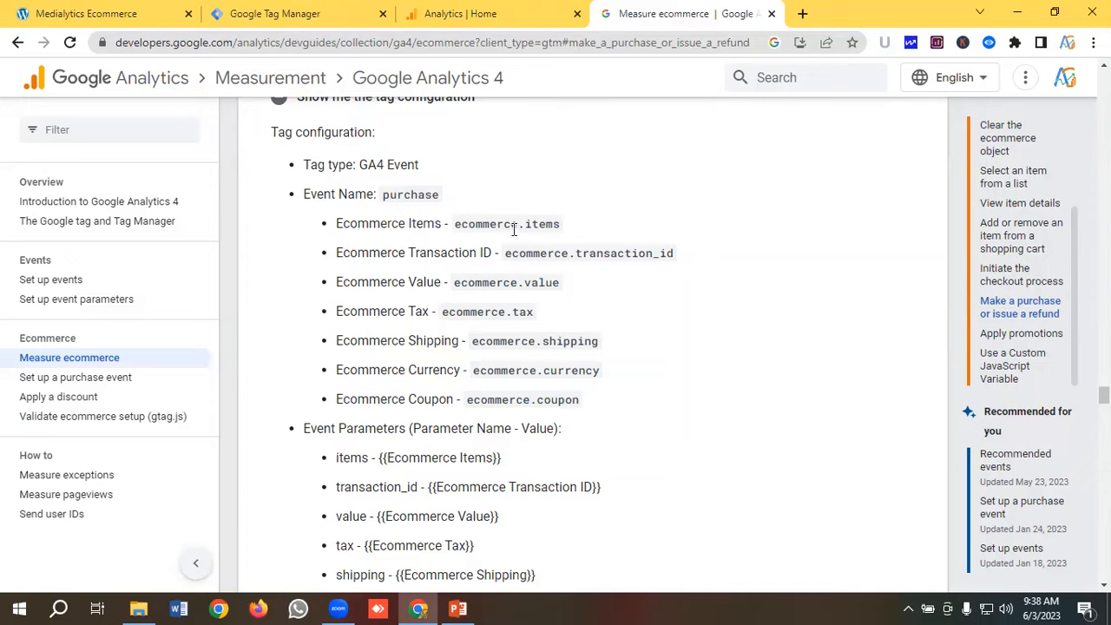
pyautogui.moveTo(454, 227); pyautogui.dragTo(558, 223)
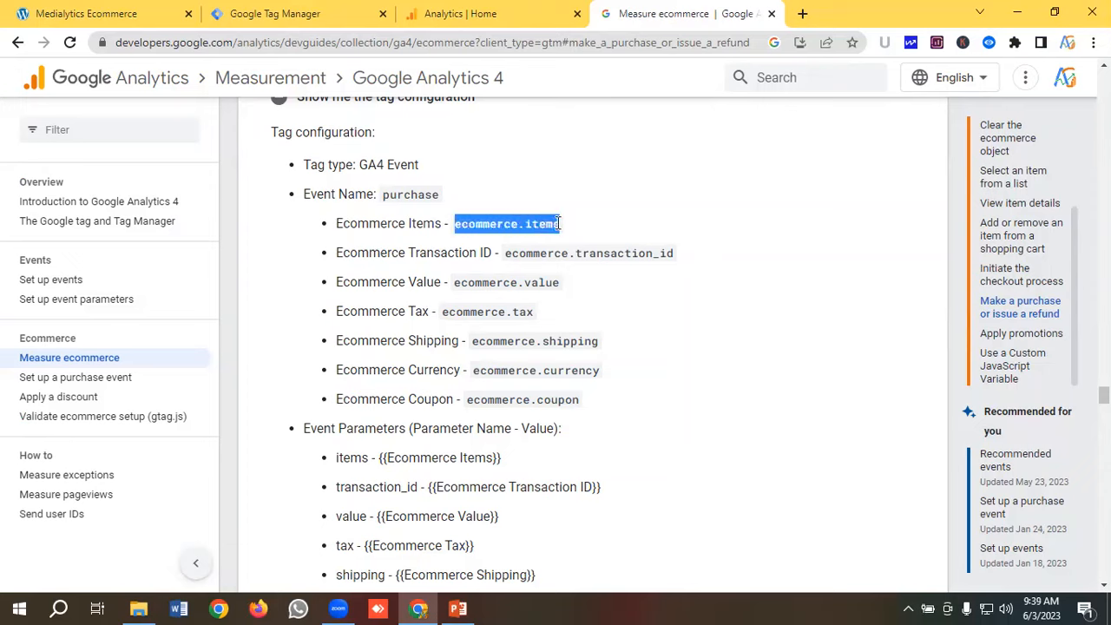
pyautogui.click(605, 227)
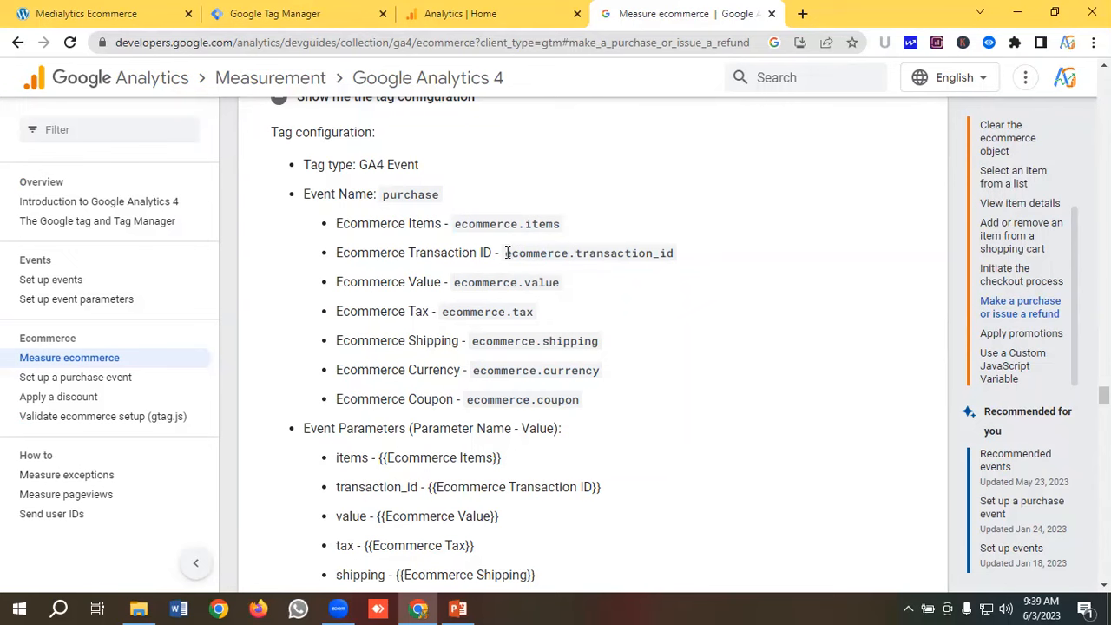
pyautogui.moveTo(506, 252); pyautogui.dragTo(688, 258)
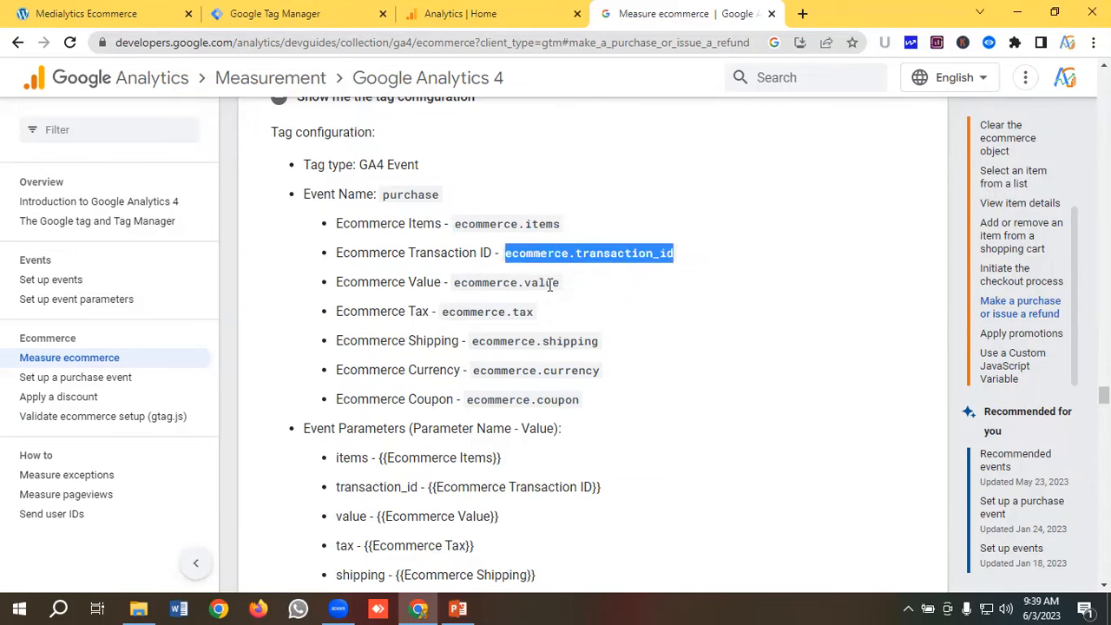
pyautogui.scroll(-1, 545, 285)
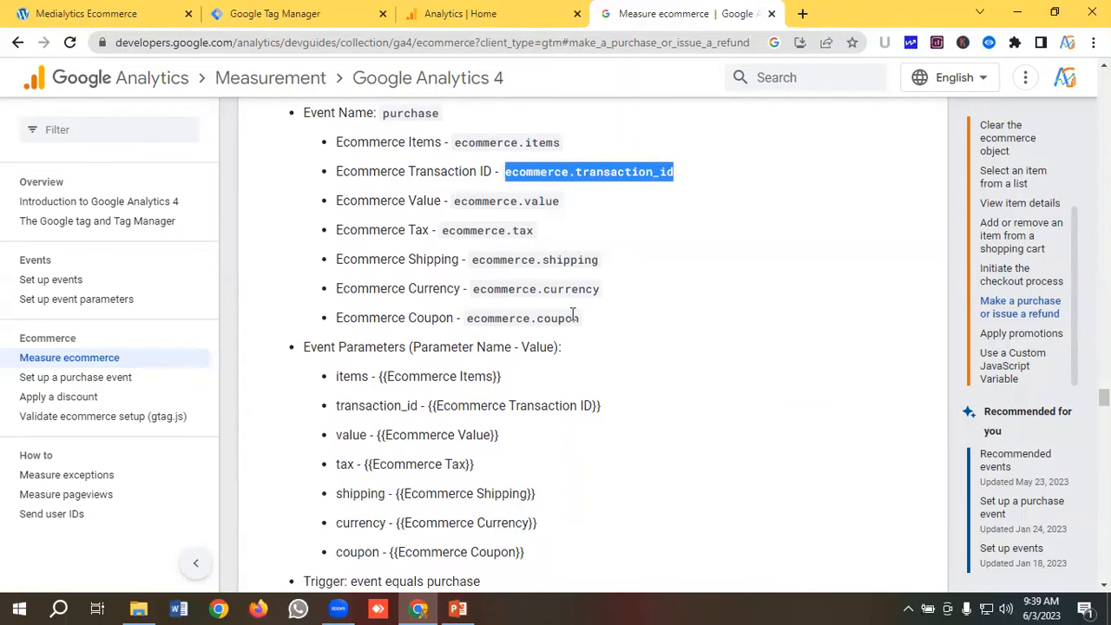
# Step: Review the variable names Ecommerce Items and Ecommerce Transaction ID in the guide's purchase tag configuration
pyautogui.scroll(1, 613, 316)
pyautogui.moveTo(441, 225); pyautogui.dragTo(330, 226)
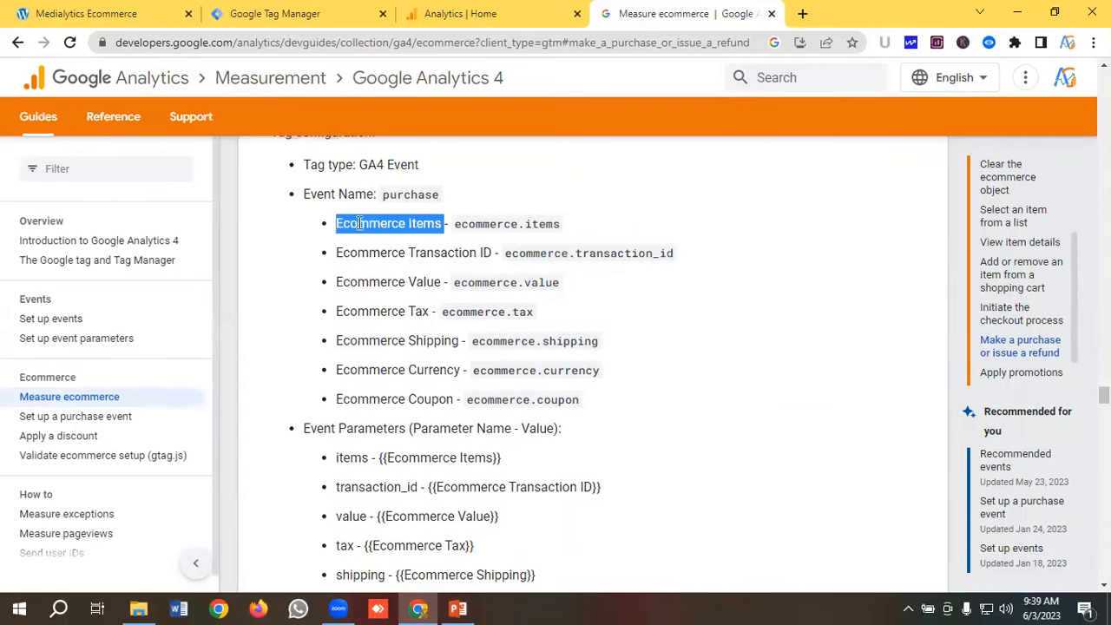
pyautogui.click(360, 223)
pyautogui.moveTo(494, 251); pyautogui.dragTo(332, 260)
pyautogui.click(376, 254)
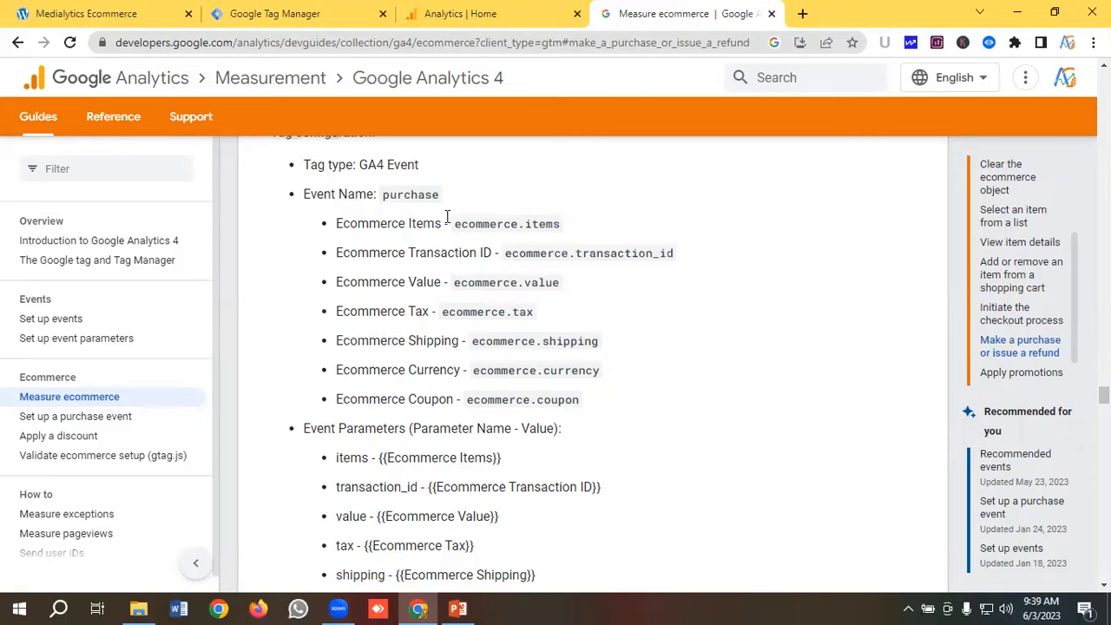
# Step: Copy the name Ecommerce Items from the guide and give it to a new user-defined variable in Tag Manager
pyautogui.moveTo(443, 225); pyautogui.dragTo(334, 228)
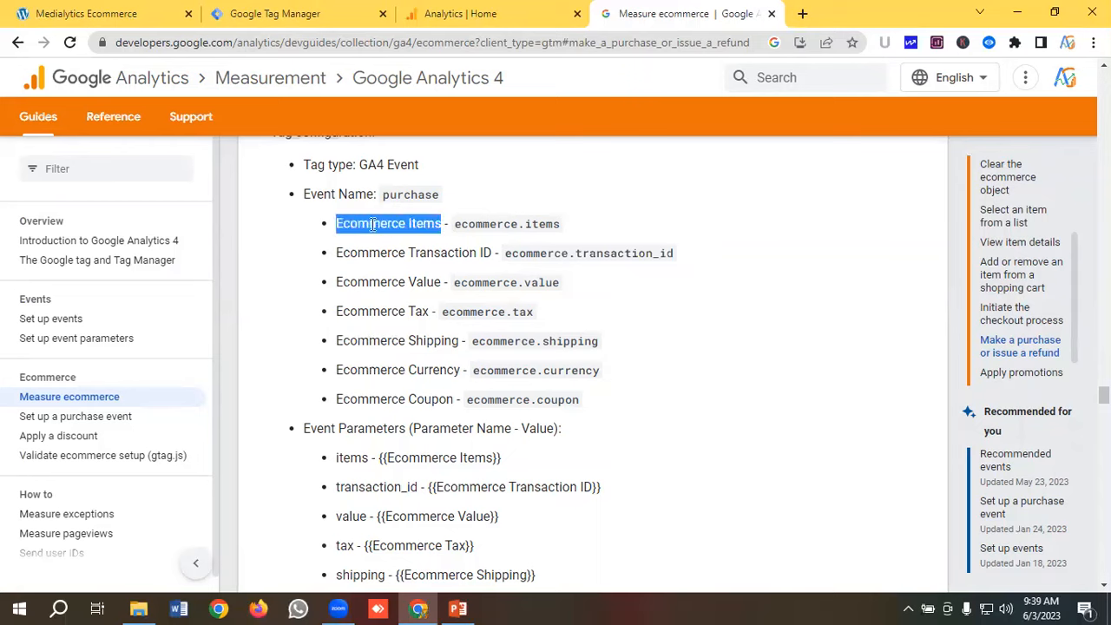
pyautogui.rightClick(378, 224)
pyautogui.click(415, 237)
pyautogui.click(307, 12)
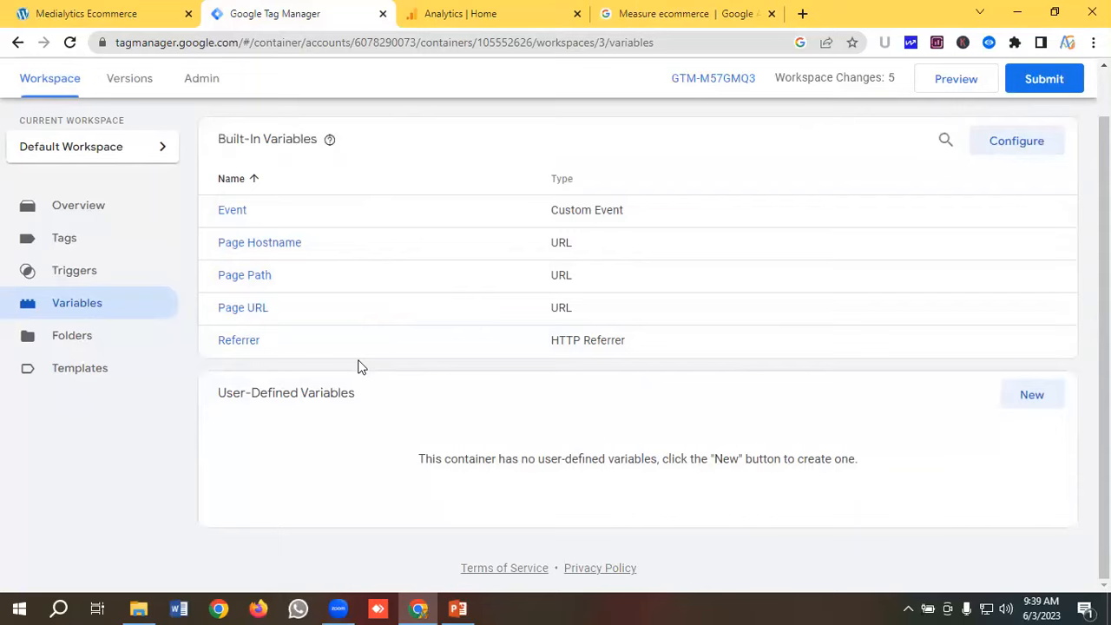
pyautogui.click(1031, 396)
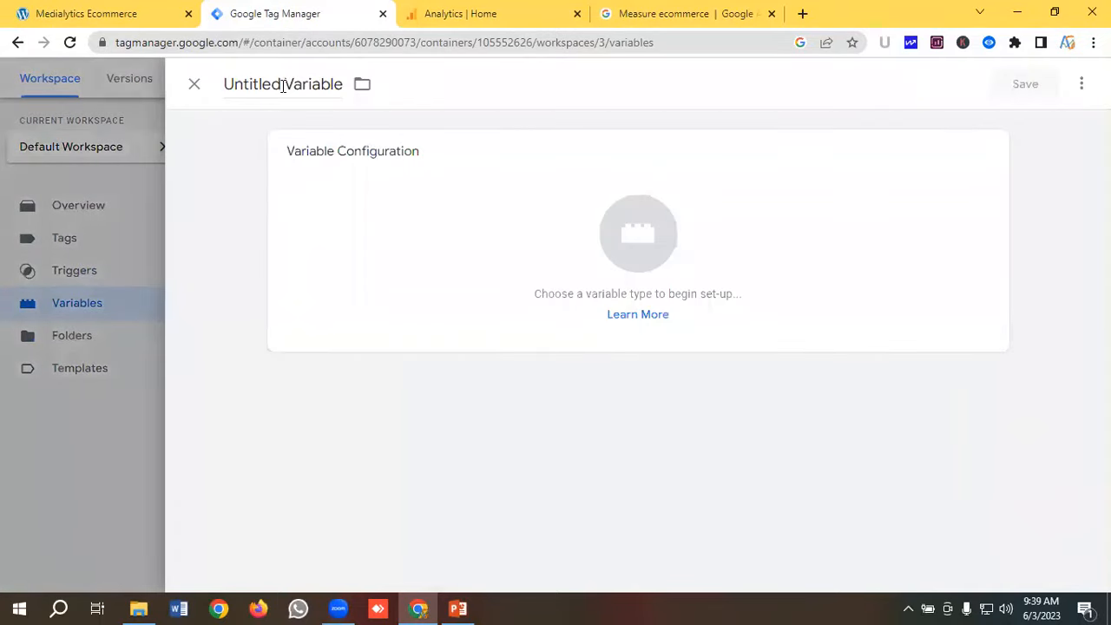
pyautogui.click(282, 85)
pyautogui.tripleClick(282, 85)
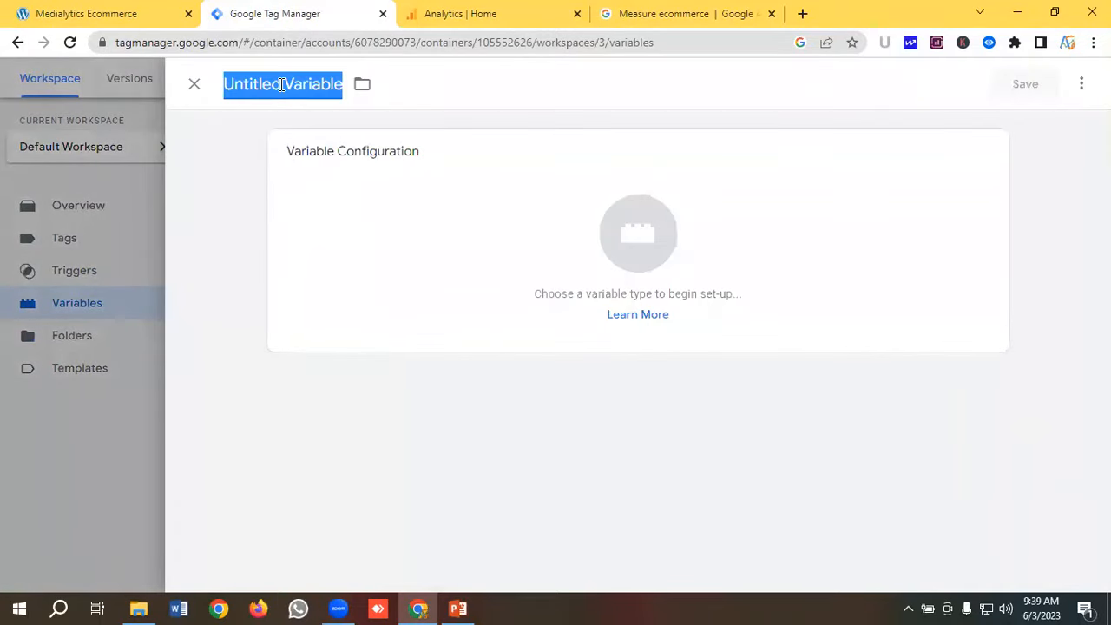
pyautogui.hotkey('ctrl', 'v')
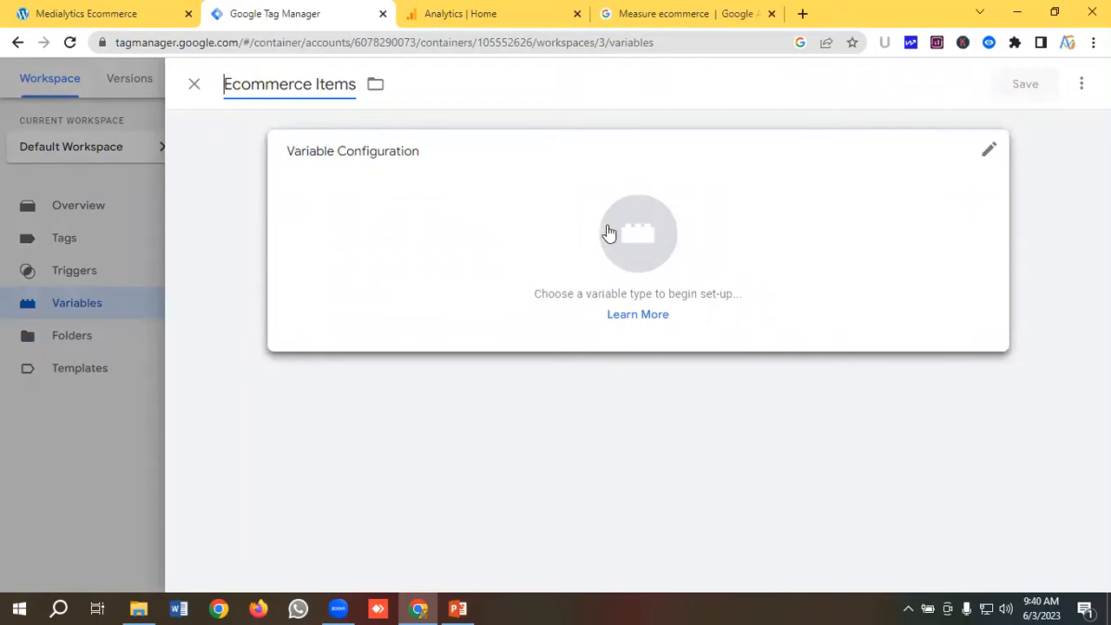
# Step: Choose Data Layer Variable as the type of the Ecommerce Items variable
pyautogui.click(650, 246)
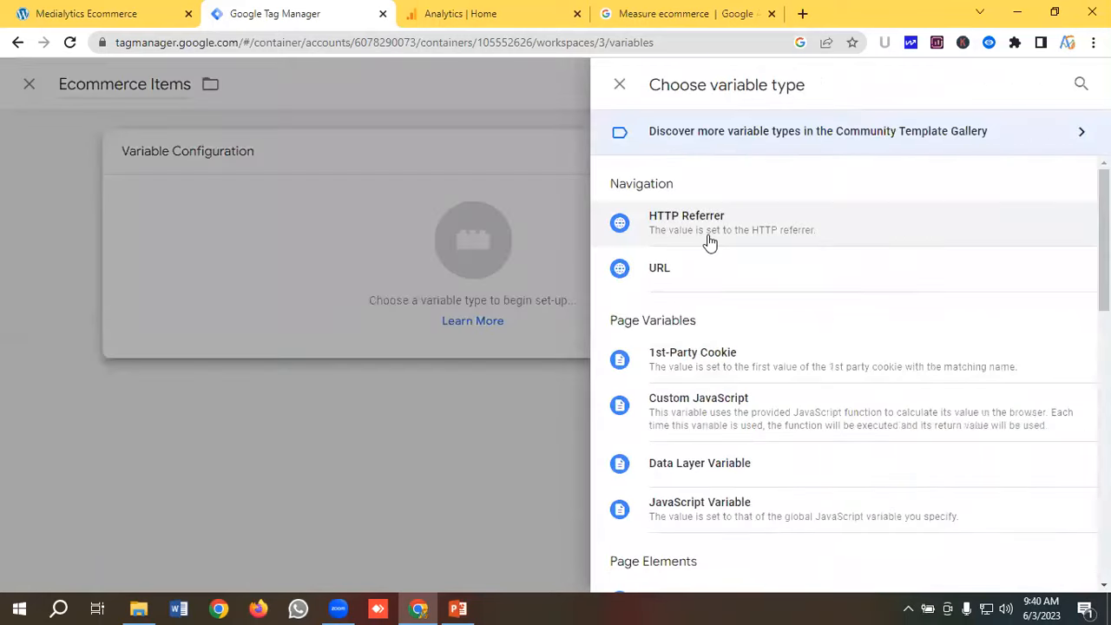
pyautogui.scroll(-1, 718, 242)
pyautogui.scroll(-1, 718, 242)
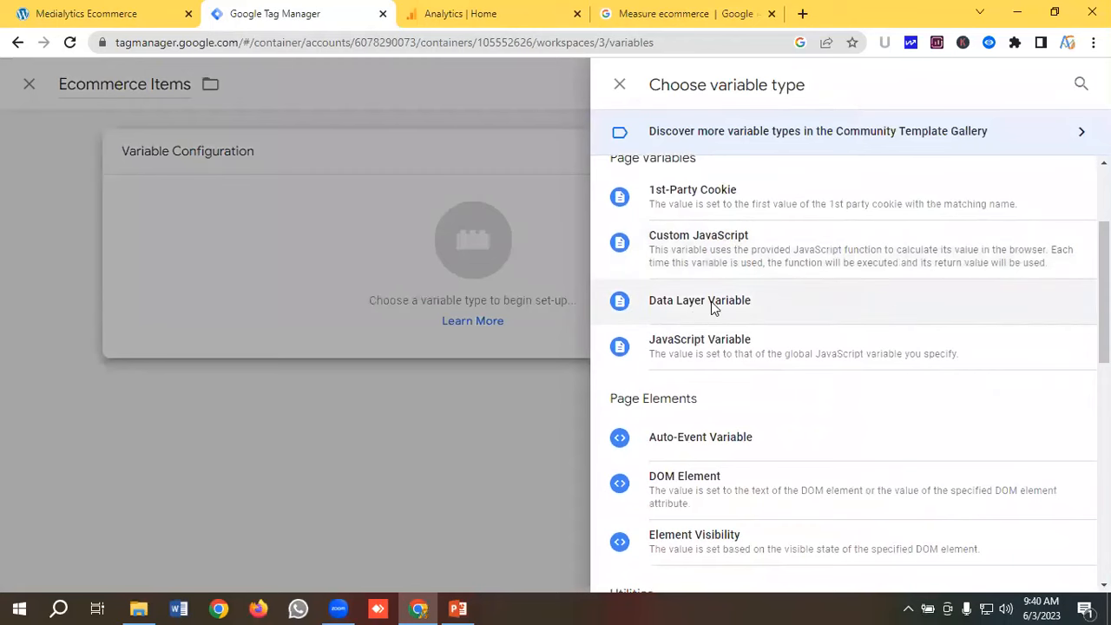
pyautogui.click(712, 306)
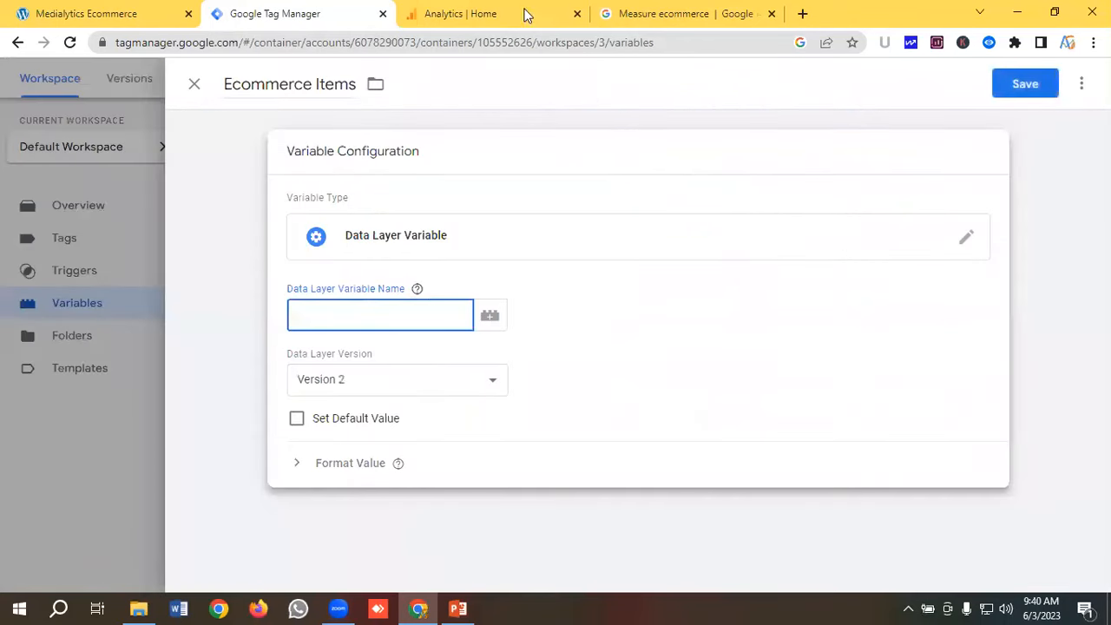
# Step: Copy ecommerce.items from the guide into the Ecommerce Items variable's Data Layer Variable Name and save the variable
pyautogui.click(637, 16)
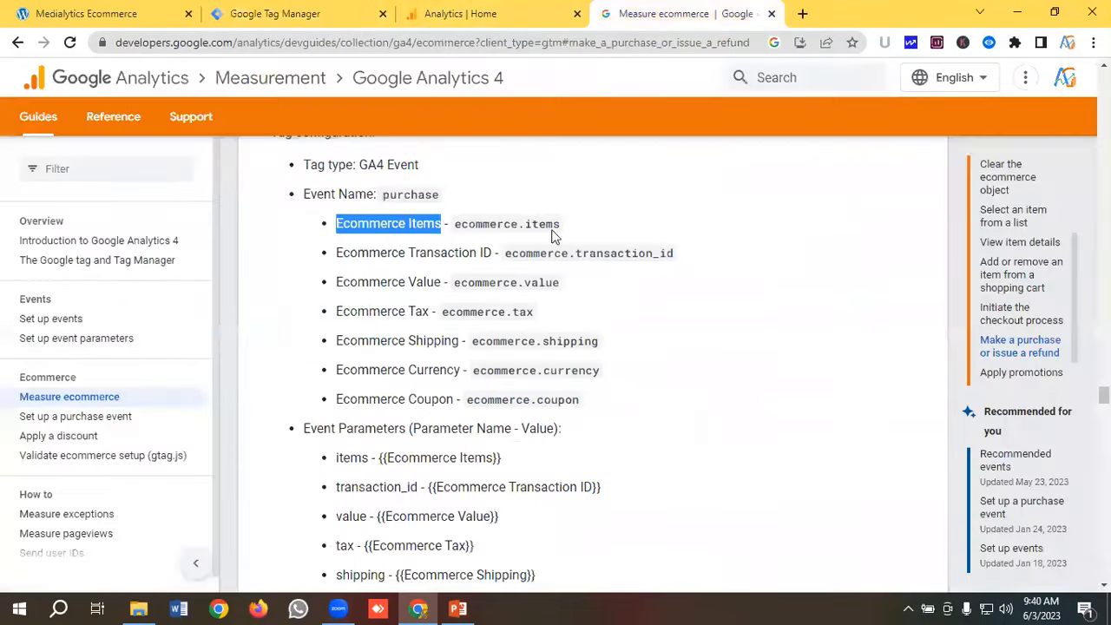
pyautogui.moveTo(575, 224); pyautogui.dragTo(455, 227)
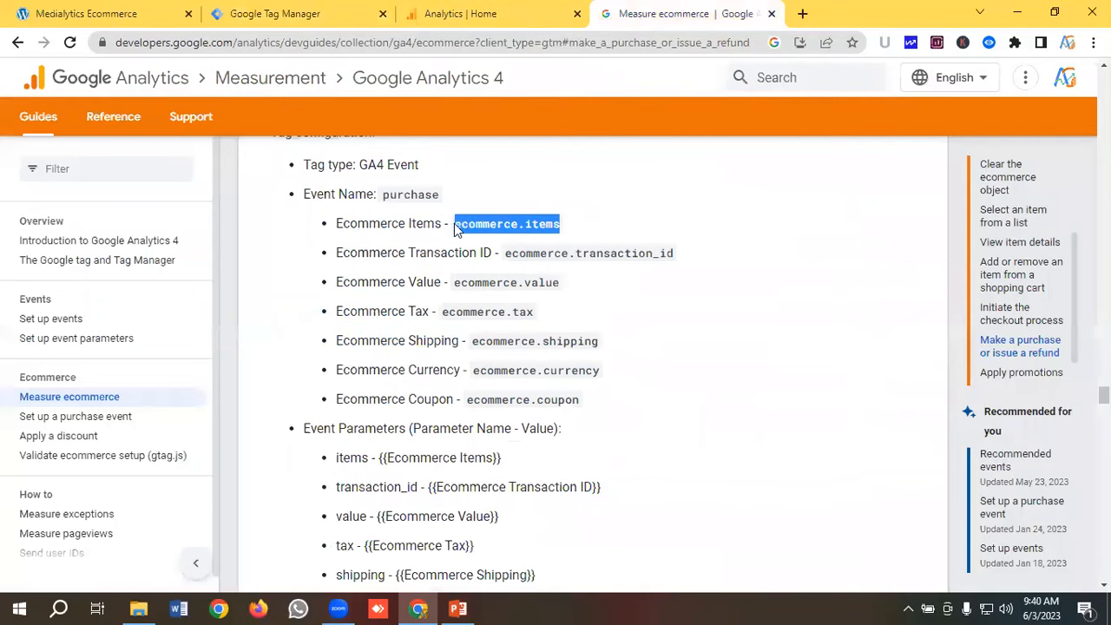
pyautogui.rightClick(480, 217)
pyautogui.click(518, 227)
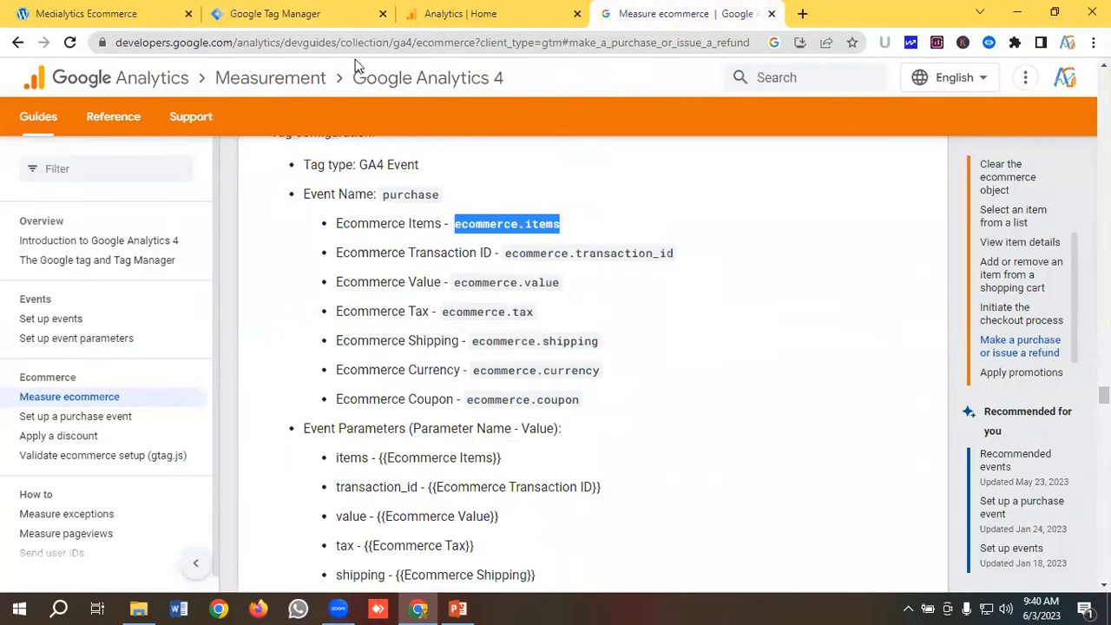
pyautogui.click(300, 16)
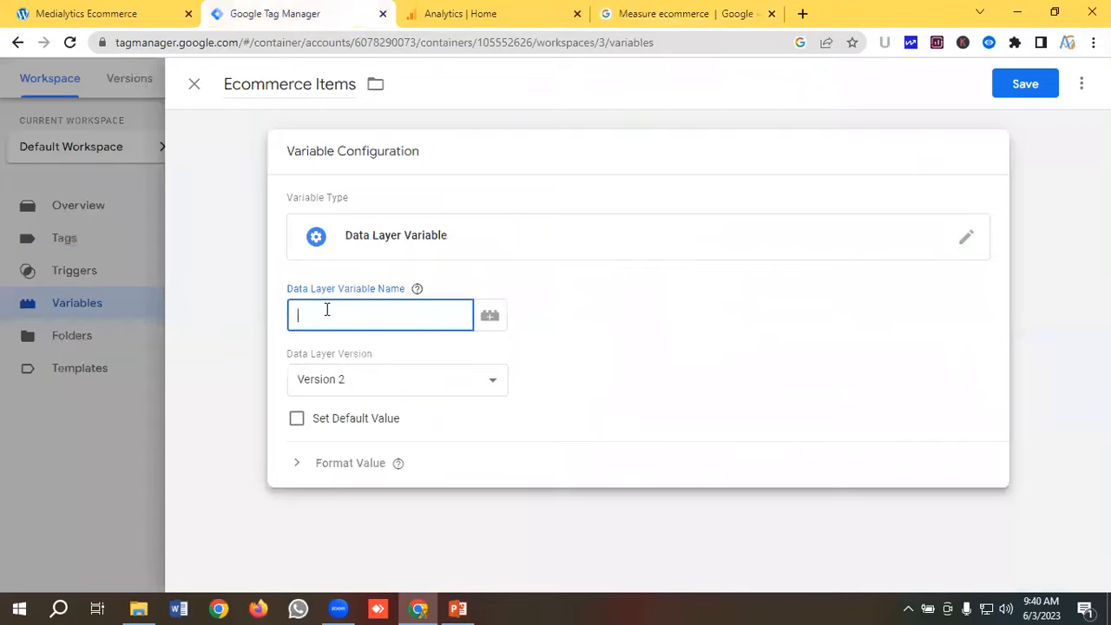
pyautogui.hotkey('ctrl', 'v')
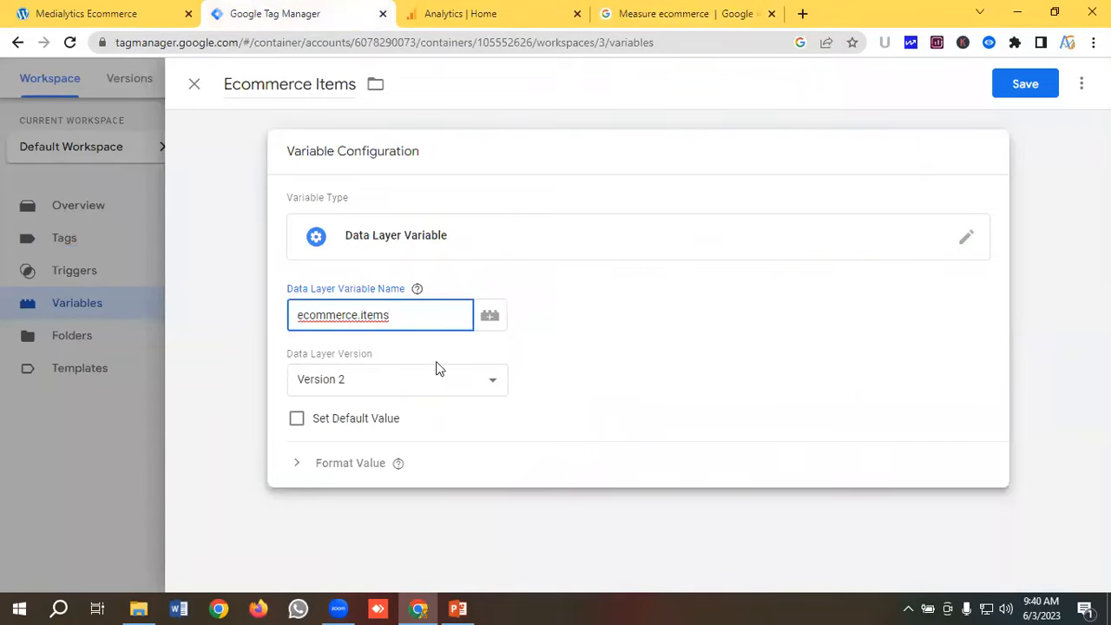
pyautogui.click(657, 13)
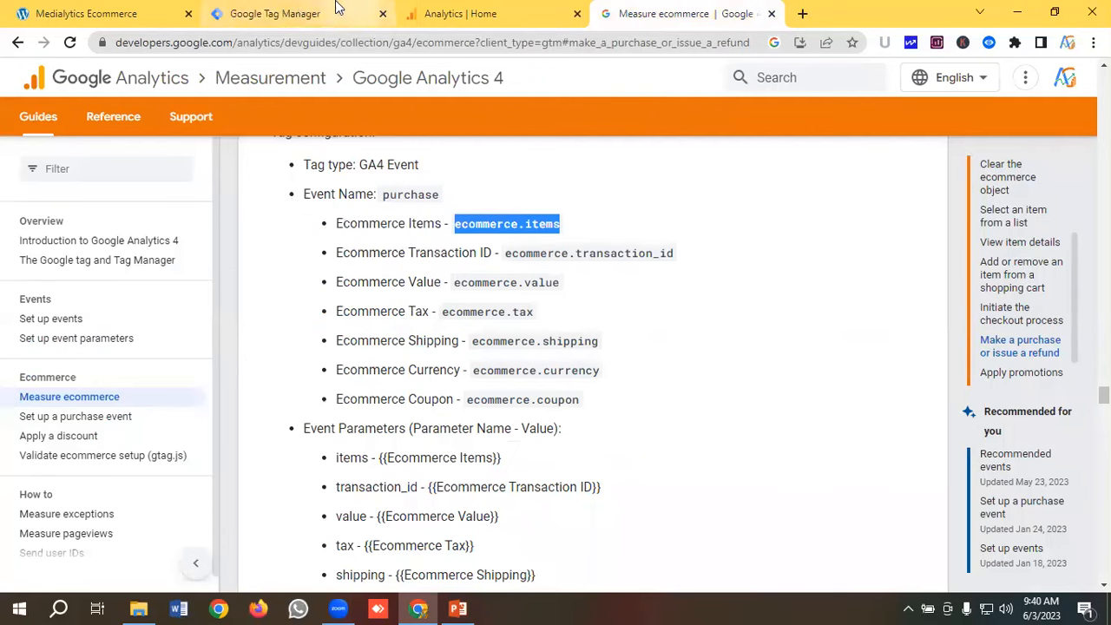
pyautogui.click(347, 18)
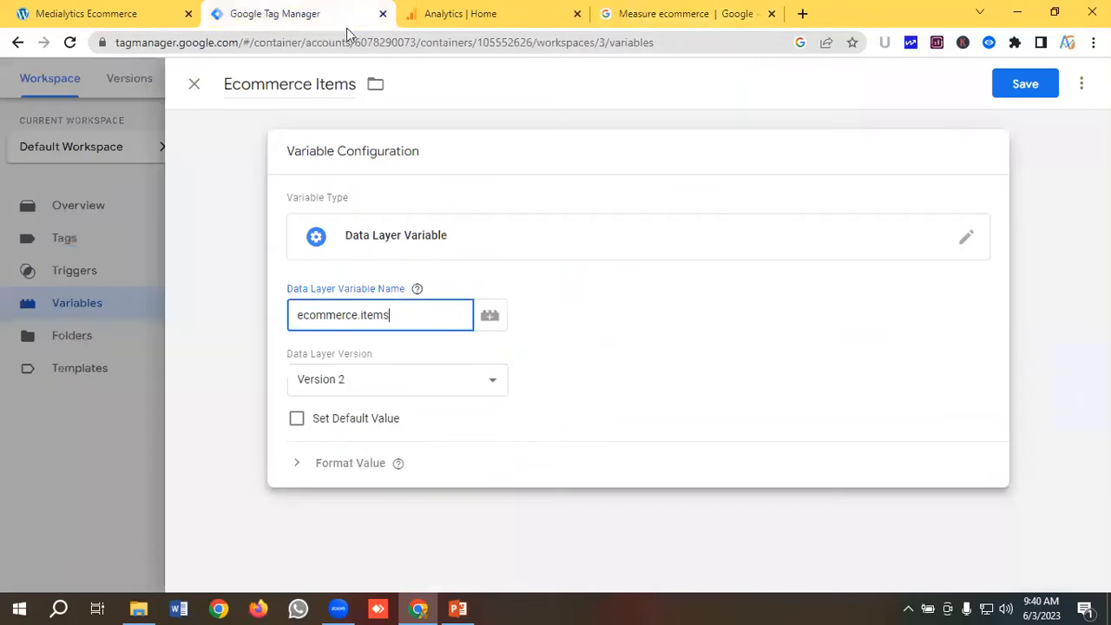
pyautogui.click(1026, 84)
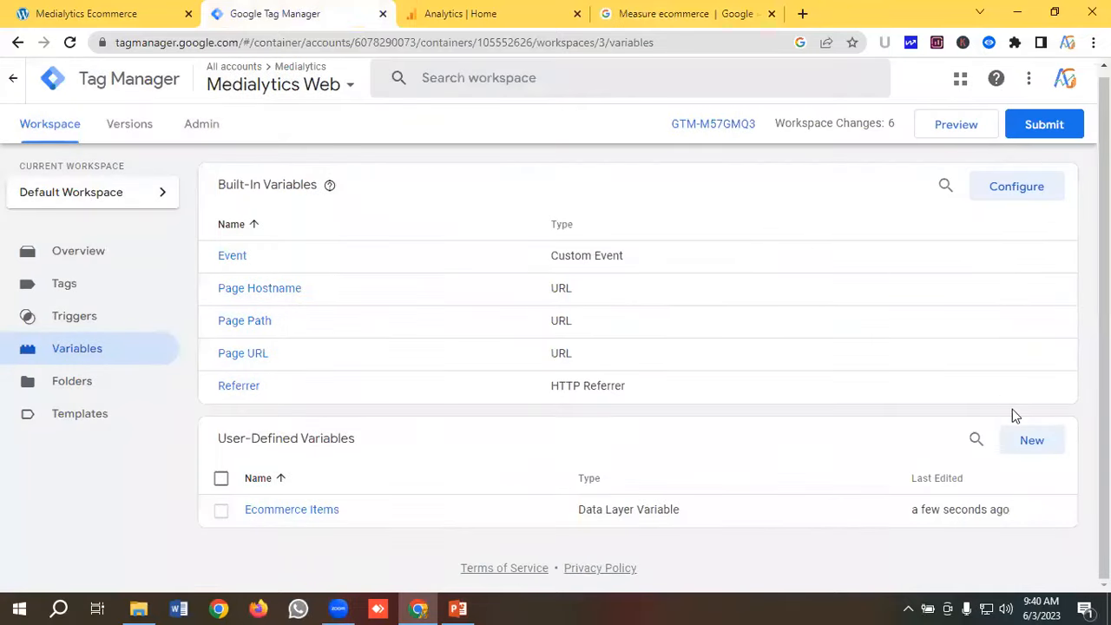
# Step: Start another user-defined variable and name it Ecommerce Transaction ID, copying the name from the guide
pyautogui.click(1031, 443)
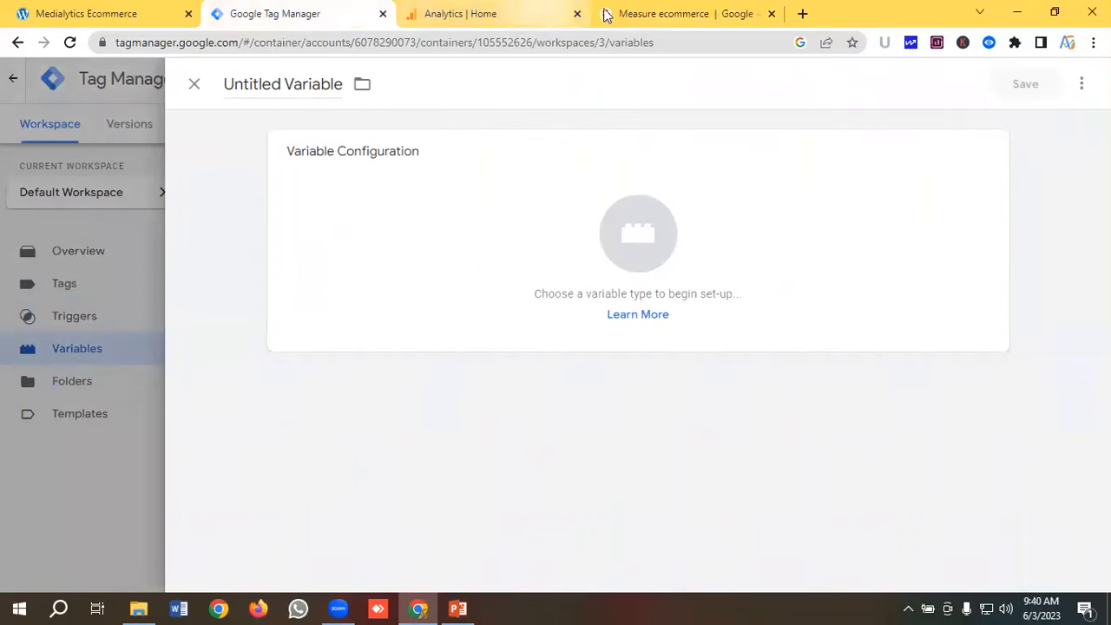
pyautogui.click(652, 14)
pyautogui.moveTo(491, 252); pyautogui.dragTo(356, 253)
pyautogui.rightClick(356, 252)
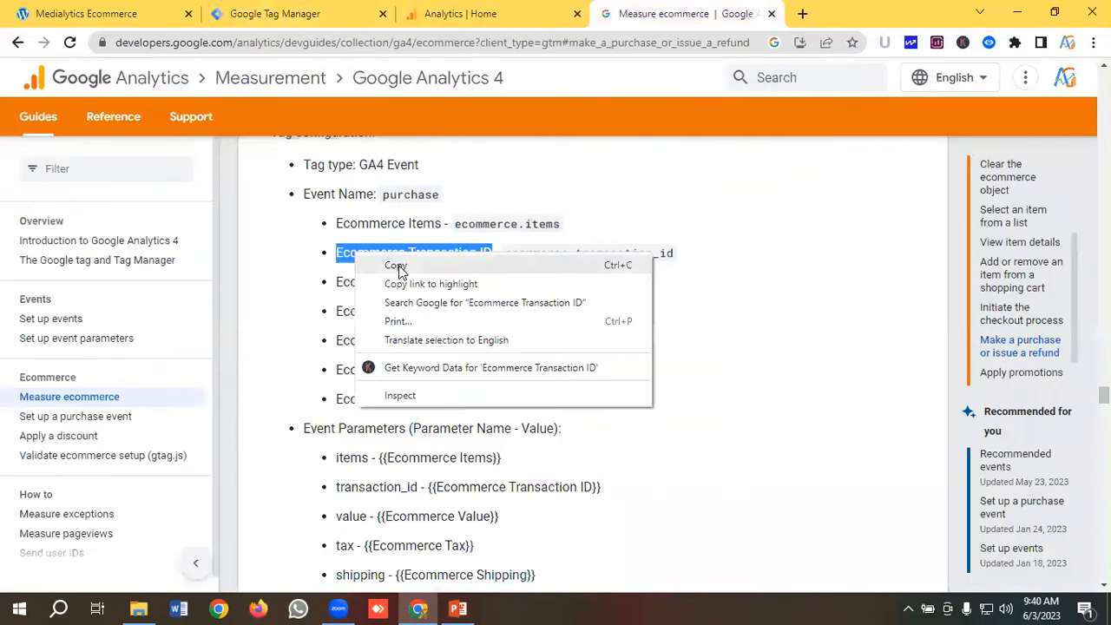
pyautogui.click(391, 264)
pyautogui.click(295, 19)
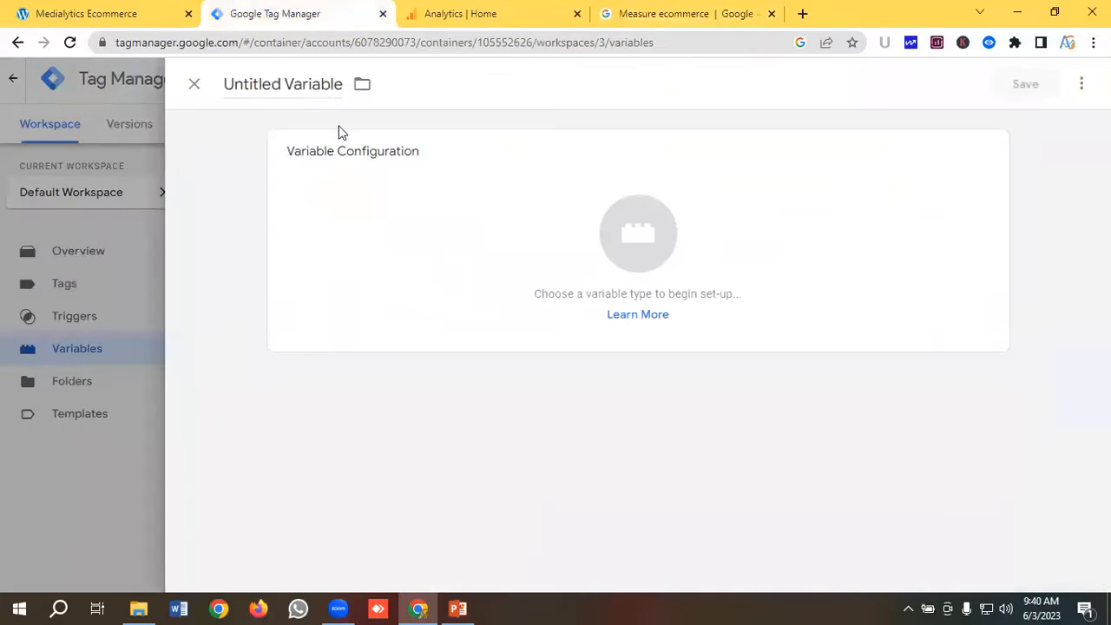
pyautogui.click(296, 83)
pyautogui.hotkey('ctrl', 'v')
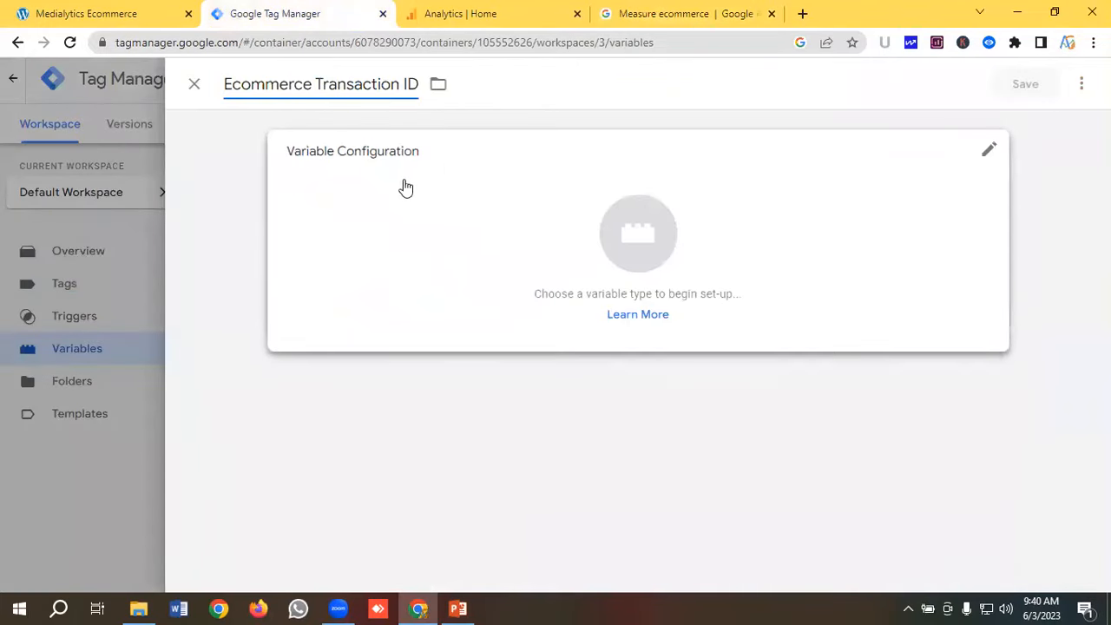
# Step: Make the Ecommerce Transaction ID variable a Data Layer Variable
pyautogui.click(632, 236)
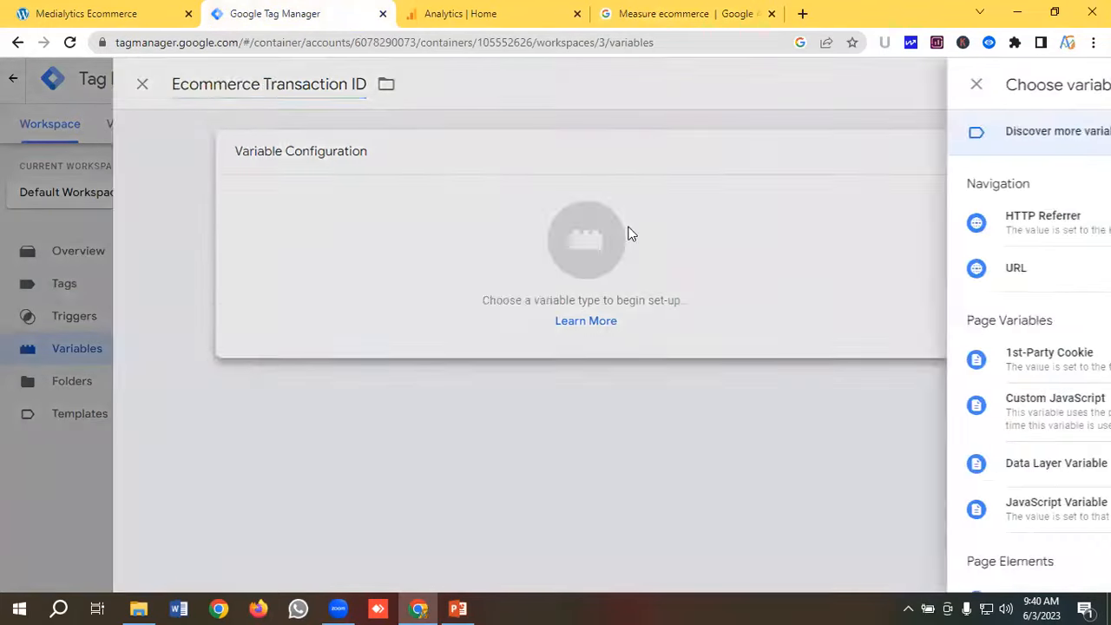
pyautogui.scroll(-3, 660, 183)
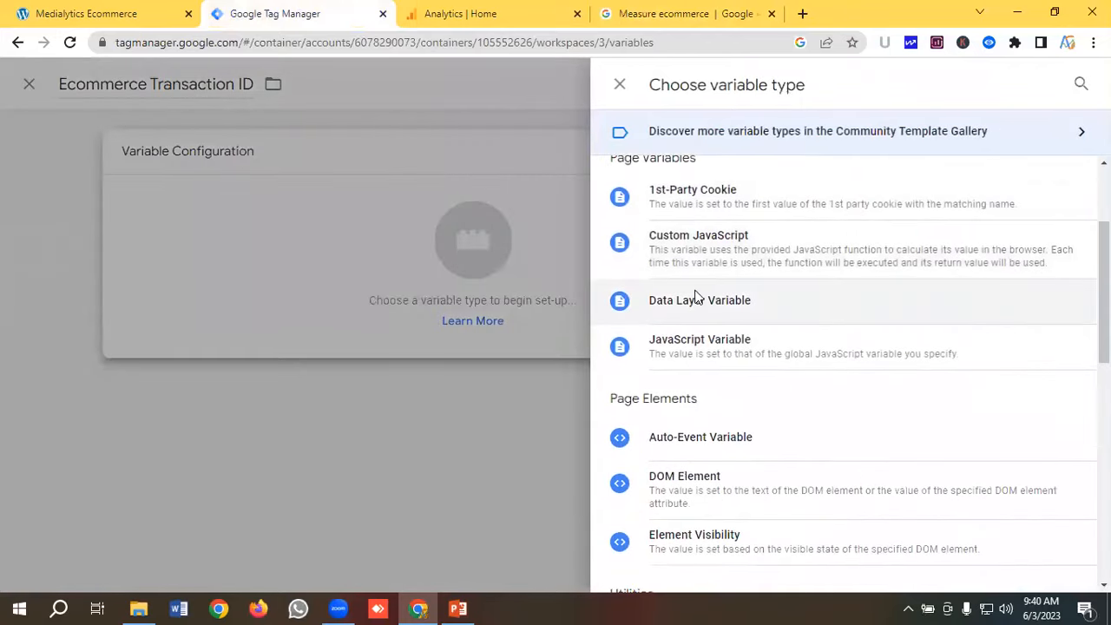
pyautogui.click(698, 300)
# Step: Set the Ecommerce Transaction ID variable's Data Layer Variable Name to ecommerce.transaction_id, copied from the guide, and save the variable
pyautogui.click(360, 311)
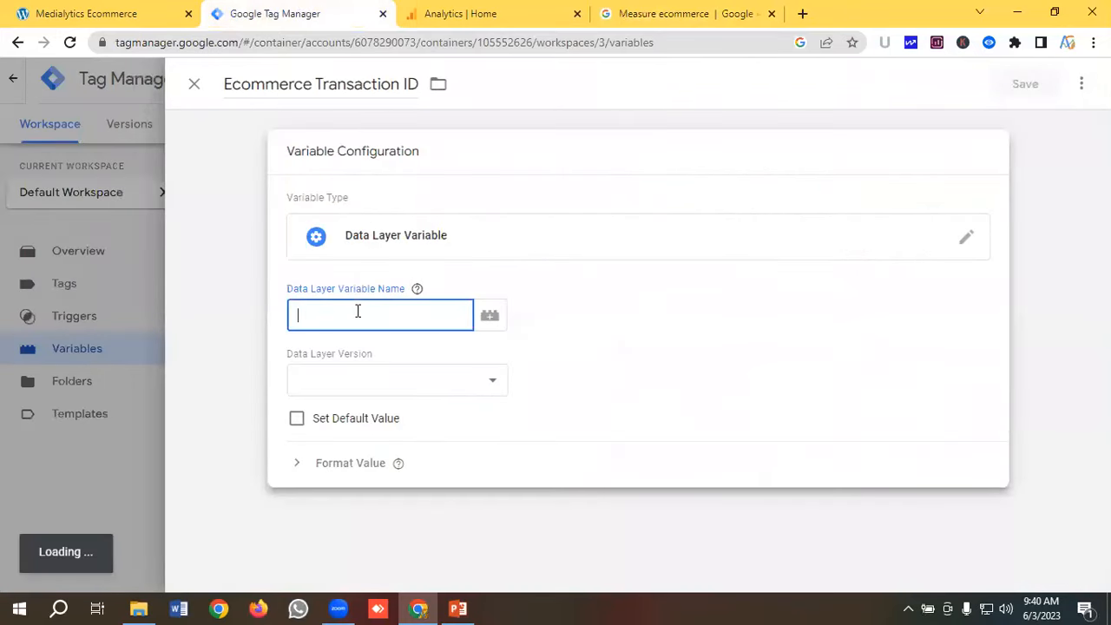
pyautogui.click(664, 13)
pyautogui.moveTo(667, 253); pyautogui.dragTo(503, 257)
pyautogui.rightClick(529, 253)
pyautogui.click(578, 265)
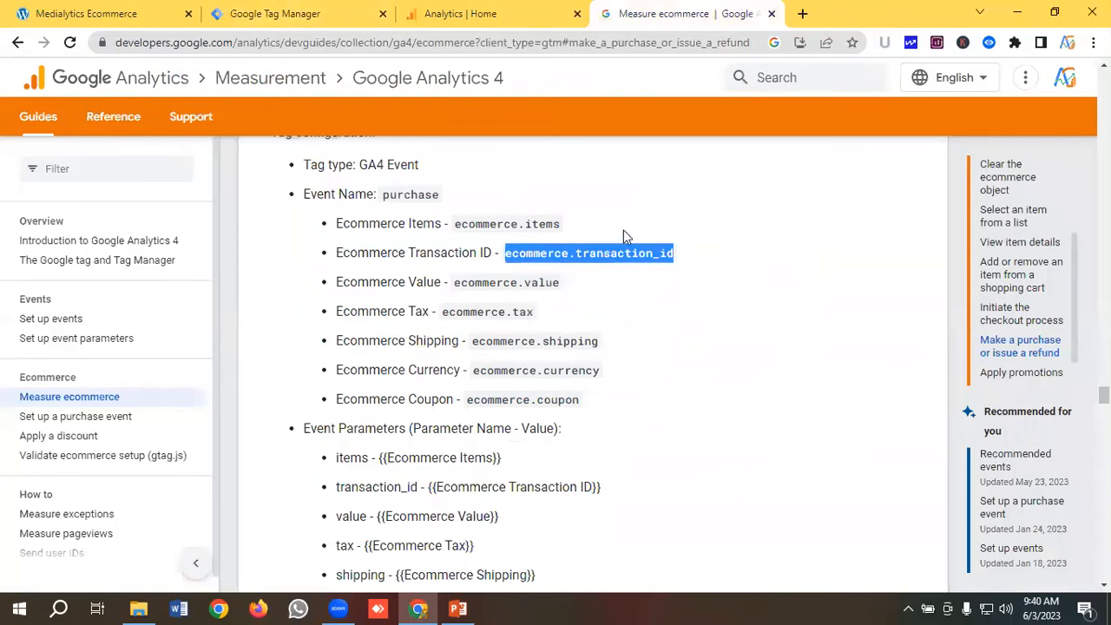
pyautogui.click(352, 14)
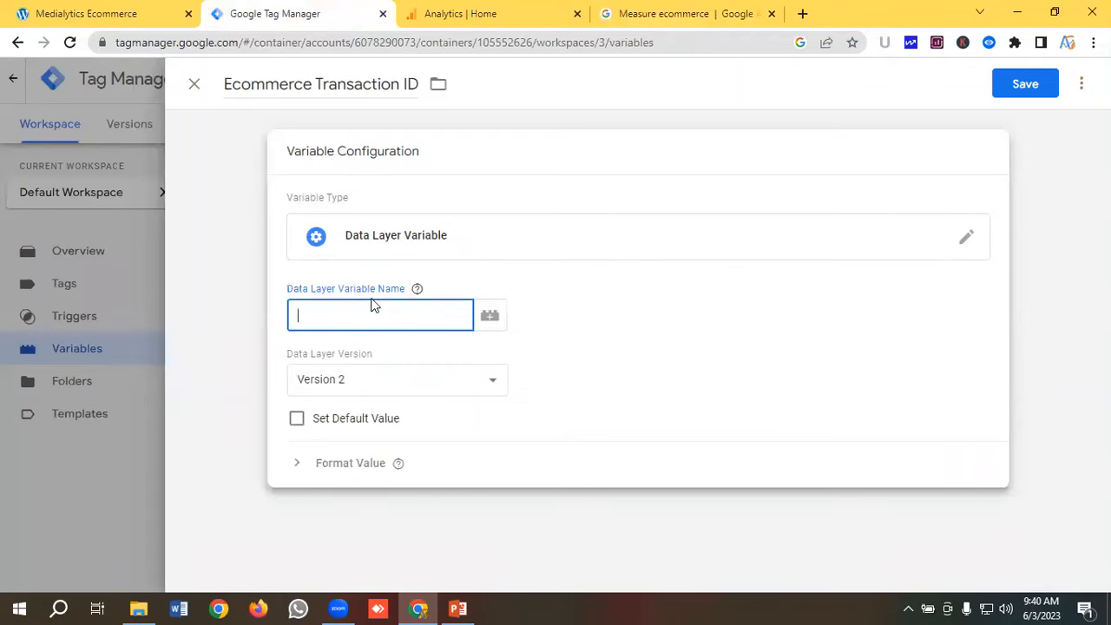
pyautogui.hotkey('ctrl', 'v')
pyautogui.click(1027, 90)
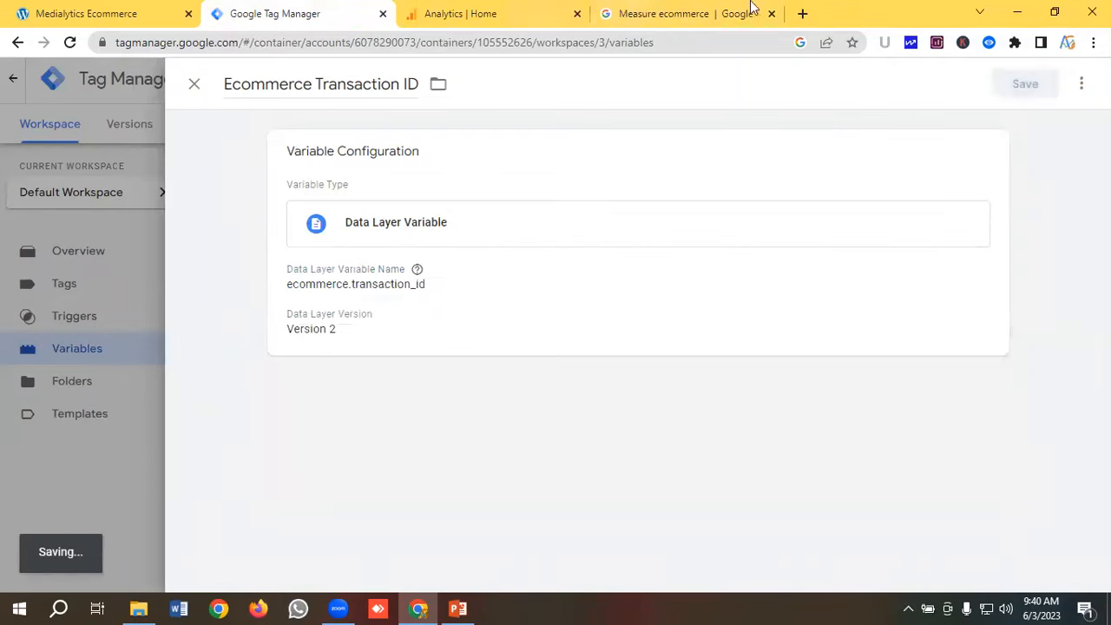
pyautogui.moveTo(426, 284)
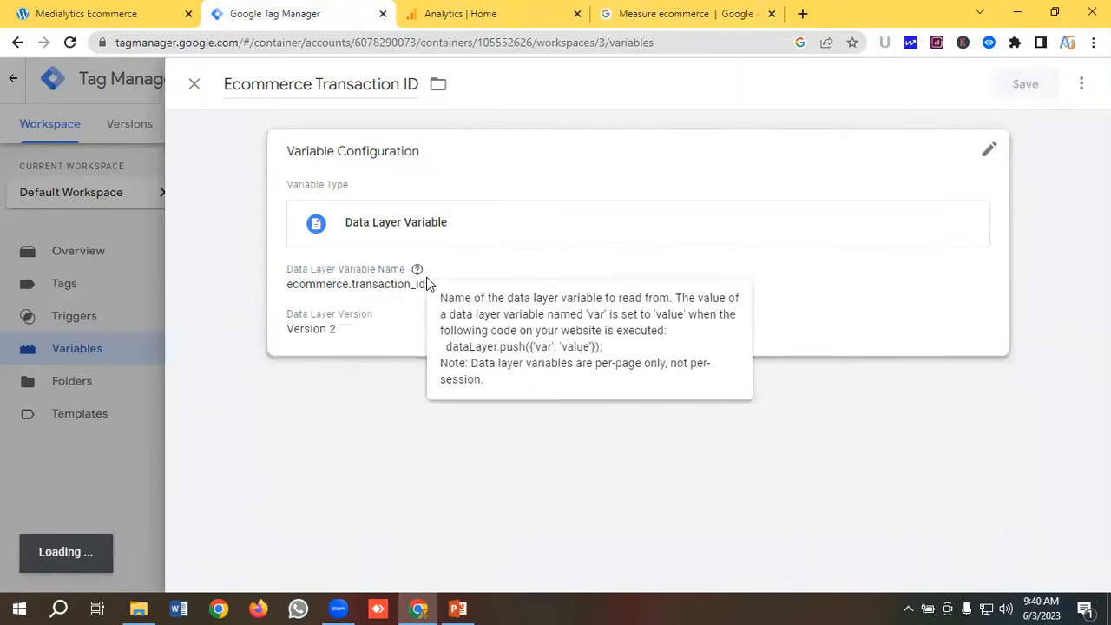
# Step: Add a third user-defined variable named Ecommerce Value, using the name copied from the guide's purchase configuration
pyautogui.scroll(-1, 932, 353)
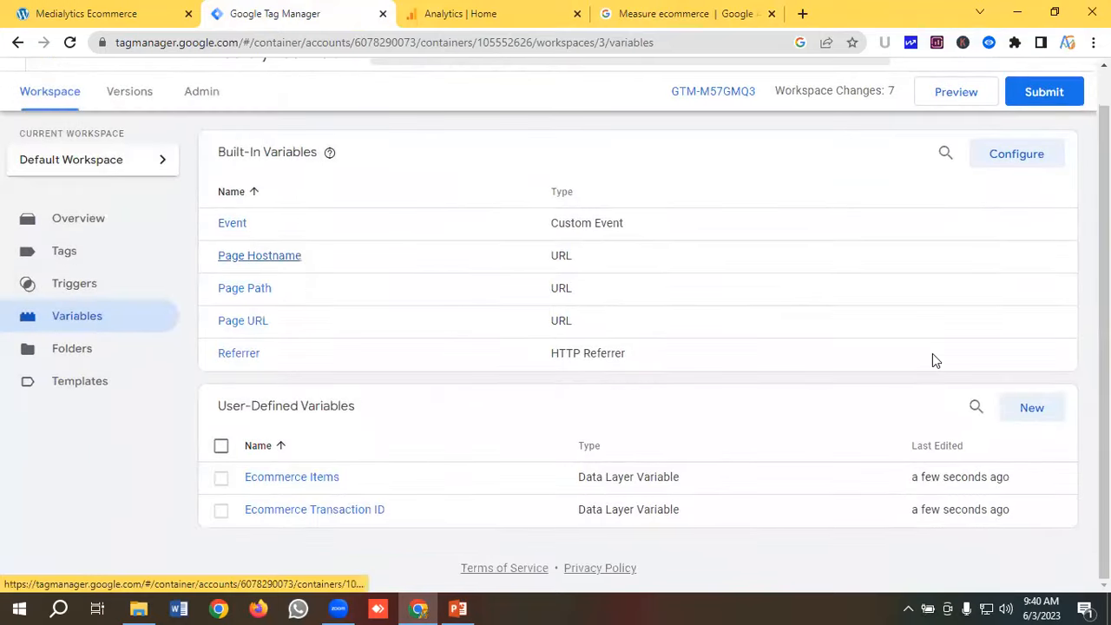
pyautogui.click(1030, 409)
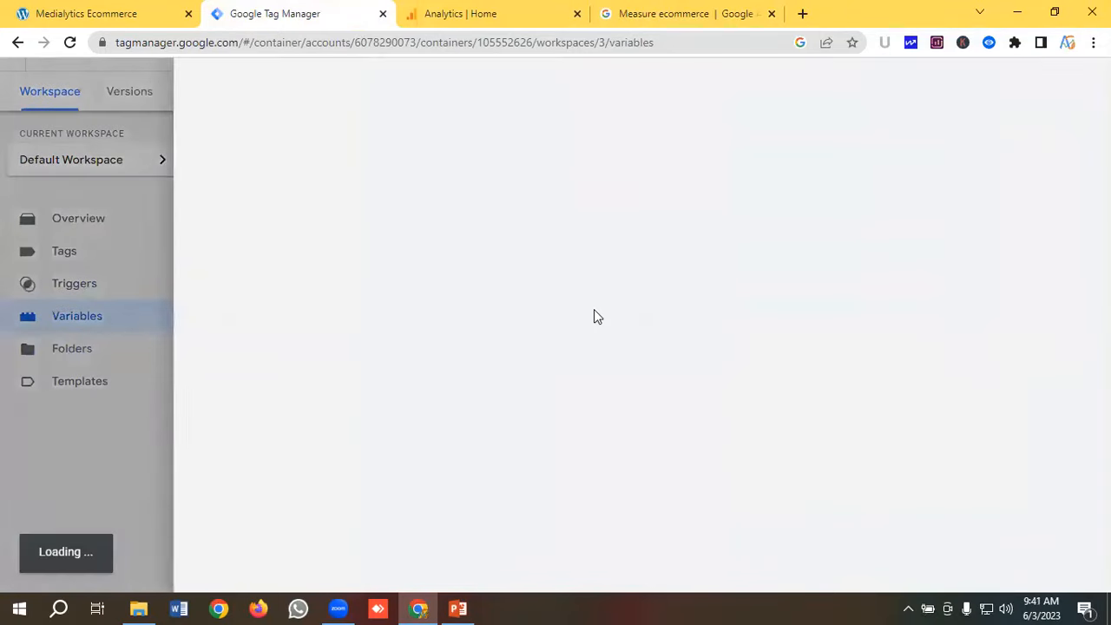
pyautogui.click(665, 19)
pyautogui.moveTo(444, 275); pyautogui.dragTo(327, 286)
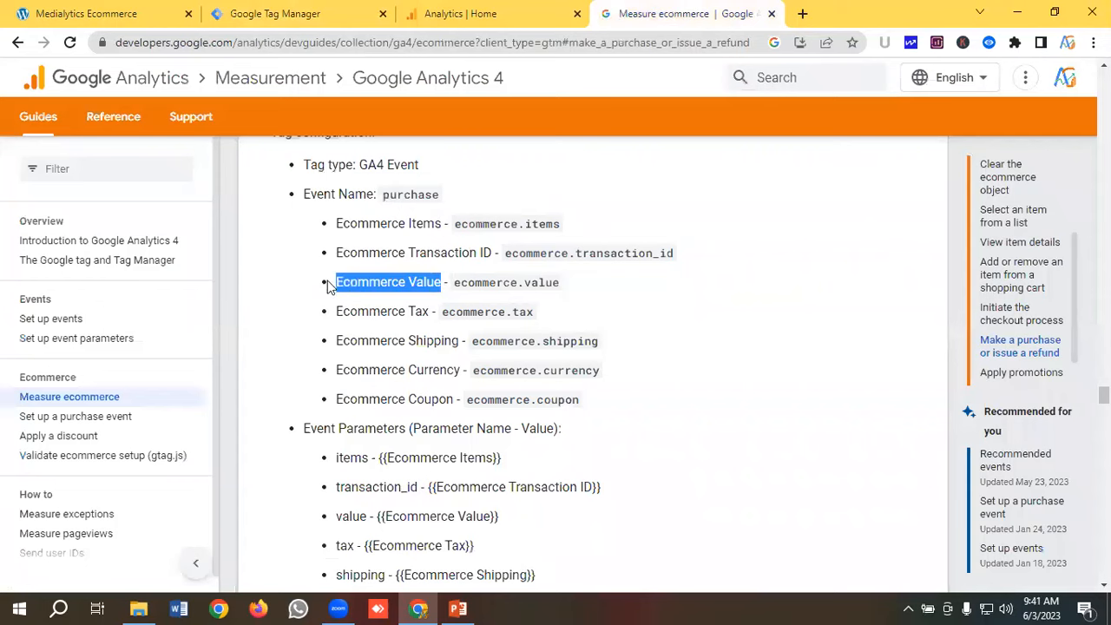
pyautogui.rightClick(373, 283)
pyautogui.click(405, 299)
pyautogui.click(299, 12)
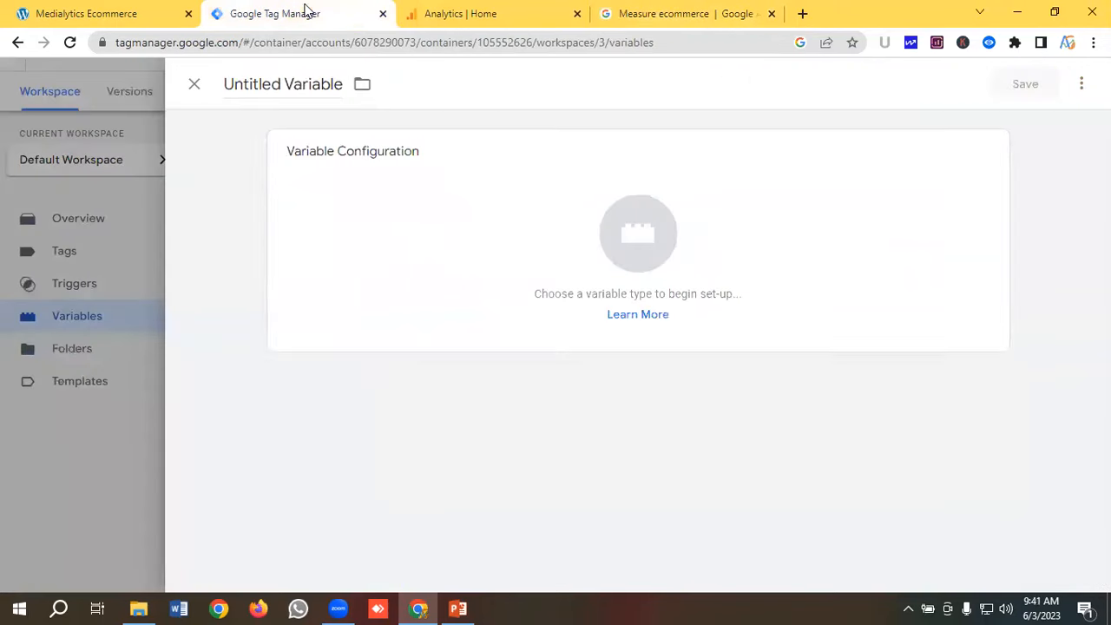
pyautogui.click(280, 83)
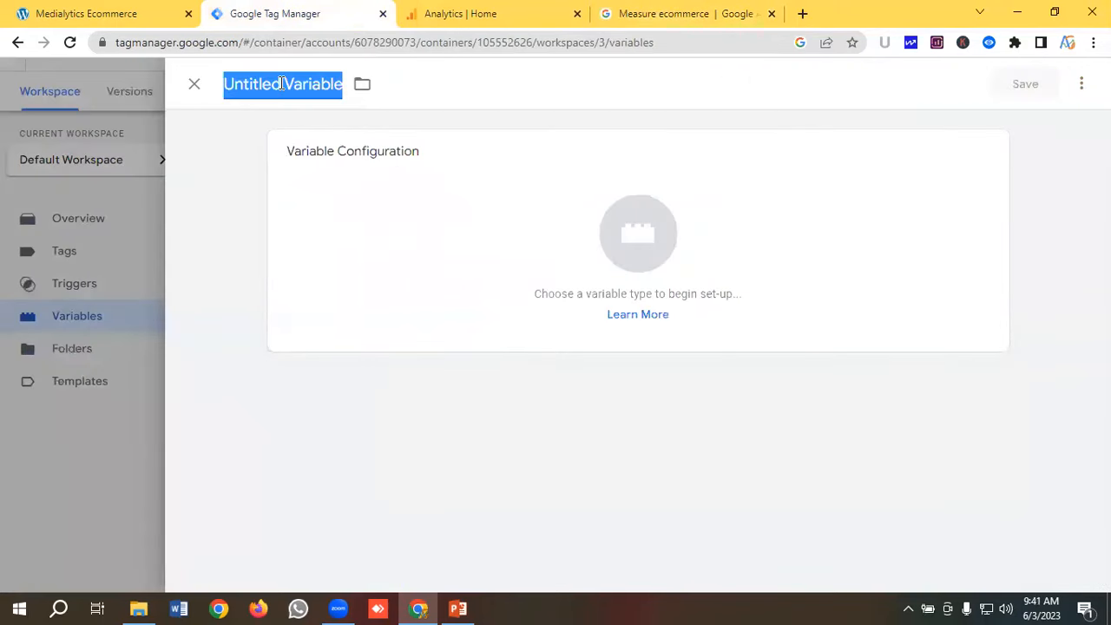
pyautogui.hotkey('ctrl', 'v')
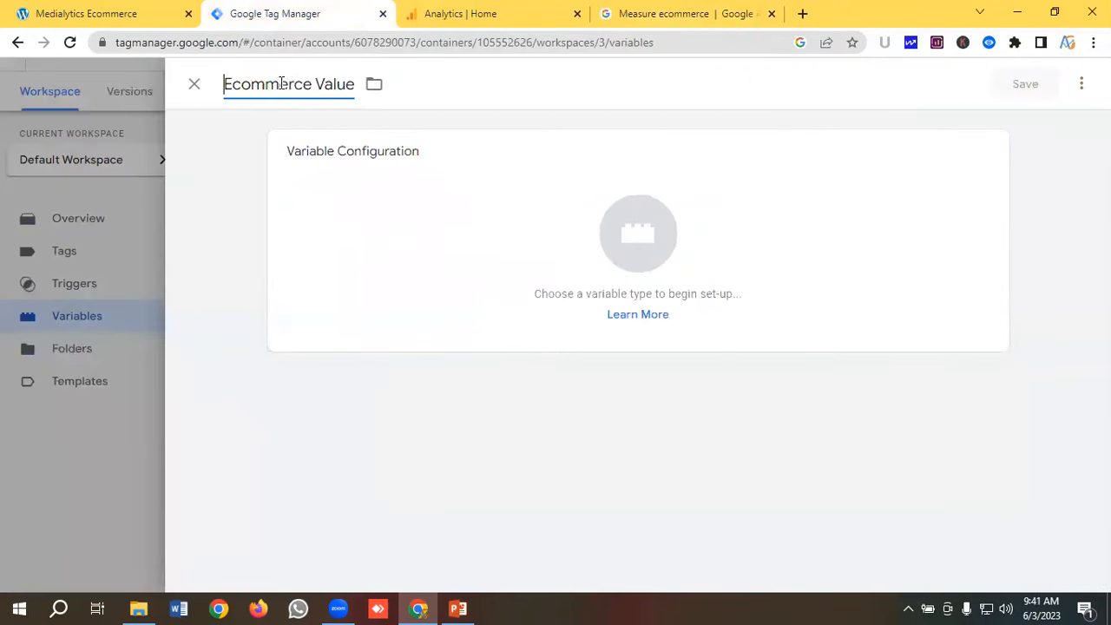
# Step: Make the Ecommerce Value variable a Data Layer Variable
pyautogui.click(631, 248)
pyautogui.scroll(-2, 695, 252)
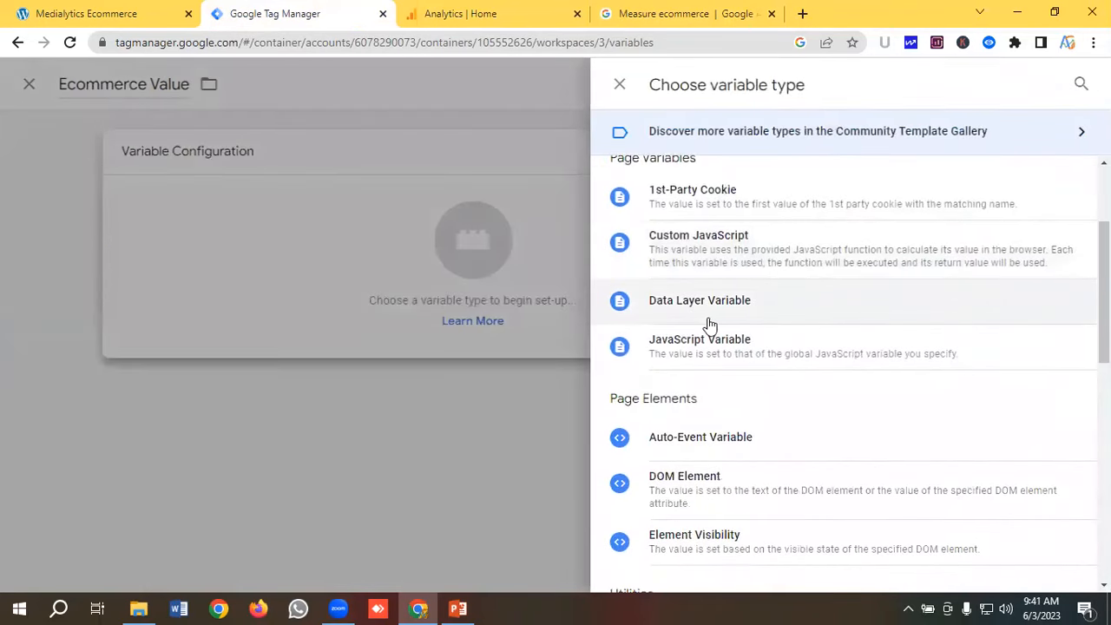
pyautogui.click(702, 304)
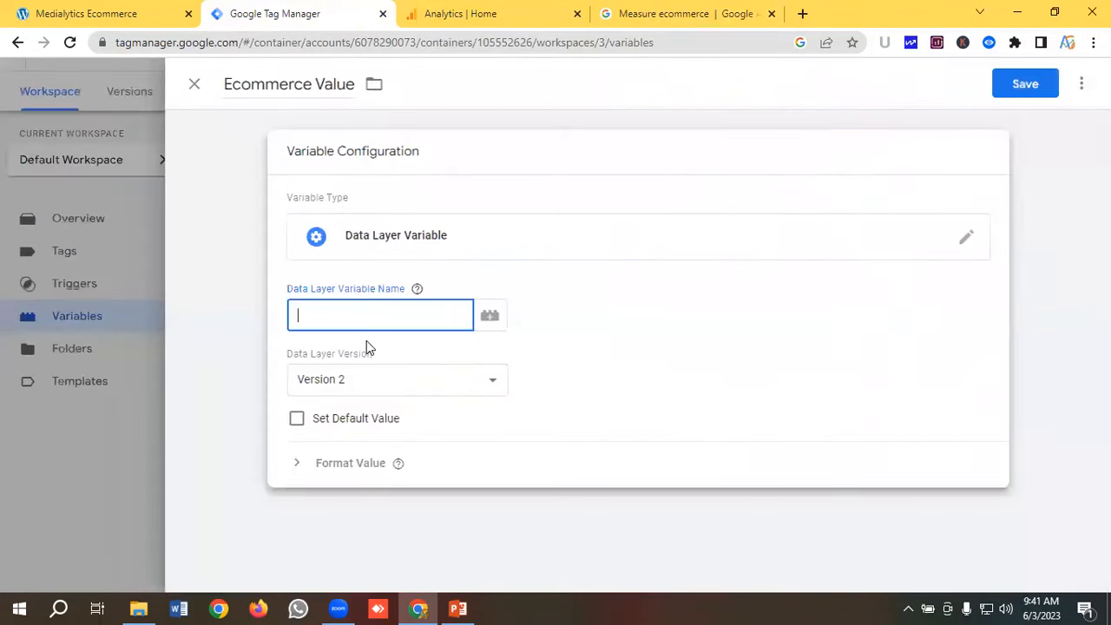
# Step: Set the Ecommerce Value variable's Data Layer Variable Name to ecommerce.value, copied from the guide, and save the variable
pyautogui.click(644, 13)
pyautogui.moveTo(559, 283); pyautogui.dragTo(452, 283)
pyautogui.rightClick(476, 284)
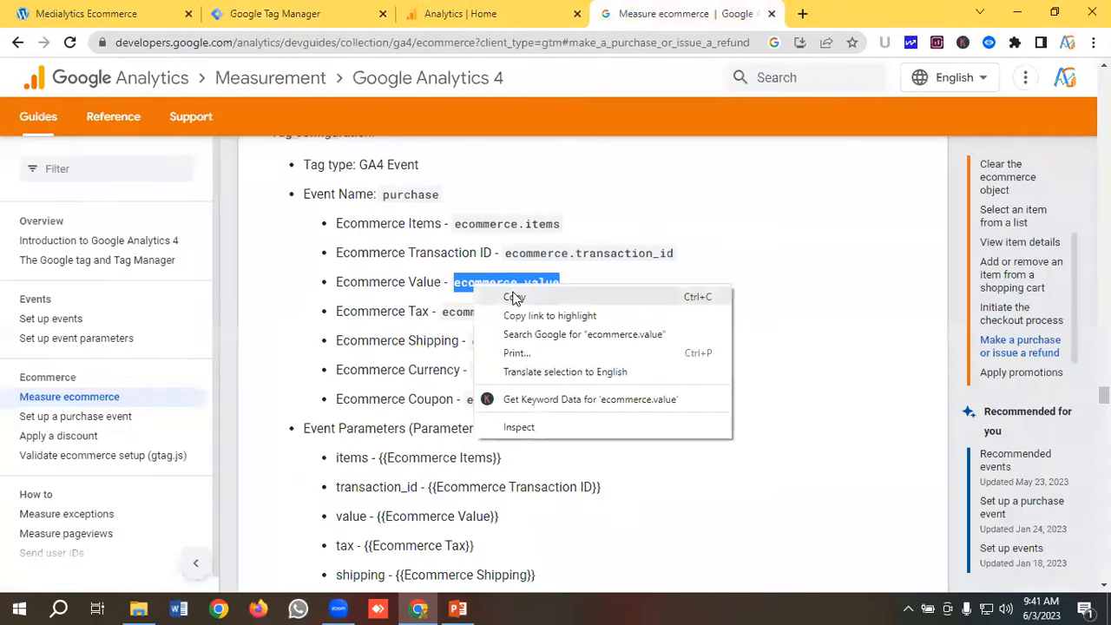
pyautogui.click(517, 295)
pyautogui.click(278, 13)
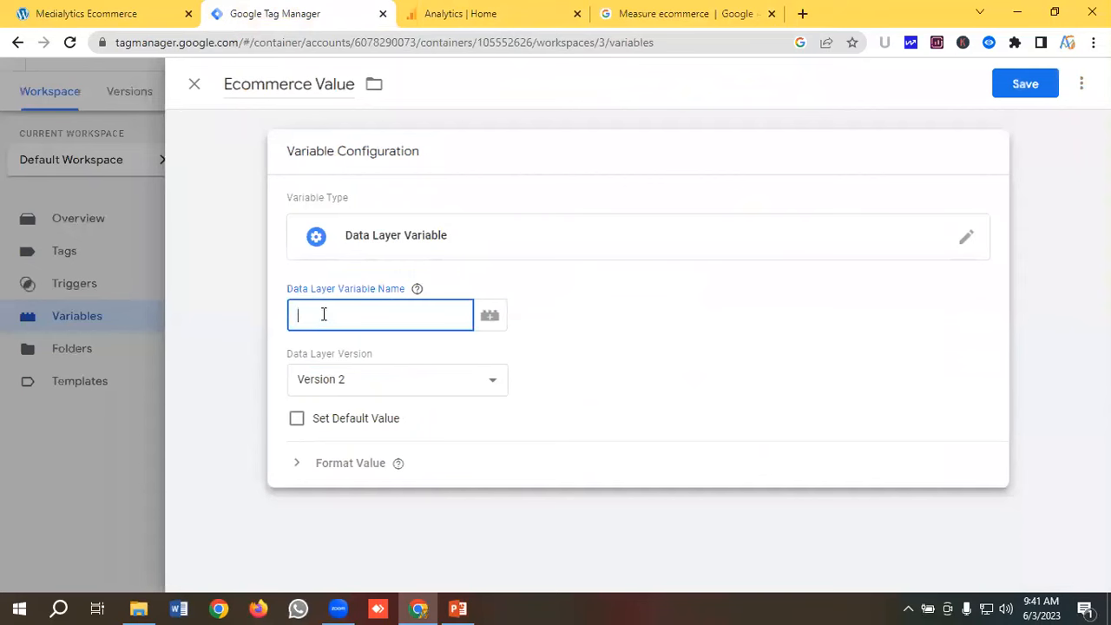
pyautogui.hotkey('ctrl', 'v')
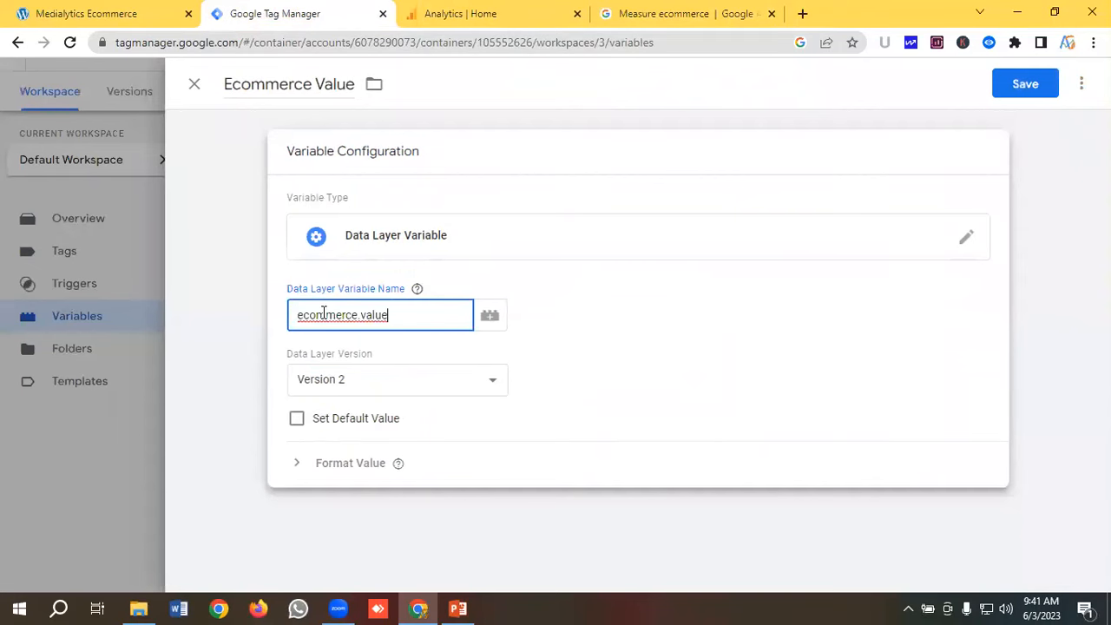
pyautogui.click(1024, 85)
# Step: Add a fourth user-defined variable named Ecommerce Tax, using the name copied from the guide's purchase configuration
pyautogui.click(651, 16)
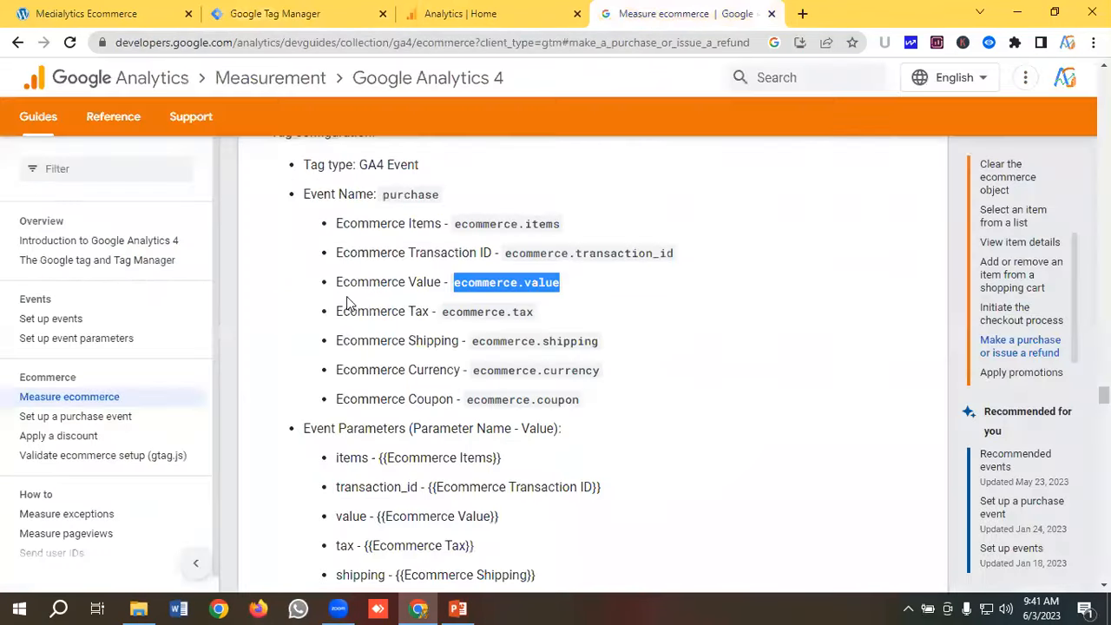
pyautogui.scroll(-1, 416, 246)
pyautogui.moveTo(434, 230); pyautogui.dragTo(343, 233)
pyautogui.rightClick(350, 230)
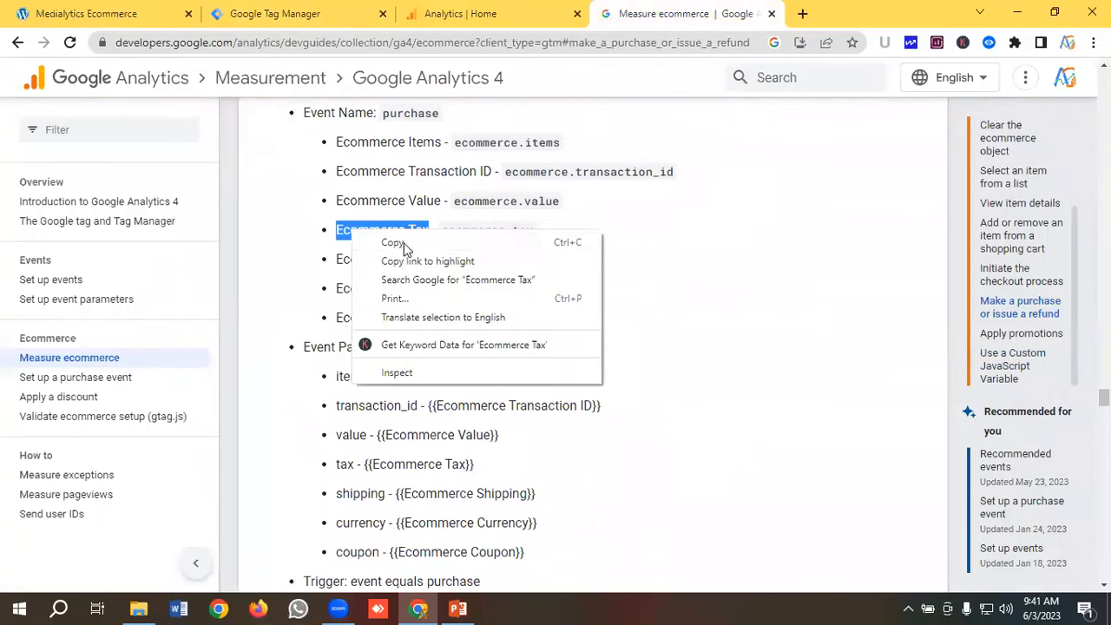
pyautogui.click(397, 243)
pyautogui.click(266, 10)
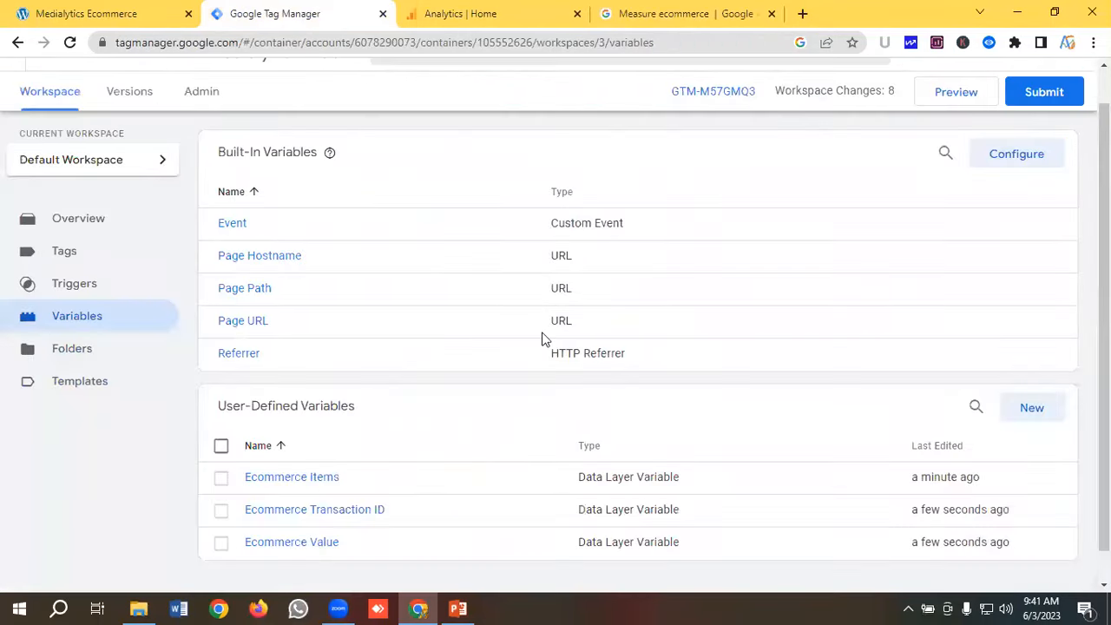
pyautogui.scroll(-1, 659, 285)
pyautogui.click(1043, 376)
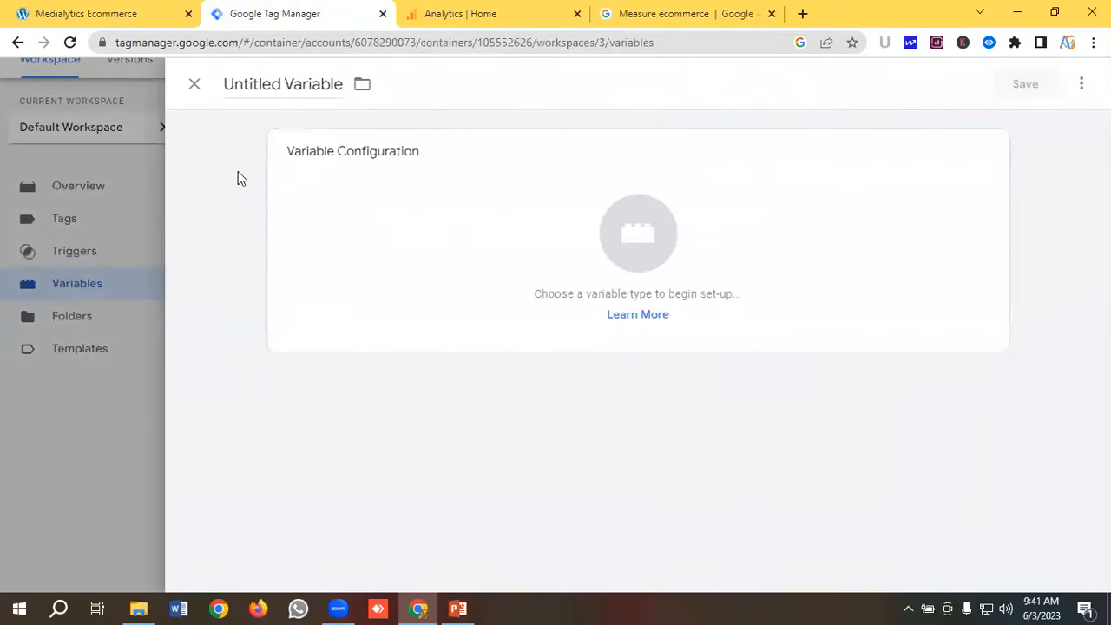
pyautogui.click(297, 78)
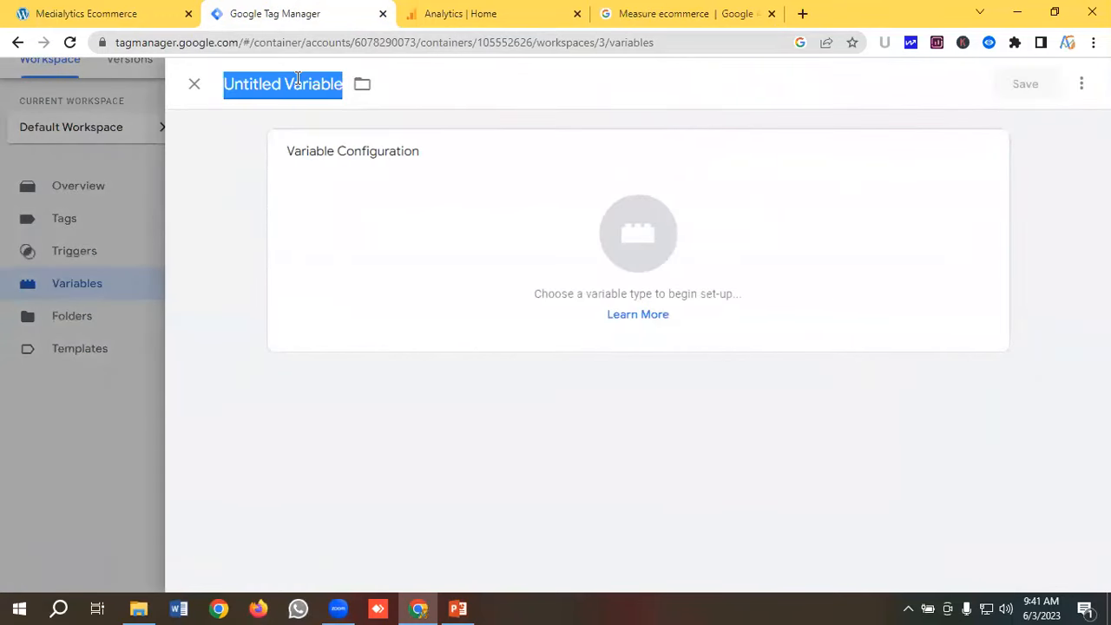
pyautogui.hotkey('ctrl', 'v')
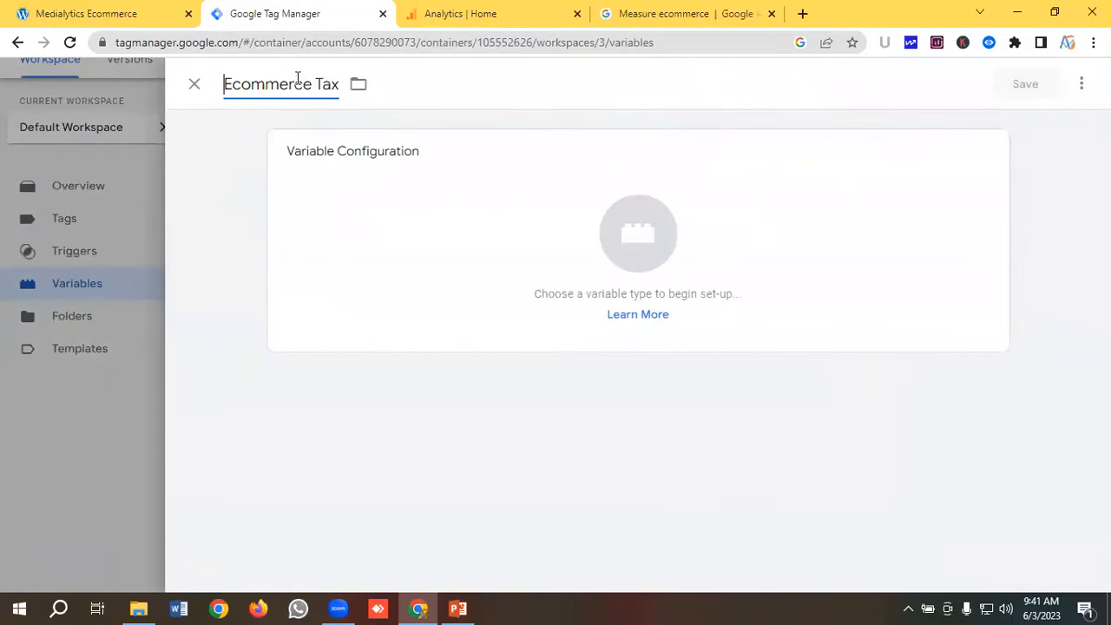
# Step: Choose Data Layer Variable as the type of the Ecommerce Tax variable
pyautogui.click(632, 237)
pyautogui.scroll(-2, 714, 251)
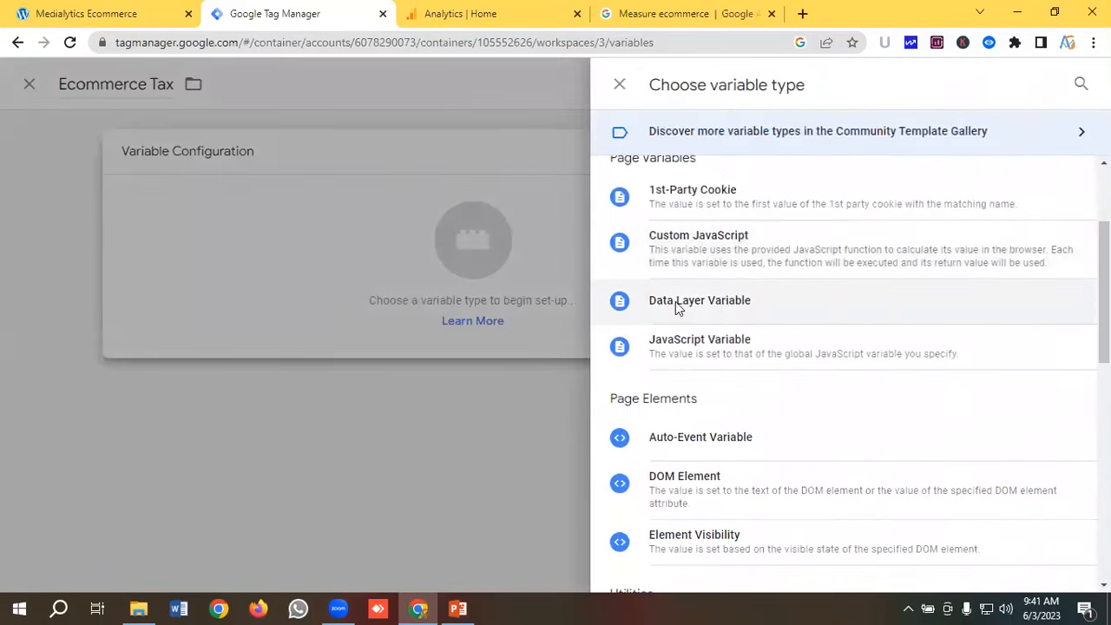
pyautogui.click(678, 304)
# Step: Set the Ecommerce Tax variable's Data Layer Variable Name to ecommerce.tax, copied from the guide, and save the variable
pyautogui.click(345, 319)
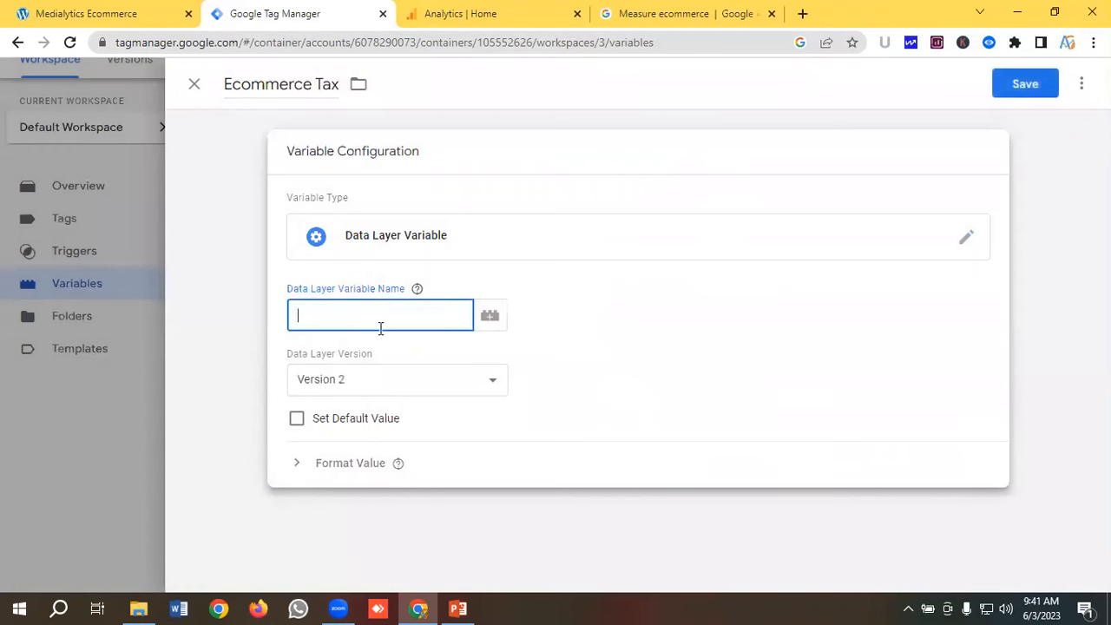
pyautogui.click(653, 13)
pyautogui.moveTo(550, 238); pyautogui.dragTo(441, 235)
pyautogui.rightClick(452, 234)
pyautogui.click(492, 245)
pyautogui.click(315, 13)
pyautogui.hotkey('ctrl', 'v')
pyautogui.click(1027, 83)
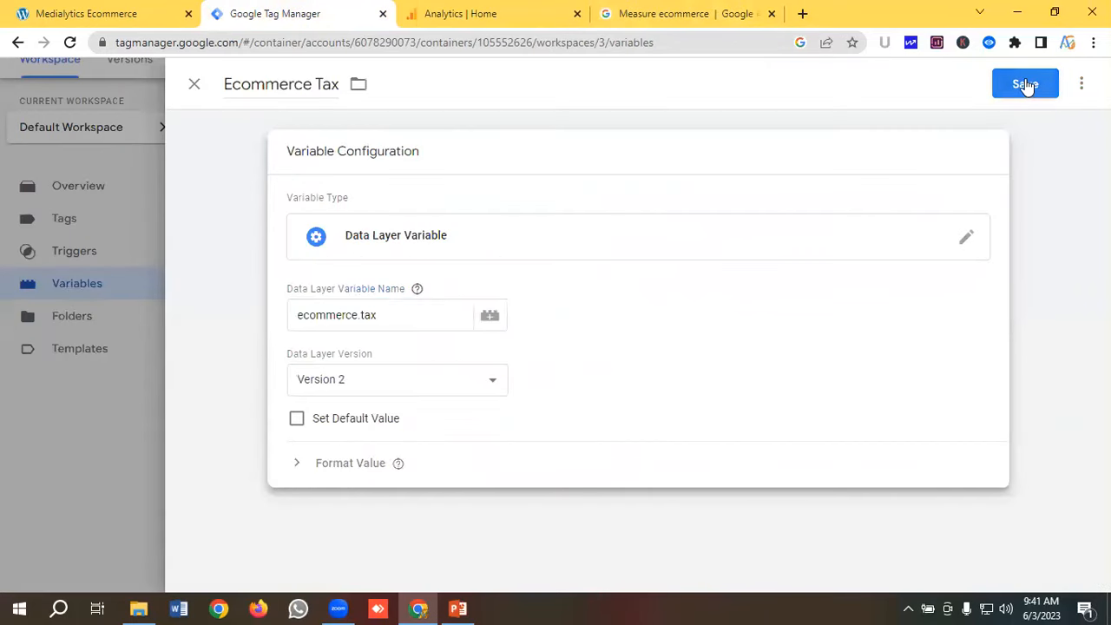
# Step: Copy the name Ecommerce Shipping from the guide and give it to a new user-defined variable
pyautogui.click(670, 13)
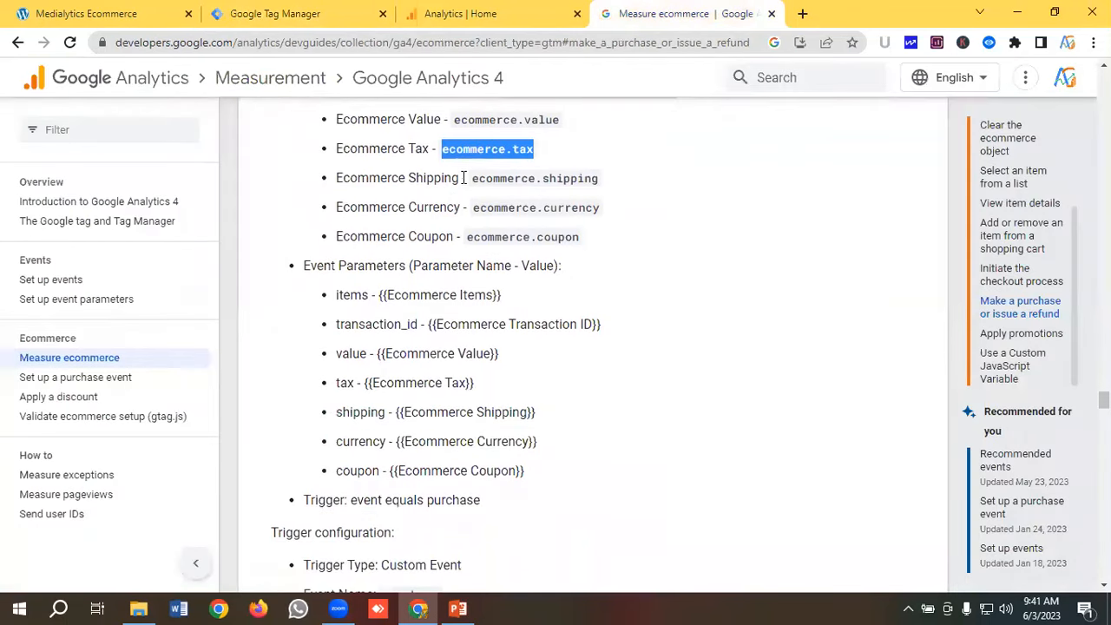
pyautogui.moveTo(462, 177); pyautogui.dragTo(336, 177)
pyautogui.rightClick(374, 180)
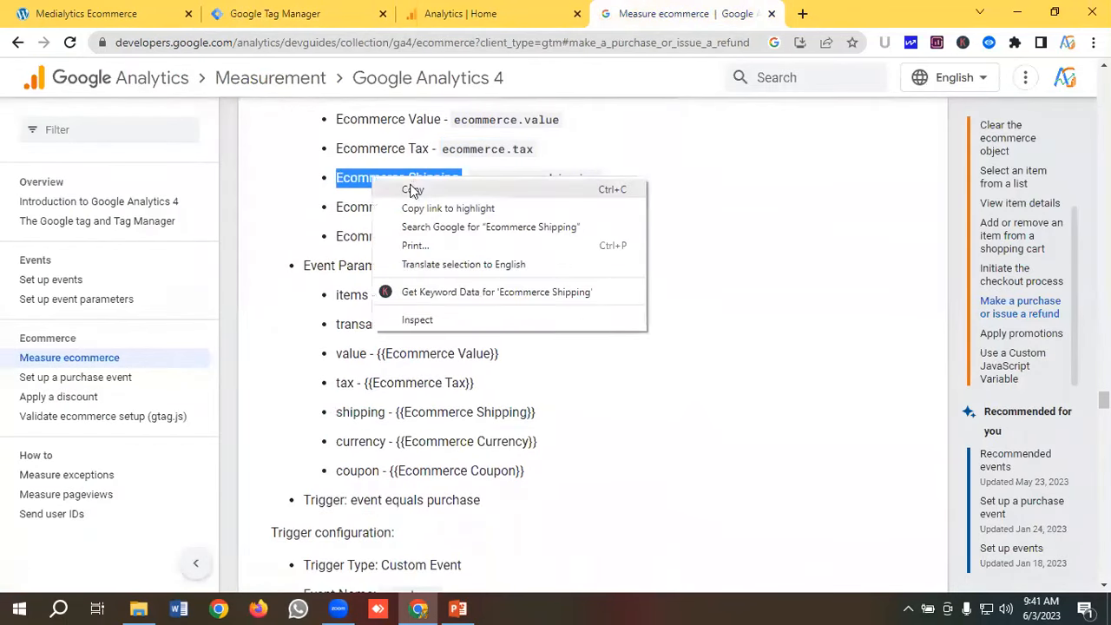
pyautogui.click(414, 188)
pyautogui.click(317, 13)
pyautogui.scroll(-1, 670, 260)
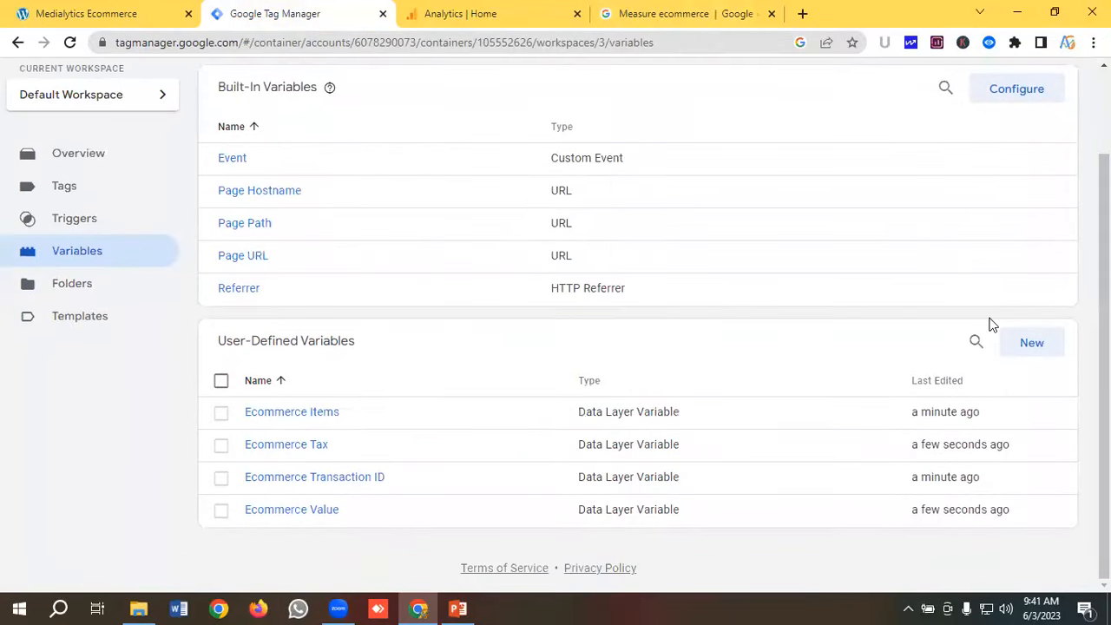
pyautogui.click(1035, 348)
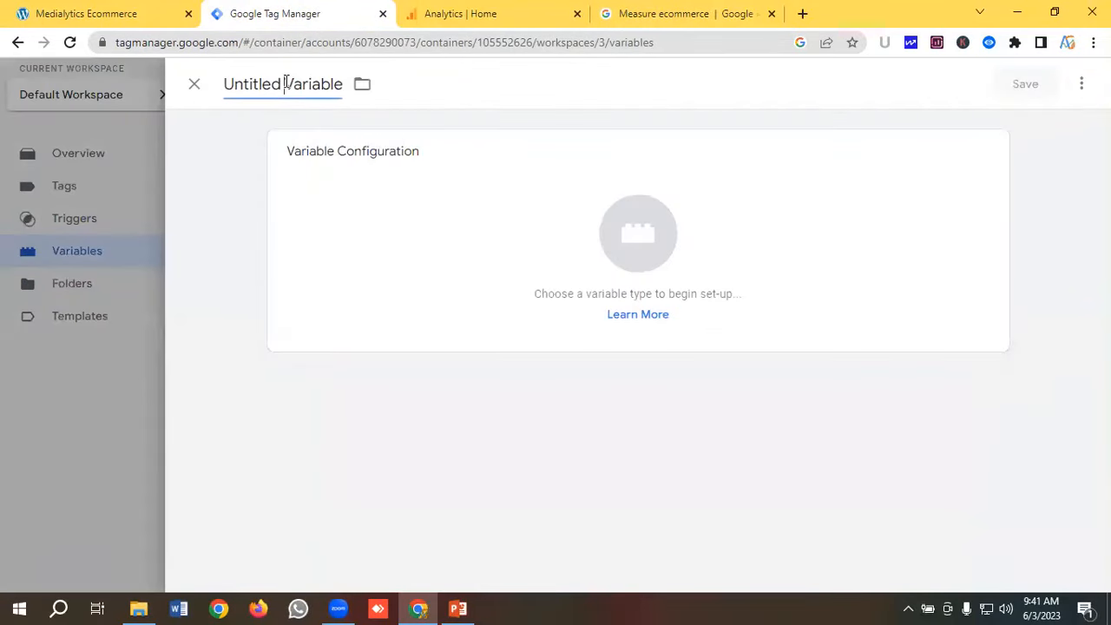
pyautogui.click(286, 83)
pyautogui.hotkey('ctrl', 'v')
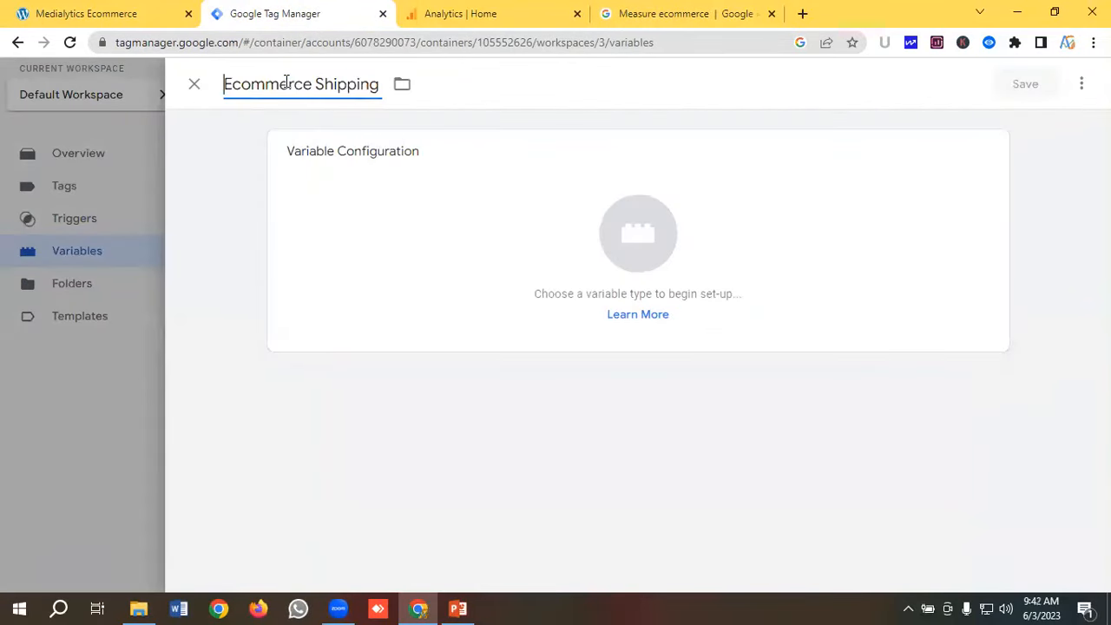
# Step: Make the Ecommerce Shipping variable a Data Layer Variable
pyautogui.click(623, 235)
pyautogui.scroll(-3, 717, 241)
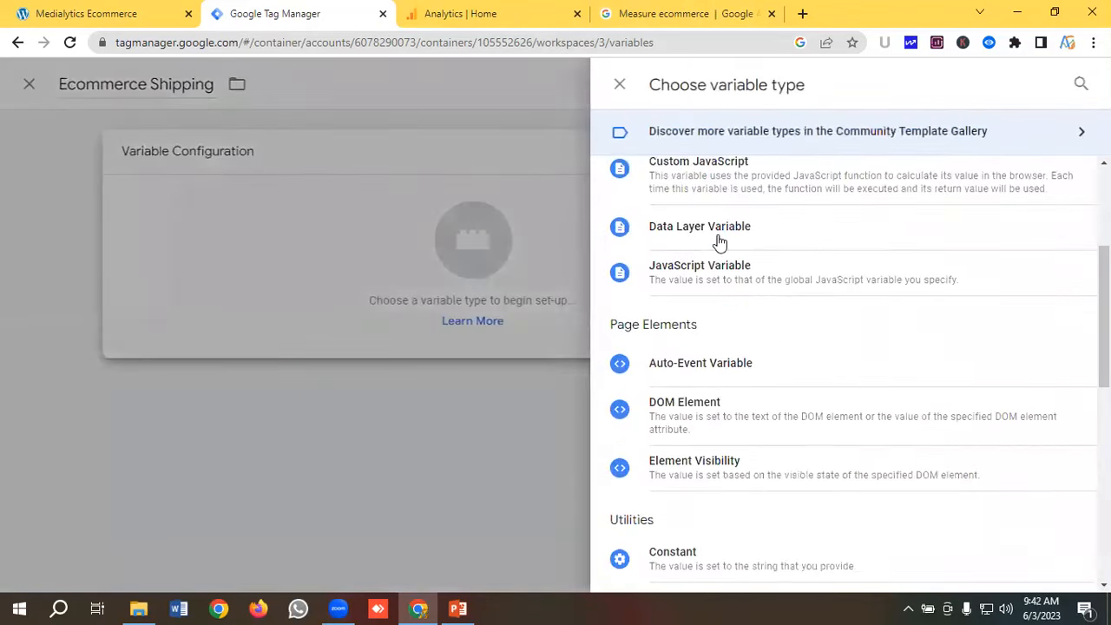
pyautogui.click(712, 221)
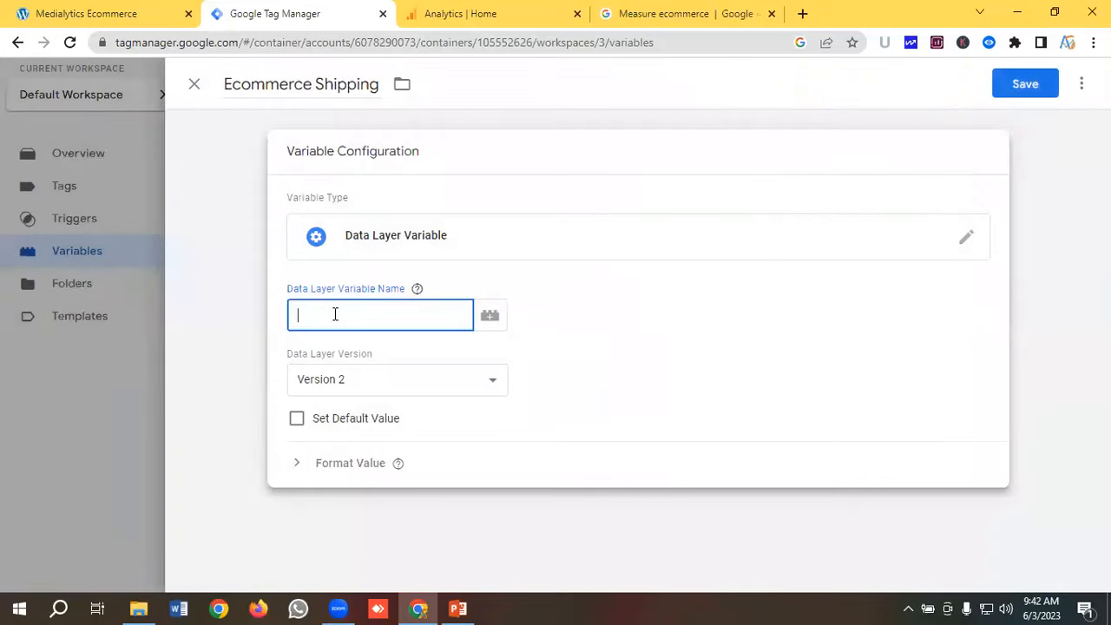
# Step: Set the Ecommerce Shipping variable's Data Layer Variable Name to ecommerce.shipping, copied from the guide, and save the variable
pyautogui.click(621, 13)
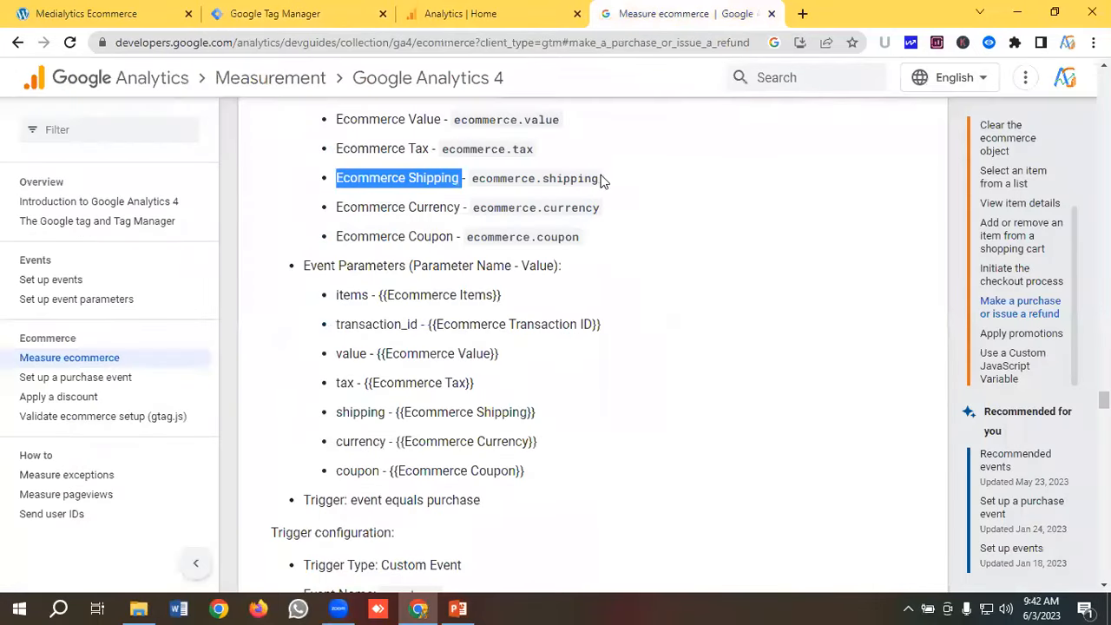
pyautogui.moveTo(601, 178); pyautogui.dragTo(474, 179)
pyautogui.rightClick(484, 179)
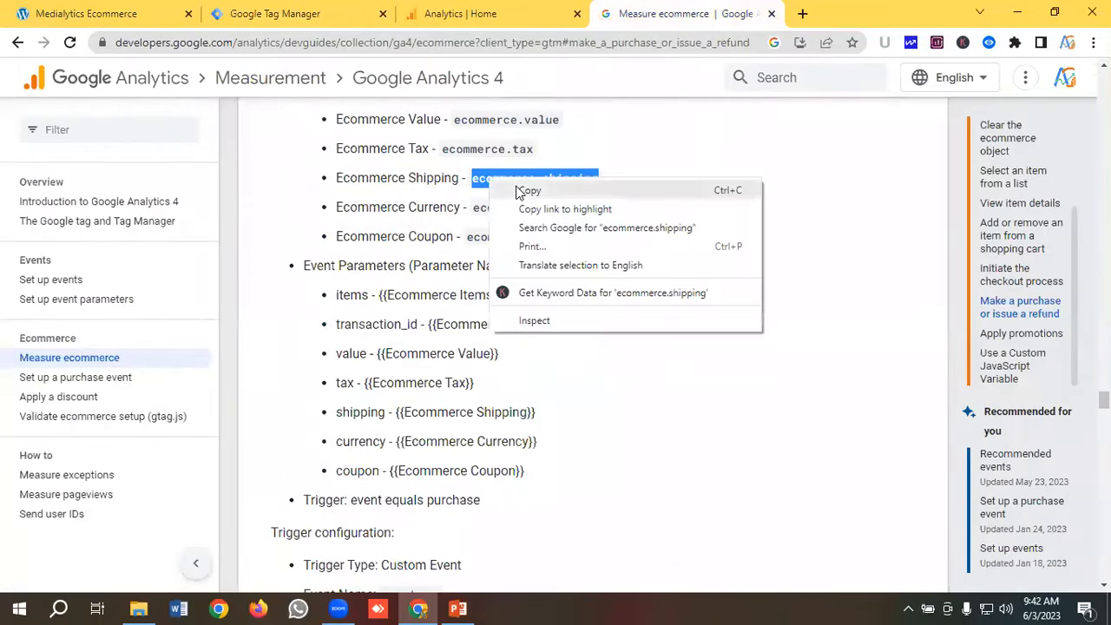
pyautogui.click(523, 188)
pyautogui.click(273, 11)
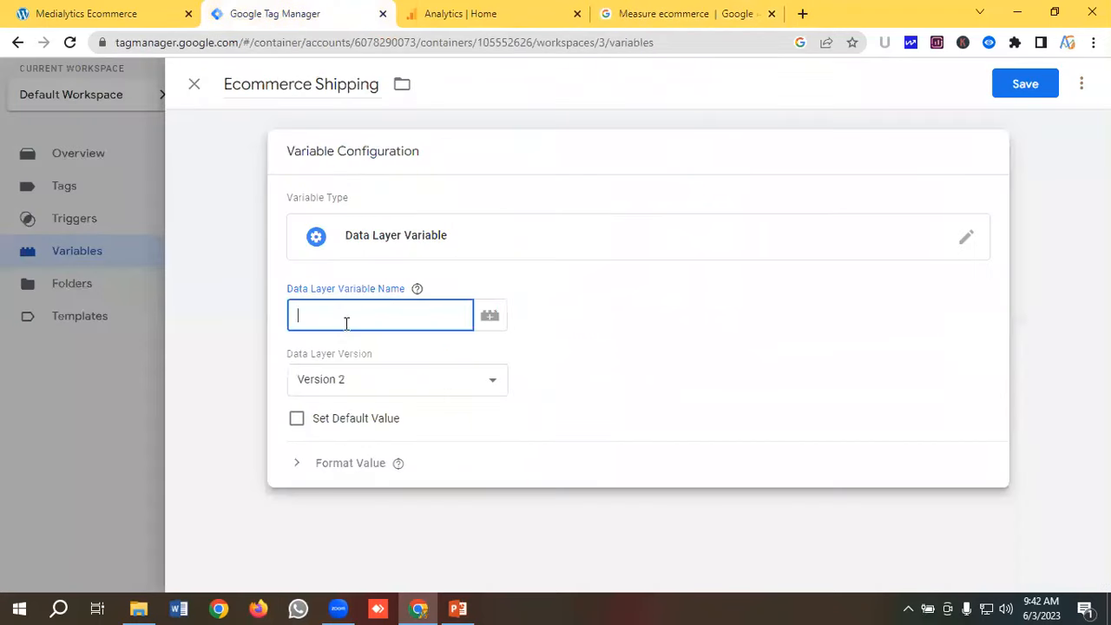
pyautogui.hotkey('ctrl', 'v')
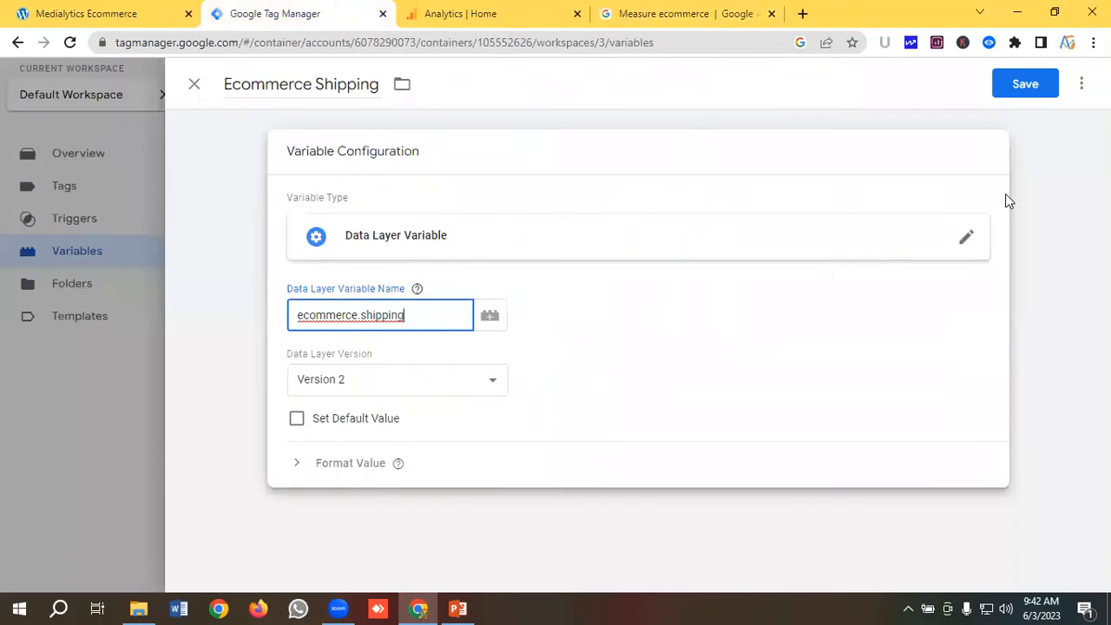
pyautogui.click(1026, 87)
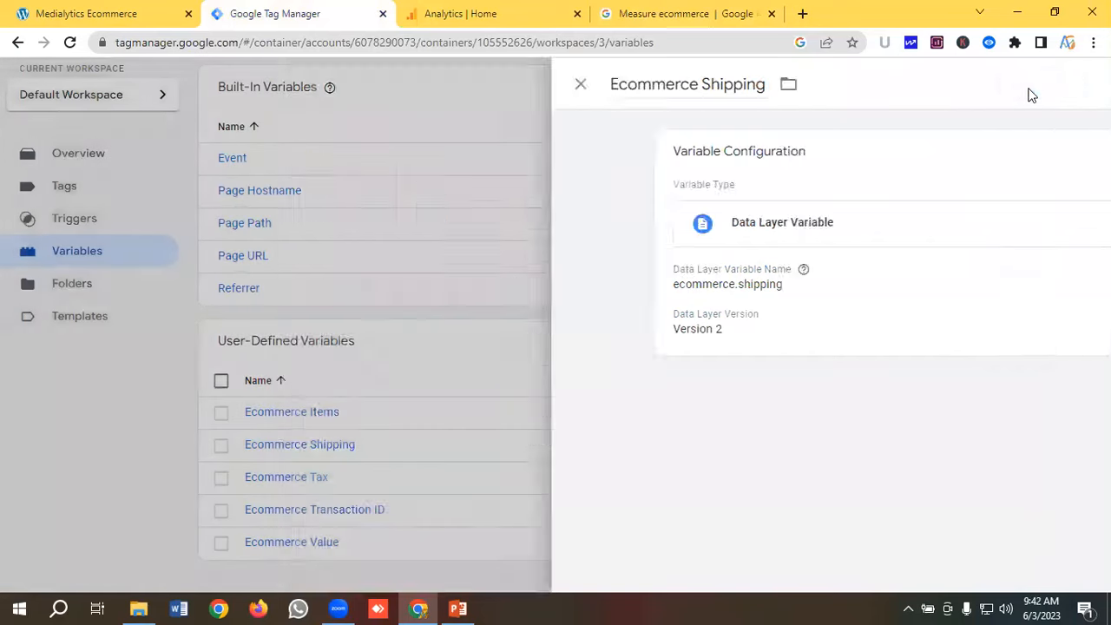
# Step: Create another user-defined variable and name it Ecommerce Currency, copying the name from the guide
pyautogui.scroll(-2, 698, 352)
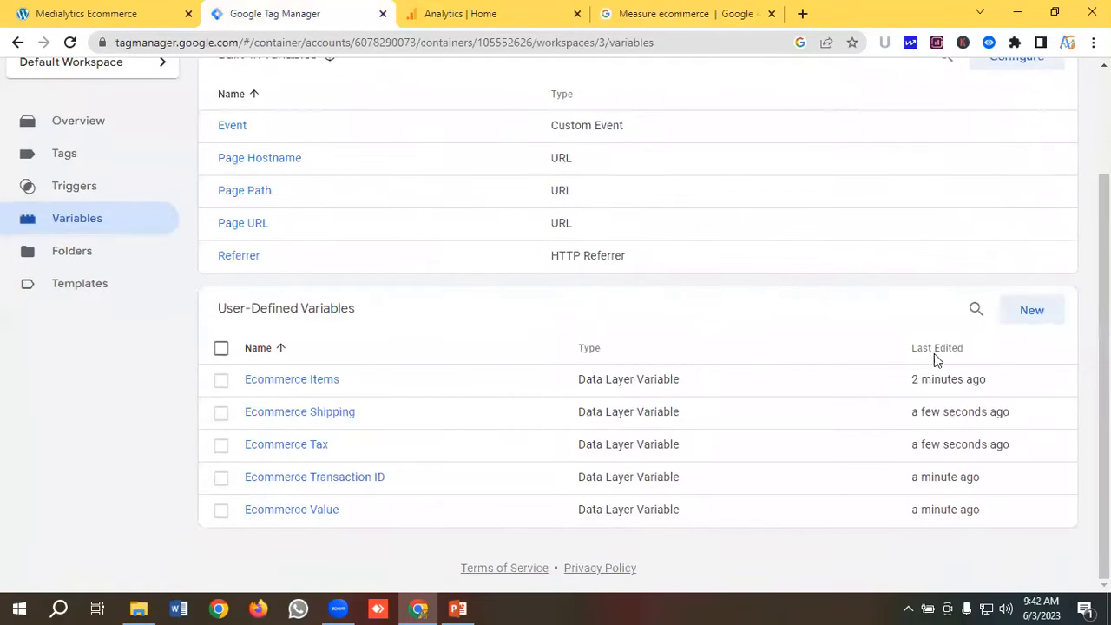
pyautogui.click(1046, 310)
pyautogui.click(664, 13)
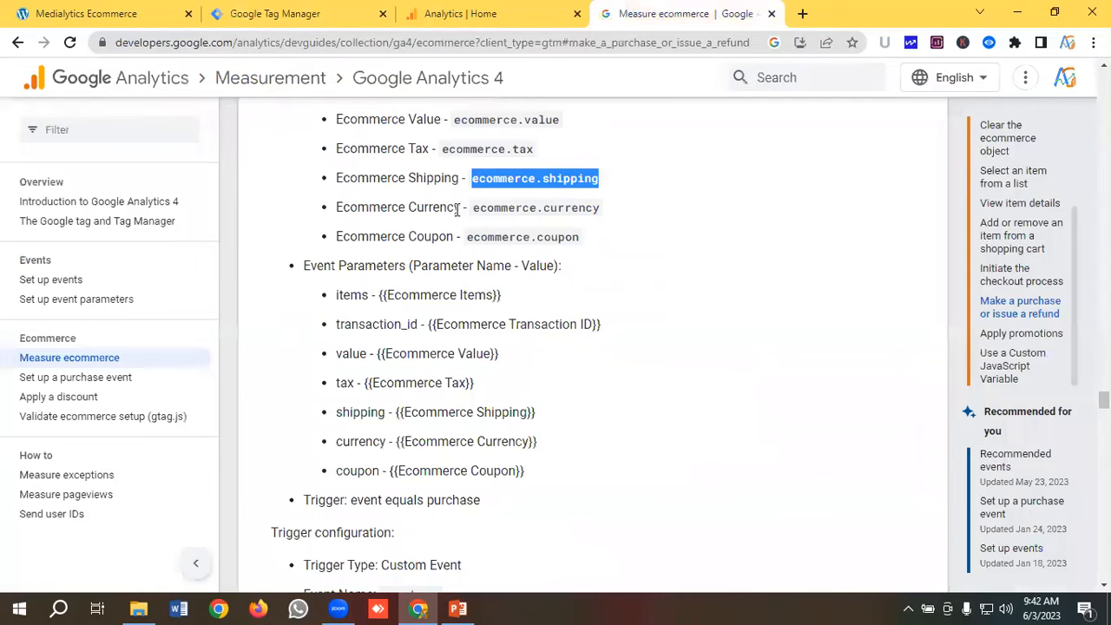
pyautogui.moveTo(461, 208); pyautogui.dragTo(333, 215)
pyautogui.rightClick(362, 205)
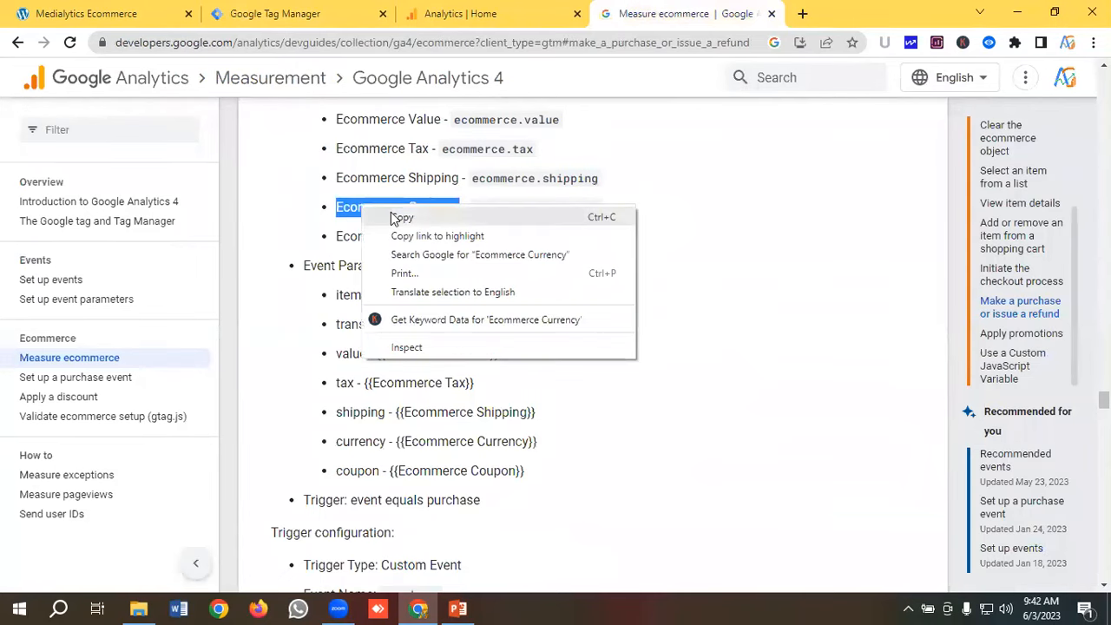
pyautogui.click(386, 217)
pyautogui.click(286, 13)
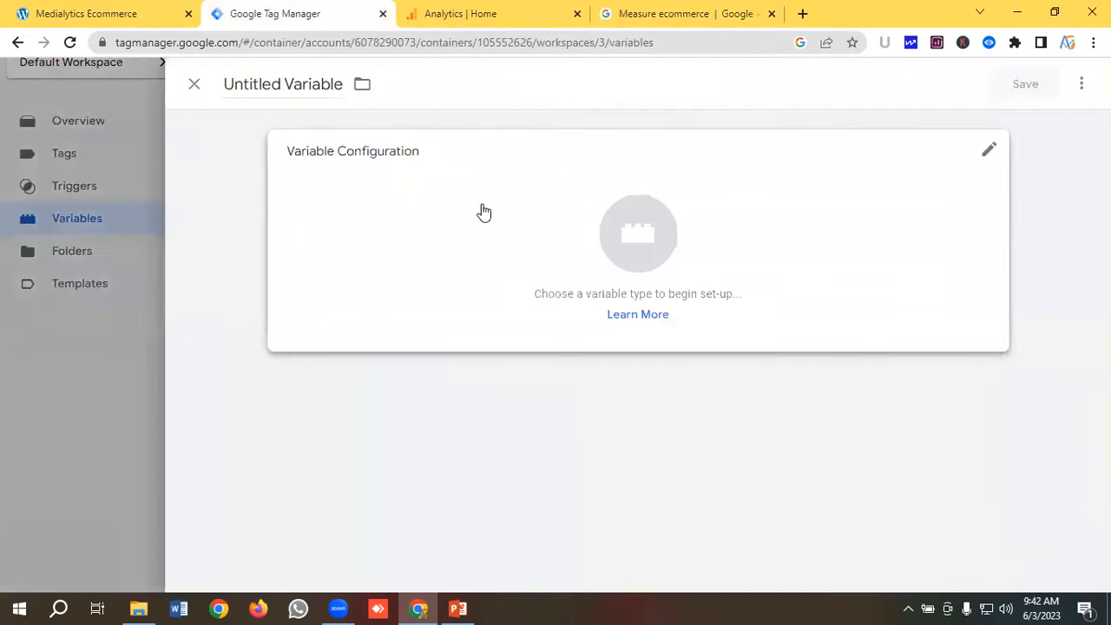
pyautogui.click(324, 87)
pyautogui.hotkey('ctrl', 'a')
pyautogui.hotkey('ctrl', 'v')
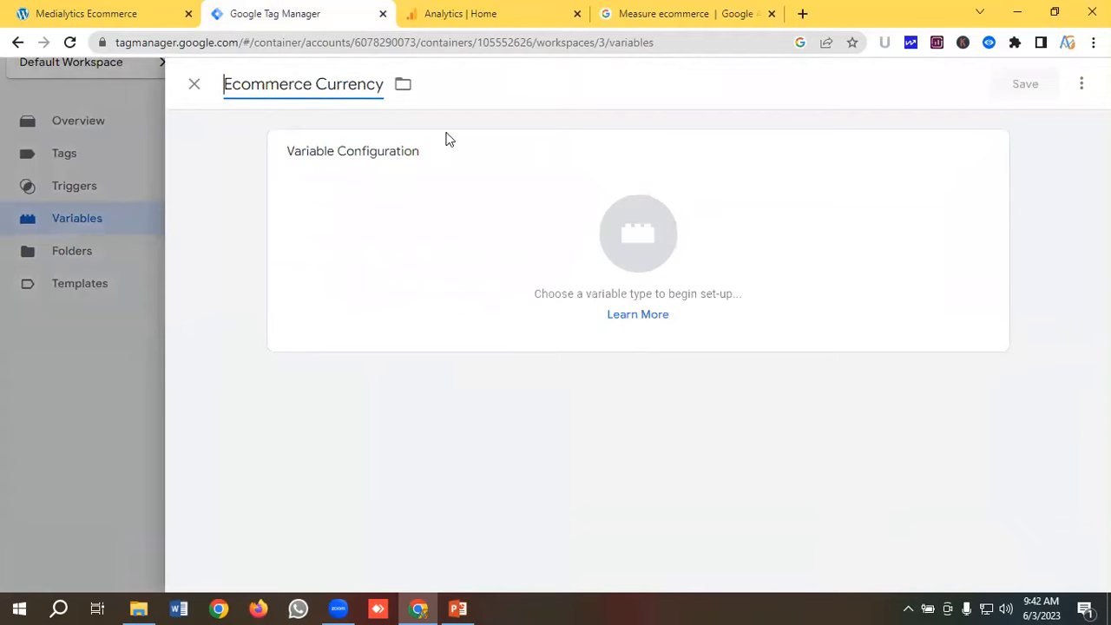
# Step: Choose Data Layer Variable as the type of the Ecommerce Currency variable
pyautogui.click(621, 232)
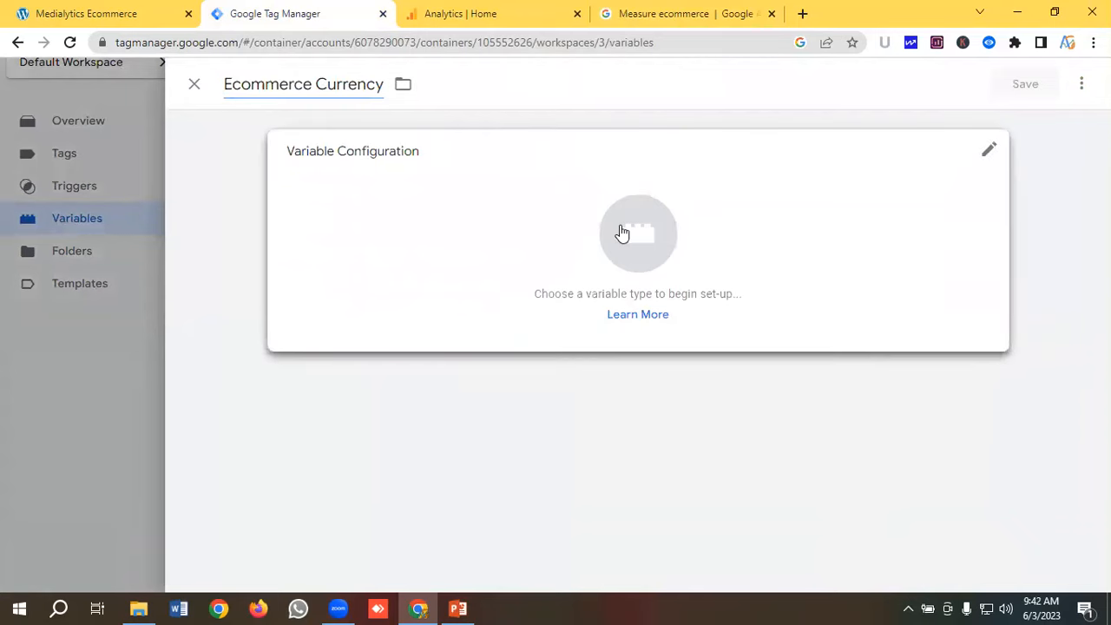
pyautogui.scroll(-3, 744, 322)
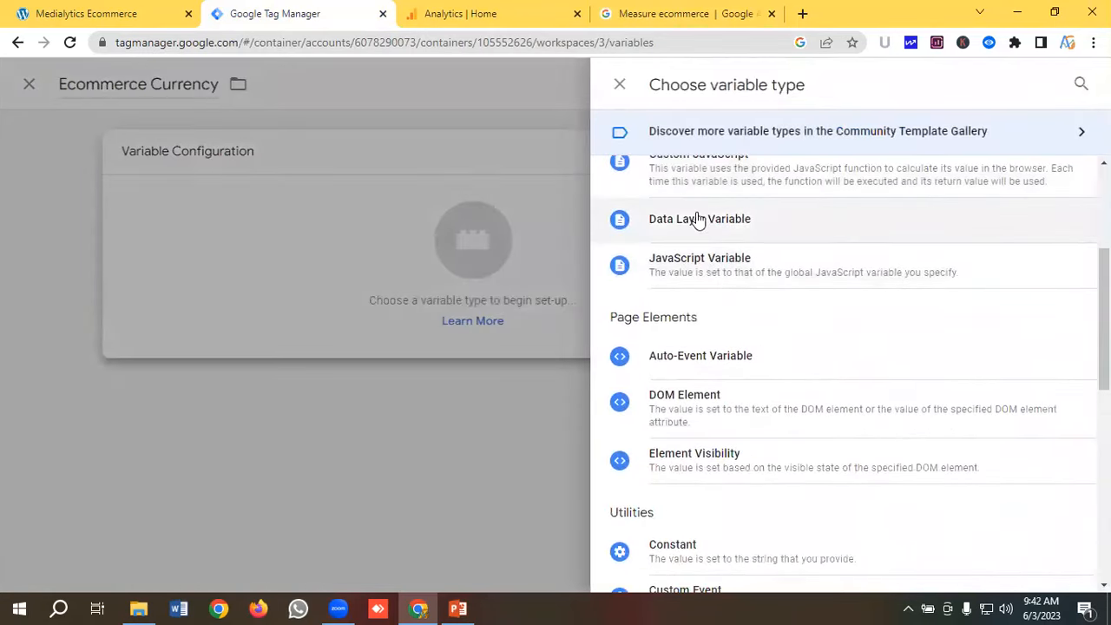
pyautogui.click(699, 223)
# Step: Set the Ecommerce Currency variable's Data Layer Variable Name to ecommerce.currency, copied from the guide, and save the variable
pyautogui.click(352, 315)
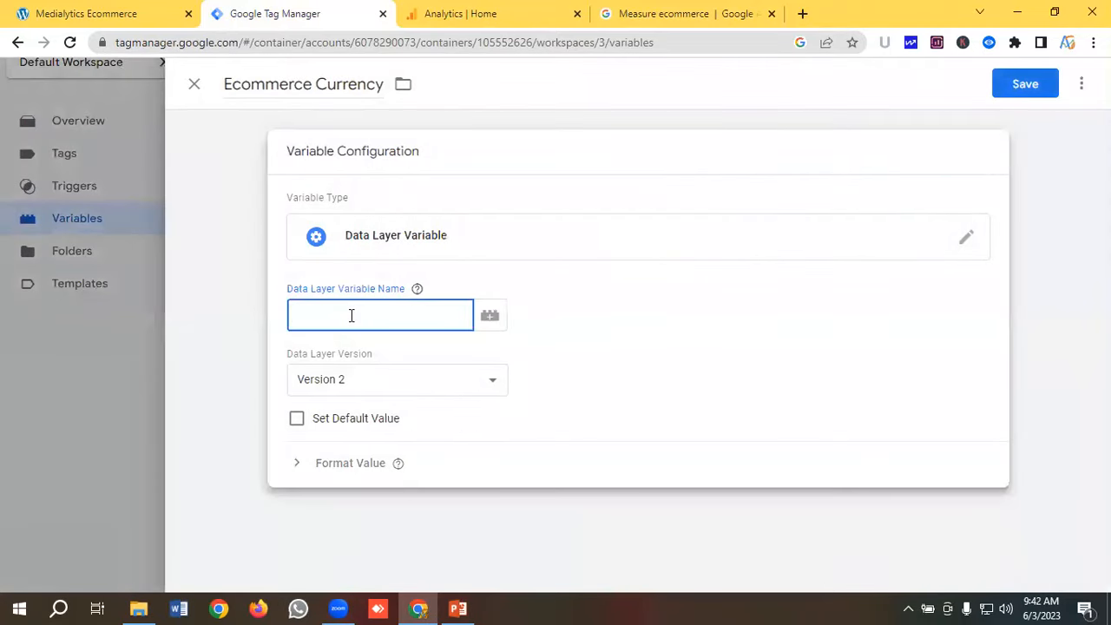
pyautogui.click(664, 13)
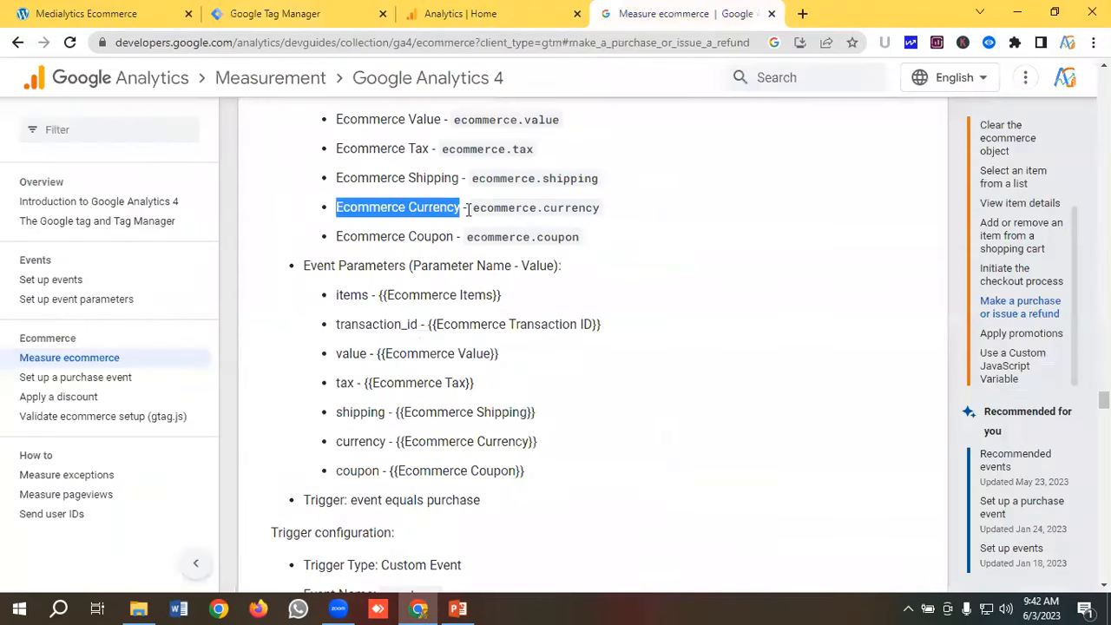
pyautogui.moveTo(469, 210); pyautogui.dragTo(613, 216)
pyautogui.click(615, 212)
pyautogui.doubleClick(510, 205)
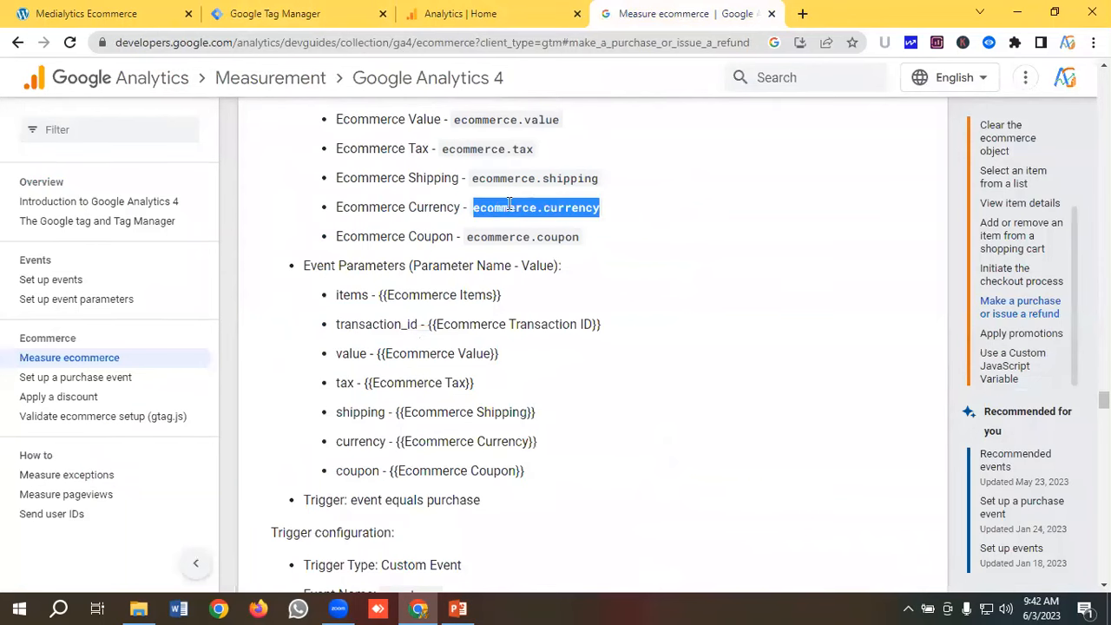
pyautogui.rightClick(497, 206)
pyautogui.click(531, 216)
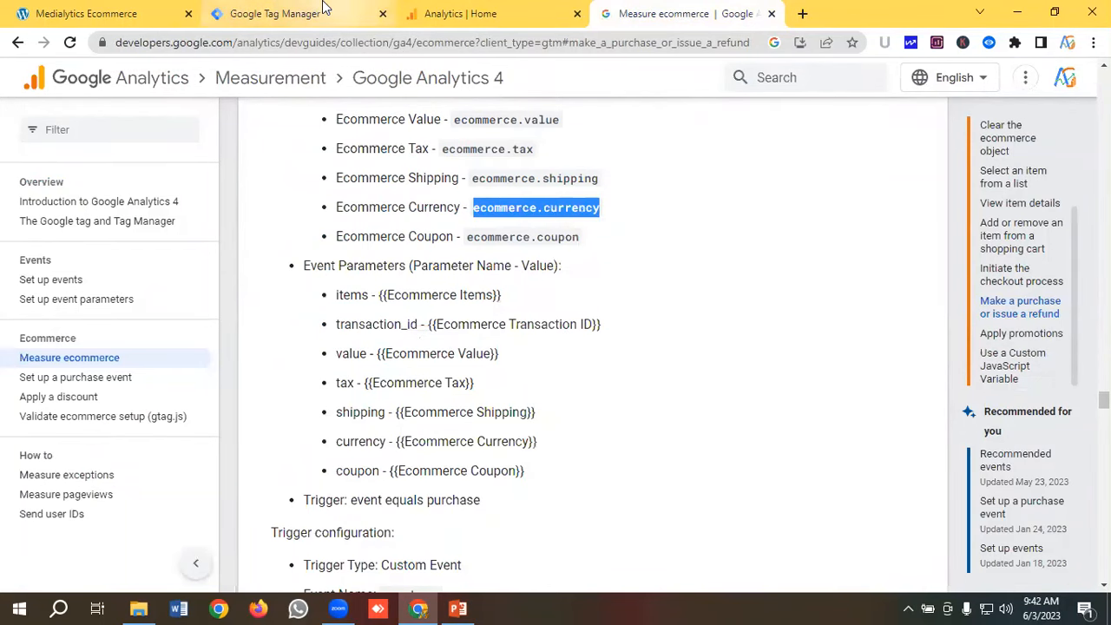
pyautogui.click(322, 13)
pyautogui.hotkey('ctrl', 'v')
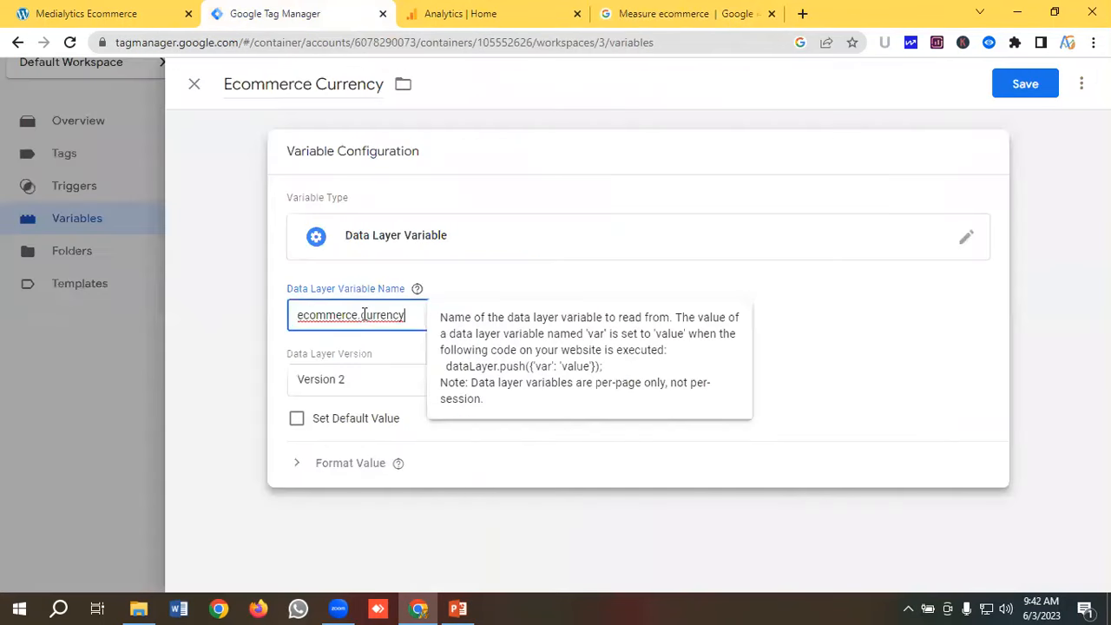
pyautogui.click(1023, 85)
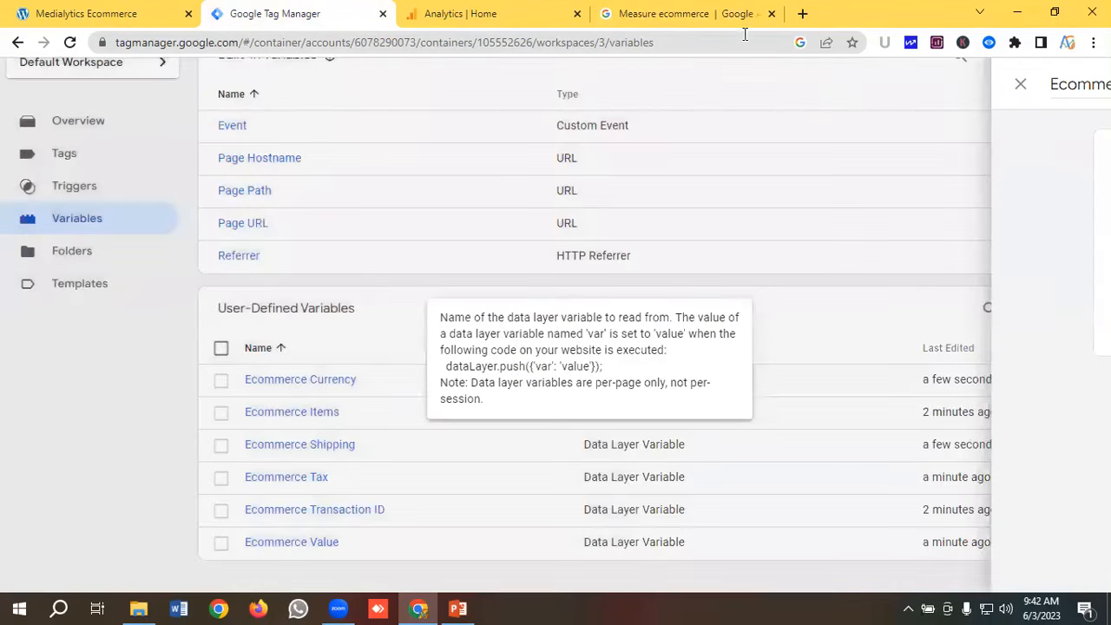
# Step: Create another user-defined variable and name it Ecommerce Coupon, copying the name from the guide's purchase section
pyautogui.click(685, 13)
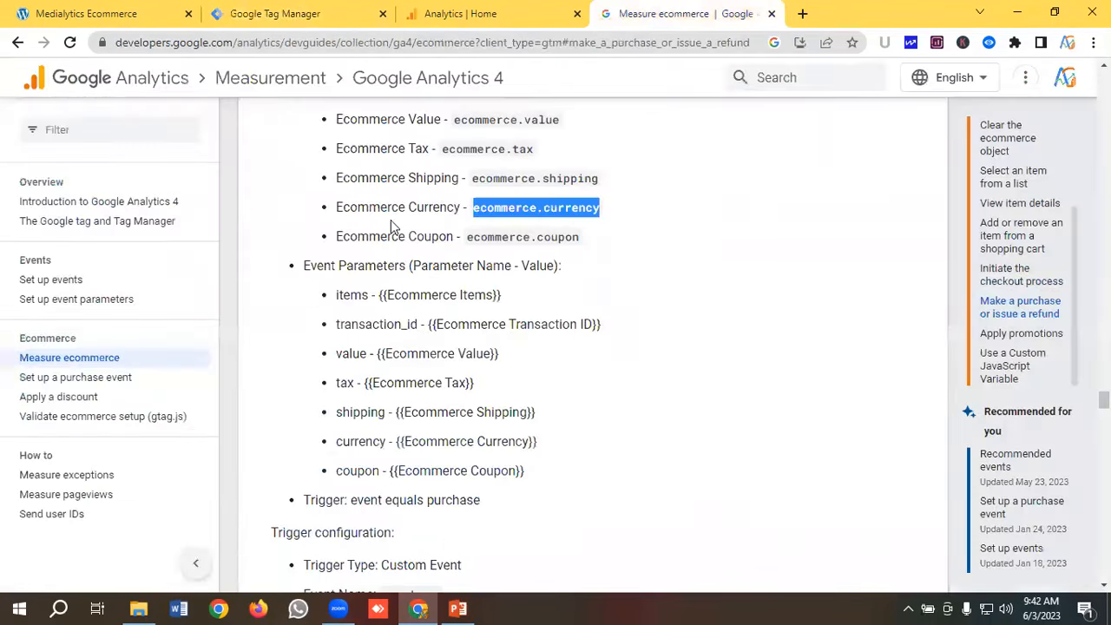
pyautogui.moveTo(458, 236); pyautogui.dragTo(336, 246)
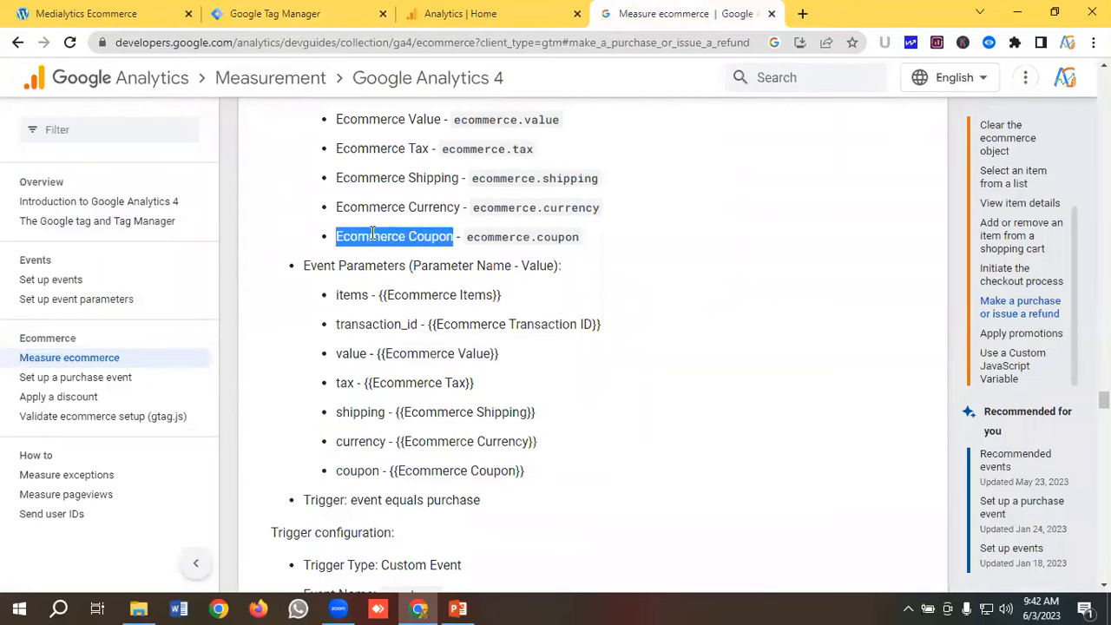
pyautogui.rightClick(400, 238)
pyautogui.click(412, 246)
pyautogui.click(274, 13)
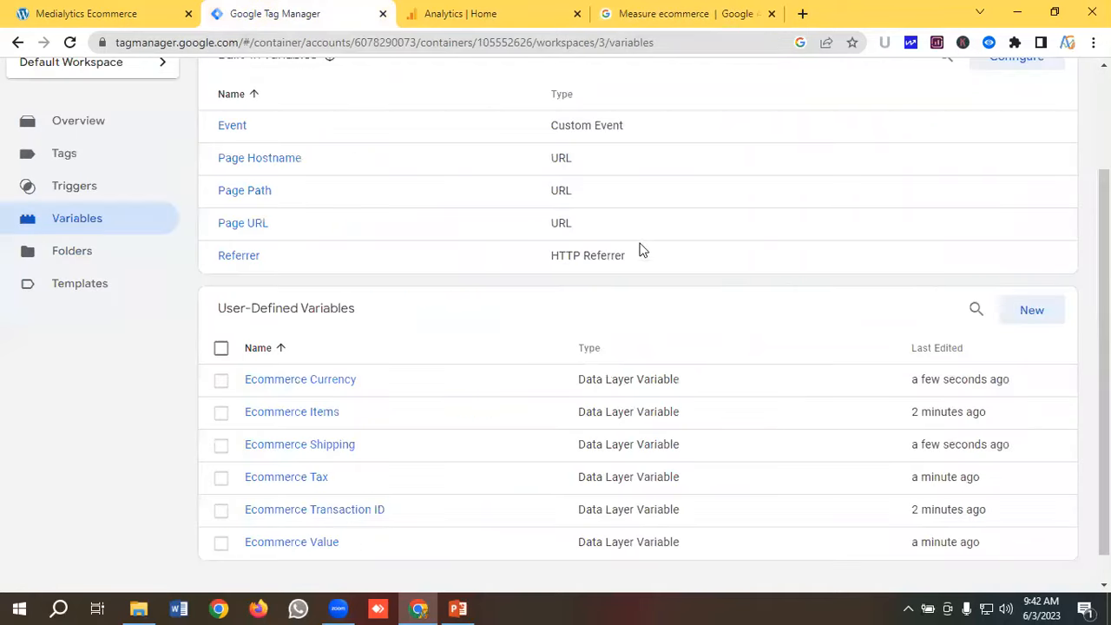
pyautogui.click(1025, 316)
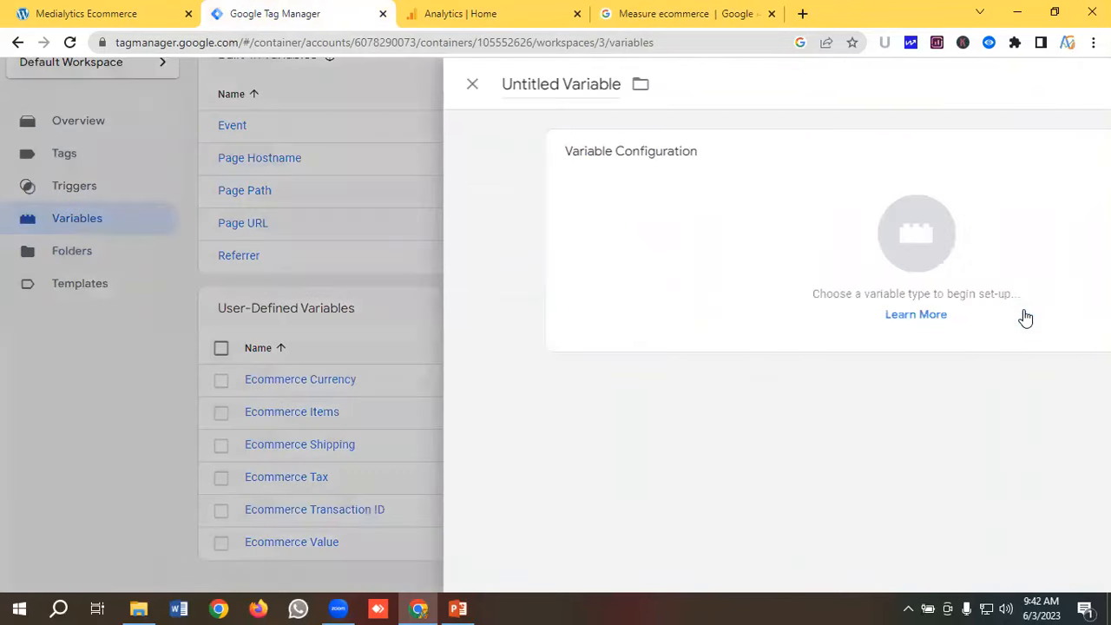
pyautogui.click(276, 87)
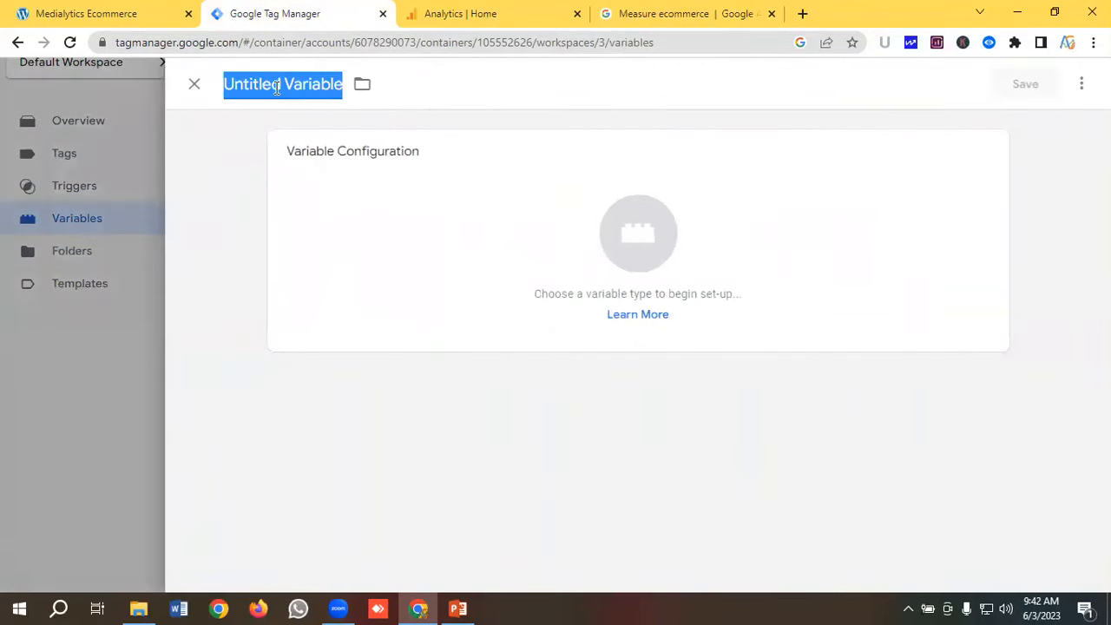
pyautogui.hotkey('ctrl', 'v')
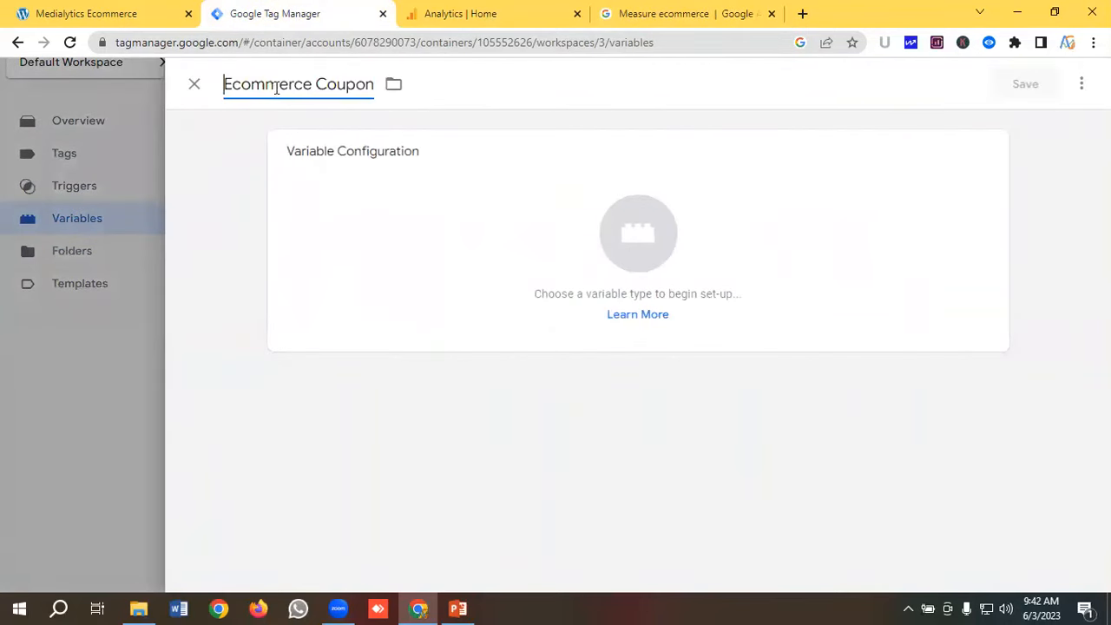
# Step: Choose Data Layer Variable as the type of the Ecommerce Coupon variable
pyautogui.click(639, 227)
pyautogui.scroll(-1, 799, 223)
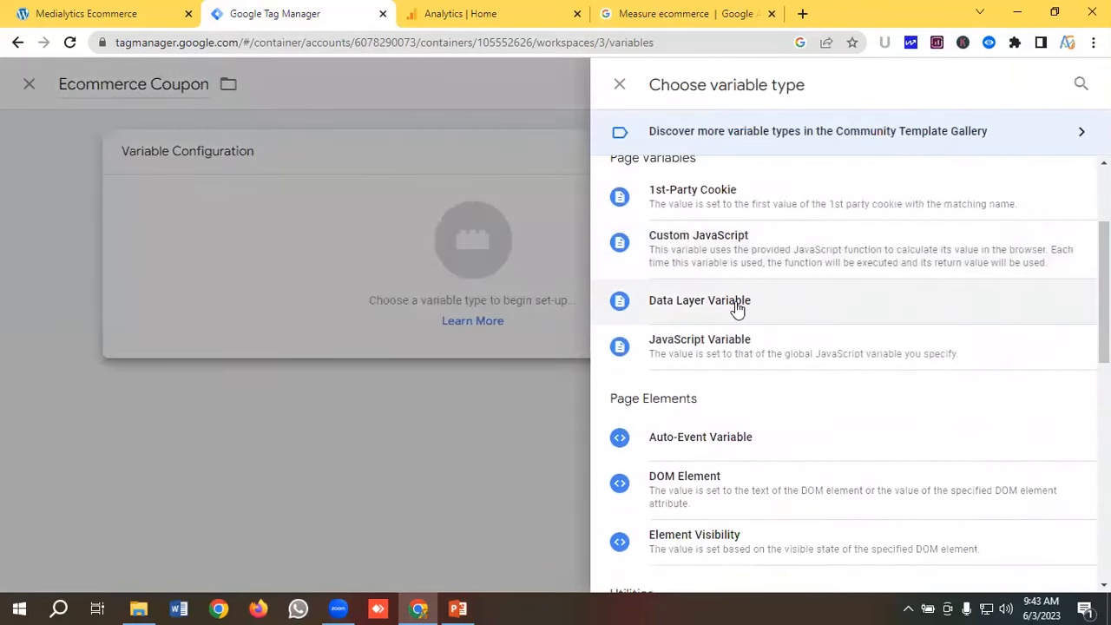
pyautogui.click(737, 304)
# Step: Set the Ecommerce Coupon variable's Data Layer Variable Name to ecommerce.coupon, copied from the guide, and save the variable
pyautogui.click(354, 313)
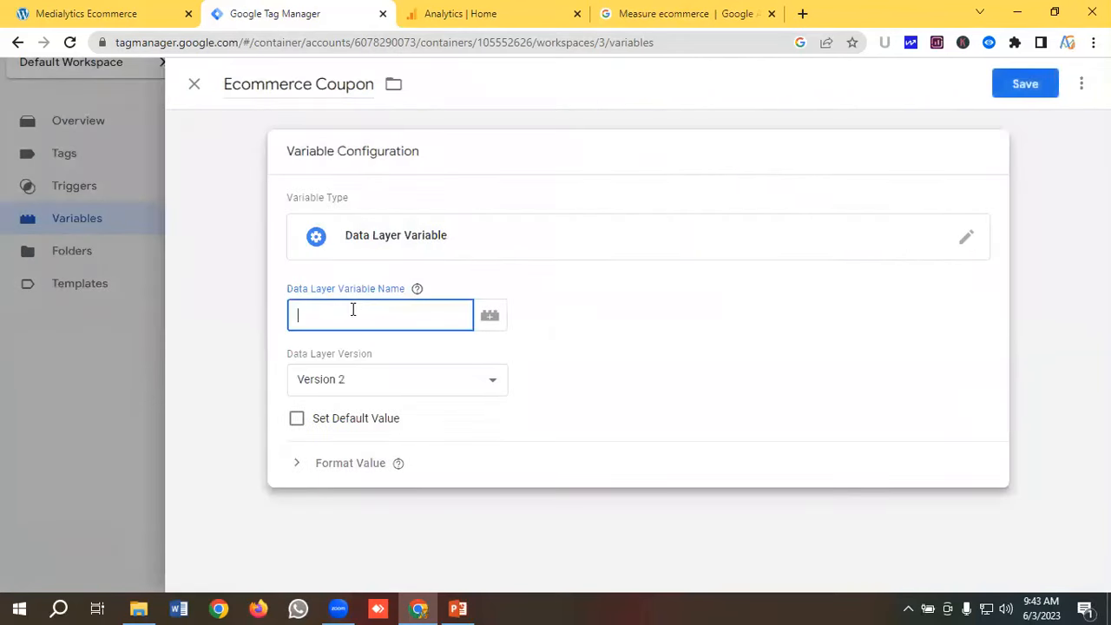
pyautogui.click(657, 13)
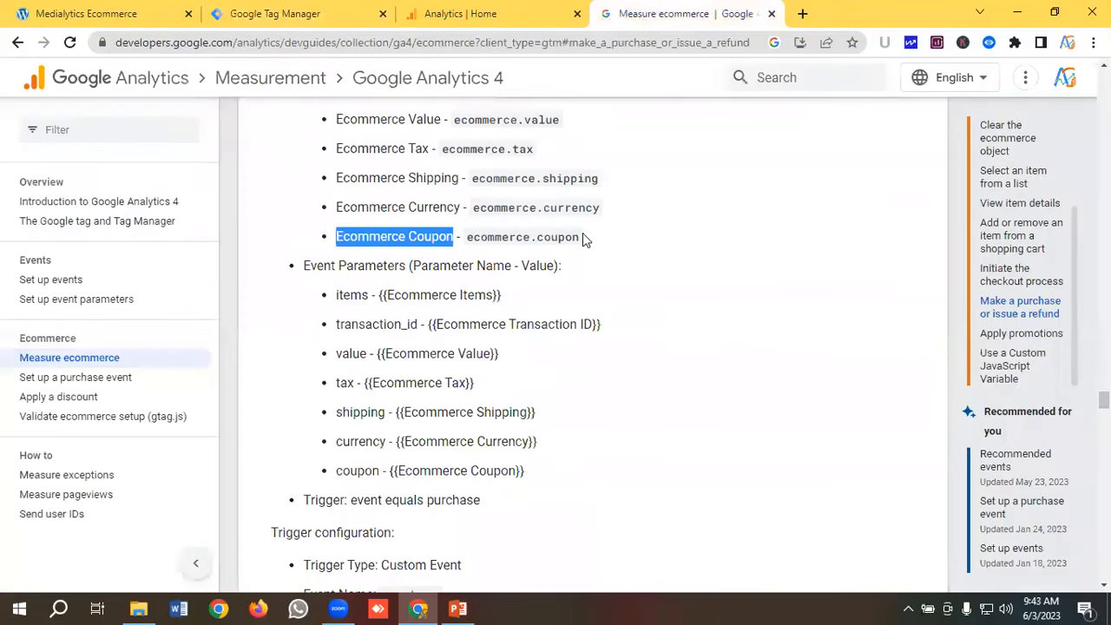
pyautogui.moveTo(583, 236); pyautogui.dragTo(470, 238)
pyautogui.rightClick(481, 239)
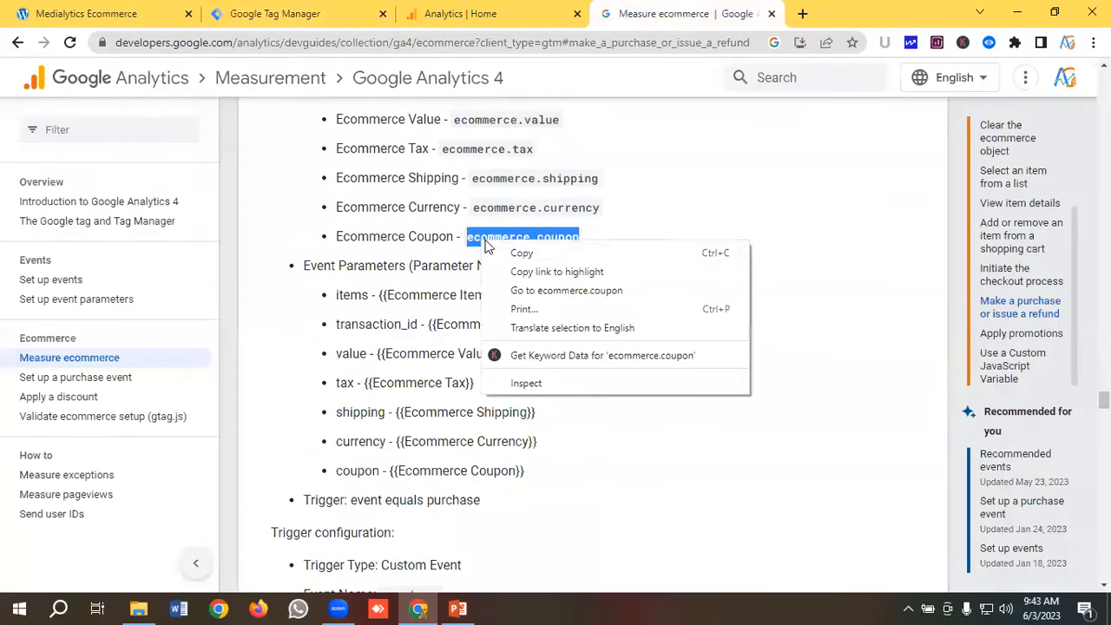
pyautogui.click(513, 251)
pyautogui.click(275, 13)
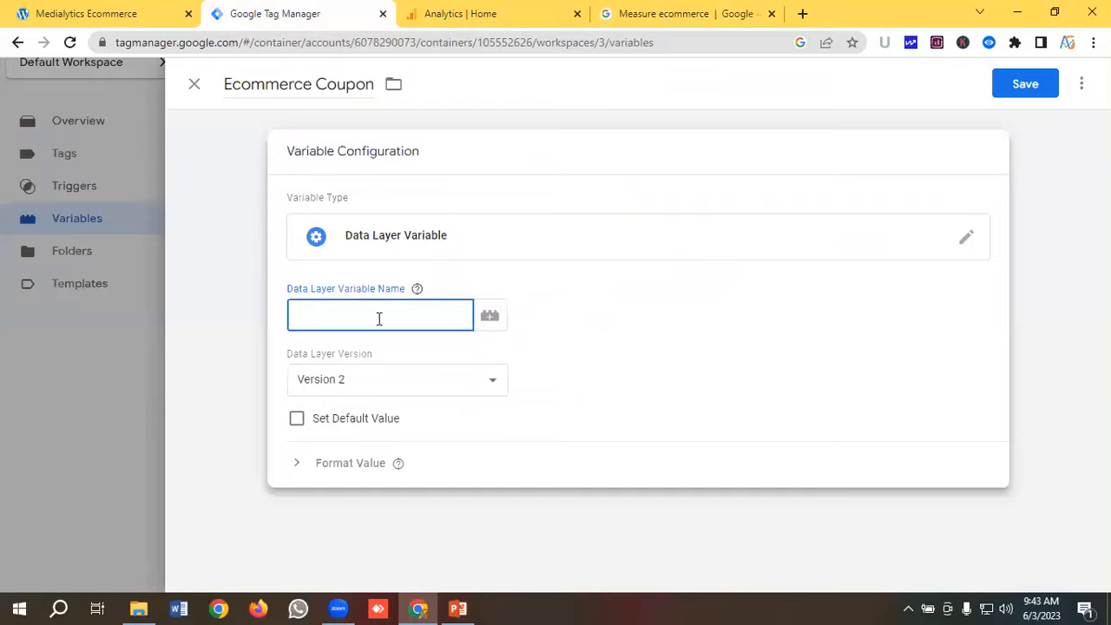
pyautogui.hotkey('ctrl', 'v')
pyautogui.click(1020, 88)
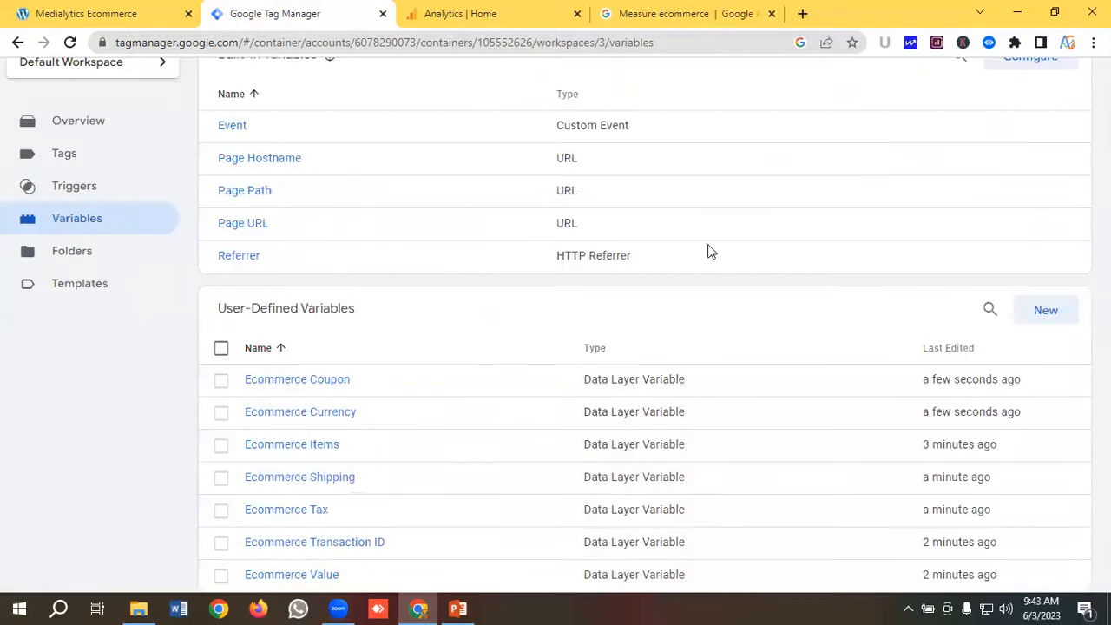
# Step: Create a new trigger in the workspace and name it View Item Trigger
pyautogui.scroll(2, 152, 292)
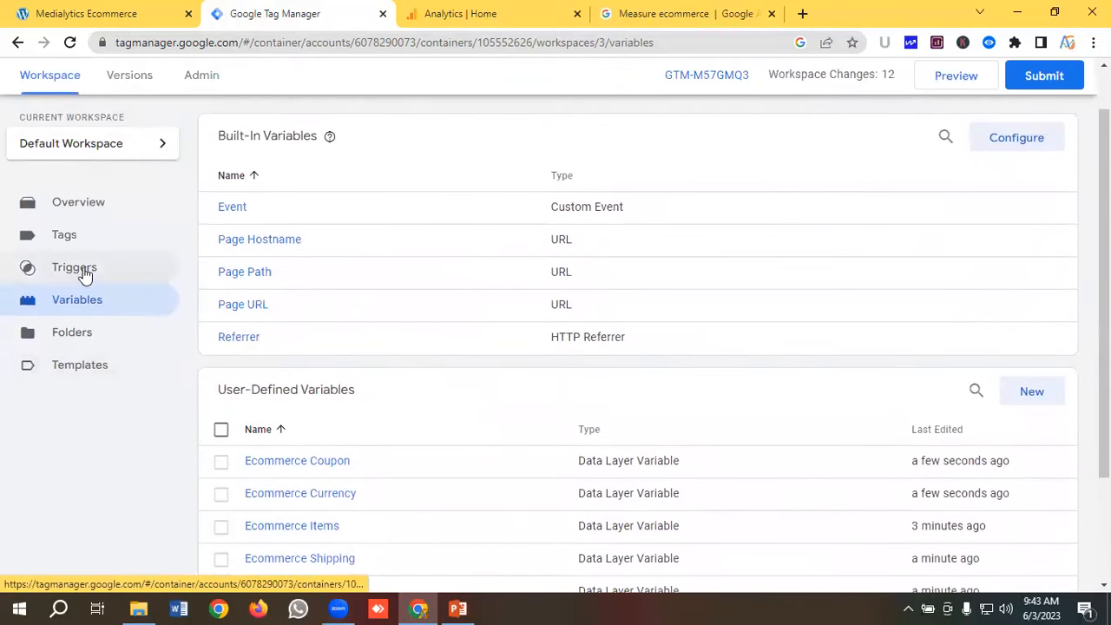
pyautogui.click(83, 269)
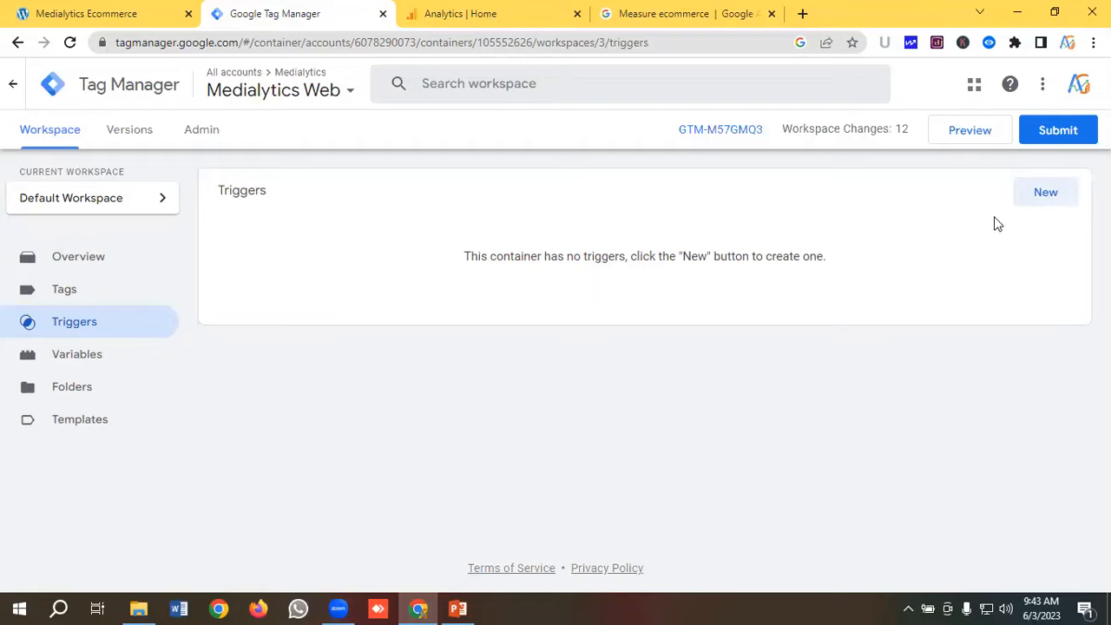
pyautogui.click(1046, 193)
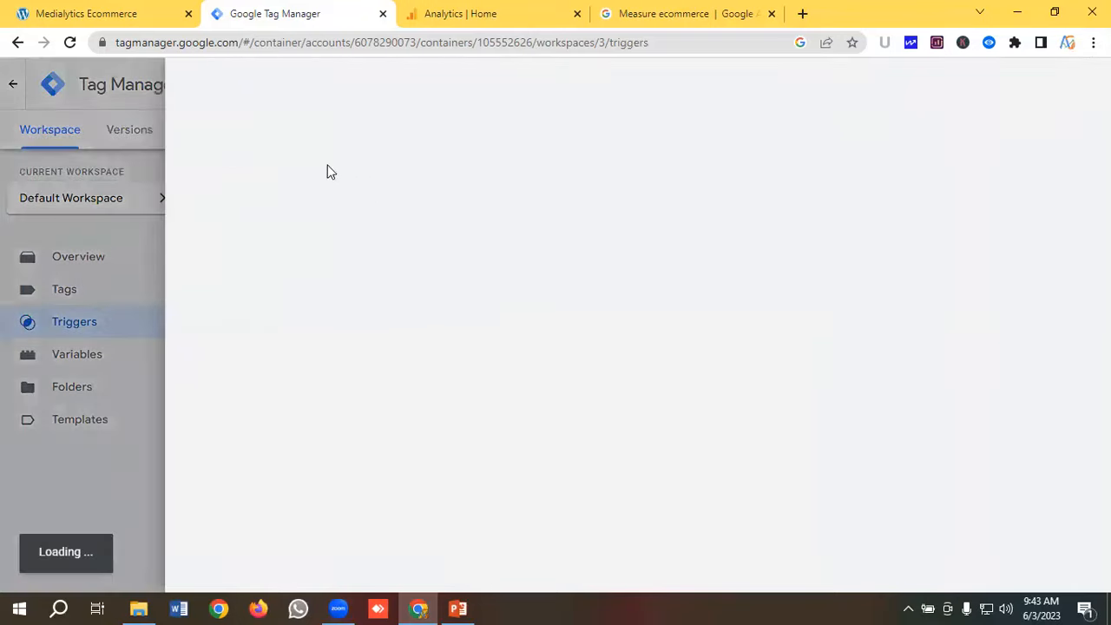
pyautogui.click(266, 84)
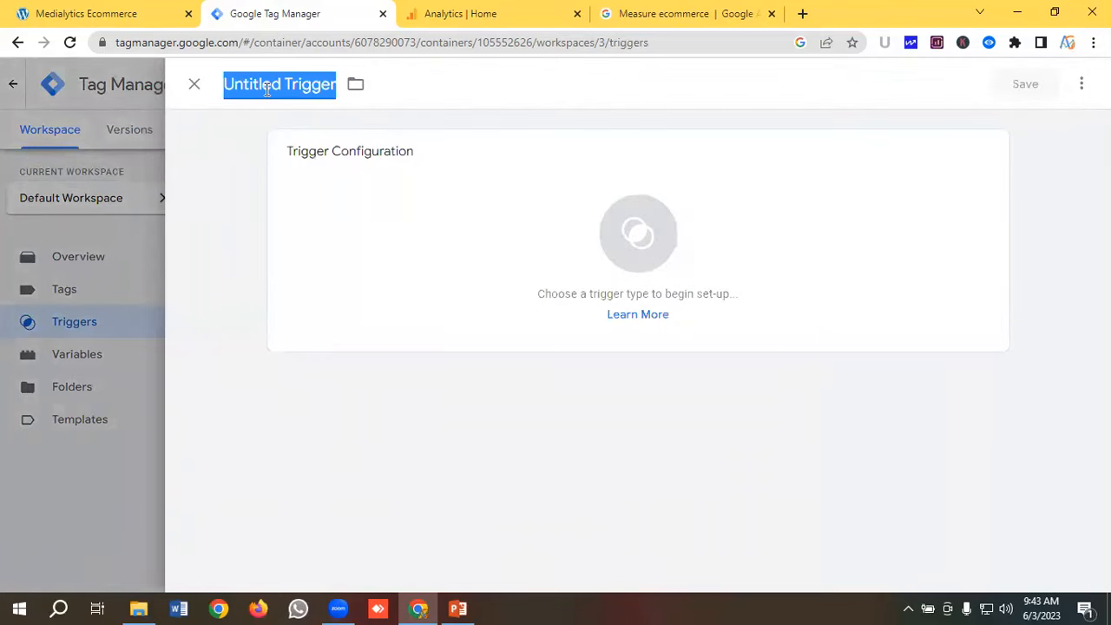
pyautogui.press('BackSpace')
pyautogui.write('Vie')
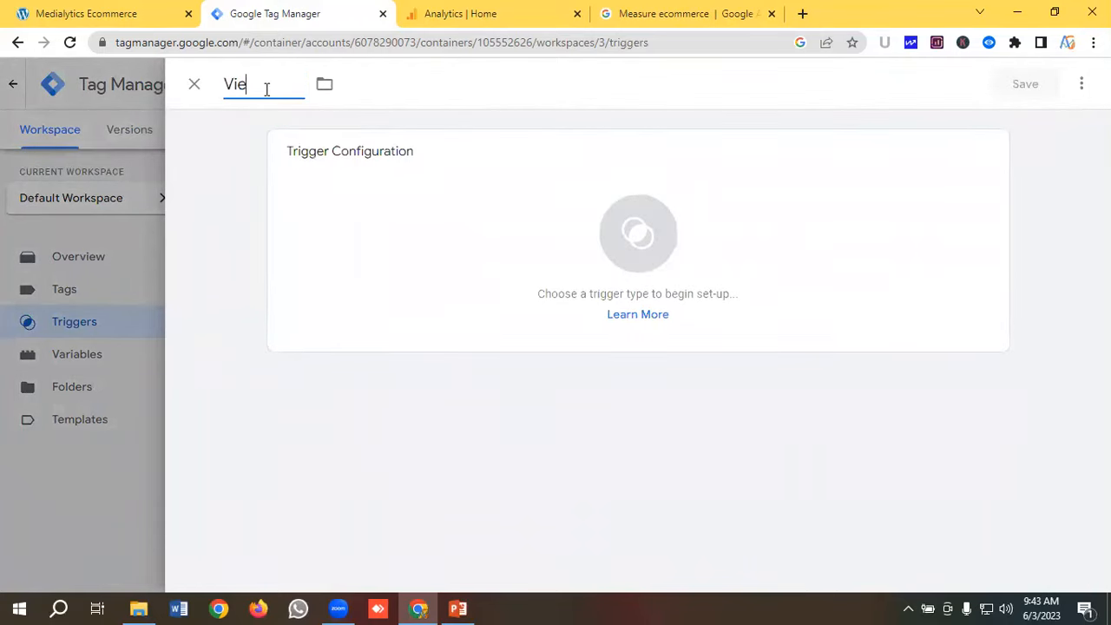
pyautogui.write('w Item Trigger')
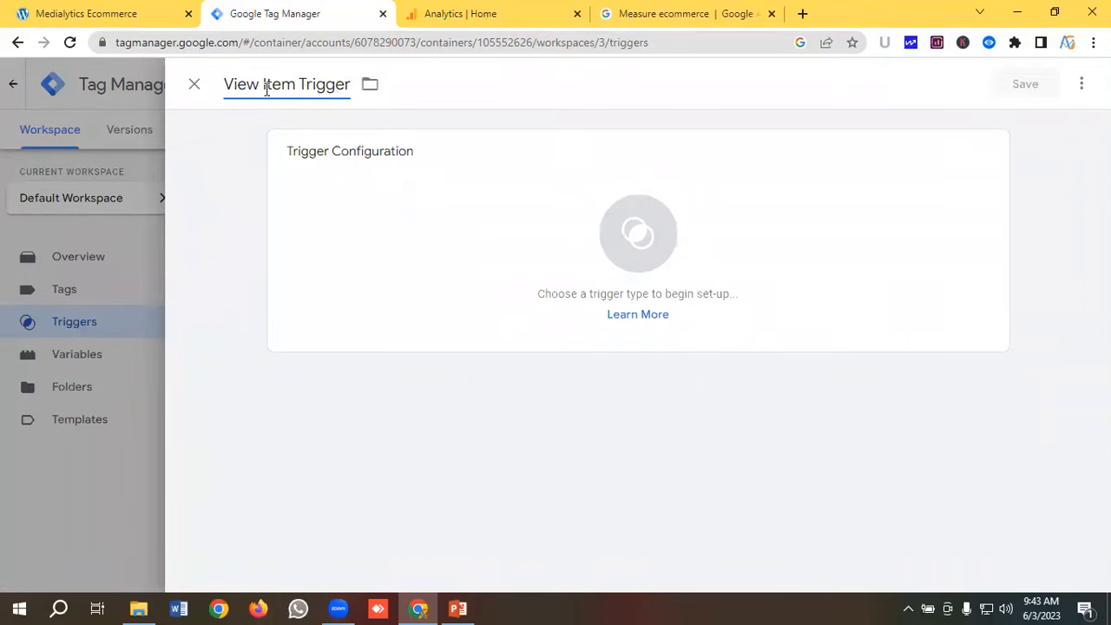
# Step: Choose Custom Event as the trigger type for View Item Trigger
pyautogui.click(627, 221)
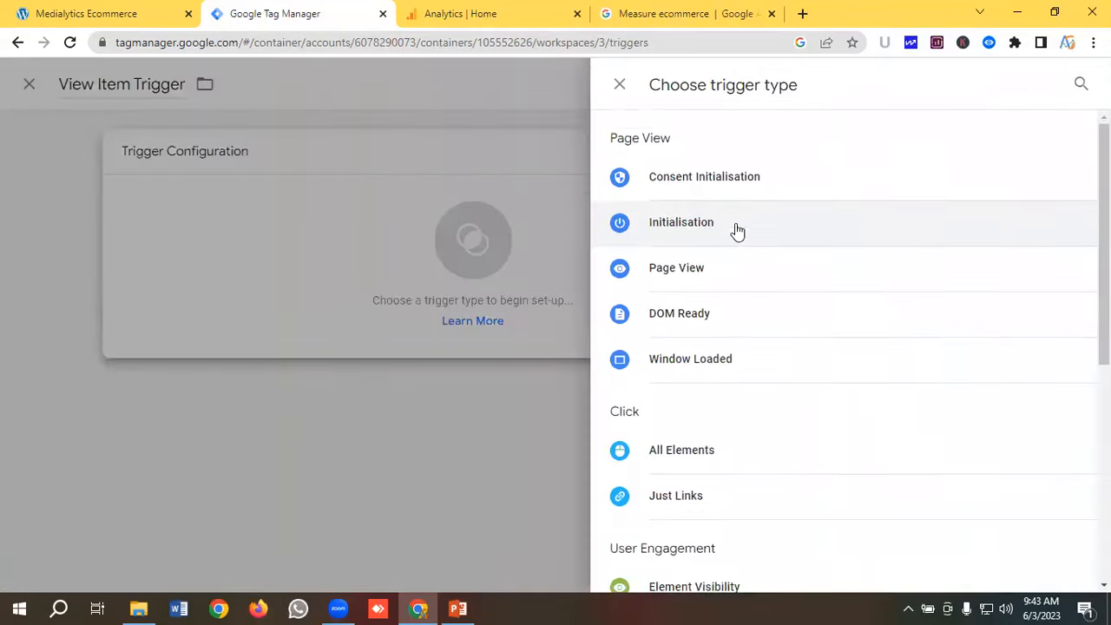
pyautogui.scroll(-5, 736, 230)
pyautogui.click(734, 365)
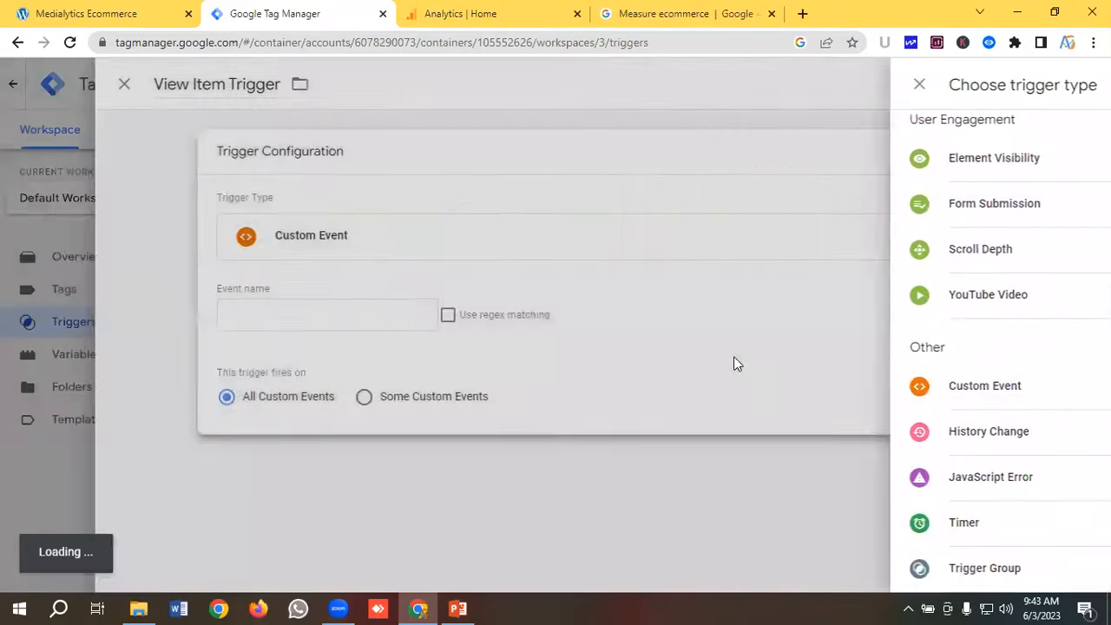
# Step: Set the View Item Trigger's event name to view_item, copied from the tag configuration in the guide's View item details section
pyautogui.click(367, 316)
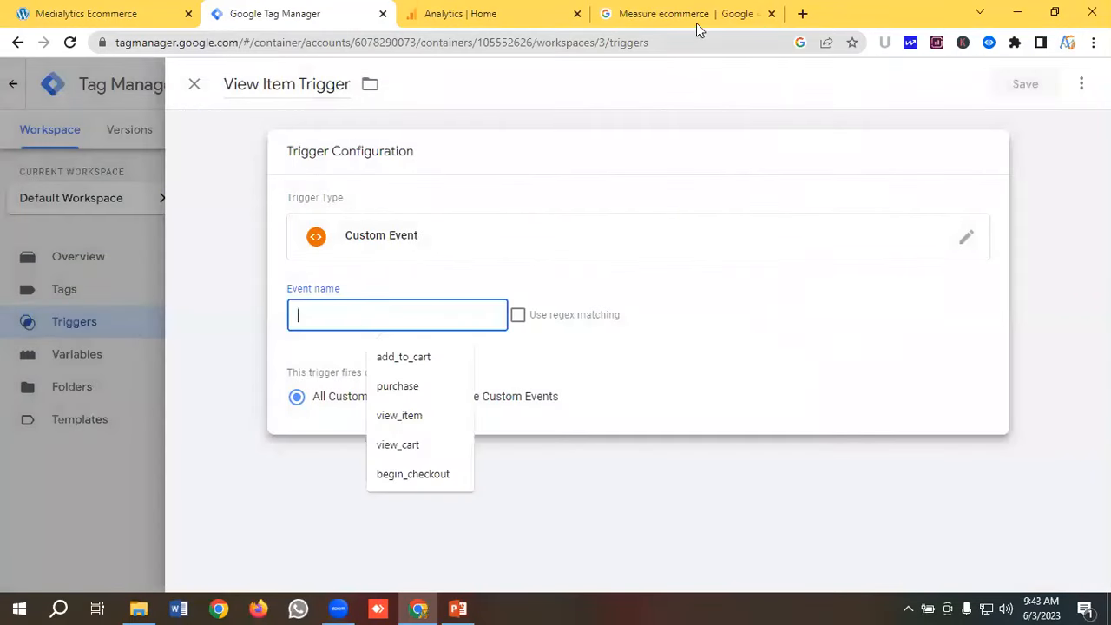
pyautogui.click(670, 12)
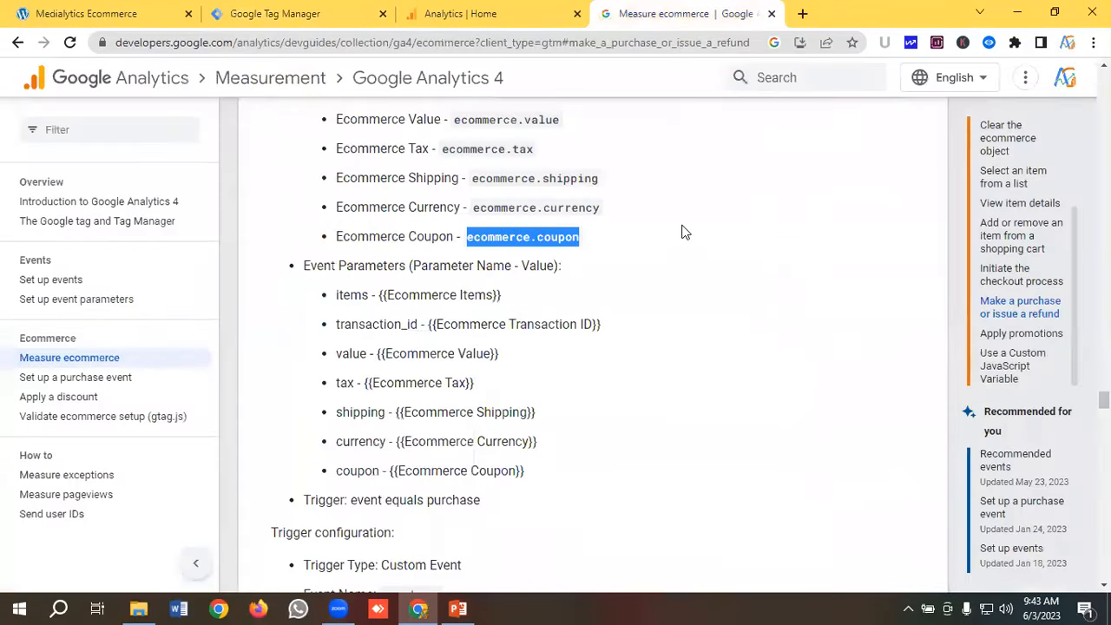
pyautogui.click(1020, 203)
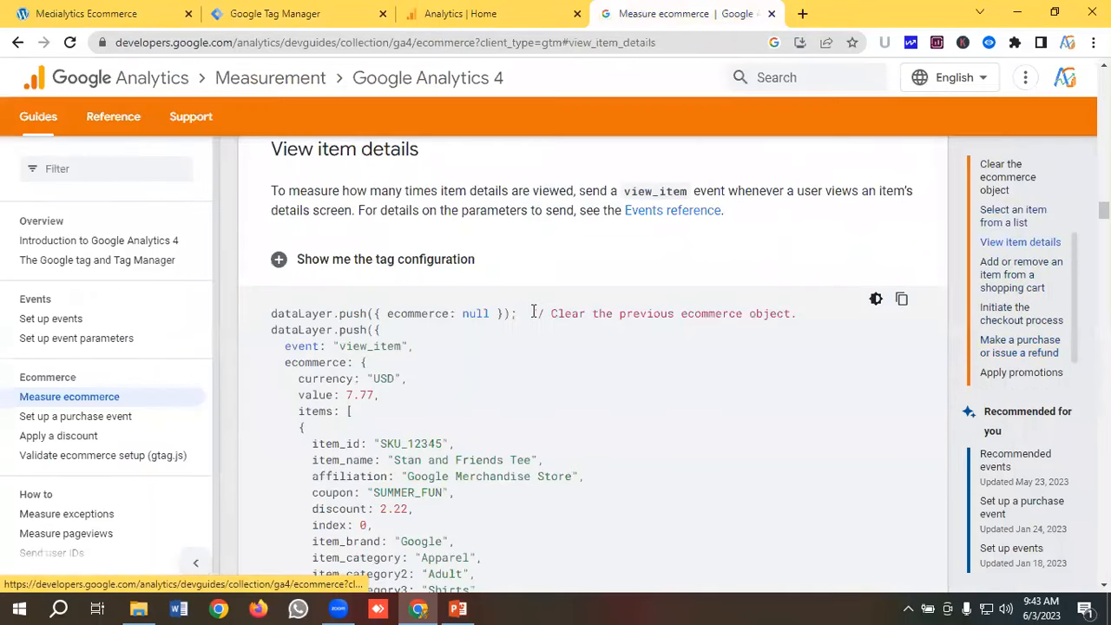
pyautogui.click(417, 263)
pyautogui.scroll(-1, 560, 252)
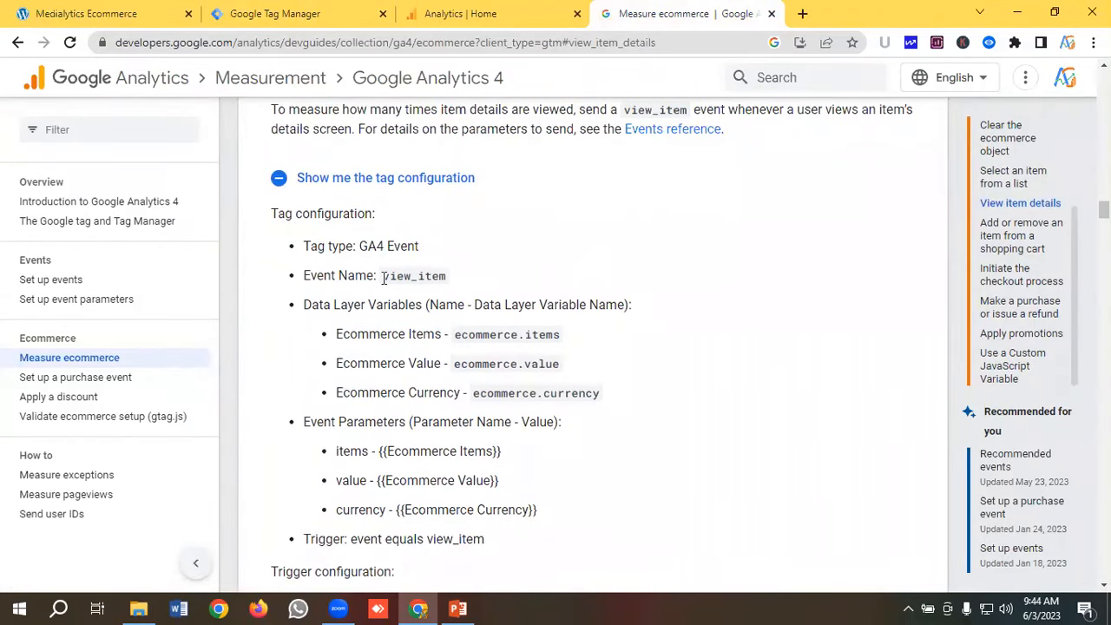
pyautogui.moveTo(383, 276); pyautogui.dragTo(447, 283)
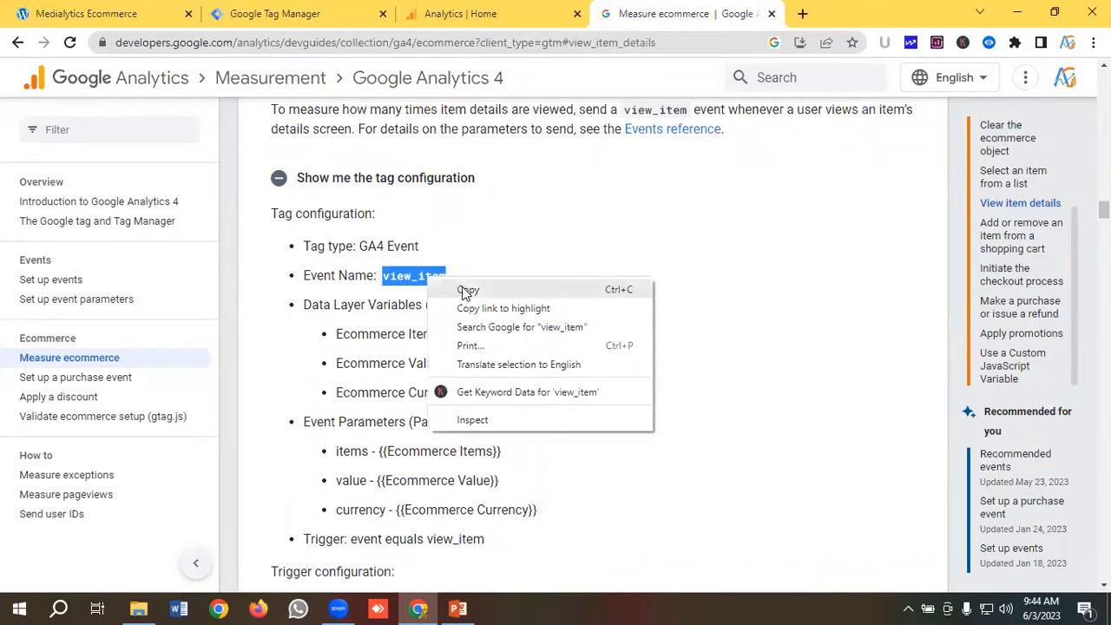
pyautogui.click(467, 290)
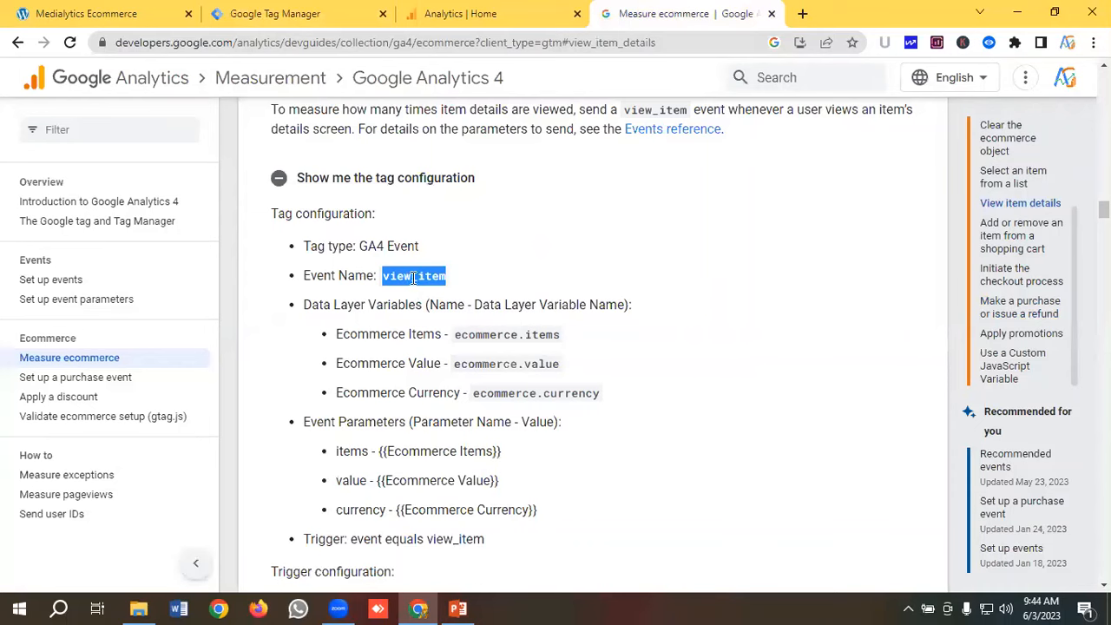
pyautogui.click(290, 18)
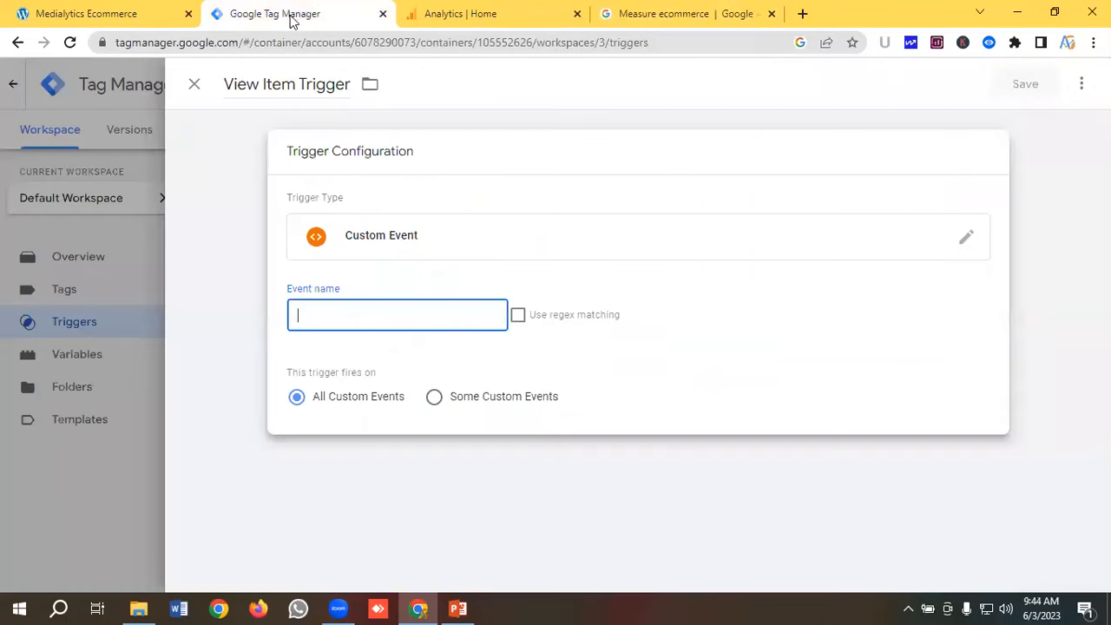
pyautogui.click(335, 318)
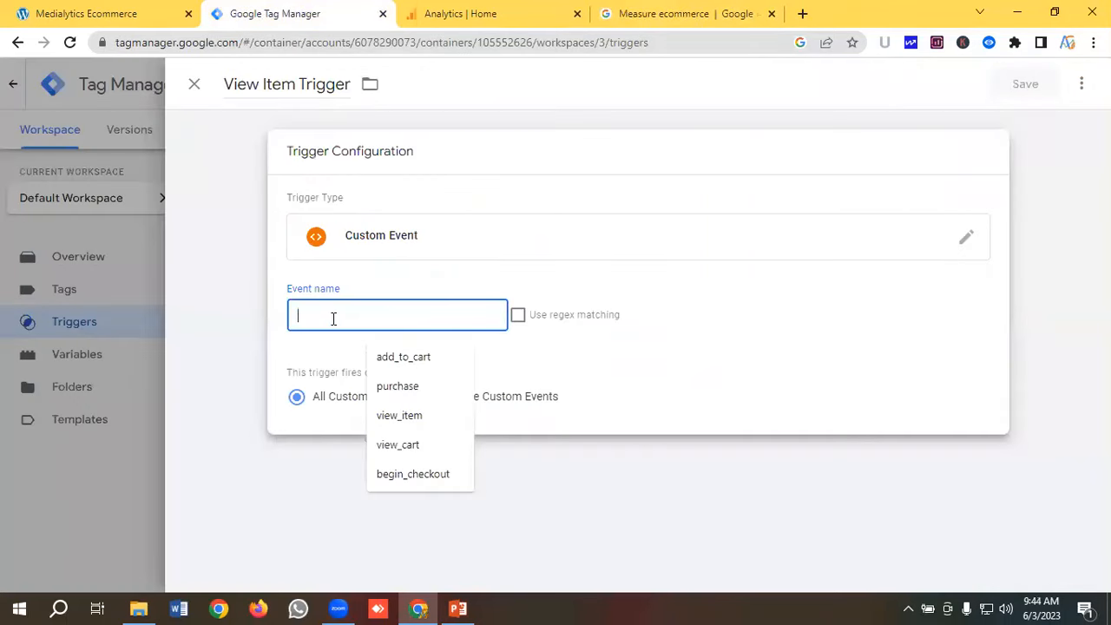
pyautogui.hotkey('ctrl', 'v')
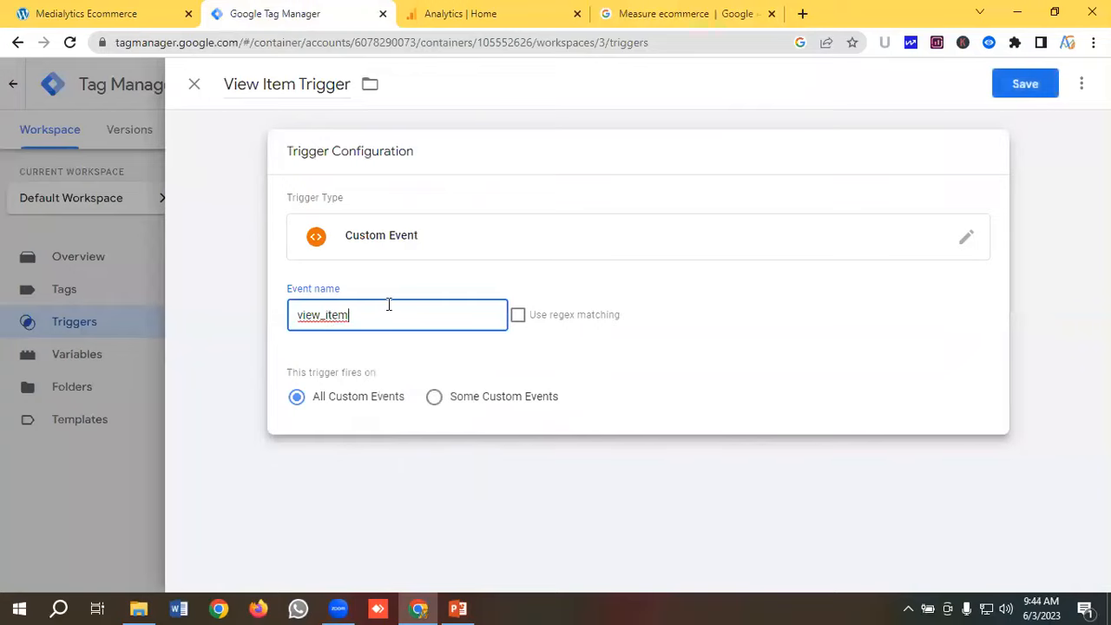
# Step: Save View Item Trigger and create a new trigger named Add To Cart Trigger
pyautogui.click(1022, 87)
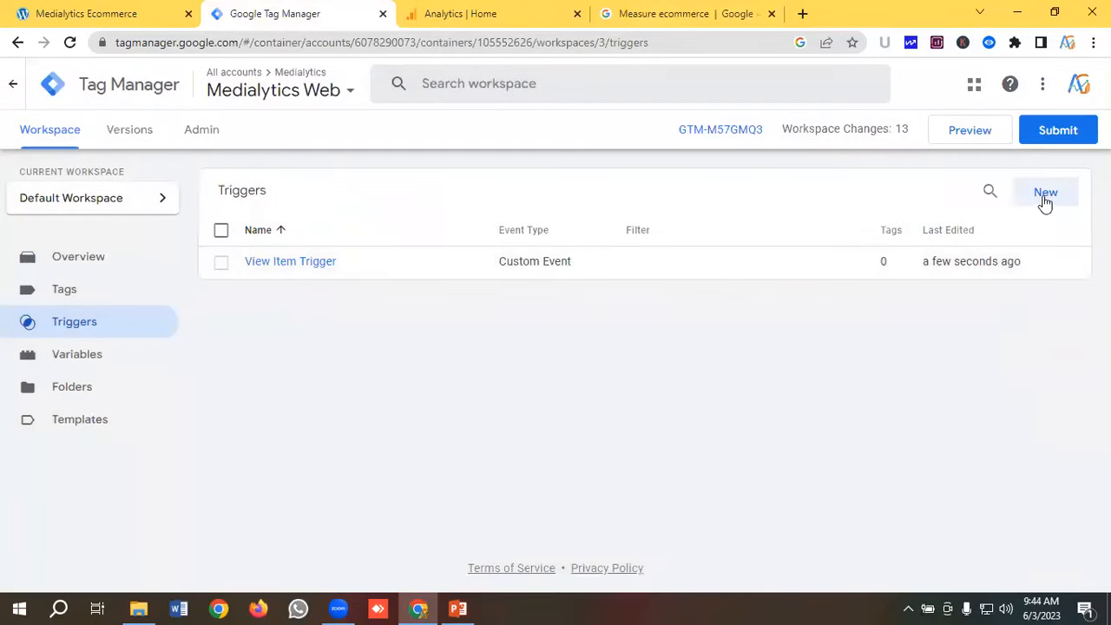
pyautogui.click(1045, 195)
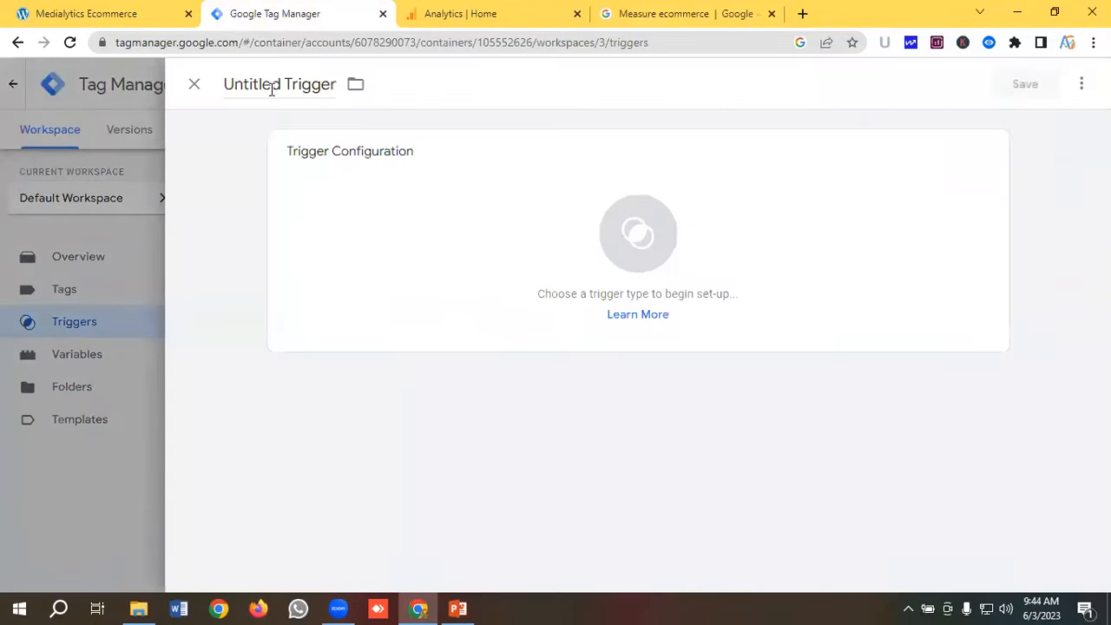
pyautogui.click(271, 87)
pyautogui.press('BackSpace')
pyautogui.write('Add T')
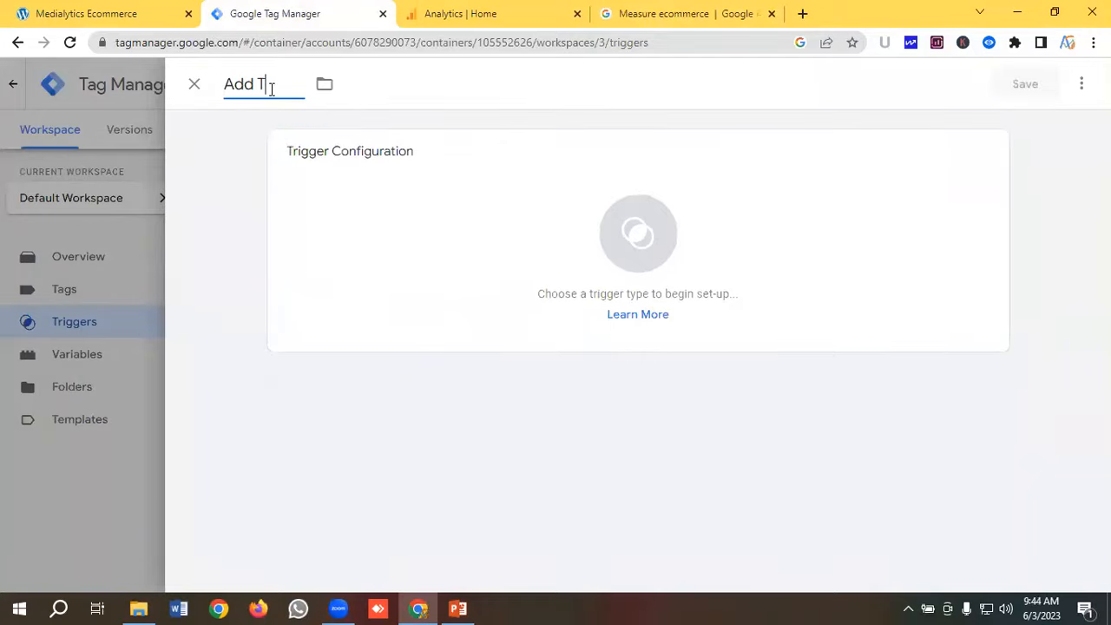
pyautogui.write('o Cart')
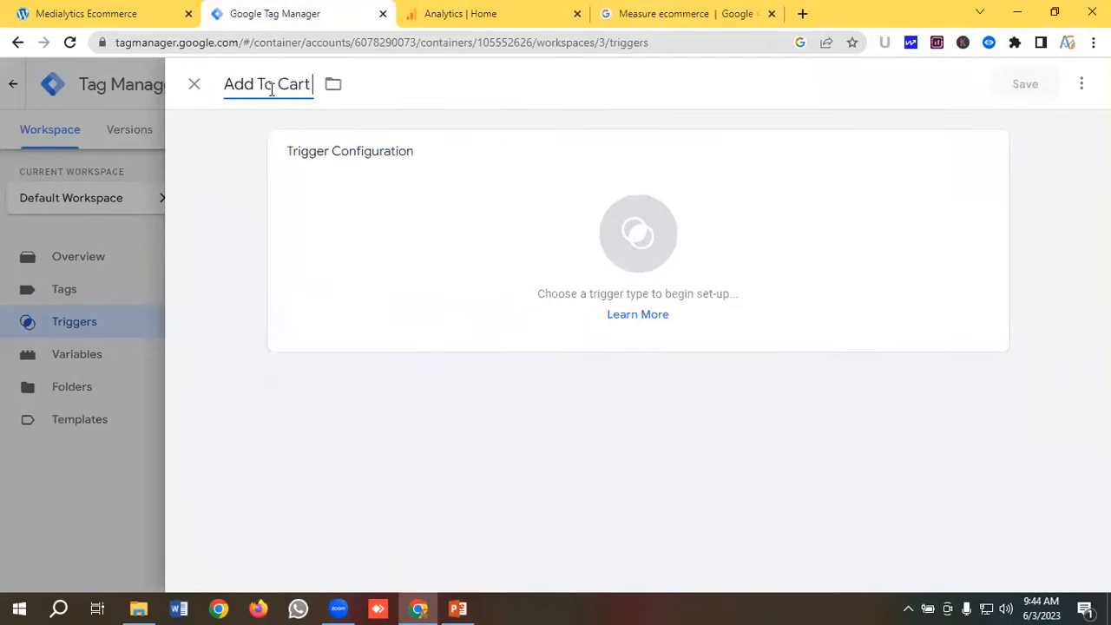
pyautogui.write(' Trigger')
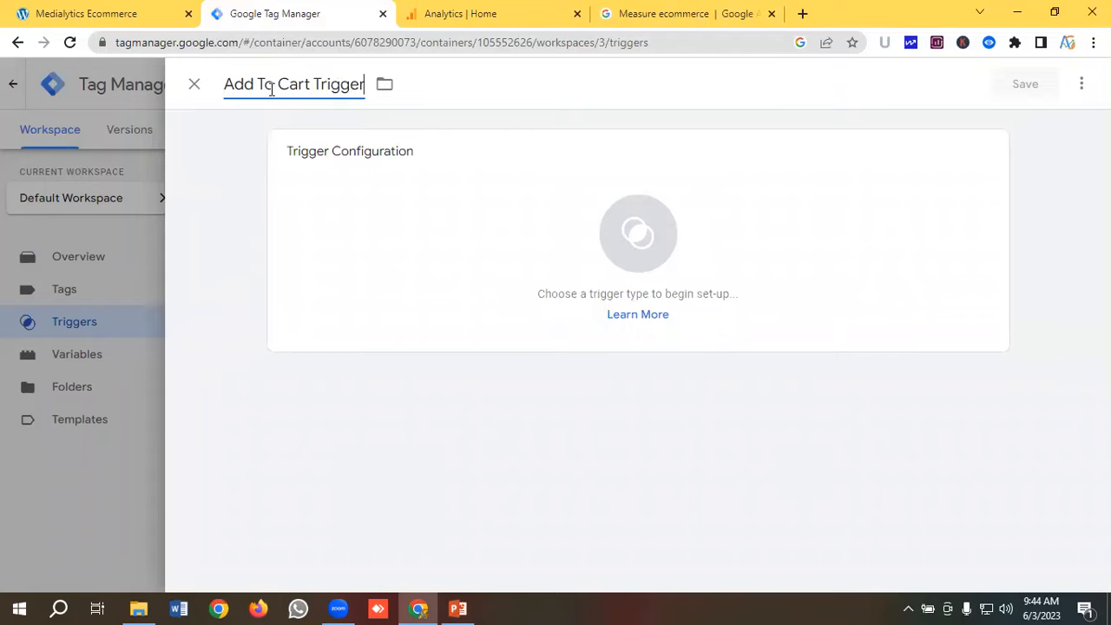
# Step: Choose Custom Event as the trigger type for Add To Cart Trigger
pyautogui.click(625, 236)
pyautogui.scroll(-5, 764, 216)
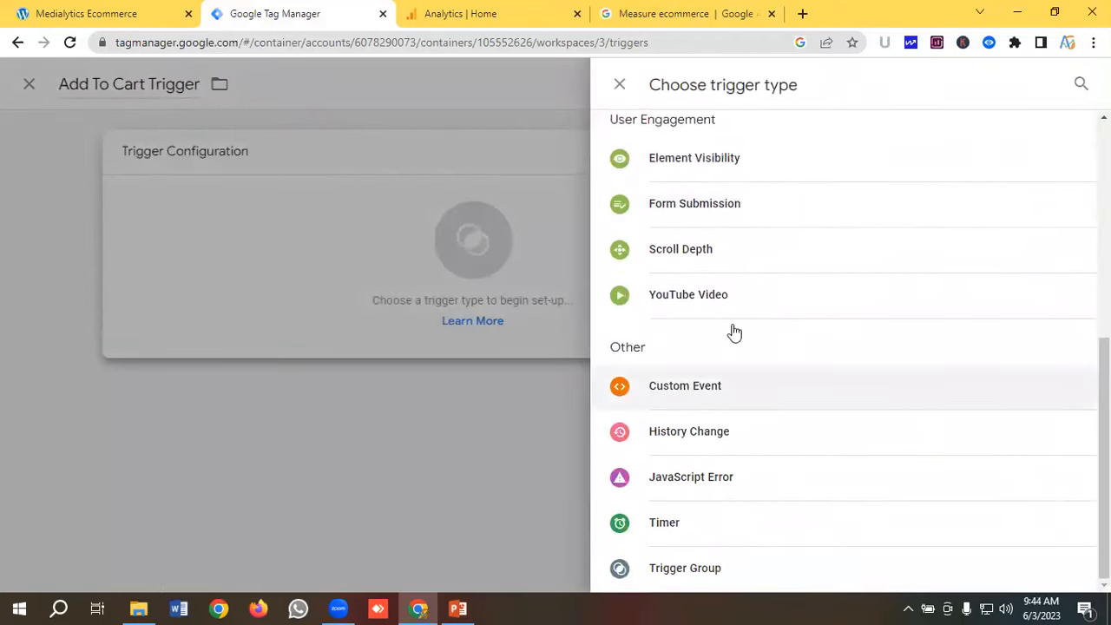
pyautogui.click(685, 386)
# Step: Copy the event name add_to_cart from the tag configuration in the guide's section on adding or removing a shopping cart item
pyautogui.click(382, 313)
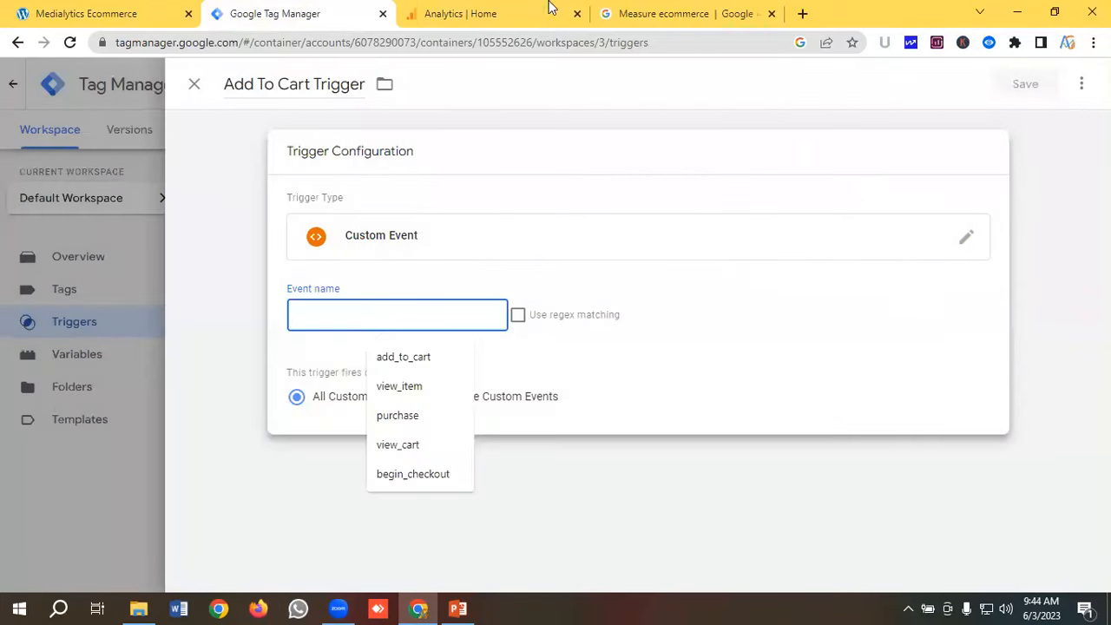
pyautogui.click(702, 11)
pyautogui.scroll(-3, 582, 246)
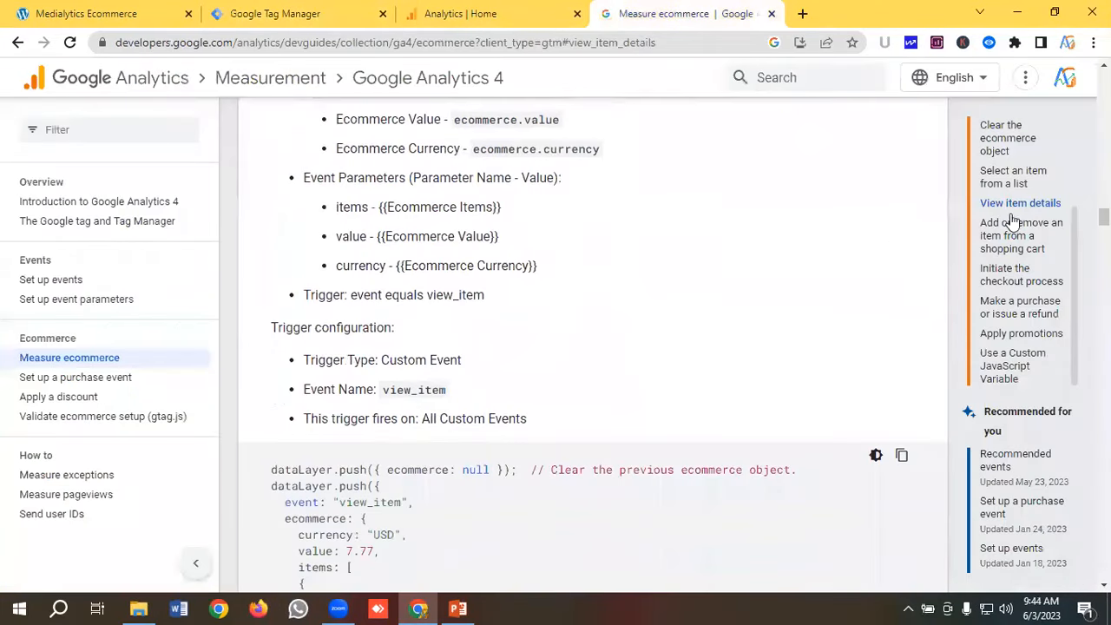
pyautogui.click(1061, 226)
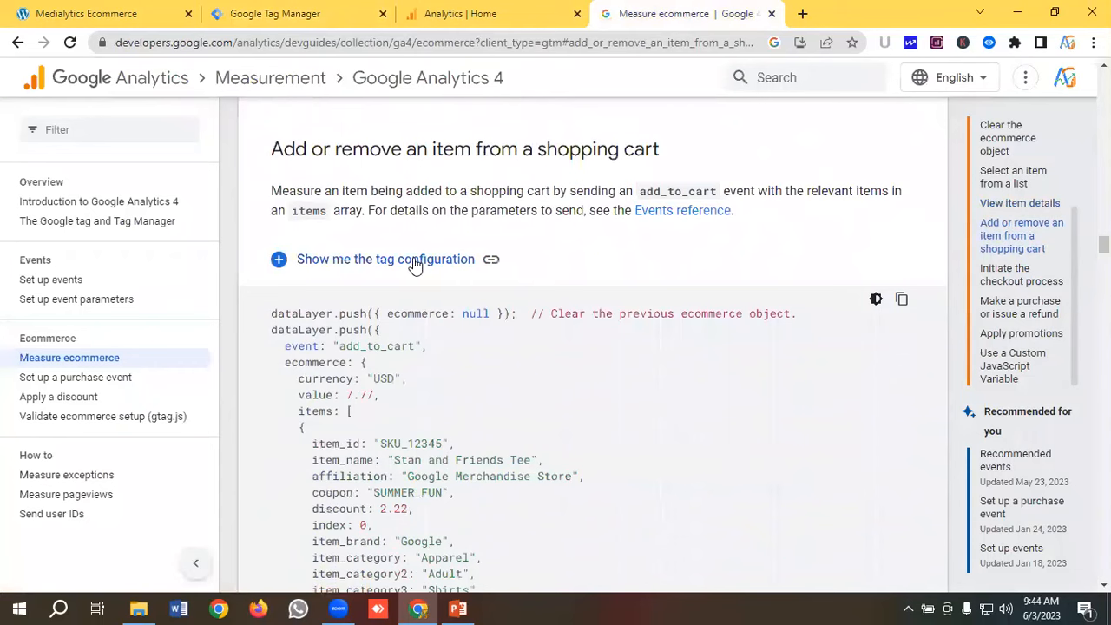
pyautogui.click(439, 261)
pyautogui.scroll(-1, 429, 269)
pyautogui.doubleClick(414, 276)
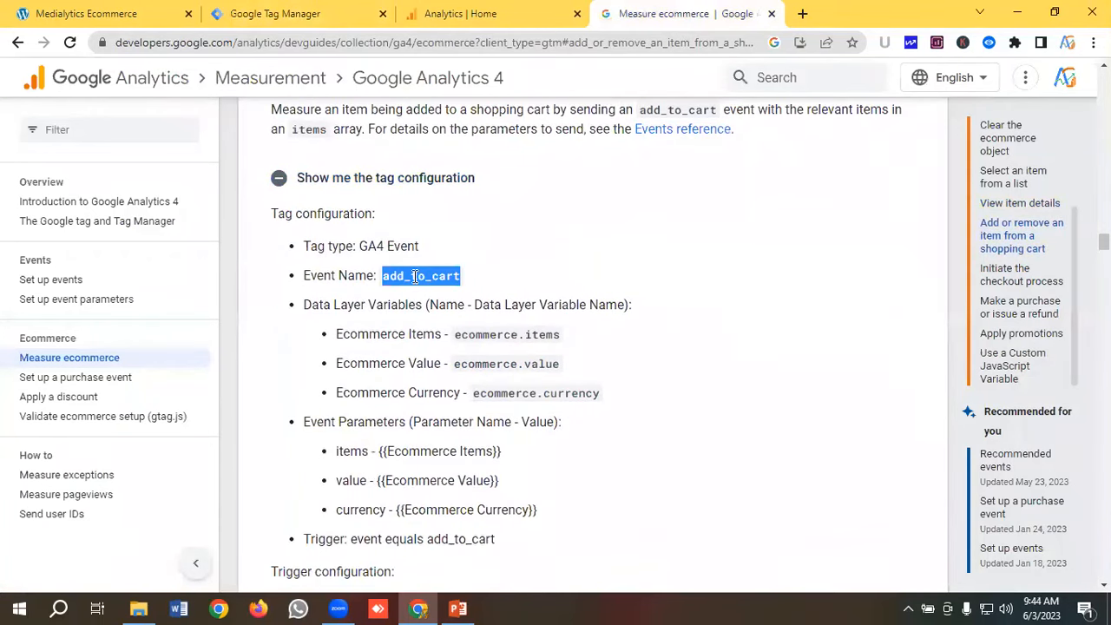
pyautogui.rightClick(415, 279)
pyautogui.click(460, 291)
# Step: Set the Add To Cart Trigger's event name to the copied add_to_cart and save the trigger
pyautogui.click(276, 13)
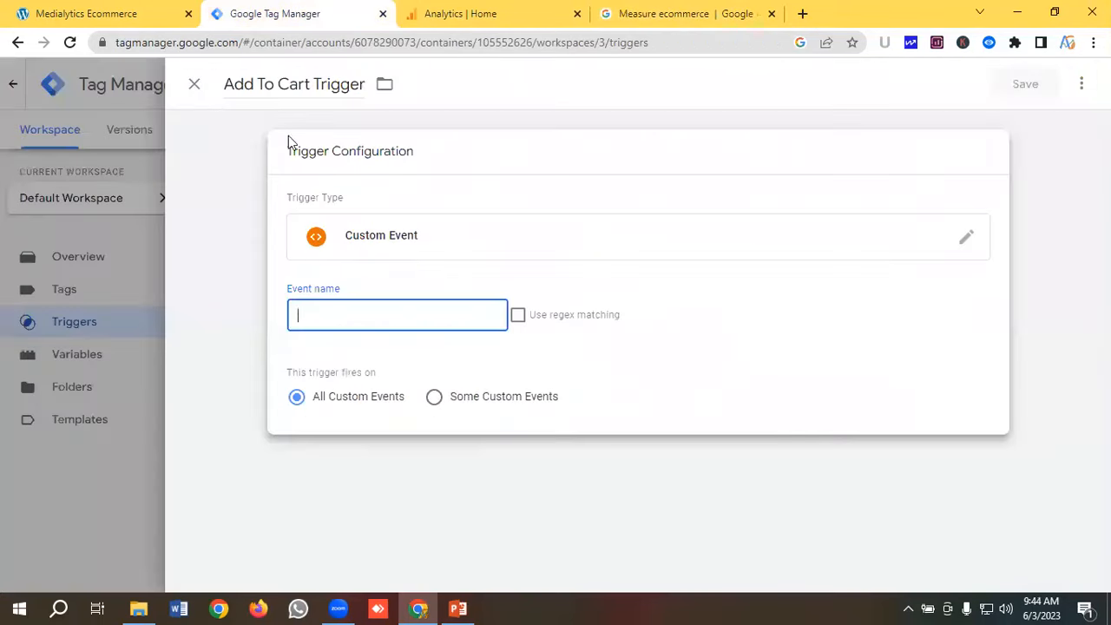
pyautogui.click(350, 310)
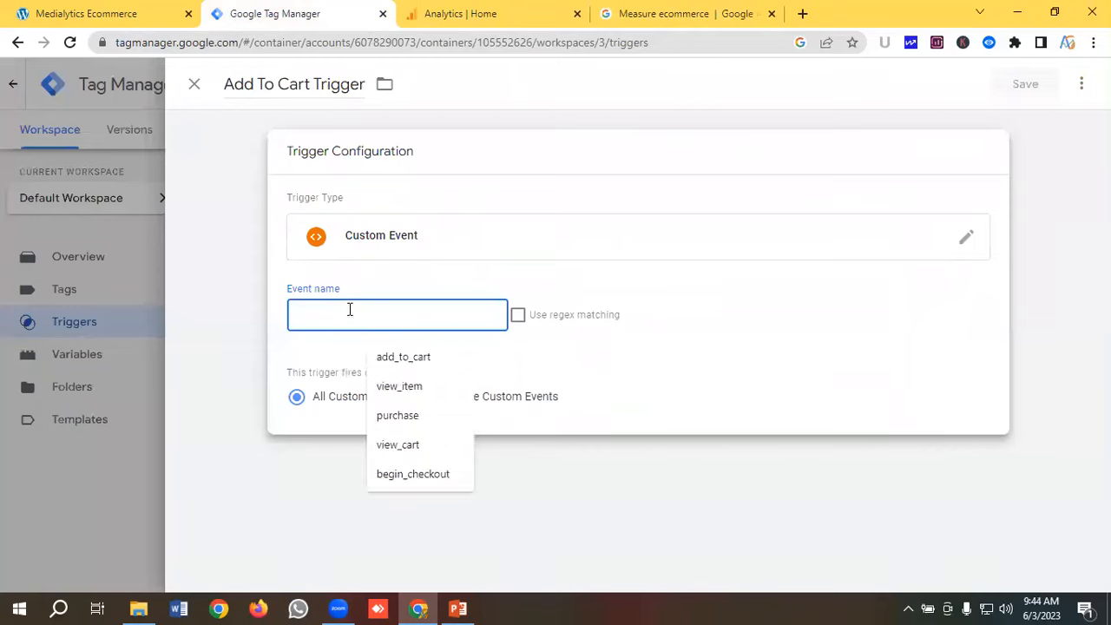
pyautogui.hotkey('ctrl', 'v')
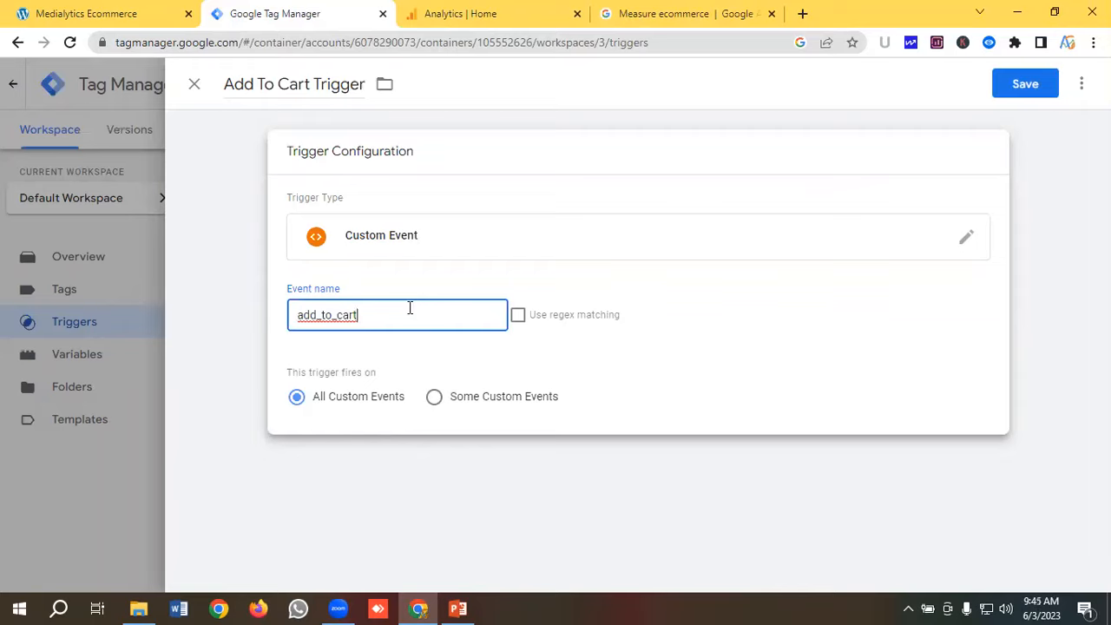
pyautogui.click(1027, 87)
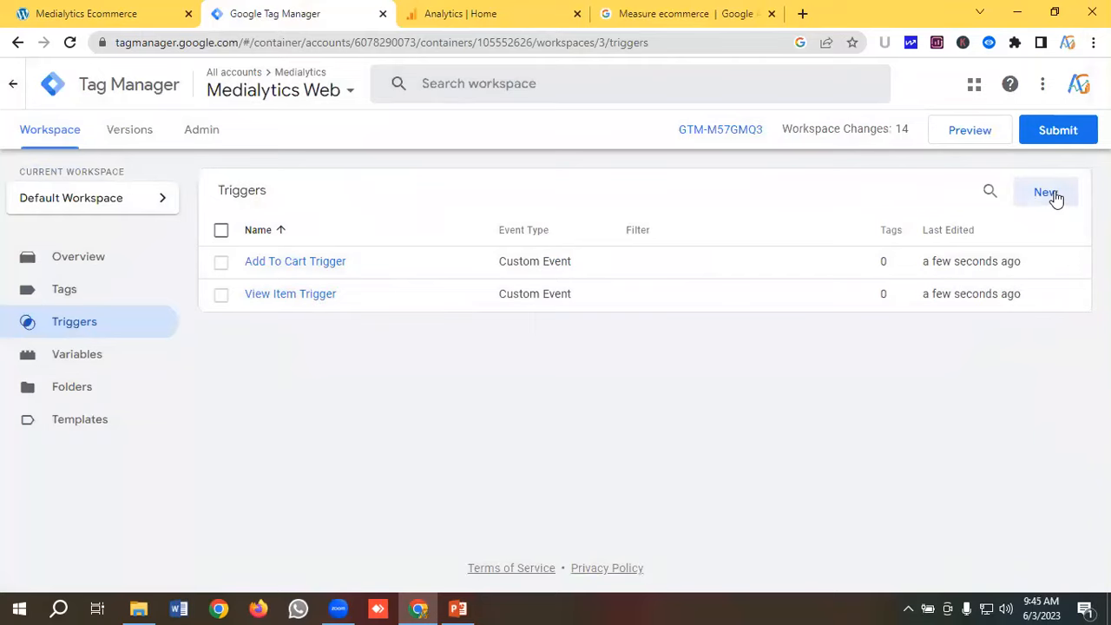
# Step: Create another new trigger in the workspace and name it View Cart Trigger
pyautogui.click(1048, 193)
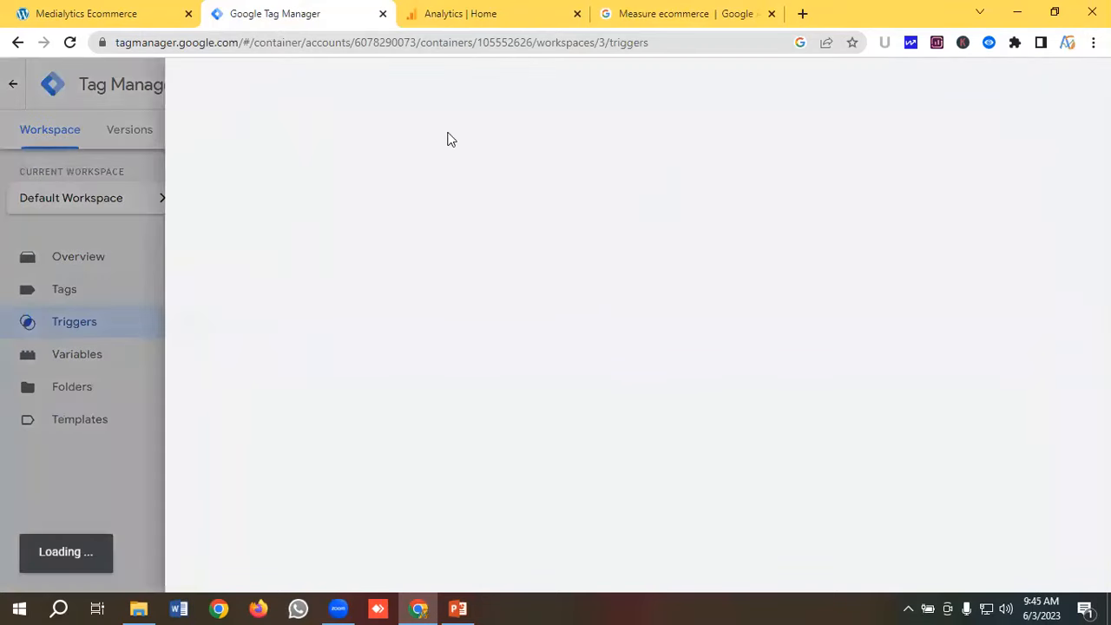
pyautogui.click(273, 87)
pyautogui.press('BackSpace')
pyautogui.write('Vi')
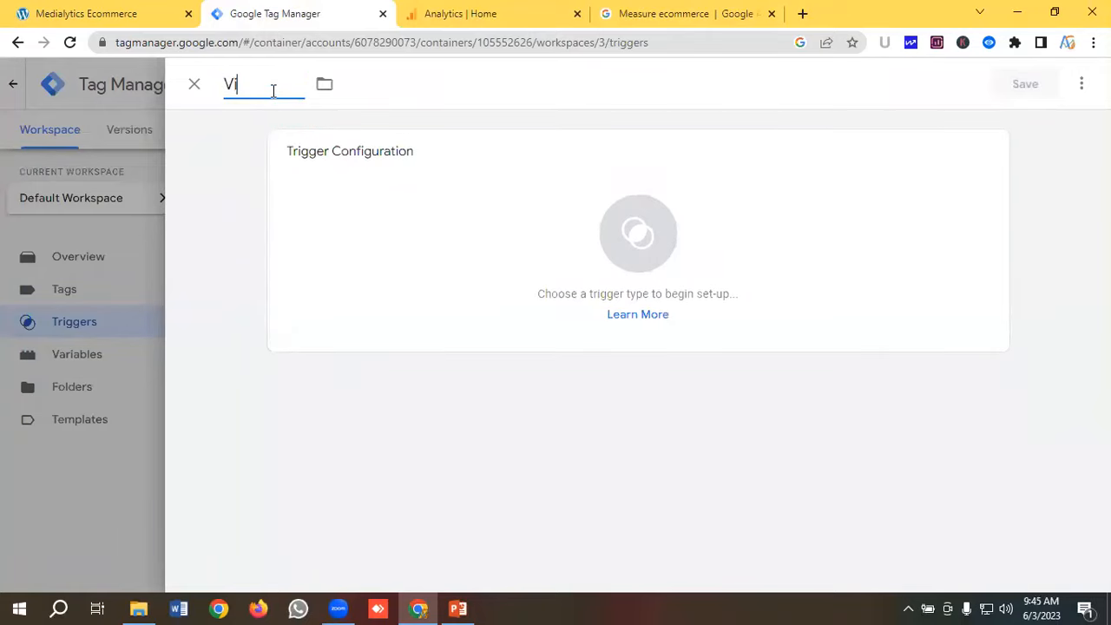
pyautogui.write('ew Cart Trigger')
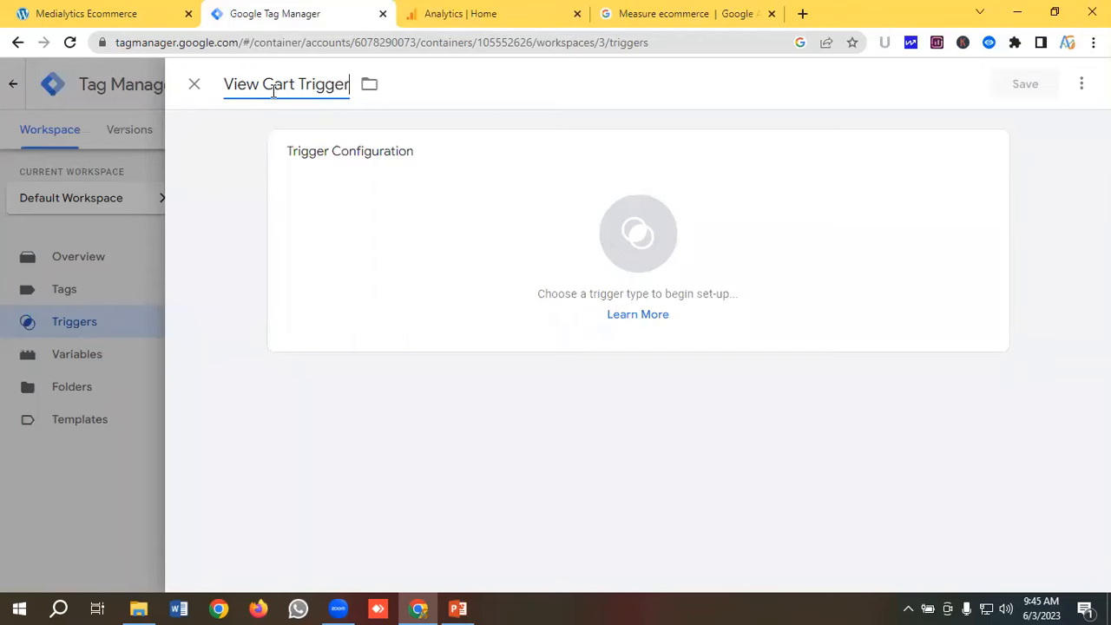
# Step: Choose Custom Event as the trigger type for View Cart Trigger
pyautogui.click(602, 231)
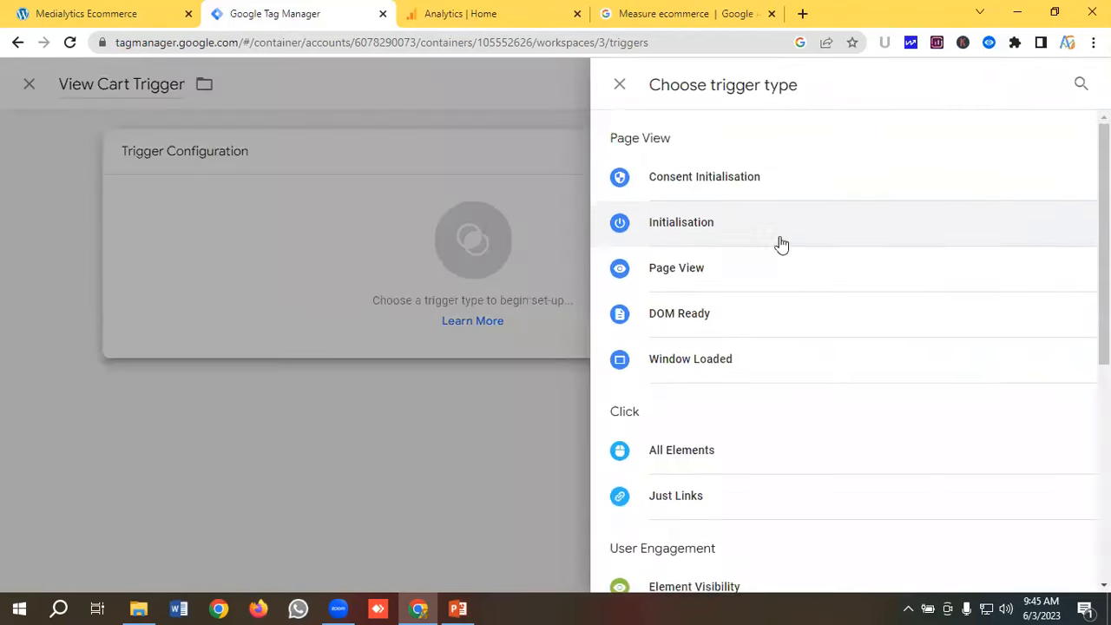
pyautogui.scroll(-2, 781, 245)
pyautogui.scroll(-3, 782, 245)
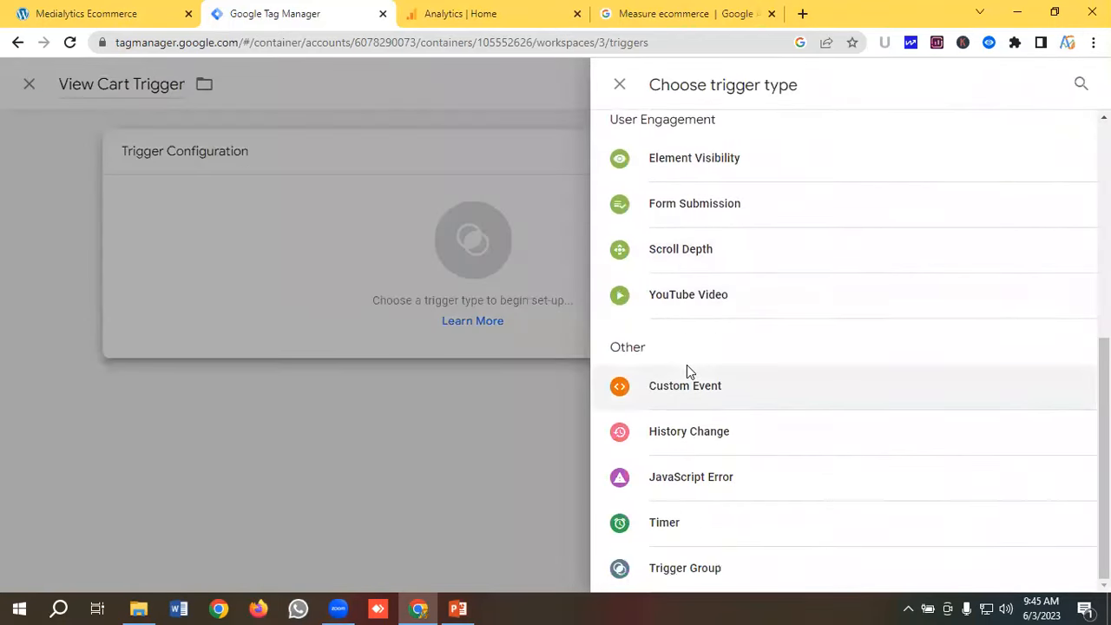
pyautogui.click(688, 368)
# Step: Find the view_cart tag configuration further down the guide's shopping cart section and copy its event name view_cart
pyautogui.click(366, 319)
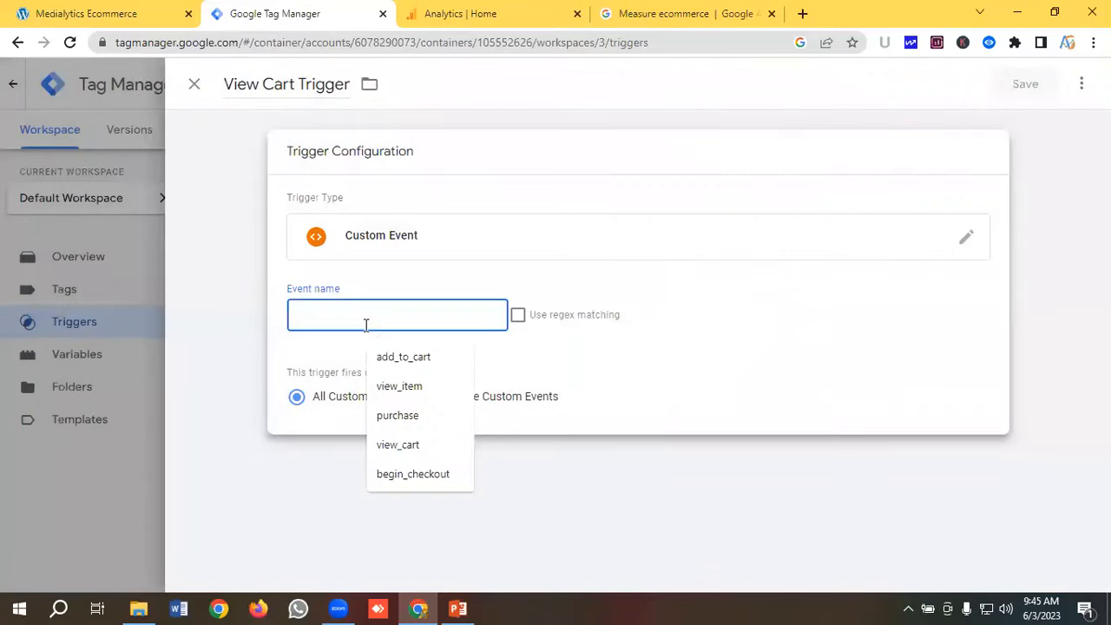
pyautogui.click(644, 12)
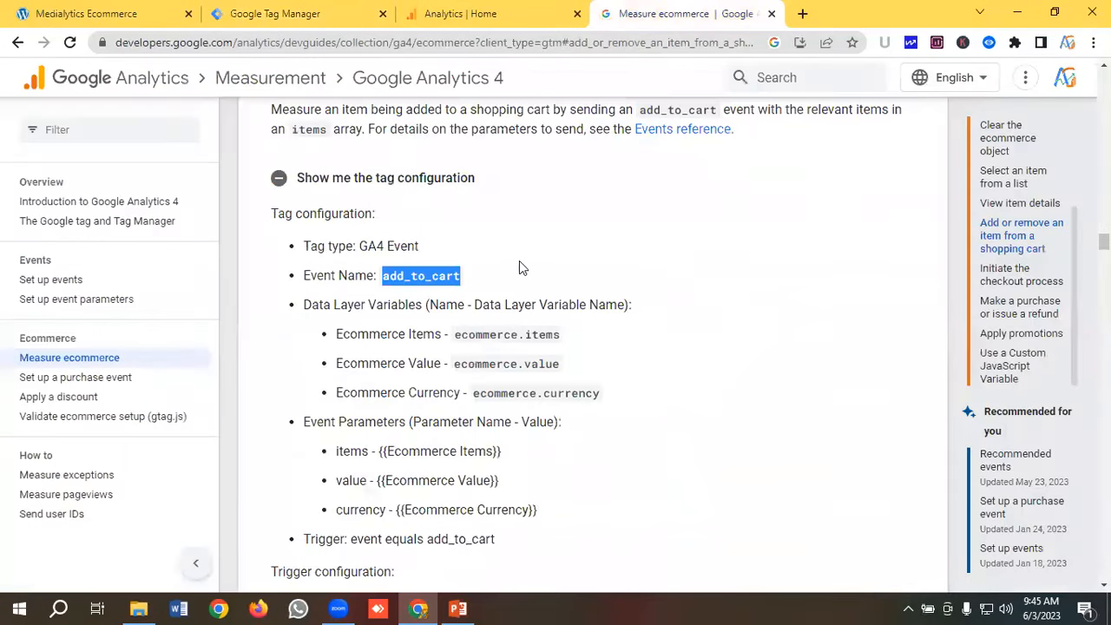
pyautogui.scroll(-14, 520, 261)
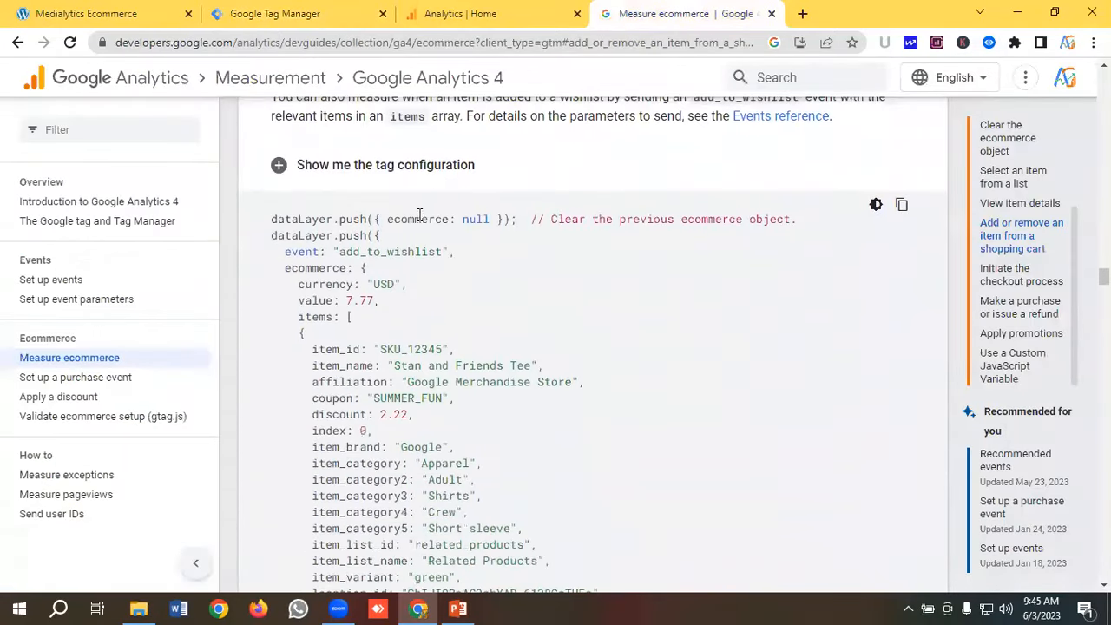
pyautogui.click(481, 165)
pyautogui.scroll(-5, 504, 221)
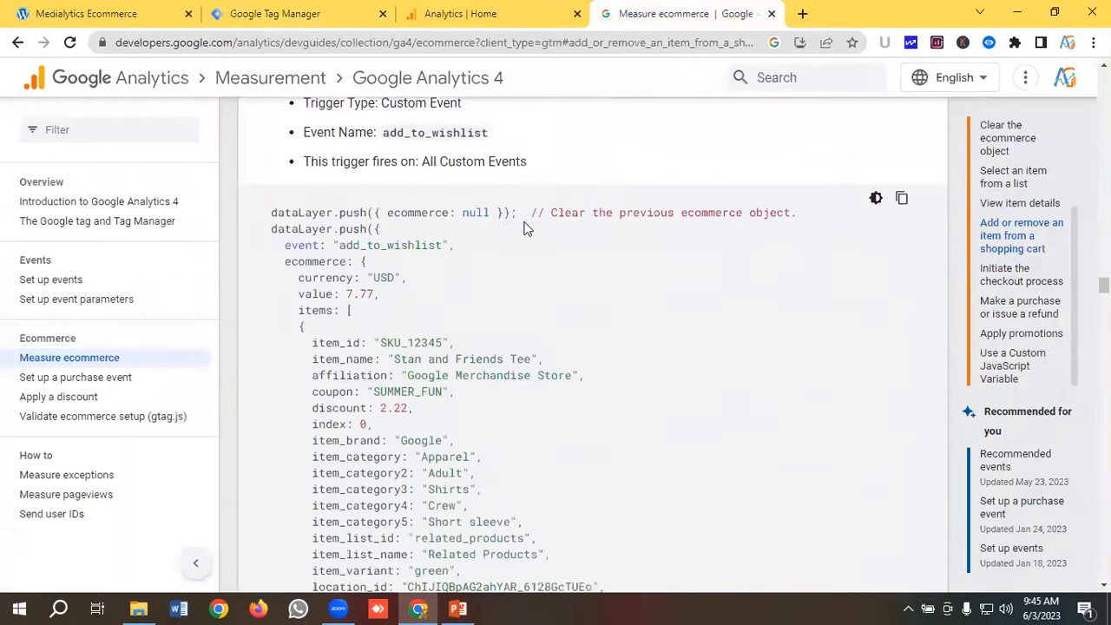
pyautogui.scroll(-7, 524, 227)
pyautogui.click(461, 154)
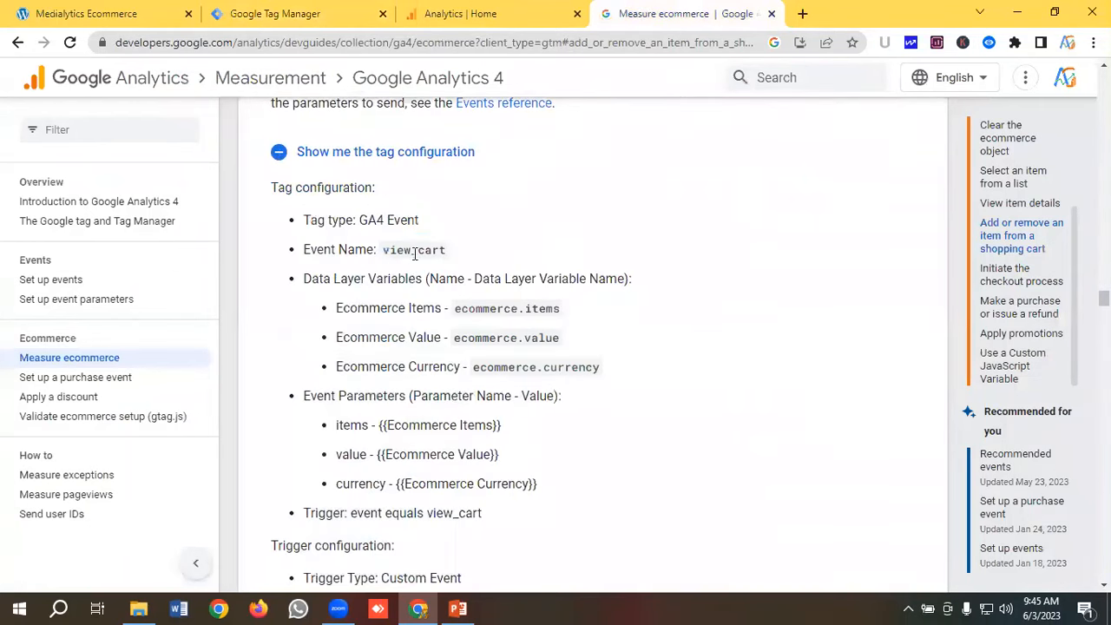
pyautogui.doubleClick(404, 251)
pyautogui.rightClick(423, 250)
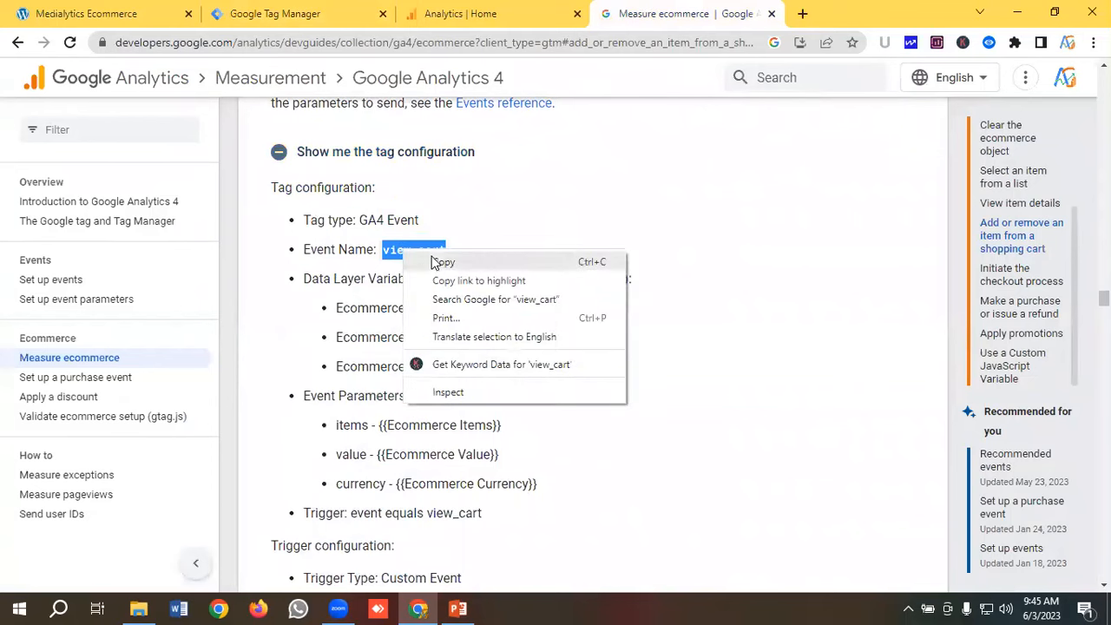
pyautogui.click(434, 258)
# Step: Set the View Cart Trigger's event name to the copied view_cart and save the trigger
pyautogui.click(265, 12)
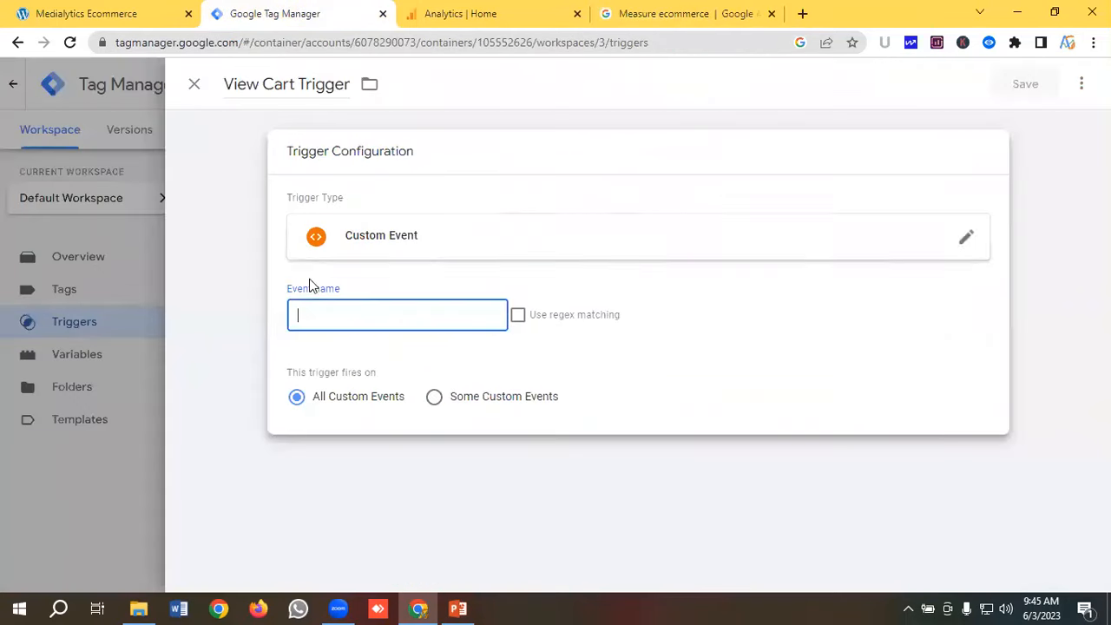
pyautogui.click(324, 322)
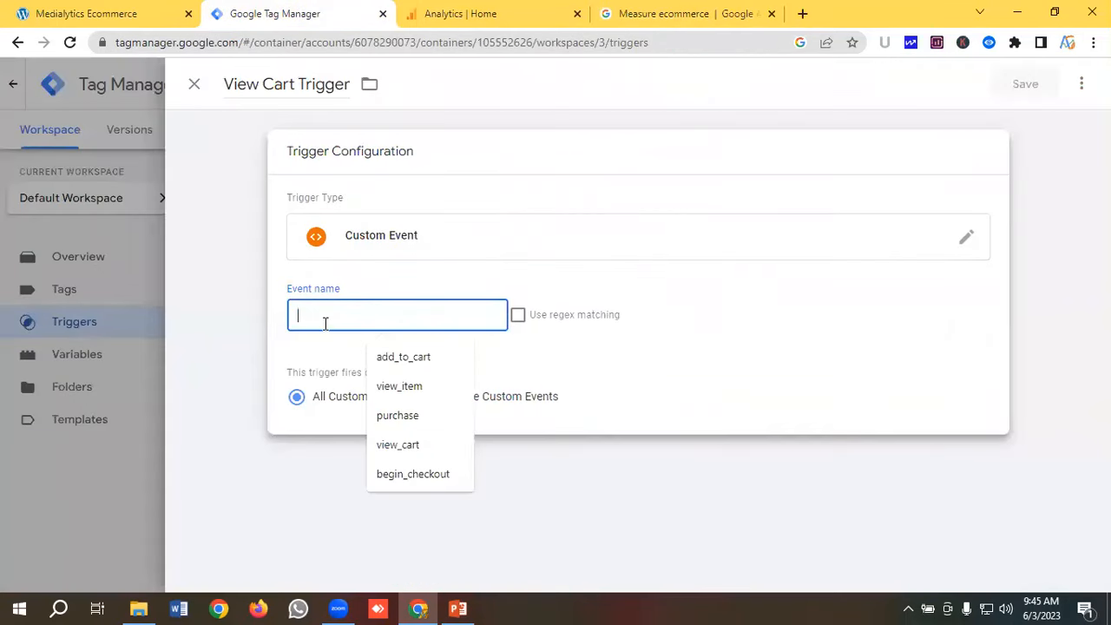
pyautogui.hotkey('ctrl', 'v')
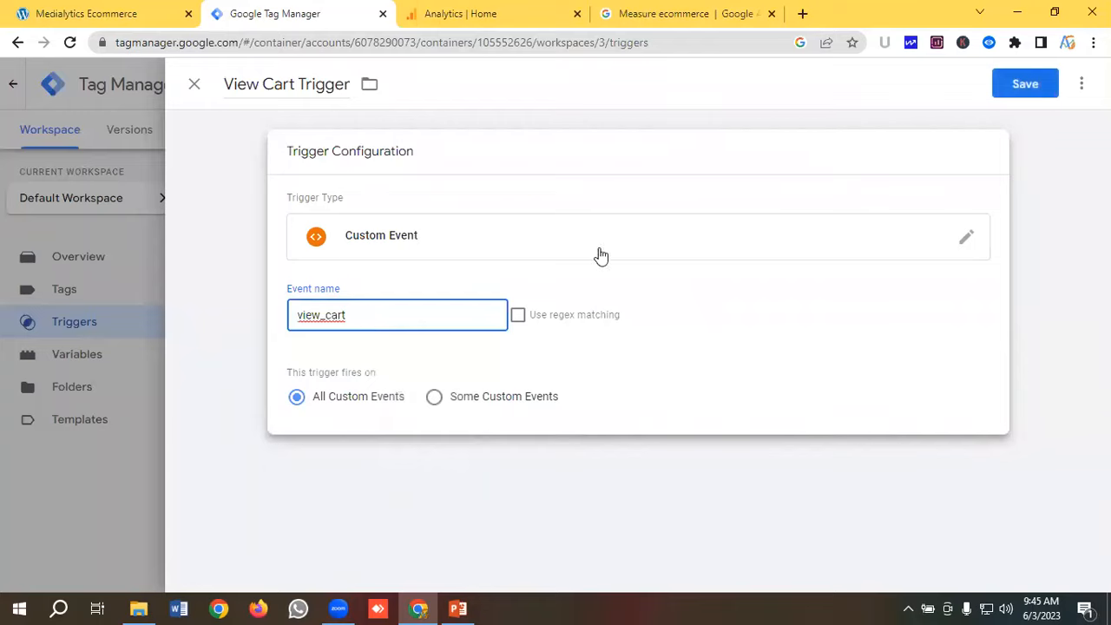
pyautogui.click(1011, 84)
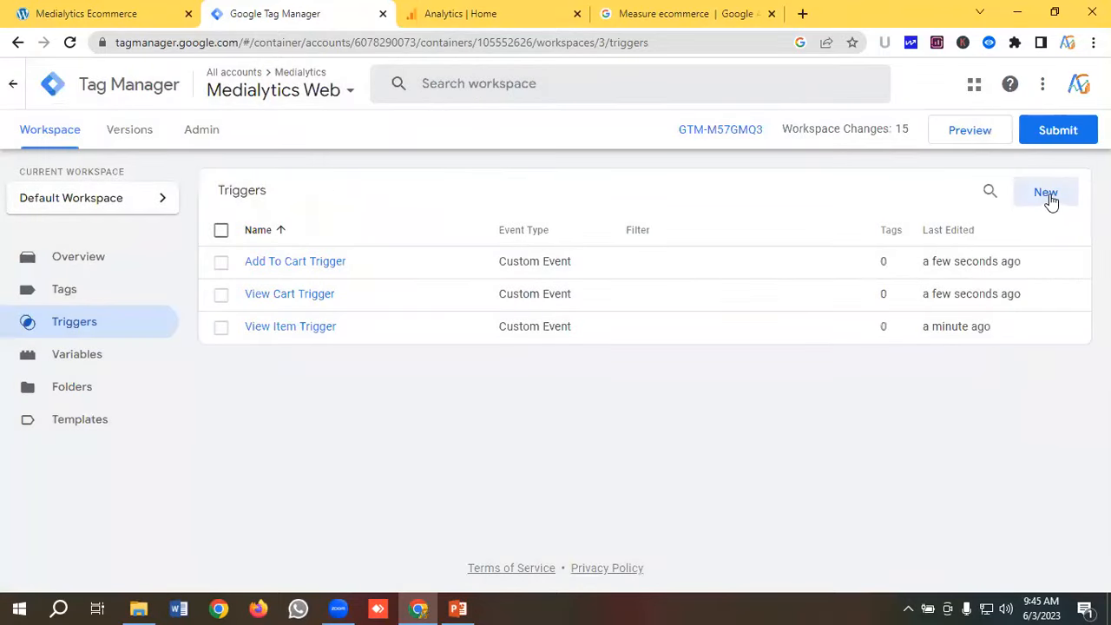
# Step: Create another new trigger in the workspace and name it Checkout Trigger
pyautogui.click(1047, 194)
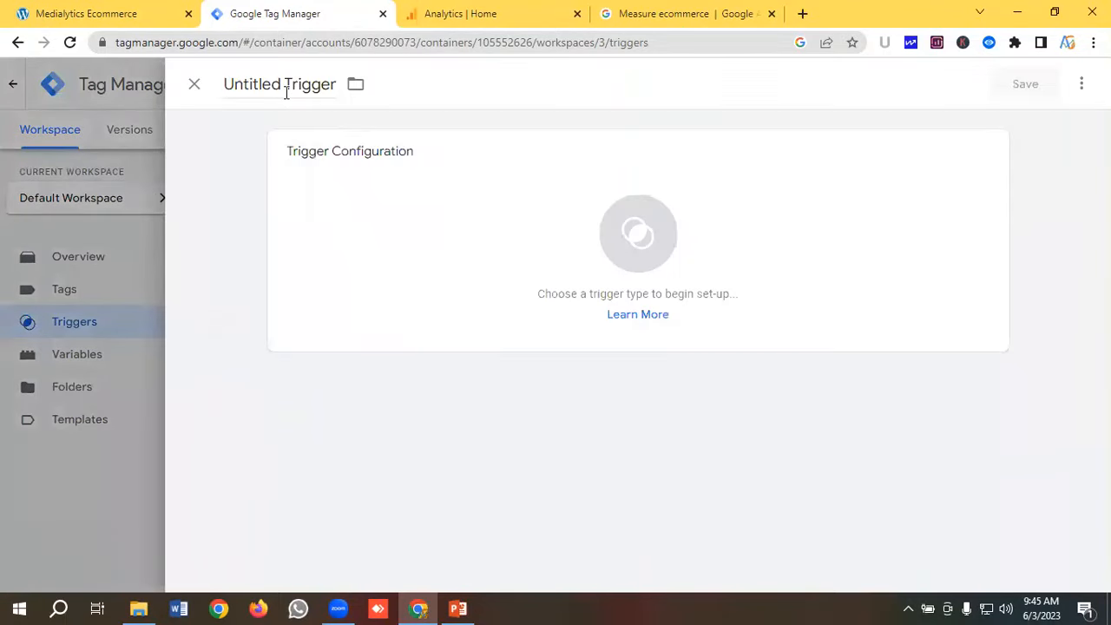
pyautogui.click(285, 92)
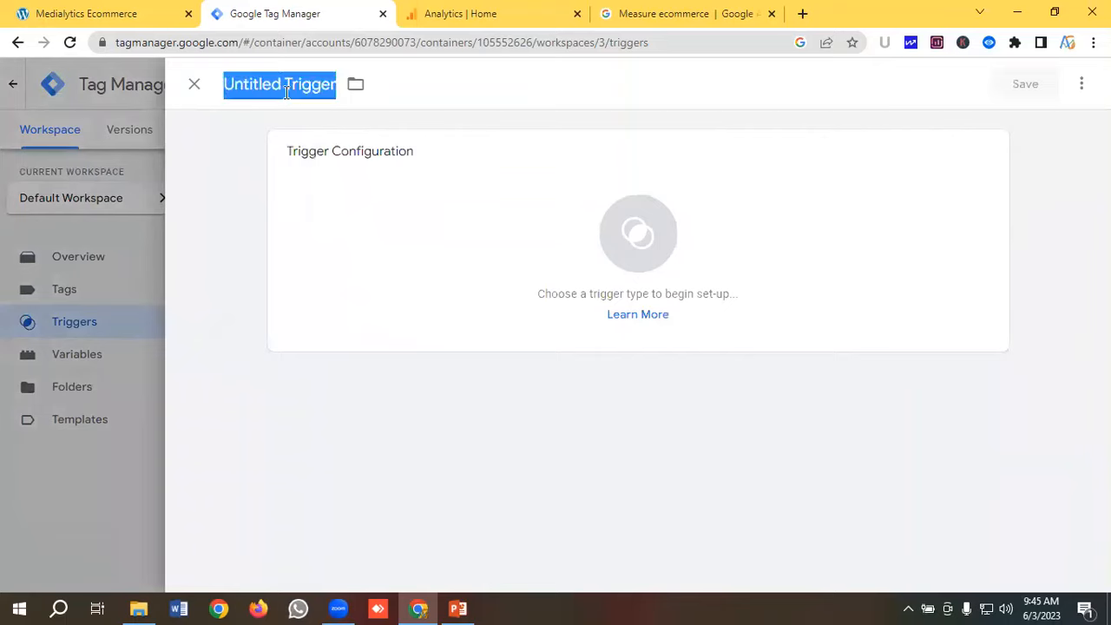
pyautogui.press('BackSpace')
pyautogui.write('Chec')
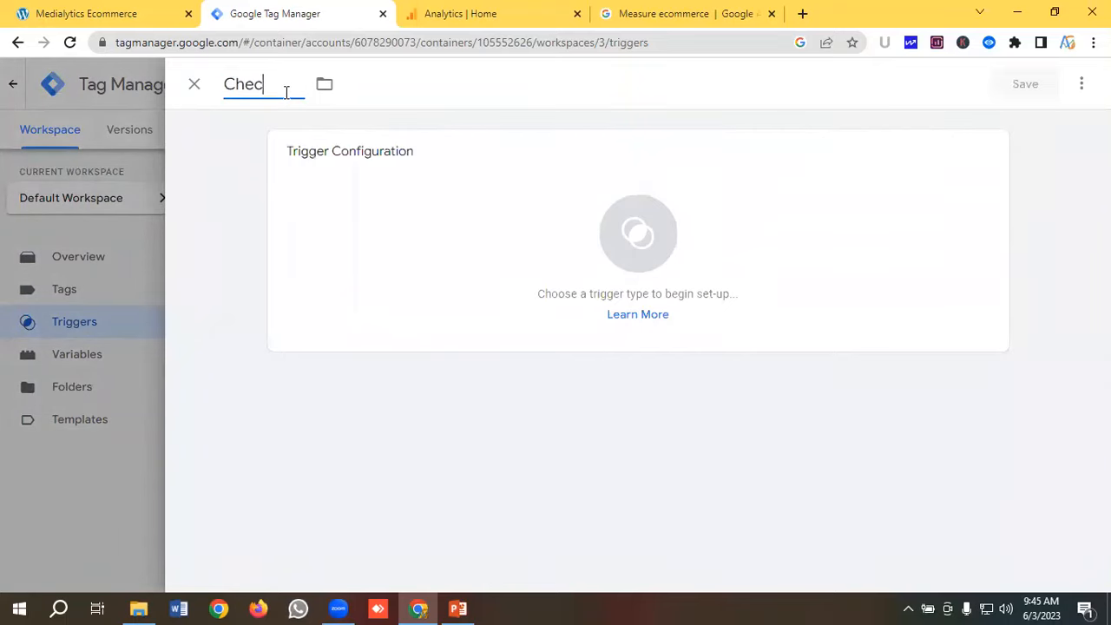
pyautogui.write('kout Trigger')
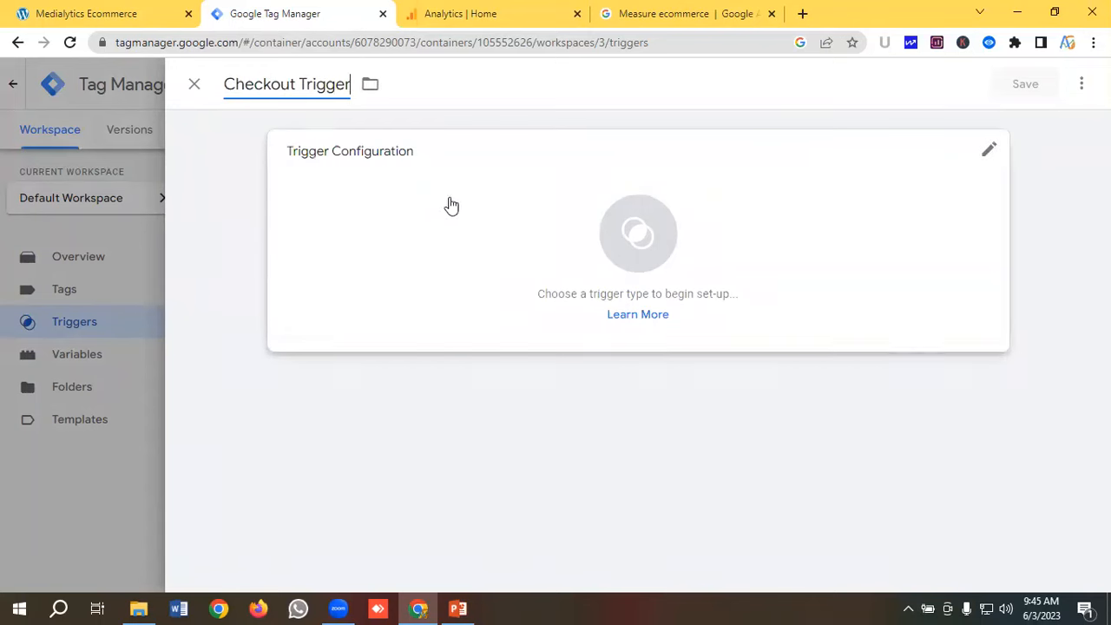
# Step: Choose Custom Event as the trigger type for Checkout Trigger and start editing its event name
pyautogui.click(630, 218)
pyautogui.scroll(-3, 782, 234)
pyautogui.scroll(-3, 787, 235)
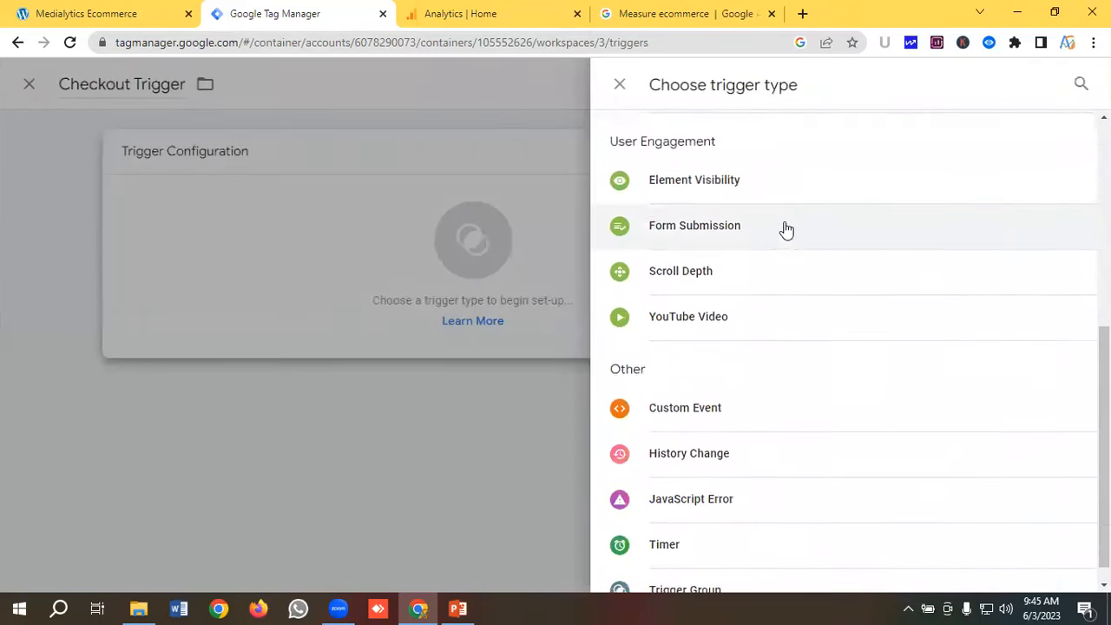
pyautogui.click(732, 373)
pyautogui.click(390, 322)
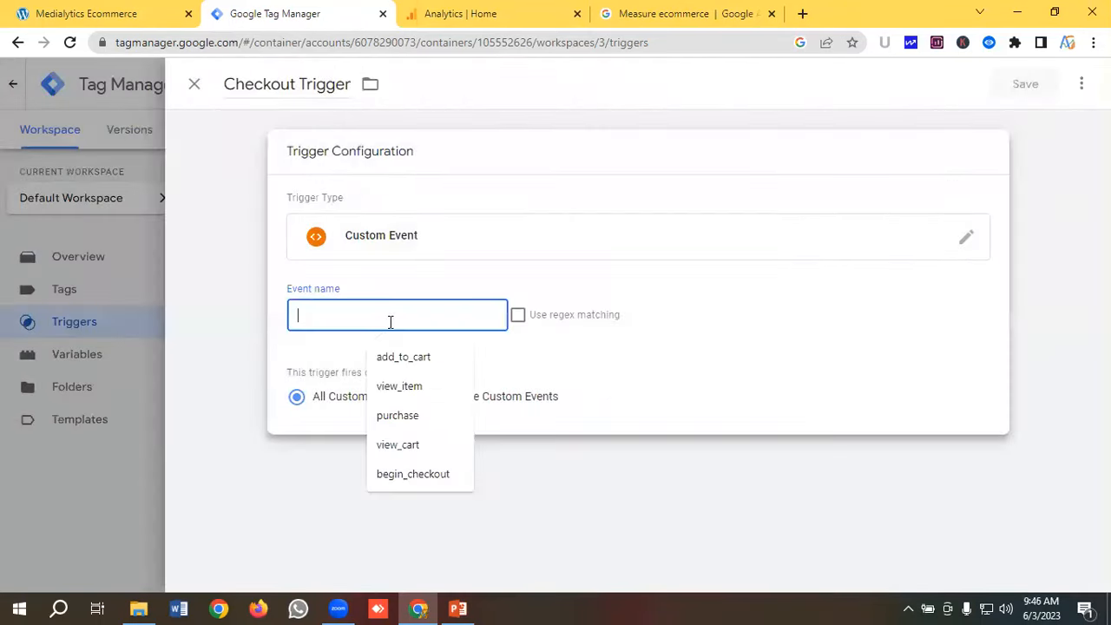
# Step: In Google's ecommerce guide, open the tag configuration under Initiate the checkout process and copy its event name begin_checkout
pyautogui.click(662, 12)
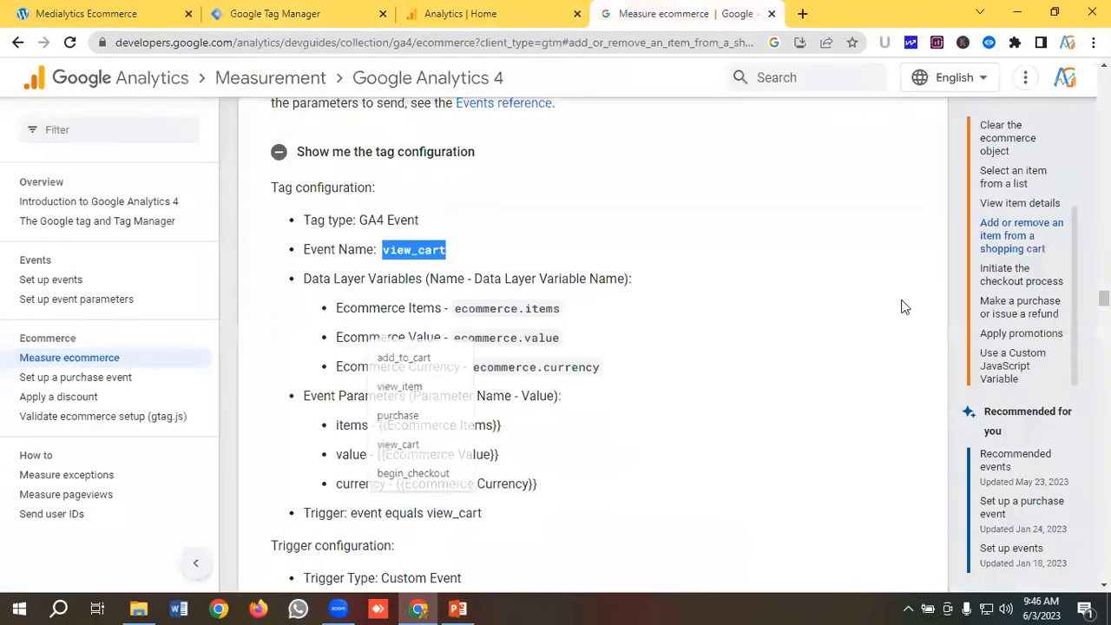
pyautogui.click(1016, 280)
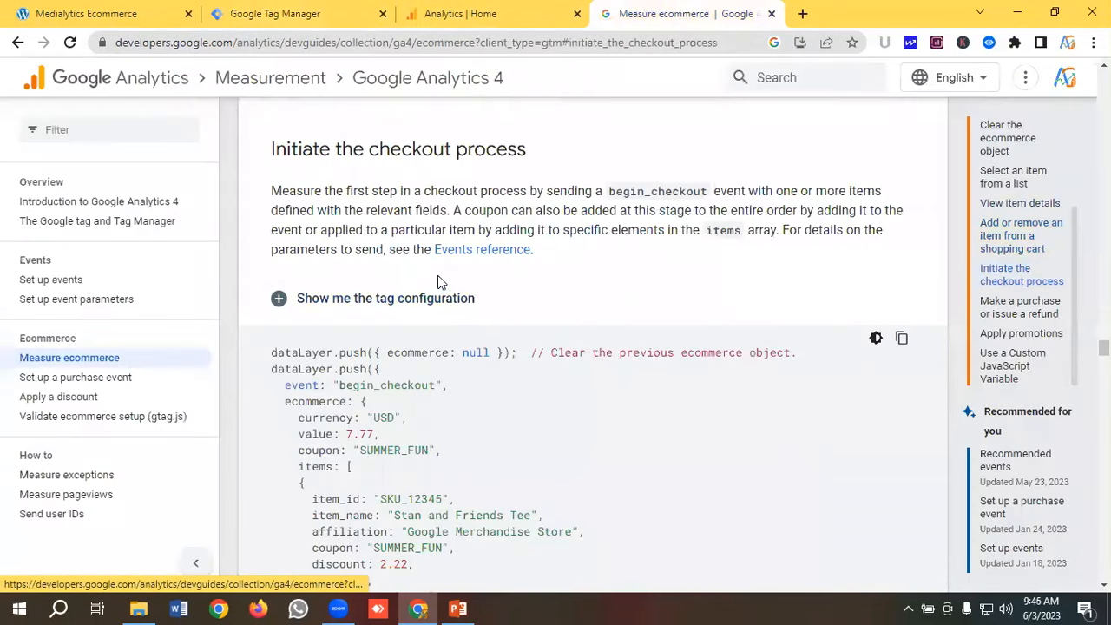
pyautogui.click(409, 298)
pyautogui.scroll(-2, 489, 273)
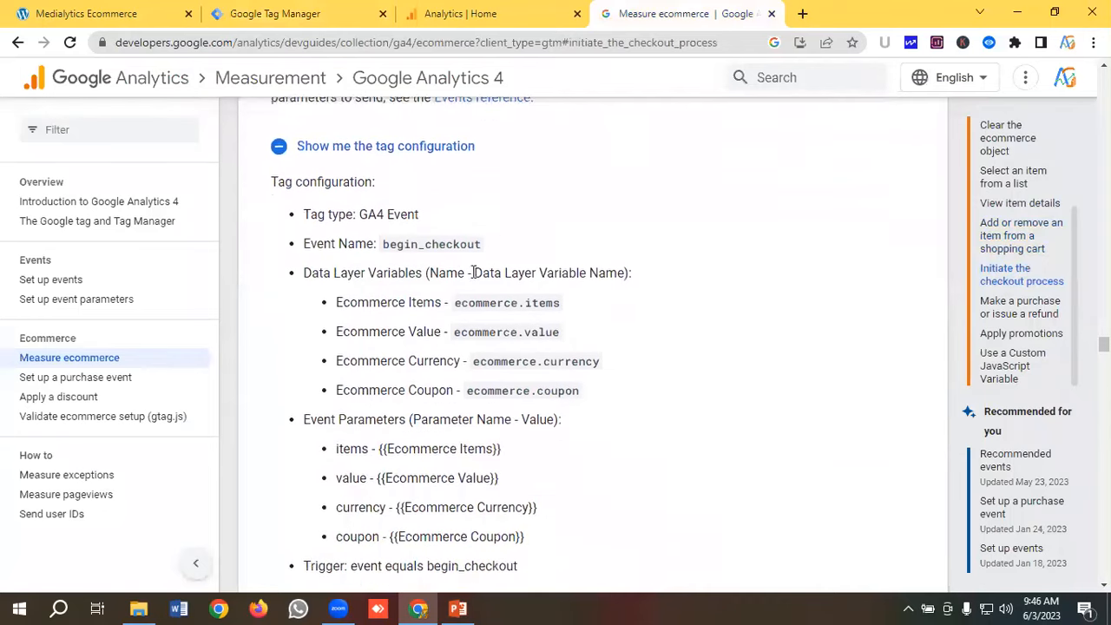
pyautogui.moveTo(384, 233); pyautogui.dragTo(486, 246)
pyautogui.rightClick(460, 238)
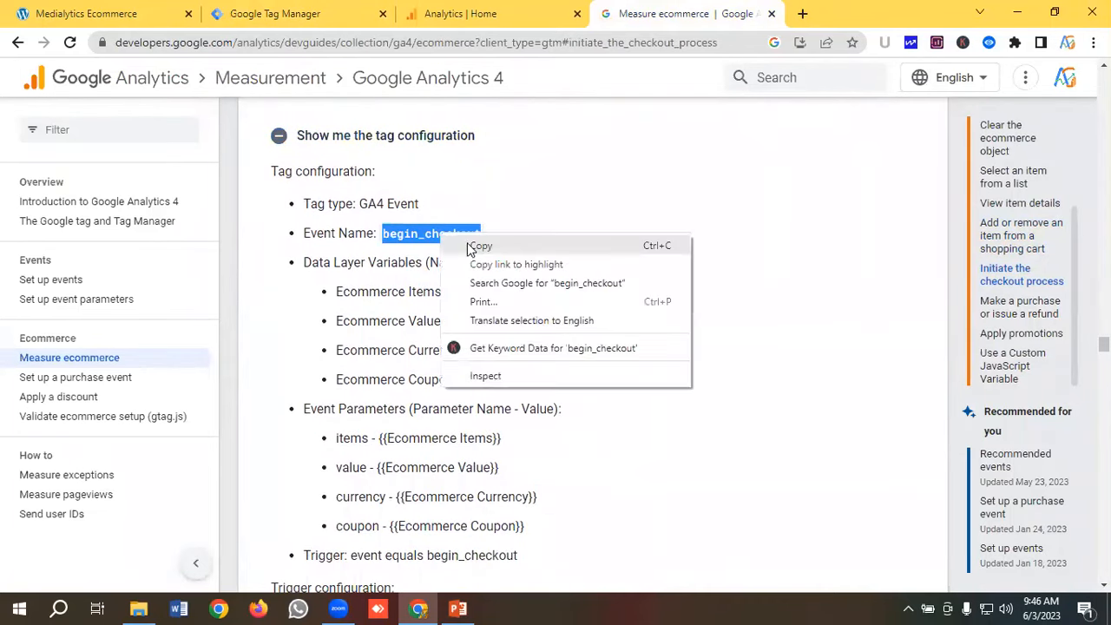
pyautogui.click(473, 247)
# Step: Back in Tag Manager, set the Checkout Trigger's event name to the copied begin_checkout and save the trigger
pyautogui.click(261, 13)
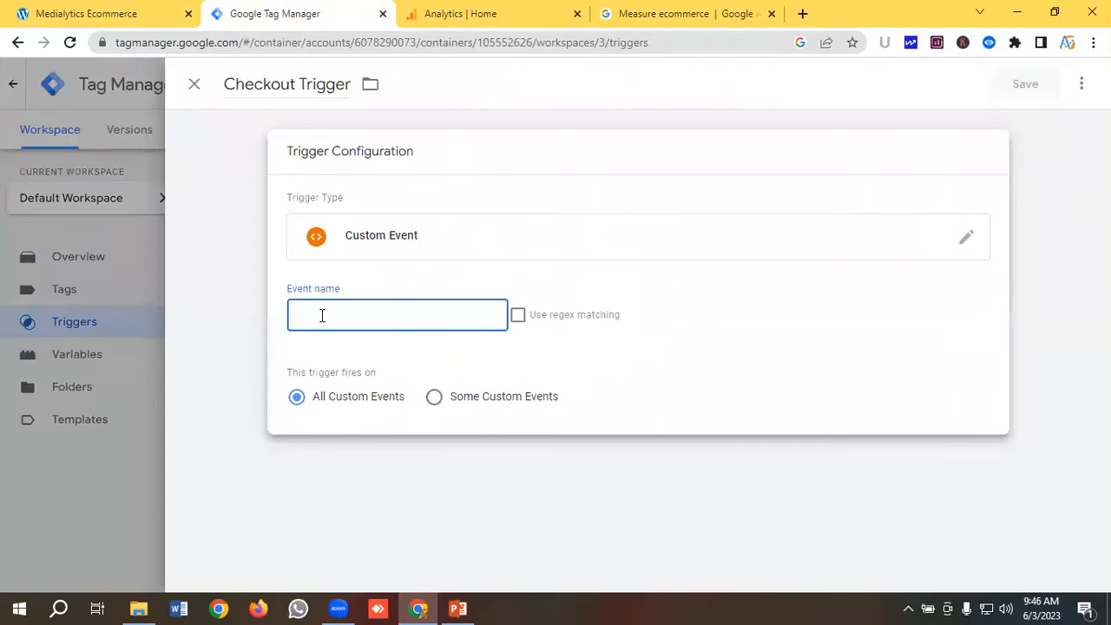
pyautogui.click(322, 315)
pyautogui.hotkey('ctrl', 'v')
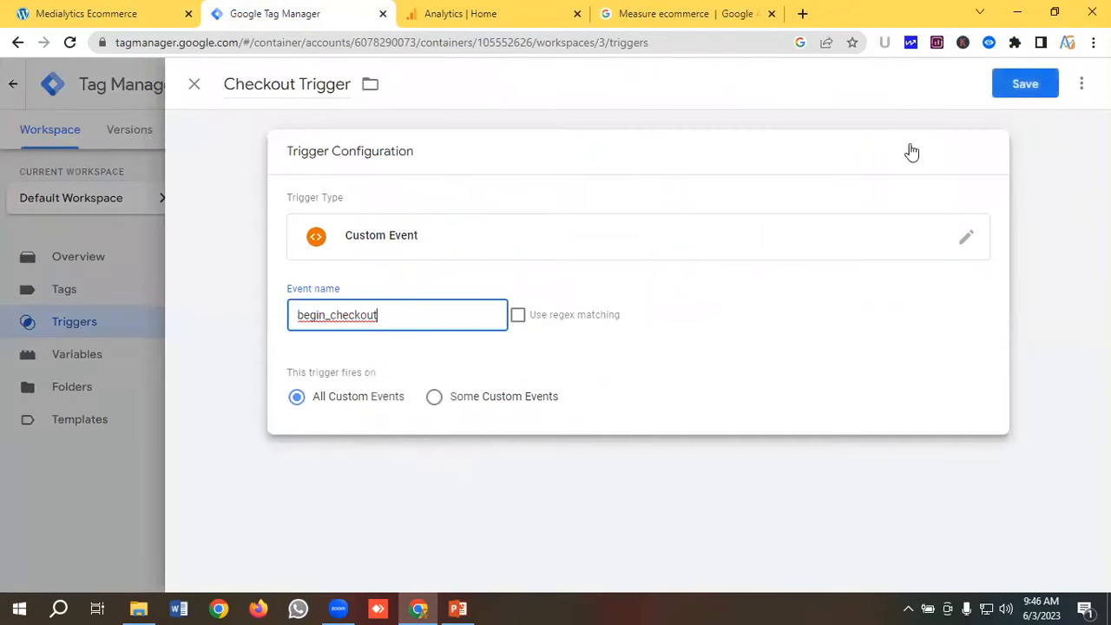
pyautogui.click(1026, 83)
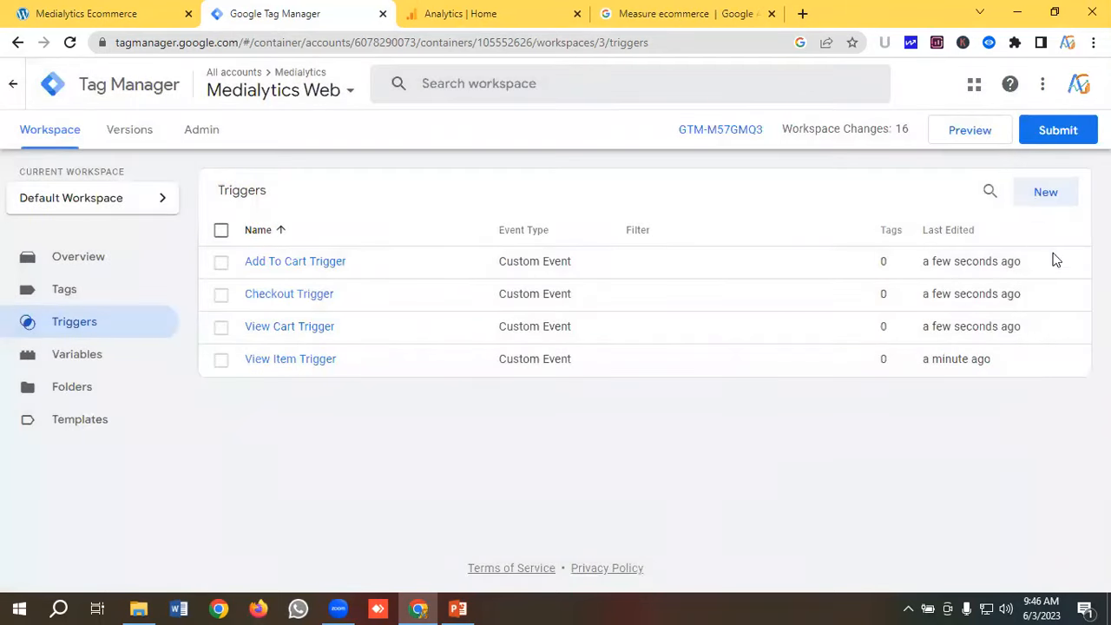
# Step: Create another new trigger in the workspace and name it Purchase Trigger
pyautogui.click(1048, 194)
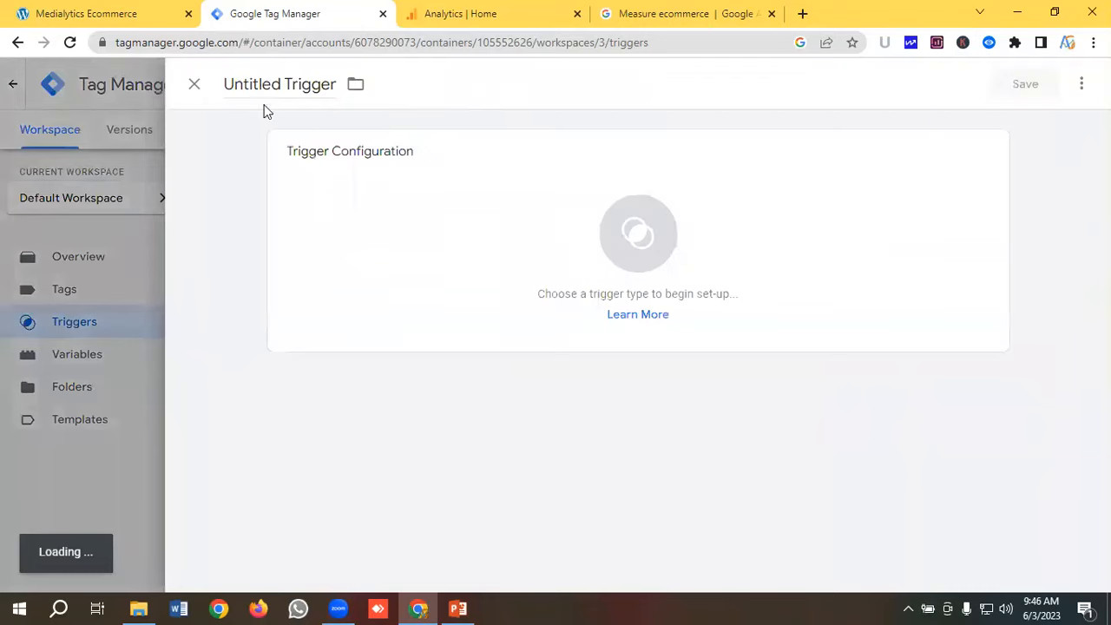
pyautogui.click(264, 87)
pyautogui.press('BackSpace')
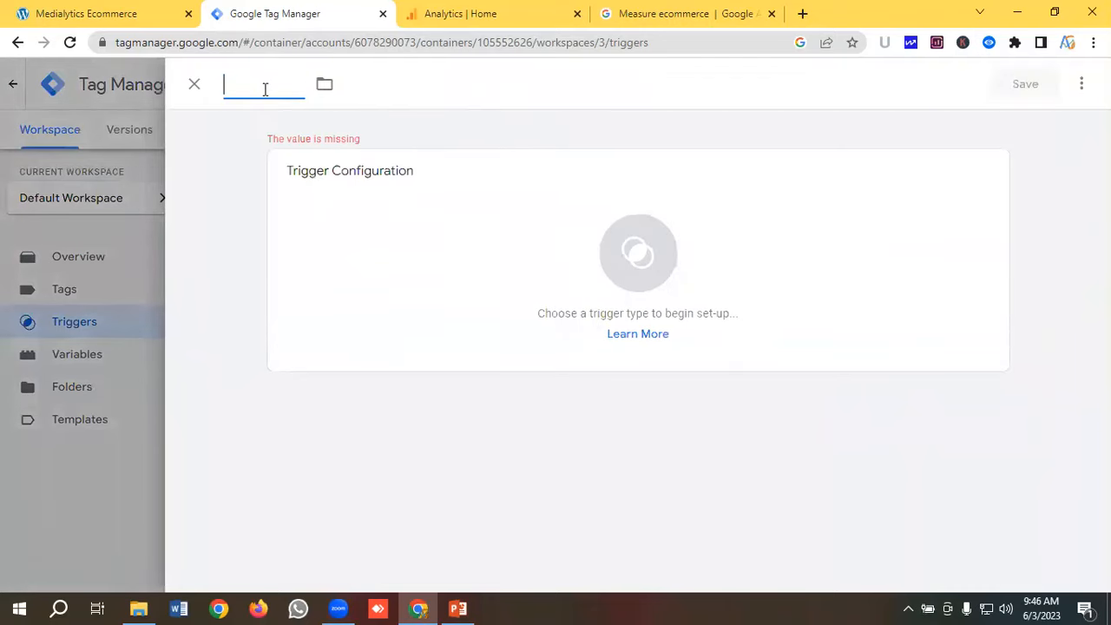
pyautogui.write('Purchase')
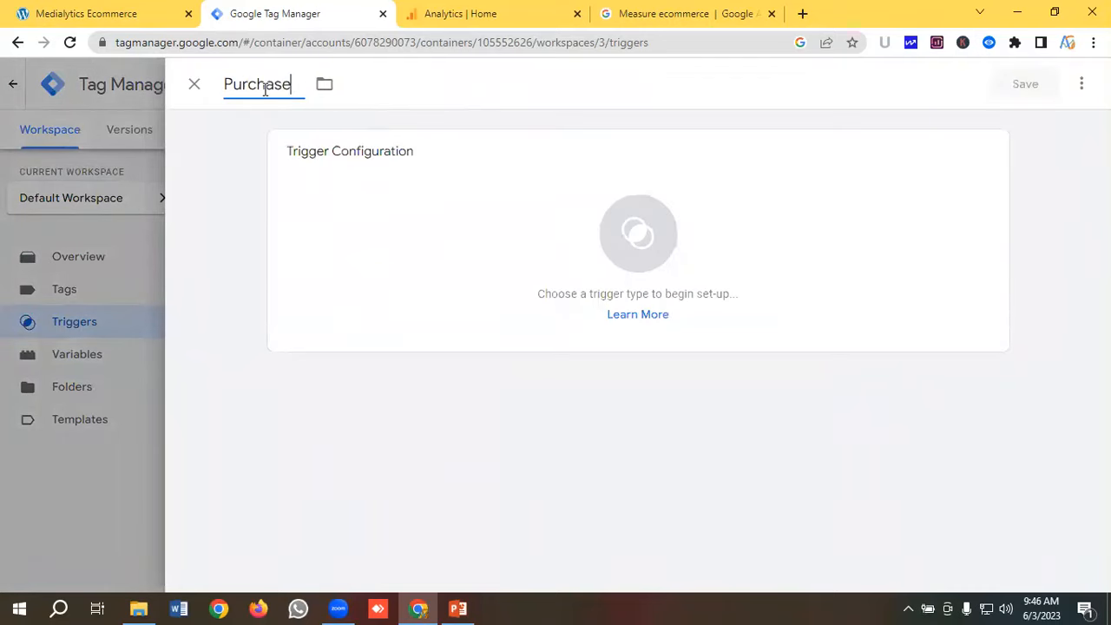
pyautogui.write(' Trigger')
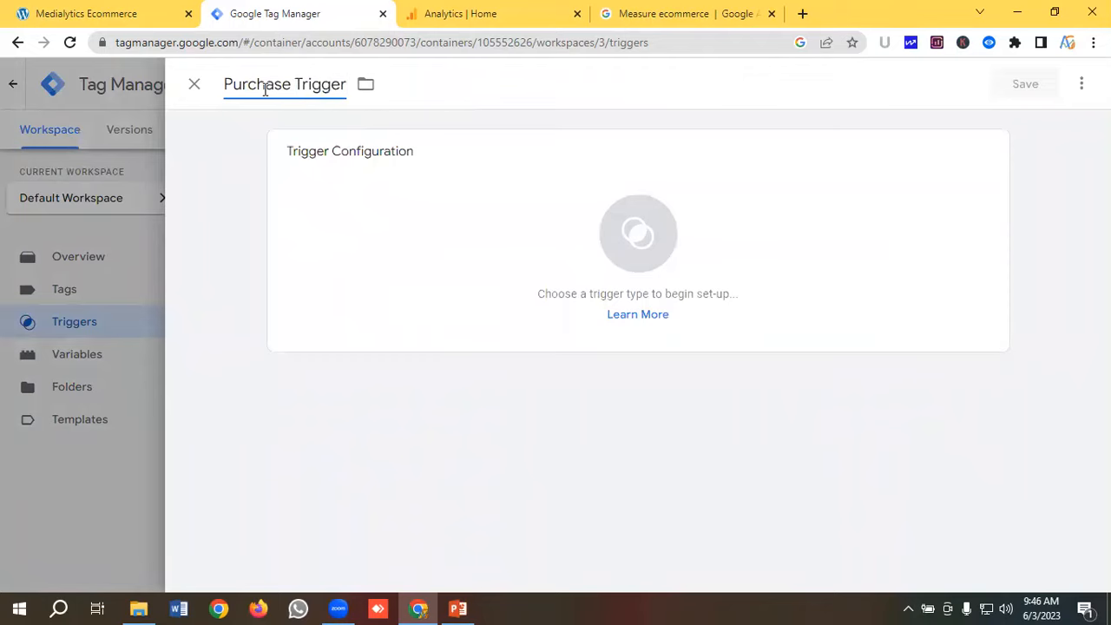
# Step: Choose Custom Event as the trigger type for Purchase Trigger and start editing its event name
pyautogui.click(629, 230)
pyautogui.scroll(-5, 735, 246)
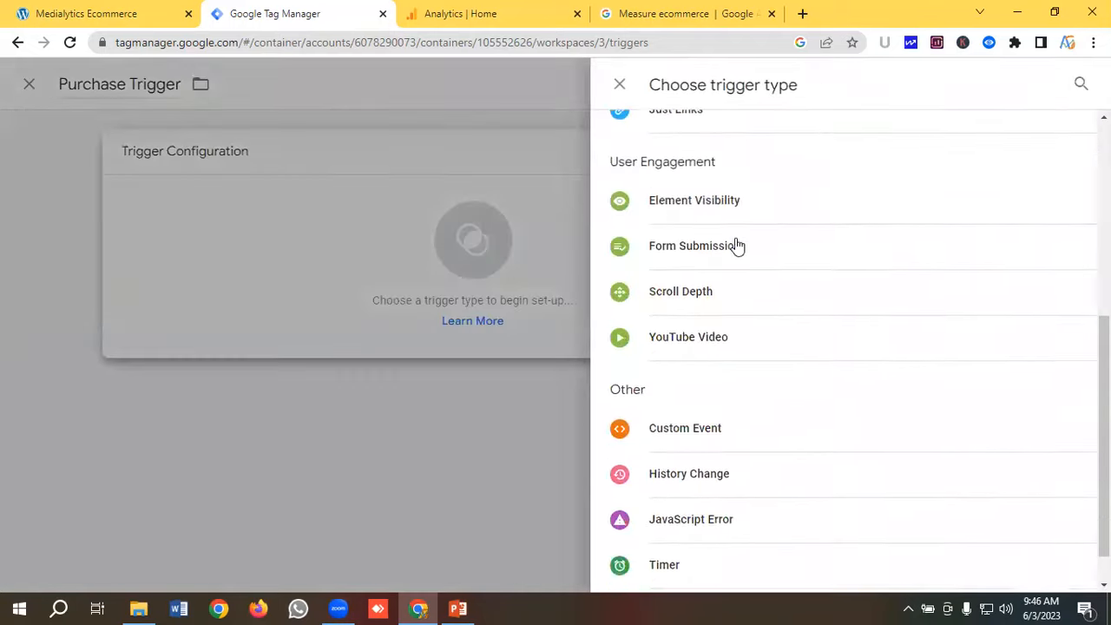
pyautogui.click(707, 372)
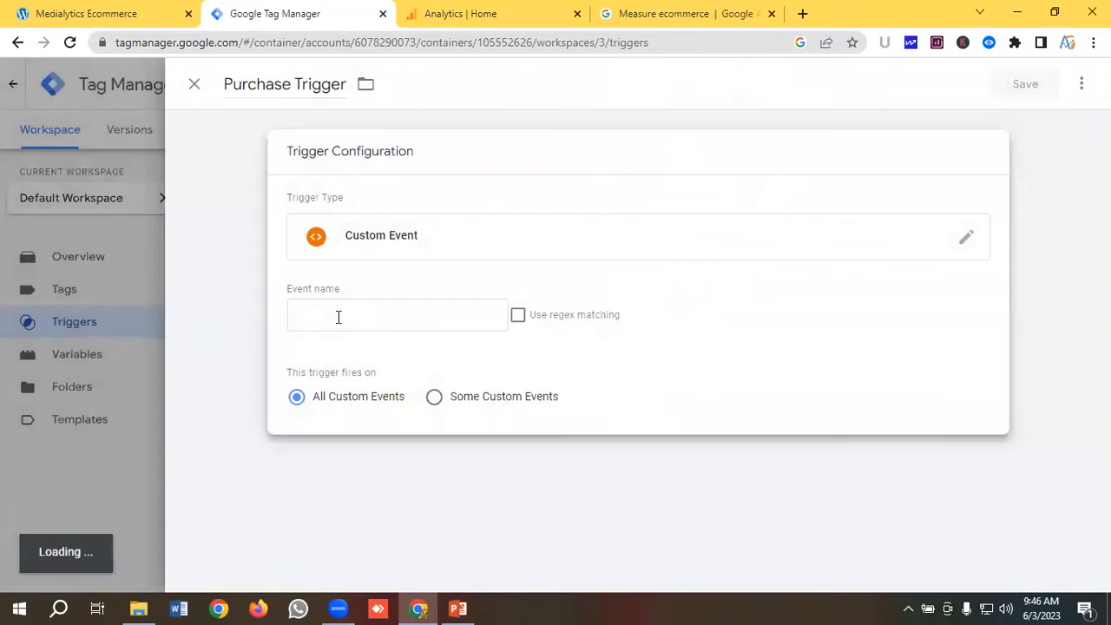
pyautogui.click(339, 317)
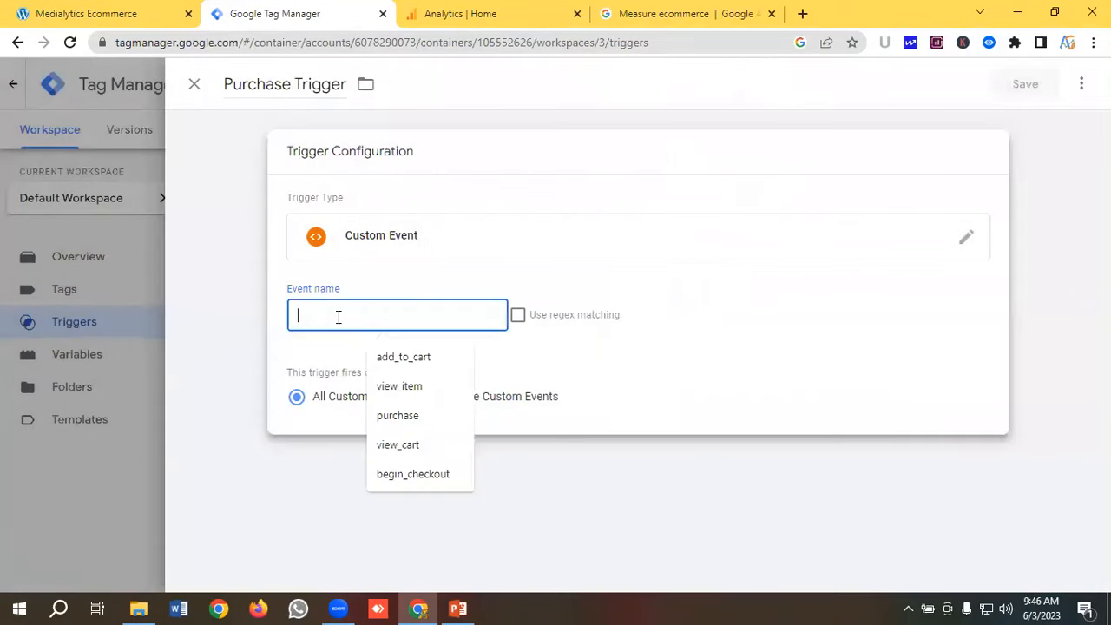
# Step: In Google's ecommerce guide, go to the Make a purchase or issue a refund section and copy its event name purchase
pyautogui.click(643, 13)
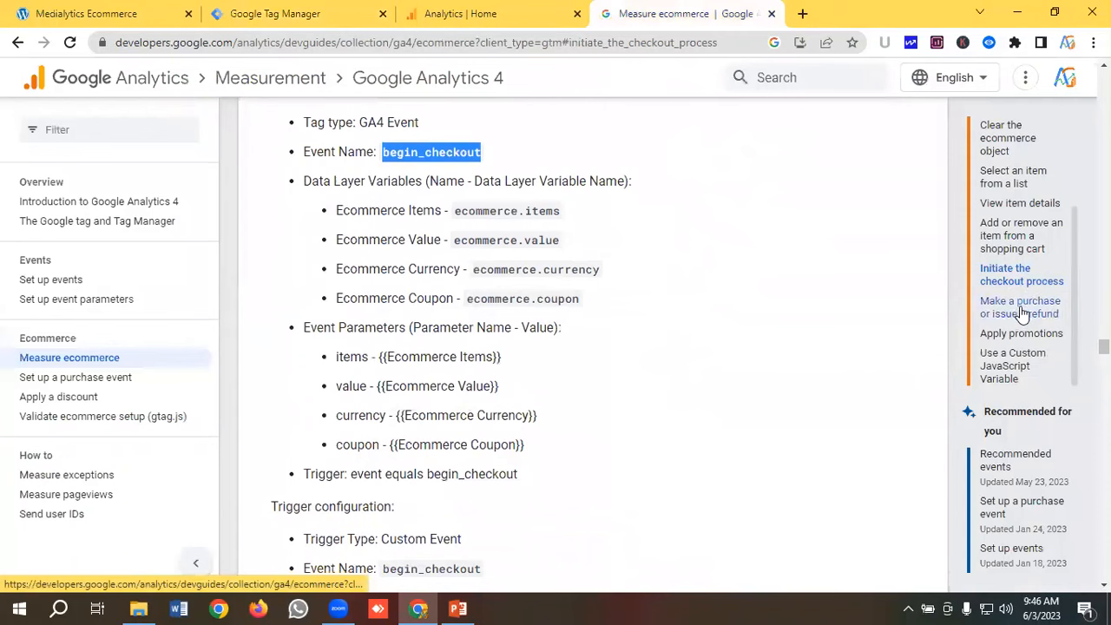
pyautogui.click(1021, 315)
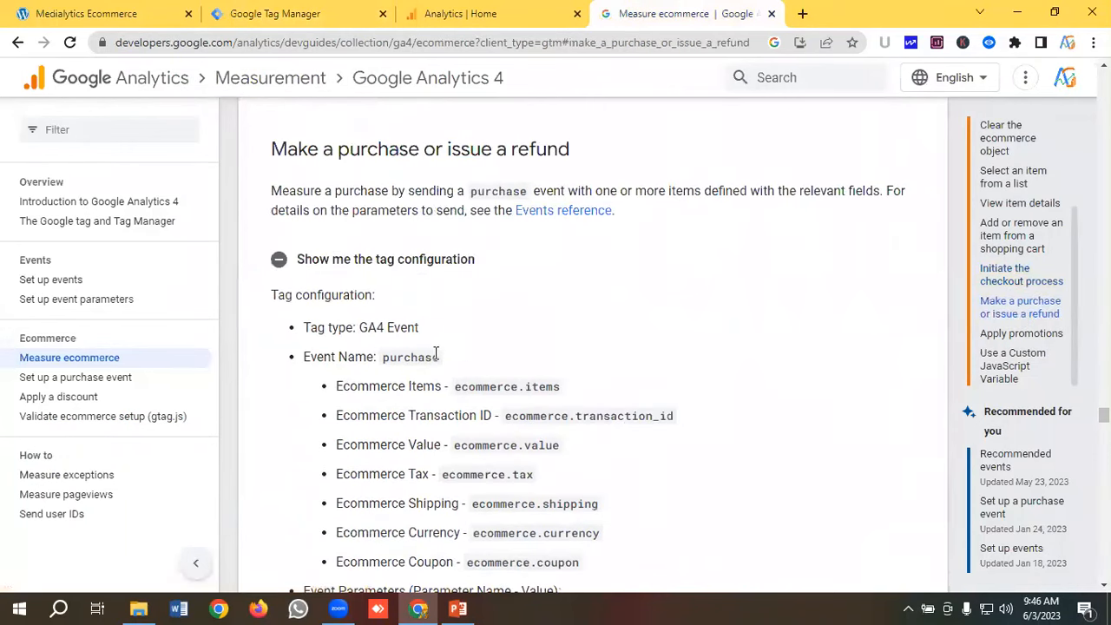
pyautogui.scroll(-2, 408, 323)
pyautogui.doubleClick(402, 275)
pyautogui.rightClick(401, 272)
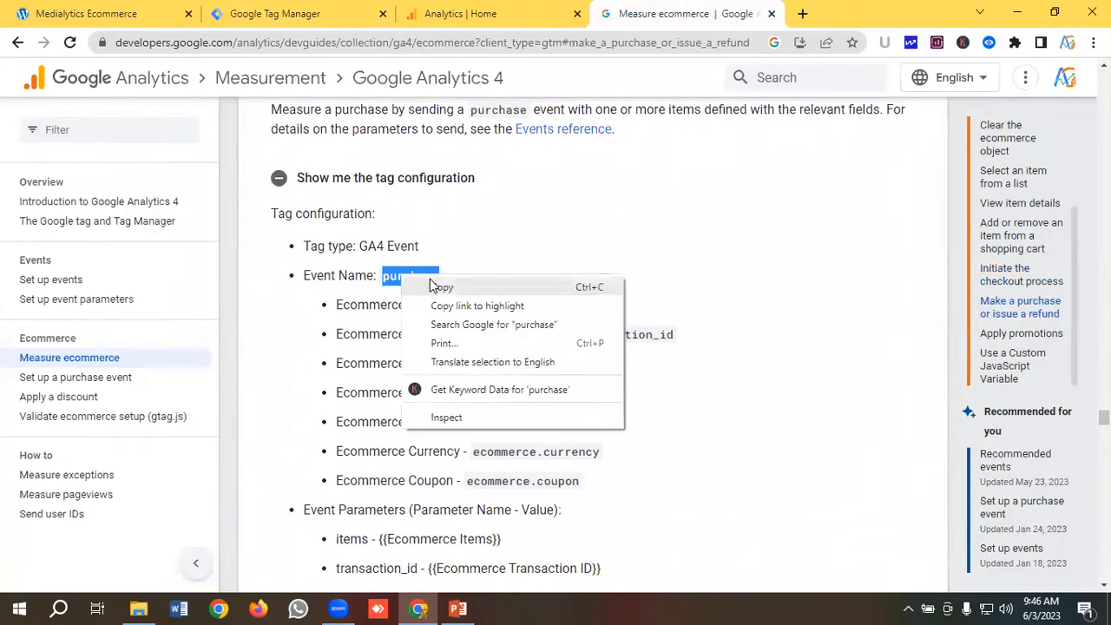
pyautogui.click(434, 283)
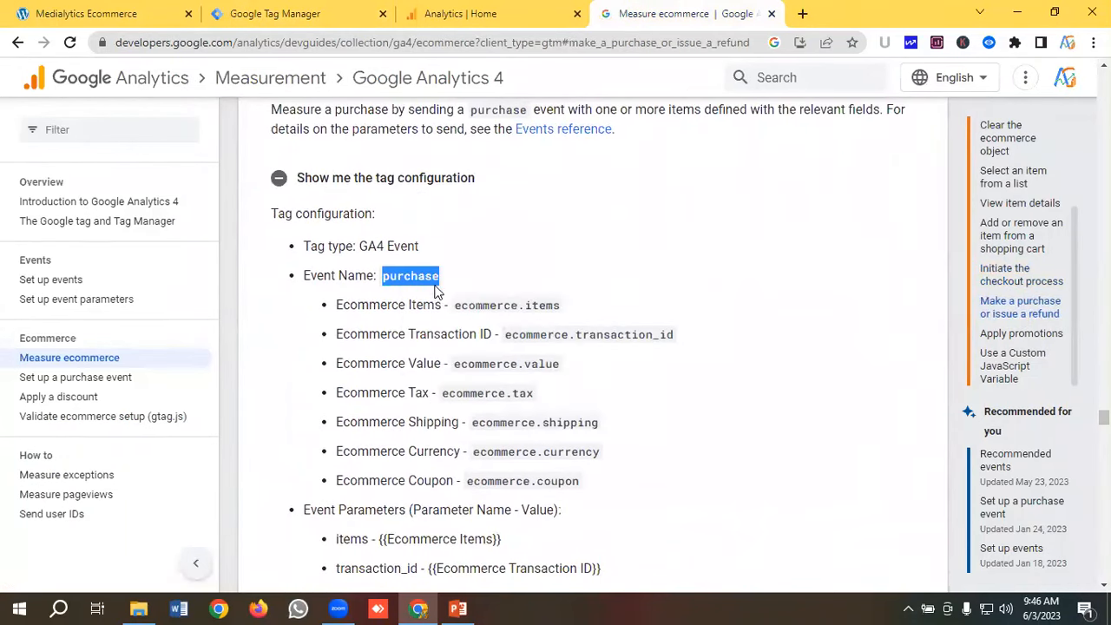
# Step: Back in Tag Manager, set the Purchase Trigger's event name to the copied purchase and save the trigger
pyautogui.click(272, 14)
pyautogui.click(323, 312)
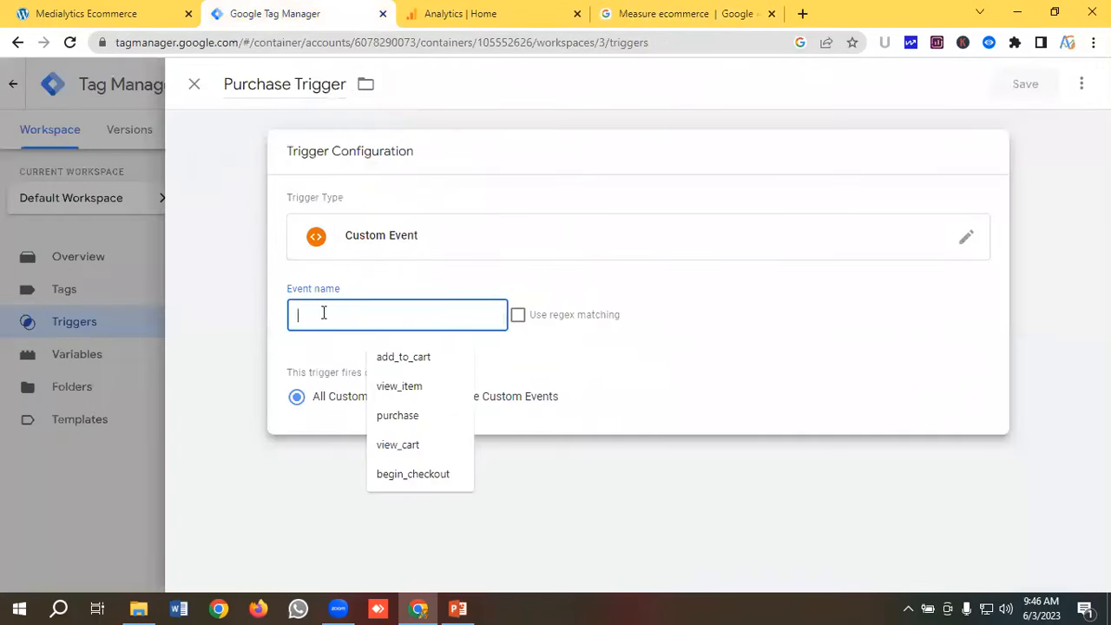
pyautogui.hotkey('ctrl', 'v')
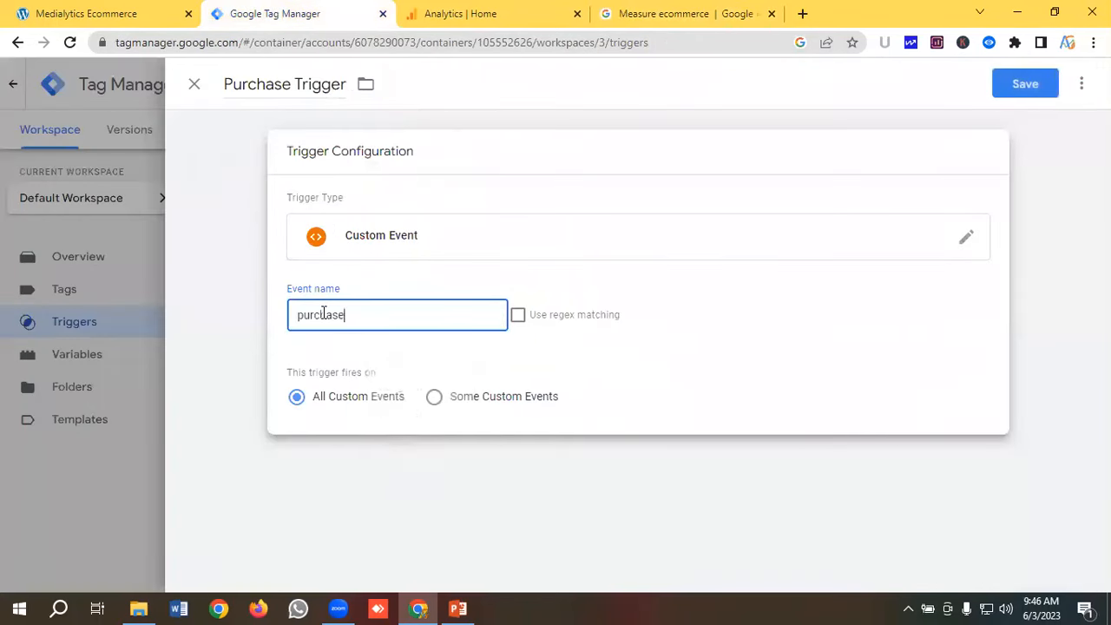
pyautogui.click(1024, 87)
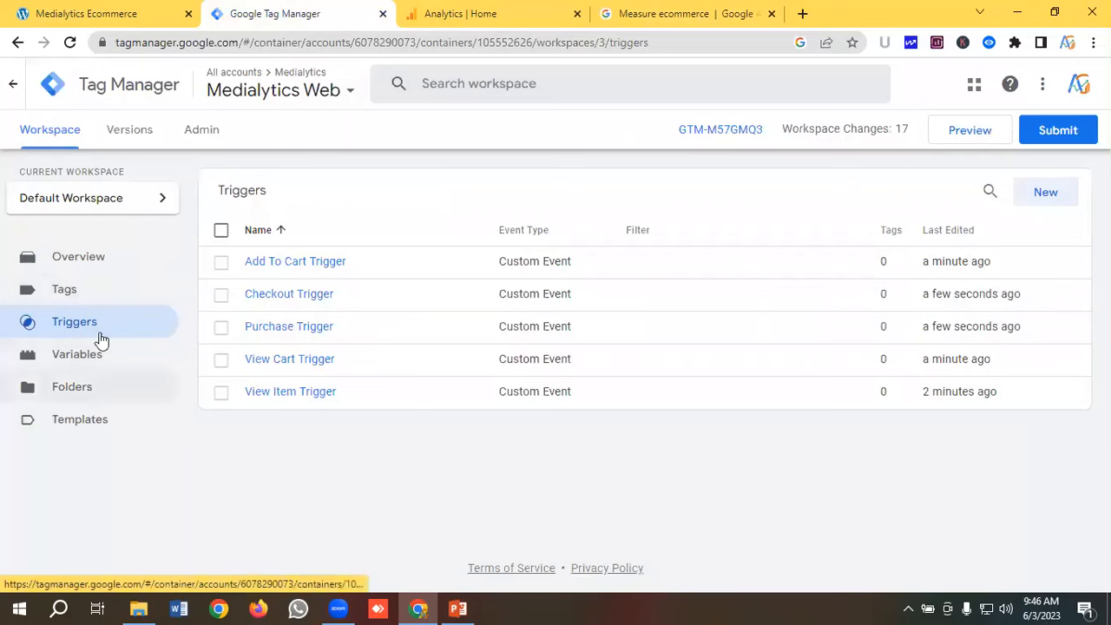
# Step: Go to the workspace's tags, create a new tag and name it GA4 Base Tag
pyautogui.click(78, 297)
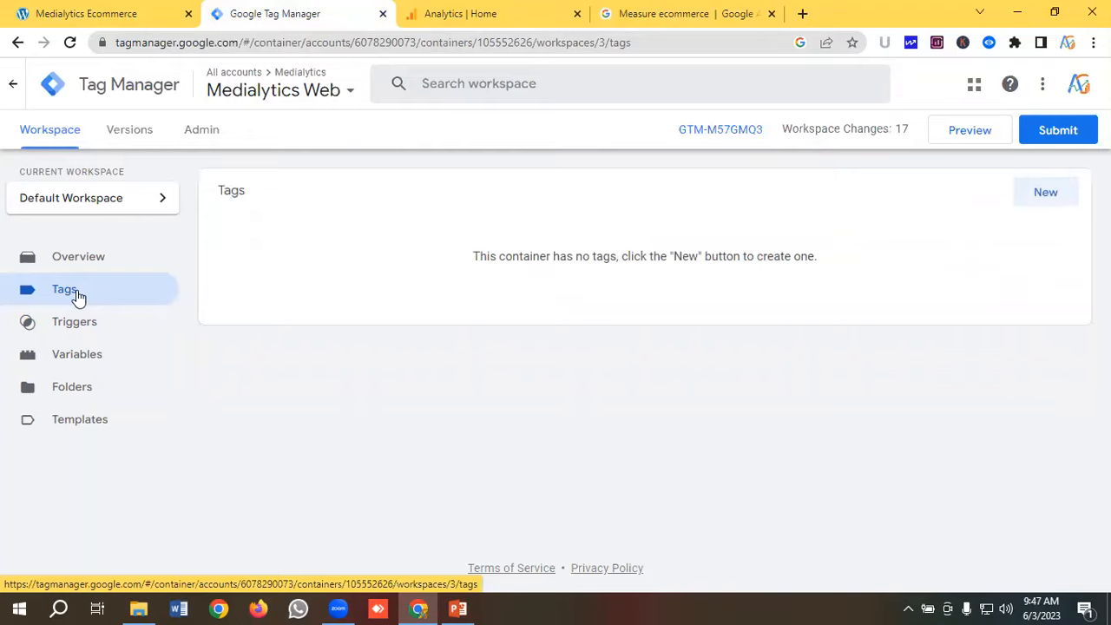
pyautogui.click(1044, 193)
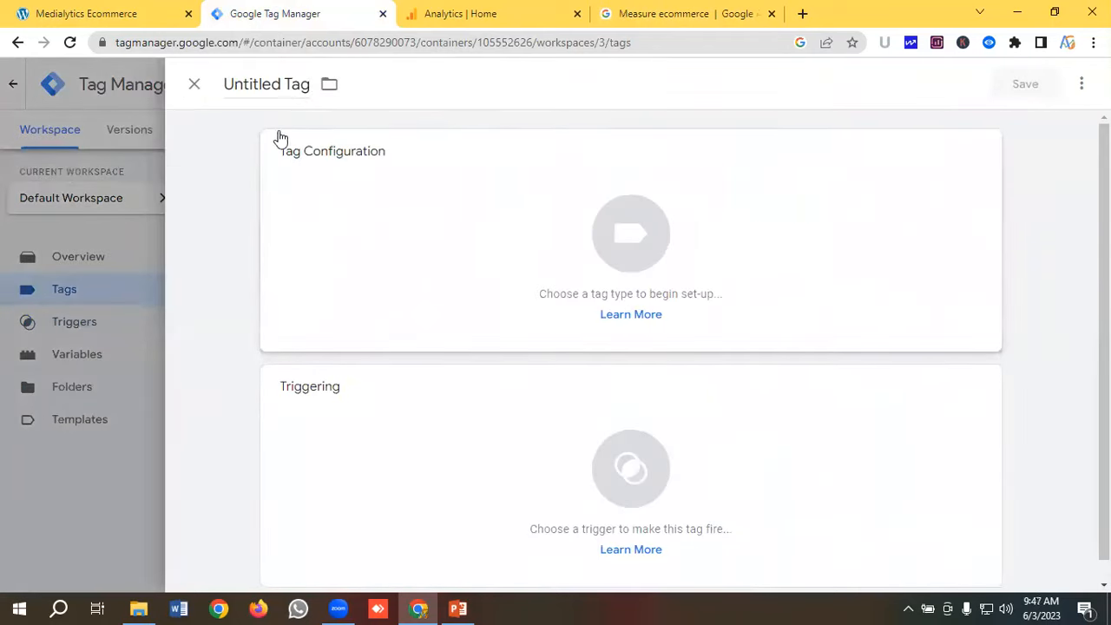
pyautogui.click(277, 89)
pyautogui.hotkey('ctrl', 'a')
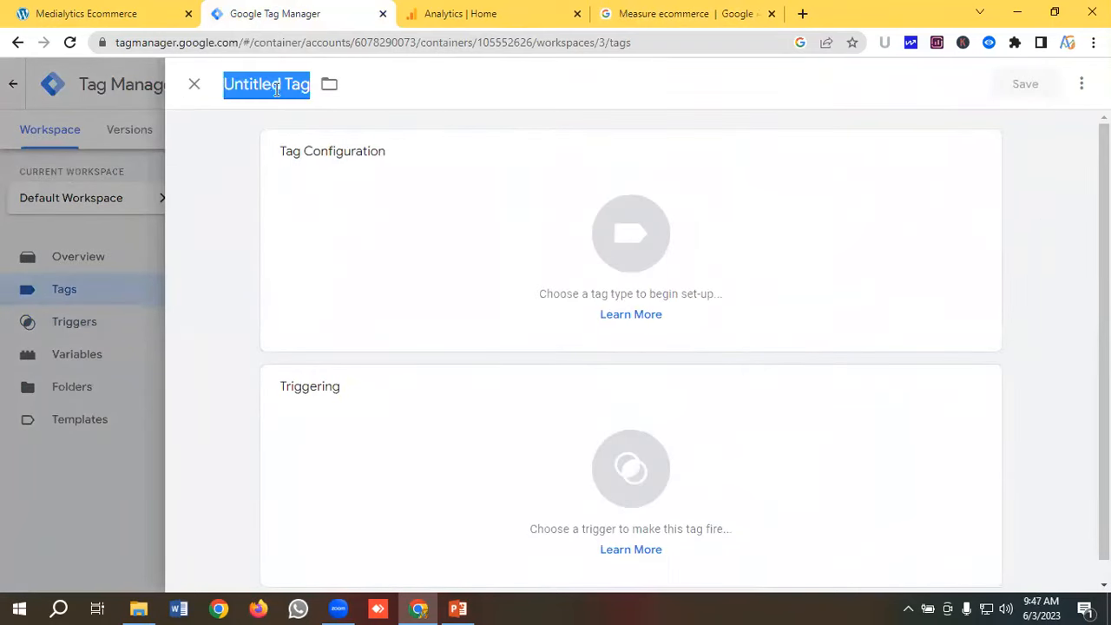
pyautogui.press('BackSpace')
pyautogui.write('GA4 ')
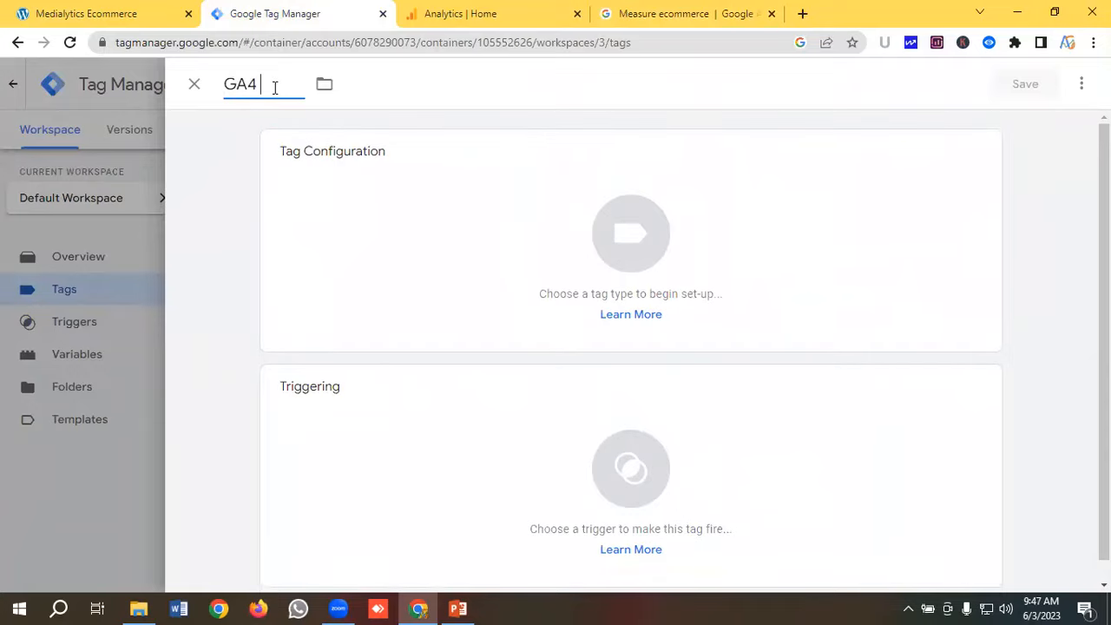
pyautogui.write('Base Tag')
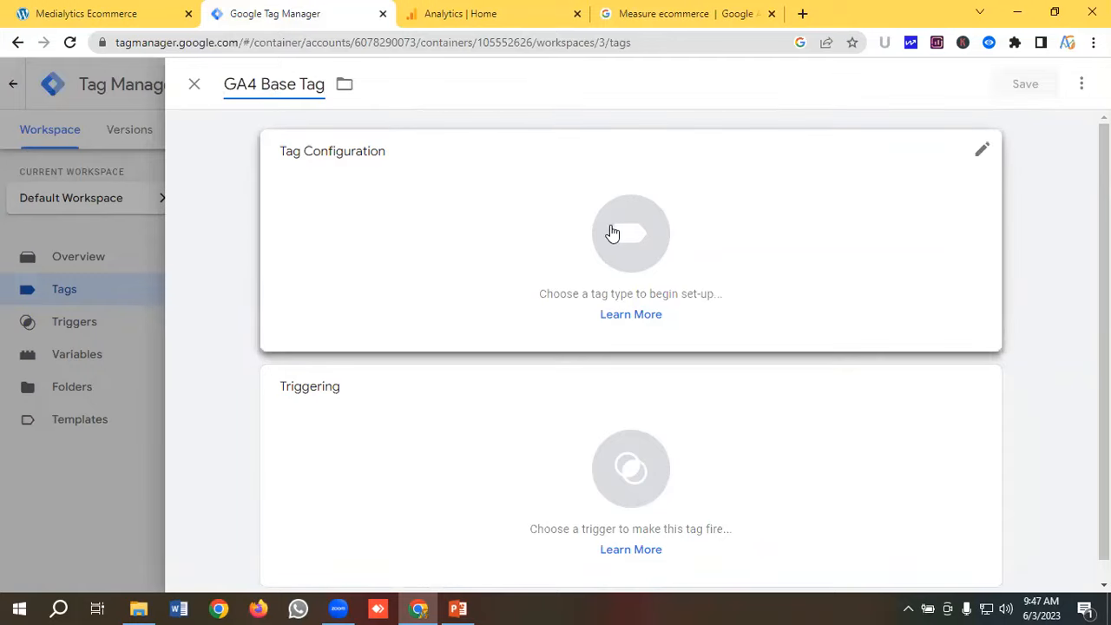
# Step: Choose Google Analytics: GA4 Configuration as the tag type for GA4 Base Tag and start editing its Measurement ID
pyautogui.click(614, 233)
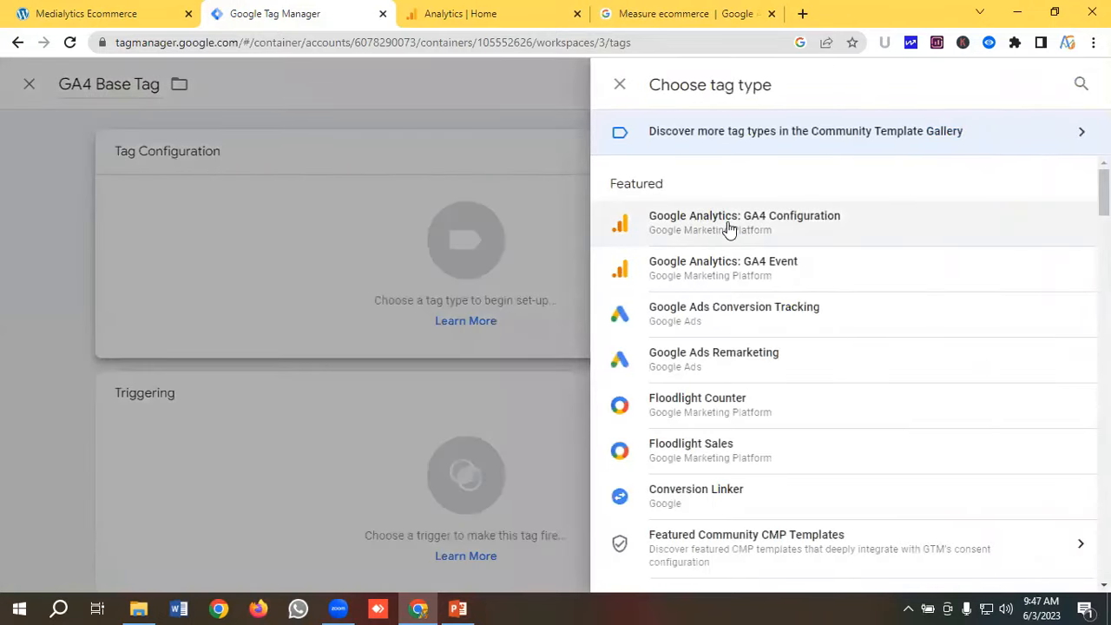
pyautogui.click(727, 227)
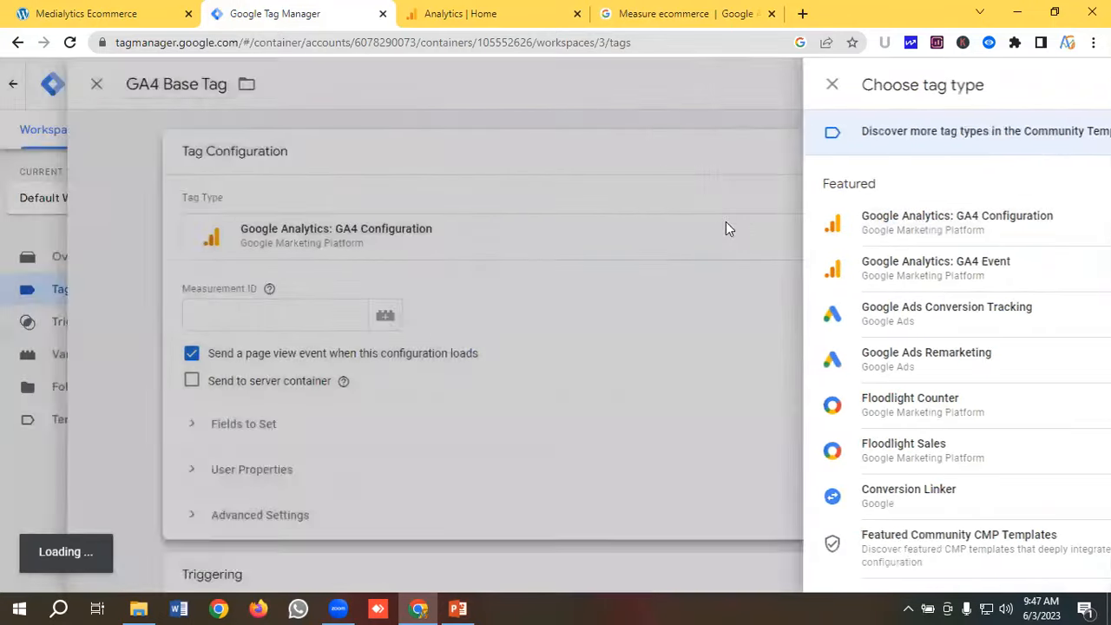
pyautogui.click(345, 320)
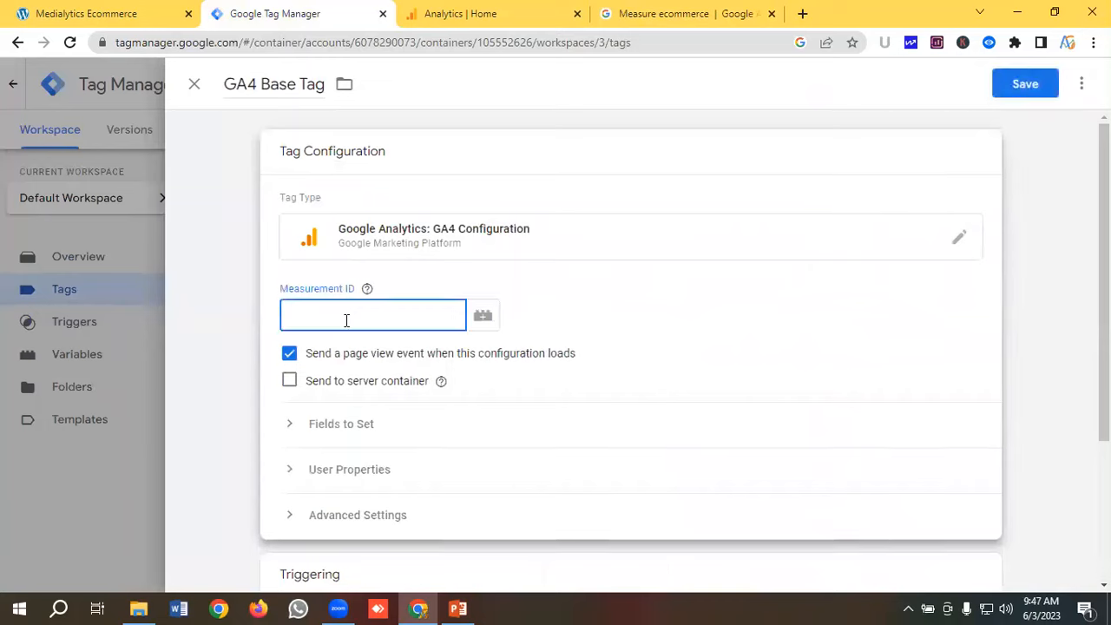
# Step: Switch to Google Analytics, open the Medialytics Ecommerce web data stream of the property and copy its Measurement ID
pyautogui.click(468, 13)
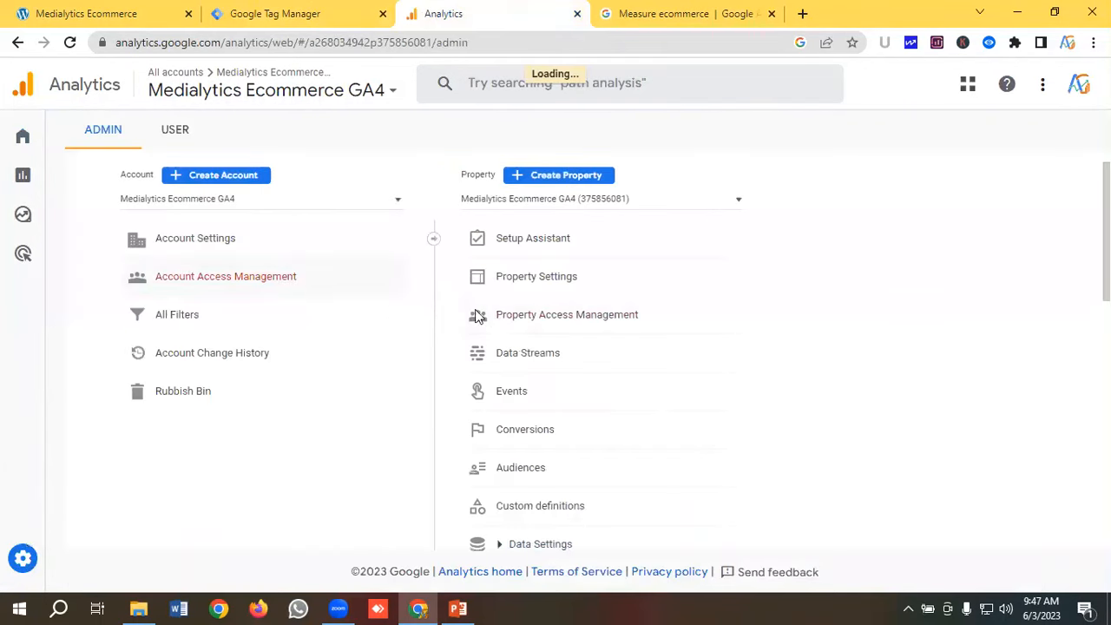
pyautogui.click(528, 361)
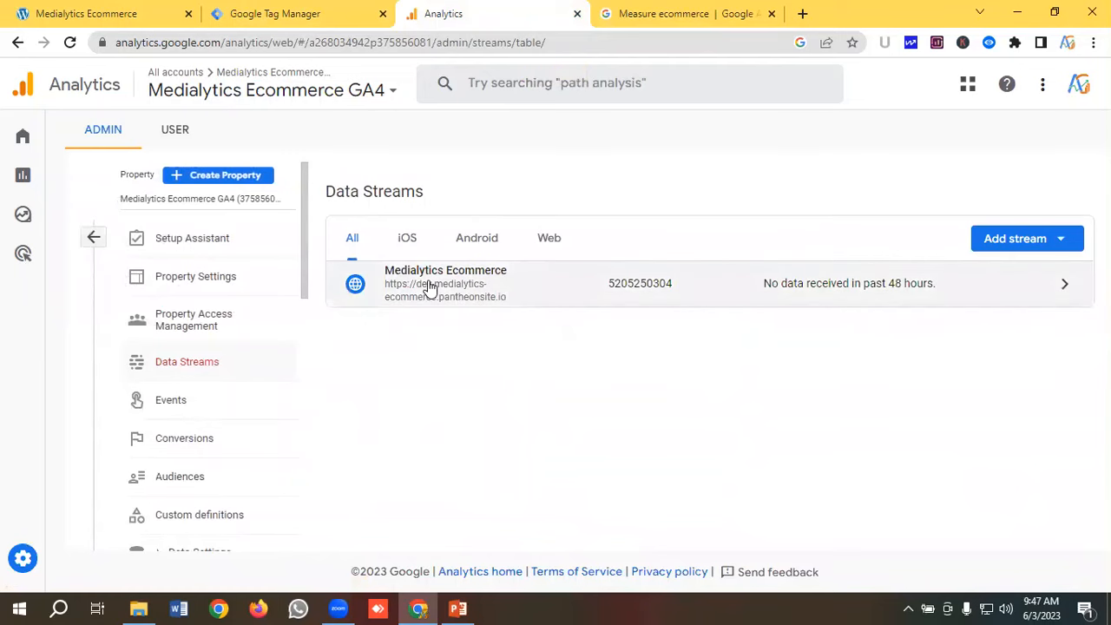
pyautogui.click(428, 289)
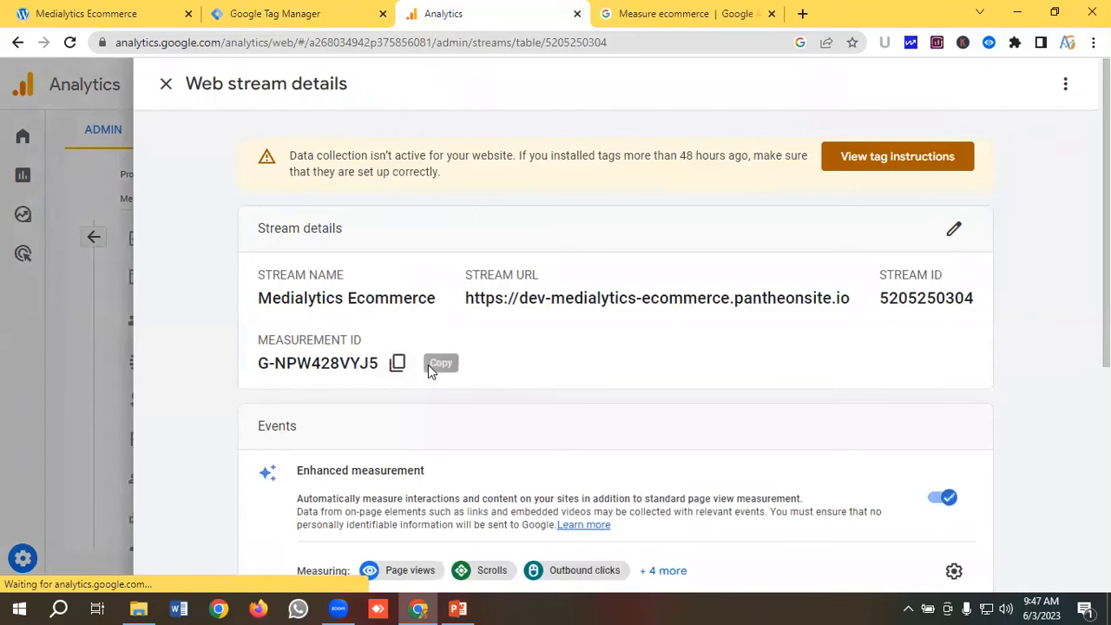
pyautogui.click(396, 365)
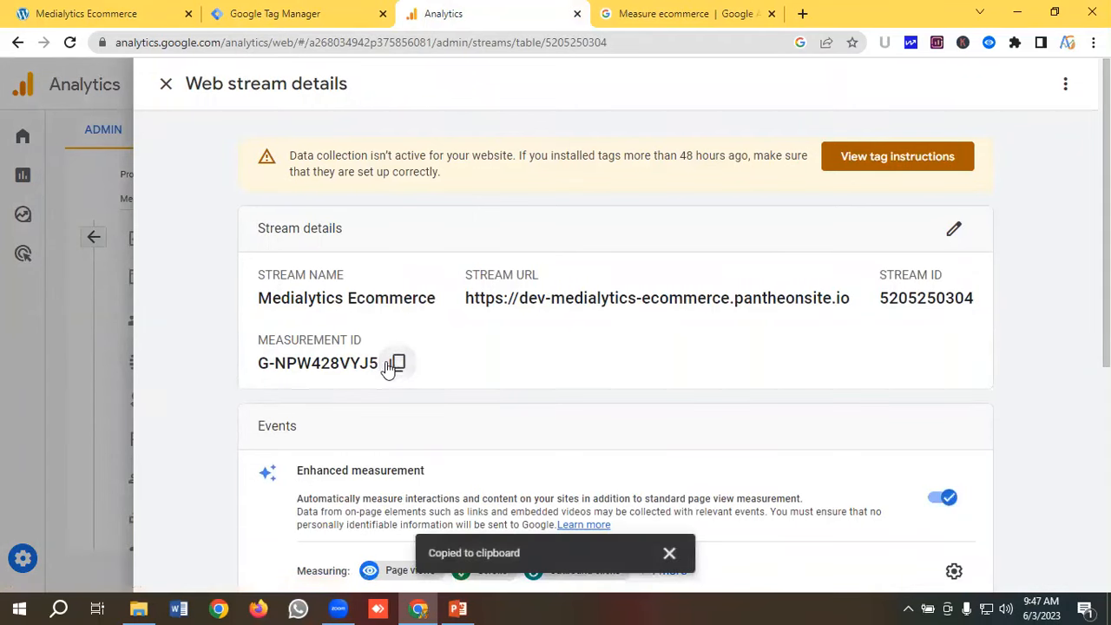
# Step: Return to Tag Manager and paste the copied Measurement ID into the GA4 Base Tag's configuration
pyautogui.click(291, 13)
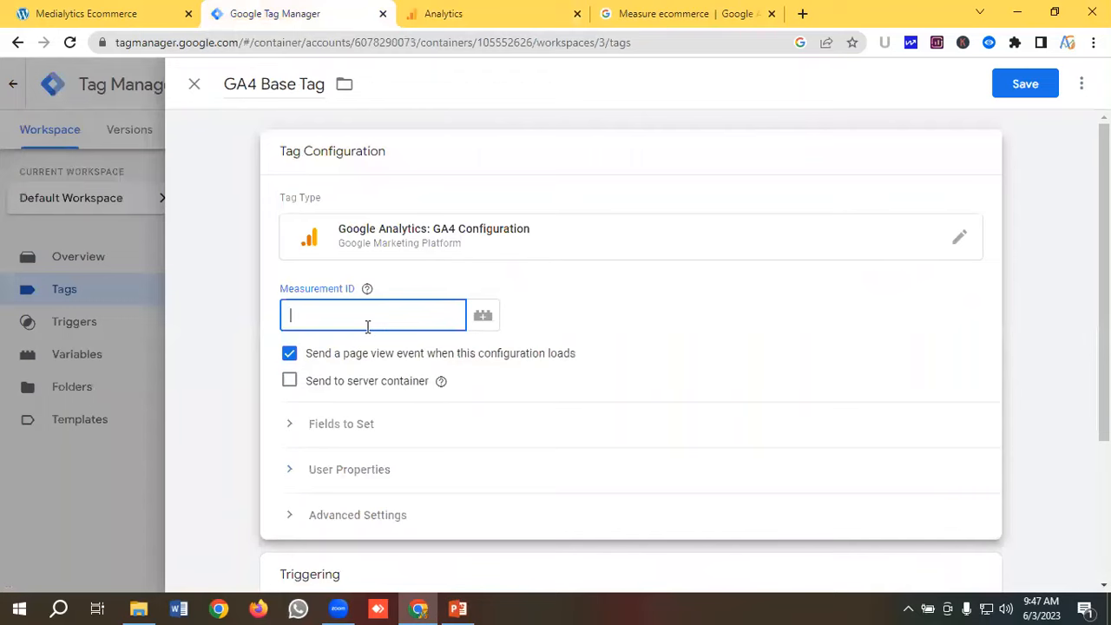
pyautogui.hotkey('ctrl', 'v')
pyautogui.scroll(-3, 434, 227)
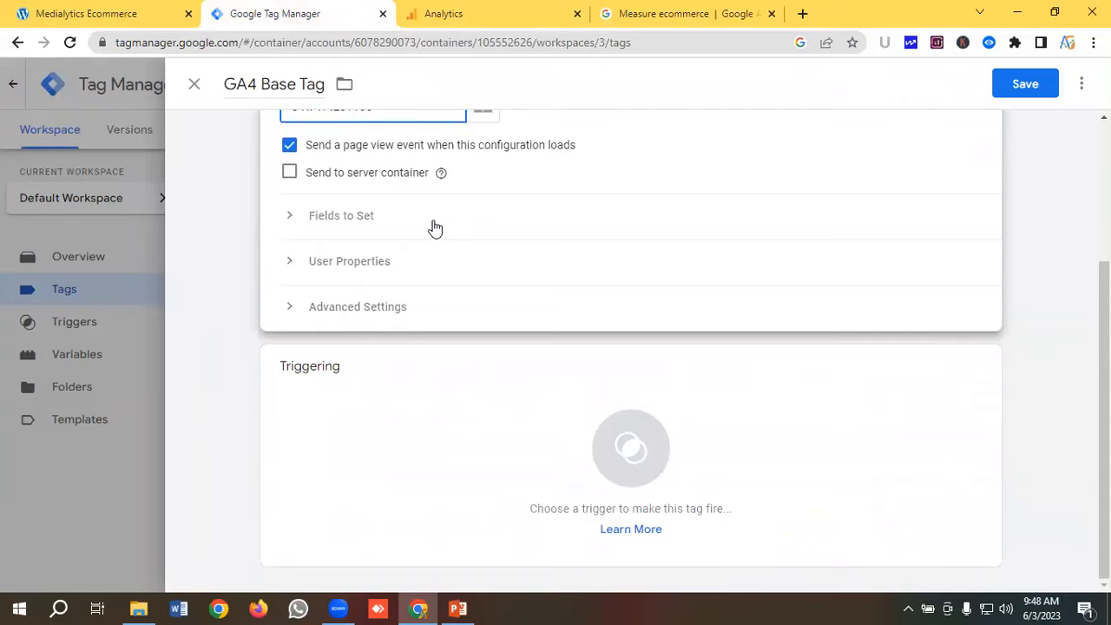
# Step: Assign the All Pages trigger to GA4 Base Tag and save the tag
pyautogui.click(417, 346)
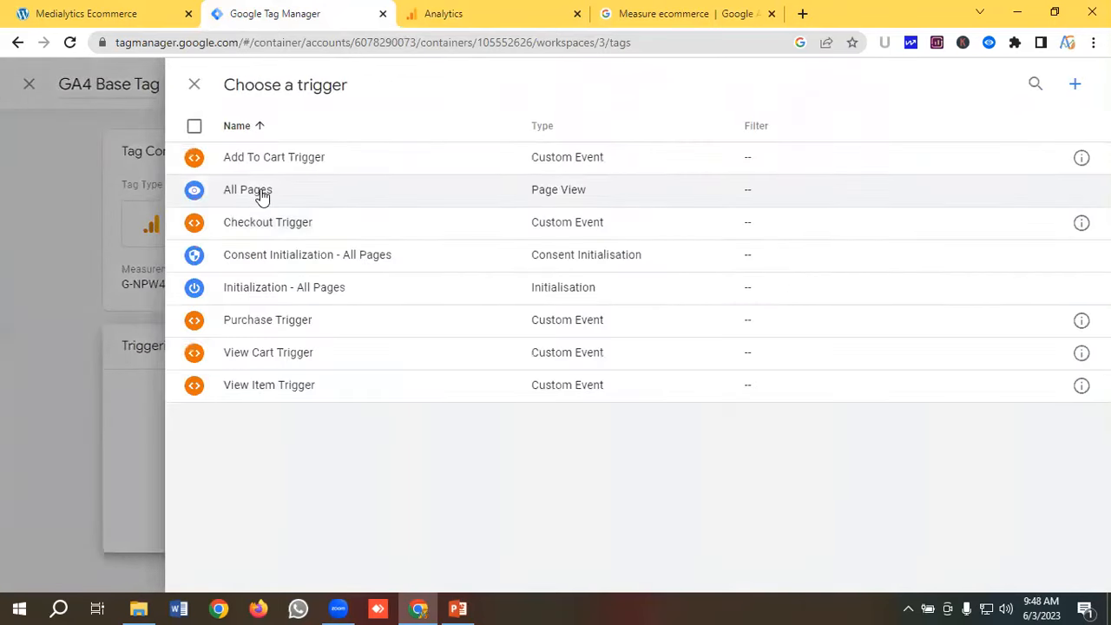
pyautogui.click(258, 189)
pyautogui.click(1018, 87)
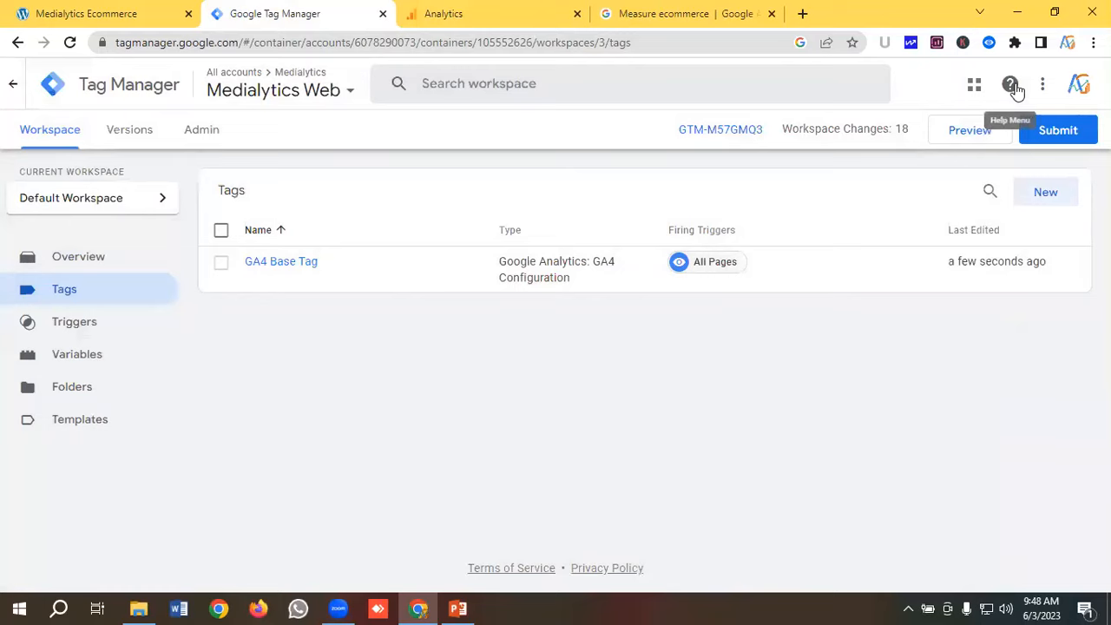
# Step: Create another new tag in the workspace and name it GA4 | View Item
pyautogui.click(1047, 195)
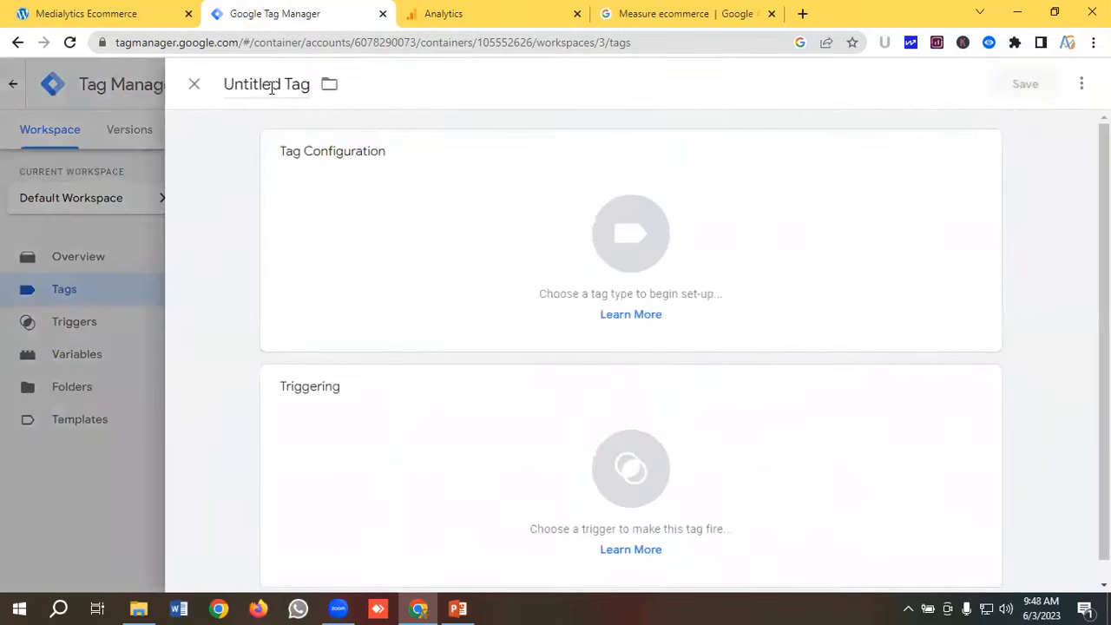
pyautogui.click(270, 83)
pyautogui.press('BackSpace')
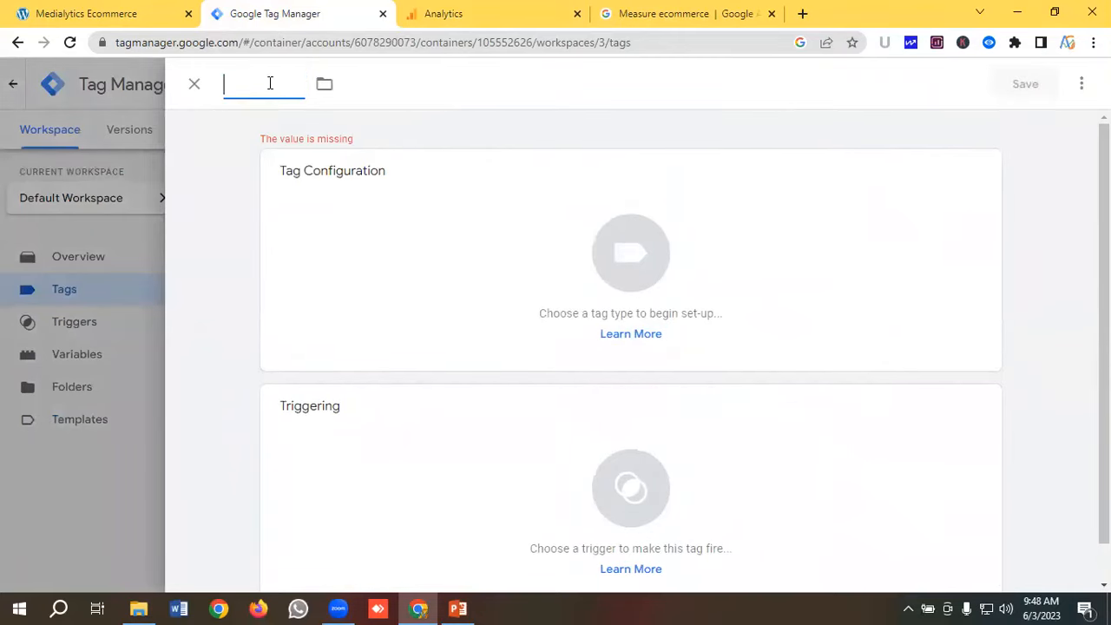
pyautogui.write('GA4 ')
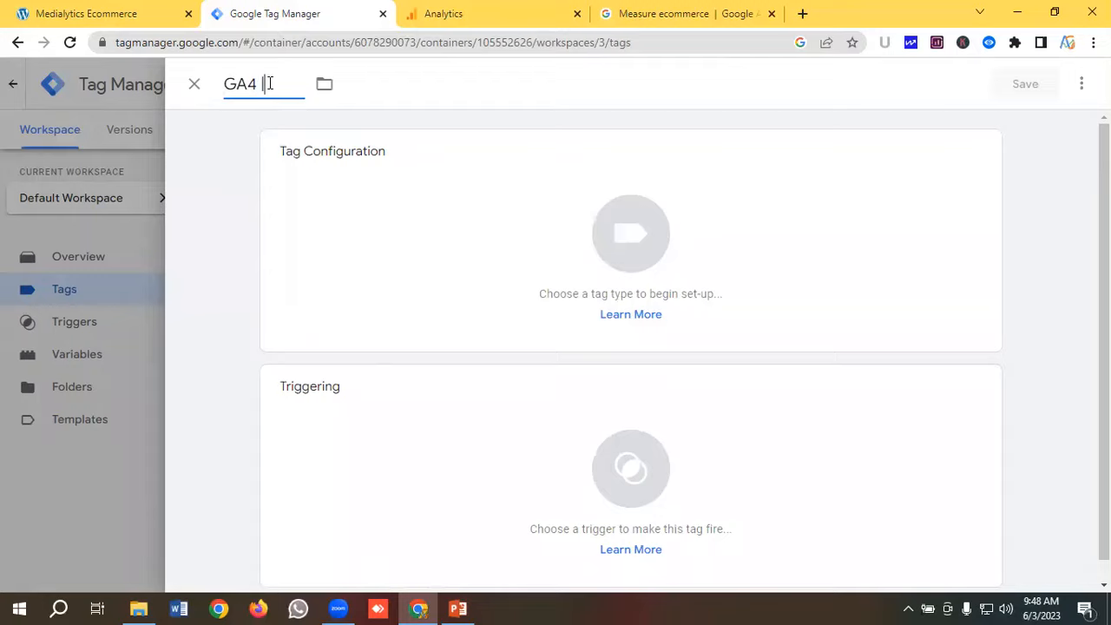
pyautogui.write('| View Item')
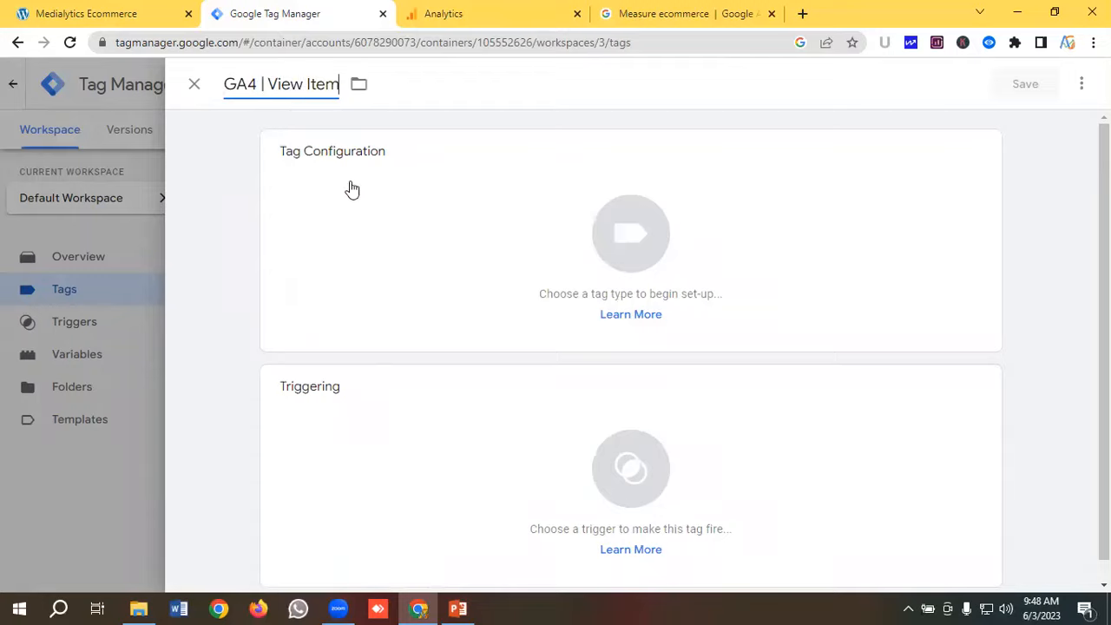
# Step: Set the tag type to Google Analytics: GA4 Event and choose GA4 Base Tag as the configuration tag
pyautogui.click(610, 232)
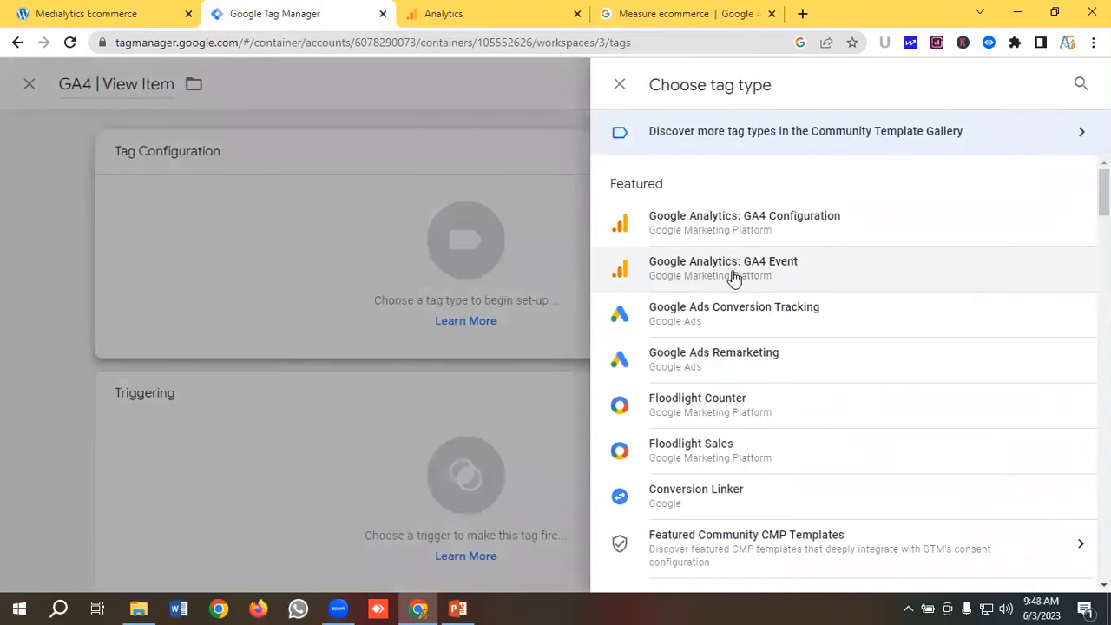
pyautogui.click(734, 276)
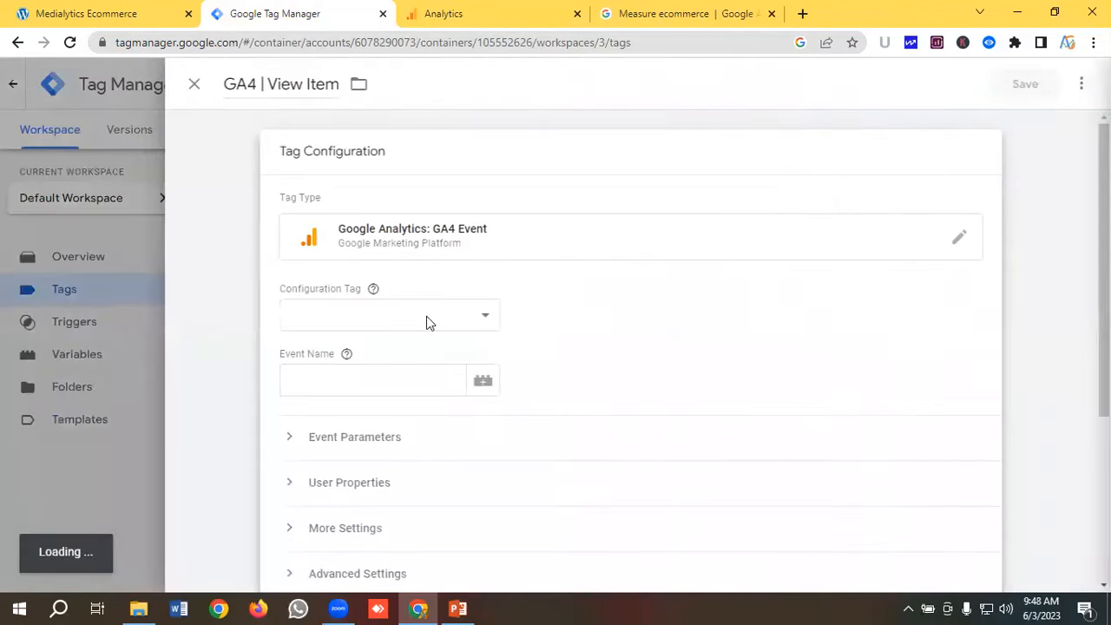
pyautogui.click(369, 317)
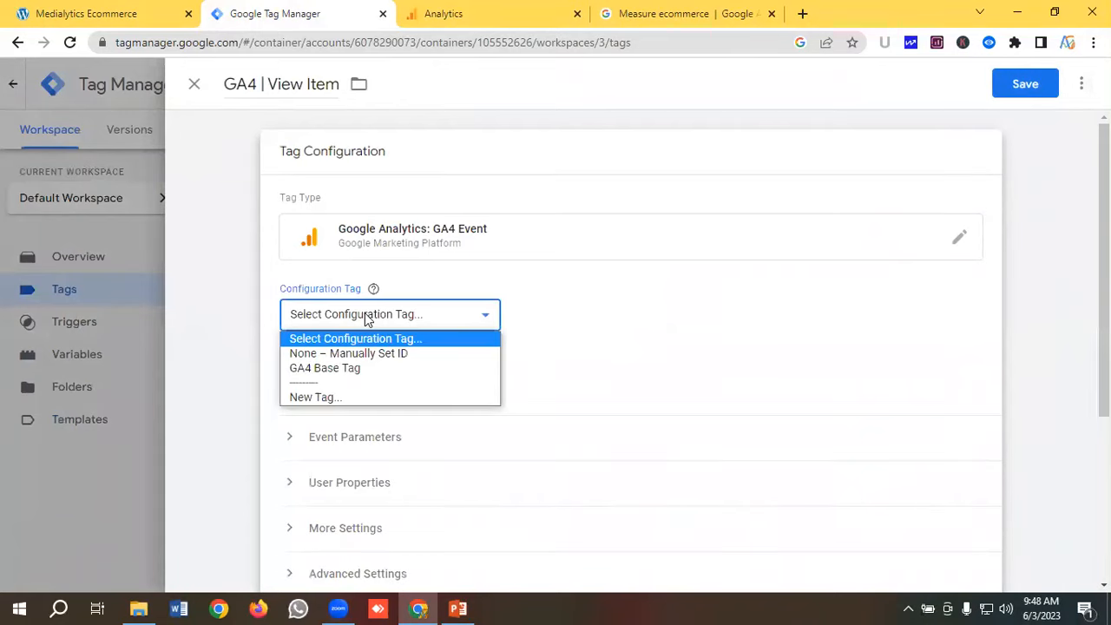
pyautogui.click(343, 368)
# Step: Switch to the Measure ecommerce guide, go to its View item details section and copy the event name view_item
pyautogui.scroll(-2, 341, 245)
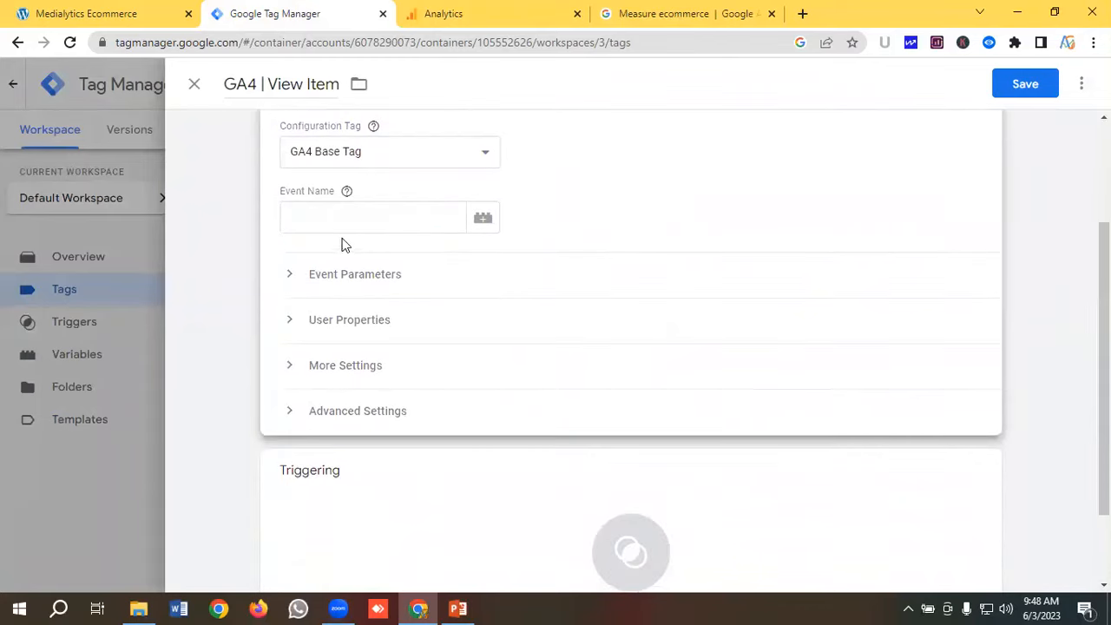
pyautogui.click(338, 220)
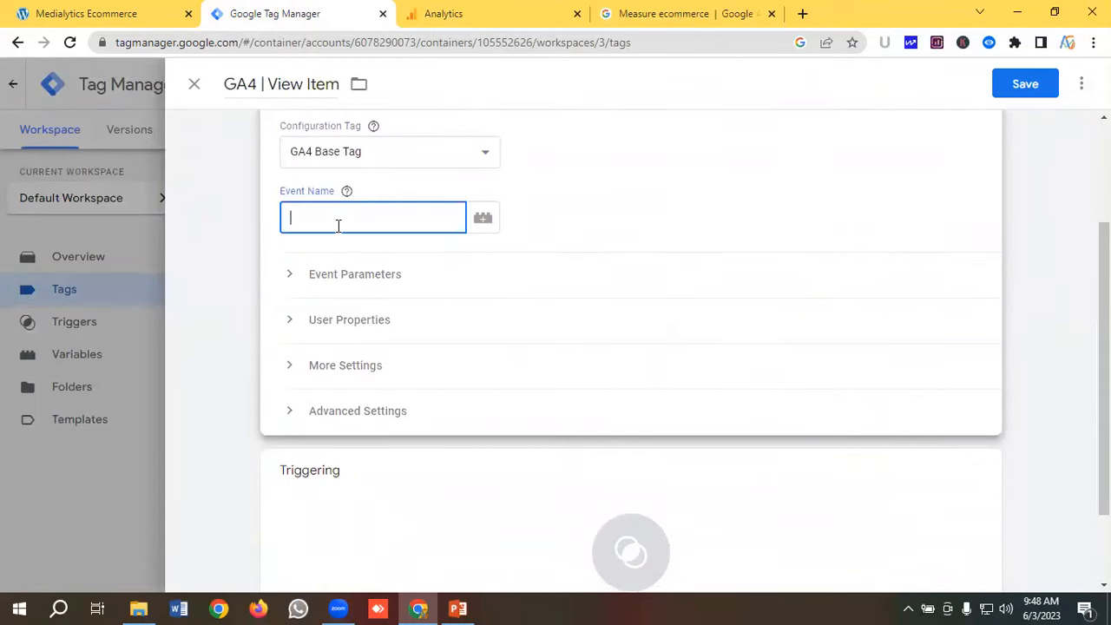
pyautogui.click(506, 11)
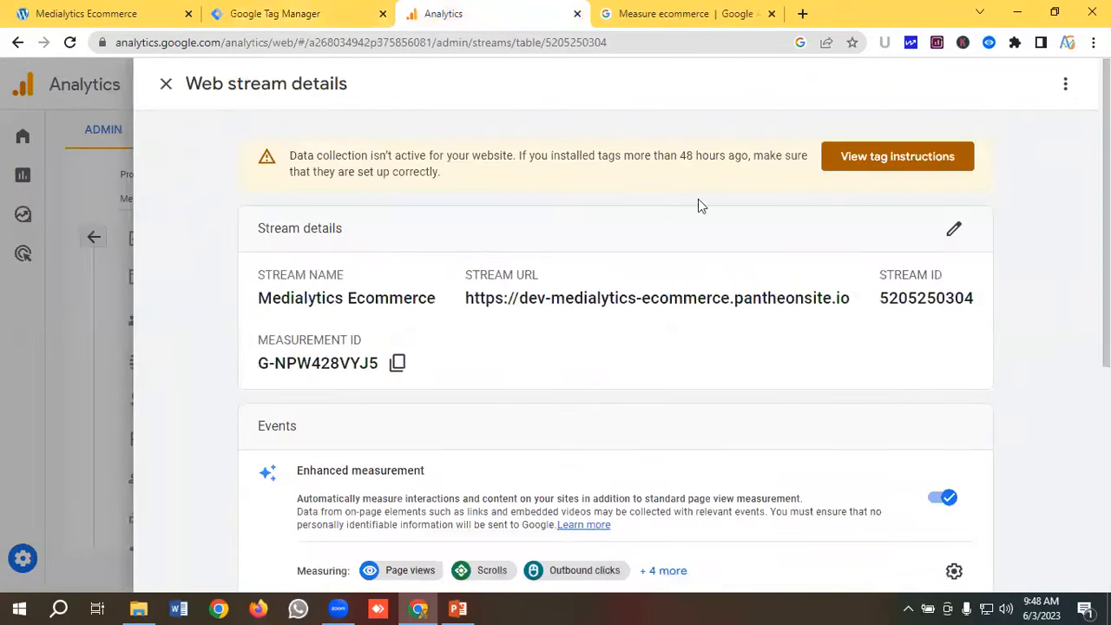
pyautogui.click(707, 26)
pyautogui.scroll(2, 1049, 252)
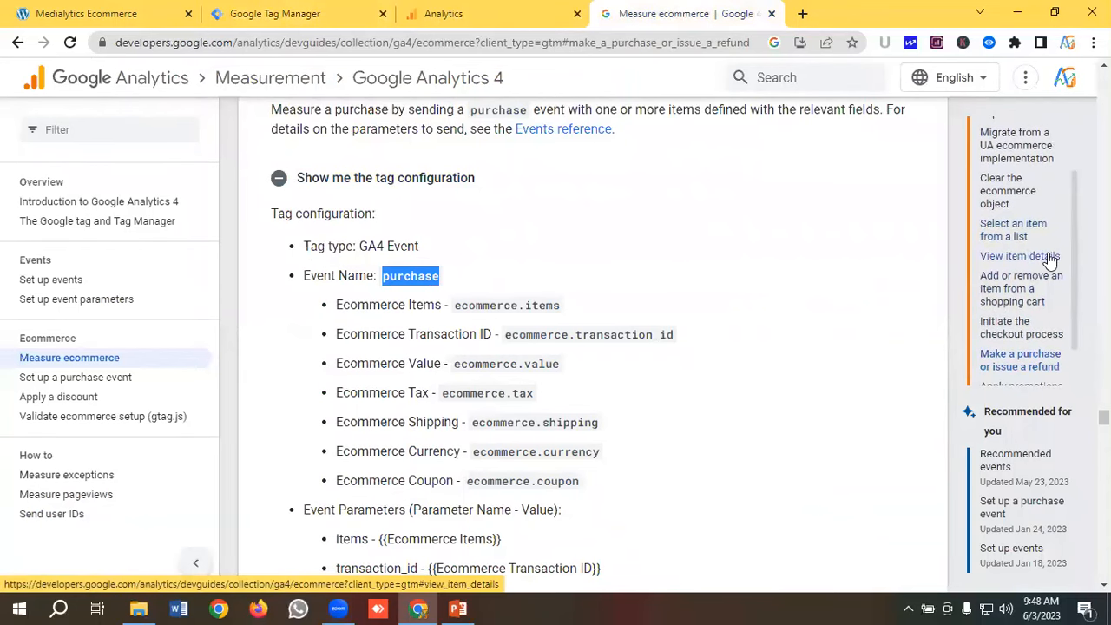
pyautogui.click(1047, 256)
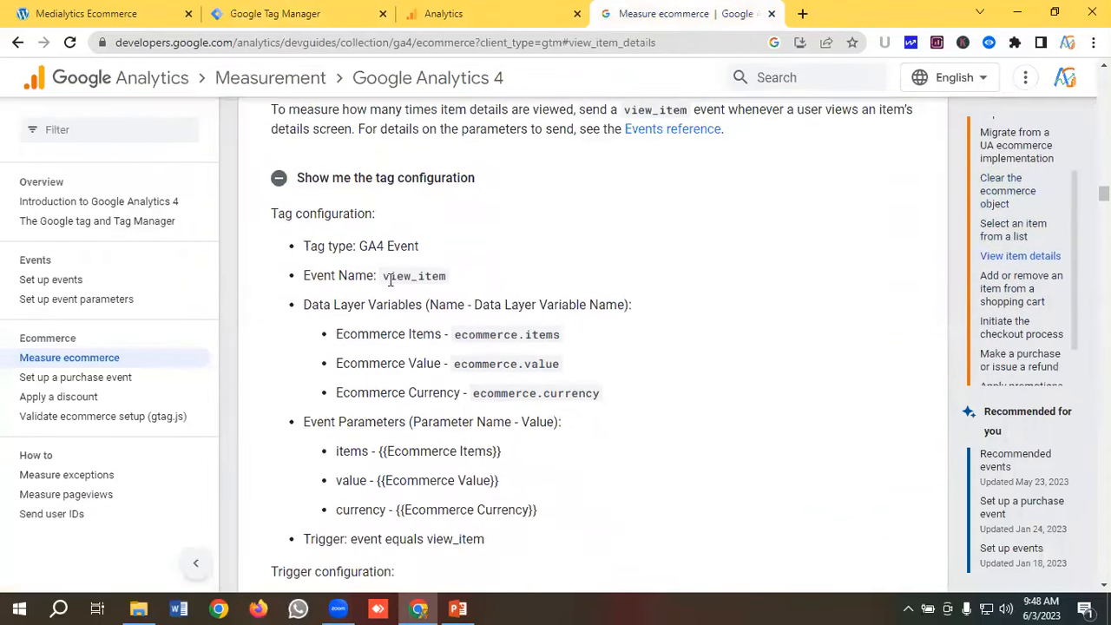
pyautogui.moveTo(384, 276); pyautogui.dragTo(446, 276)
pyautogui.hotkey('ctrl', 'c')
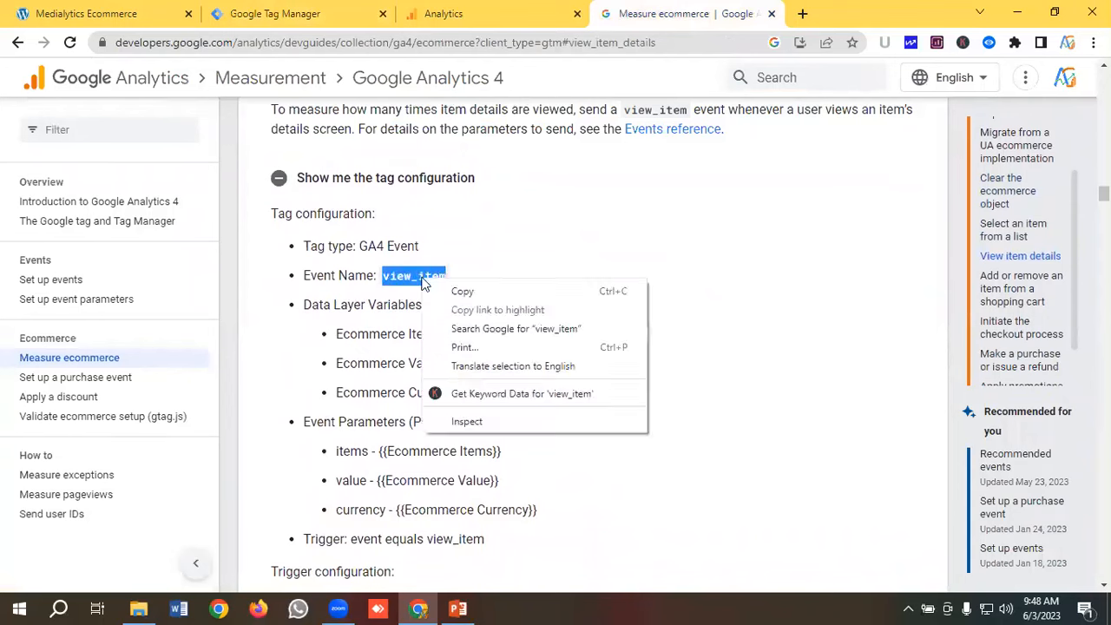
pyautogui.rightClick(425, 278)
pyautogui.click(460, 291)
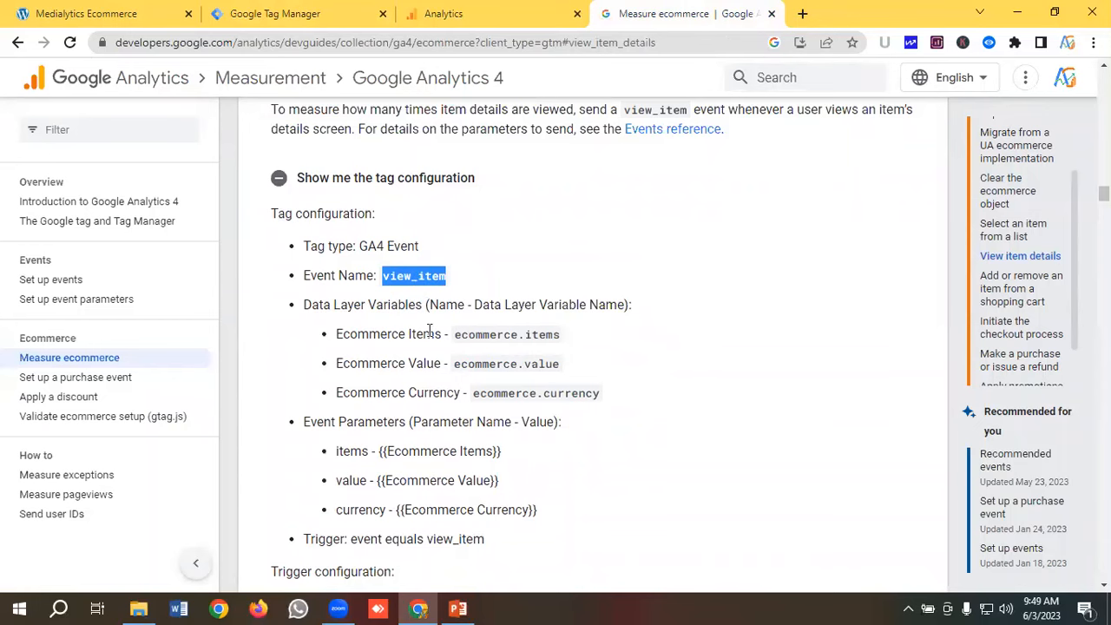
# Step: Return to Tag Manager and paste view_item as the event name of the GA4 | View Item tag
pyautogui.click(287, 13)
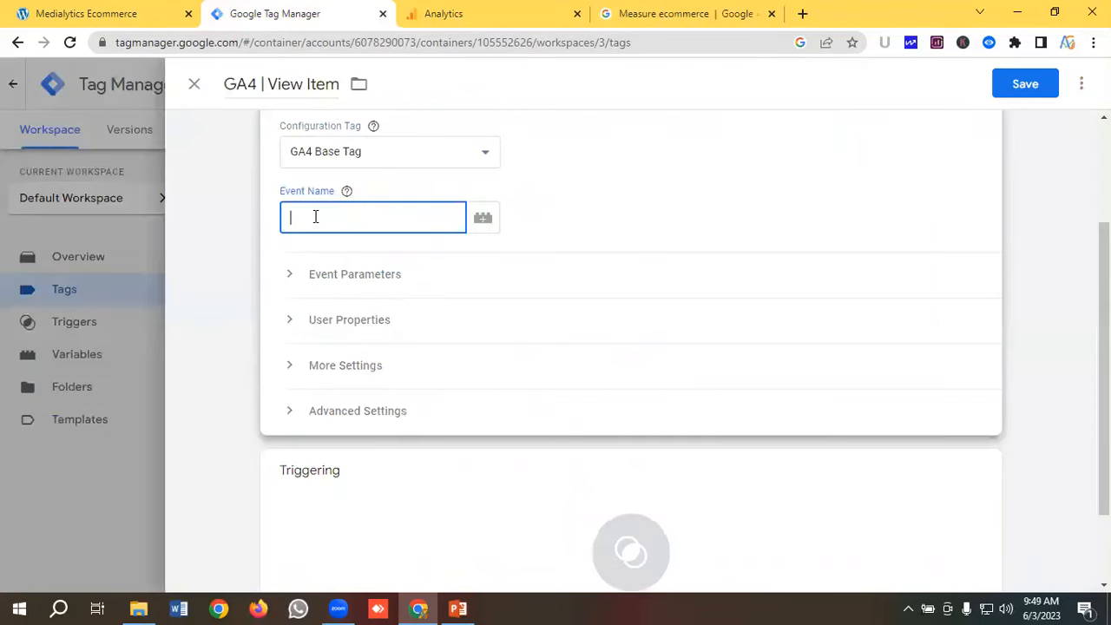
pyautogui.hotkey('ctrl', 'v')
pyautogui.click(621, 13)
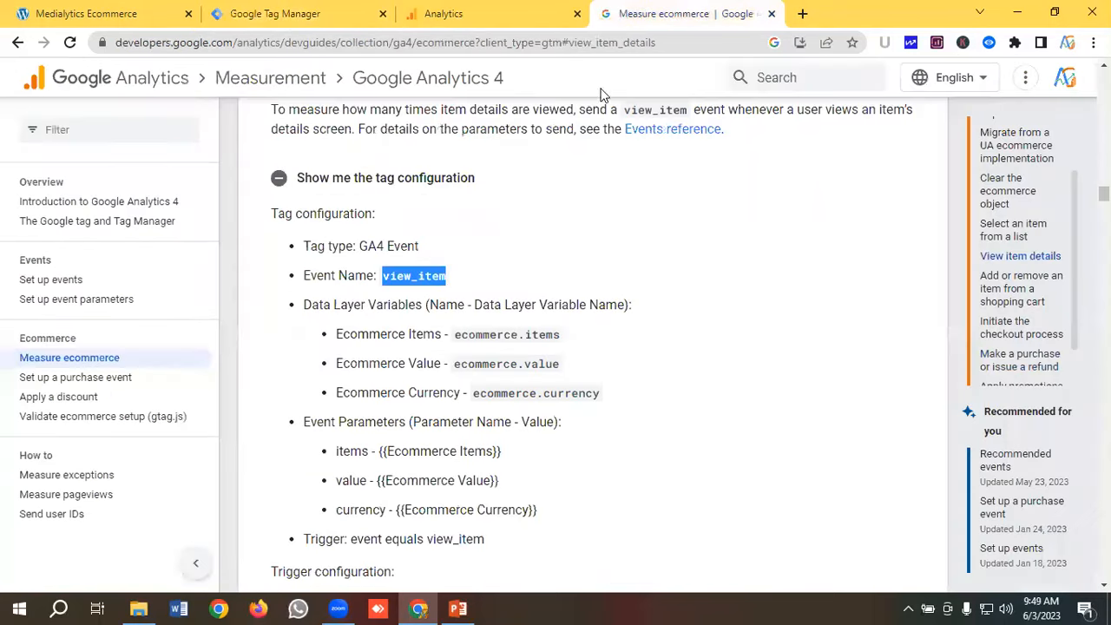
pyautogui.click(305, 7)
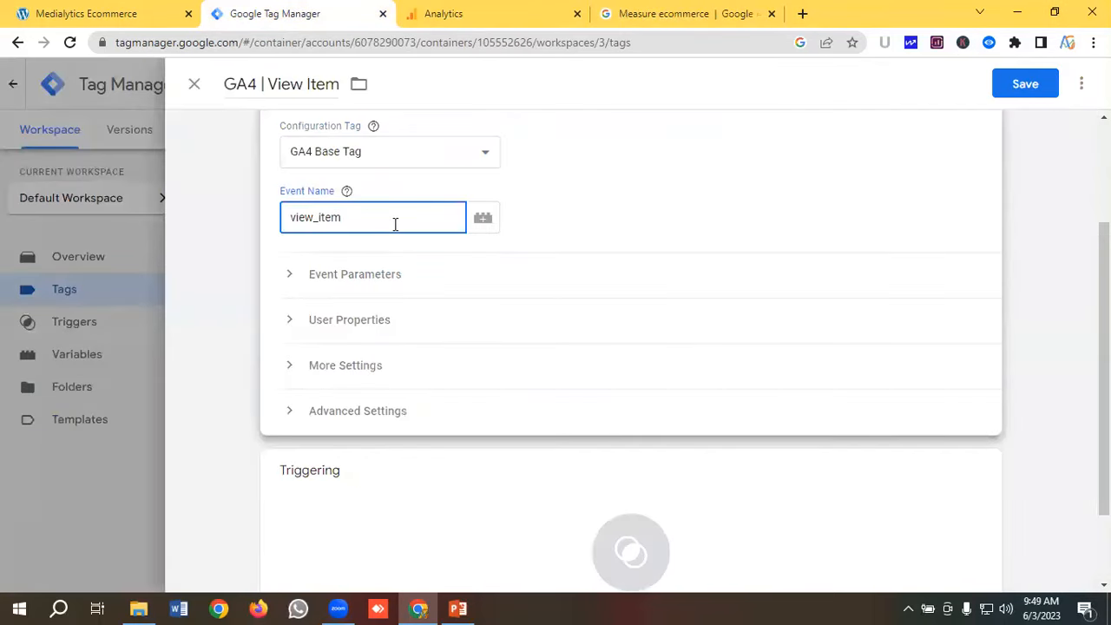
# Step: Expand the tag's event parameters and add three empty parameter rows
pyautogui.click(352, 279)
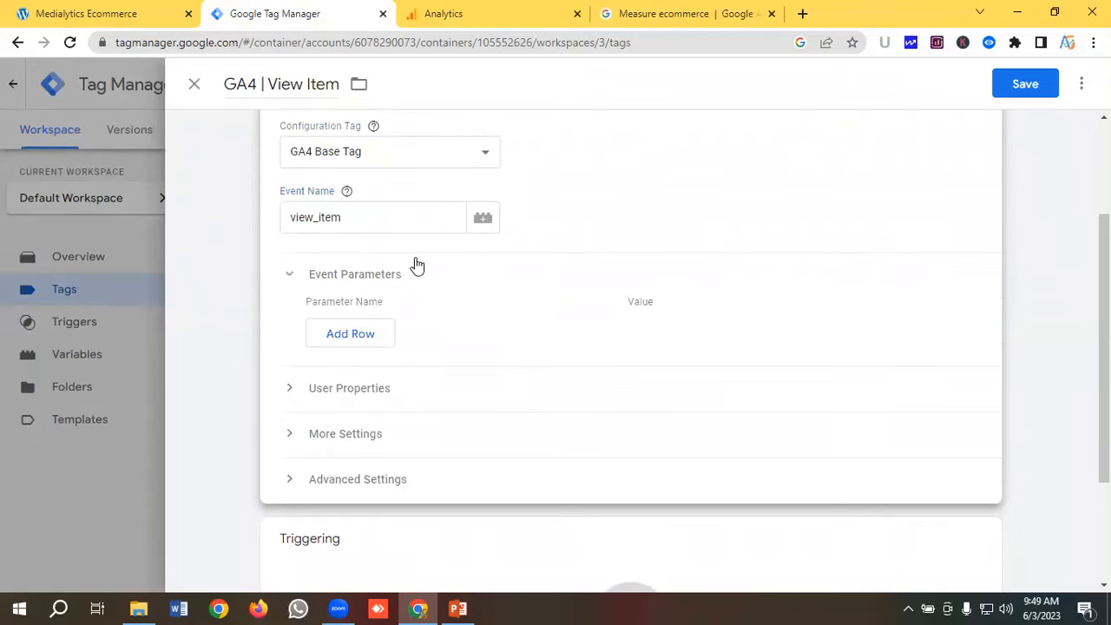
pyautogui.click(340, 344)
pyautogui.scroll(-1, 428, 295)
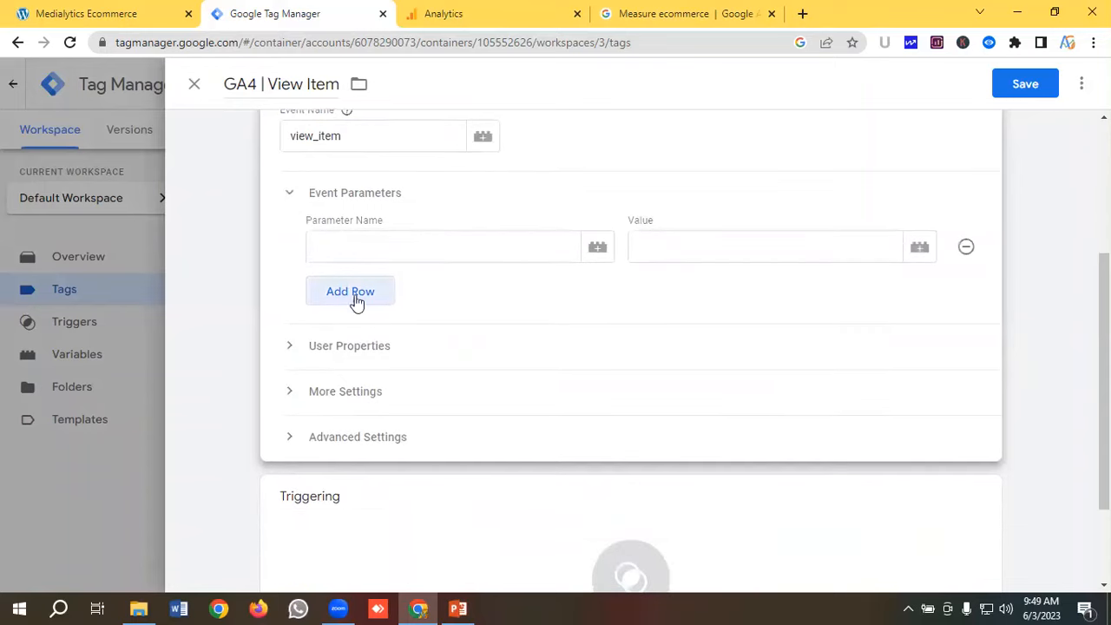
pyautogui.click(352, 292)
pyautogui.click(351, 329)
# Step: Copy the parameter name items from the guide's view_item event parameters and paste it as the first row's parameter name
pyautogui.click(363, 244)
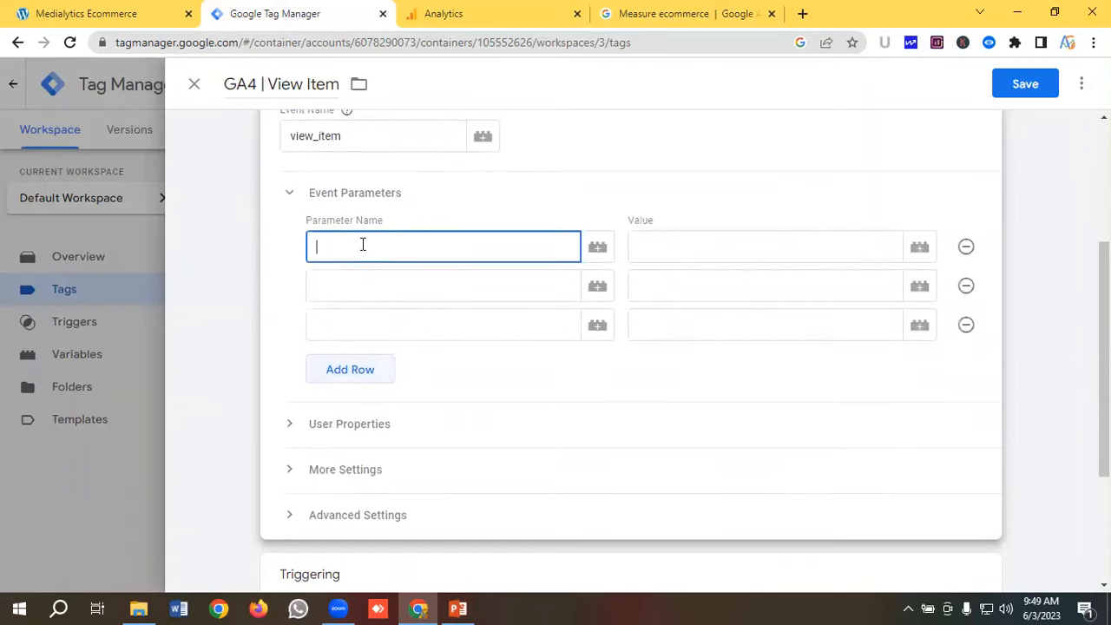
pyautogui.click(675, 13)
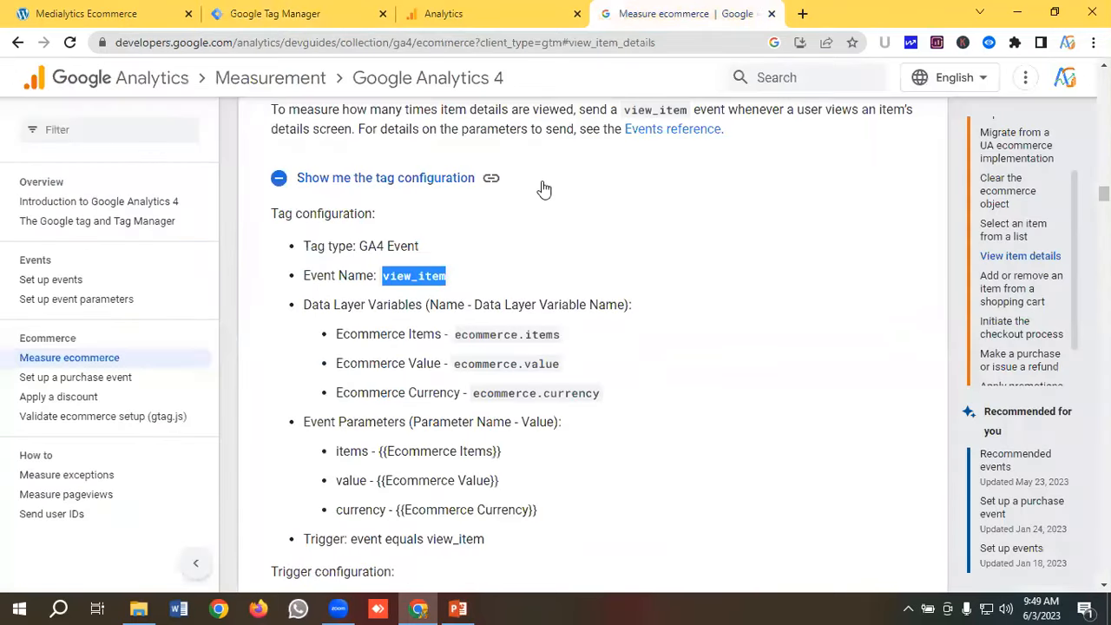
pyautogui.scroll(-1, 408, 226)
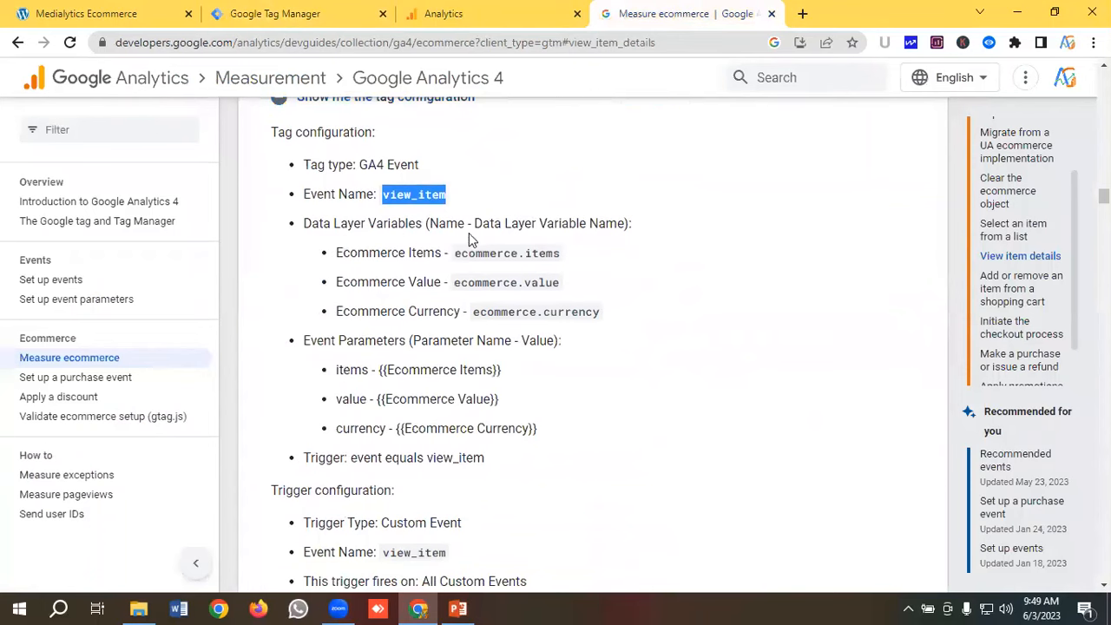
pyautogui.scroll(-1, 419, 257)
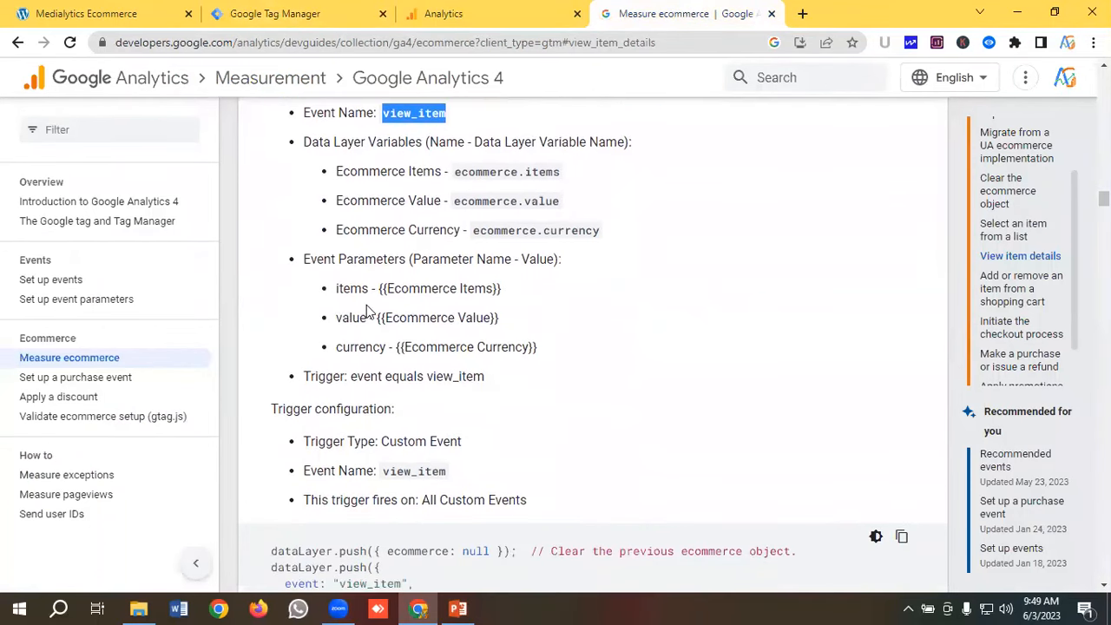
pyautogui.click(307, 11)
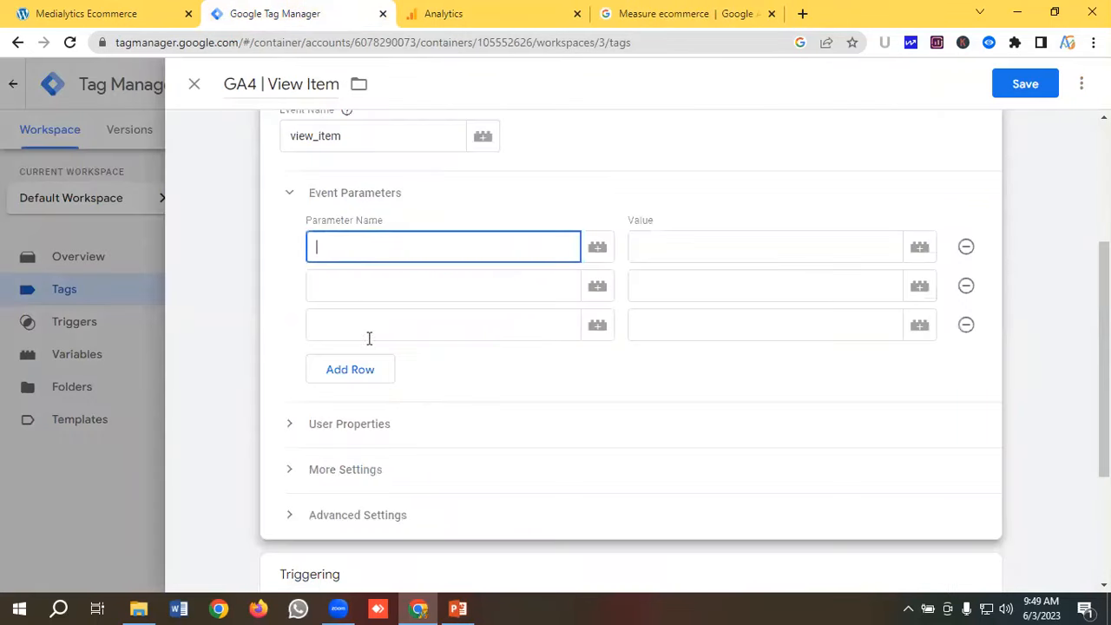
pyautogui.click(635, 12)
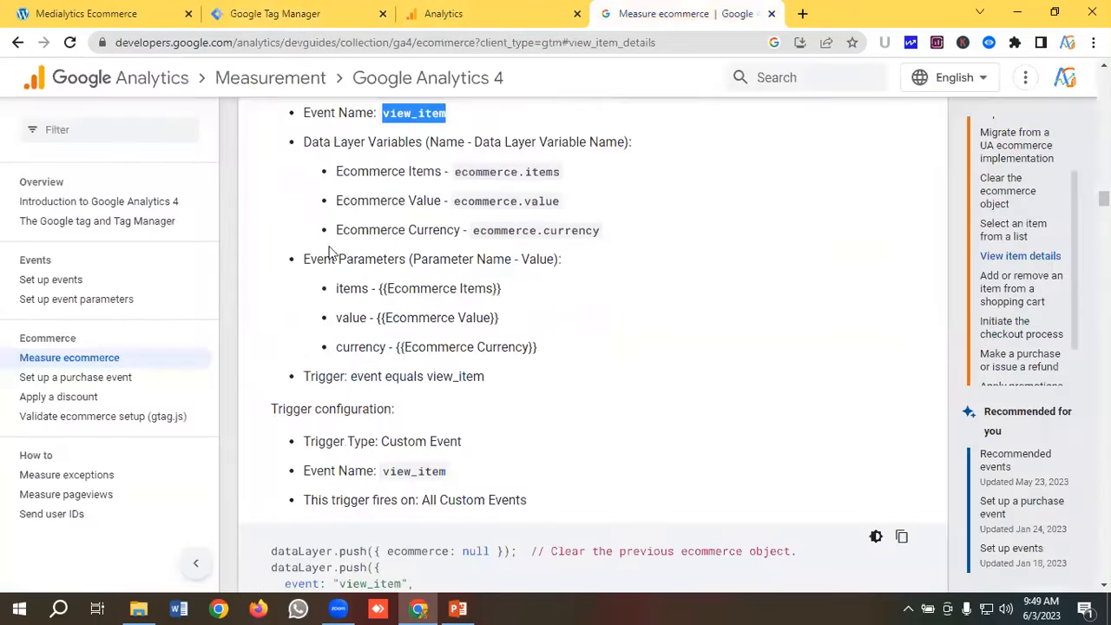
pyautogui.doubleClick(350, 288)
pyautogui.rightClick(352, 289)
pyautogui.click(359, 298)
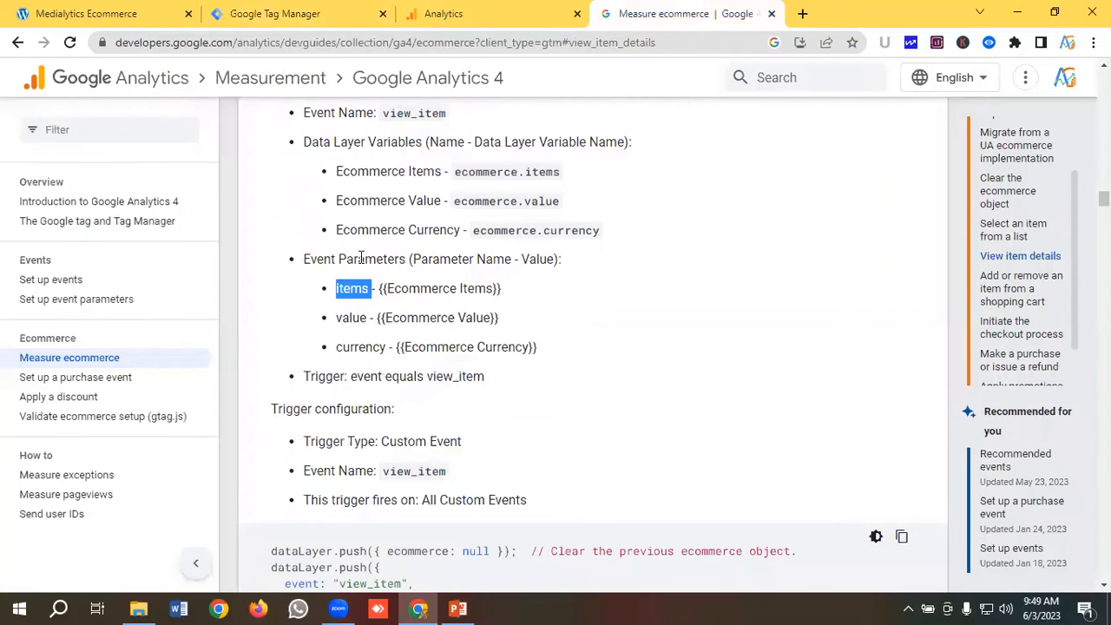
pyautogui.click(295, 16)
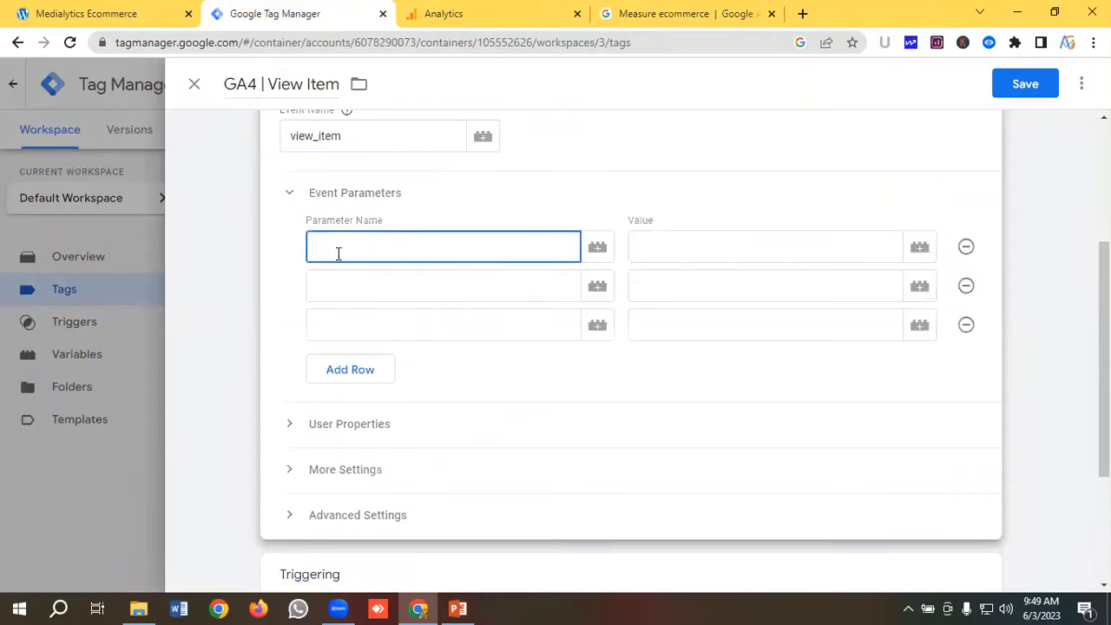
pyautogui.hotkey('ctrl', 'v')
# Step: Copy the parameter name value from the guide and paste it as the second row's parameter name
pyautogui.click(337, 281)
pyautogui.click(660, 13)
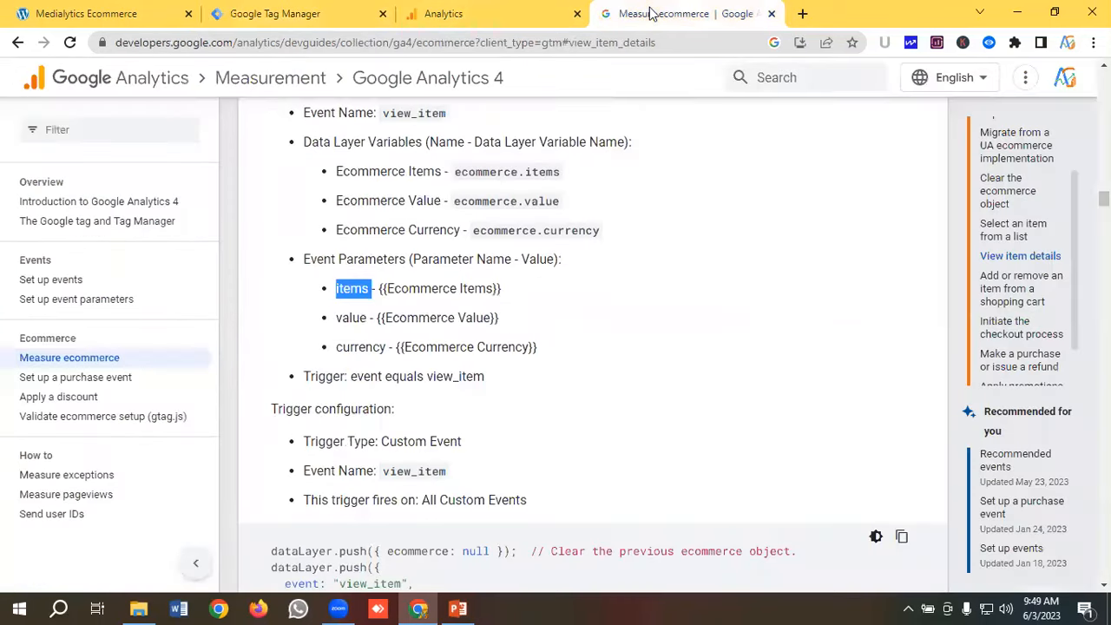
pyautogui.doubleClick(346, 319)
pyautogui.rightClick(346, 319)
pyautogui.click(382, 331)
pyautogui.click(286, 14)
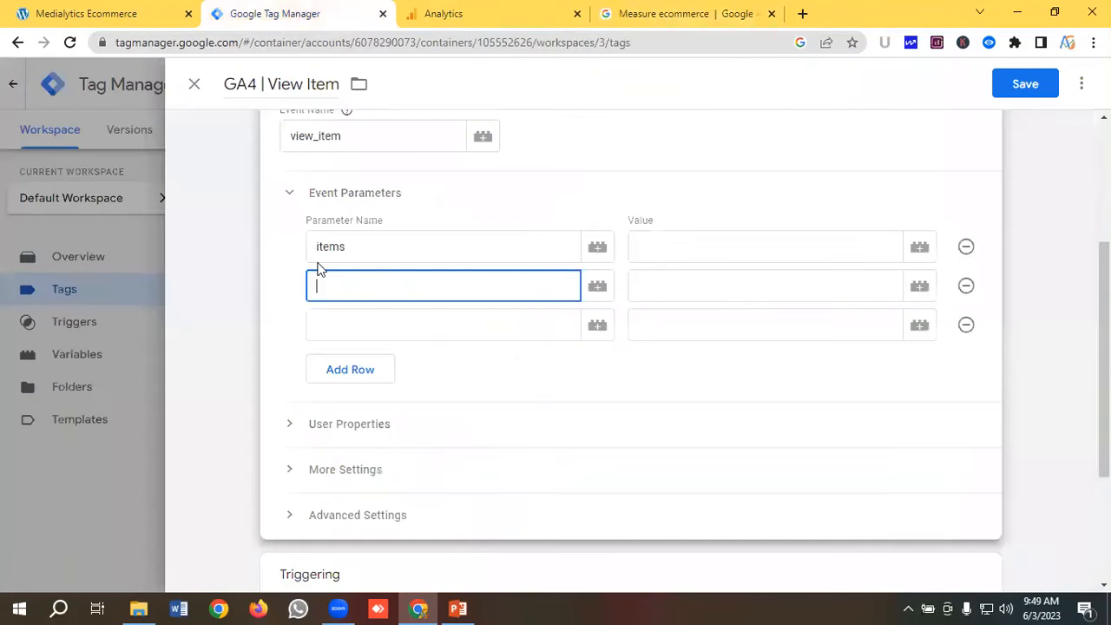
pyautogui.hotkey('ctrl', 'v')
# Step: Copy the parameter name currency from the guide for the third event parameter row
pyautogui.click(360, 327)
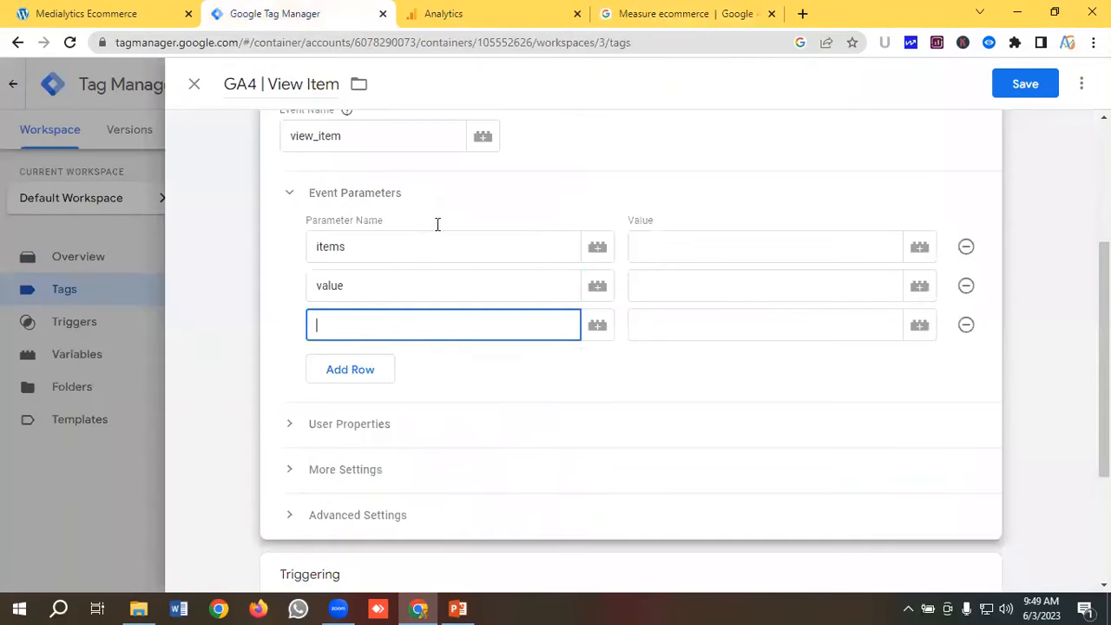
pyautogui.click(642, 12)
pyautogui.doubleClick(350, 347)
pyautogui.rightClick(350, 347)
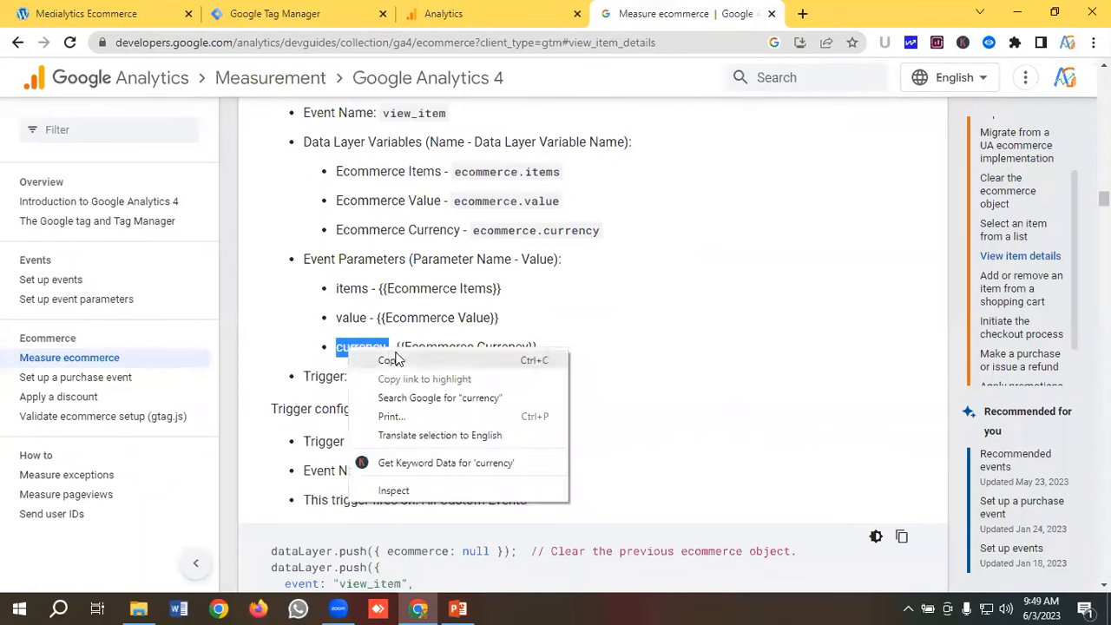
# Step: Copy the parameter name currency from the Google Analytics documentation into the third event parameter of the View Item tag in Tag Manager
pyautogui.click(394, 363)
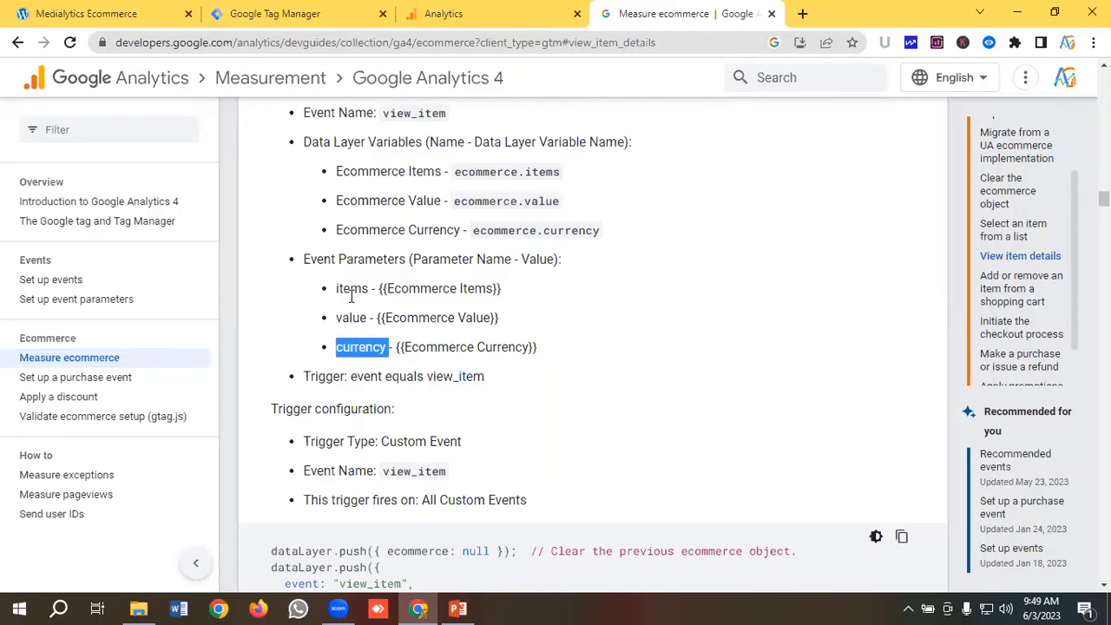
pyautogui.click(303, 16)
pyautogui.hotkey('ctrl', 'v')
pyautogui.click(642, 13)
pyautogui.click(317, 11)
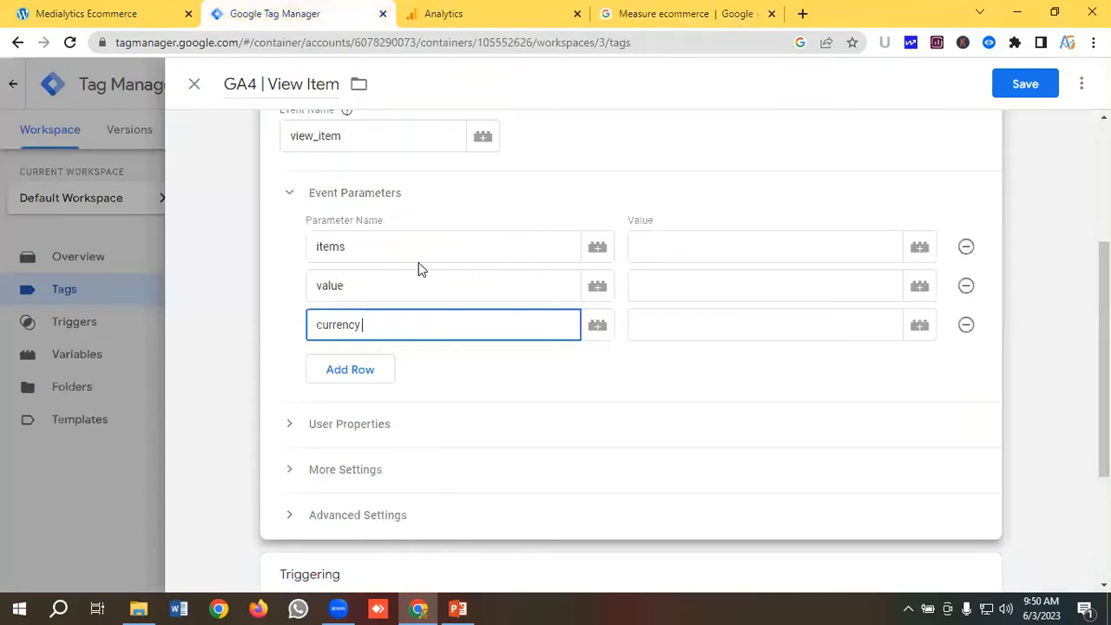
# Step: Assign the variables Ecommerce Items, Ecommerce Value and Ecommerce Currency to the items, value and currency parameters
pyautogui.click(660, 251)
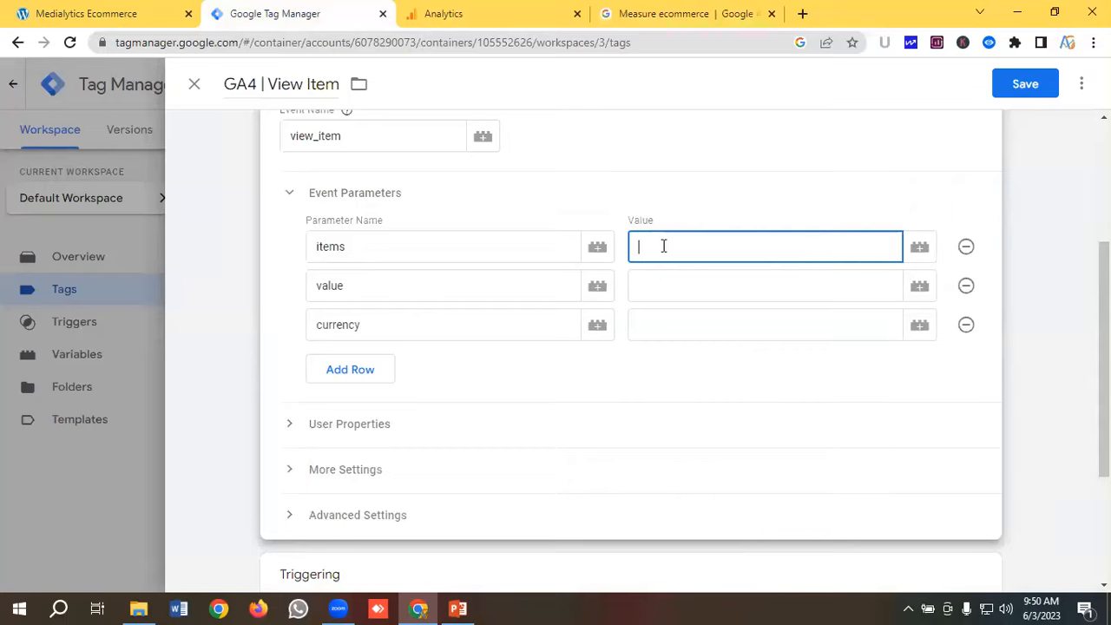
pyautogui.click(920, 251)
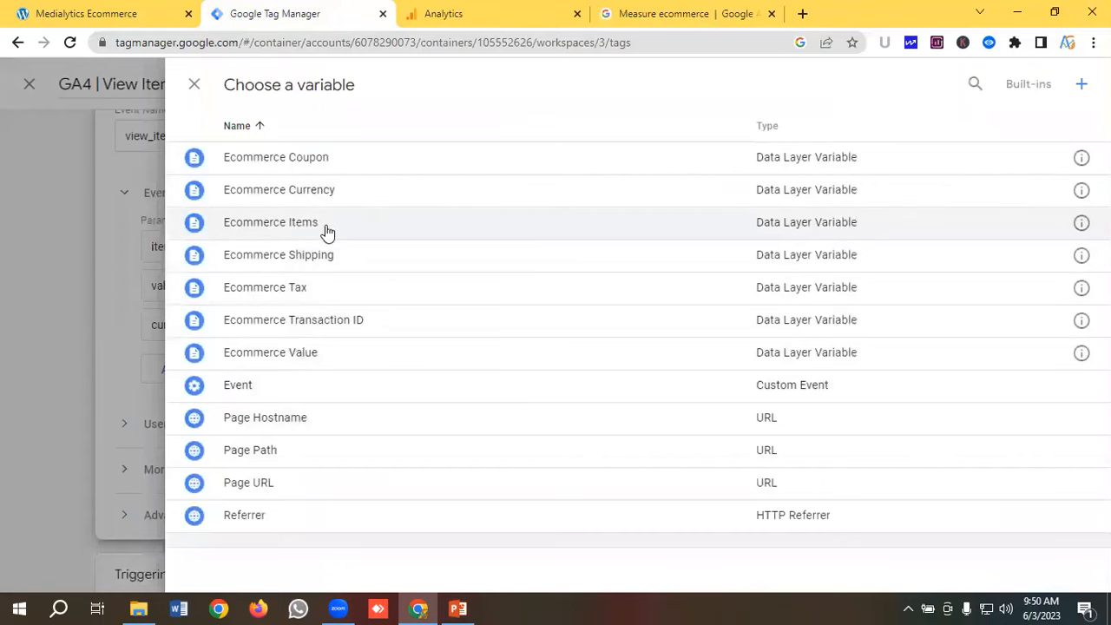
pyautogui.click(295, 231)
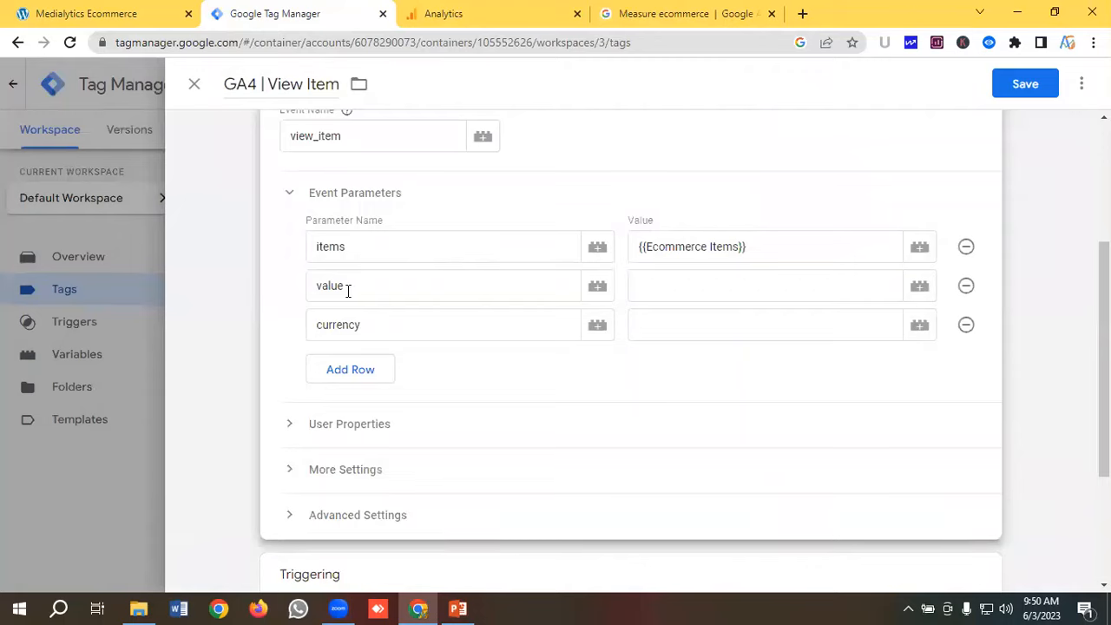
pyautogui.click(919, 287)
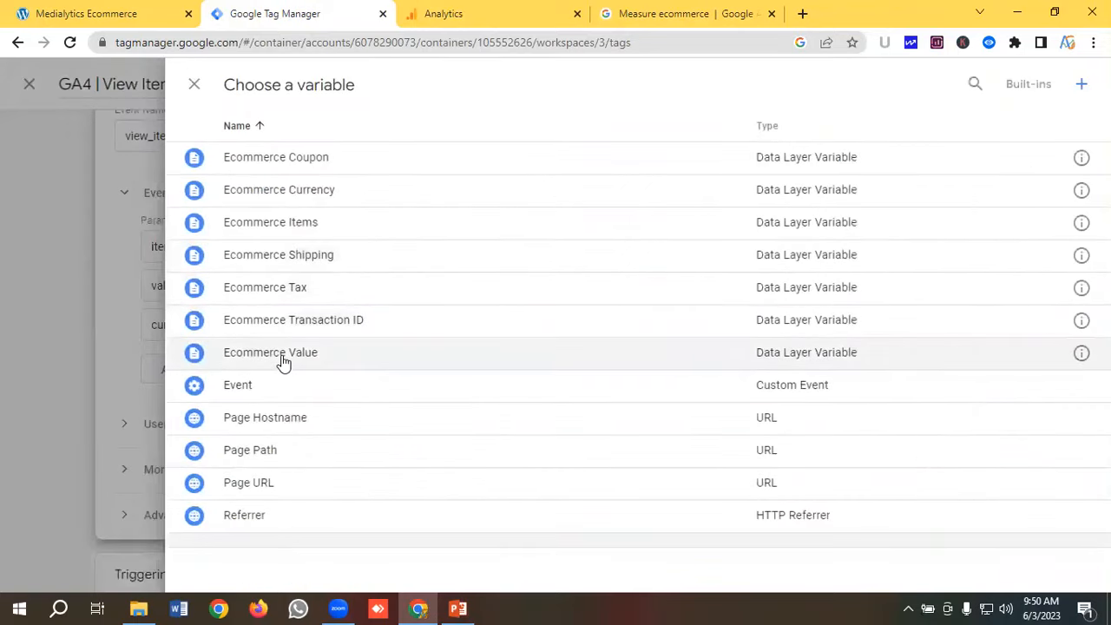
pyautogui.click(292, 355)
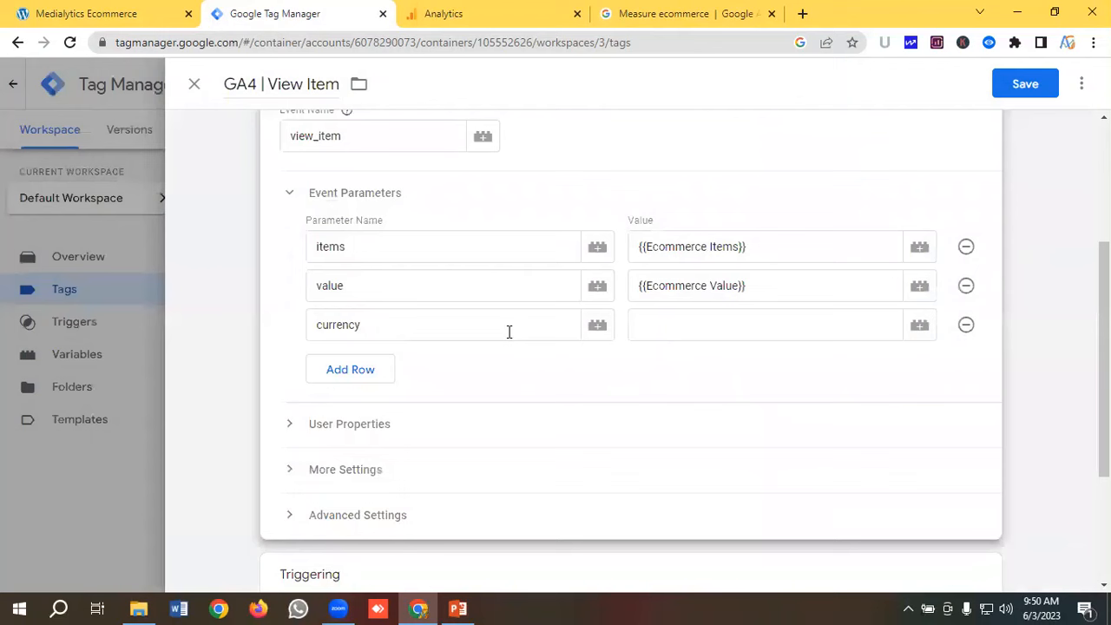
pyautogui.click(919, 326)
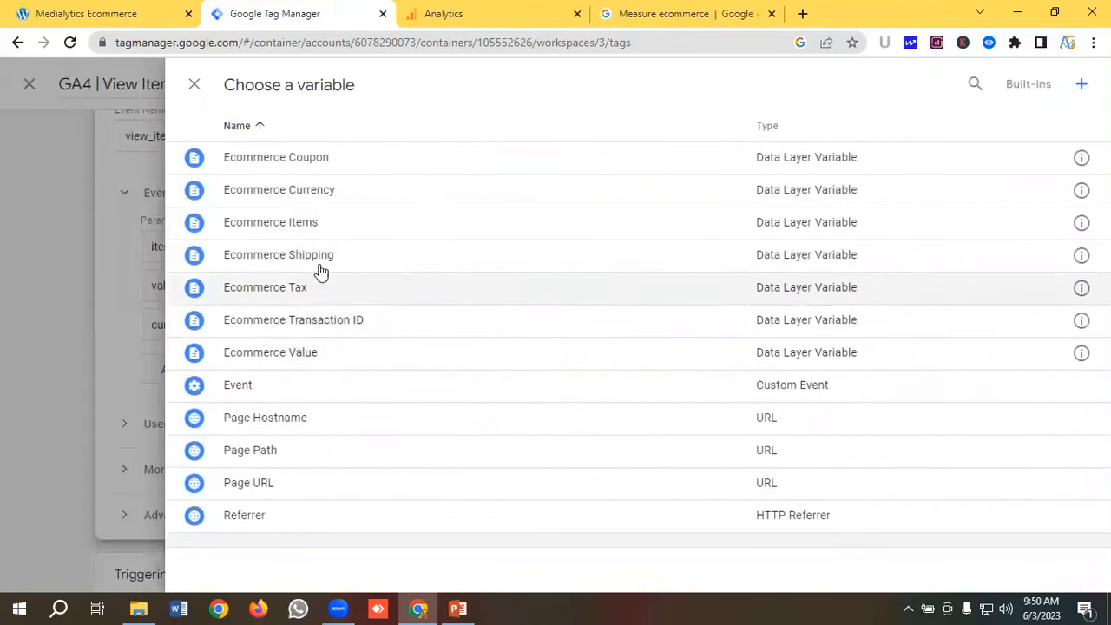
pyautogui.click(317, 190)
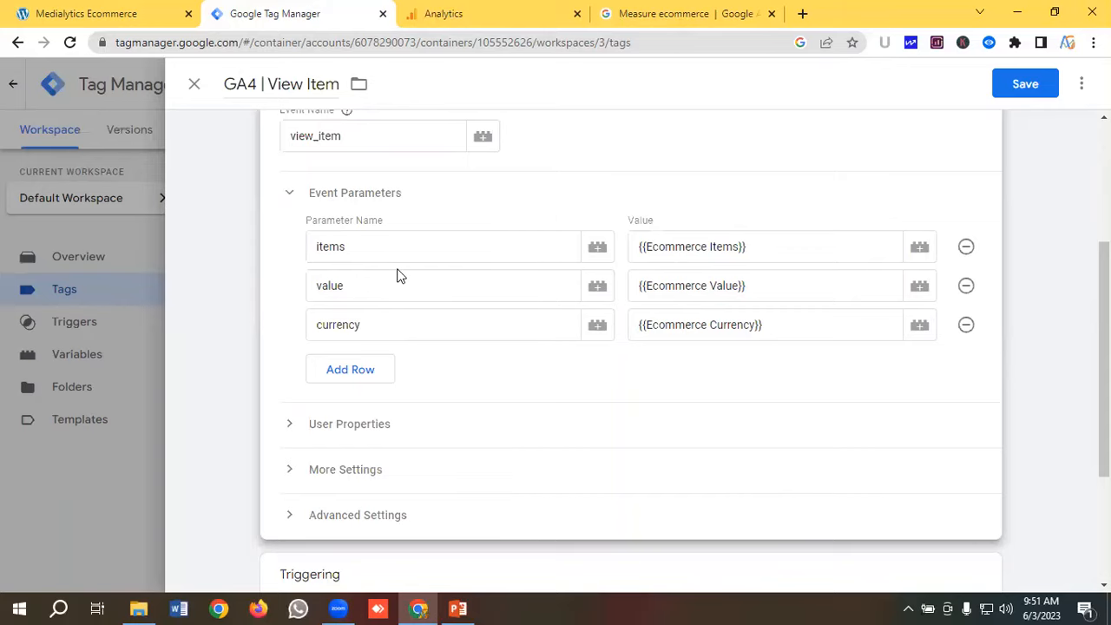
# Step: Attach the View Item Trigger to the GA4 | View Item tag and save the tag
pyautogui.scroll(1, 389, 248)
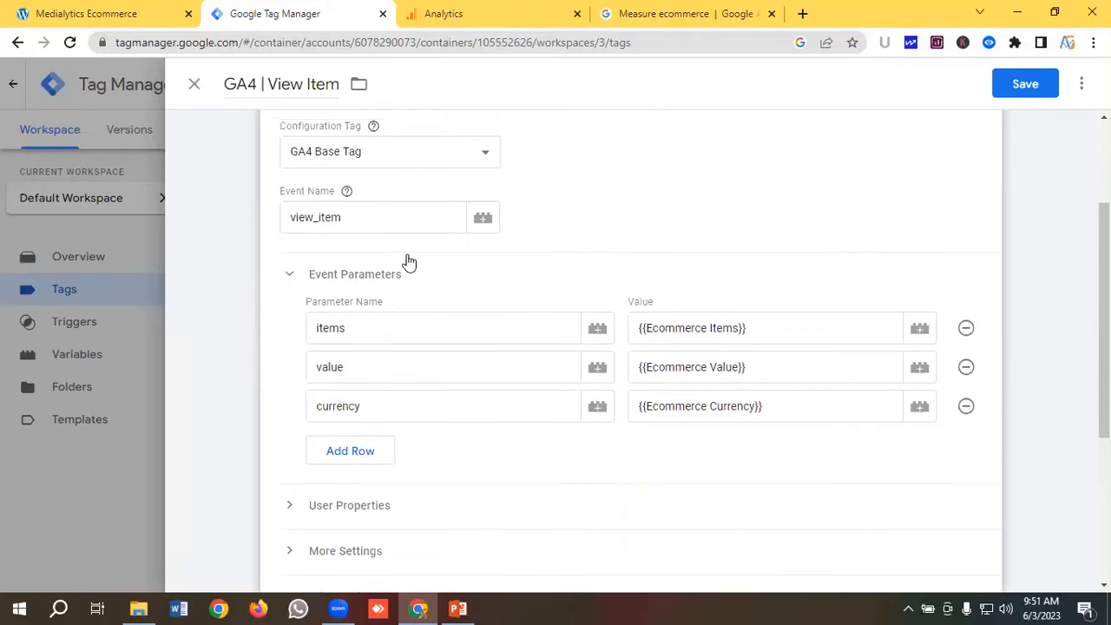
pyautogui.scroll(-1, 349, 248)
pyautogui.scroll(-1, 391, 243)
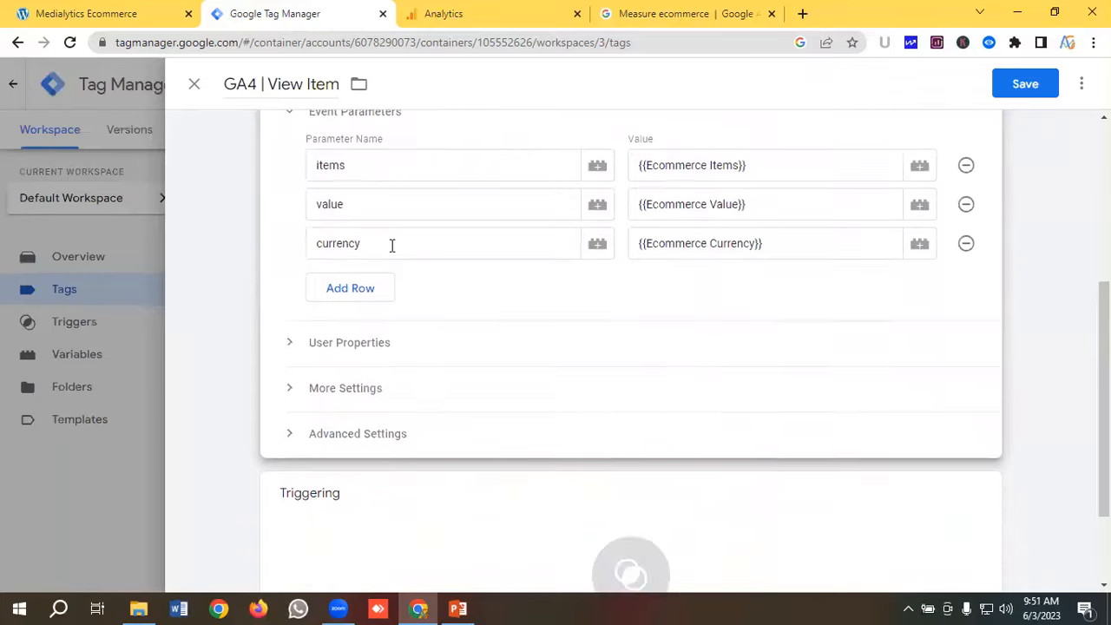
pyautogui.scroll(3, 394, 245)
pyautogui.scroll(-1, 351, 263)
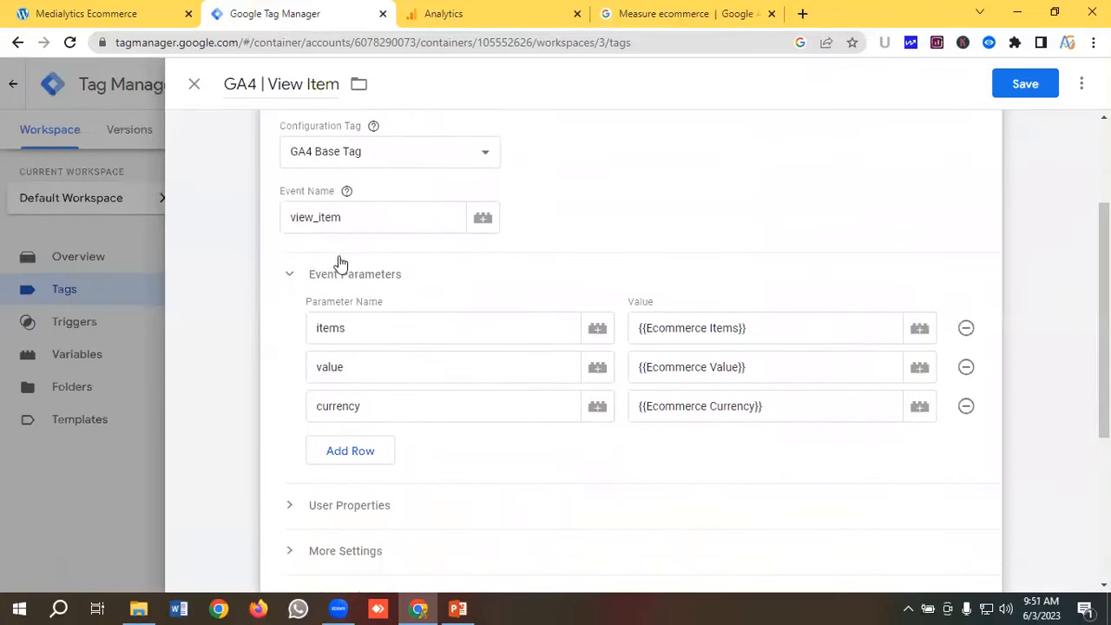
pyautogui.scroll(-1, 391, 258)
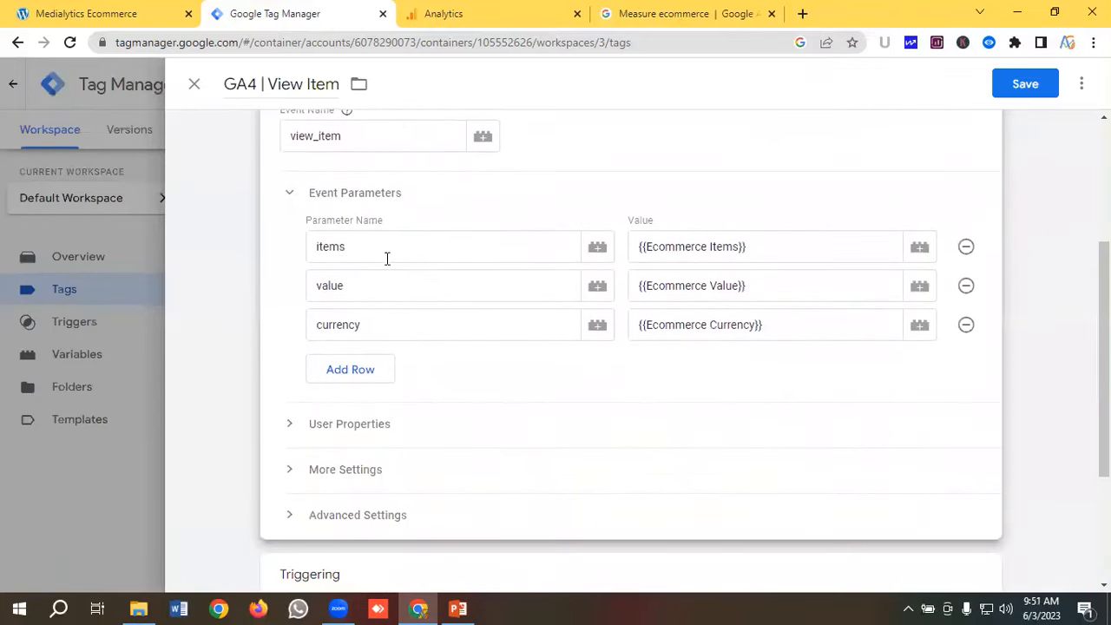
pyautogui.scroll(-3, 442, 265)
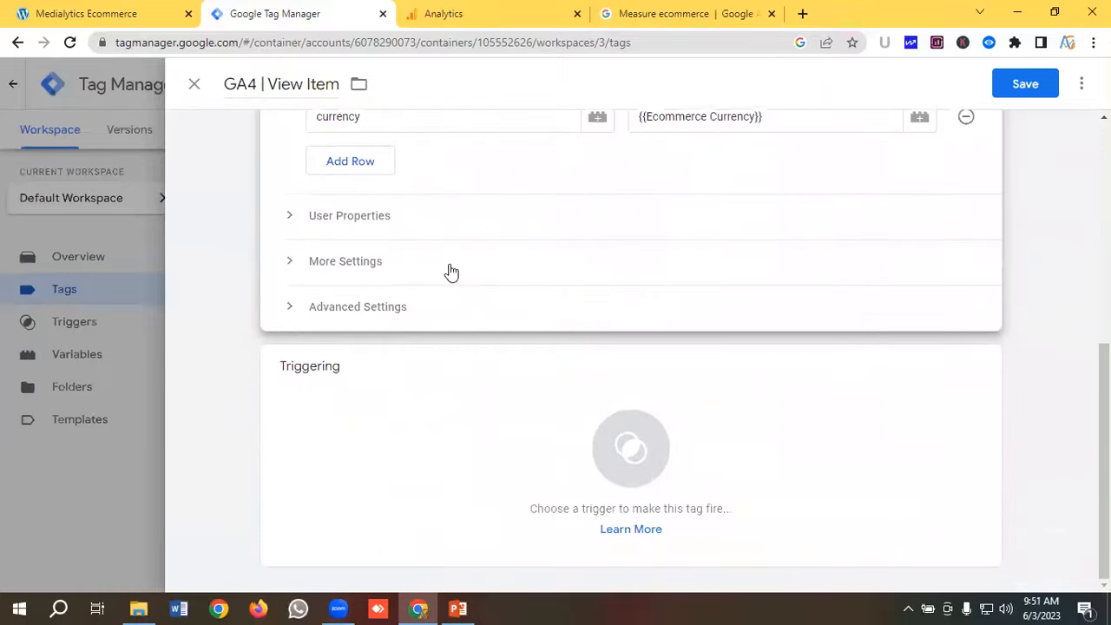
pyautogui.click(614, 484)
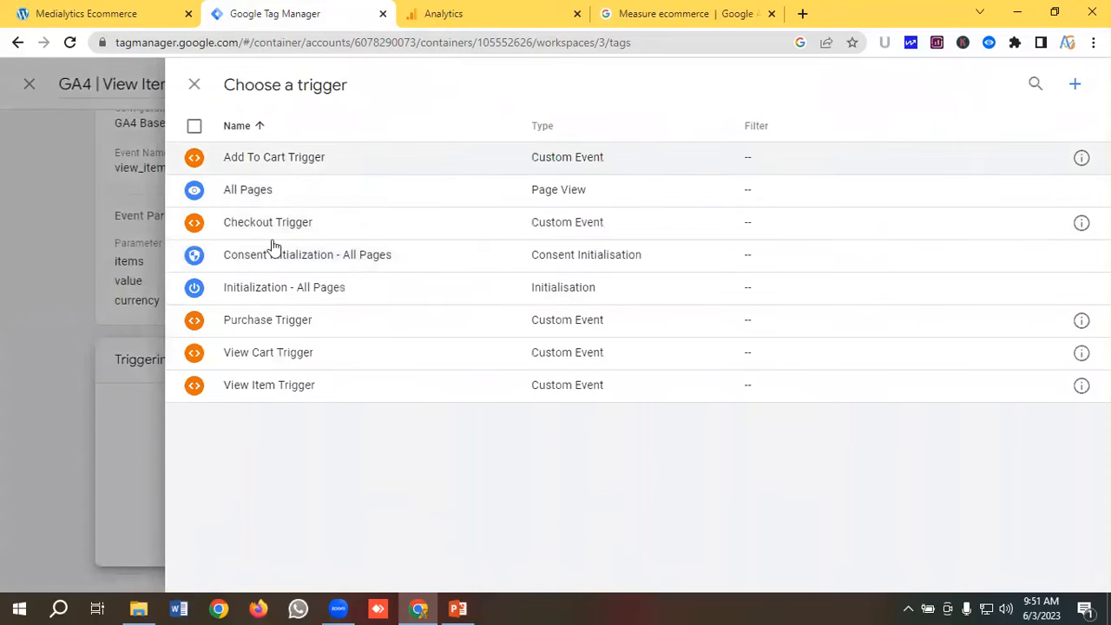
pyautogui.click(261, 373)
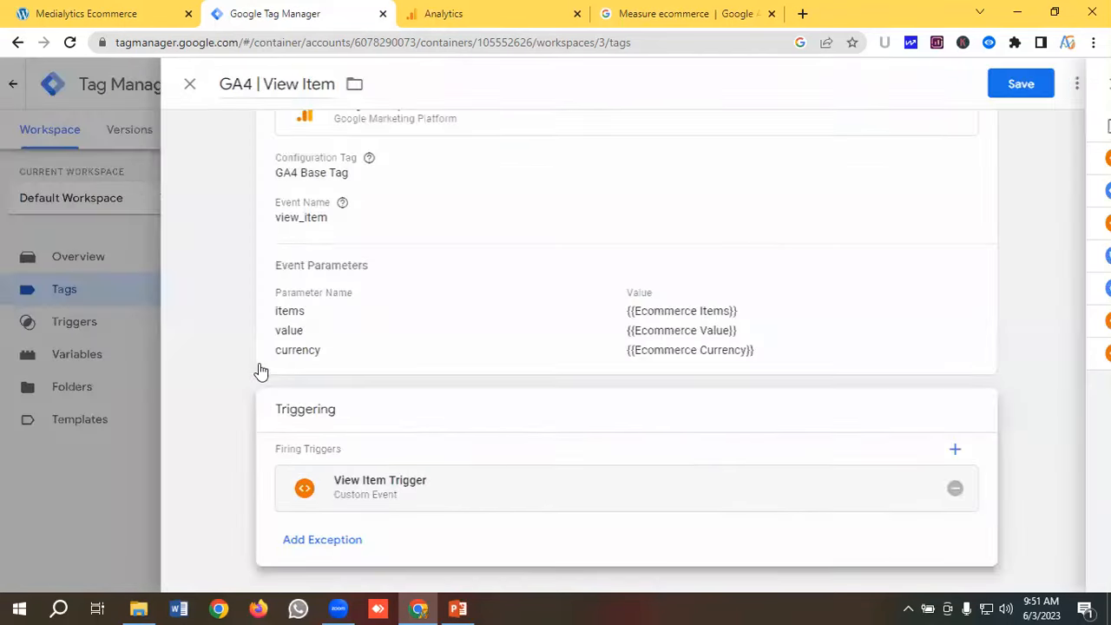
pyautogui.click(1024, 87)
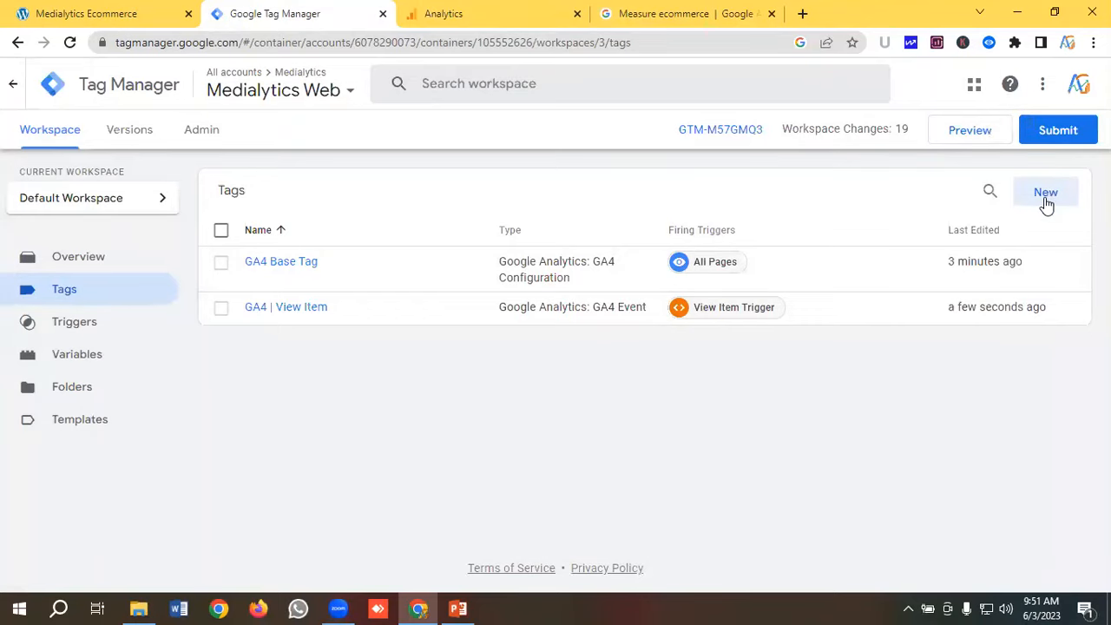
# Step: Create a new tag named GA4 | Add To Cart
pyautogui.click(1046, 193)
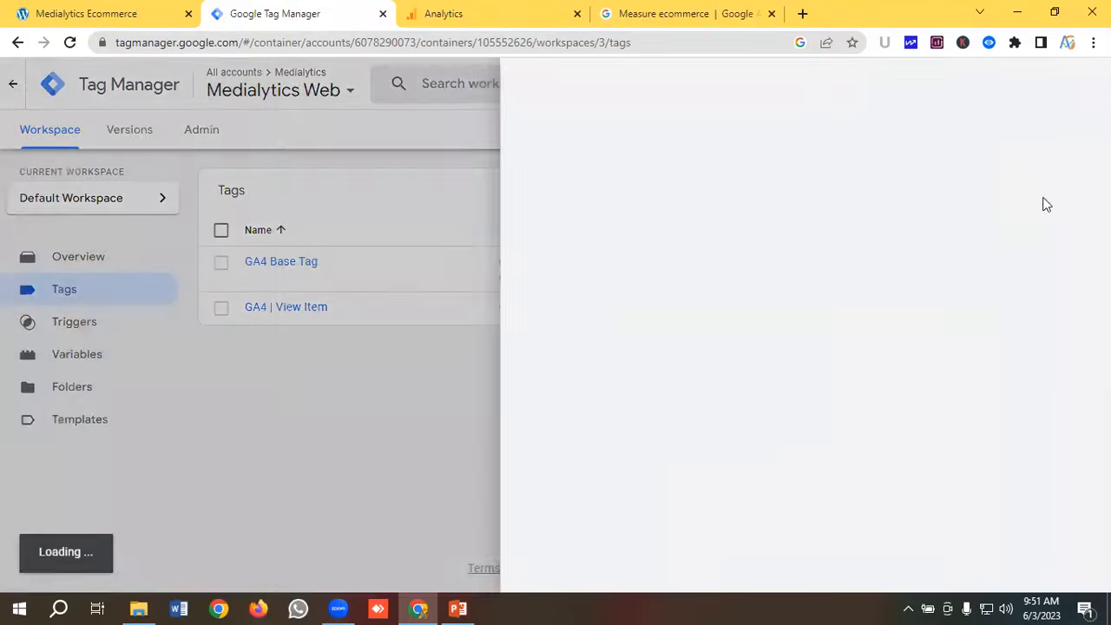
pyautogui.click(282, 87)
pyautogui.hotkey('ctrl', 'a')
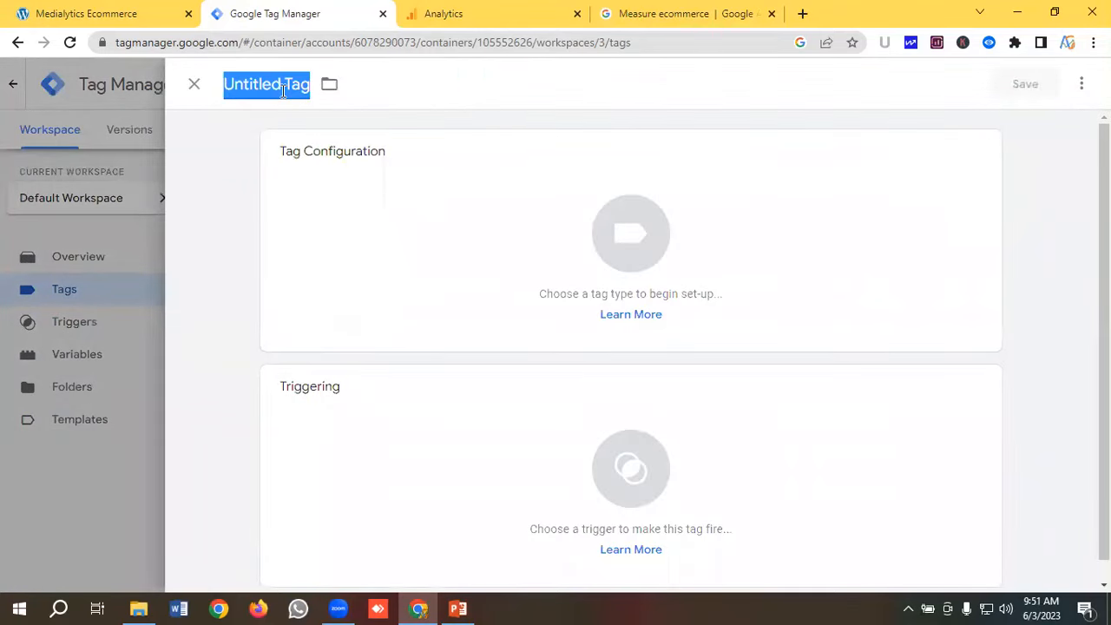
pyautogui.press('BackSpace')
pyautogui.write('GA4')
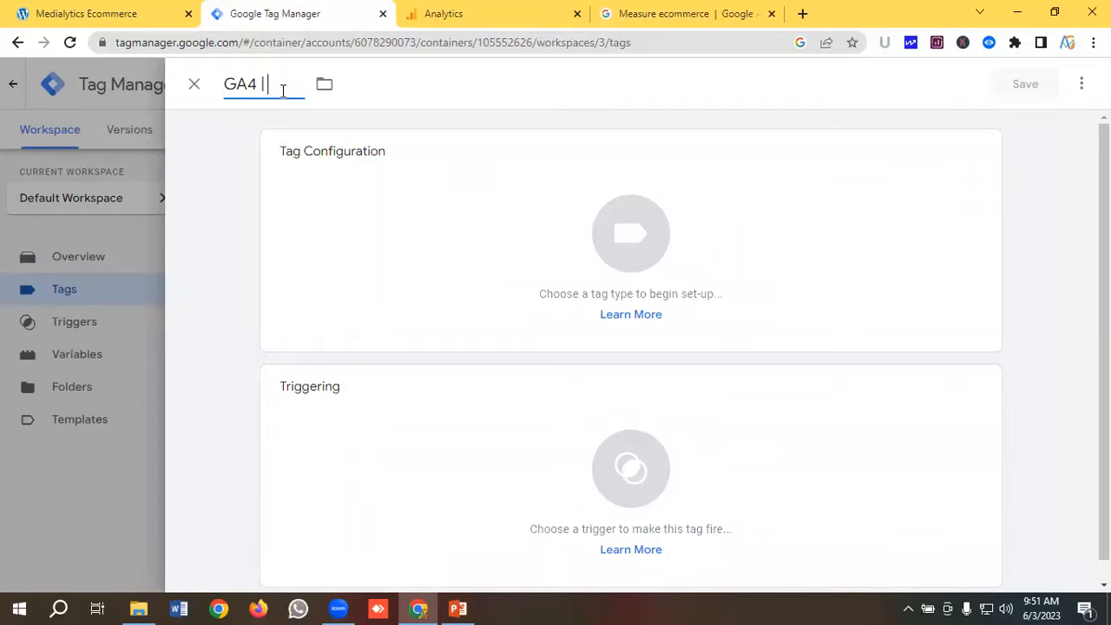
pyautogui.write(' | Add To Cart')
# Step: Set the tag type to Google Analytics: GA4 Event with GA4 Base Tag as its configuration tag
pyautogui.click(646, 247)
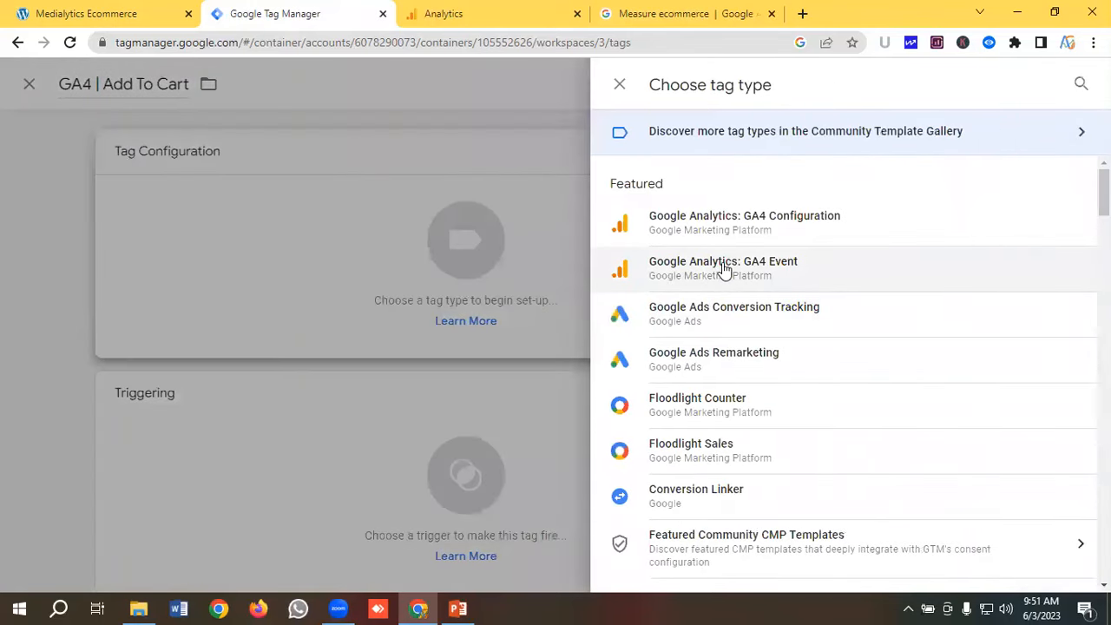
pyautogui.click(723, 270)
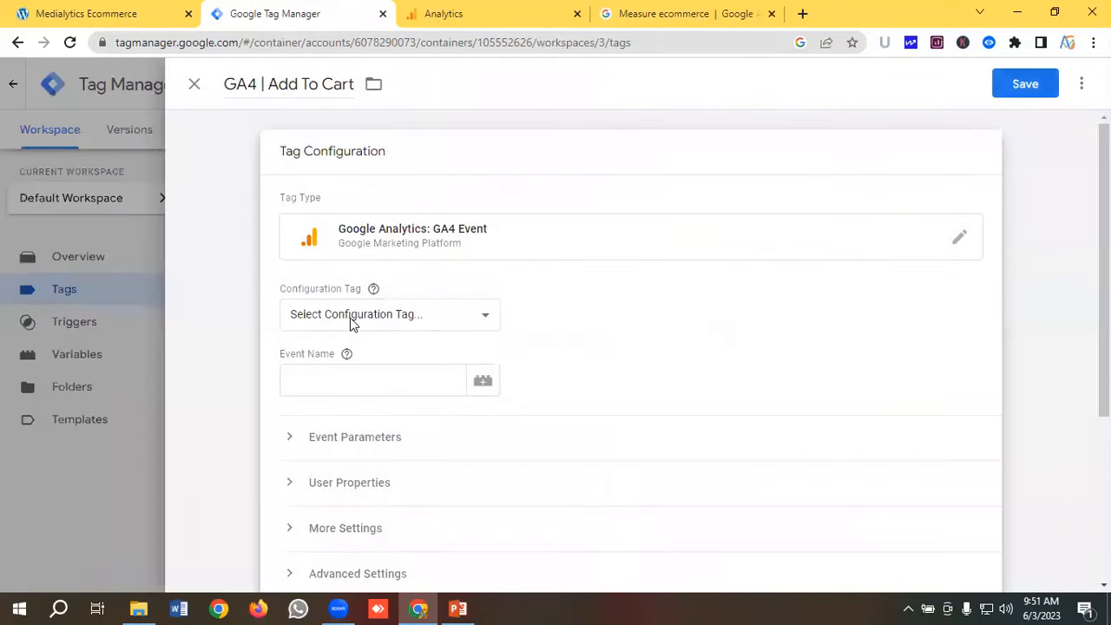
pyautogui.click(351, 320)
pyautogui.click(343, 369)
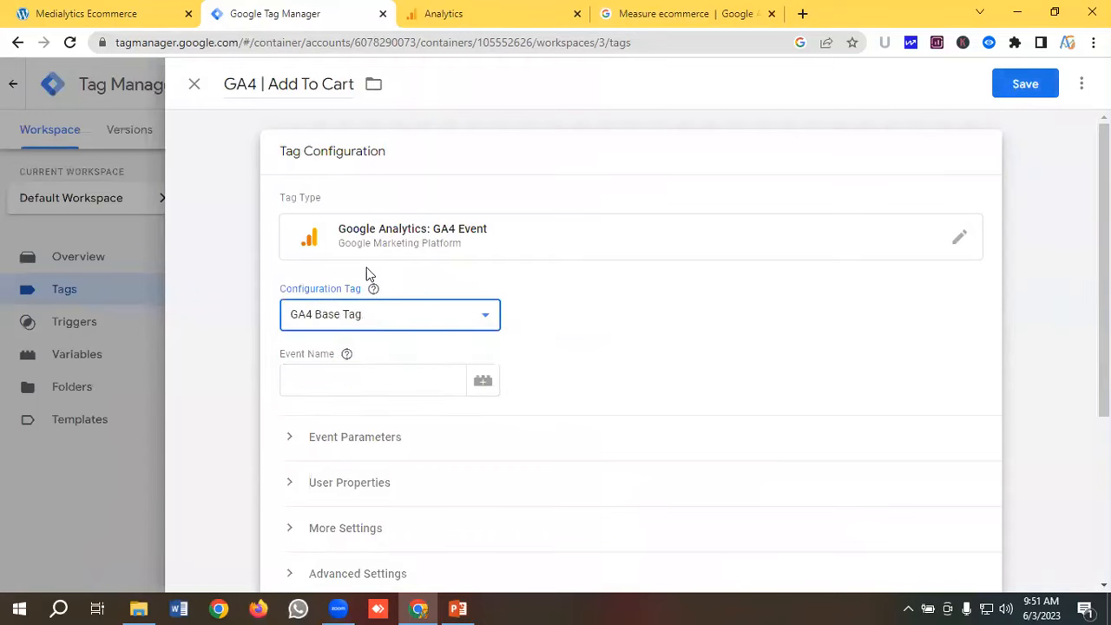
# Step: Copy the event name add_to_cart from the documentation's shopping cart section into the new tag's event name
pyautogui.scroll(-1, 347, 278)
pyautogui.click(315, 300)
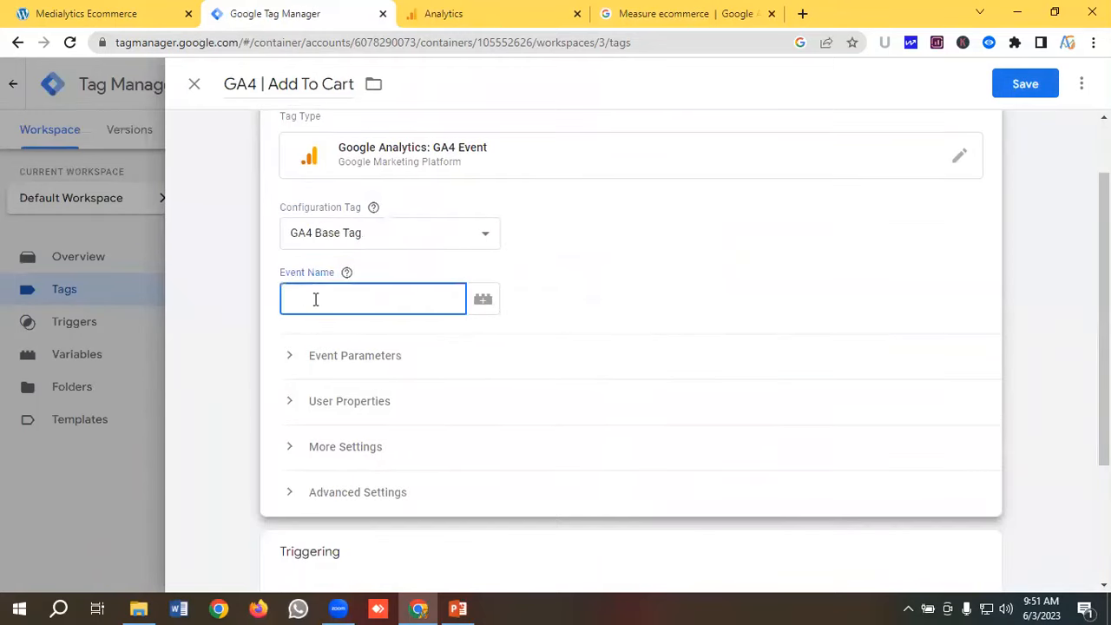
pyautogui.click(666, 14)
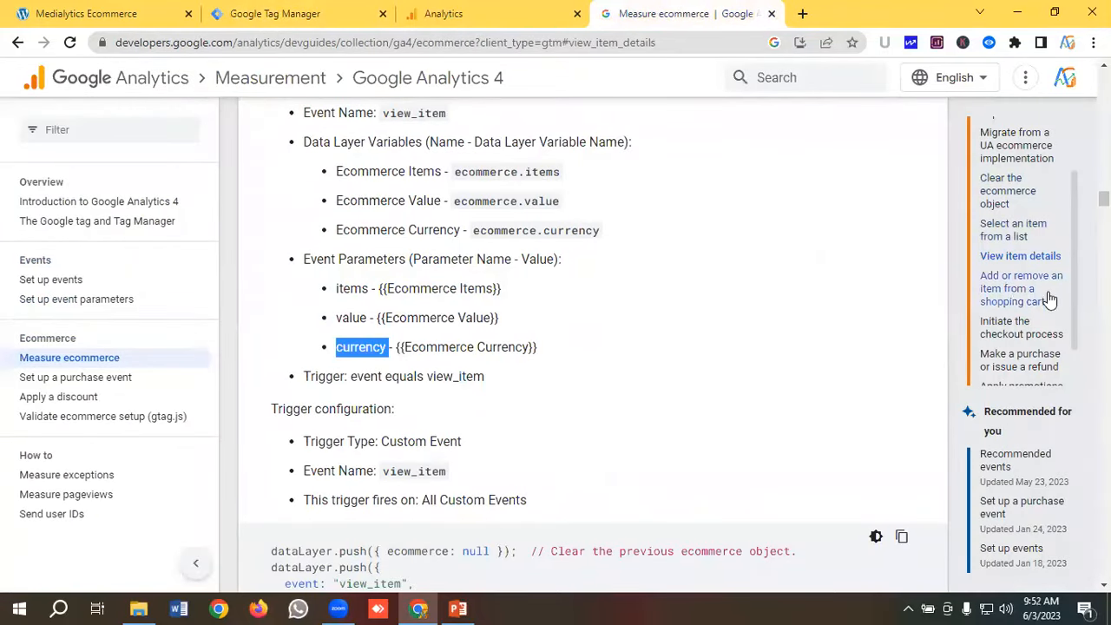
pyautogui.click(1022, 288)
pyautogui.scroll(-1, 405, 293)
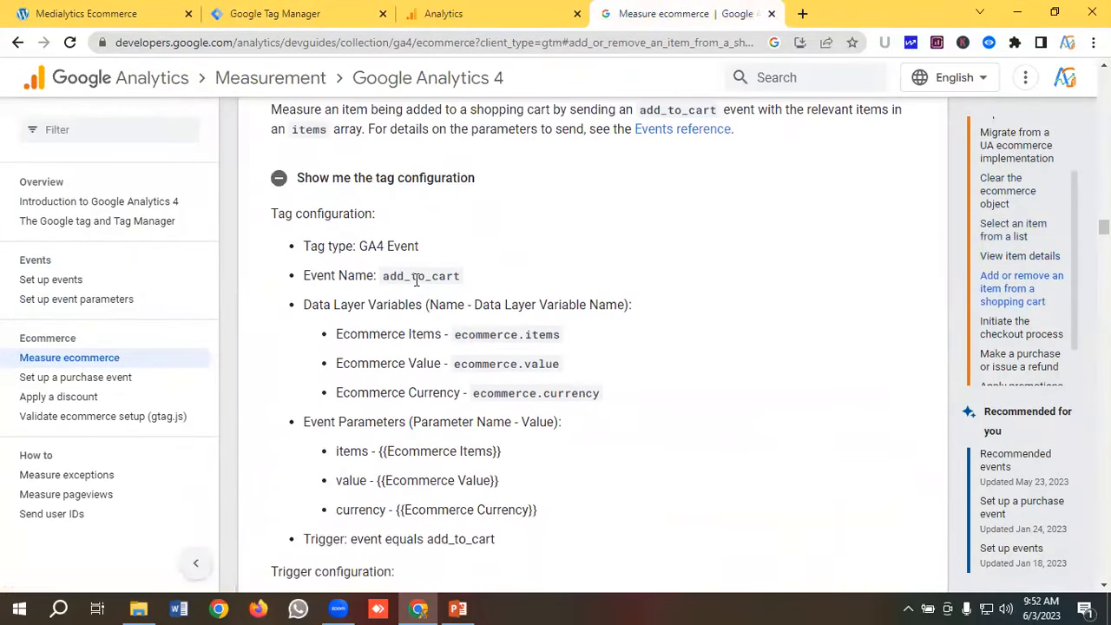
pyautogui.doubleClick(418, 276)
pyautogui.rightClick(418, 276)
pyautogui.click(438, 287)
pyautogui.click(311, 11)
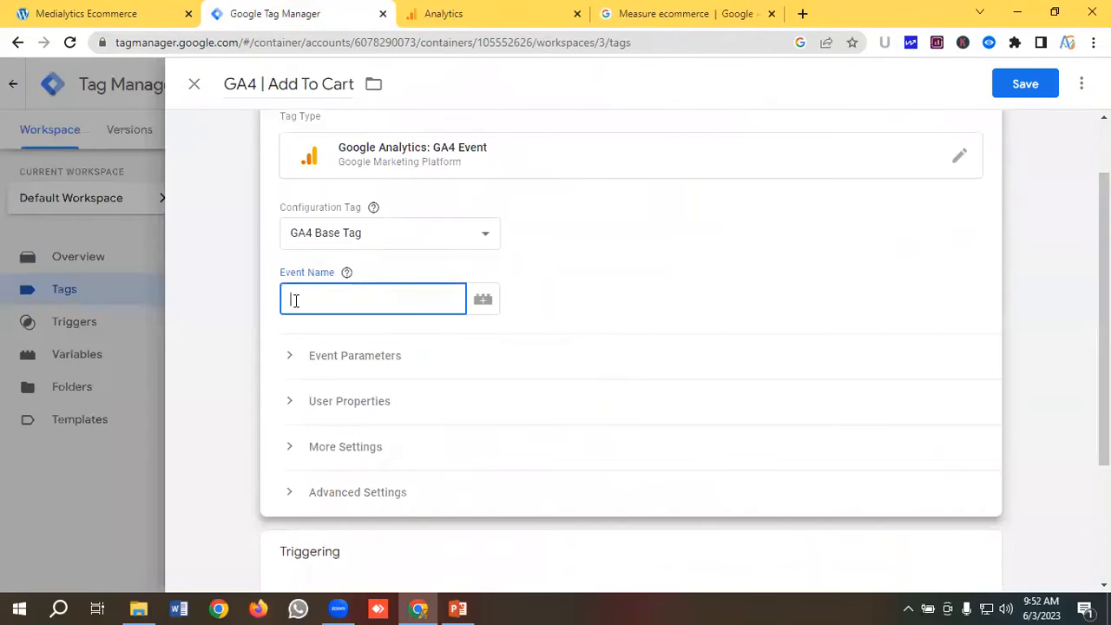
pyautogui.hotkey('ctrl', 'v')
# Step: Check the add_to_cart event parameters in the documentation and add three empty event parameter rows to the tag
pyautogui.click(309, 364)
pyautogui.scroll(-1, 380, 322)
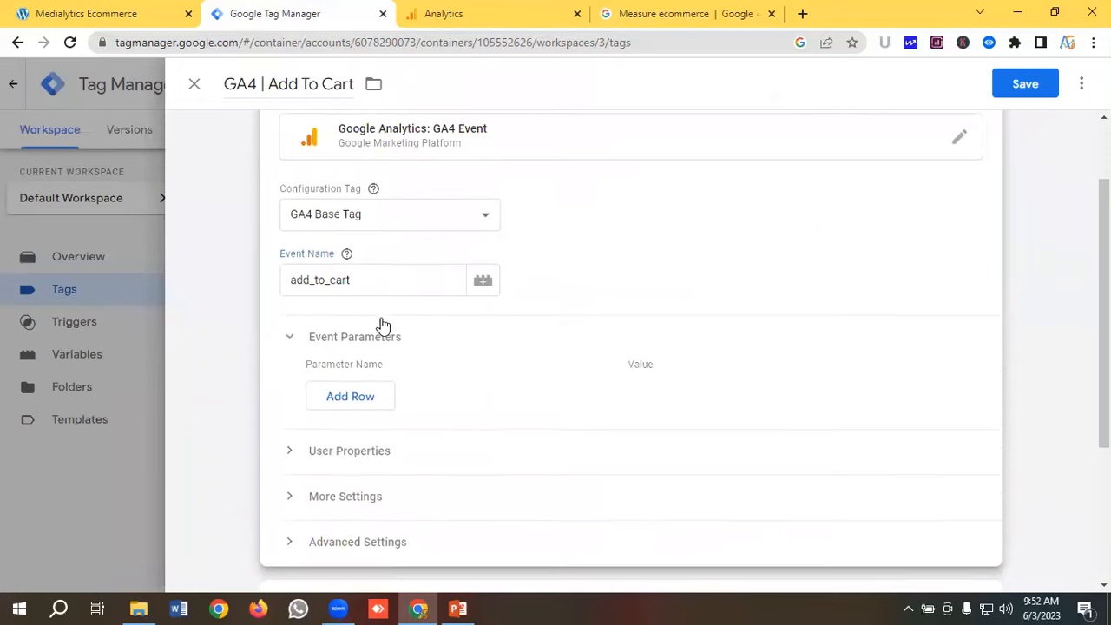
pyautogui.click(694, 13)
pyautogui.scroll(-2, 373, 313)
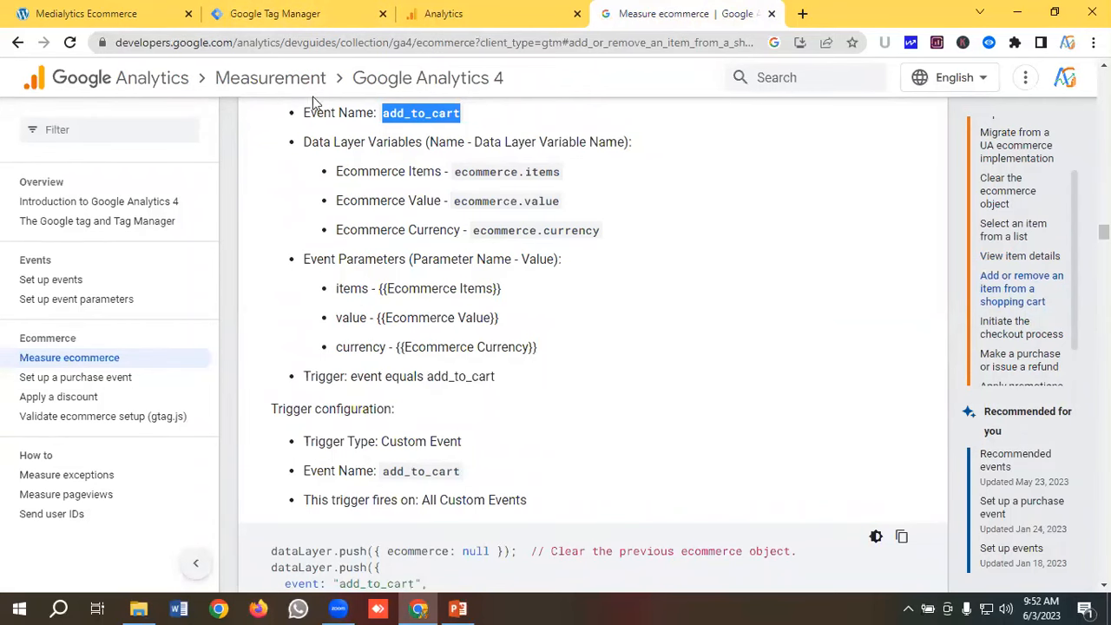
pyautogui.click(291, 19)
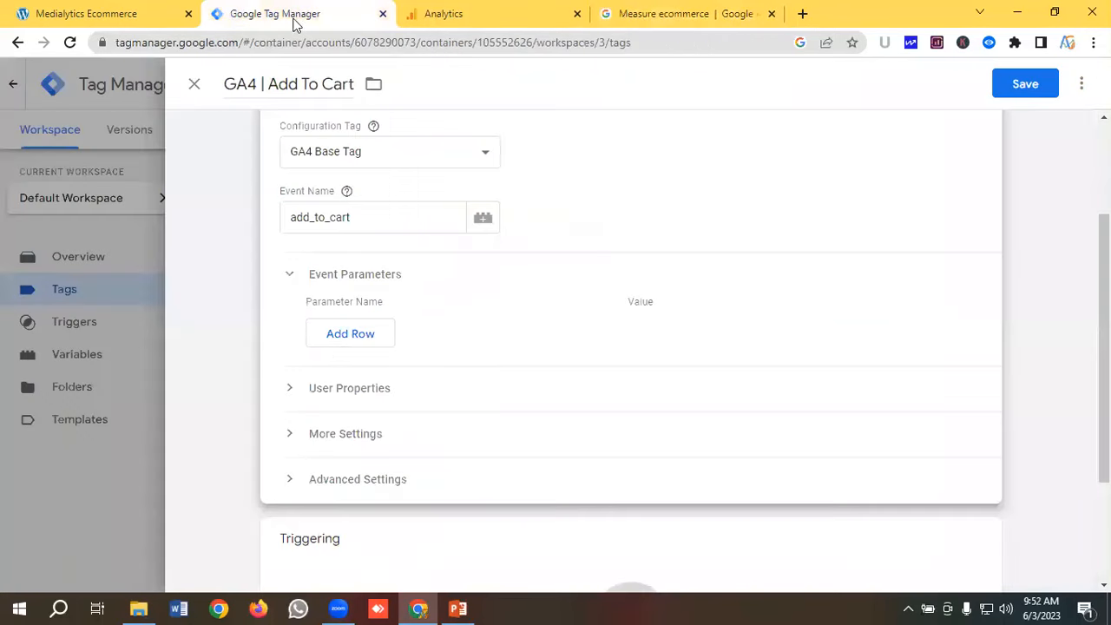
pyautogui.click(359, 339)
pyautogui.scroll(-1, 386, 286)
pyautogui.click(391, 293)
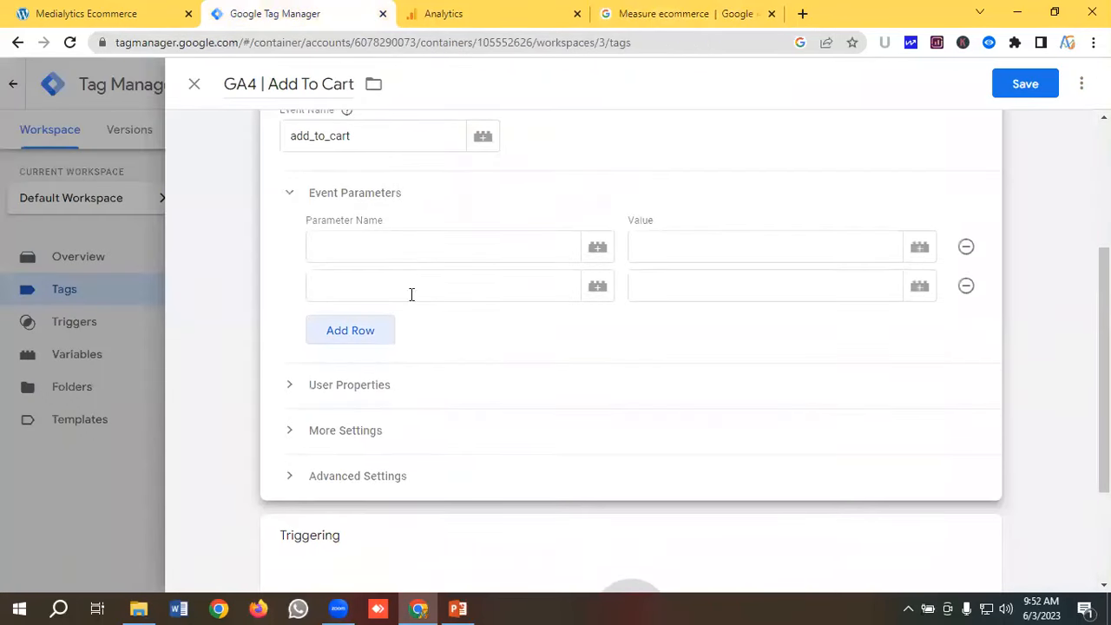
pyautogui.click(352, 336)
# Step: Copy the parameter name items from the documentation into the first event parameter row of the Add To Cart tag
pyautogui.click(372, 248)
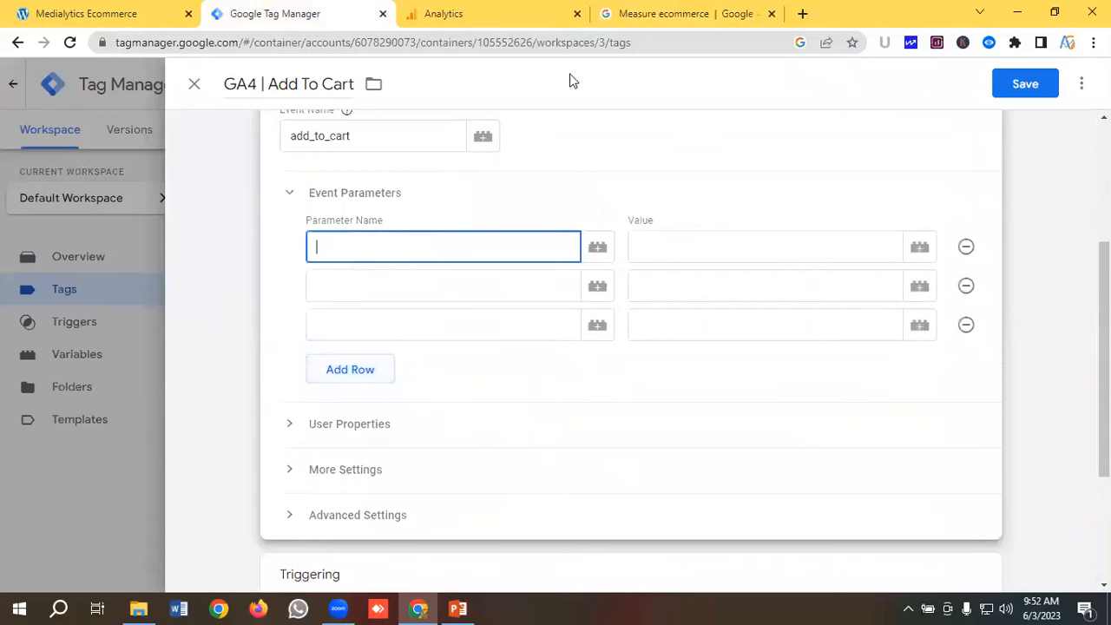
pyautogui.click(677, 14)
pyautogui.doubleClick(353, 288)
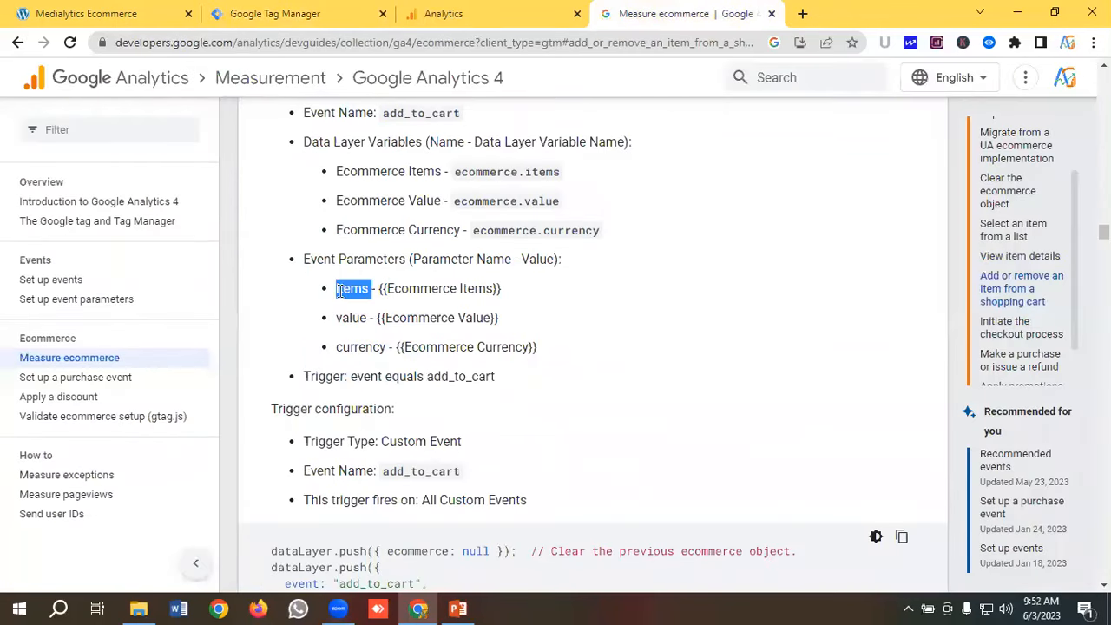
pyautogui.rightClick(352, 288)
pyautogui.click(373, 304)
pyautogui.click(313, 10)
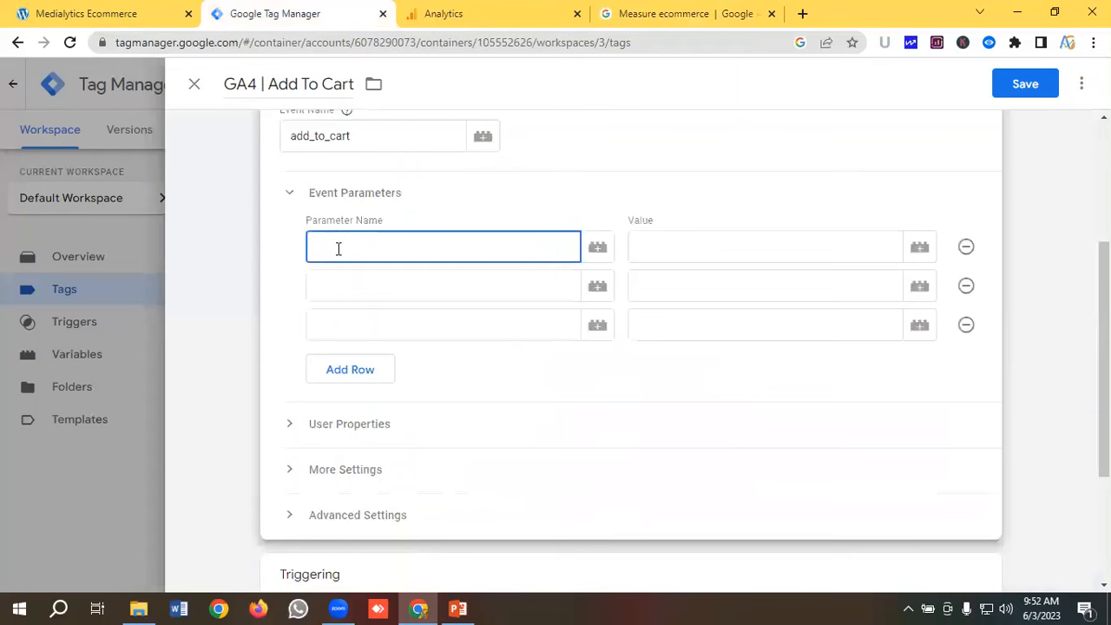
pyautogui.hotkey('ctrl', 'v')
# Step: Copy the parameter name value from the documentation into the second event parameter row of the Add To Cart tag
pyautogui.click(359, 282)
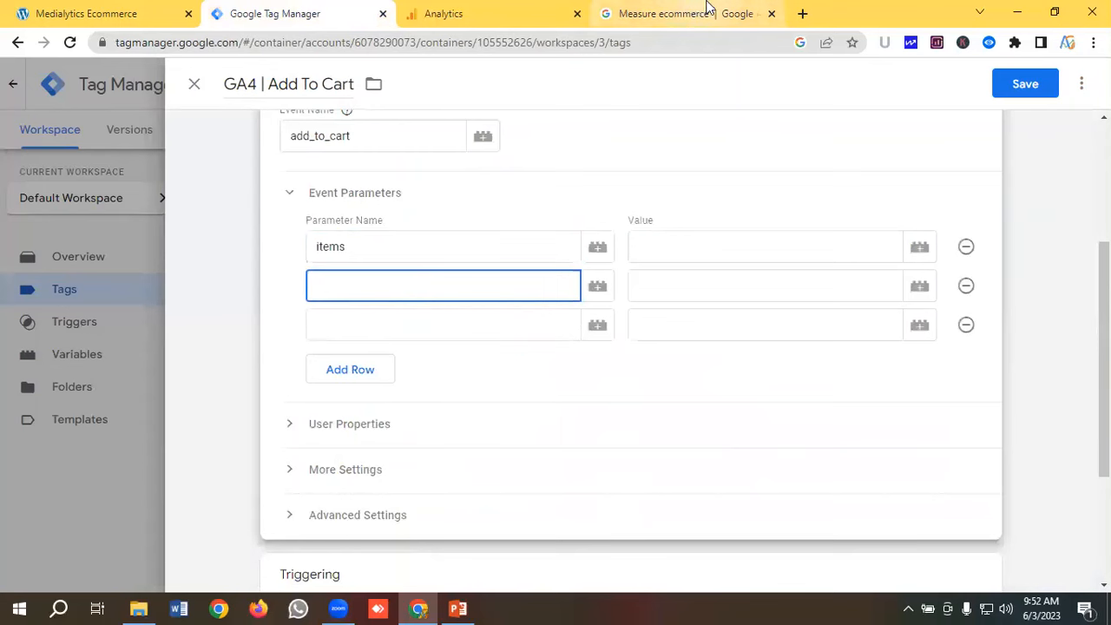
pyautogui.click(685, 14)
pyautogui.doubleClick(353, 318)
pyautogui.rightClick(352, 318)
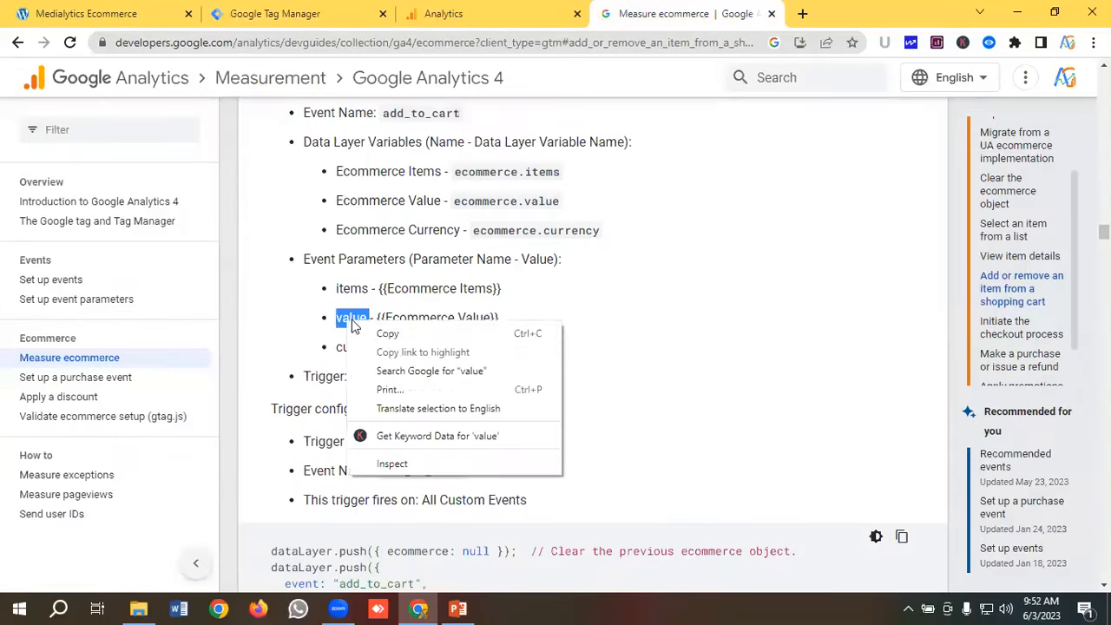
pyautogui.click(387, 335)
pyautogui.click(312, 14)
pyautogui.hotkey('ctrl', 'v')
# Step: Copy the parameter name currency from the documentation into the third event parameter row of the Add To Cart tag
pyautogui.click(345, 329)
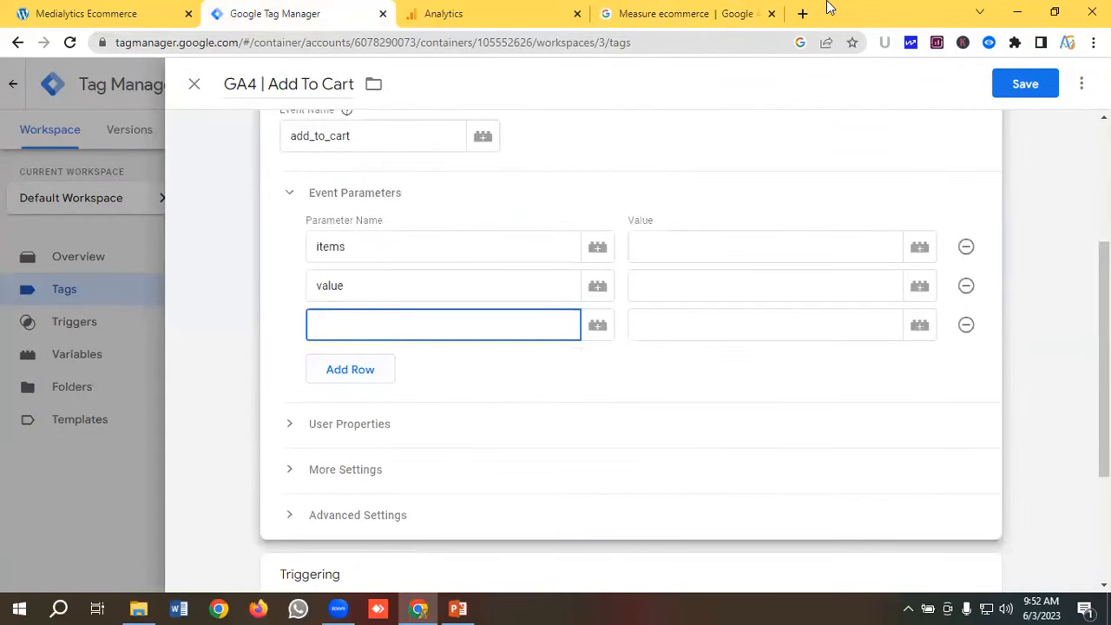
pyautogui.click(690, 14)
pyautogui.click(353, 353)
pyautogui.doubleClick(352, 349)
pyautogui.rightClick(356, 352)
pyautogui.click(384, 363)
pyautogui.click(321, 14)
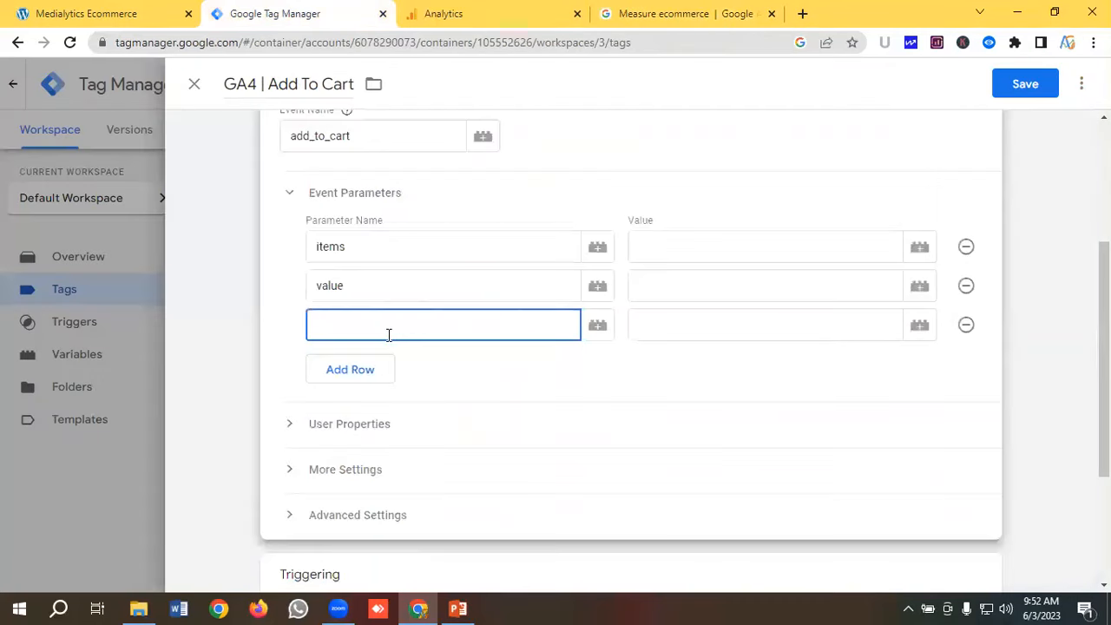
pyautogui.hotkey('ctrl', 'v')
# Step: Assign the variables Ecommerce Items, Ecommerce Value and Ecommerce Currency as values of the items, value and currency parameters
pyautogui.click(672, 246)
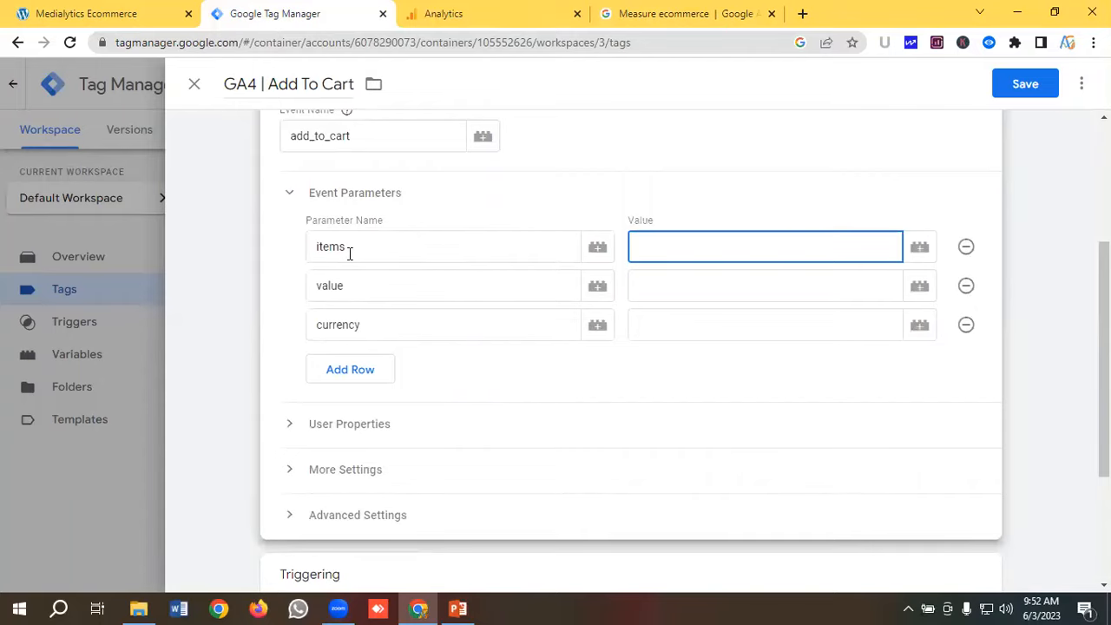
pyautogui.click(919, 246)
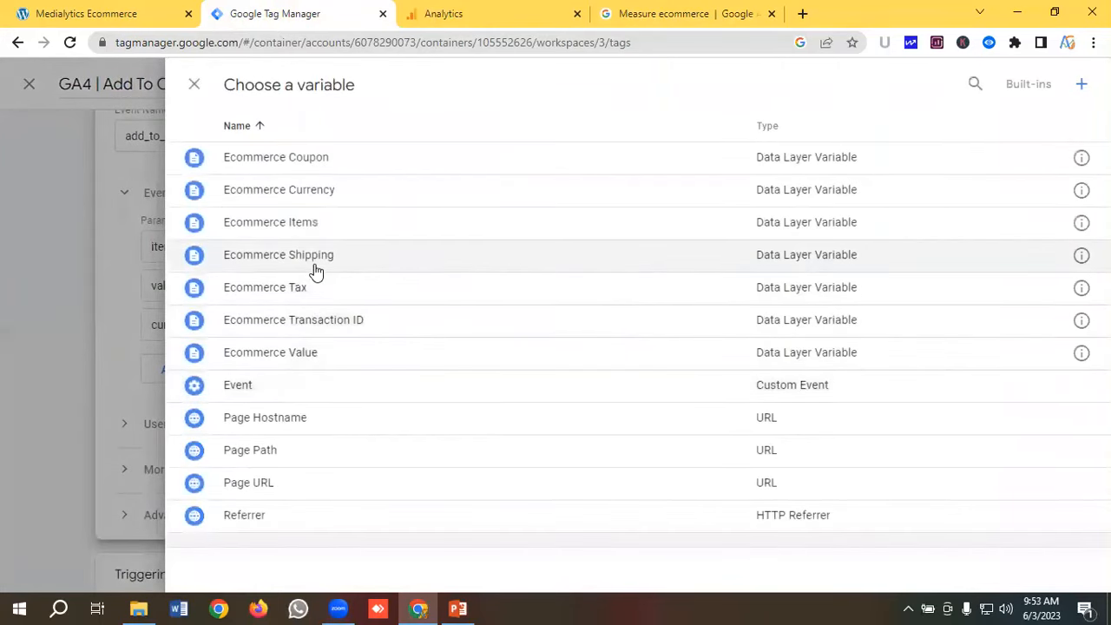
pyautogui.click(310, 227)
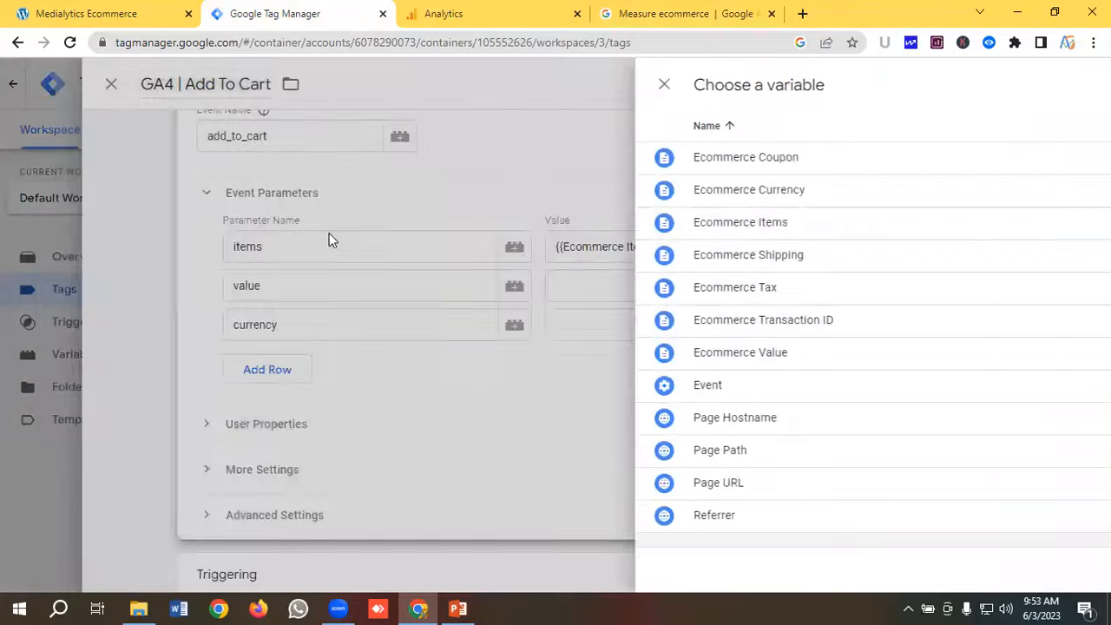
pyautogui.click(670, 284)
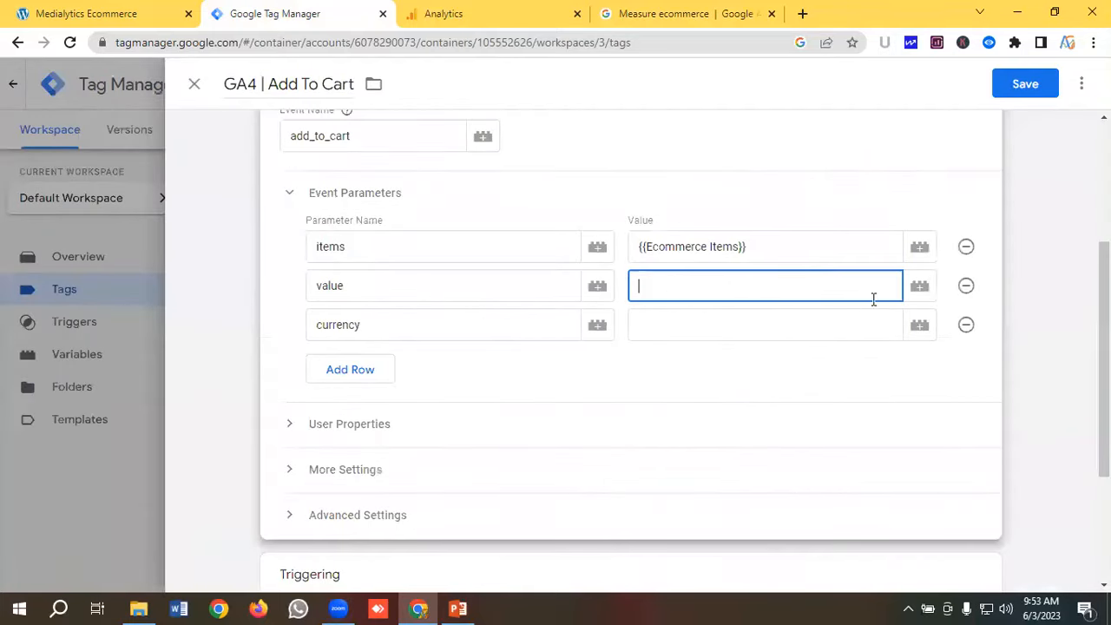
pyautogui.click(919, 286)
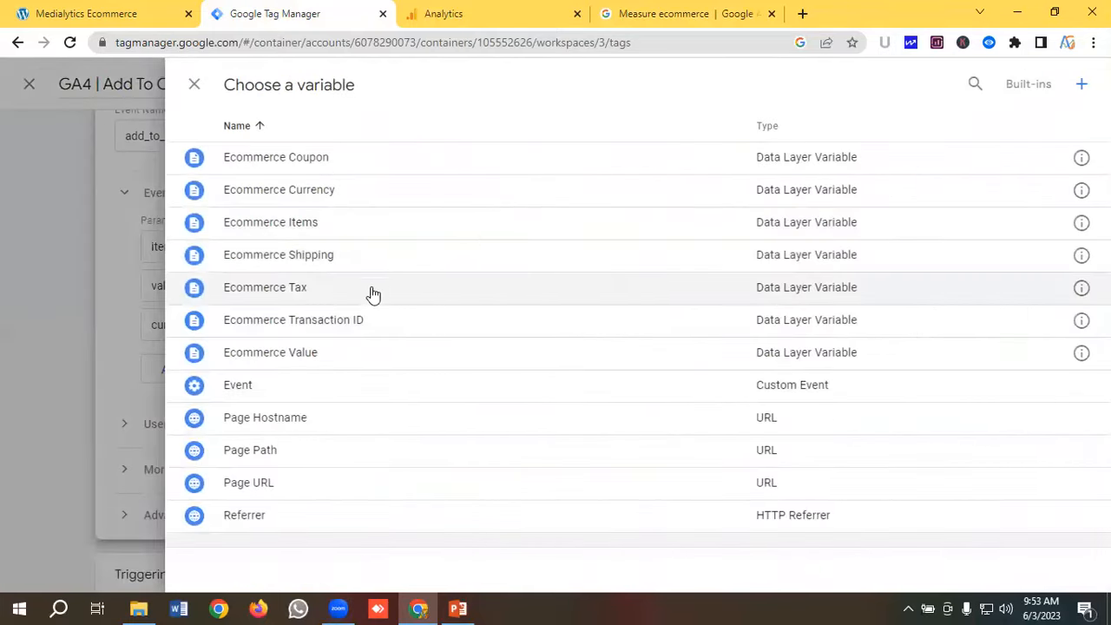
pyautogui.click(295, 359)
pyautogui.click(700, 330)
pyautogui.click(919, 325)
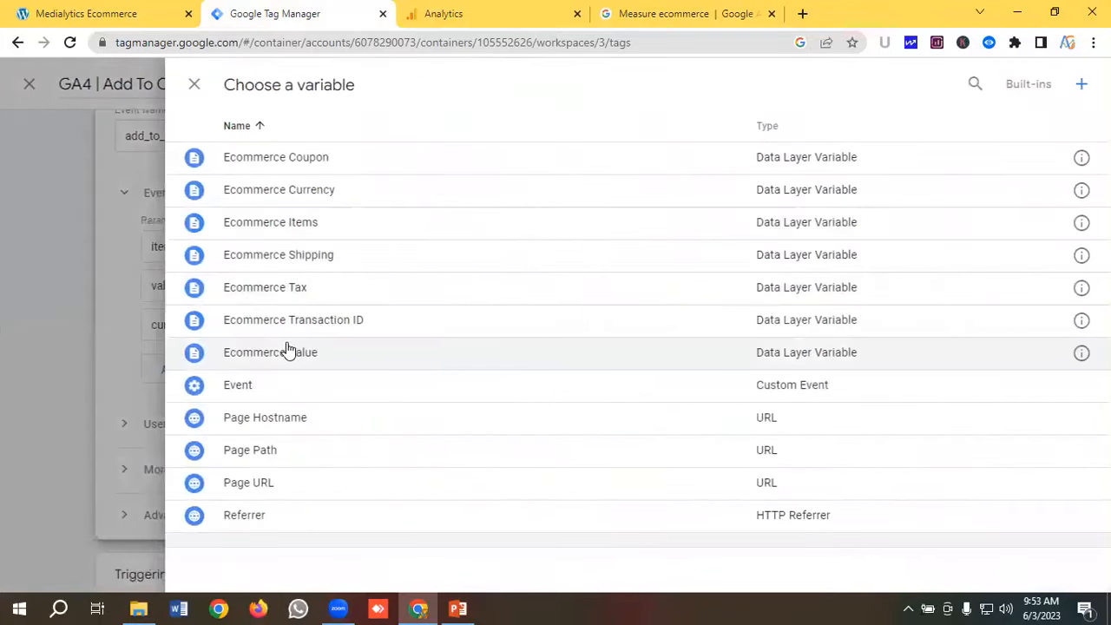
pyautogui.click(314, 191)
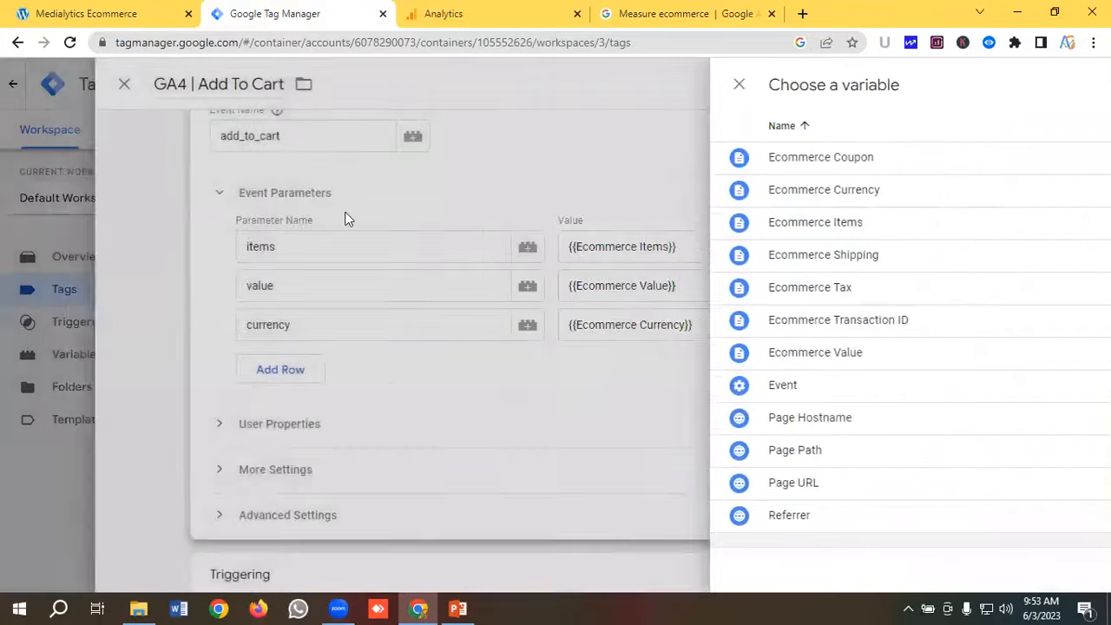
# Step: Assign the Add To Cart Trigger to the GA4 | Add To Cart tag and save the tag
pyautogui.scroll(-3, 449, 257)
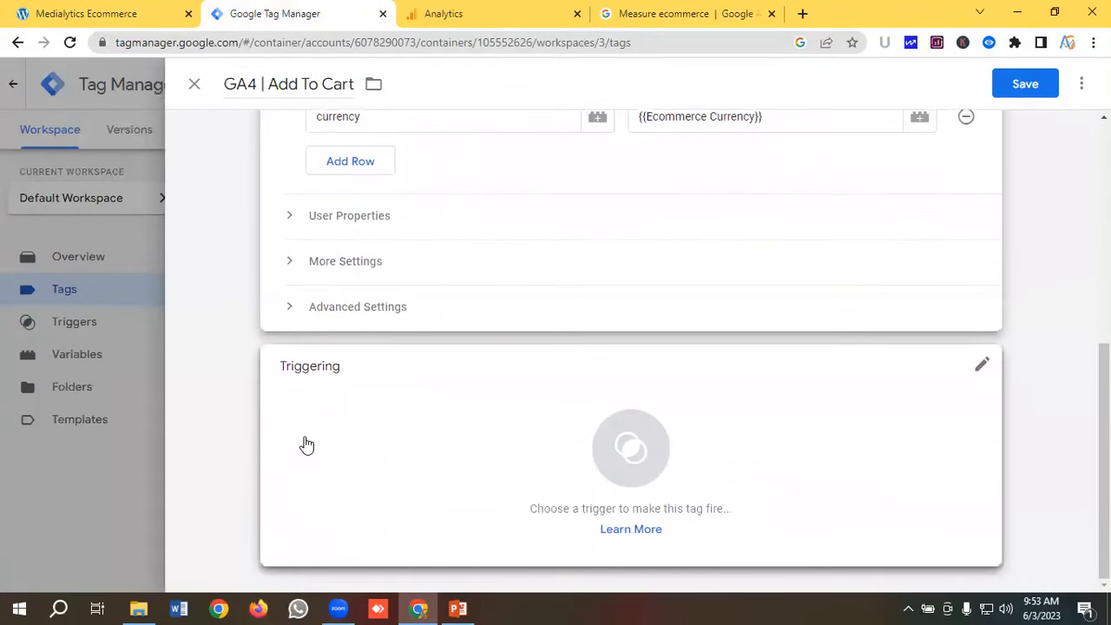
pyautogui.click(614, 478)
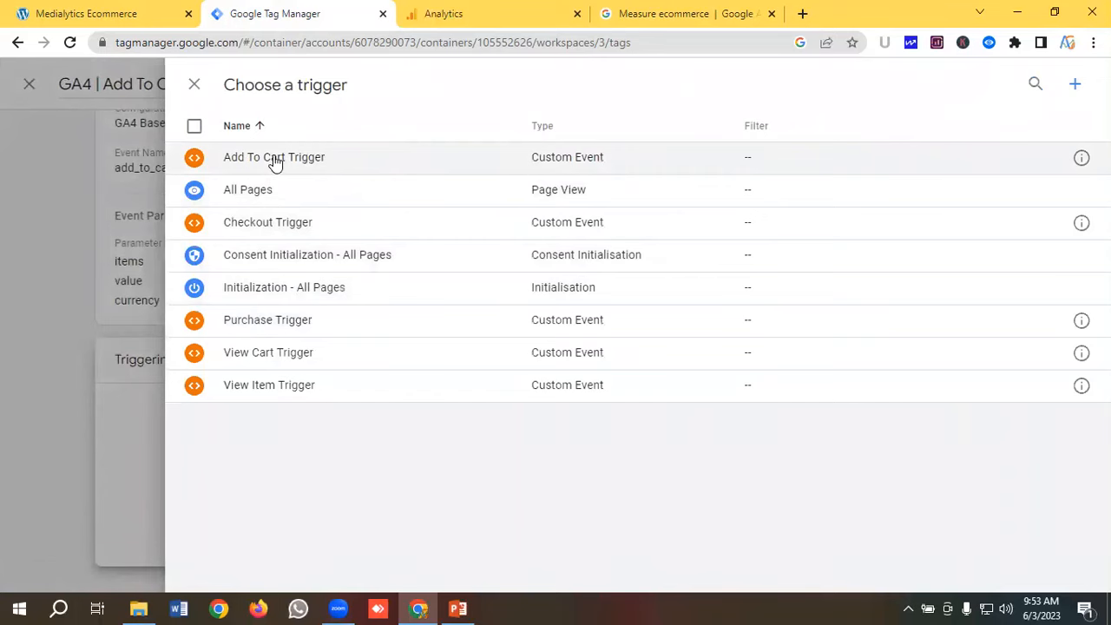
pyautogui.click(275, 162)
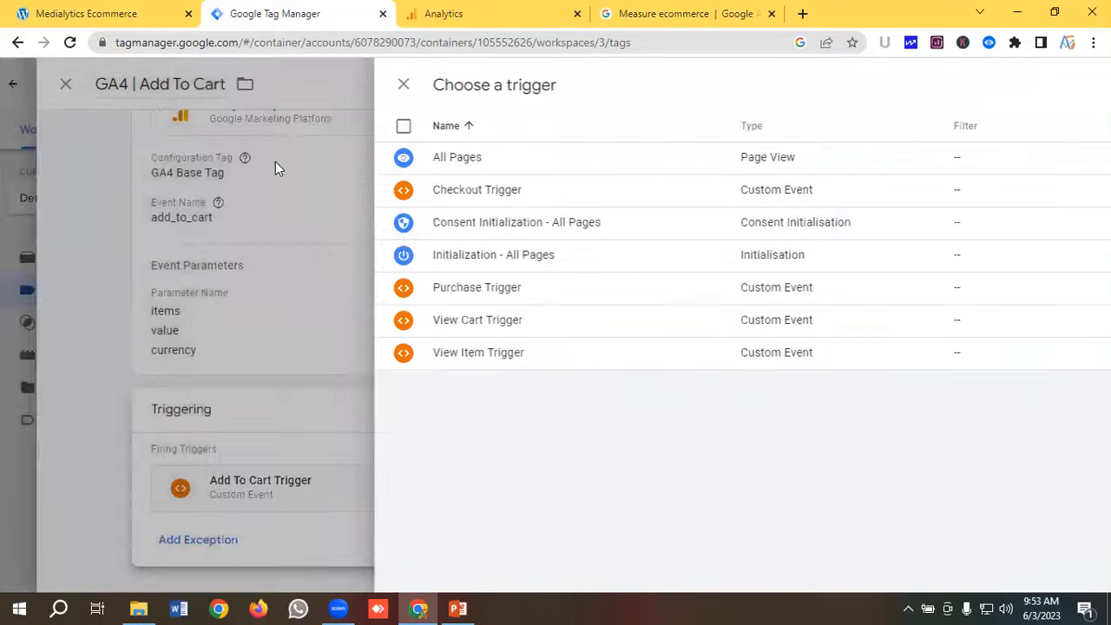
pyautogui.click(1025, 85)
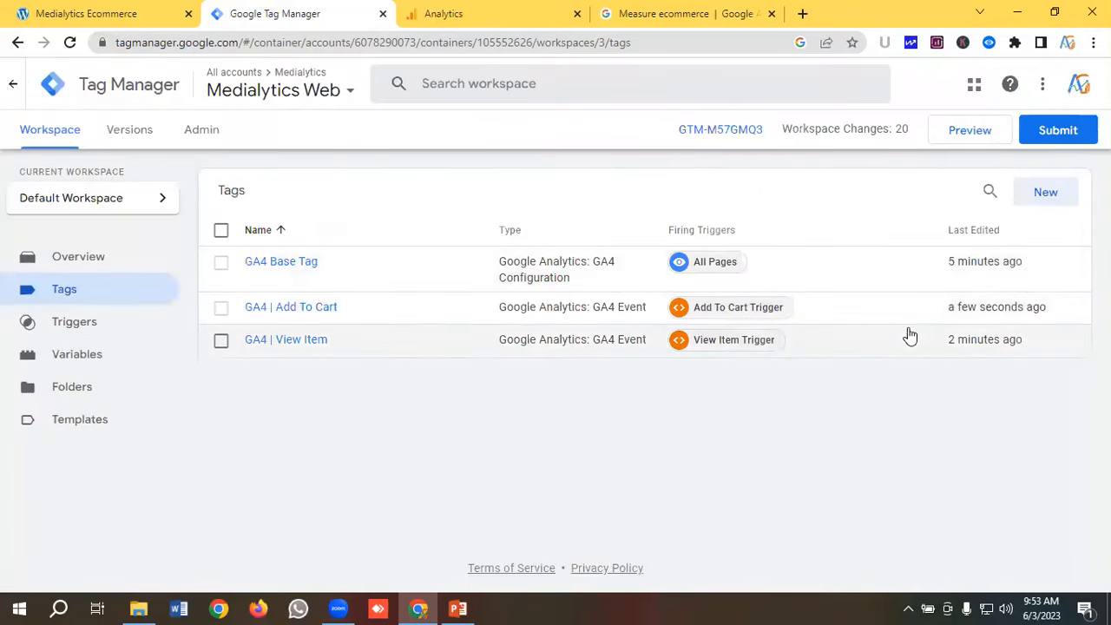
# Step: Create a new tag named GA4 | View Cart
pyautogui.click(1047, 192)
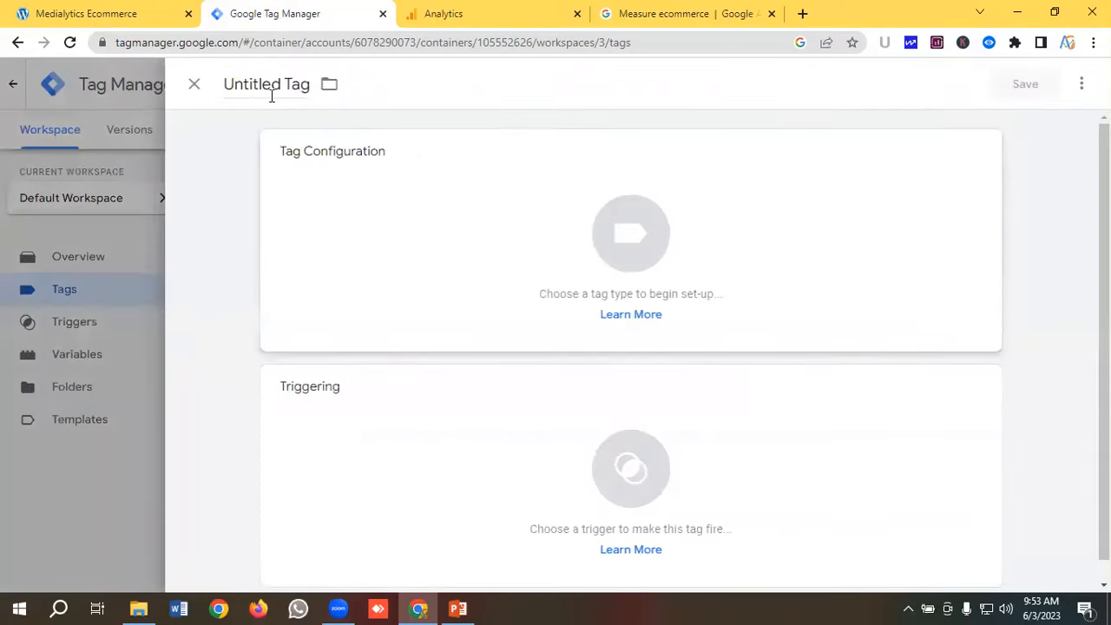
pyautogui.click(270, 89)
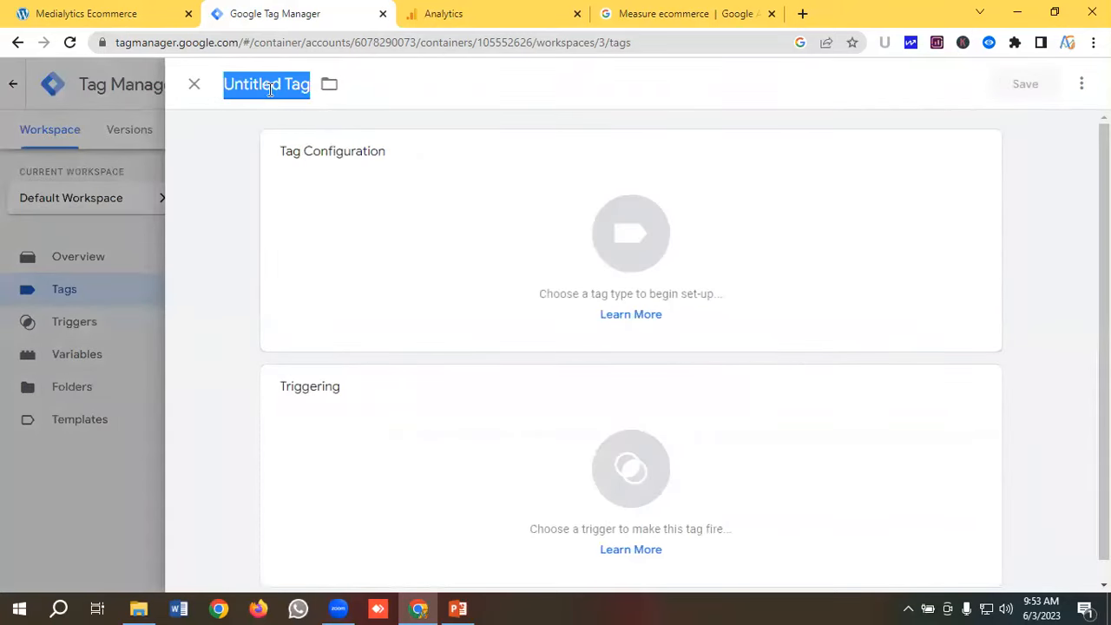
pyautogui.press('BackSpace')
pyautogui.write('GA4')
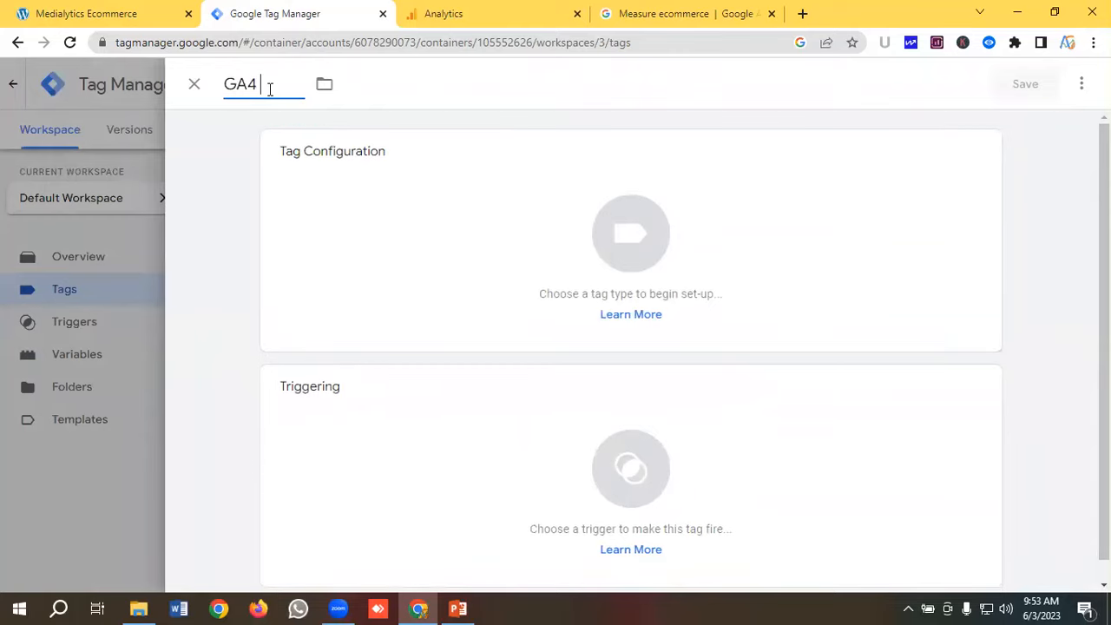
pyautogui.write(' | View Cart')
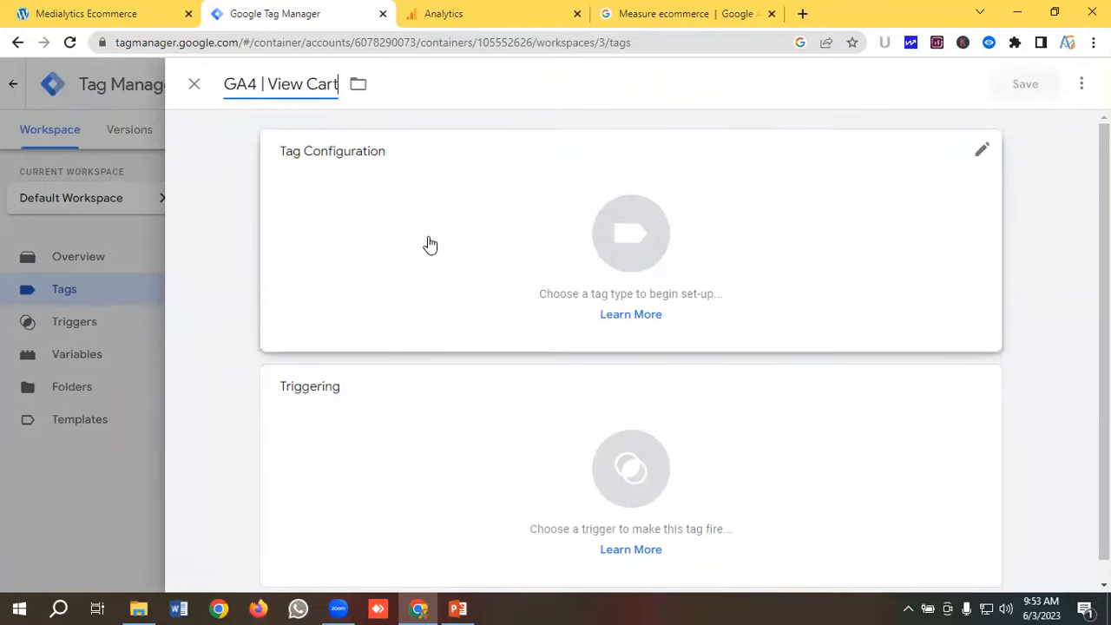
# Step: Make the View Cart tag a Google Analytics: GA4 Event with GA4 Base Tag as its configuration tag
pyautogui.click(640, 248)
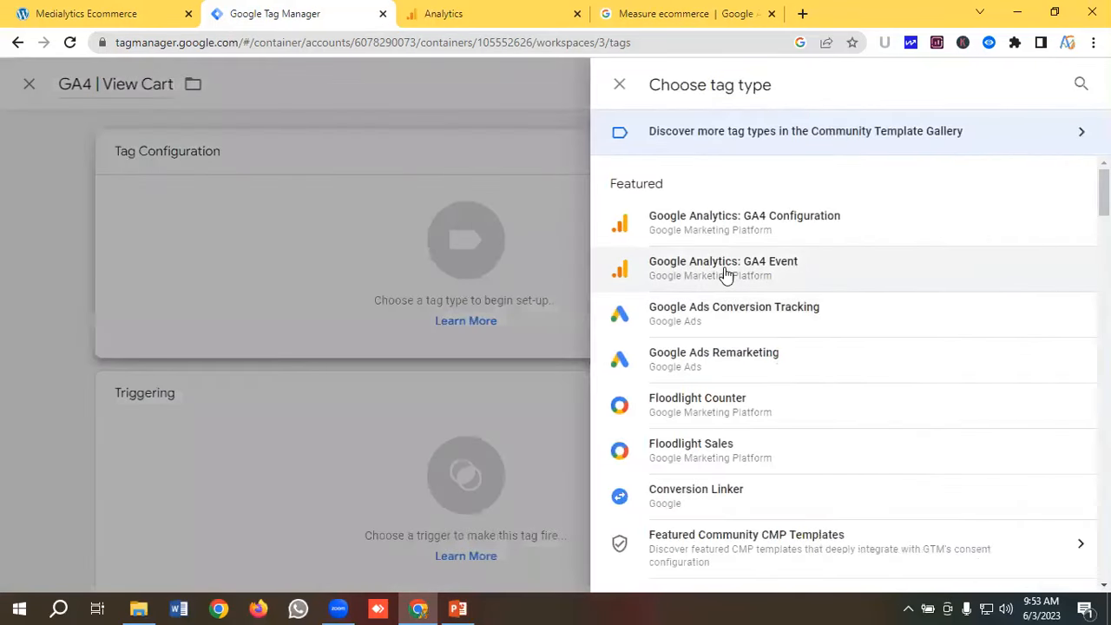
pyautogui.click(724, 269)
pyautogui.click(364, 316)
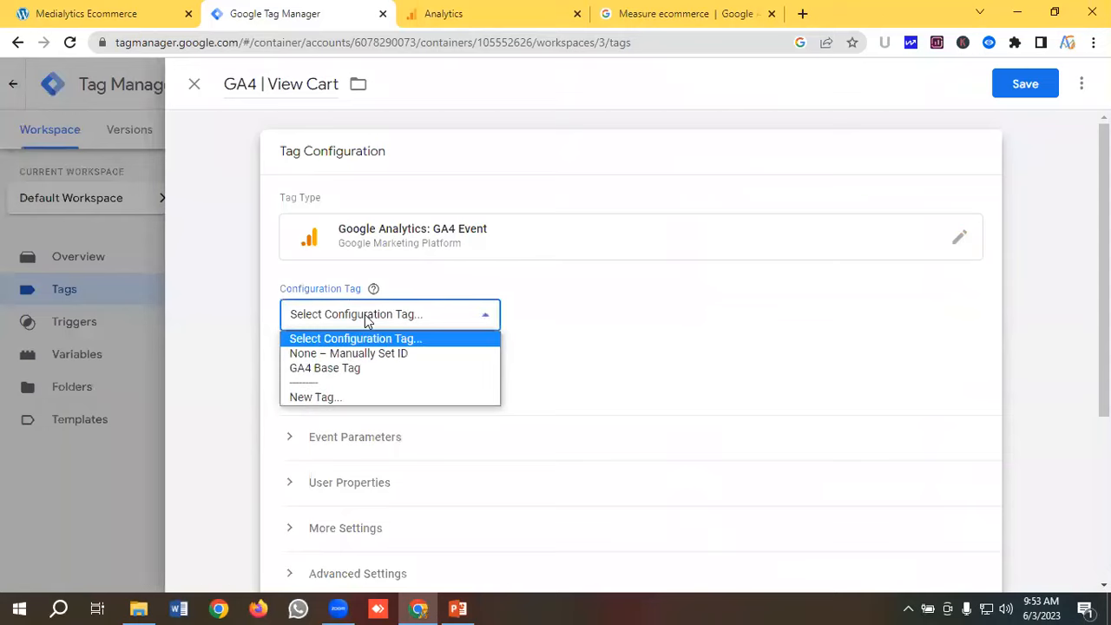
pyautogui.click(344, 369)
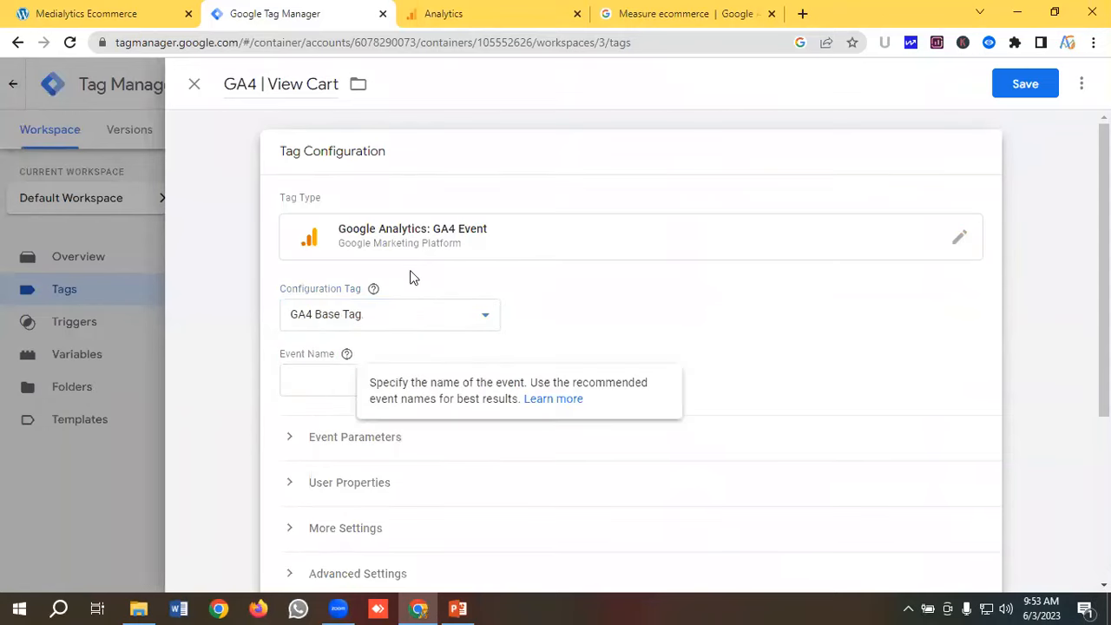
# Step: Copy the event name view_cart from the documentation's view cart tag configuration into the new tag's event name
pyautogui.scroll(-1, 339, 303)
pyautogui.click(335, 300)
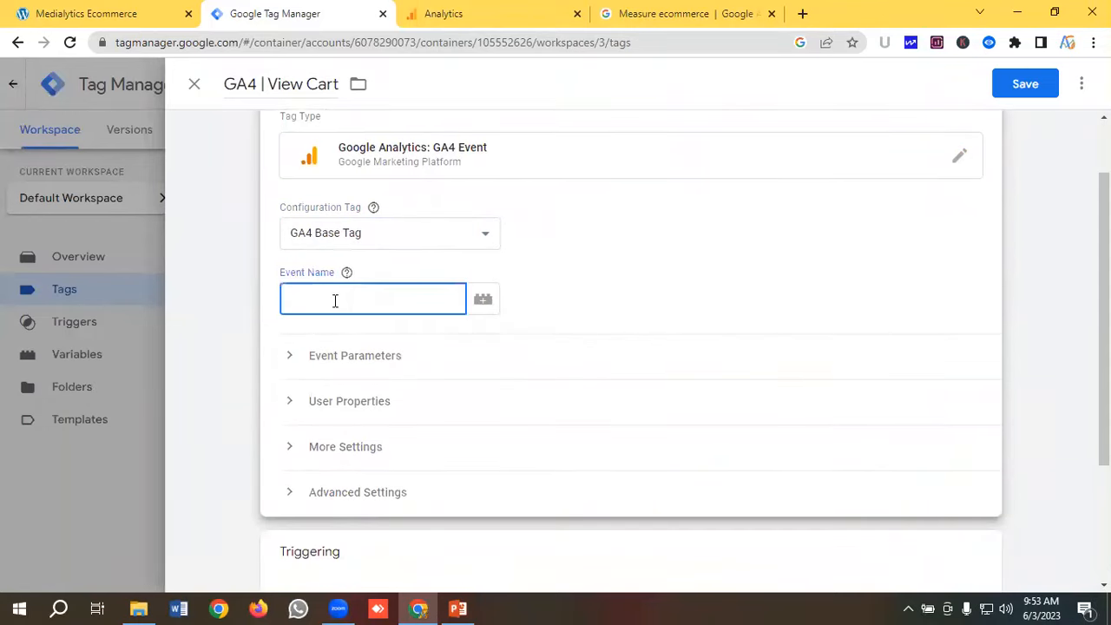
pyautogui.click(685, 19)
pyautogui.scroll(-10, 529, 331)
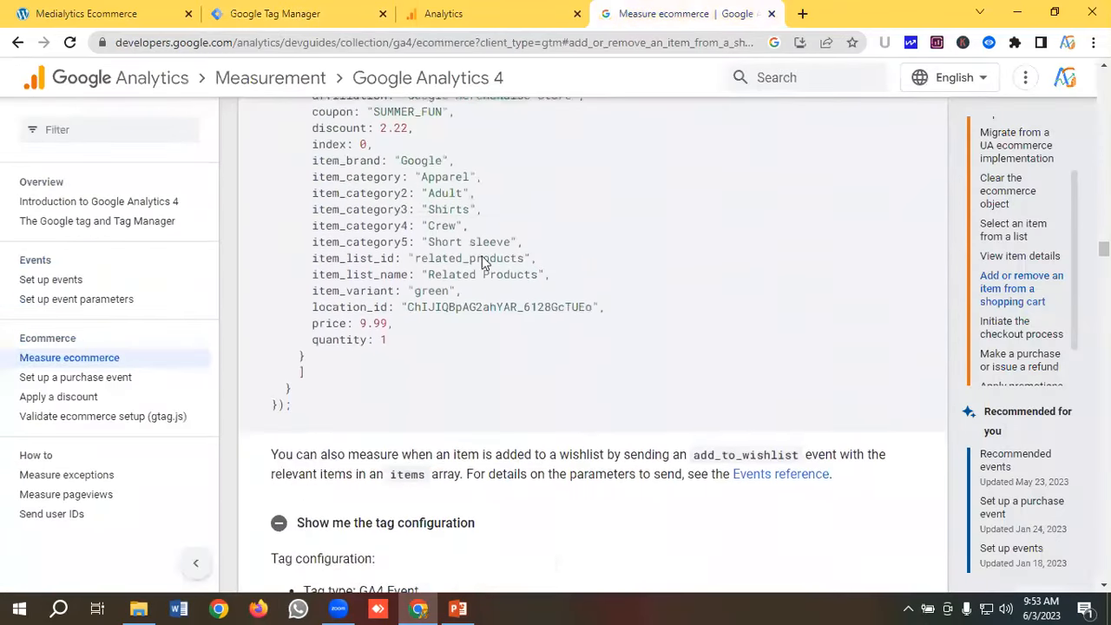
pyautogui.scroll(-10, 491, 257)
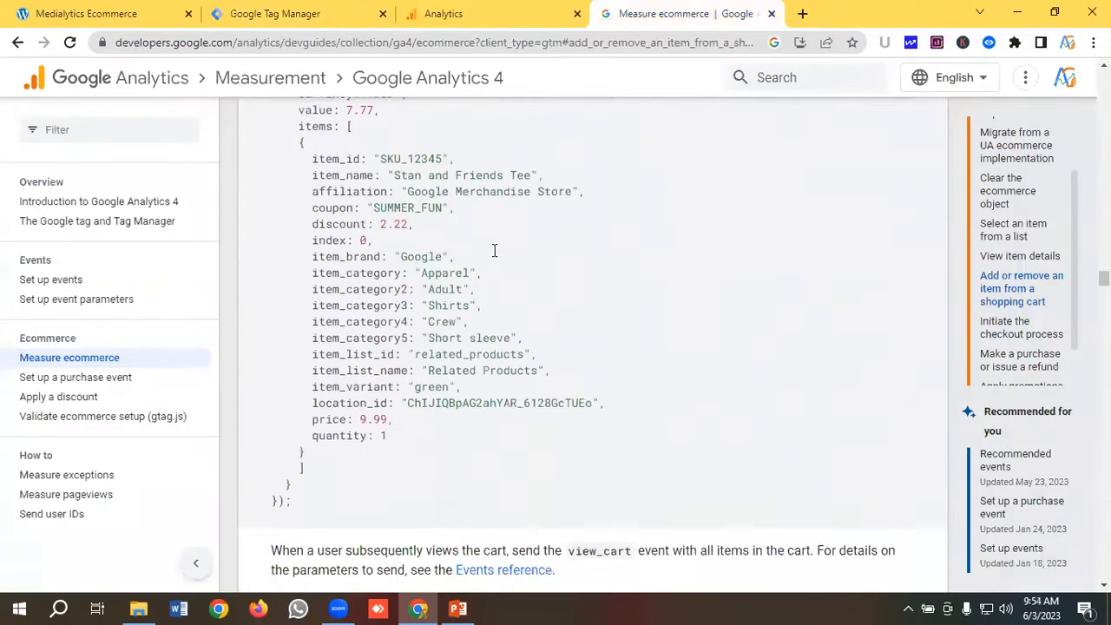
pyautogui.scroll(-1, 442, 312)
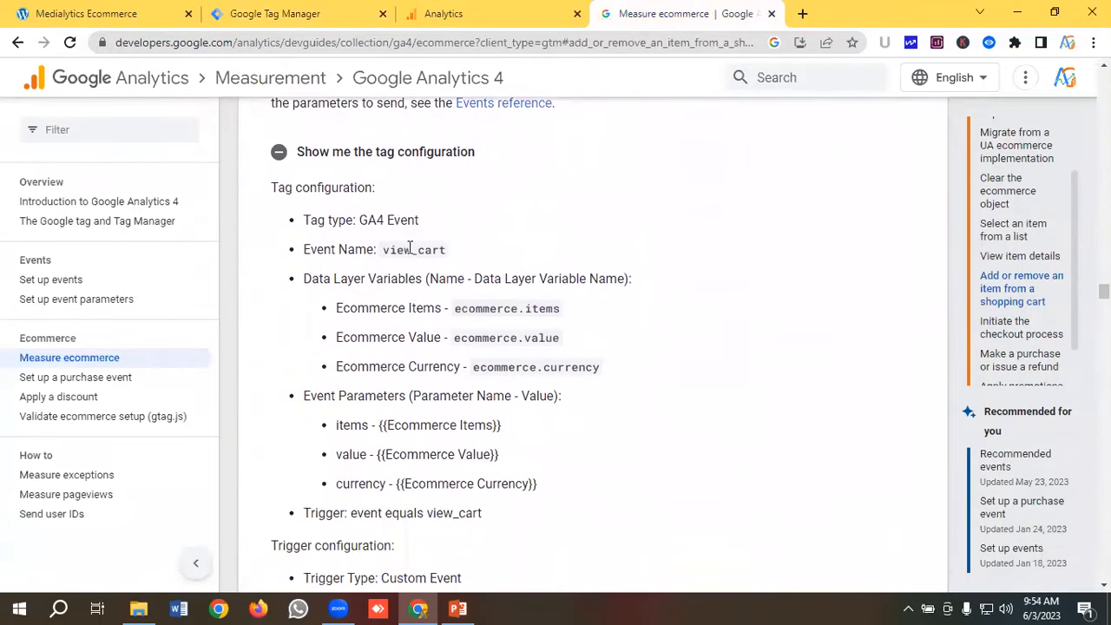
pyautogui.doubleClick(411, 249)
pyautogui.rightClick(412, 249)
pyautogui.click(444, 262)
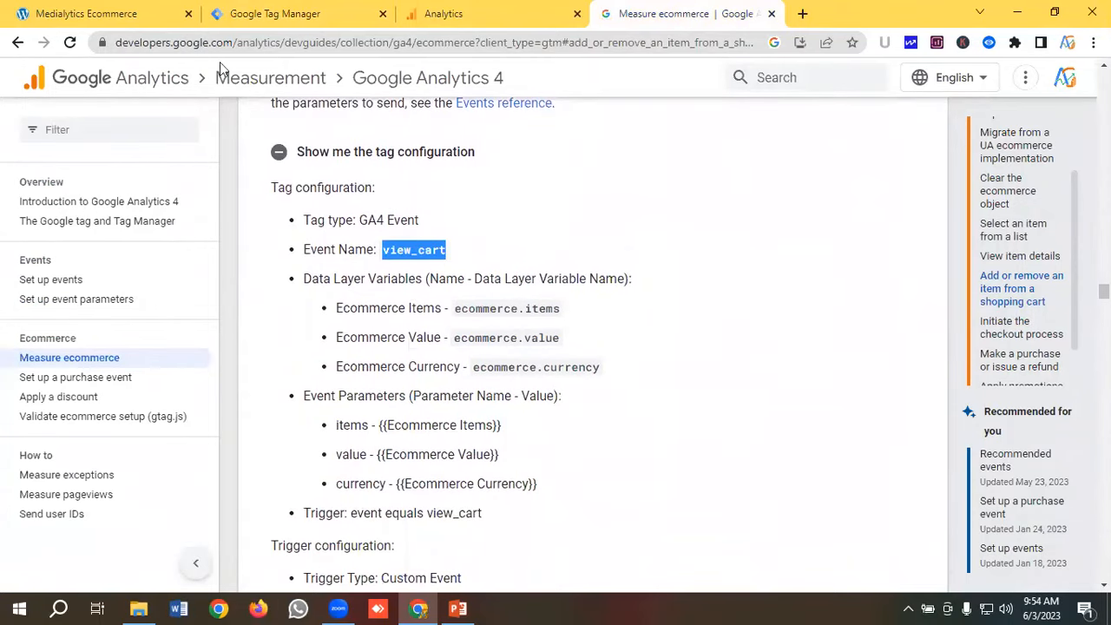
pyautogui.click(274, 13)
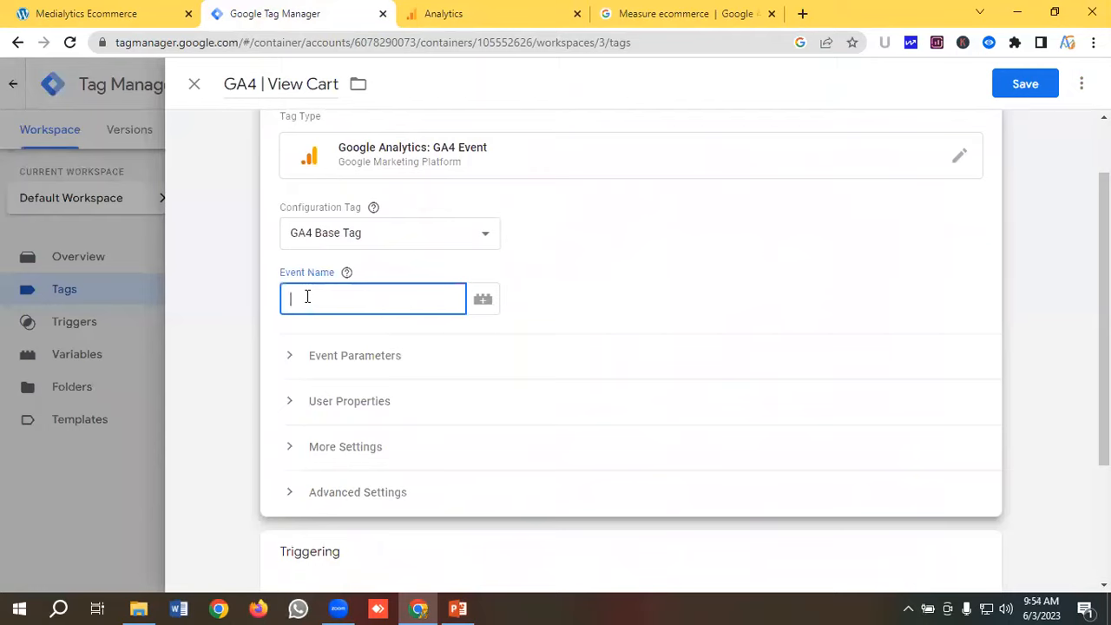
pyautogui.hotkey('ctrl', 'v')
# Step: Add three empty event parameter rows to the View Cart tag
pyautogui.scroll(-1, 384, 286)
pyautogui.click(367, 272)
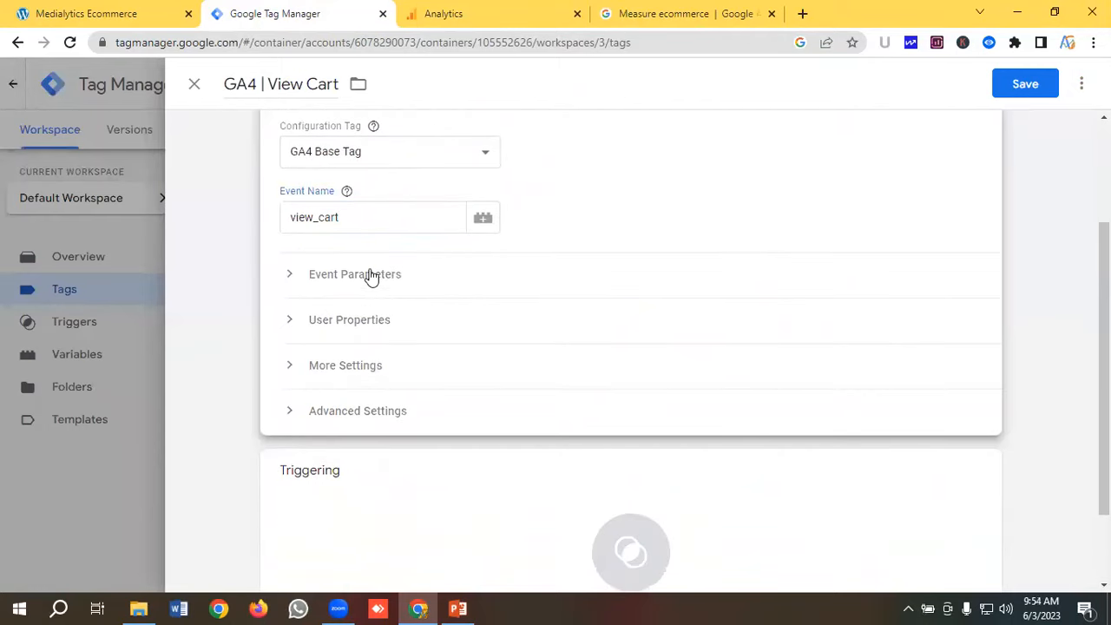
pyautogui.click(350, 337)
pyautogui.click(364, 367)
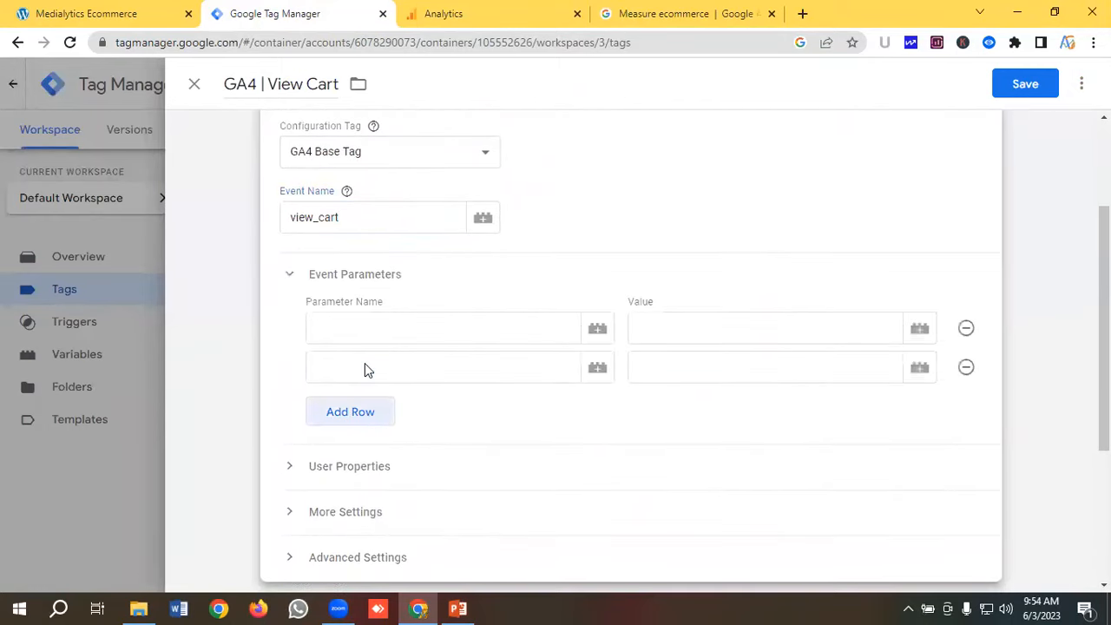
pyautogui.click(351, 412)
# Step: Copy the parameter name items from the view_cart documentation into the first event parameter row of the View Cart tag
pyautogui.click(601, 14)
pyautogui.scroll(-1, 357, 313)
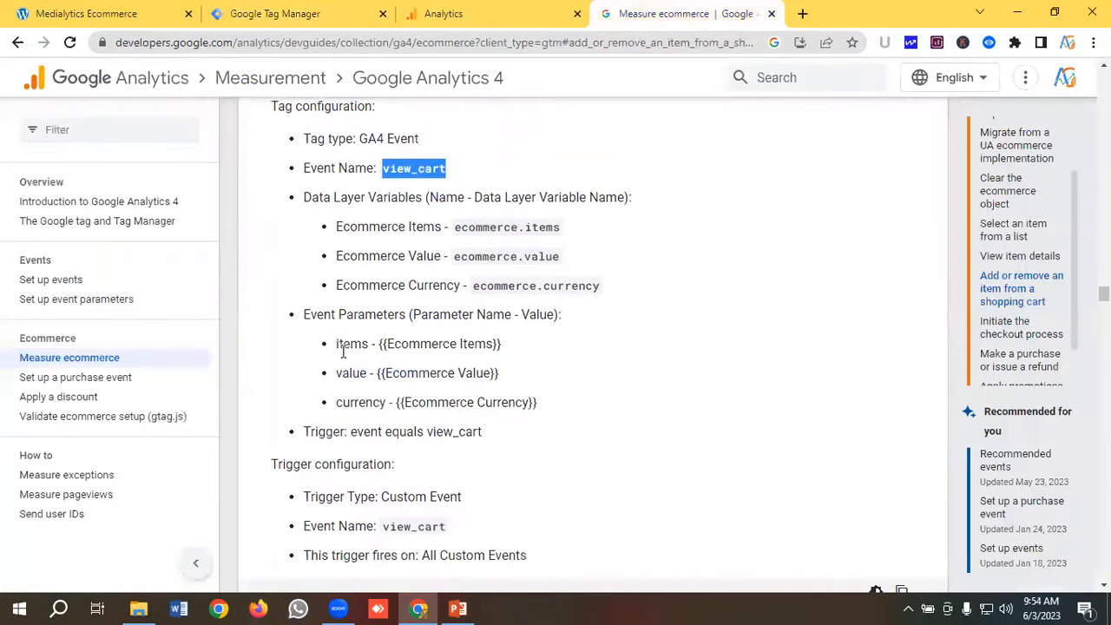
pyautogui.scroll(-1, 352, 337)
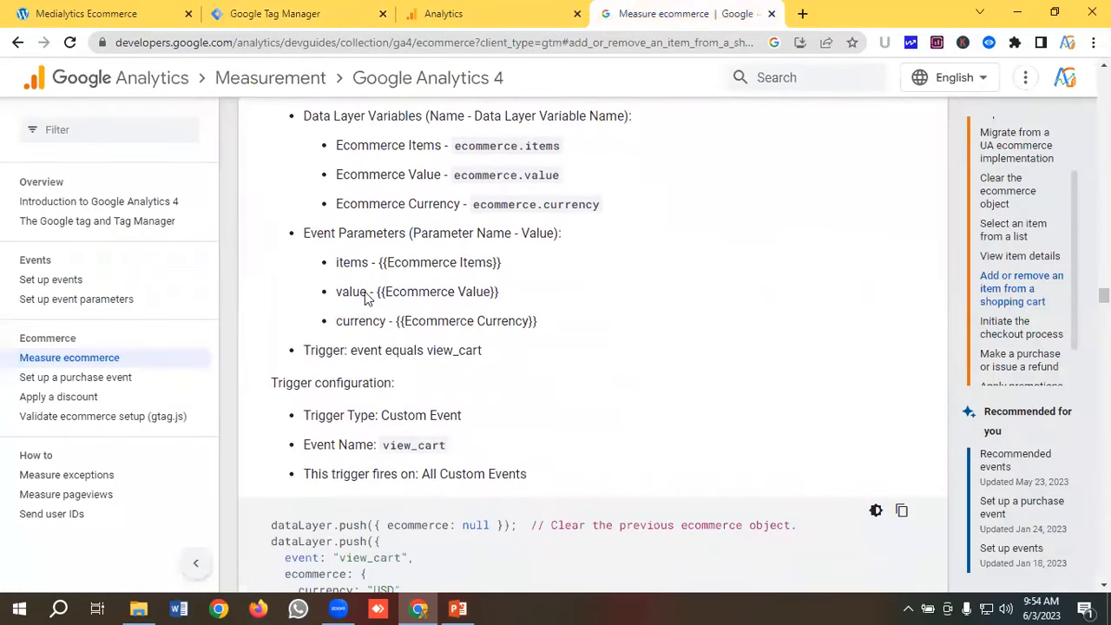
pyautogui.doubleClick(350, 262)
pyautogui.rightClick(363, 266)
pyautogui.click(376, 275)
pyautogui.click(314, 10)
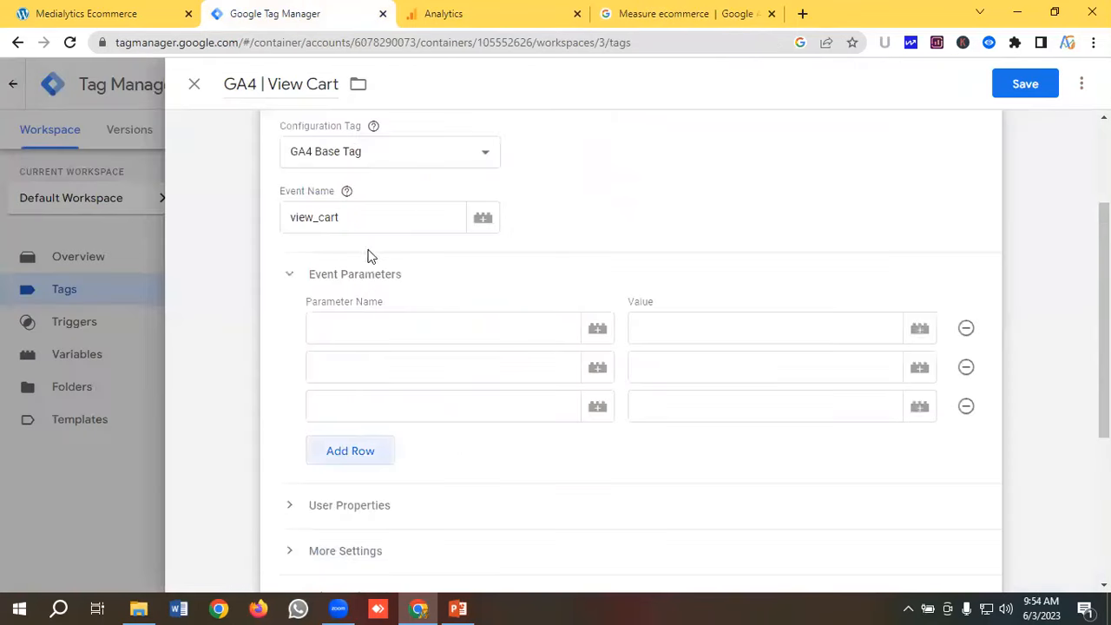
pyautogui.click(346, 323)
pyautogui.hotkey('ctrl', 'v')
# Step: Copy the parameter name value from the view_cart documentation into the second event parameter row of the View Cart tag
pyautogui.click(354, 356)
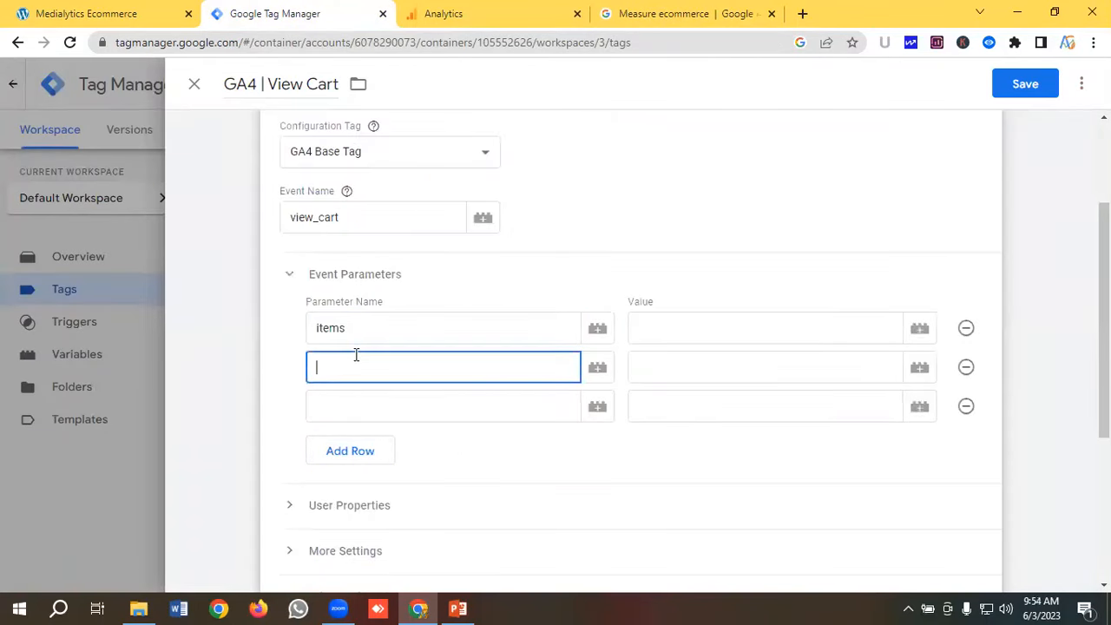
pyautogui.click(640, 14)
pyautogui.doubleClick(351, 292)
pyautogui.rightClick(363, 295)
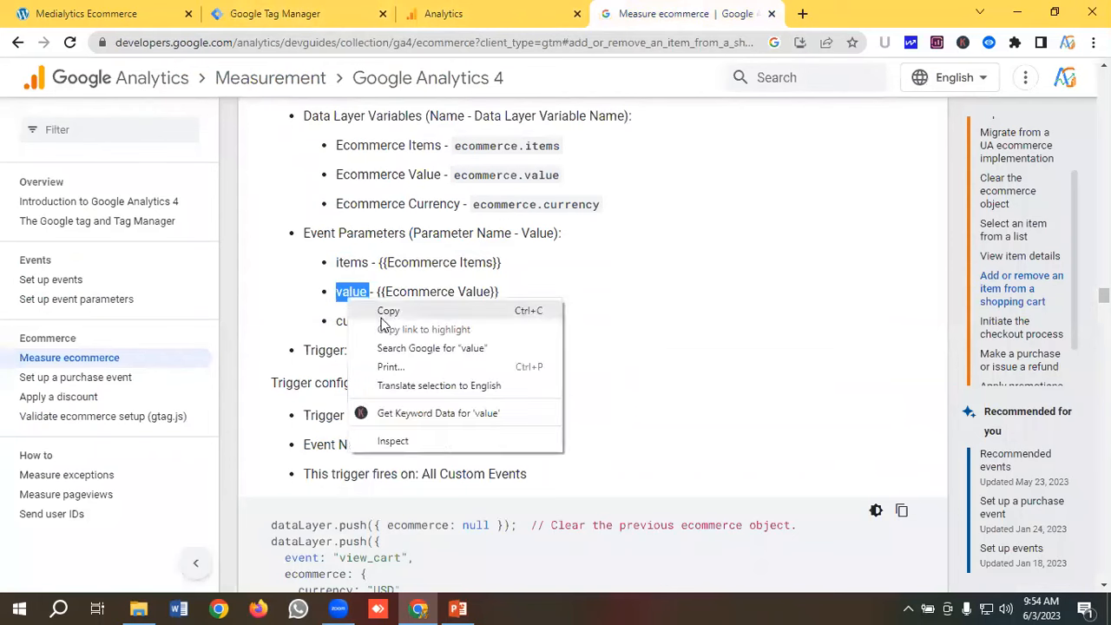
pyautogui.click(390, 310)
pyautogui.click(311, 16)
pyautogui.click(344, 358)
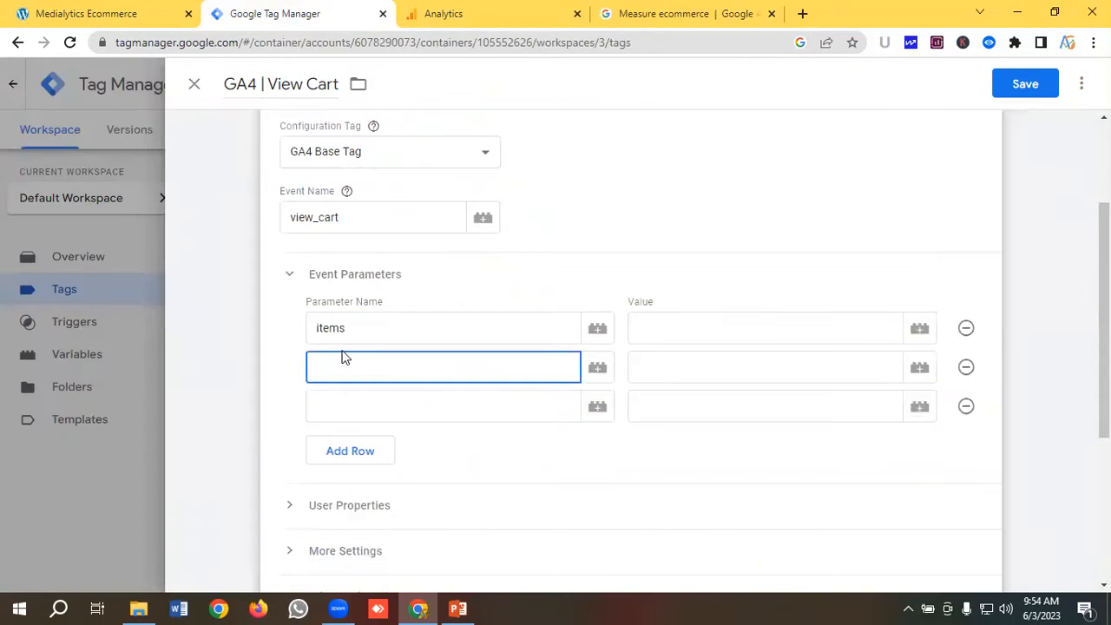
pyautogui.hotkey('ctrl', 'v')
# Step: Copy the parameter name currency from the view_cart documentation into the third event parameter row of the View Cart tag
pyautogui.press('Tab')
pyautogui.click(686, 14)
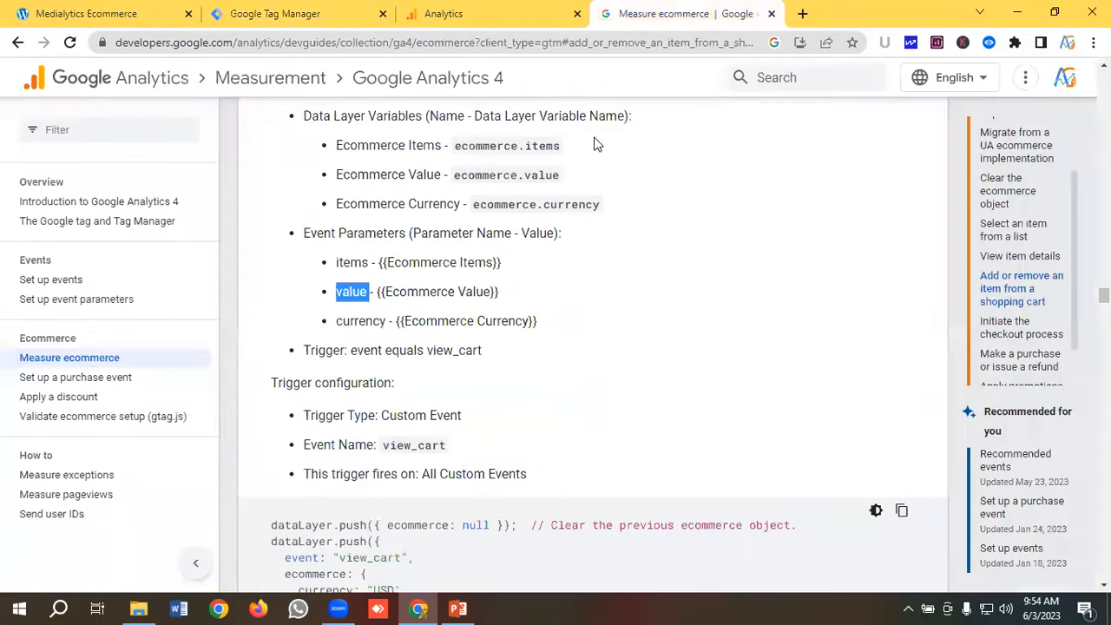
pyautogui.doubleClick(359, 320)
pyautogui.rightClick(366, 323)
pyautogui.click(390, 339)
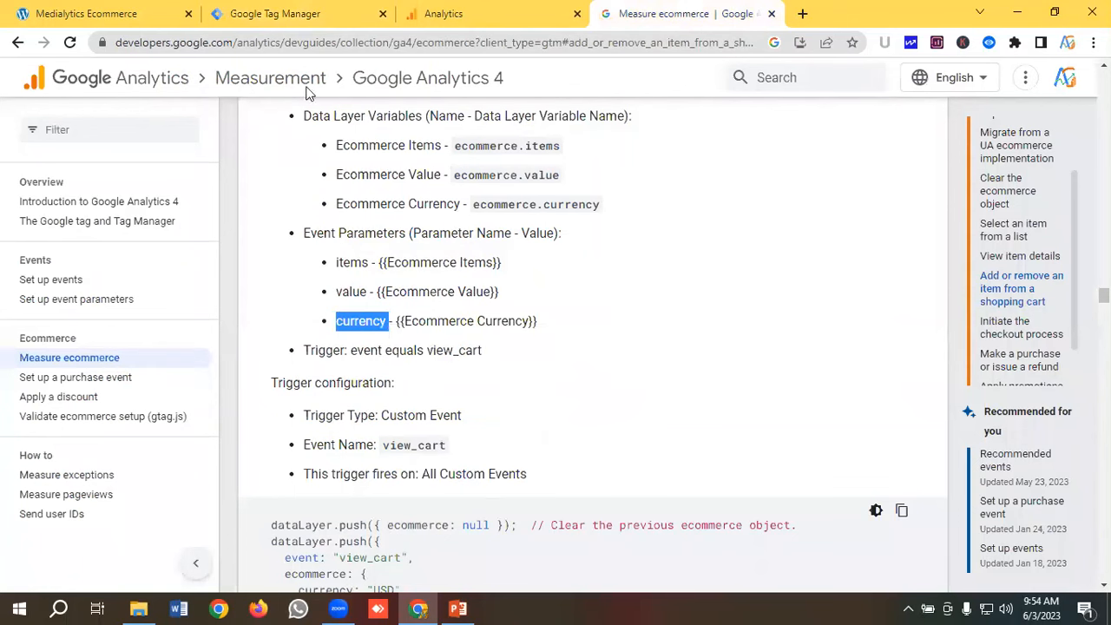
pyautogui.click(274, 14)
pyautogui.hotkey('ctrl', 'v')
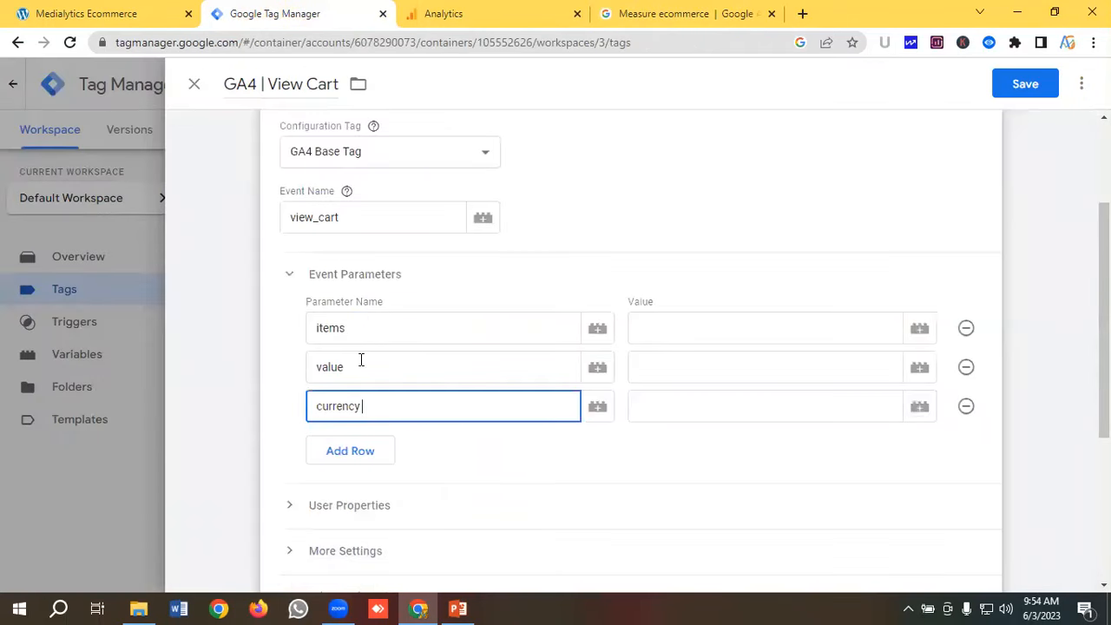
# Step: Assign the Ecommerce Items variable to the items parameter and the Ecommerce Value variable to the value parameter
pyautogui.click(661, 328)
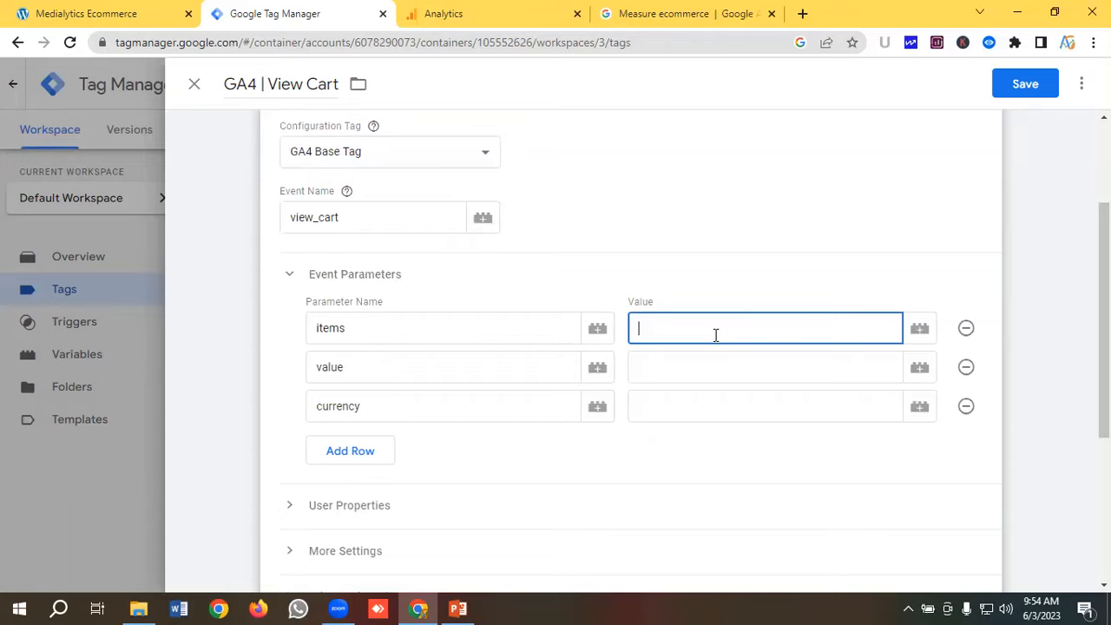
pyautogui.click(924, 334)
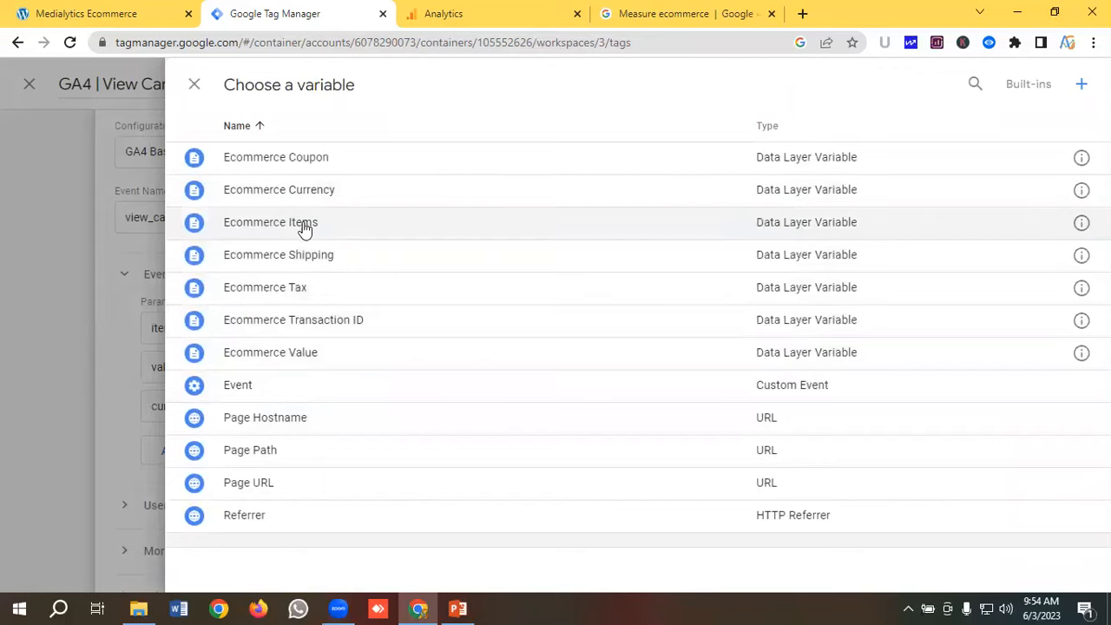
pyautogui.click(304, 225)
pyautogui.click(666, 364)
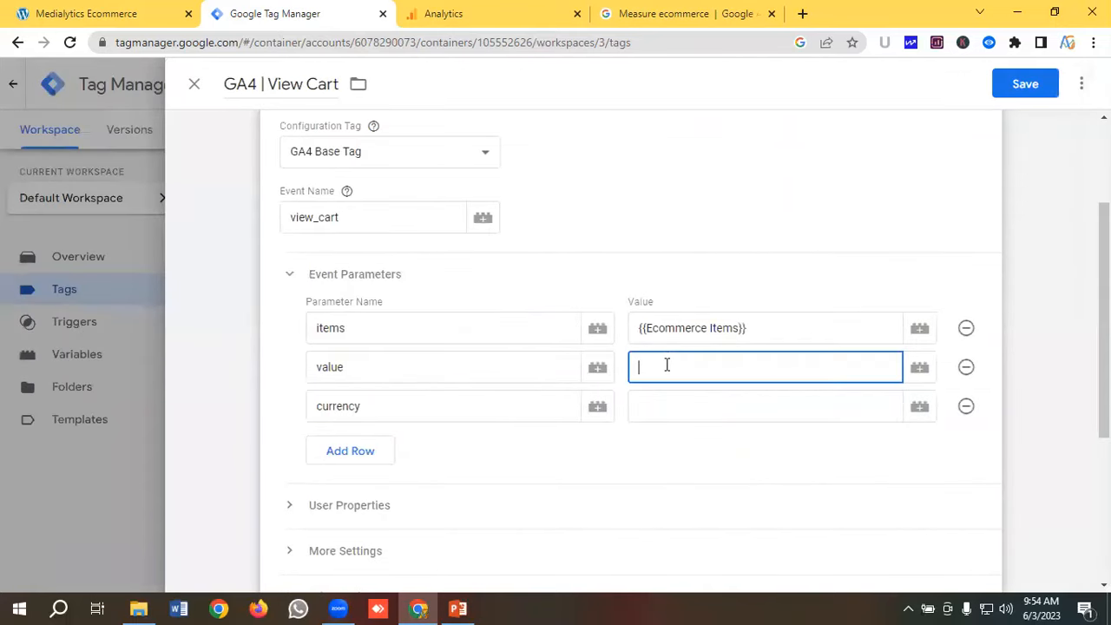
pyautogui.click(919, 366)
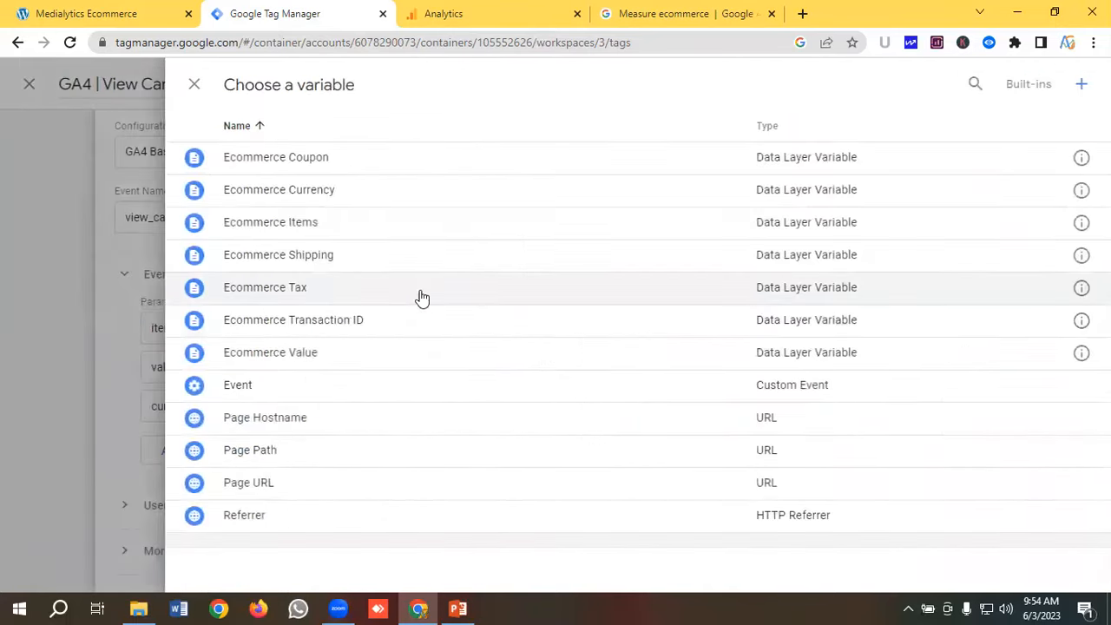
pyautogui.click(293, 354)
# Step: Assign the Ecommerce Currency variable to the currency parameter of the View Cart tag
pyautogui.scroll(-1, 660, 323)
pyautogui.click(704, 326)
pyautogui.click(919, 325)
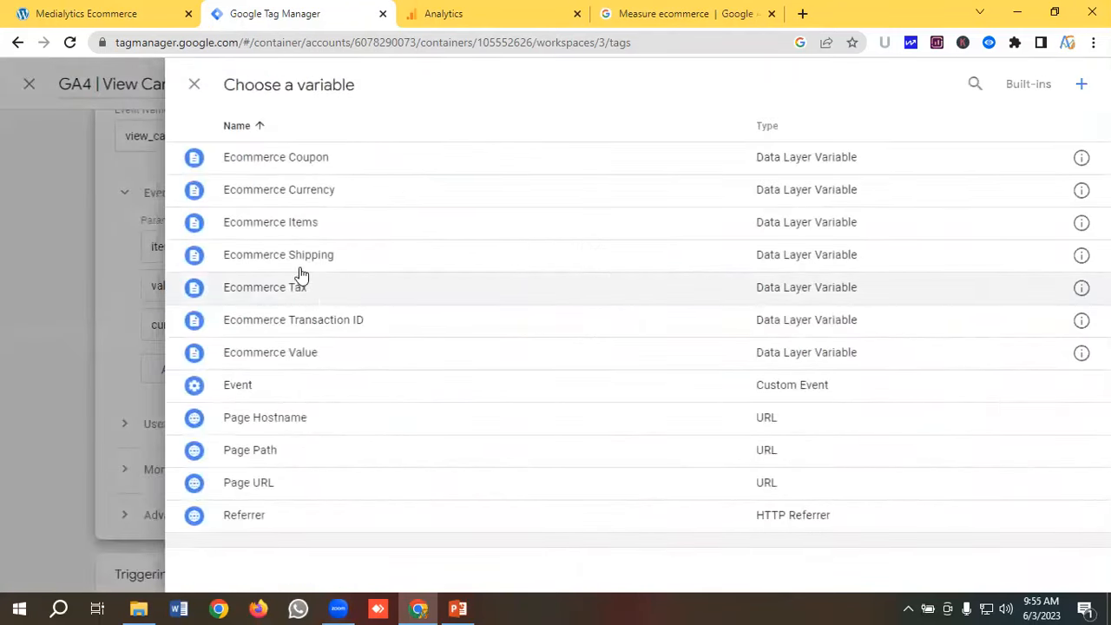
pyautogui.click(310, 187)
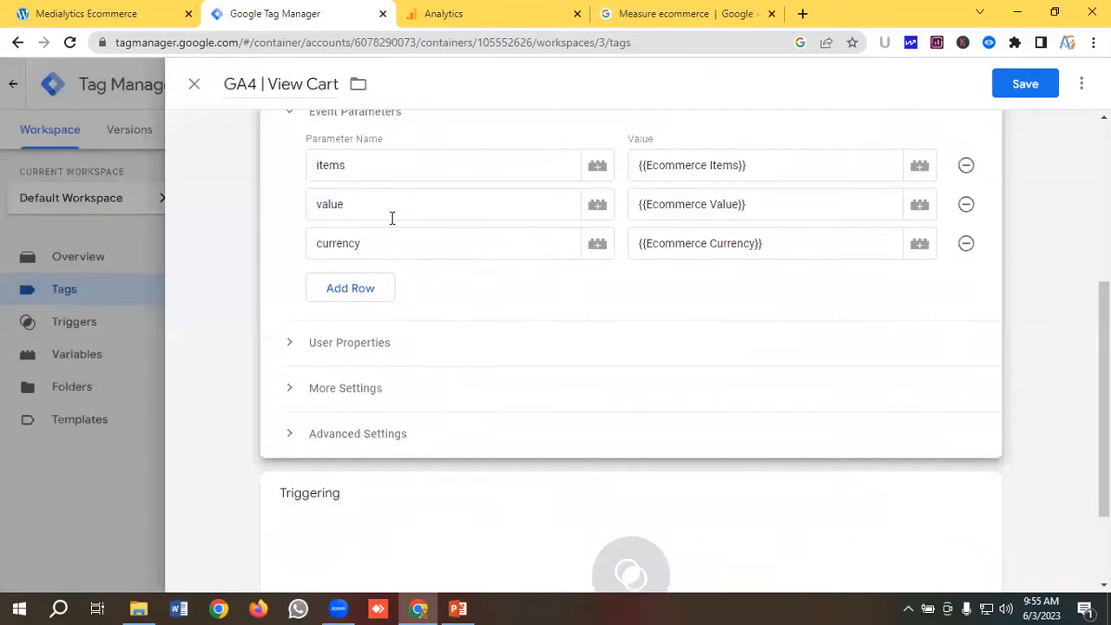
# Step: Set View Cart Trigger as the firing trigger of the View Cart tag and save the tag
pyautogui.scroll(-2, 392, 218)
pyautogui.click(339, 358)
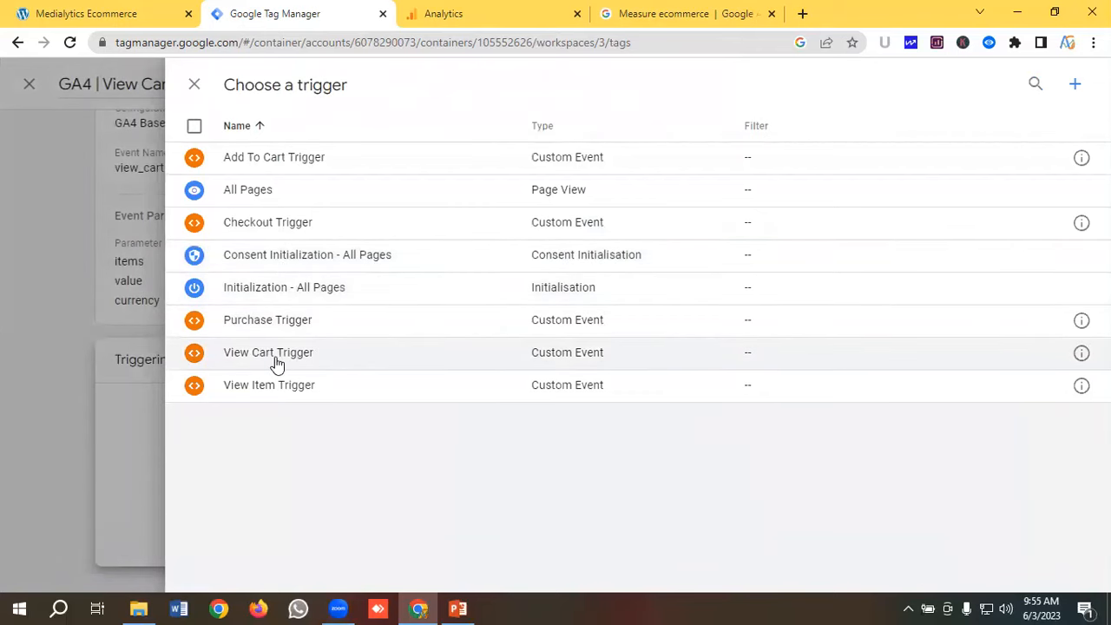
pyautogui.click(276, 359)
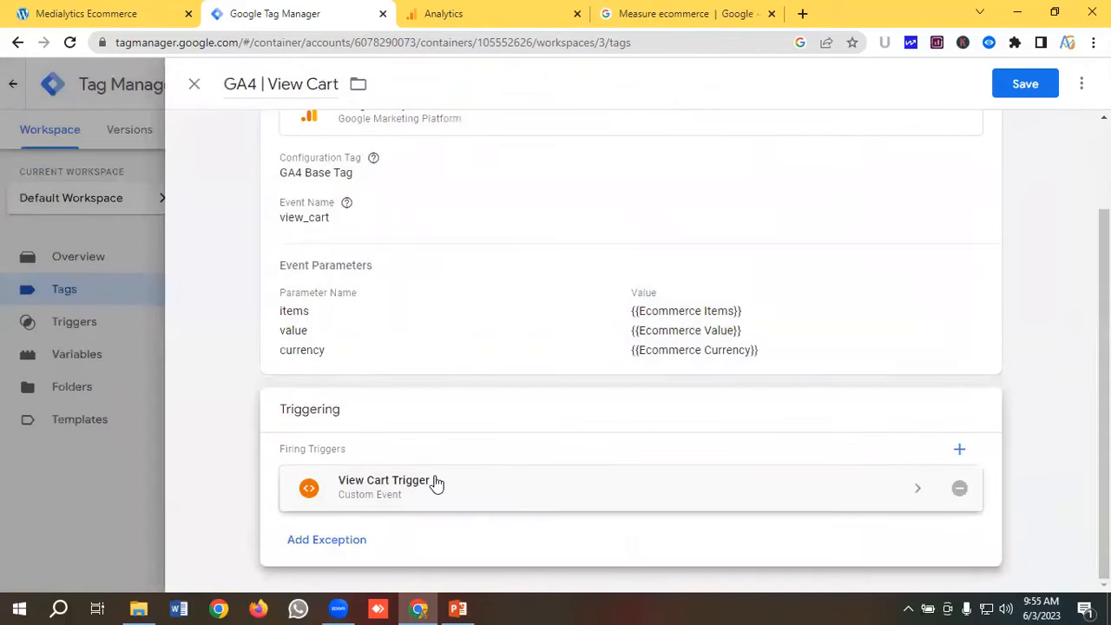
pyautogui.click(1017, 91)
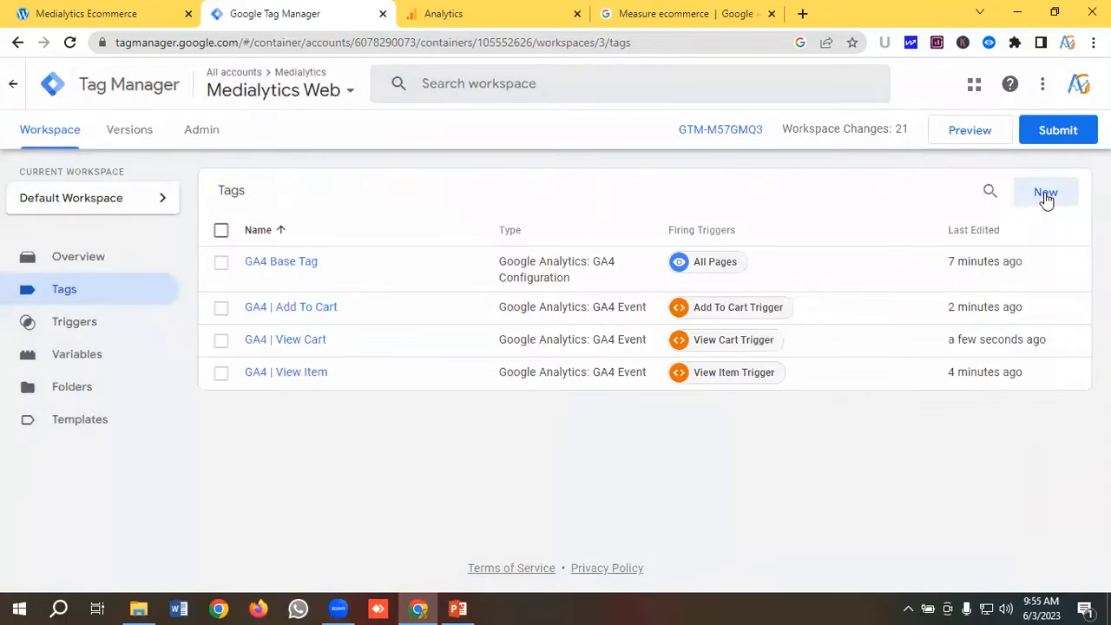
# Step: Create a new tag named GA4 | Checkout
pyautogui.click(1046, 195)
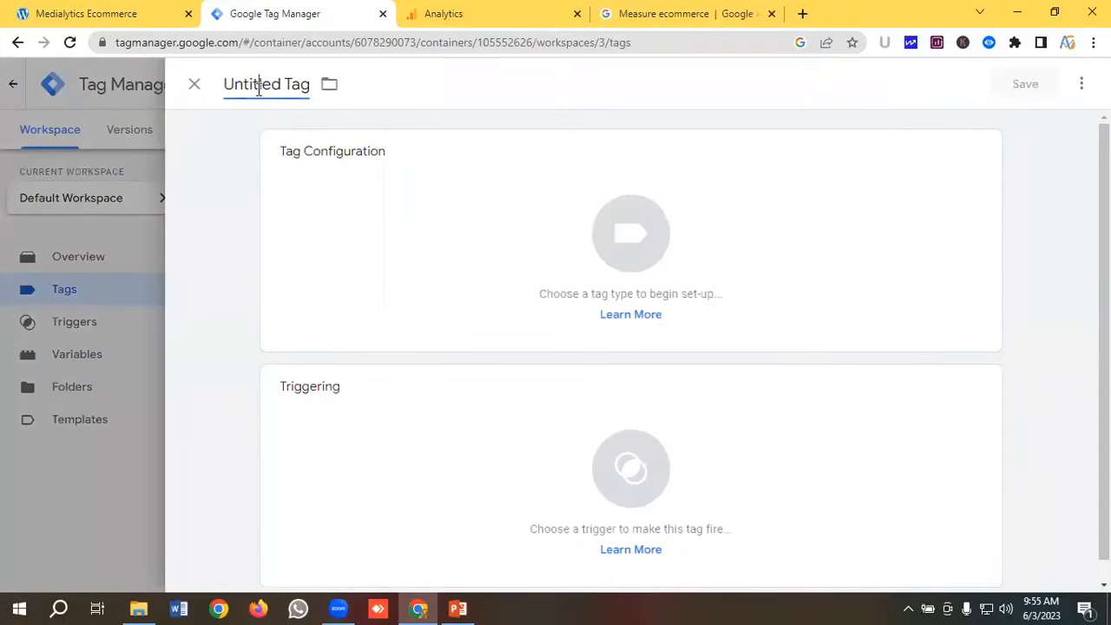
pyautogui.click(258, 88)
pyautogui.press('BackSpace')
pyautogui.write('Checkout')
pyautogui.press('BackSpace')
pyautogui.press('BackSpace')
pyautogui.press('BackSpace')
pyautogui.press('BackSpace')
pyautogui.press('BackSpace')
pyautogui.press('BackSpace')
pyautogui.press('BackSpace')
pyautogui.press('BackSpace')
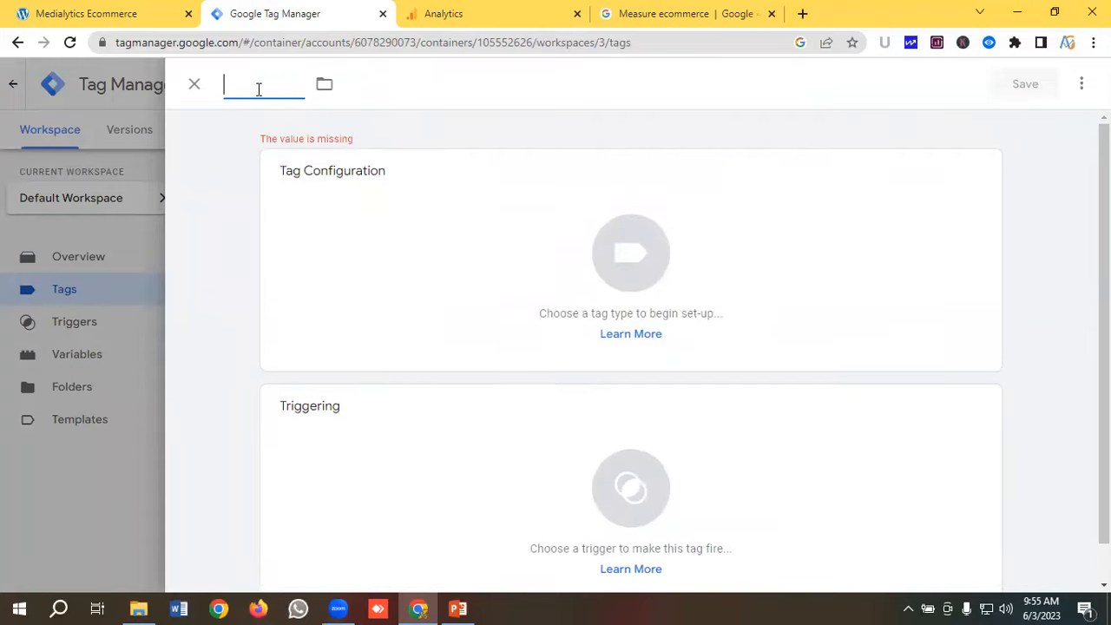
pyautogui.write('GA4 |')
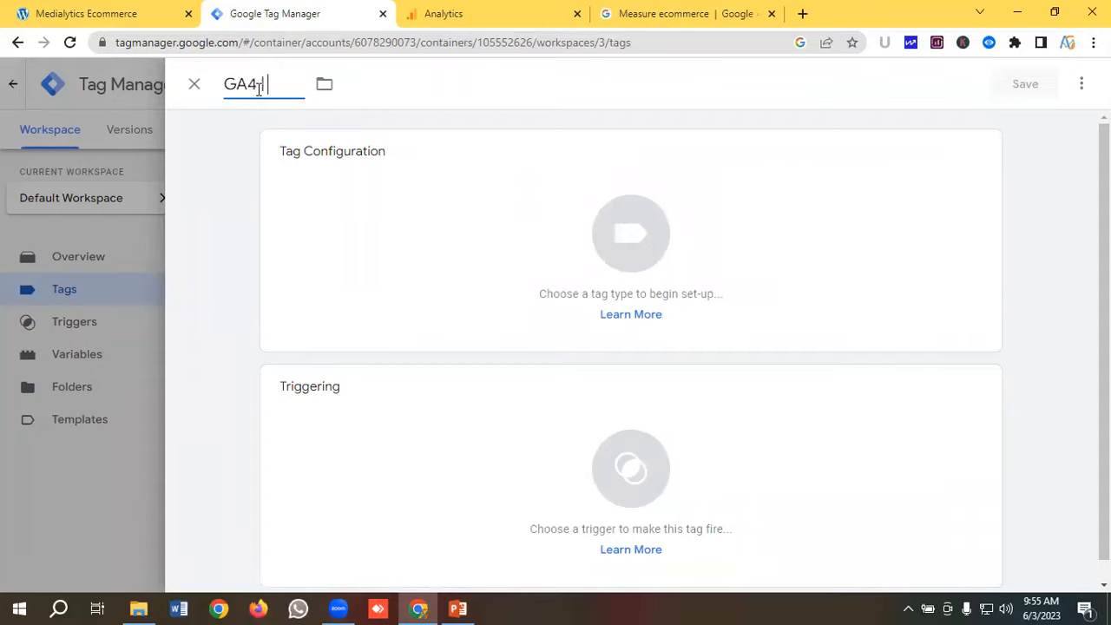
pyautogui.write('- Checkout')
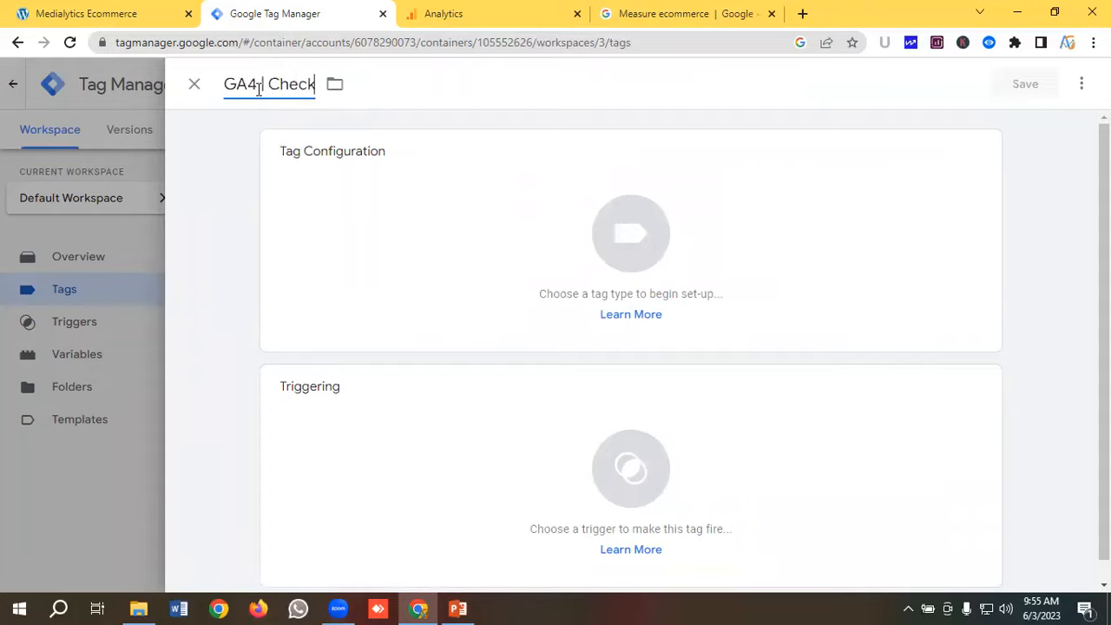
# Step: Make the Checkout tag a Google Analytics: GA4 Event with GA4 Base Tag as its configuration tag
pyautogui.click(668, 247)
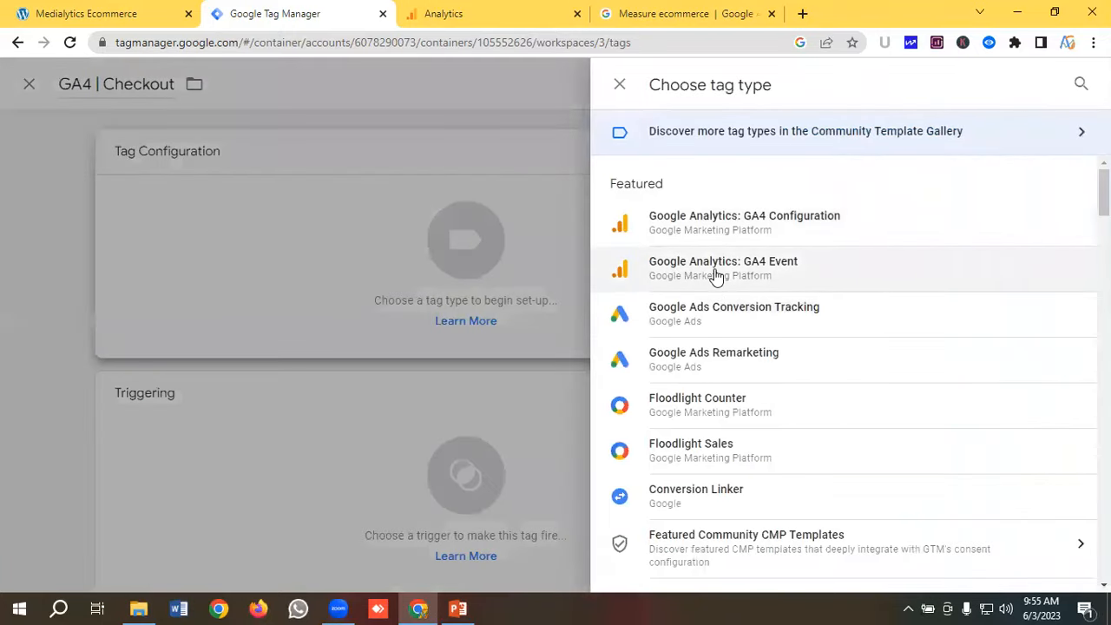
pyautogui.click(715, 267)
pyautogui.scroll(-1, 386, 270)
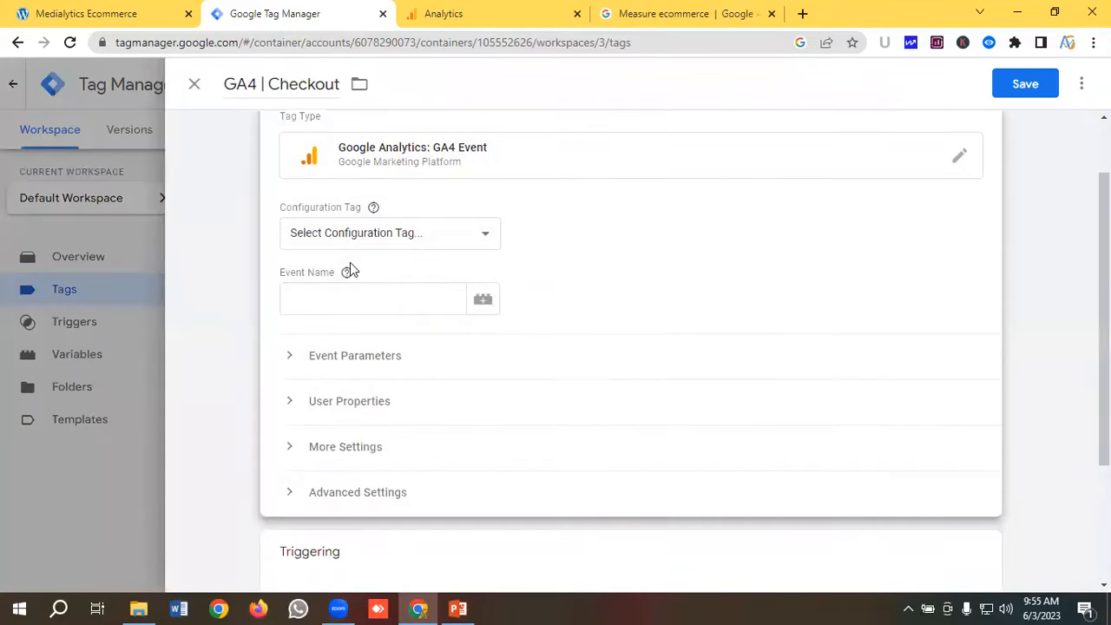
pyautogui.click(363, 238)
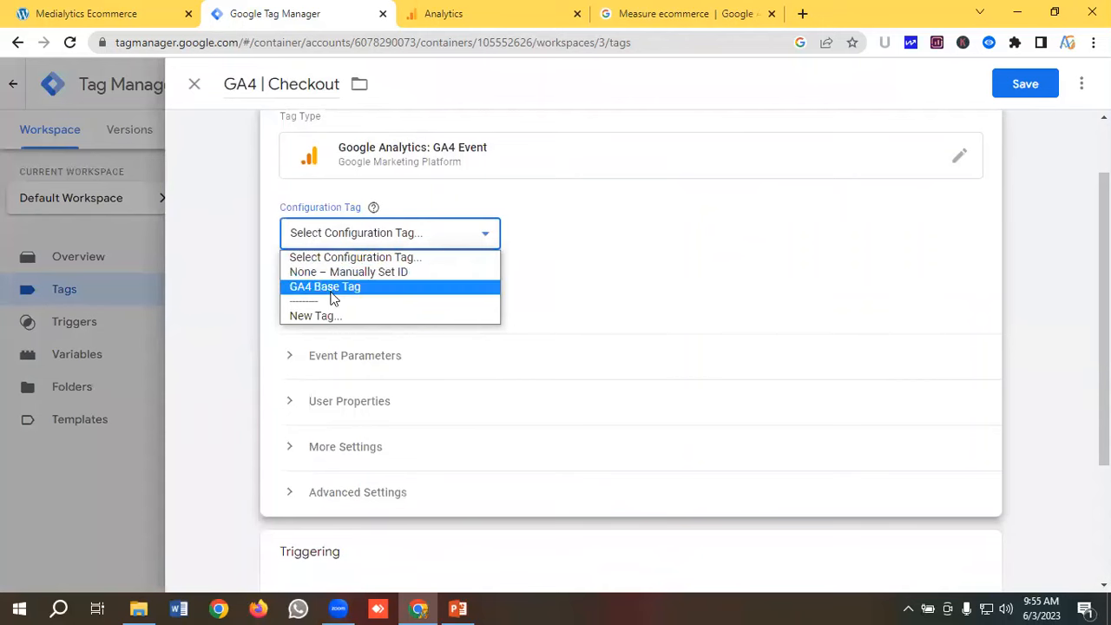
pyautogui.click(360, 287)
# Step: Show the tag configuration under Initiate the checkout process in the Measure ecommerce documentation
pyautogui.scroll(-1, 332, 289)
pyautogui.click(336, 218)
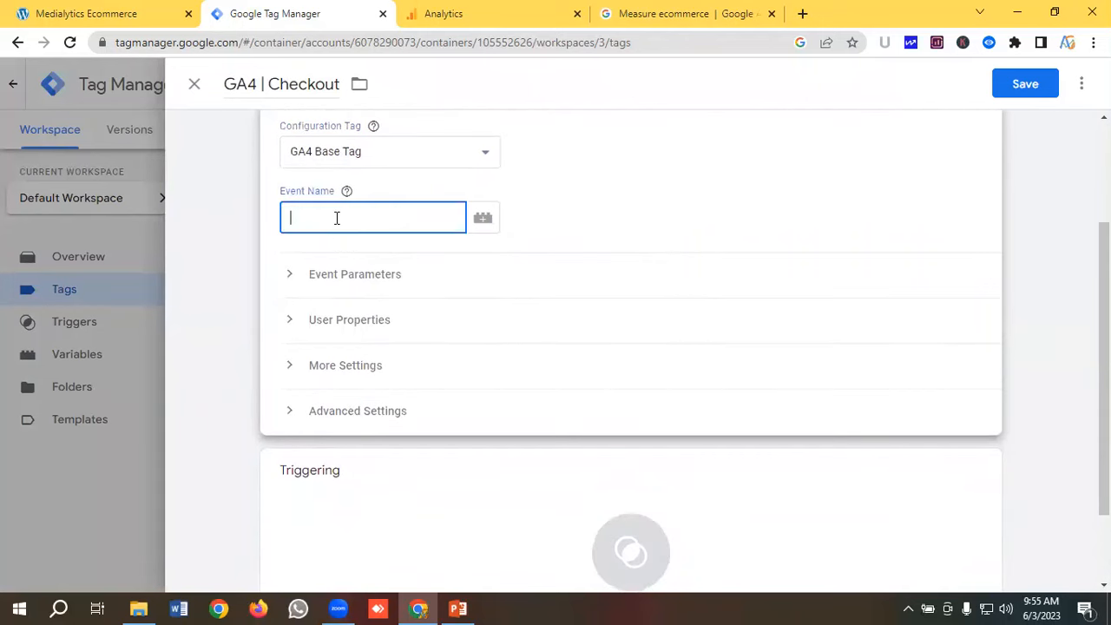
pyautogui.click(668, 11)
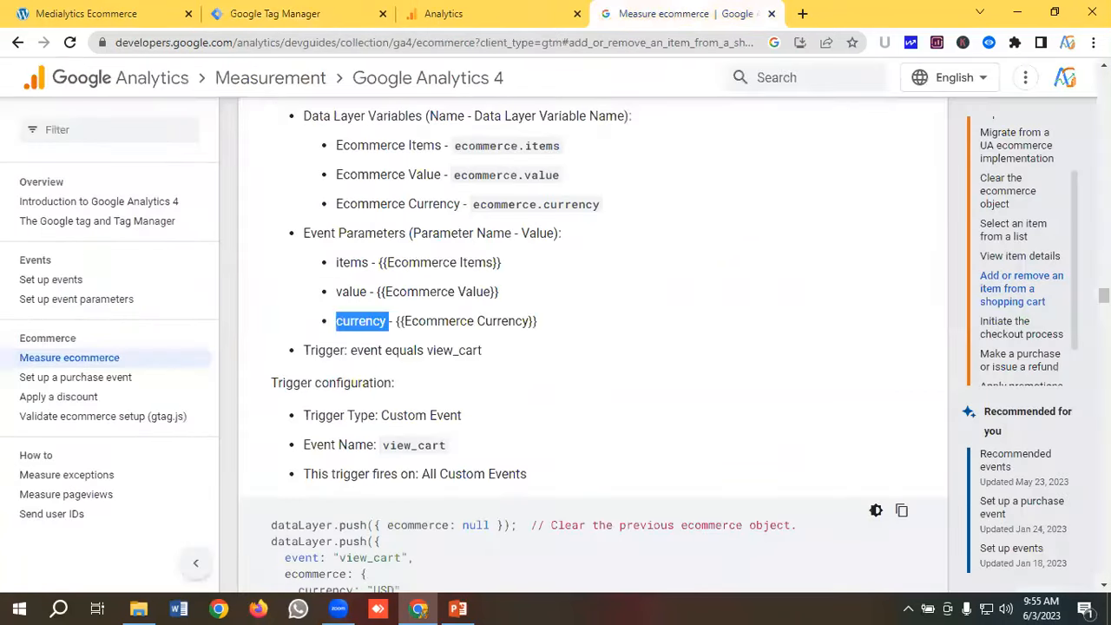
pyautogui.scroll(-1, 1036, 221)
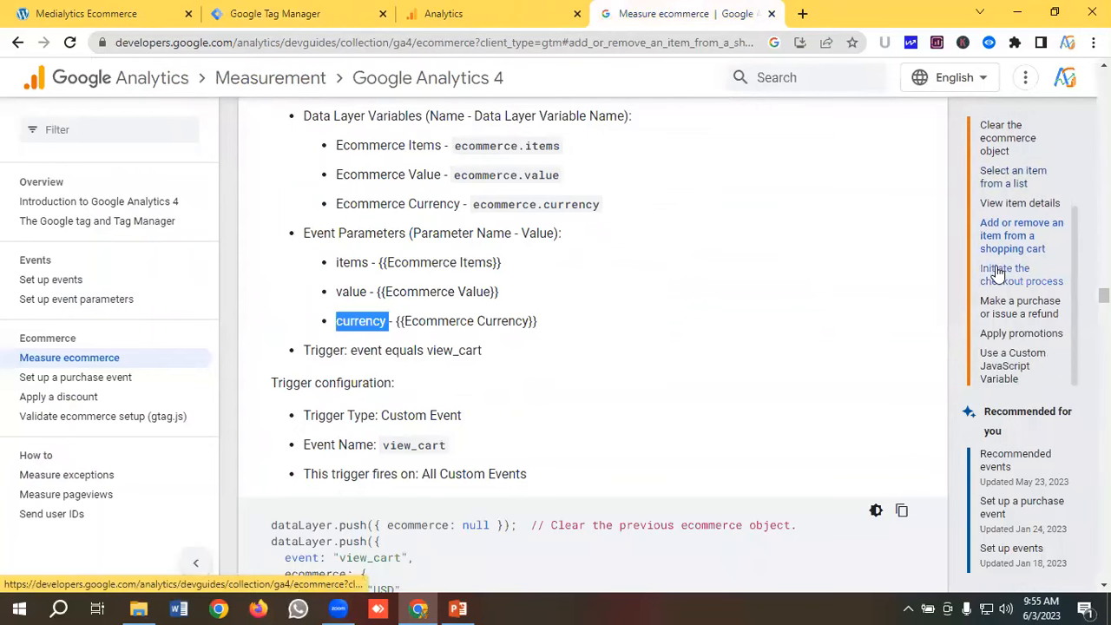
pyautogui.click(1002, 274)
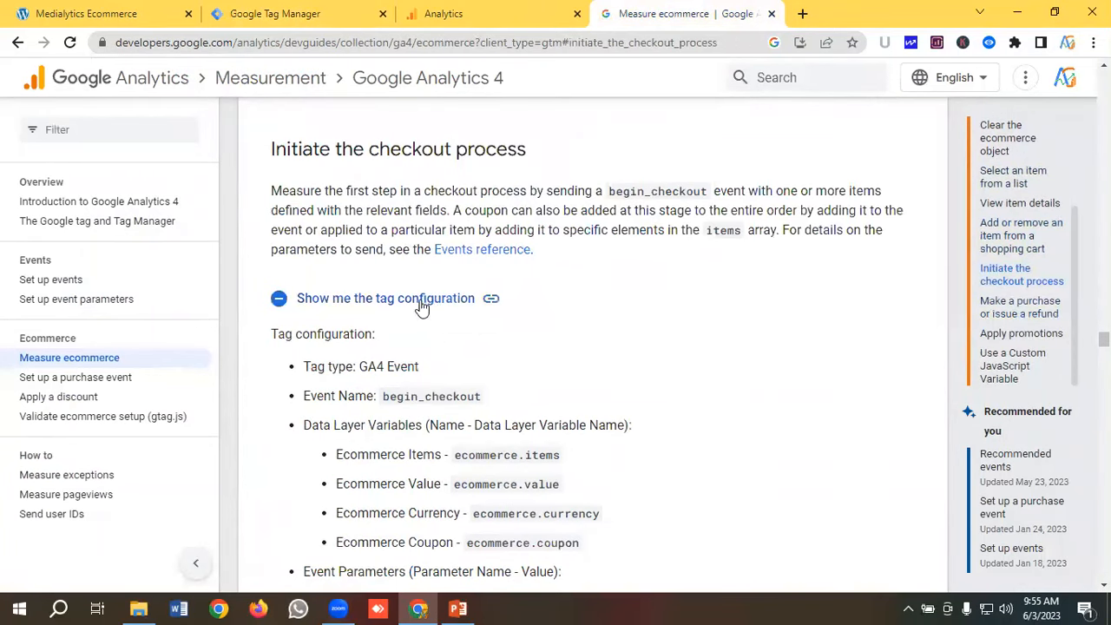
pyautogui.scroll(-1, 448, 335)
pyautogui.click(415, 222)
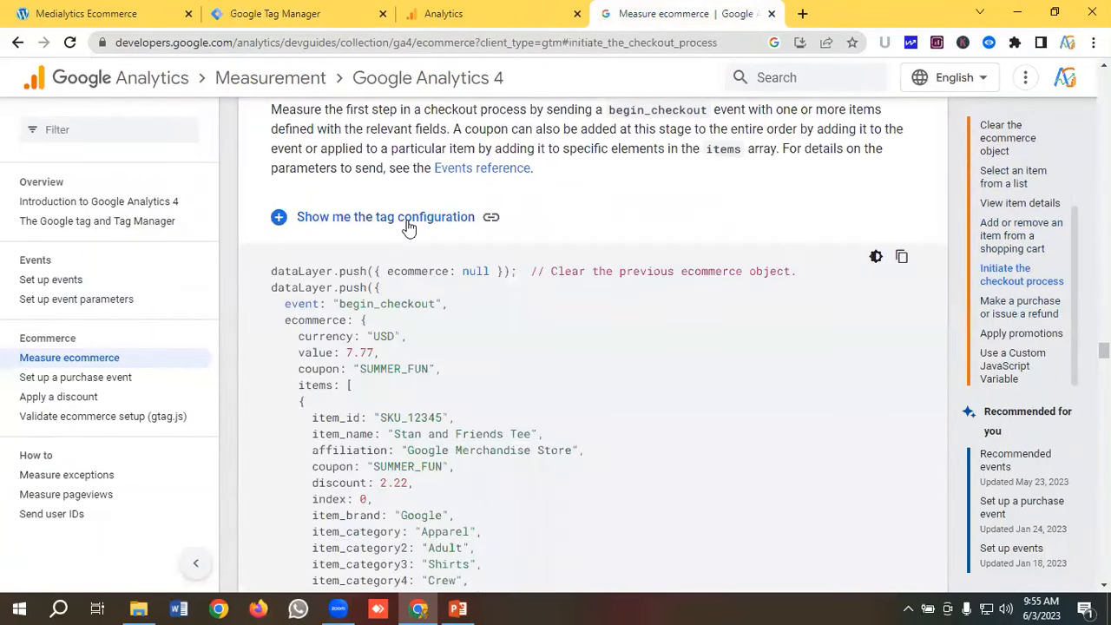
pyautogui.scroll(-6, 416, 224)
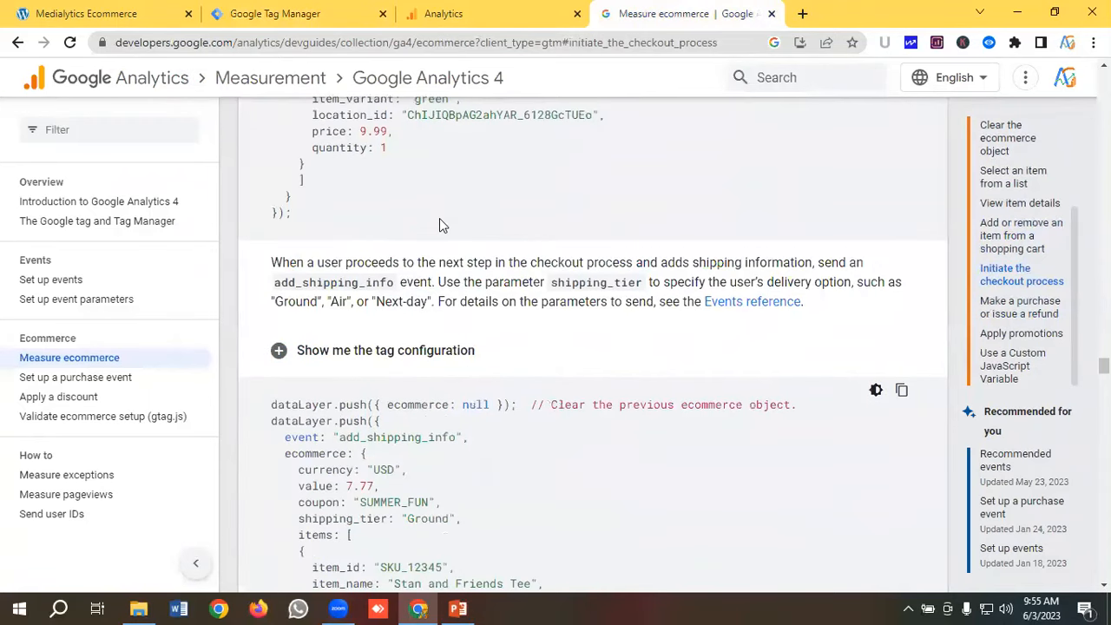
pyautogui.scroll(7, 439, 226)
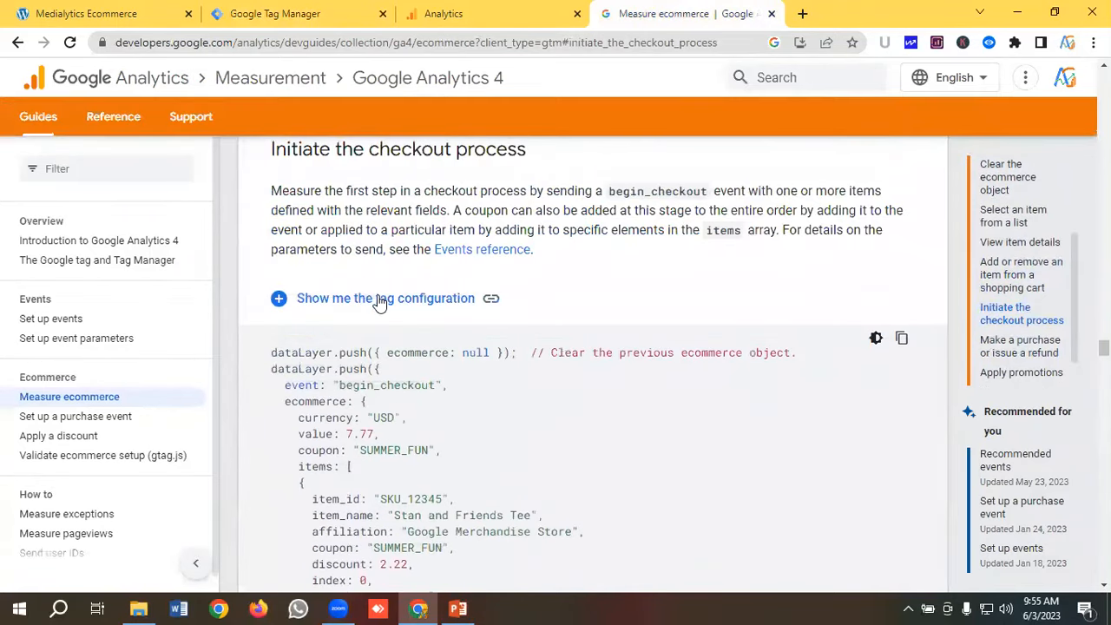
pyautogui.click(379, 299)
pyautogui.scroll(-1, 382, 304)
# Step: Copy the event name begin_checkout from the documentation's tag configuration into the Checkout tag's event name
pyautogui.doubleClick(412, 315)
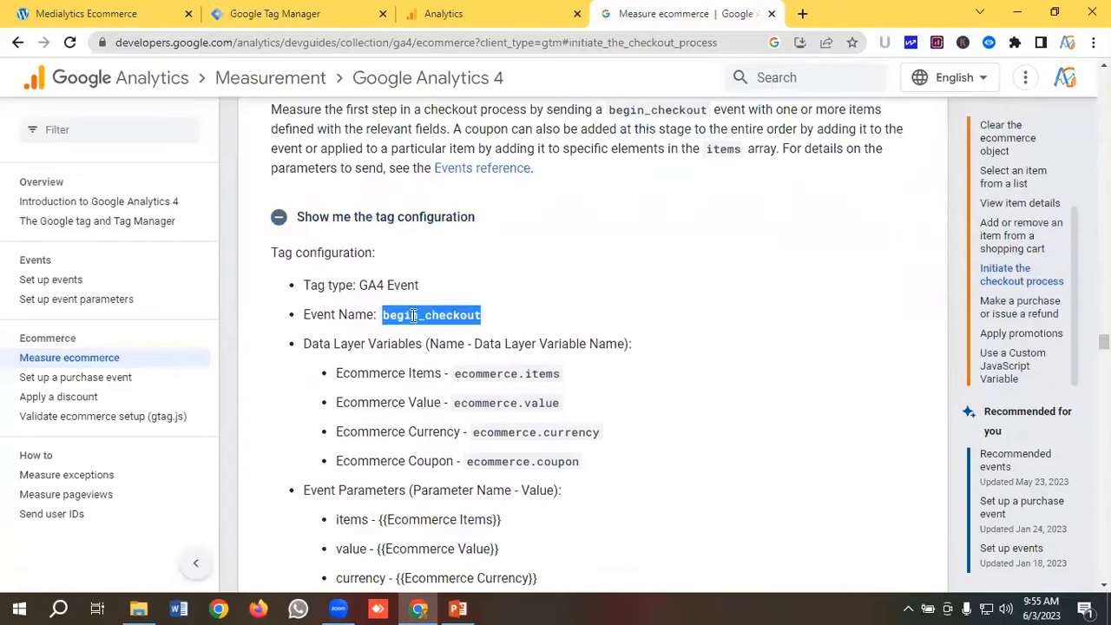
pyautogui.rightClick(412, 315)
pyautogui.click(444, 325)
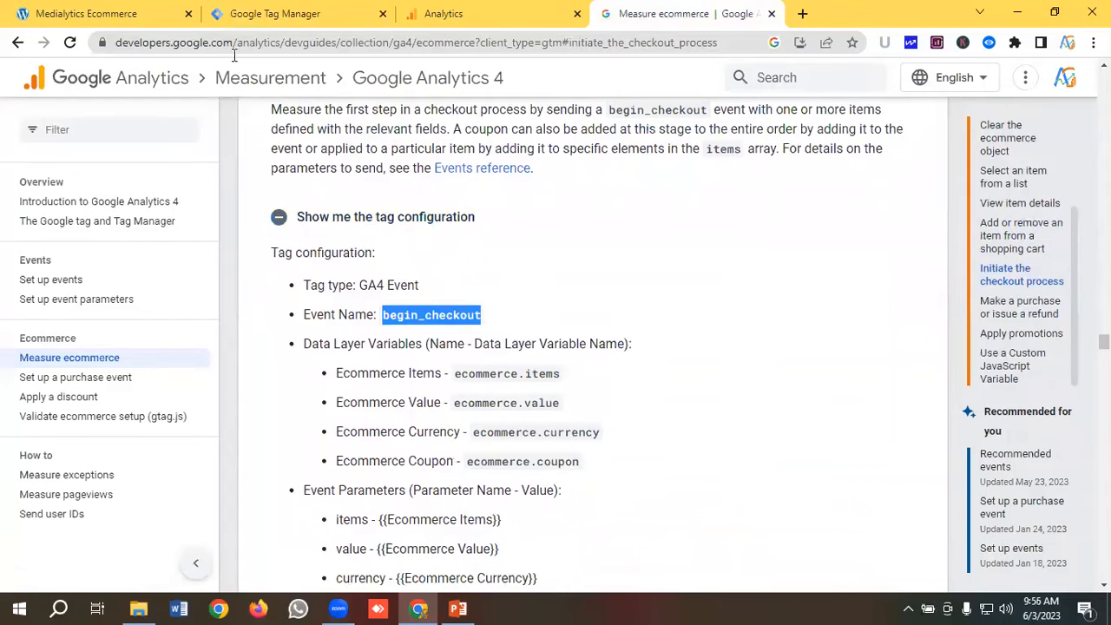
pyautogui.click(274, 7)
pyautogui.click(326, 213)
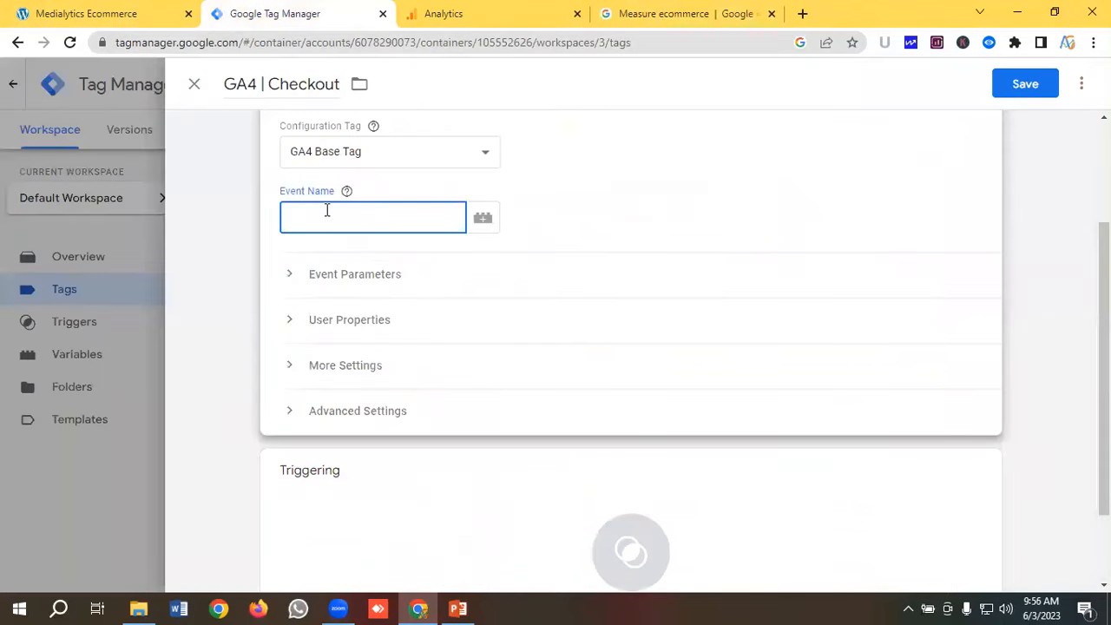
pyautogui.hotkey('ctrl', 'v')
# Step: Add three empty event parameter rows to the Checkout tag
pyautogui.click(354, 285)
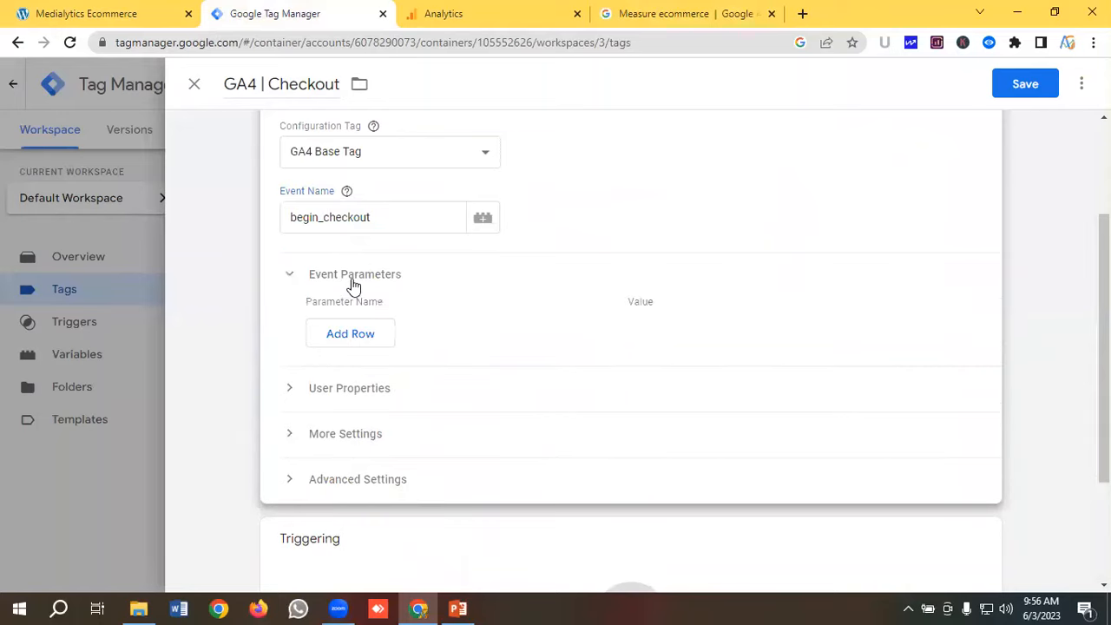
pyautogui.click(359, 336)
pyautogui.click(374, 371)
pyautogui.click(356, 411)
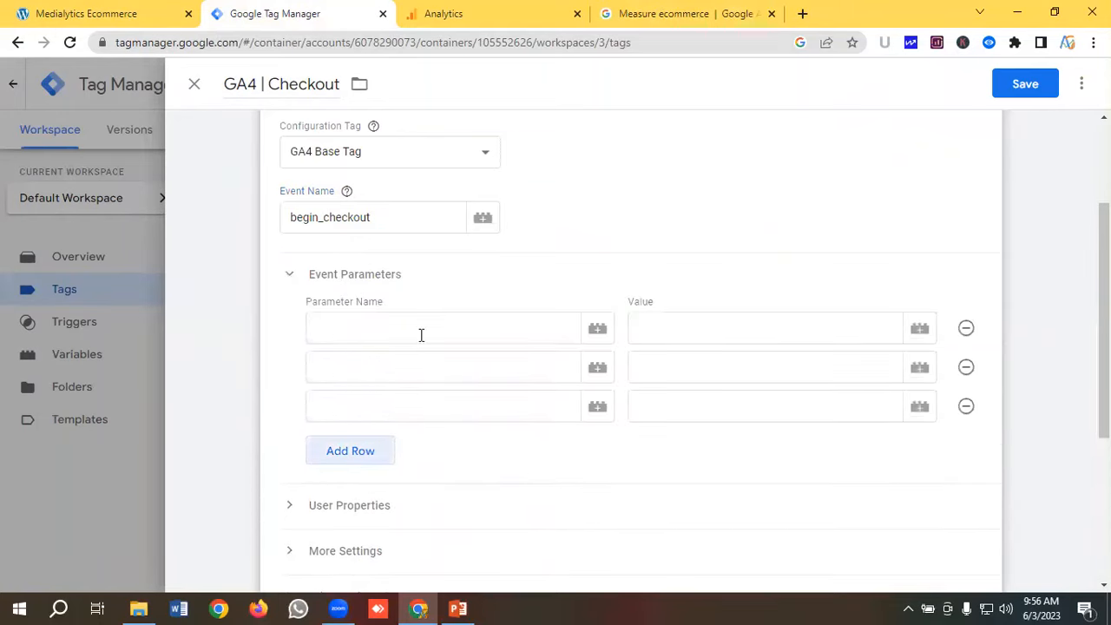
# Step: Copy the parameter name items from the begin_checkout documentation into the Checkout tag's first event parameter row
pyautogui.click(677, 13)
pyautogui.scroll(-2, 434, 256)
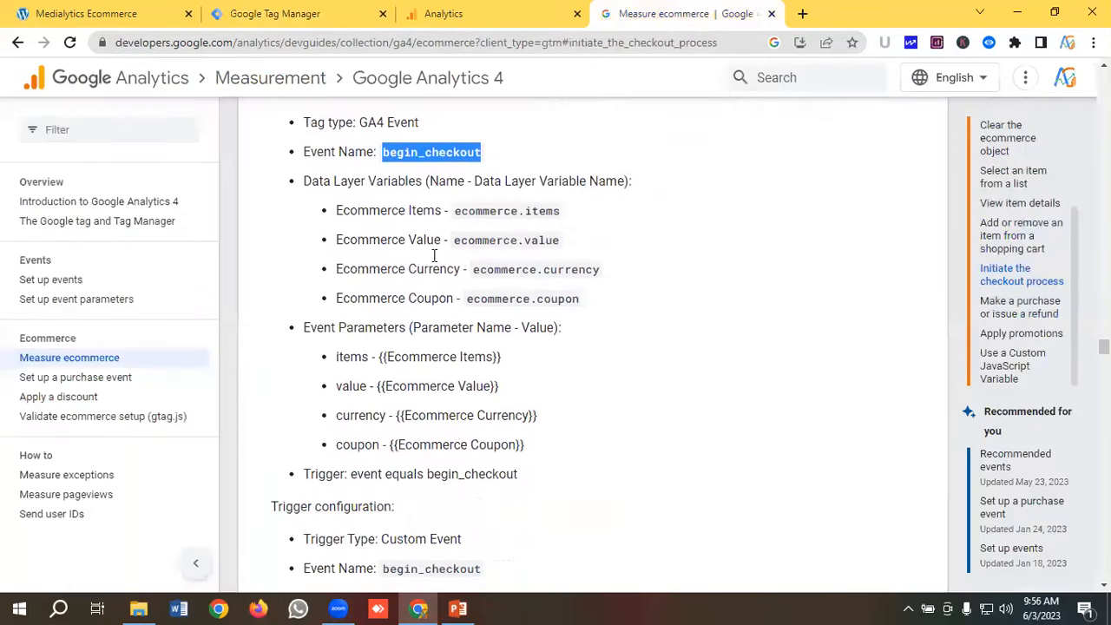
pyautogui.scroll(-1, 434, 256)
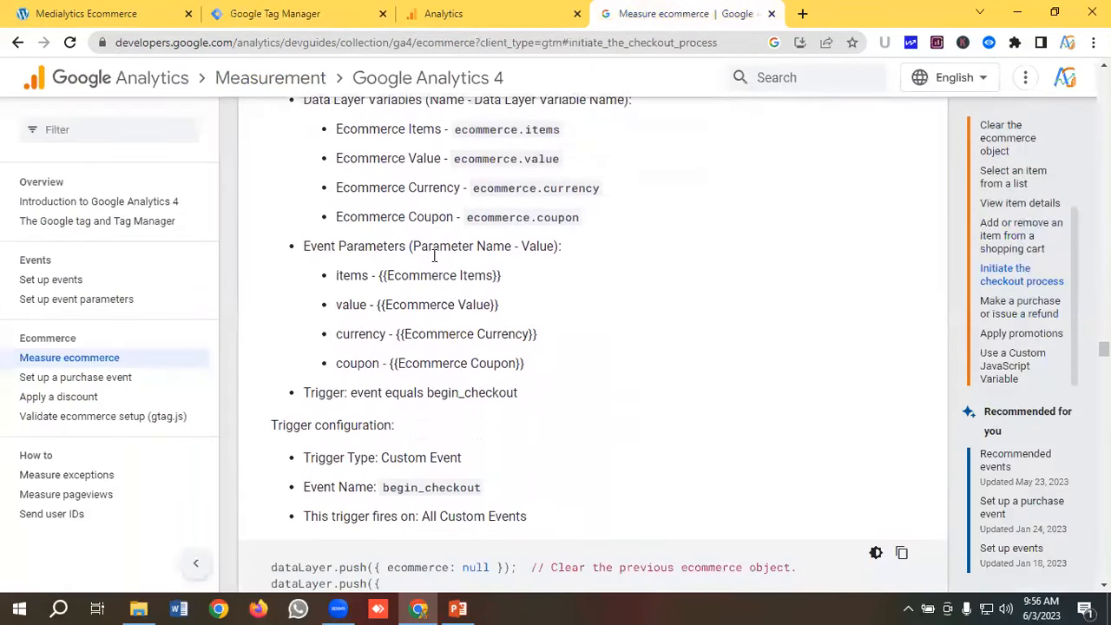
pyautogui.doubleClick(353, 275)
pyautogui.rightClick(365, 274)
pyautogui.click(386, 287)
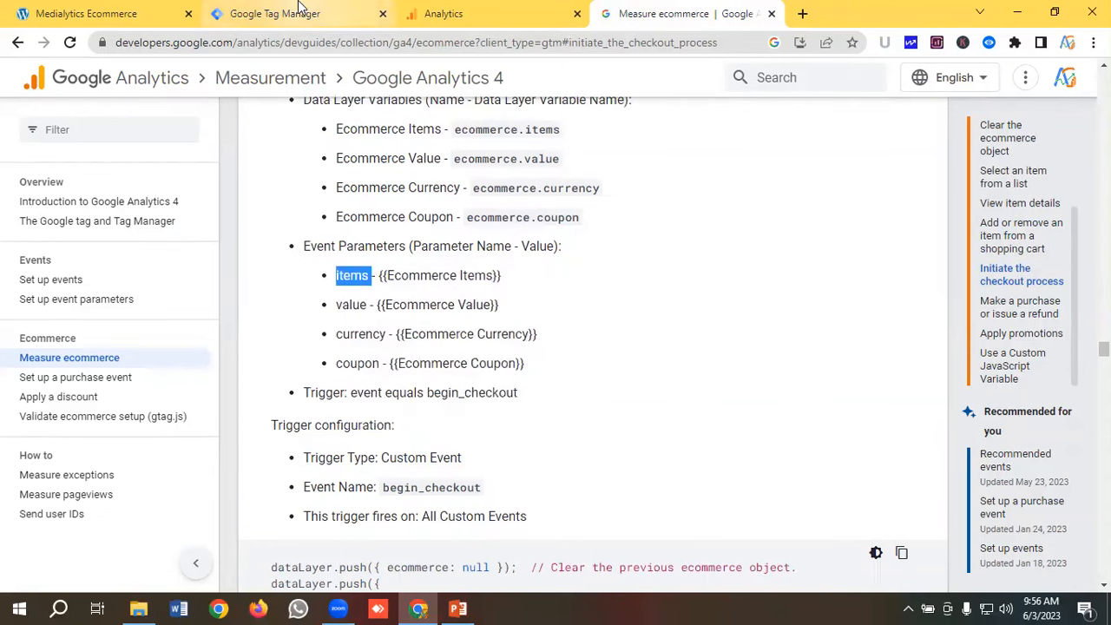
pyautogui.click(274, 13)
pyautogui.click(346, 326)
pyautogui.hotkey('ctrl', 'v')
pyautogui.click(354, 357)
# Step: Copy the parameter name value from the documentation into the Checkout tag's second event parameter row
pyautogui.click(657, 13)
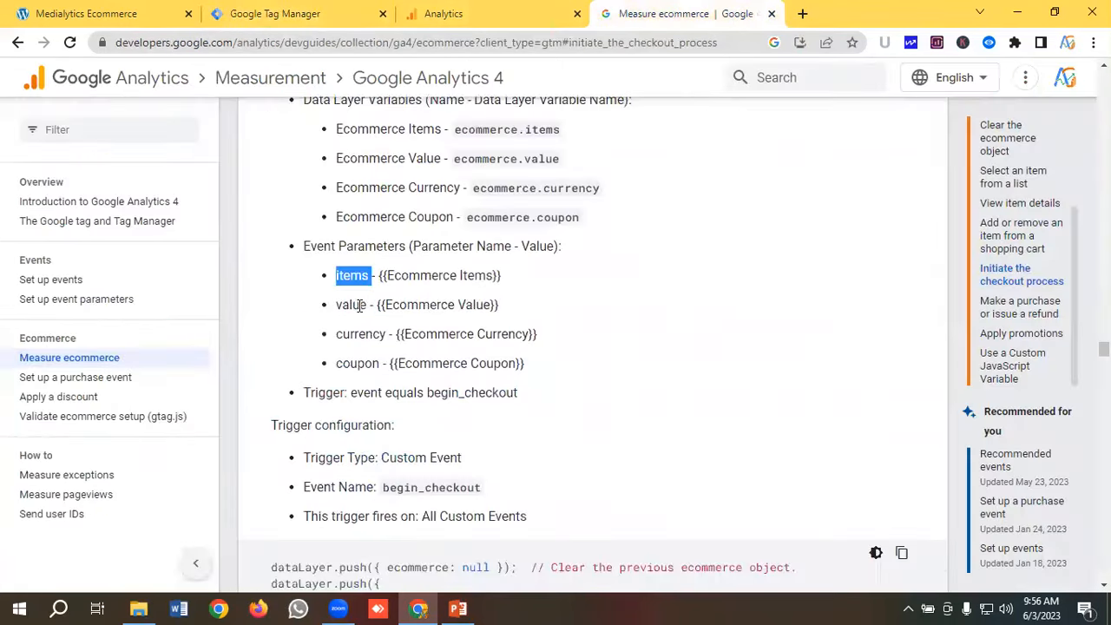
pyautogui.scroll(-1, 361, 306)
pyautogui.doubleClick(346, 226)
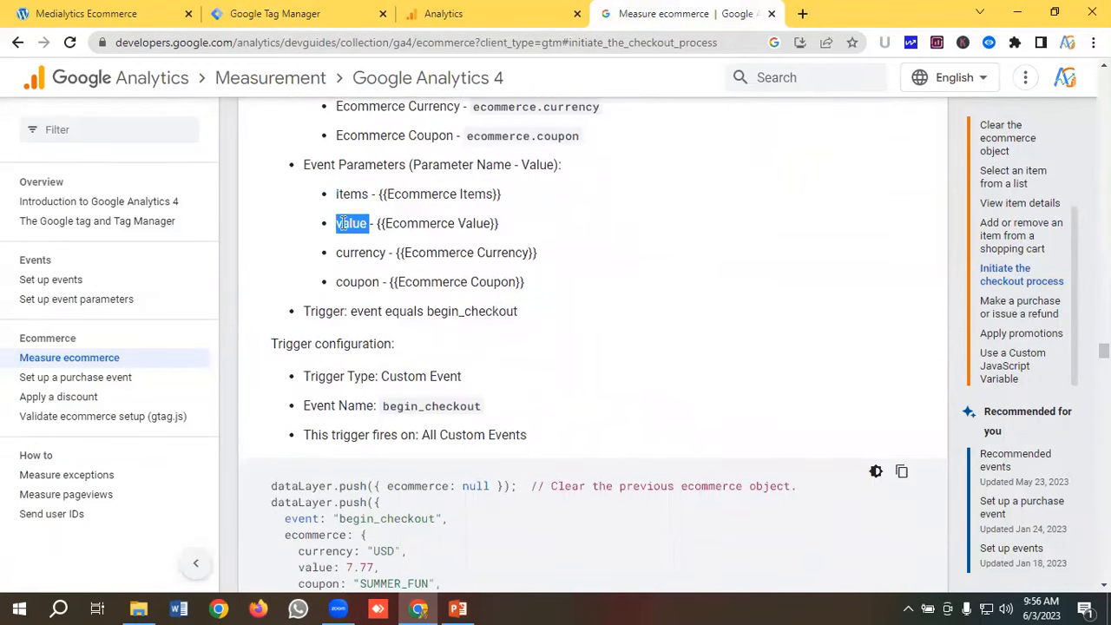
pyautogui.rightClick(346, 224)
pyautogui.click(384, 235)
pyautogui.click(275, 13)
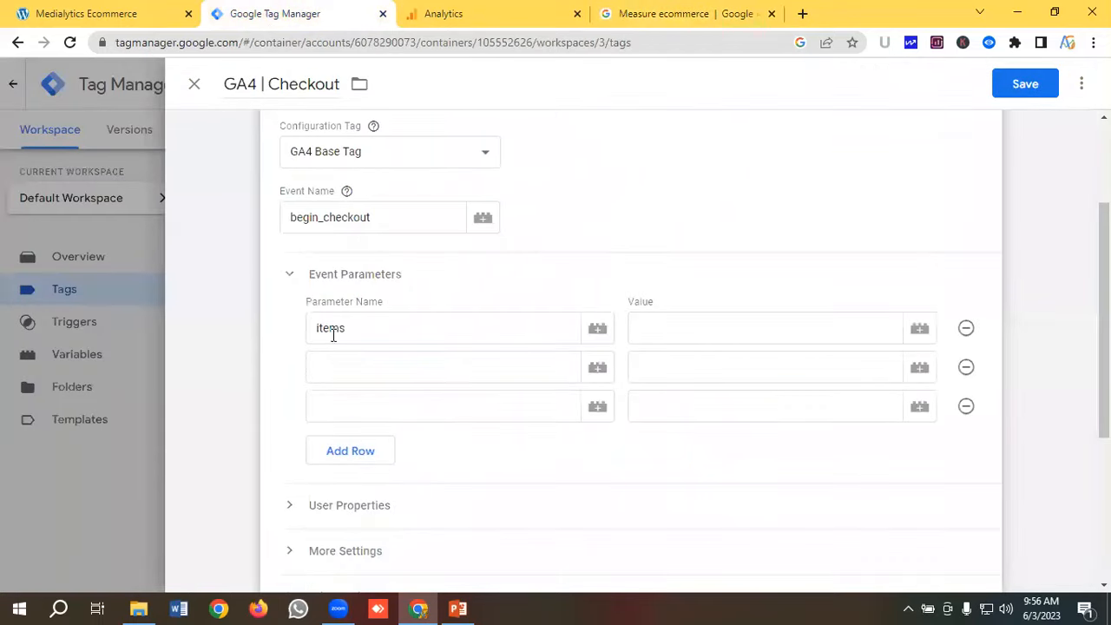
pyautogui.click(337, 365)
pyautogui.press('Tab')
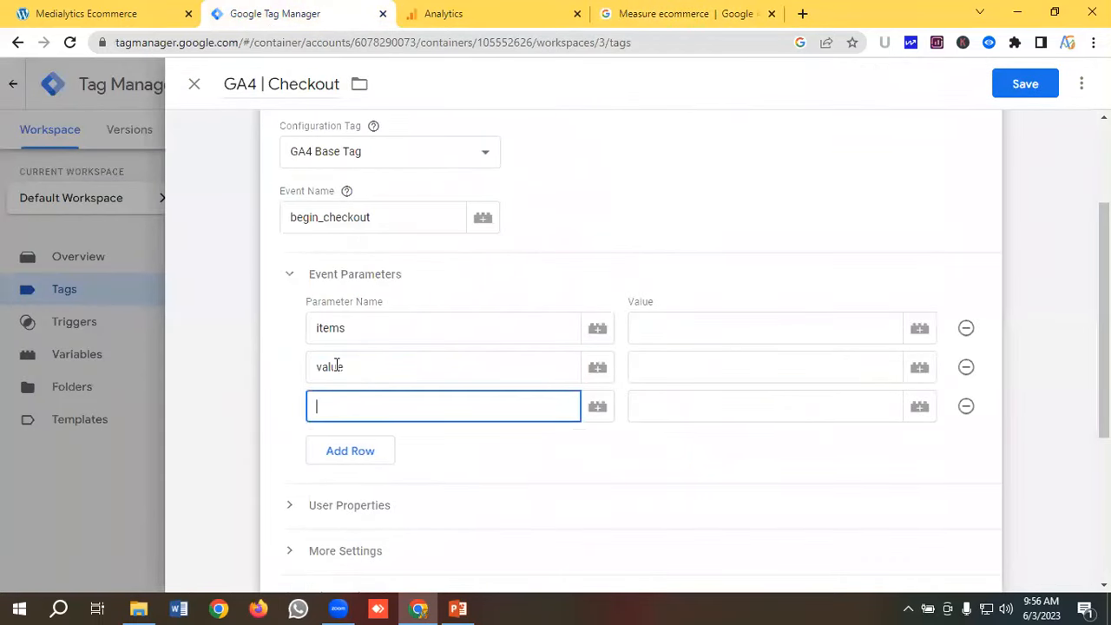
# Step: Copy the parameter name currency from the documentation into the Checkout tag's third event parameter row
pyautogui.click(646, 13)
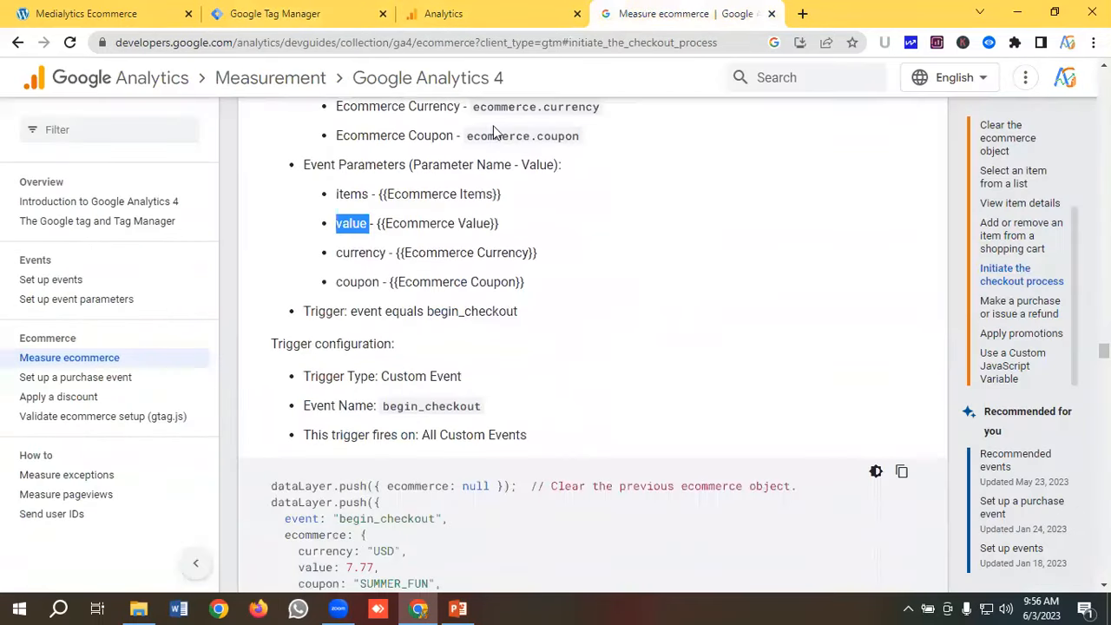
pyautogui.doubleClick(368, 253)
pyautogui.rightClick(363, 257)
pyautogui.click(402, 269)
pyautogui.click(297, 7)
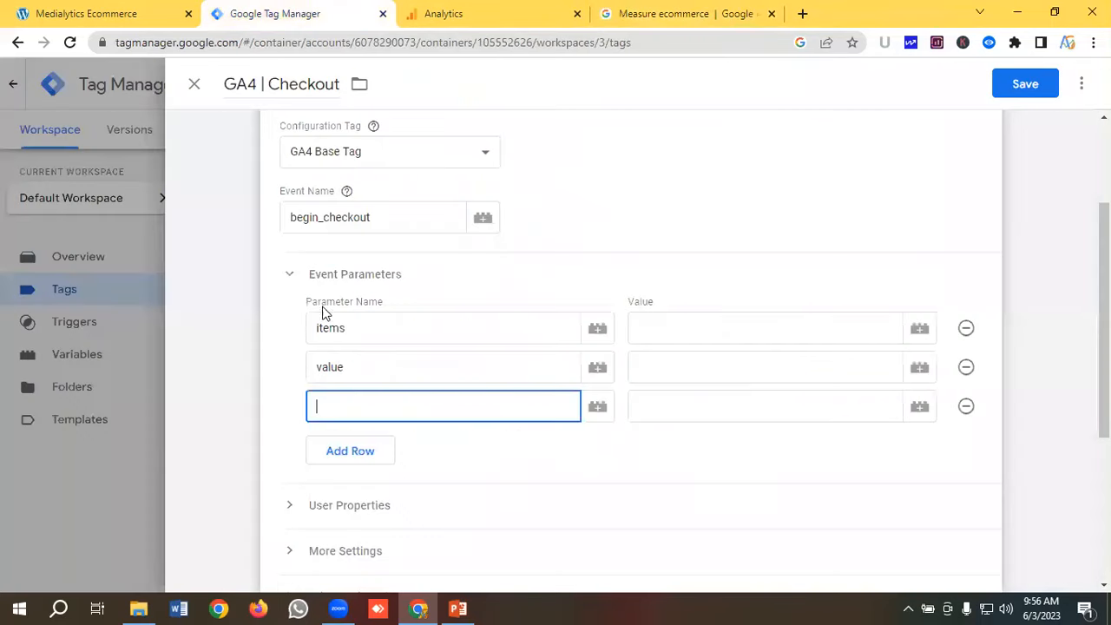
pyautogui.hotkey('ctrl', 'v')
# Step: Add a fourth event parameter row to the Checkout tag and copy the name coupon from the documentation into it
pyautogui.scroll(-1, 374, 330)
pyautogui.click(359, 369)
pyautogui.scroll(-1, 369, 343)
pyautogui.click(355, 282)
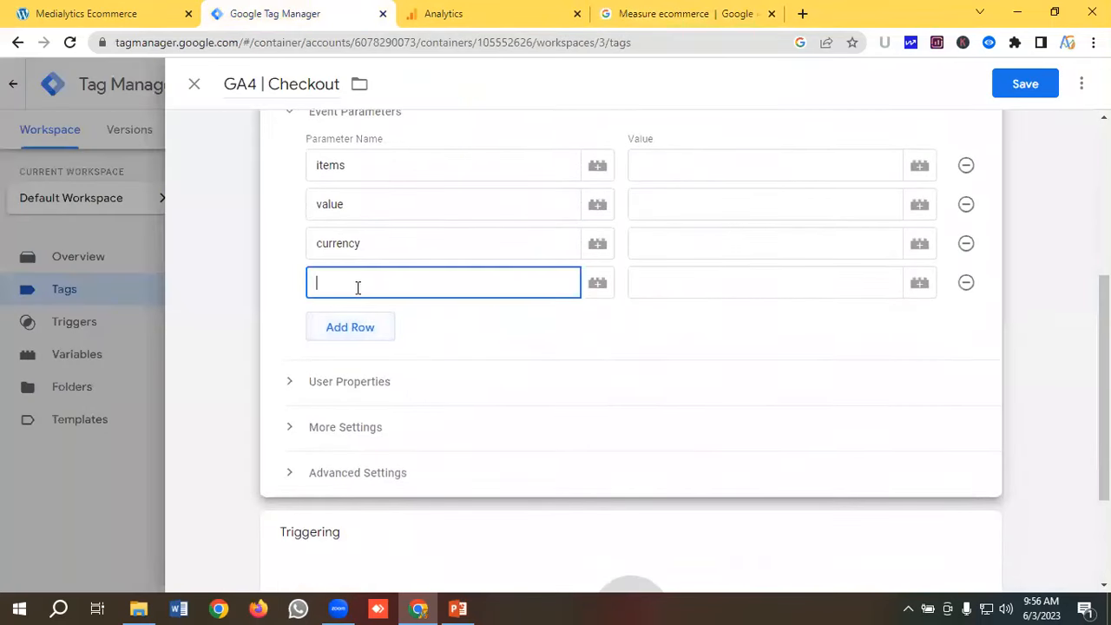
pyautogui.click(667, 11)
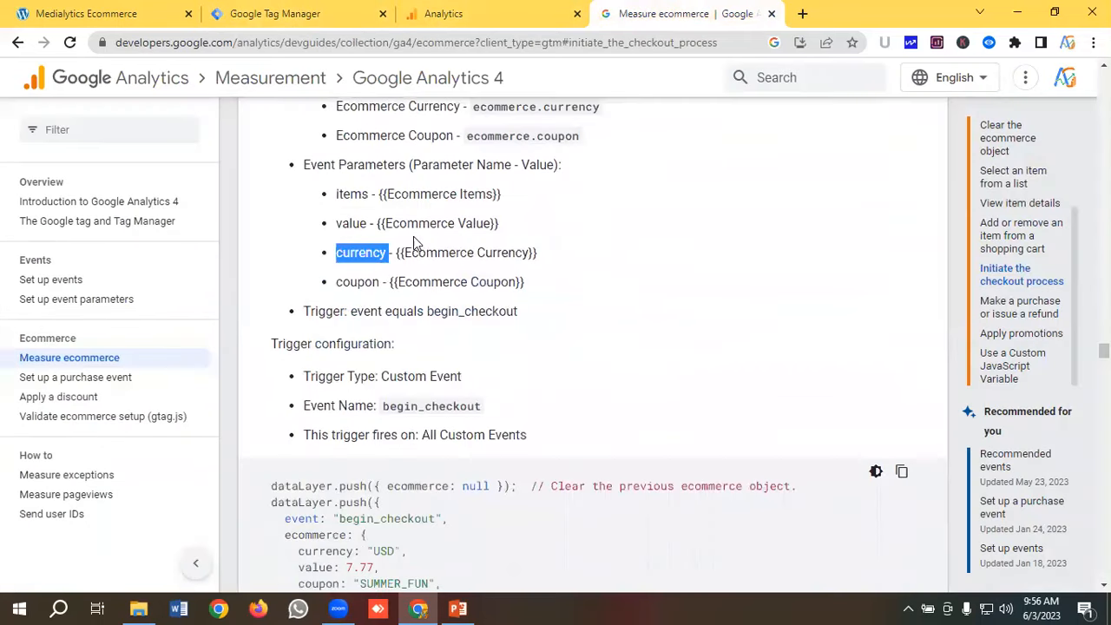
pyautogui.doubleClick(355, 283)
pyautogui.rightClick(355, 283)
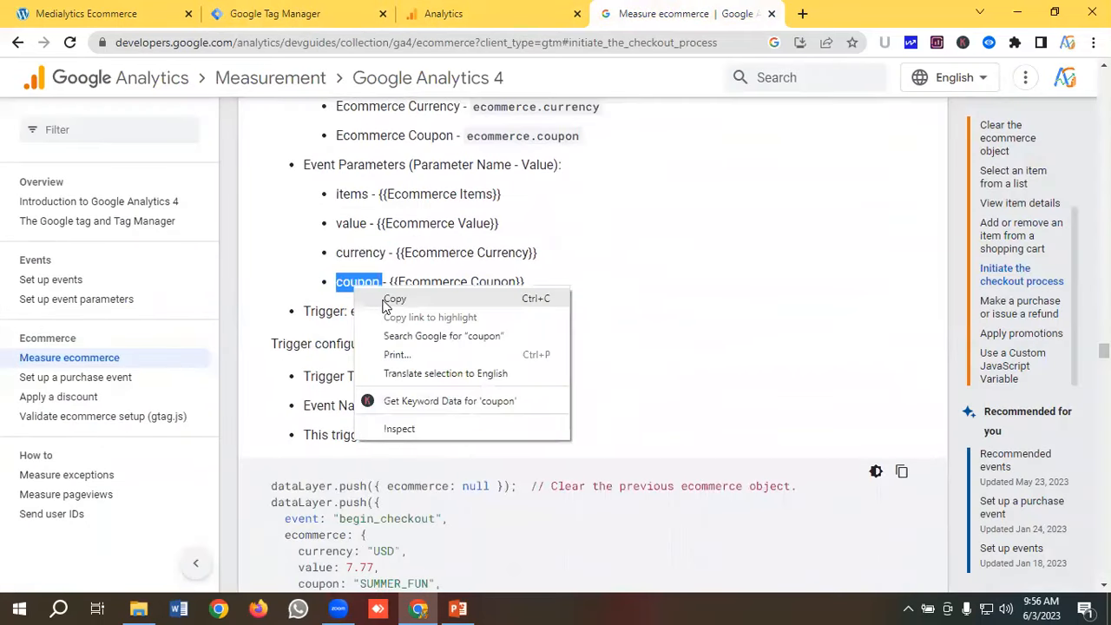
pyautogui.click(391, 302)
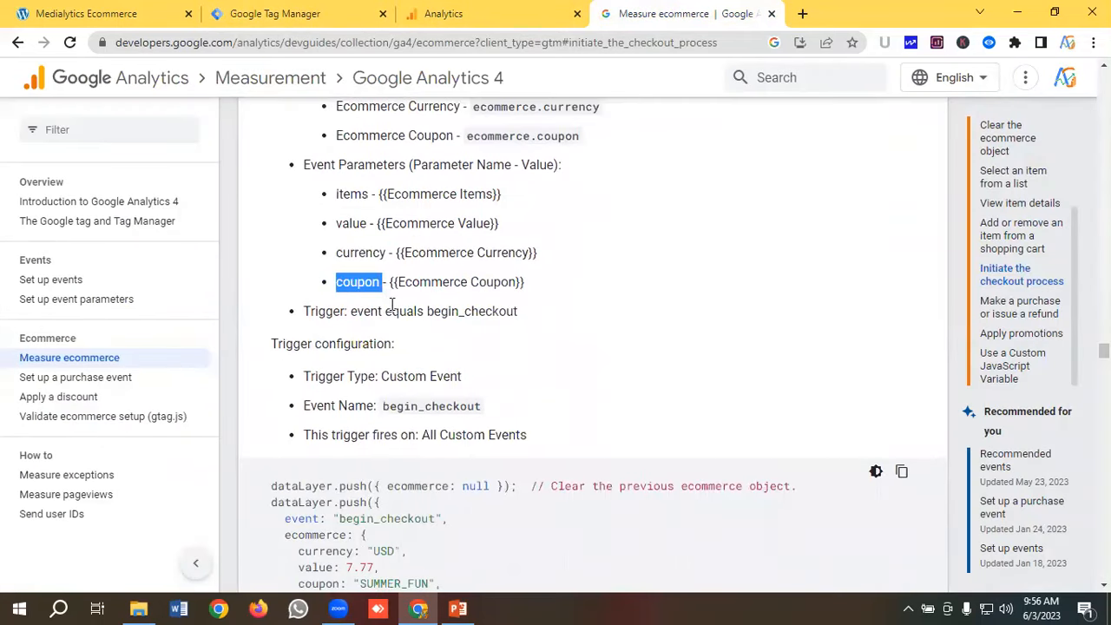
pyautogui.click(276, 13)
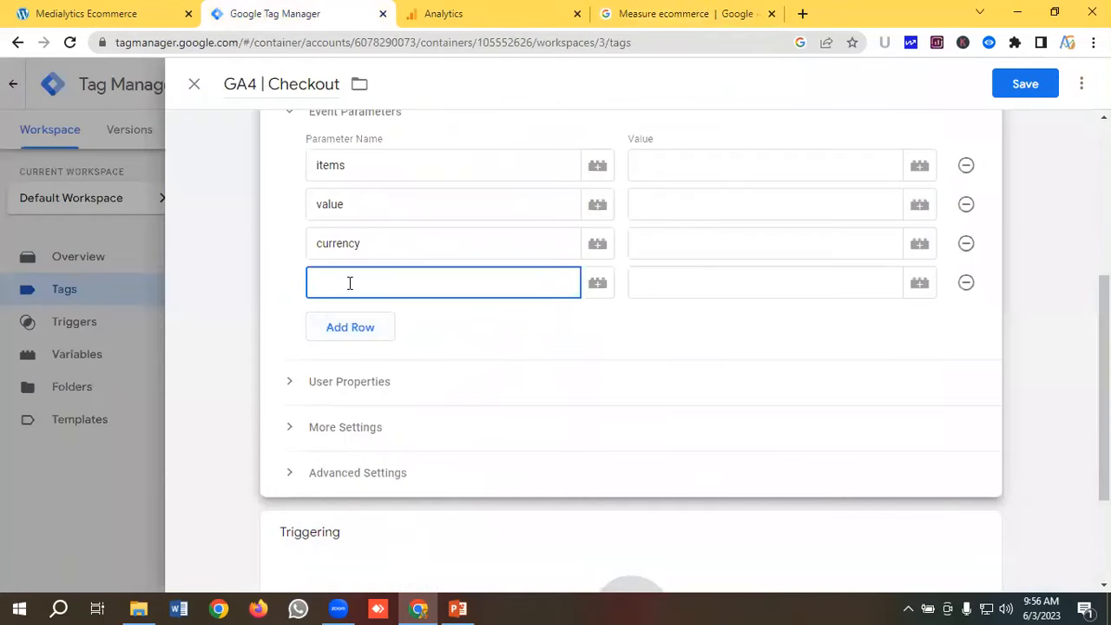
pyautogui.hotkey('ctrl', 'v')
# Step: Assign the Ecommerce Items variable to the items parameter and Ecommerce Value to the value parameter
pyautogui.scroll(1, 460, 276)
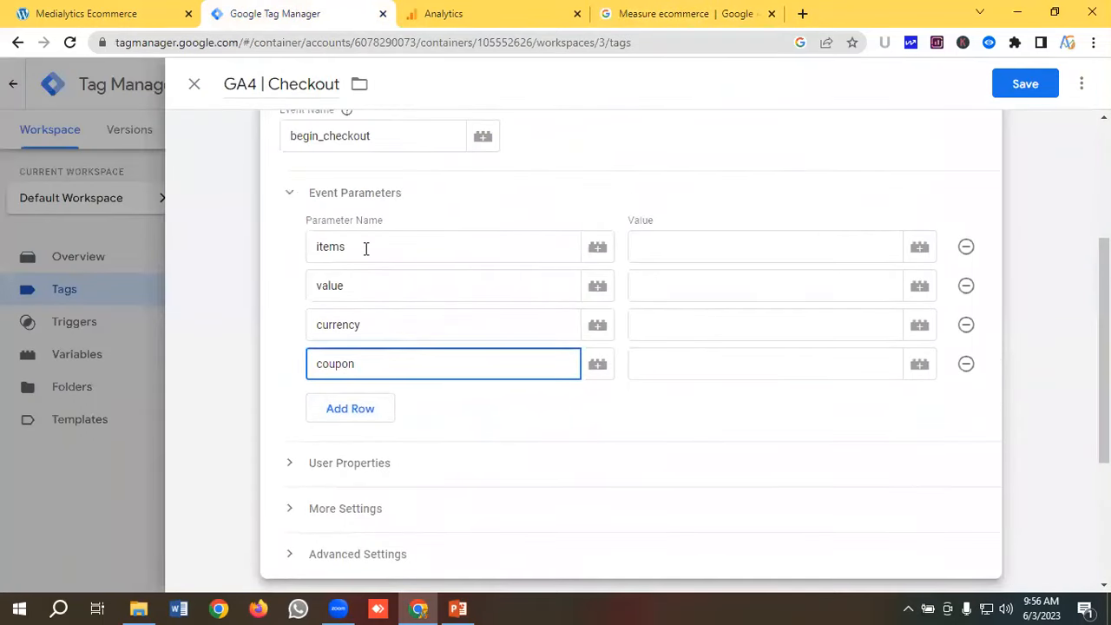
pyautogui.click(667, 251)
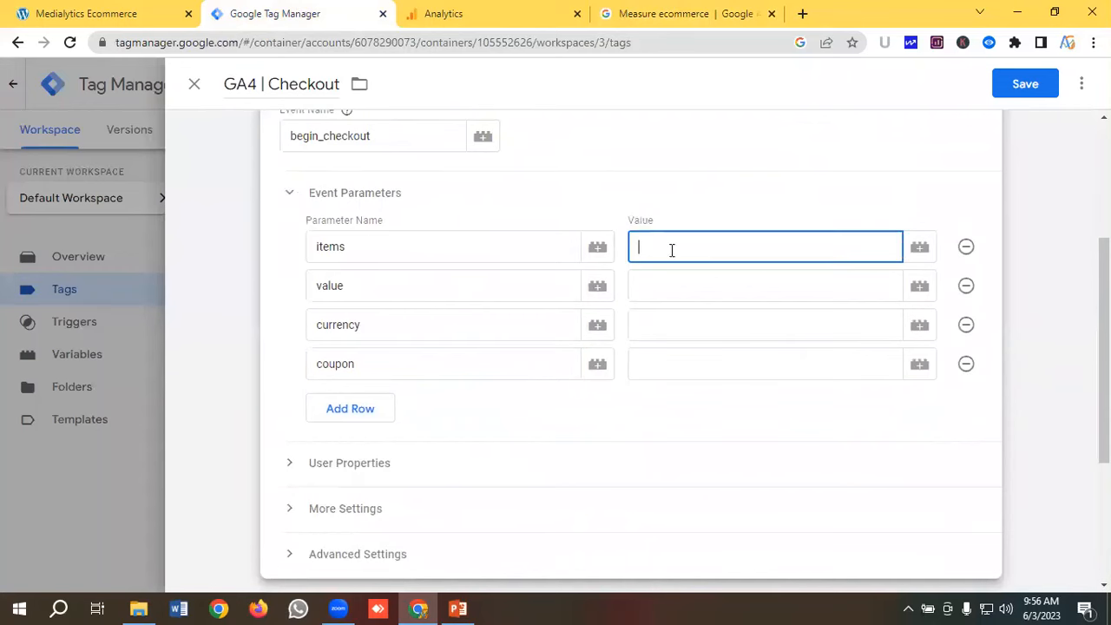
pyautogui.click(921, 248)
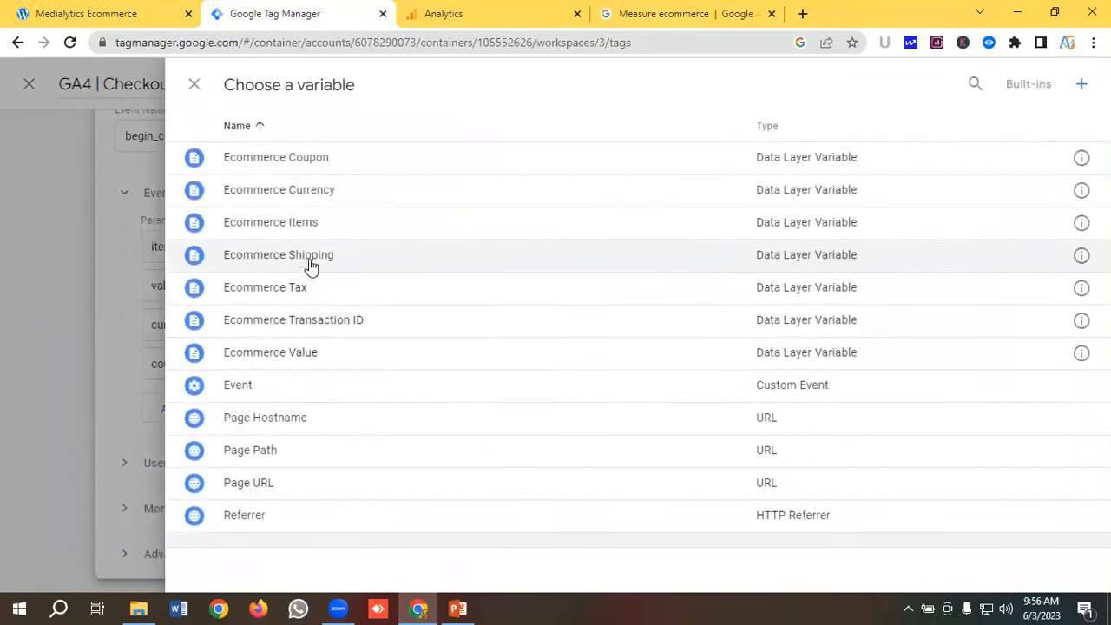
pyautogui.click(306, 229)
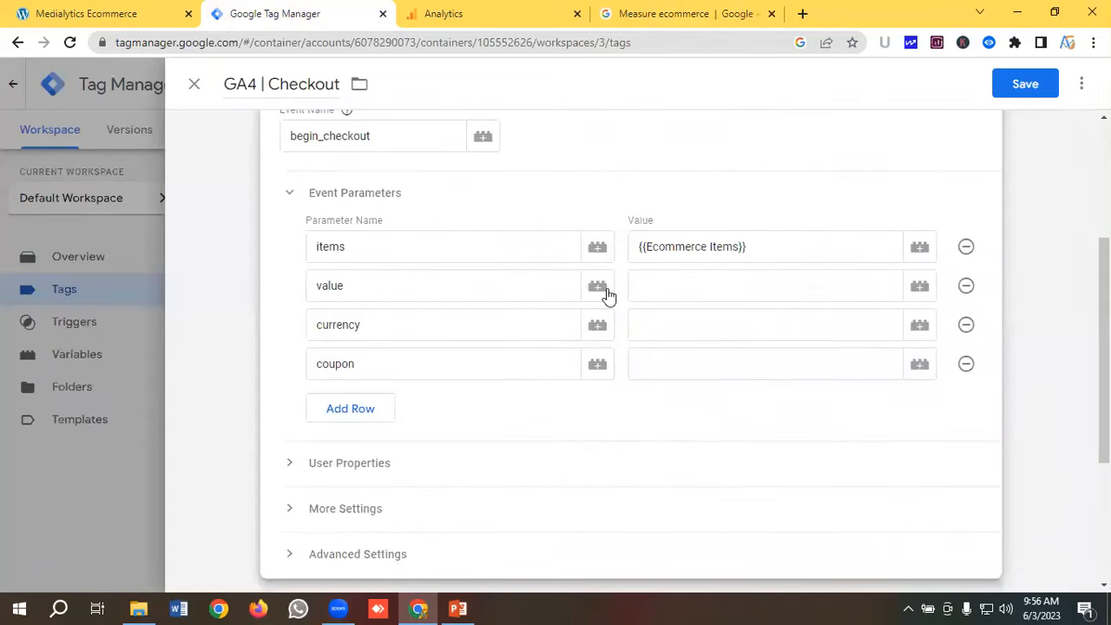
pyautogui.click(655, 287)
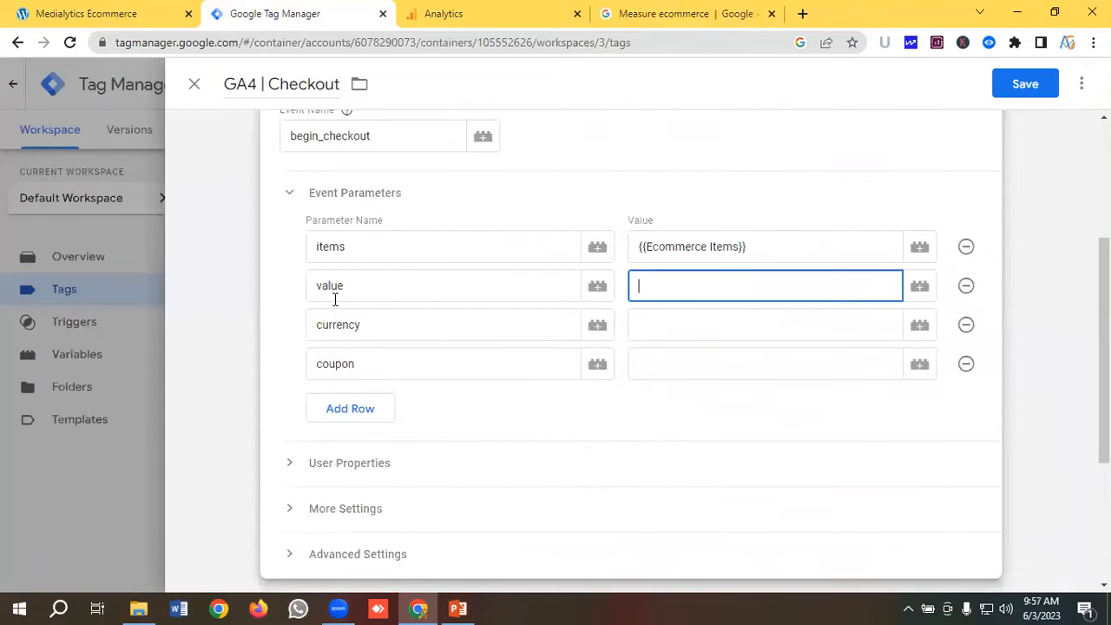
pyautogui.click(920, 285)
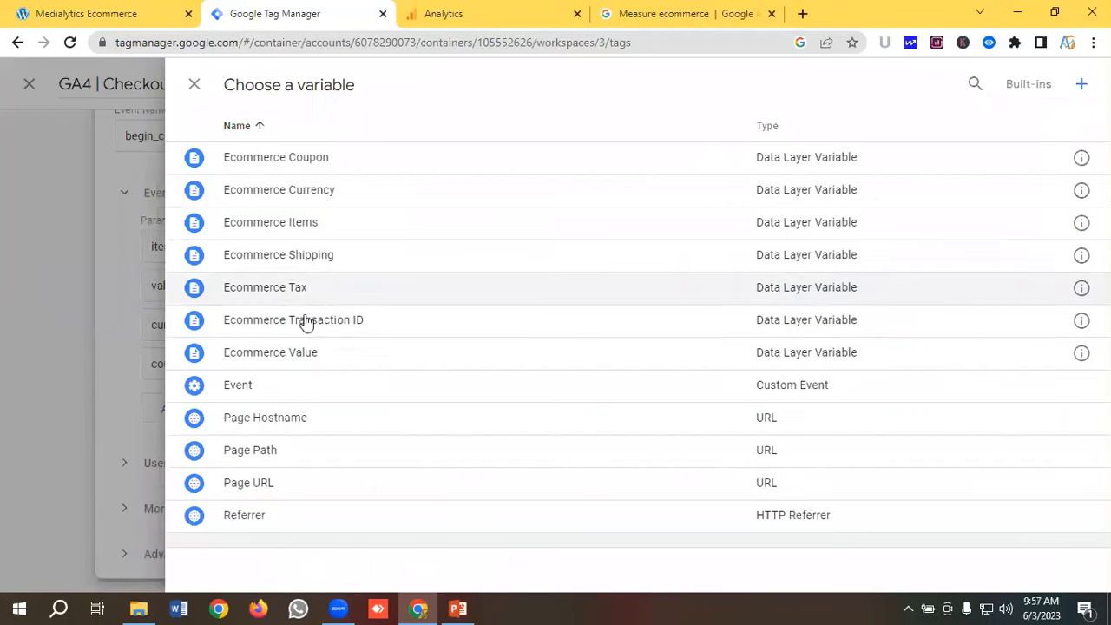
pyautogui.click(296, 362)
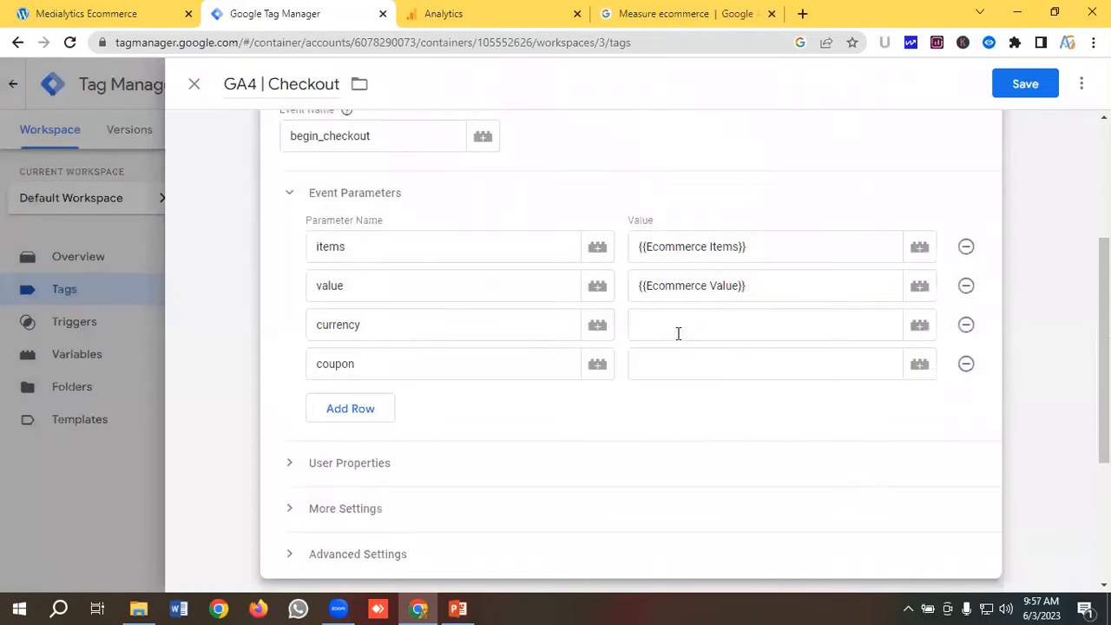
# Step: Assign the Ecommerce Currency variable to the currency parameter and Ecommerce Coupon to the coupon parameter
pyautogui.click(677, 329)
pyautogui.click(918, 330)
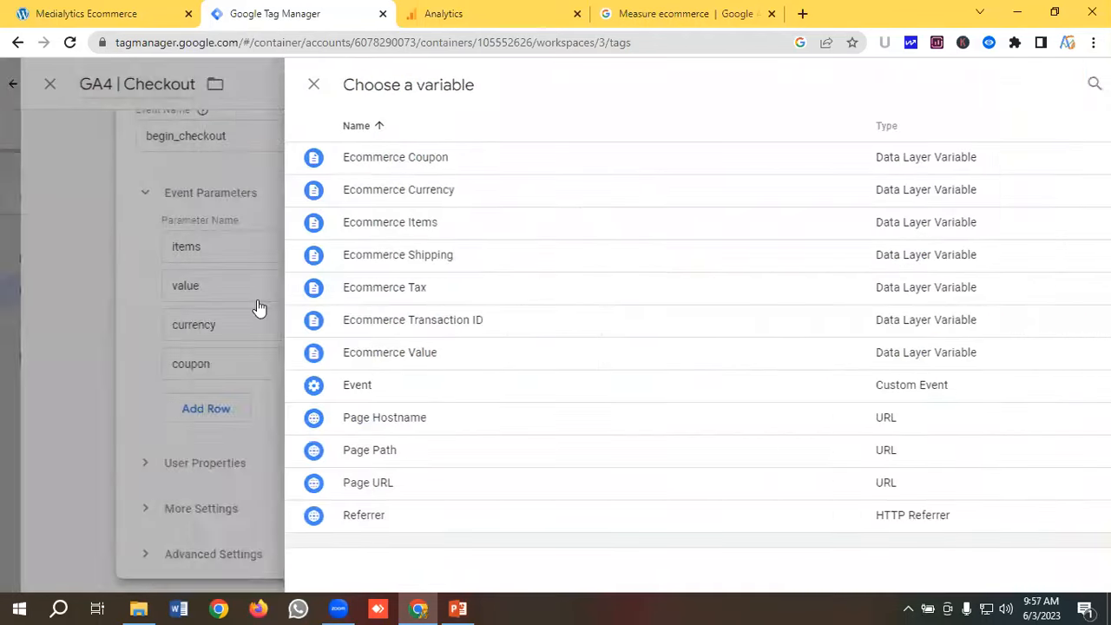
pyautogui.click(317, 192)
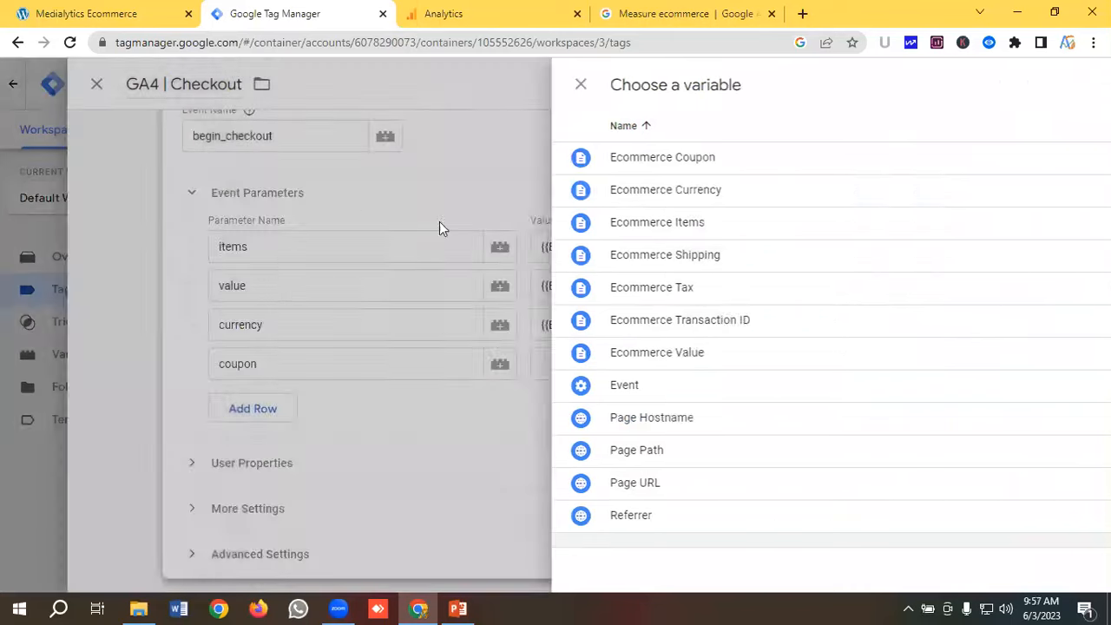
pyautogui.click(715, 365)
pyautogui.click(919, 363)
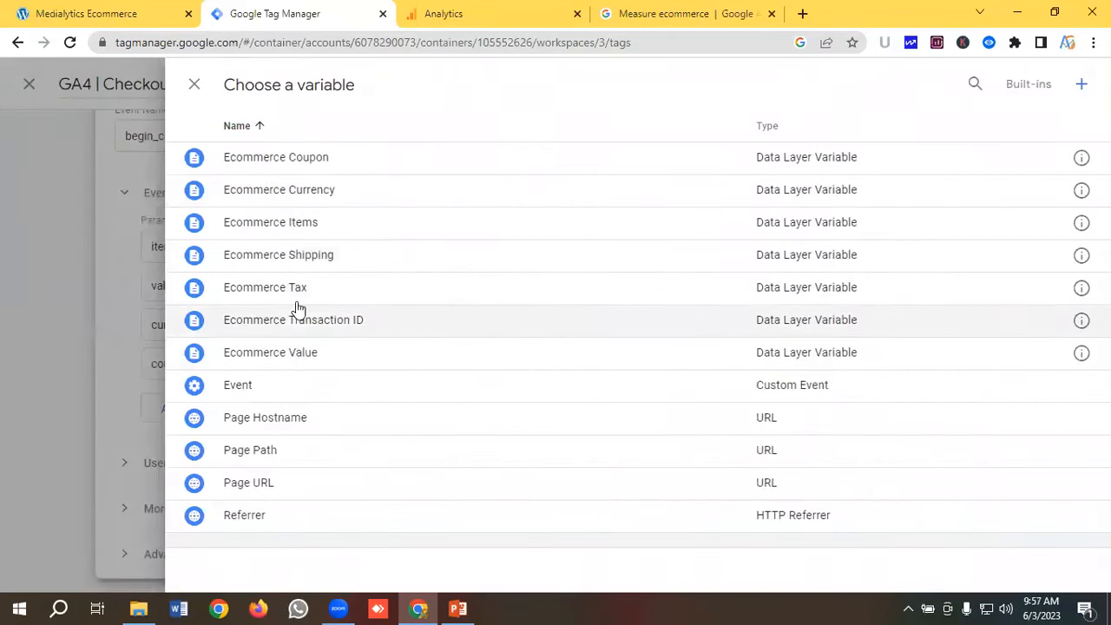
pyautogui.click(312, 158)
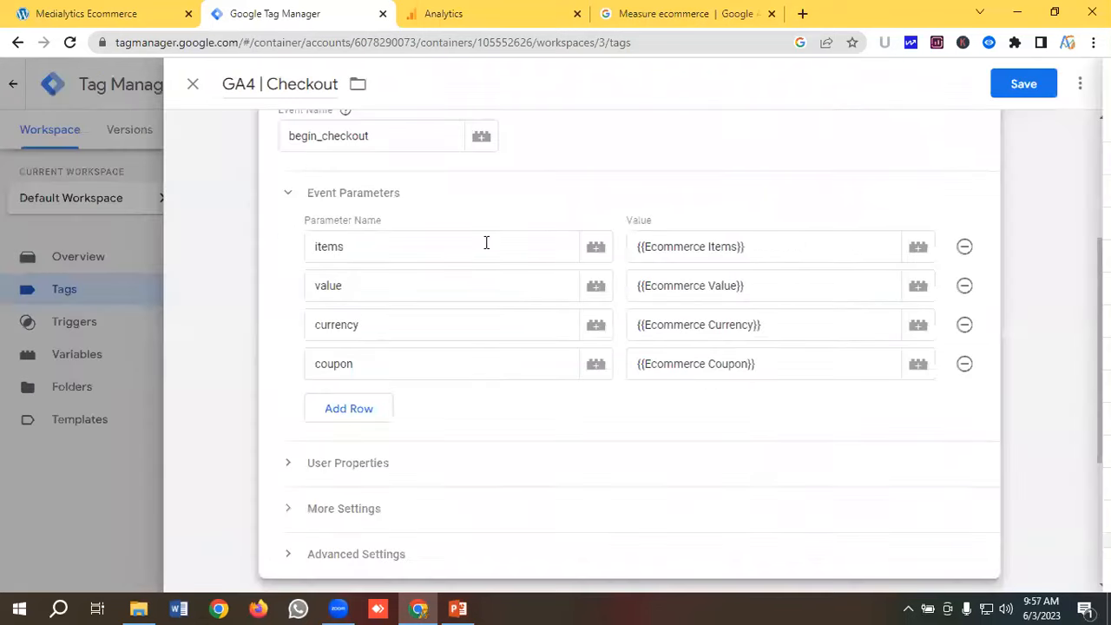
# Step: Set Checkout Trigger as the Checkout tag's firing trigger and save the tag
pyautogui.scroll(-3, 486, 243)
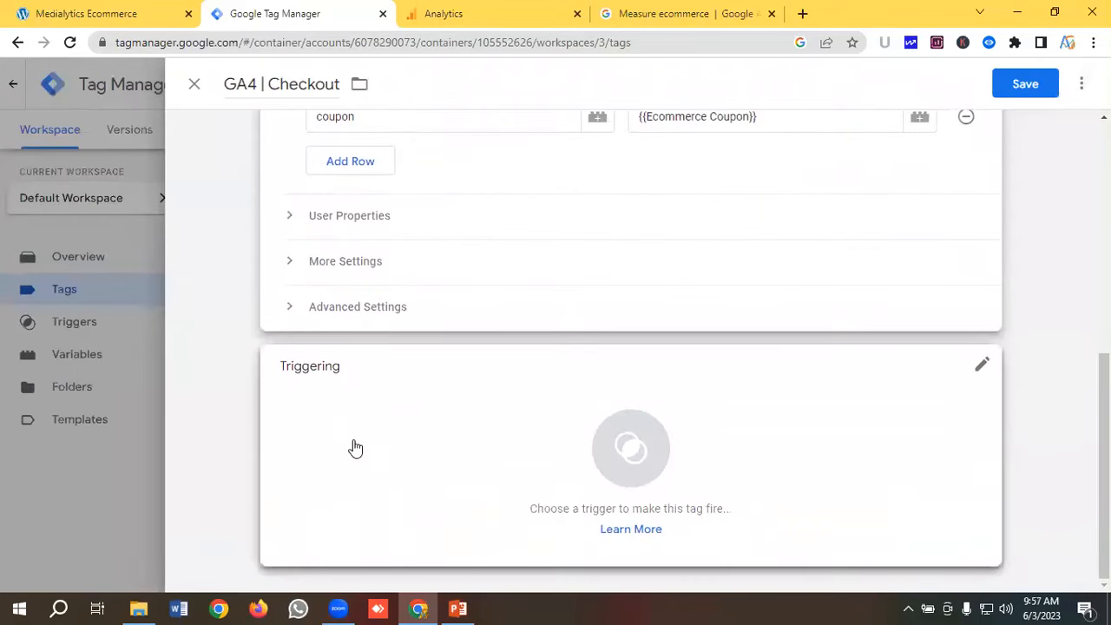
pyautogui.click(355, 448)
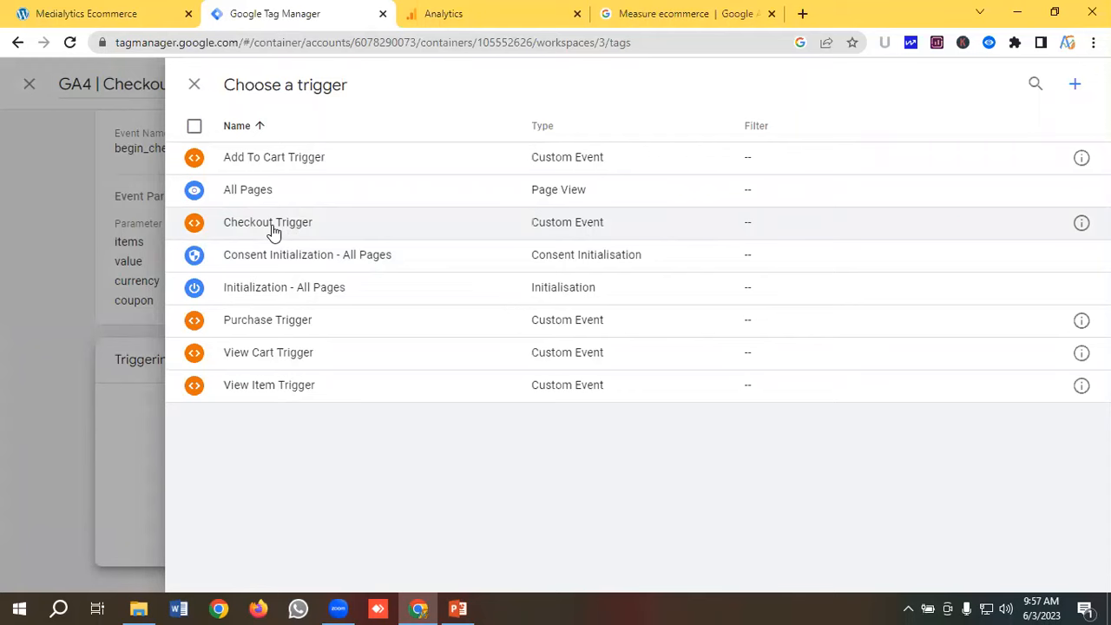
pyautogui.click(272, 225)
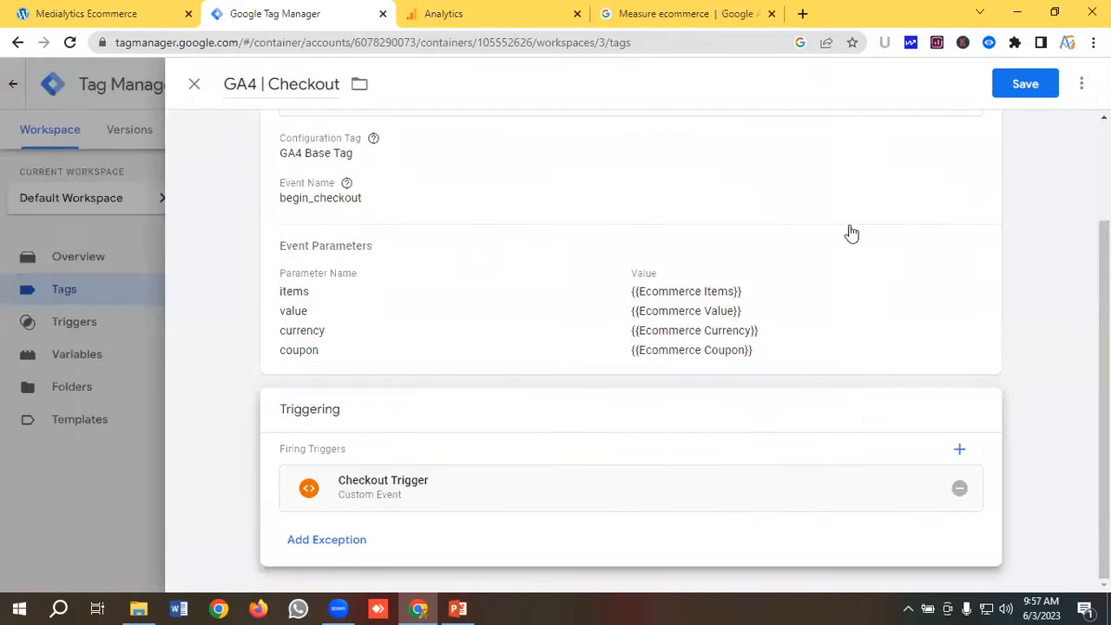
pyautogui.click(1024, 83)
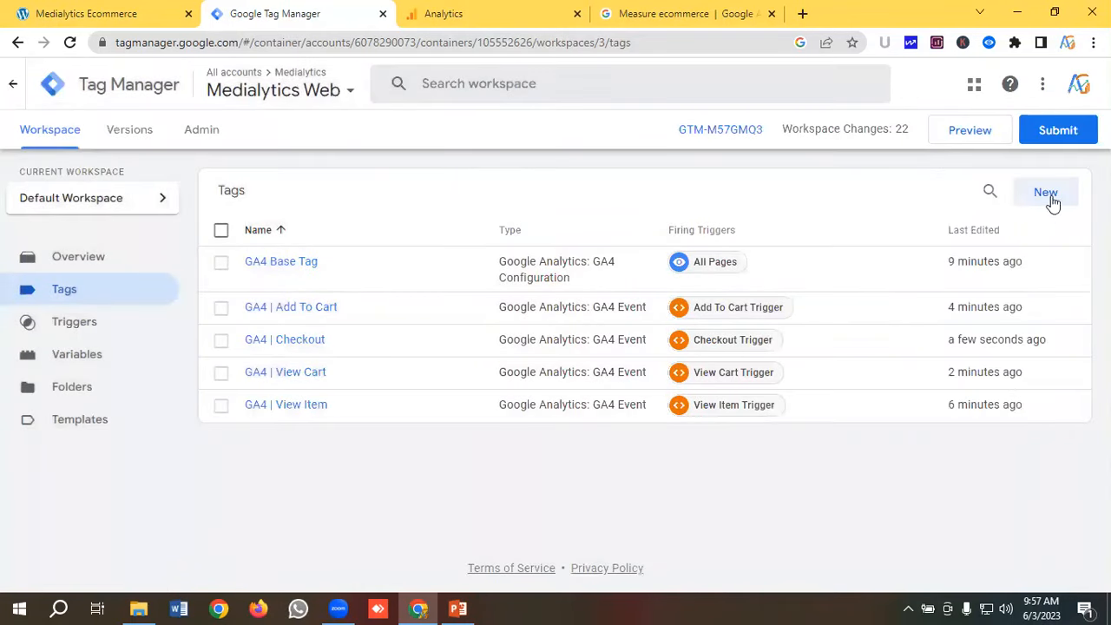
# Step: Create a new tag named GA4 | Purchase
pyautogui.click(1046, 192)
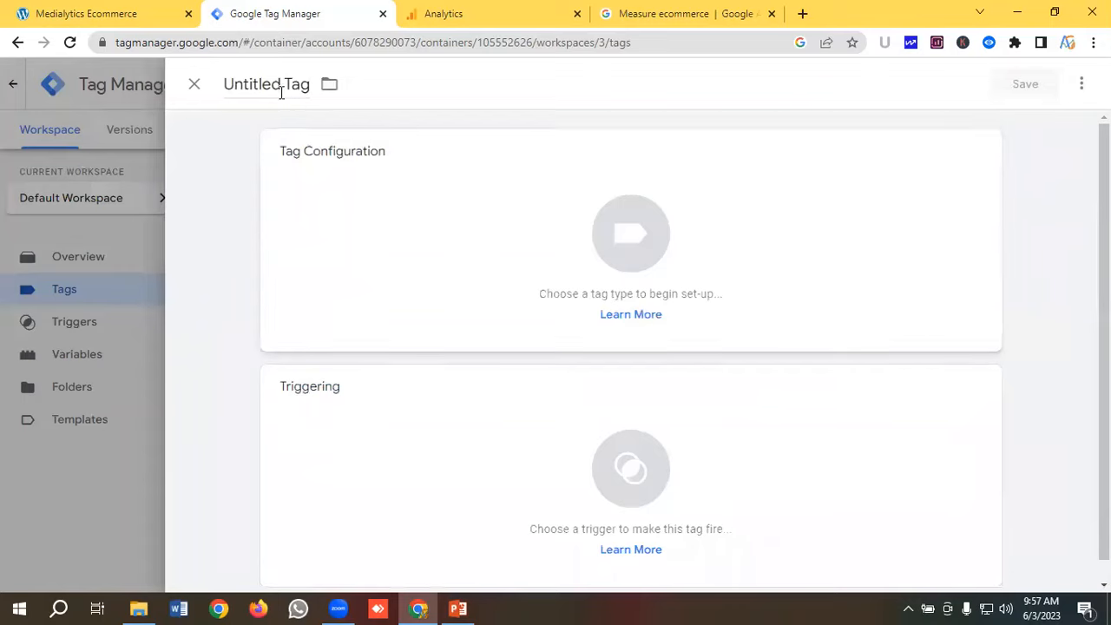
pyautogui.click(280, 84)
pyautogui.press('BackSpace')
pyautogui.write('G')
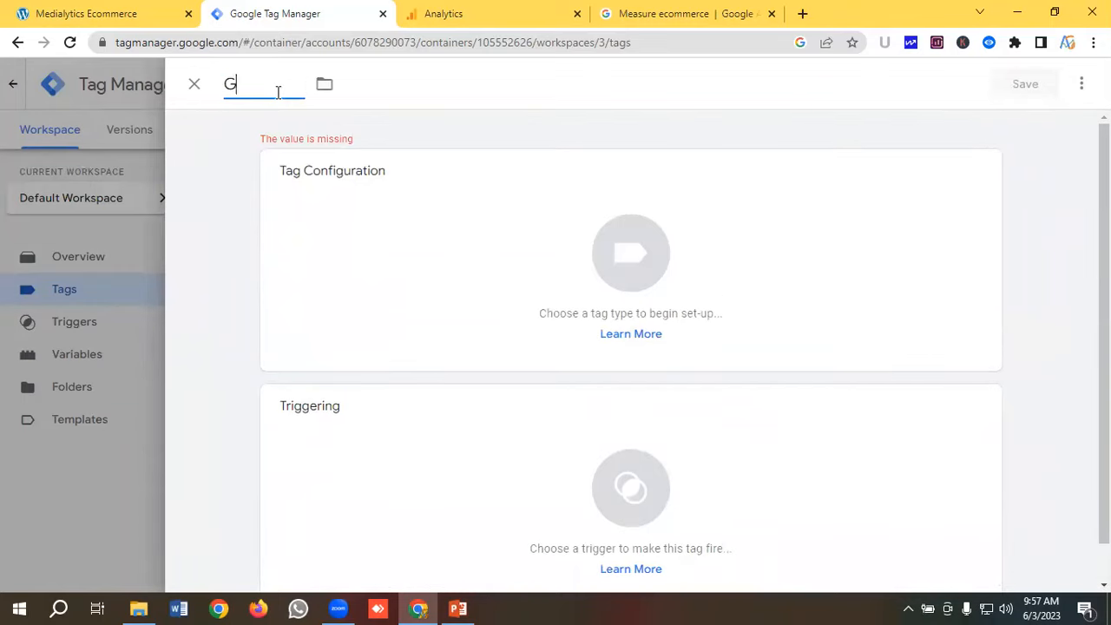
pyautogui.write('A4')
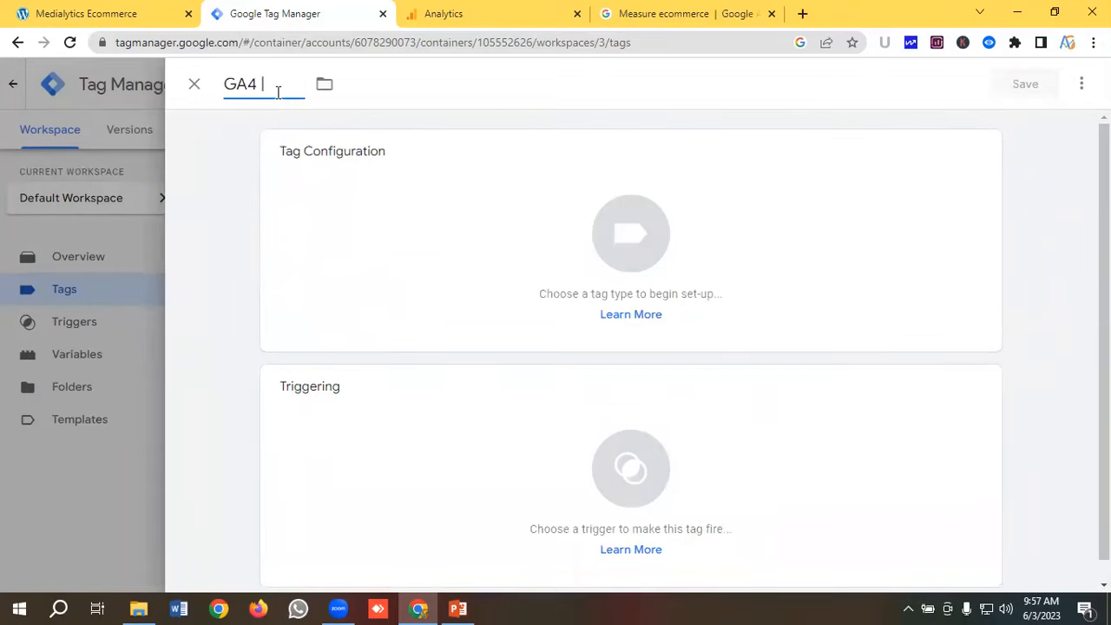
pyautogui.write(' | Purchase')
# Step: Make the Purchase tag a Google Analytics: GA4 Event with GA4 Base Tag as its configuration tag
pyautogui.click(600, 219)
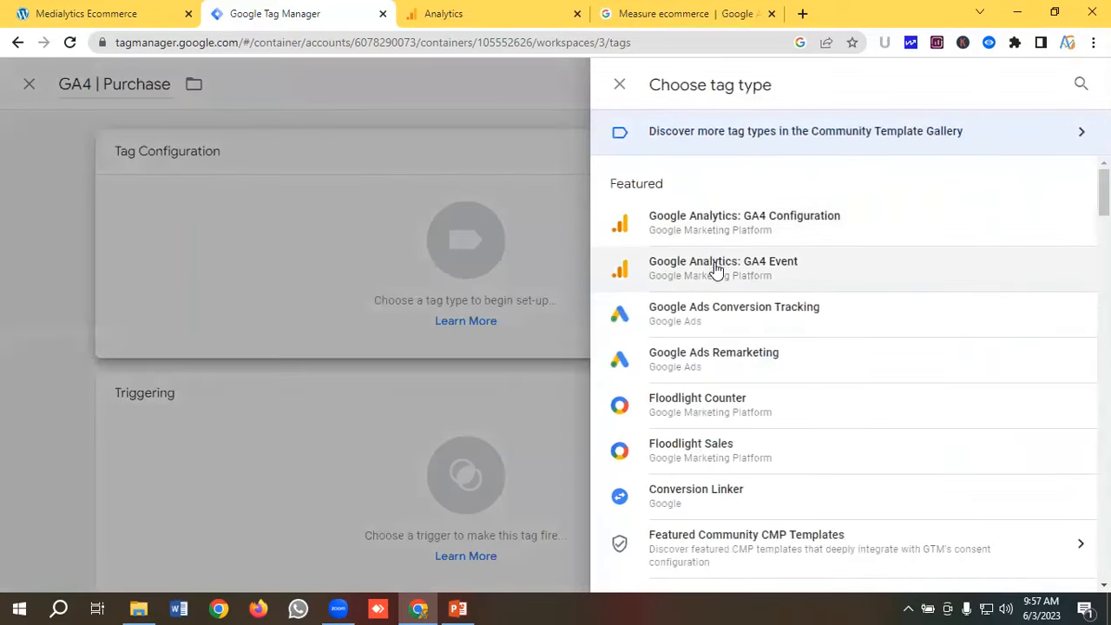
pyautogui.click(716, 268)
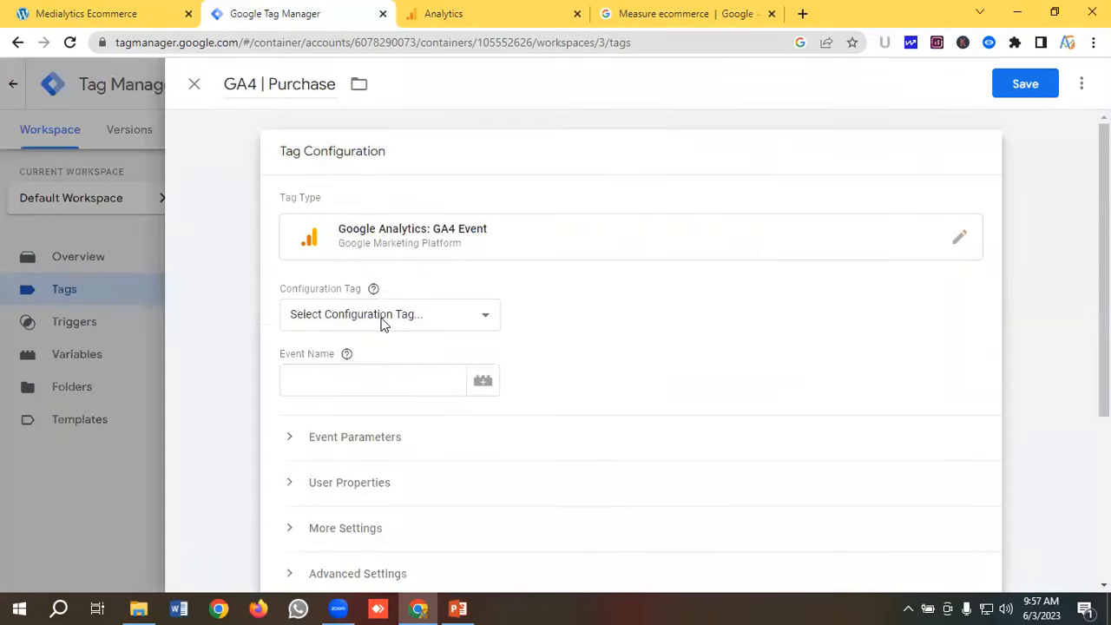
pyautogui.click(378, 318)
pyautogui.click(350, 367)
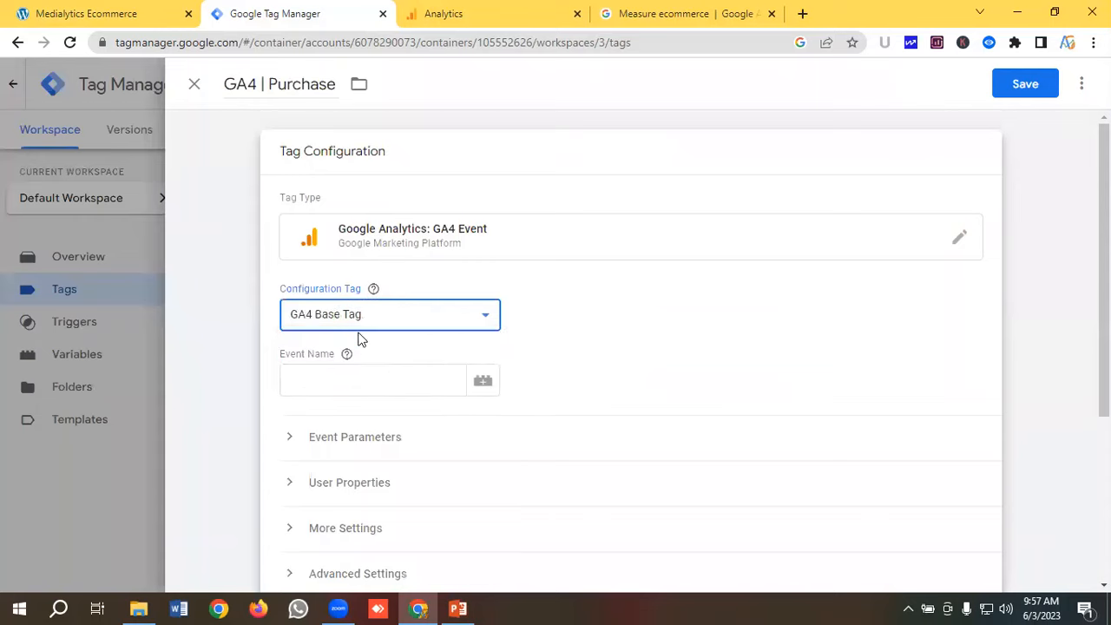
# Step: Copy the event name purchase from the documentation's purchase section and set it as the Purchase tag's event name
pyautogui.scroll(-2, 382, 314)
pyautogui.click(340, 217)
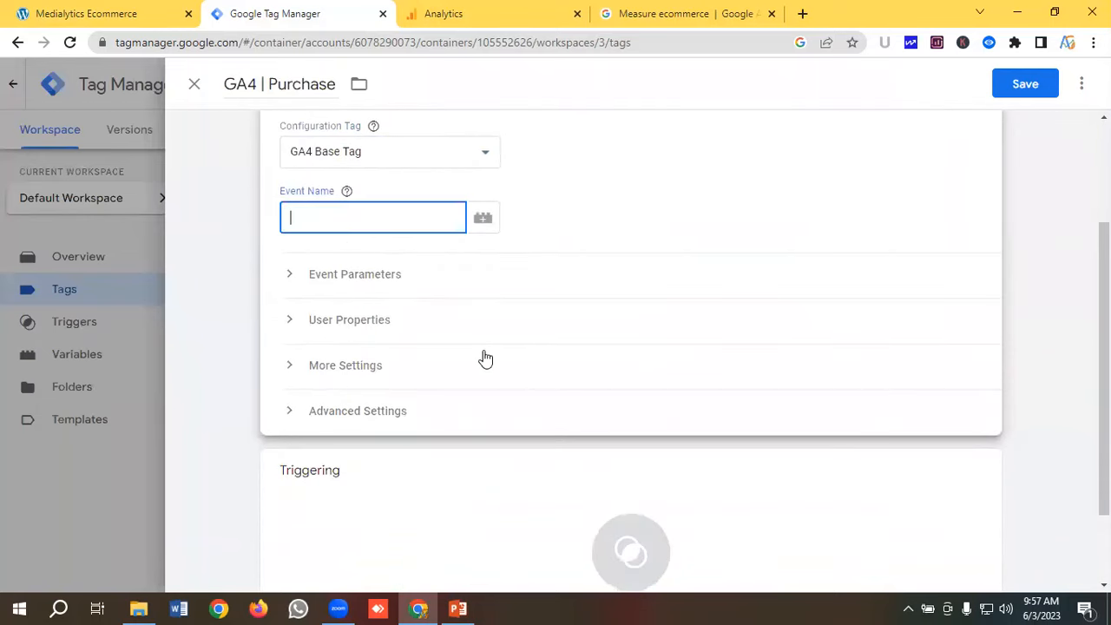
pyautogui.click(638, 17)
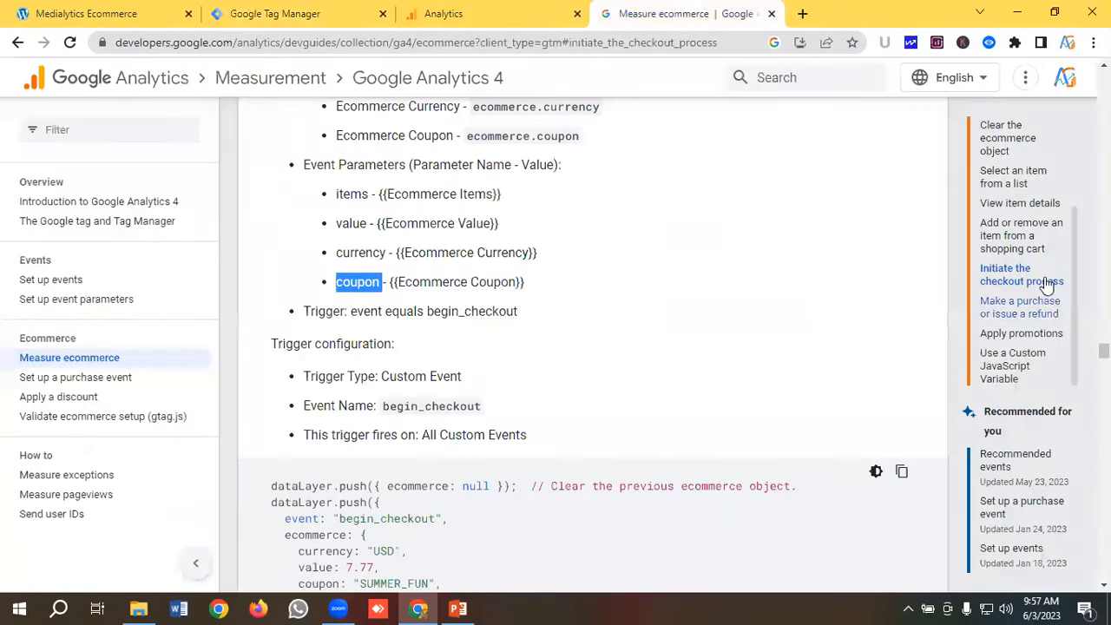
pyautogui.click(1012, 312)
pyautogui.doubleClick(394, 357)
pyautogui.rightClick(434, 359)
pyautogui.click(471, 370)
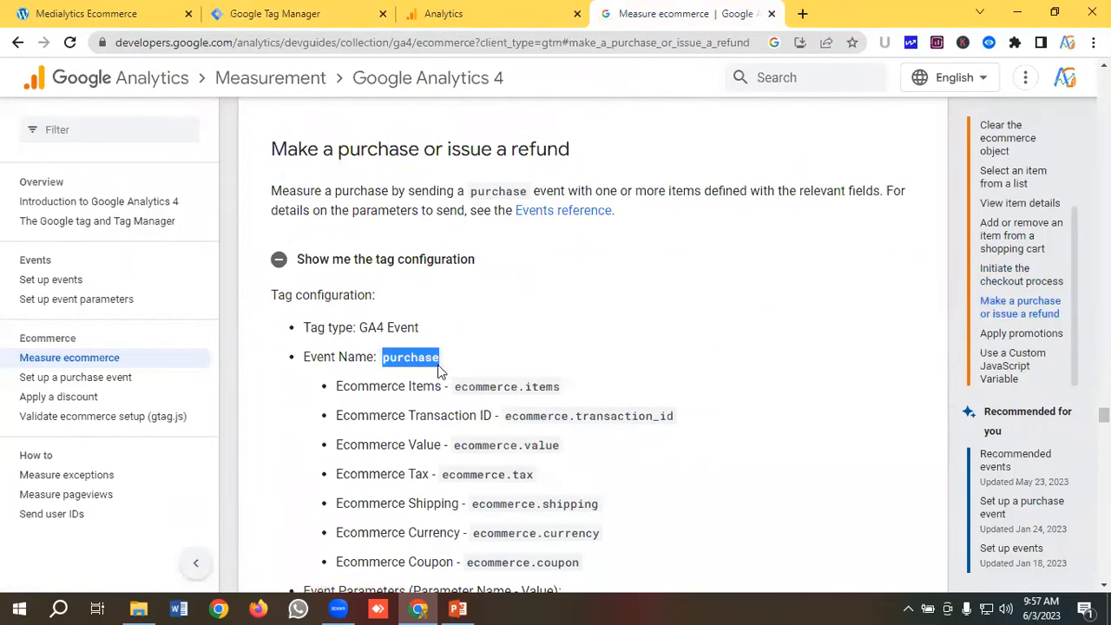
pyautogui.click(272, 11)
pyautogui.hotkey('ctrl', 'v')
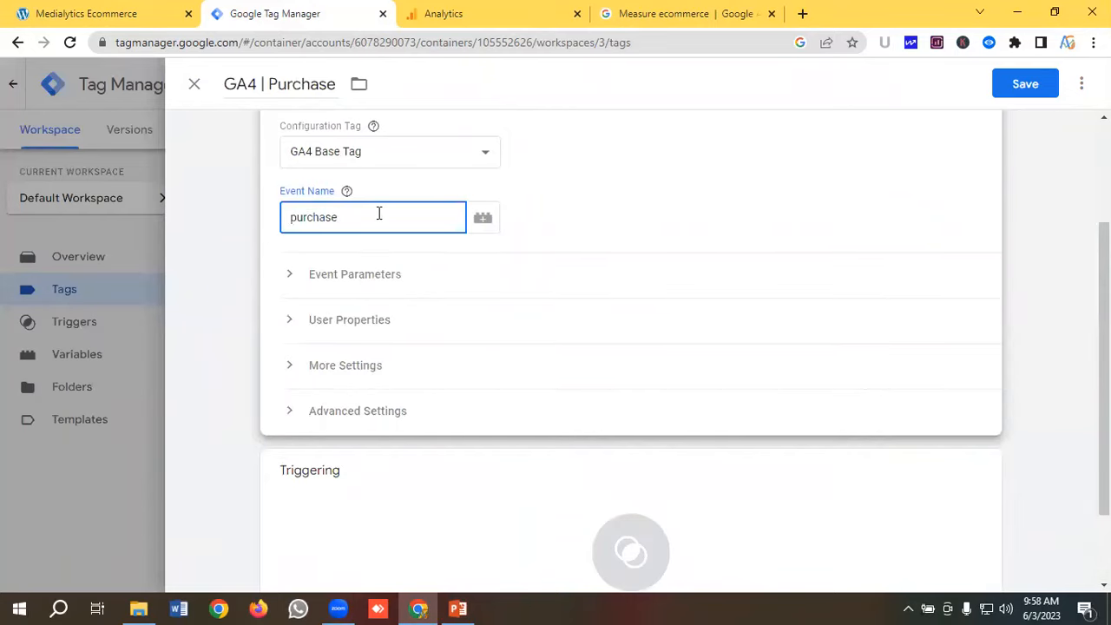
# Step: Check the documentation's purchase event parameters and add seven blank event parameter rows to the Purchase tag
pyautogui.click(366, 281)
pyautogui.click(647, 16)
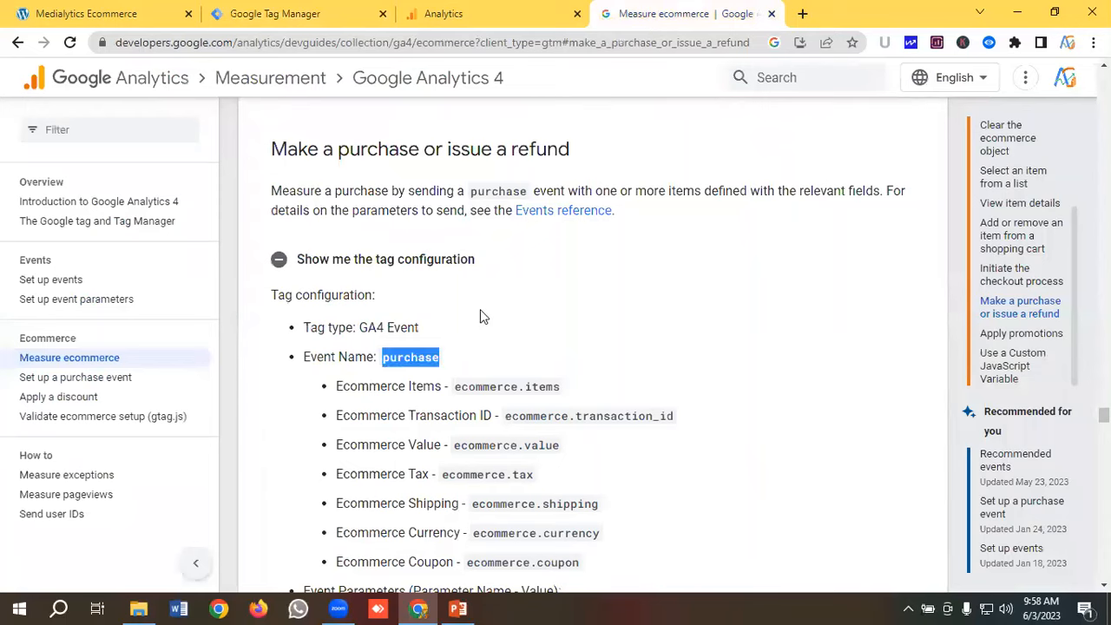
pyautogui.scroll(-3, 480, 309)
pyautogui.scroll(-2, 425, 287)
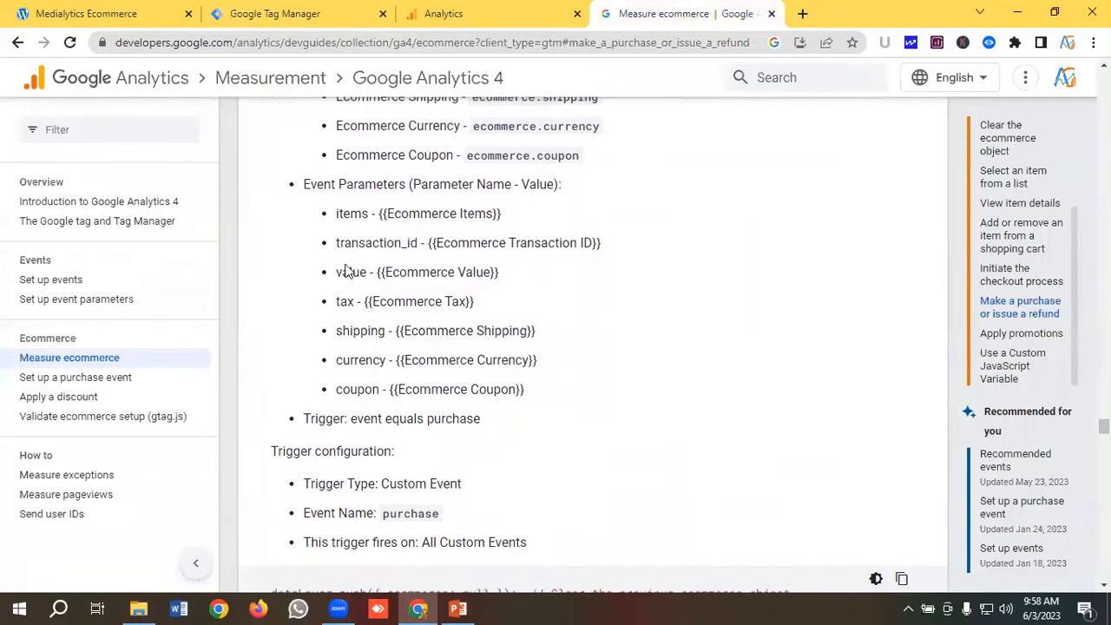
pyautogui.click(292, 13)
pyautogui.click(358, 339)
pyautogui.scroll(-1, 365, 313)
pyautogui.click(362, 304)
pyautogui.click(359, 340)
pyautogui.click(360, 371)
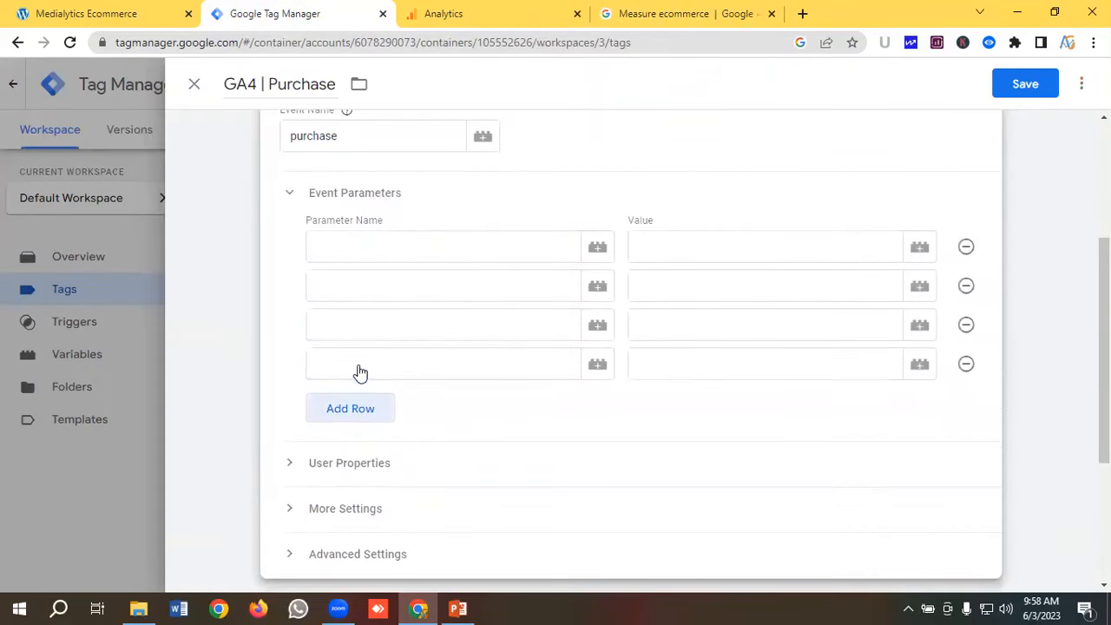
pyautogui.click(358, 408)
pyautogui.click(355, 451)
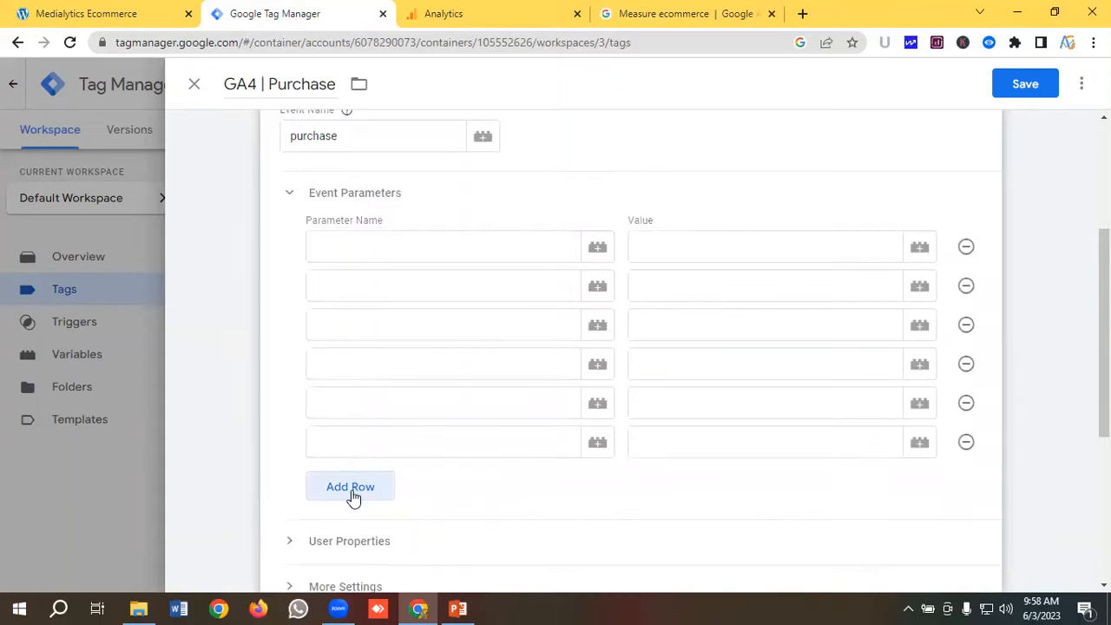
pyautogui.click(354, 491)
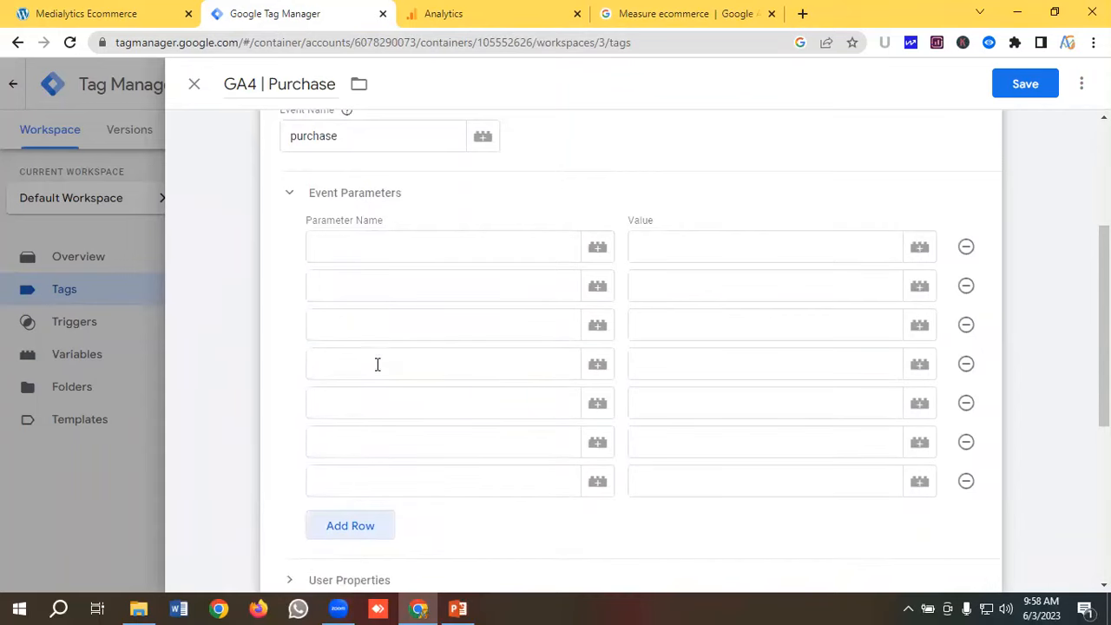
# Step: Copy items from the documentation's purchase parameters and enter it as the first parameter name
pyautogui.click(659, 13)
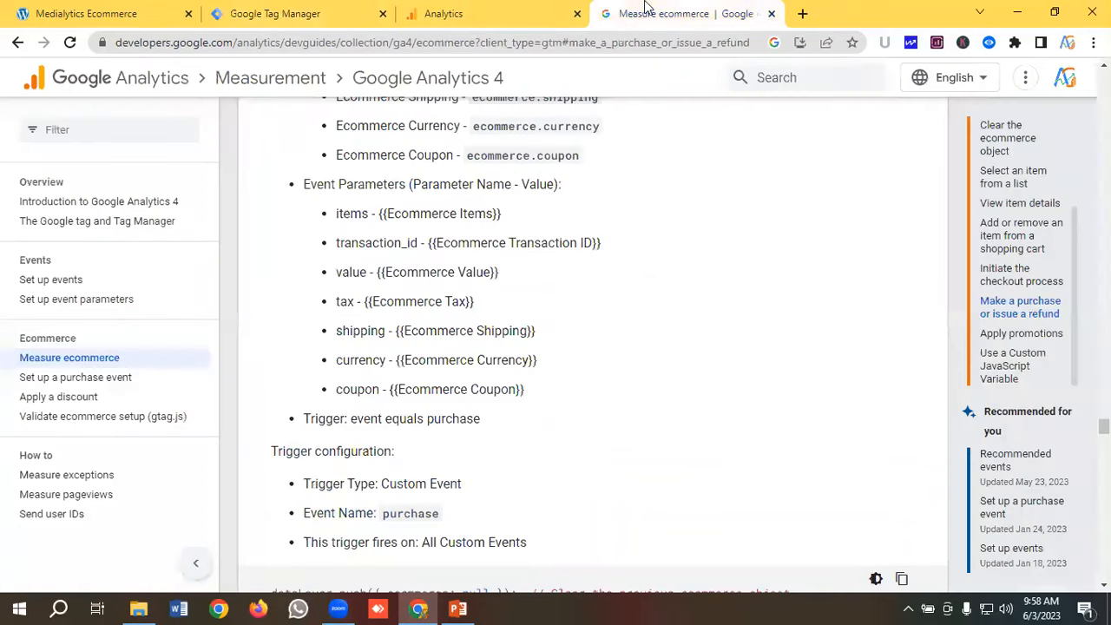
pyautogui.scroll(-1, 415, 265)
pyautogui.scroll(1, 351, 214)
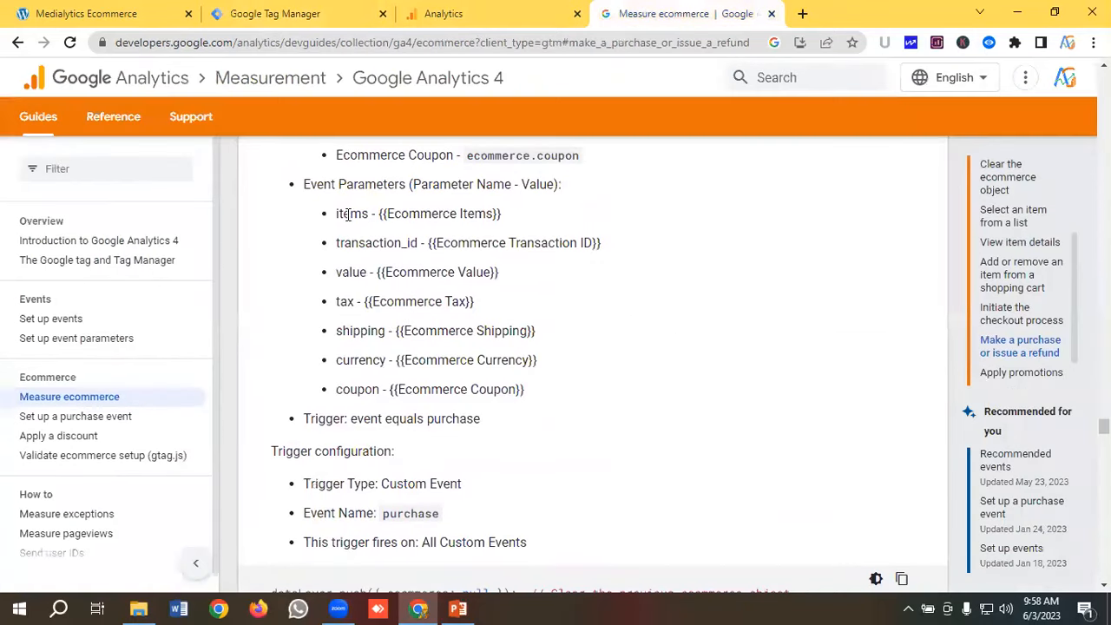
pyautogui.doubleClick(343, 217)
pyautogui.rightClick(357, 218)
pyautogui.click(366, 227)
pyautogui.click(285, 10)
pyautogui.click(325, 253)
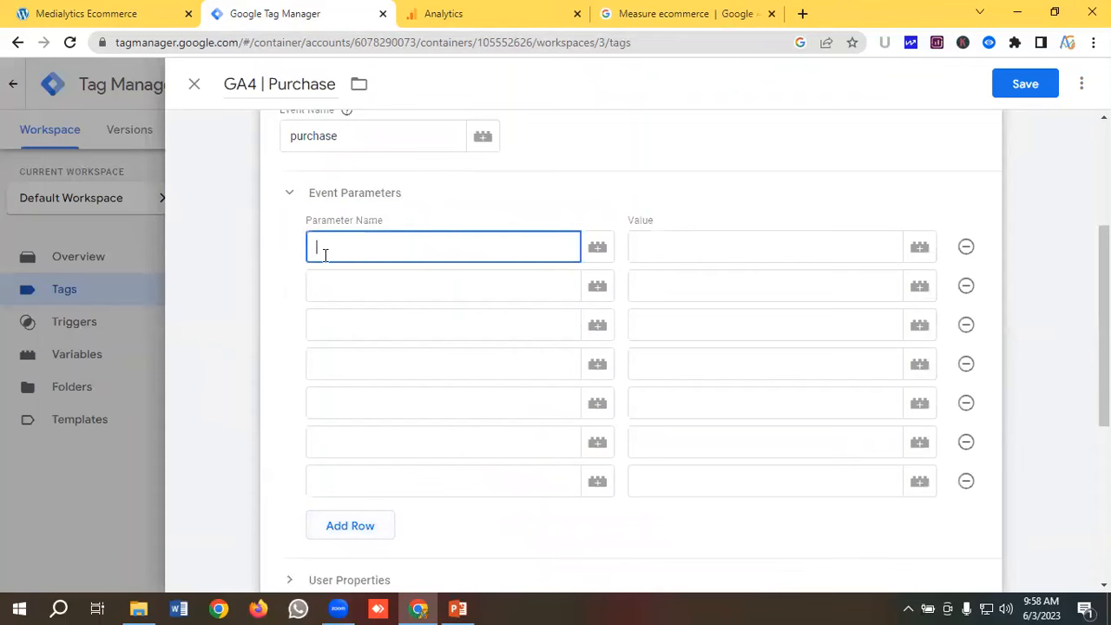
# Step: Copy transaction_id from the documentation and enter it as the second parameter name
pyautogui.click(327, 287)
pyautogui.click(681, 13)
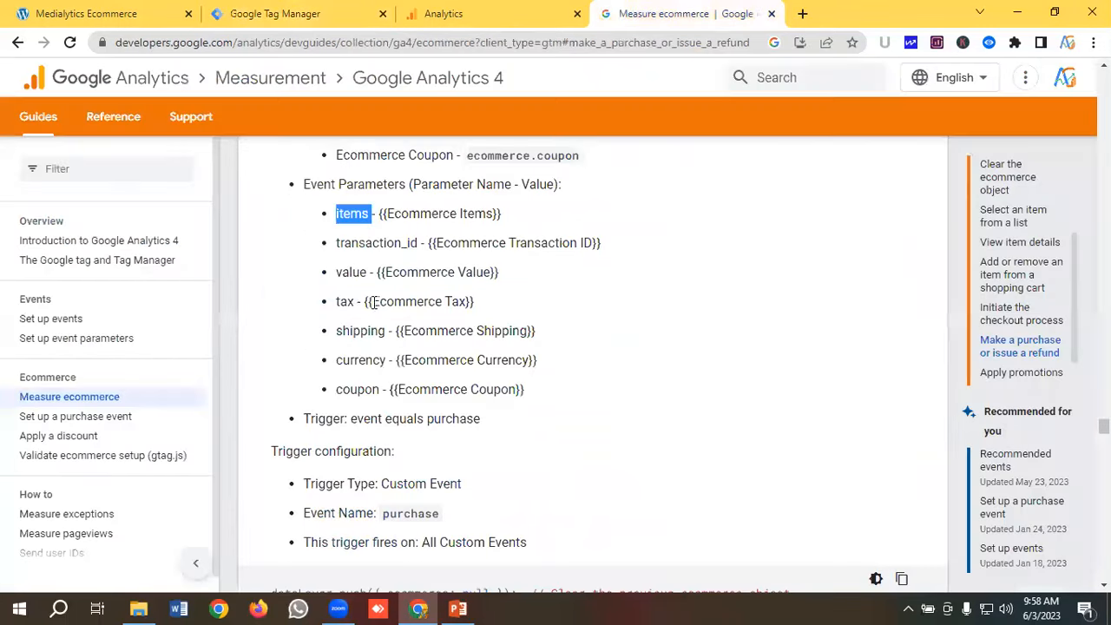
pyautogui.doubleClick(358, 243)
pyautogui.rightClick(359, 243)
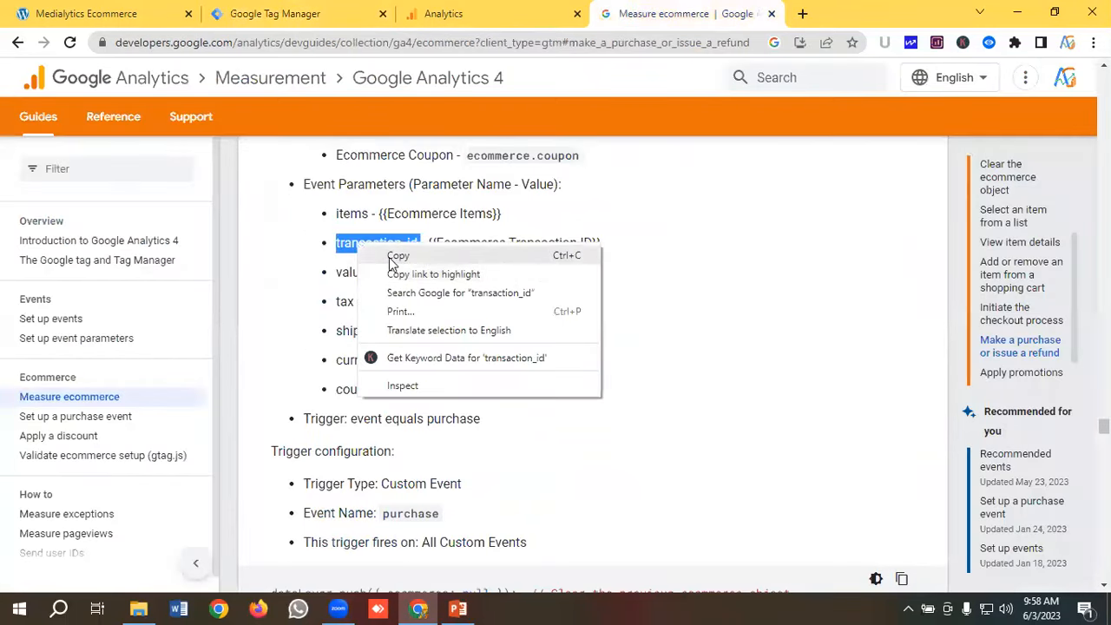
pyautogui.click(394, 253)
pyautogui.click(351, 11)
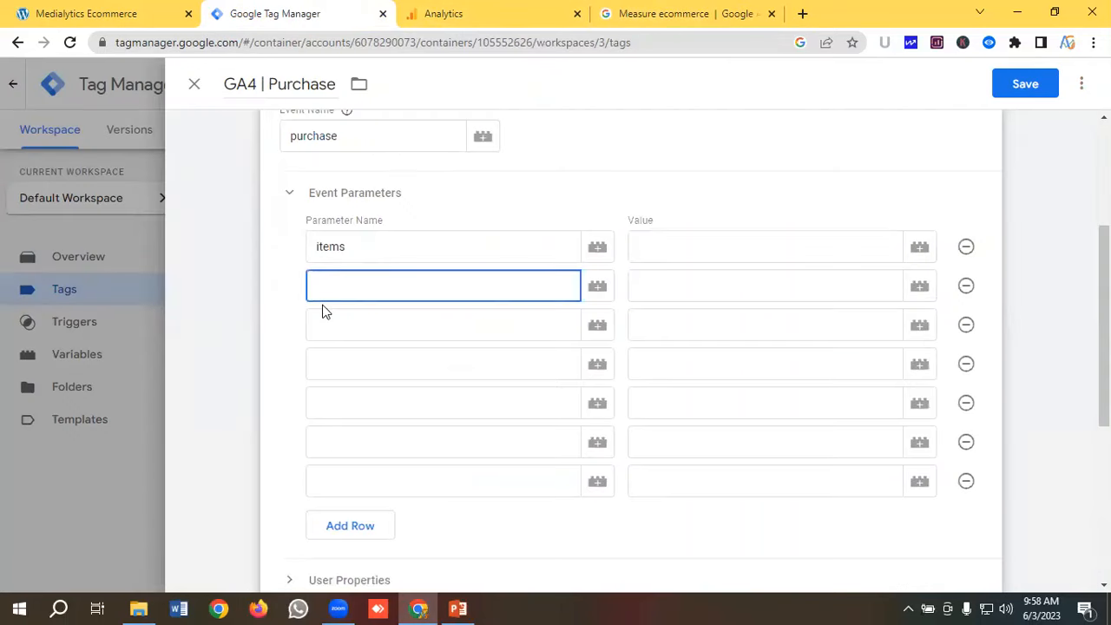
pyautogui.hotkey('ctrl', 'v')
# Step: Copy value from the documentation and enter it as the third parameter name
pyautogui.click(338, 322)
pyautogui.click(681, 13)
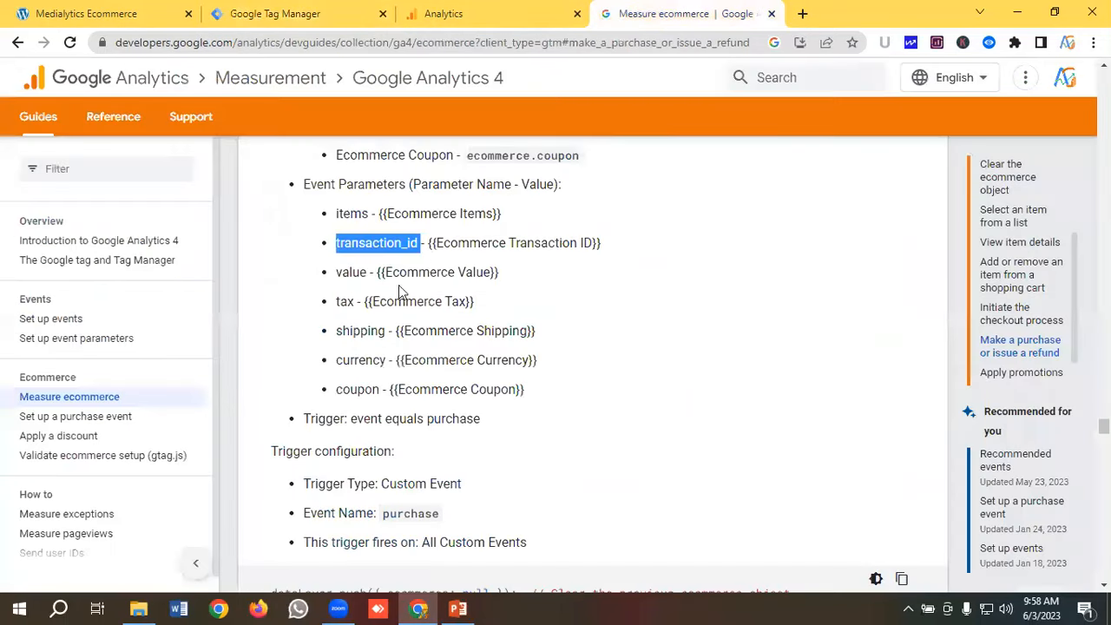
pyautogui.doubleClick(352, 272)
pyautogui.rightClick(352, 276)
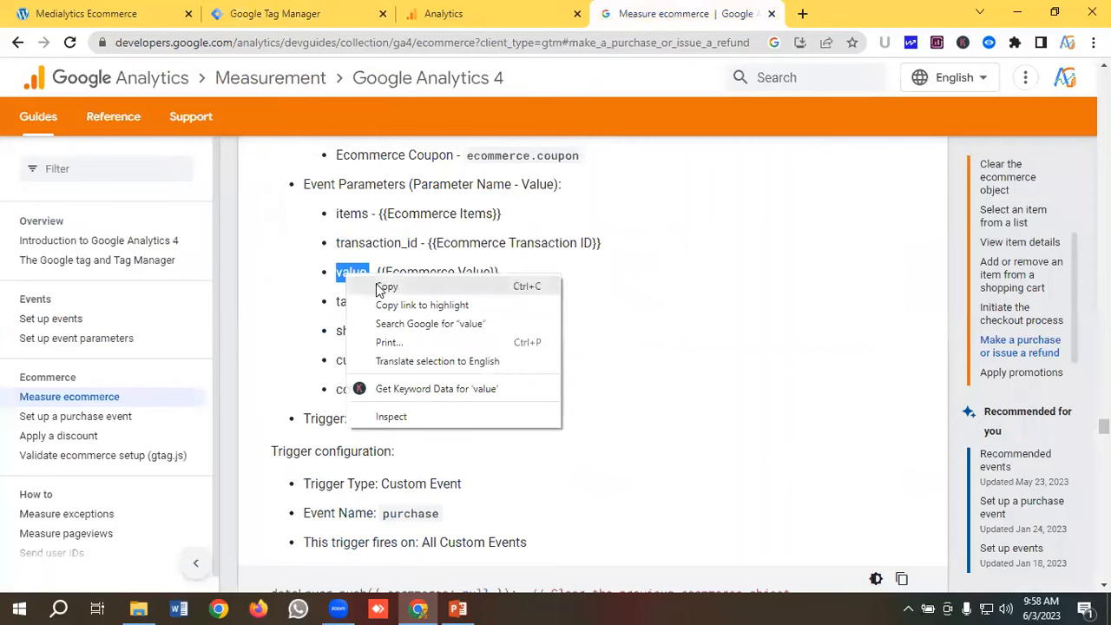
pyautogui.click(386, 287)
pyautogui.click(278, 13)
pyautogui.hotkey('ctrl', 'v')
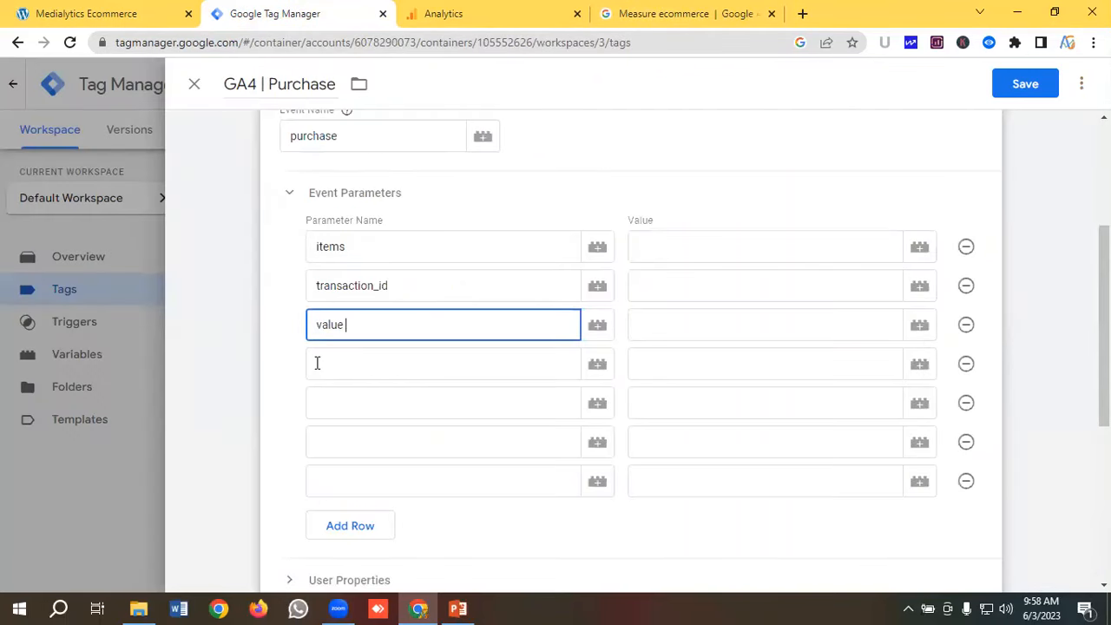
# Step: Copy tax from the documentation and enter it as the fourth parameter name
pyautogui.click(349, 363)
pyautogui.click(668, 13)
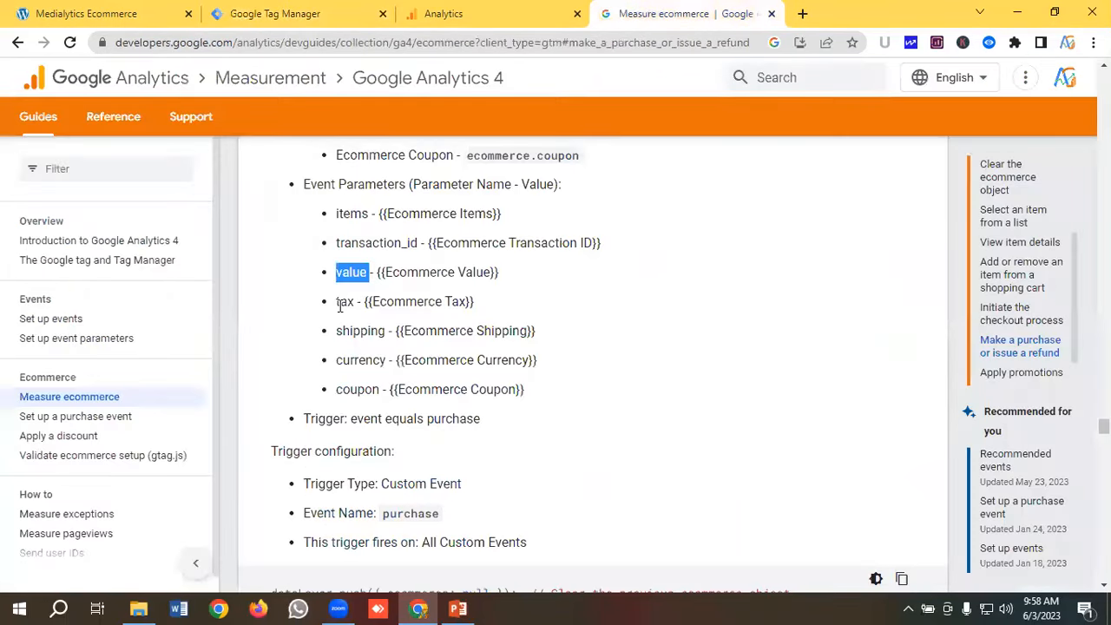
pyautogui.doubleClick(339, 302)
pyautogui.rightClick(340, 303)
pyautogui.click(376, 318)
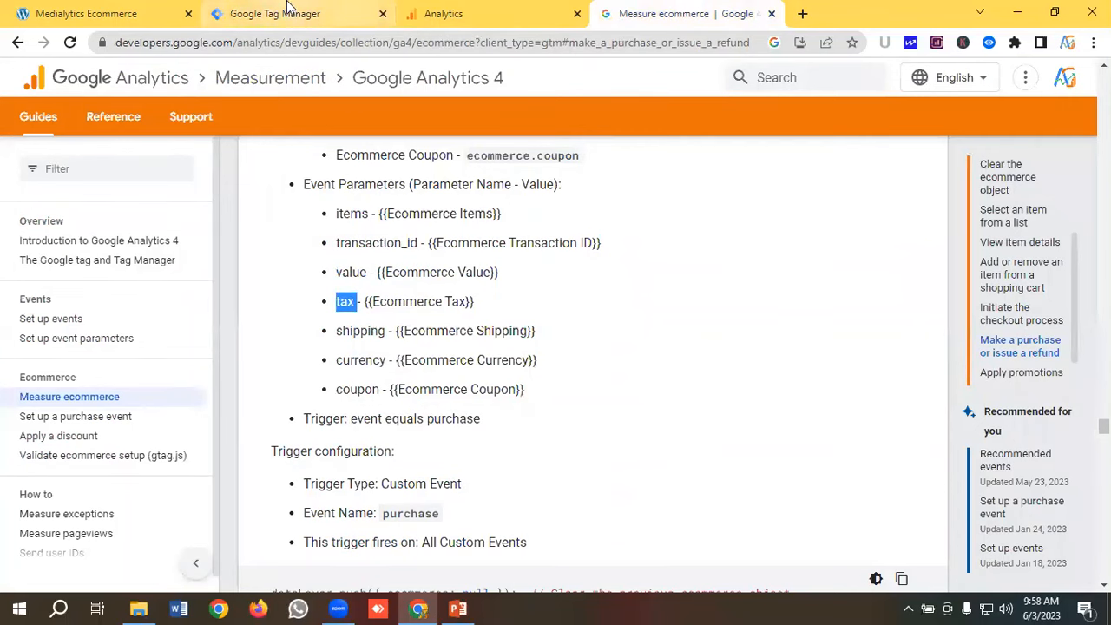
pyautogui.click(287, 13)
pyautogui.hotkey('ctrl', 'v')
# Step: Copy shipping from the documentation and enter it as the fifth parameter name
pyautogui.press('Return')
pyautogui.click(678, 15)
pyautogui.click(346, 331)
pyautogui.doubleClick(346, 330)
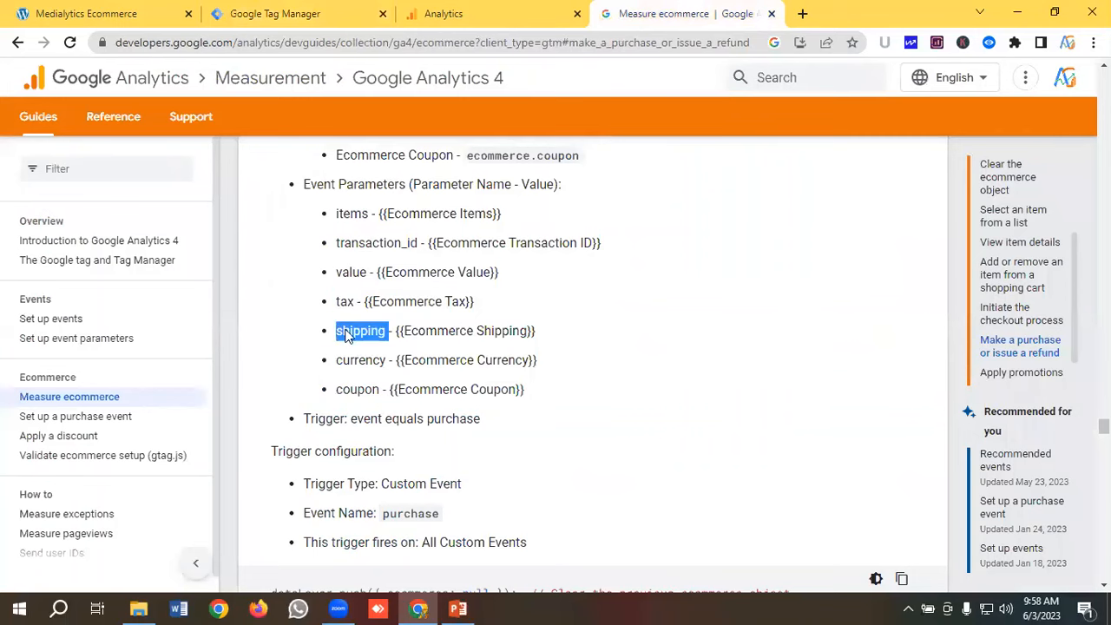
pyautogui.rightClick(365, 335)
pyautogui.click(387, 345)
pyautogui.click(274, 13)
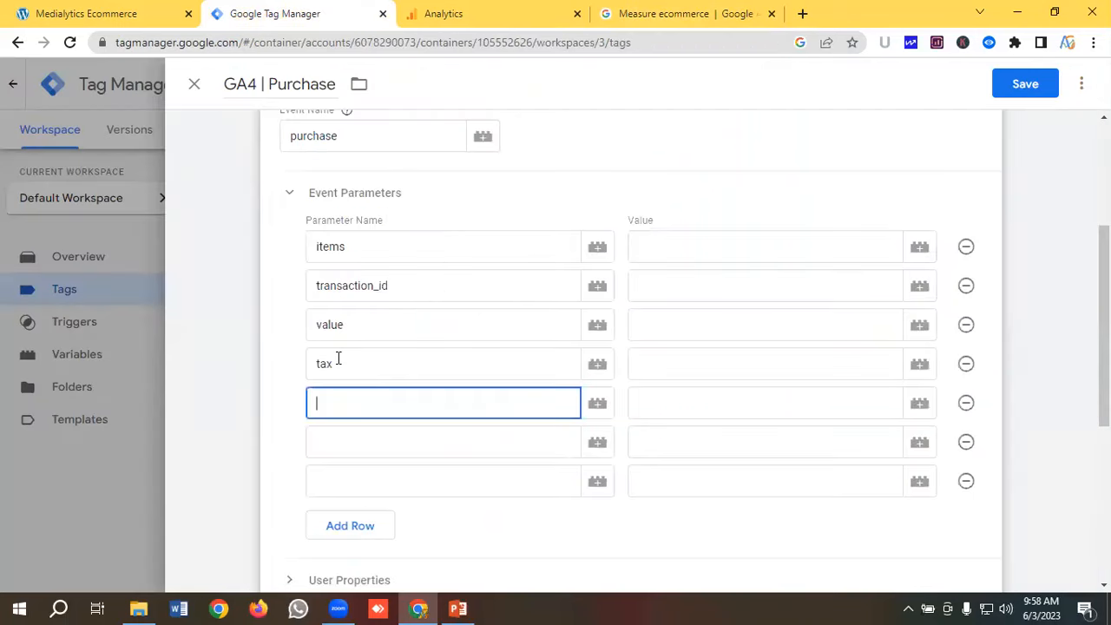
pyautogui.hotkey('ctrl', 'v')
# Step: Copy currency from the documentation and enter it as the sixth parameter name
pyautogui.scroll(-2, 340, 357)
pyautogui.click(368, 272)
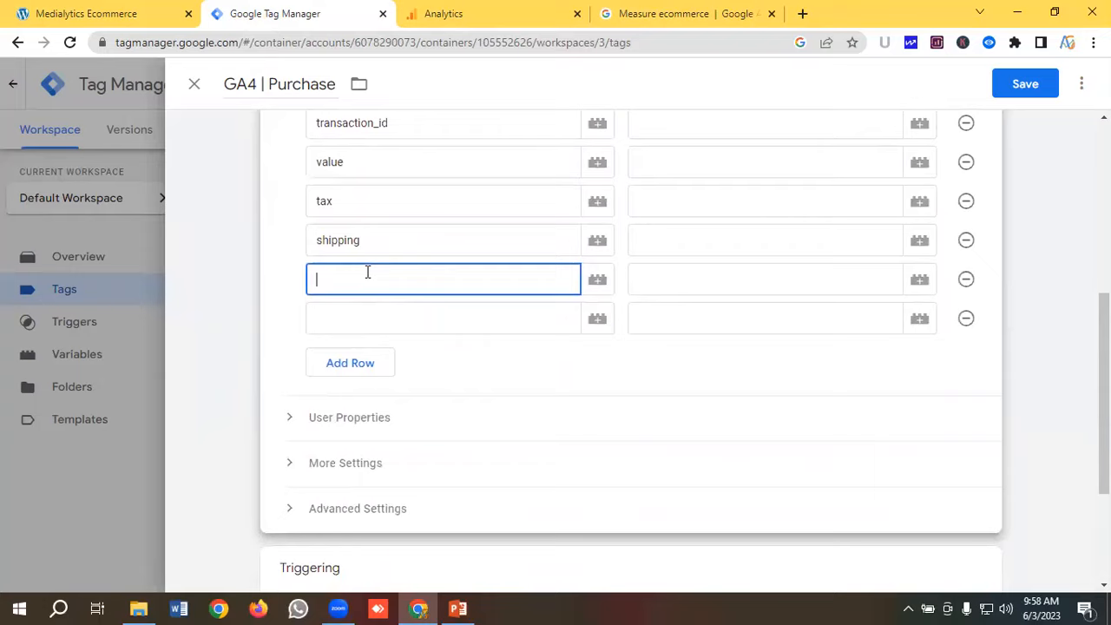
pyautogui.click(705, 14)
pyautogui.click(347, 359)
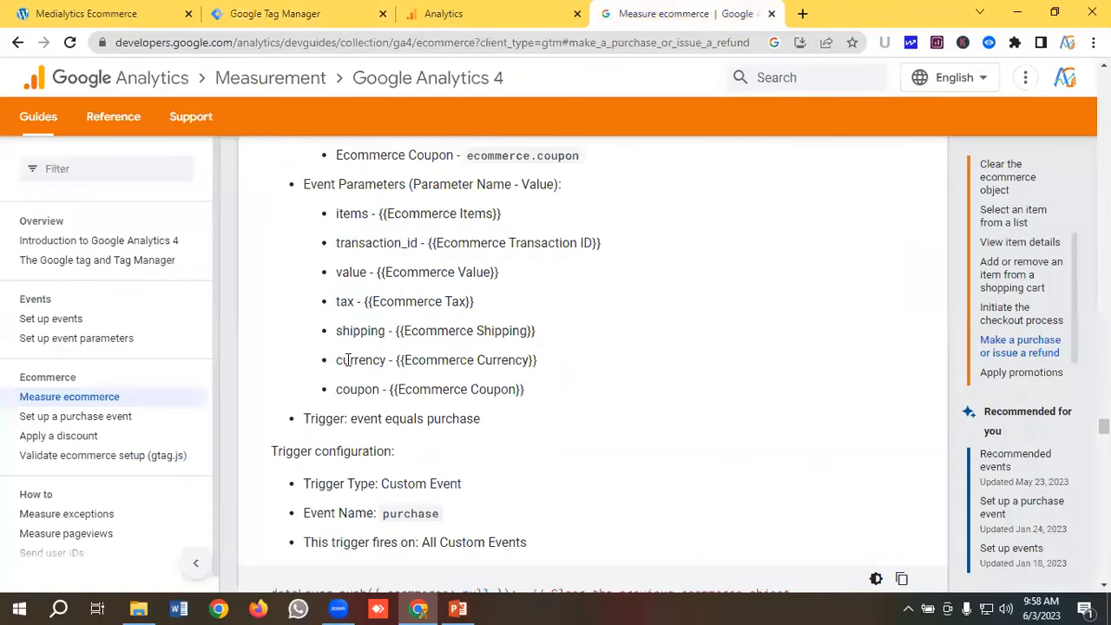
pyautogui.doubleClick(347, 359)
pyautogui.rightClick(366, 363)
pyautogui.click(387, 372)
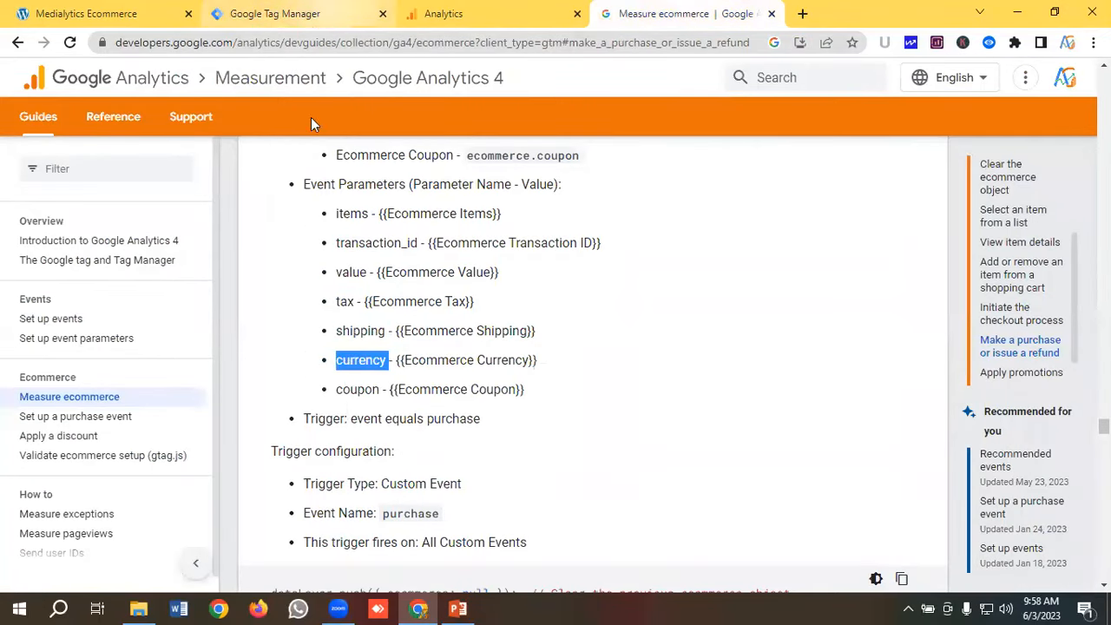
pyautogui.click(275, 14)
pyautogui.hotkey('ctrl', 'v')
# Step: Copy coupon from the documentation and enter it as the seventh parameter name
pyautogui.click(367, 314)
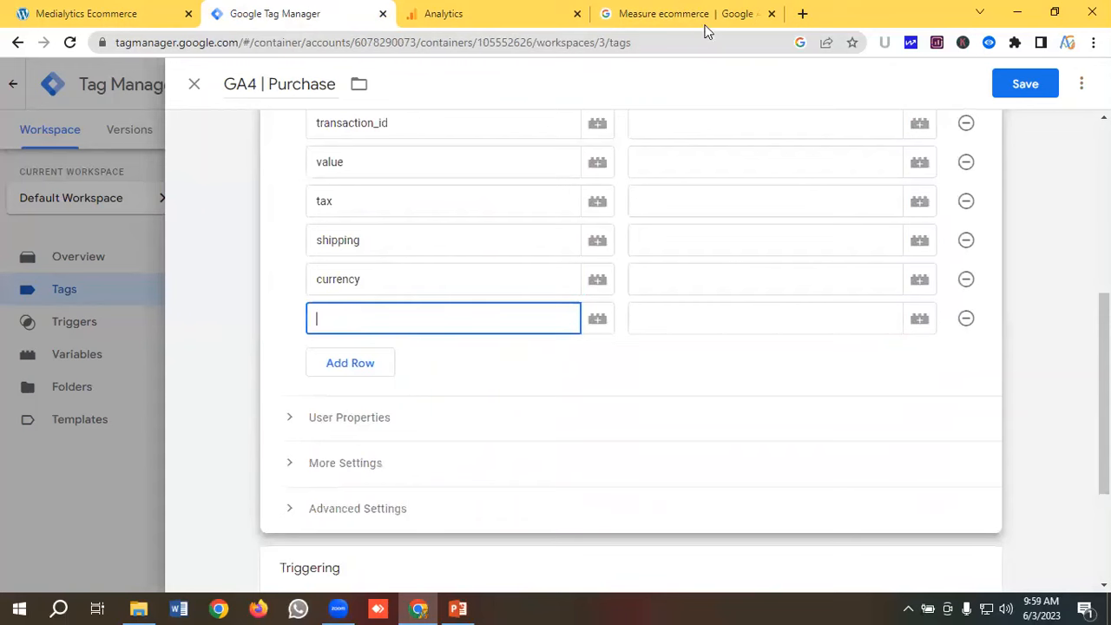
pyautogui.click(705, 14)
pyautogui.scroll(-1, 399, 343)
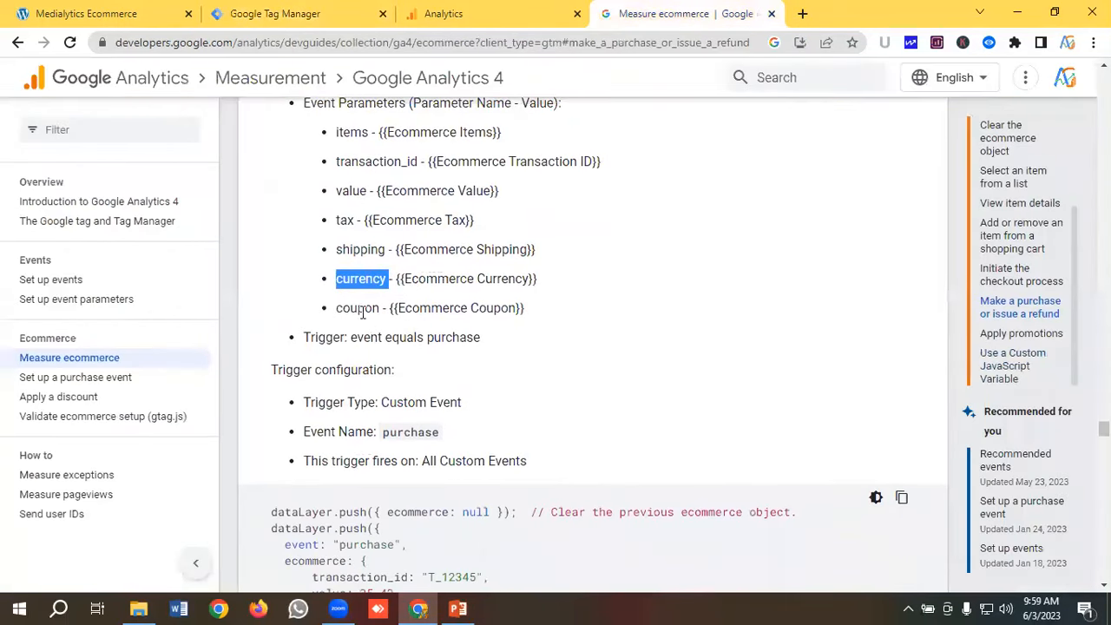
pyautogui.doubleClick(360, 308)
pyautogui.rightClick(375, 308)
pyautogui.click(399, 319)
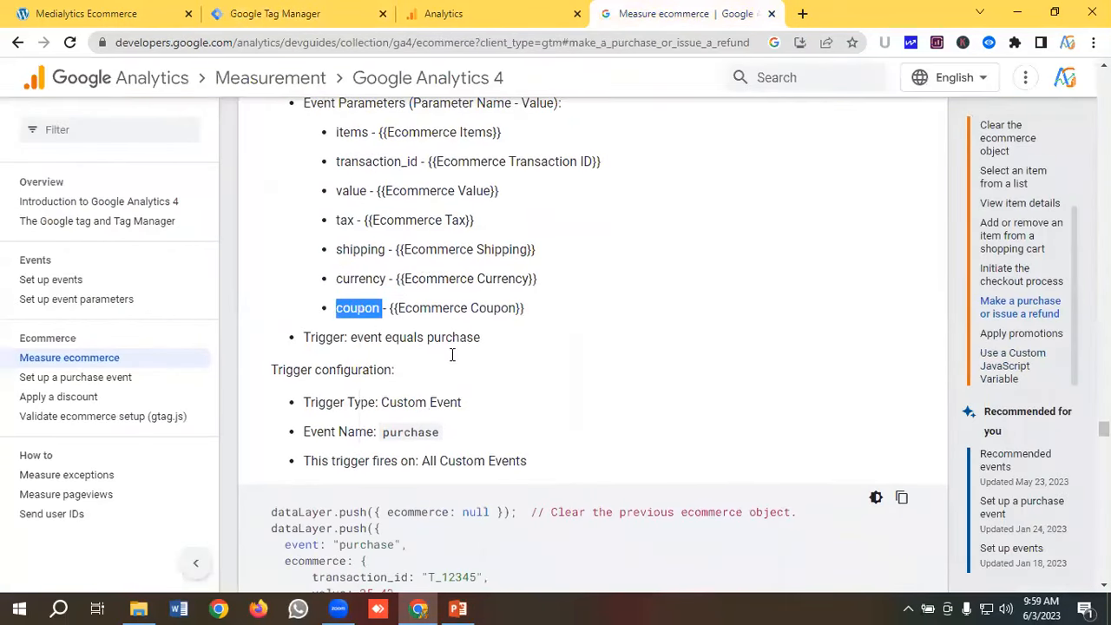
pyautogui.click(314, 13)
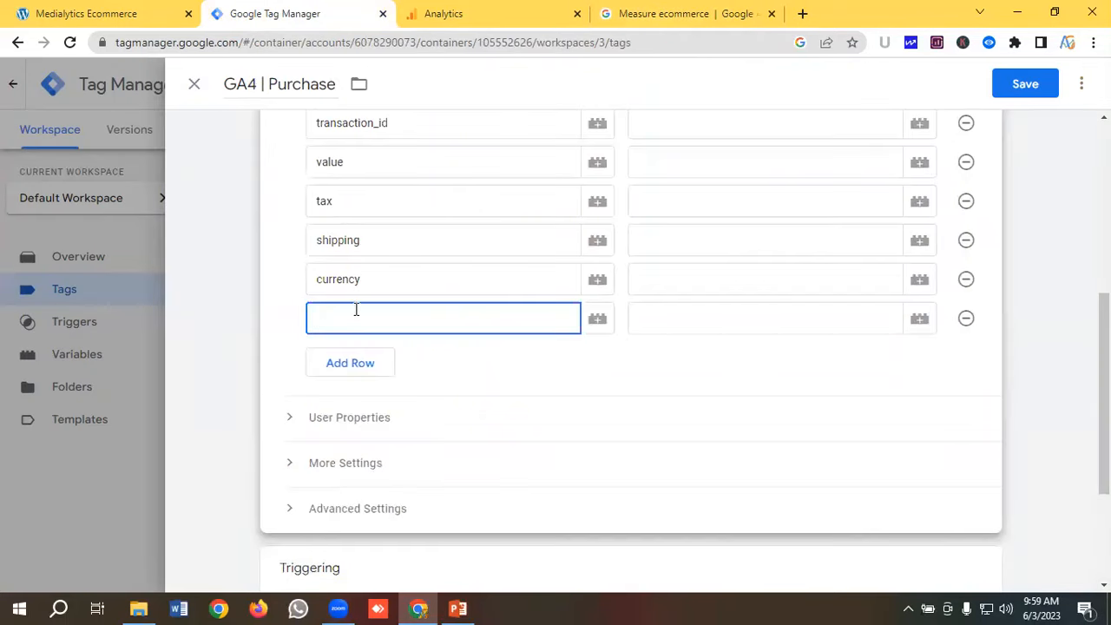
pyautogui.hotkey('ctrl', 'v')
# Step: Assign the Ecommerce Items variable to the items parameter and Ecommerce Transaction ID to the transaction_id parameter
pyautogui.scroll(2, 521, 312)
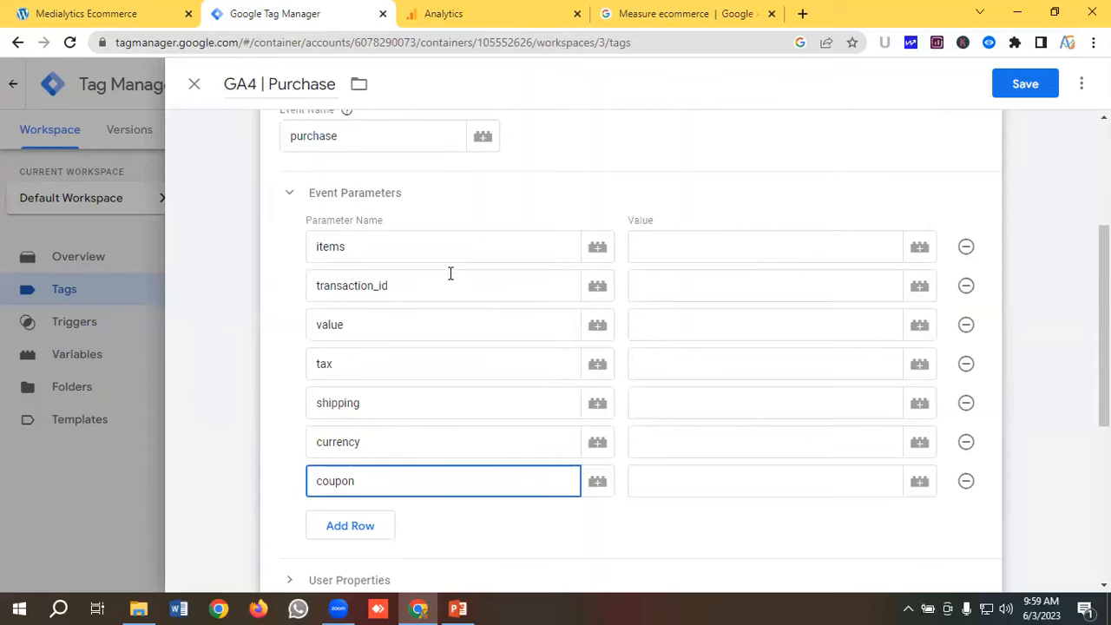
pyautogui.scroll(-1, 410, 350)
pyautogui.scroll(1, 401, 295)
pyautogui.click(671, 249)
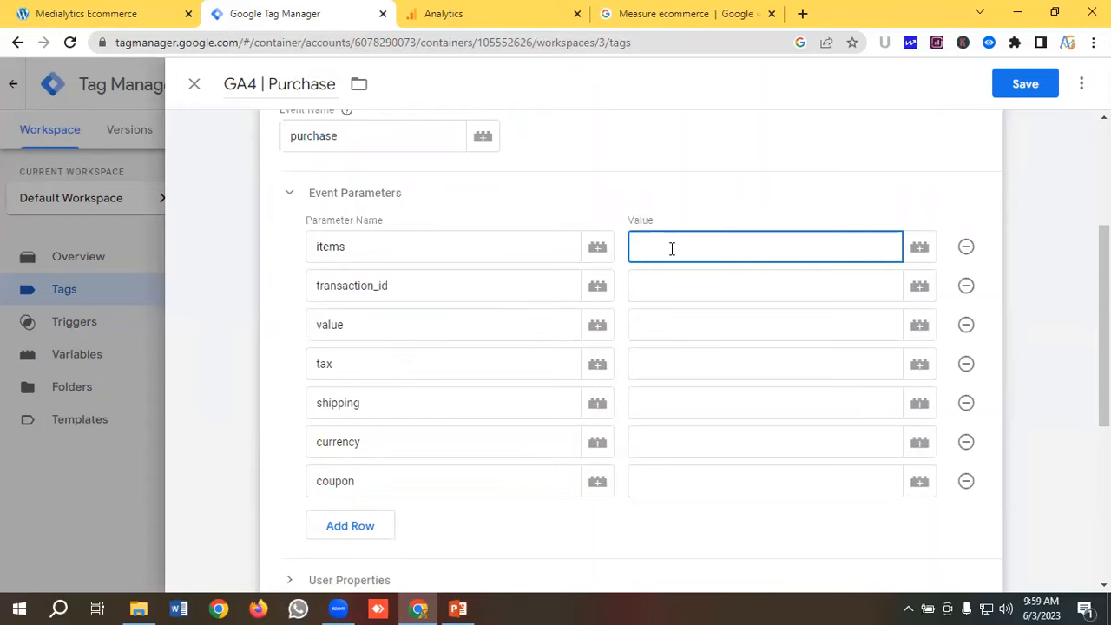
pyautogui.click(919, 247)
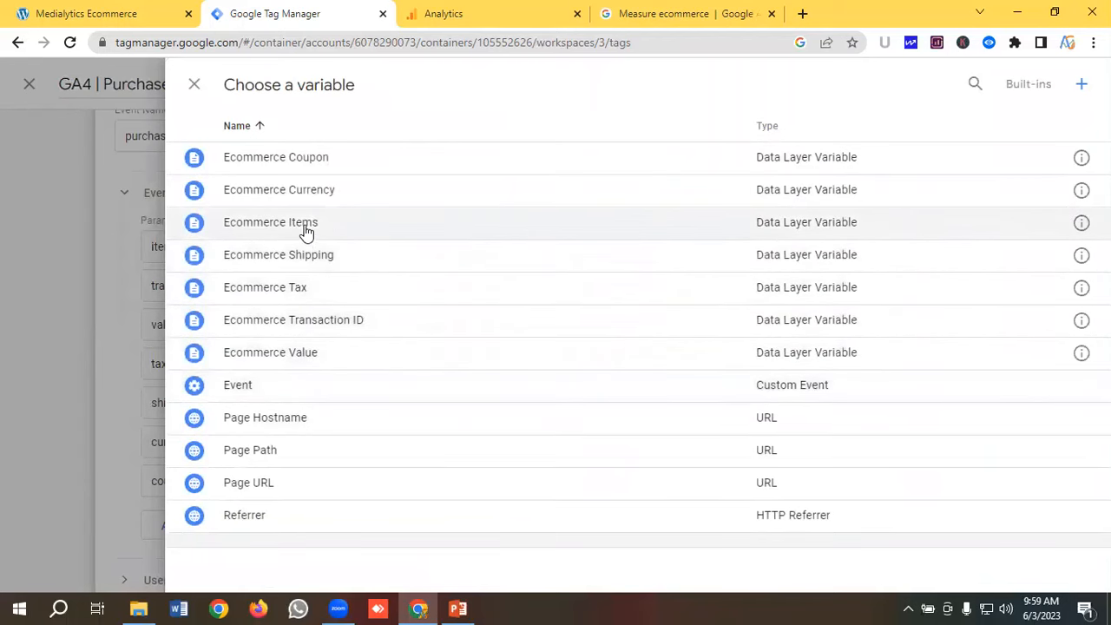
pyautogui.click(305, 231)
pyautogui.click(677, 290)
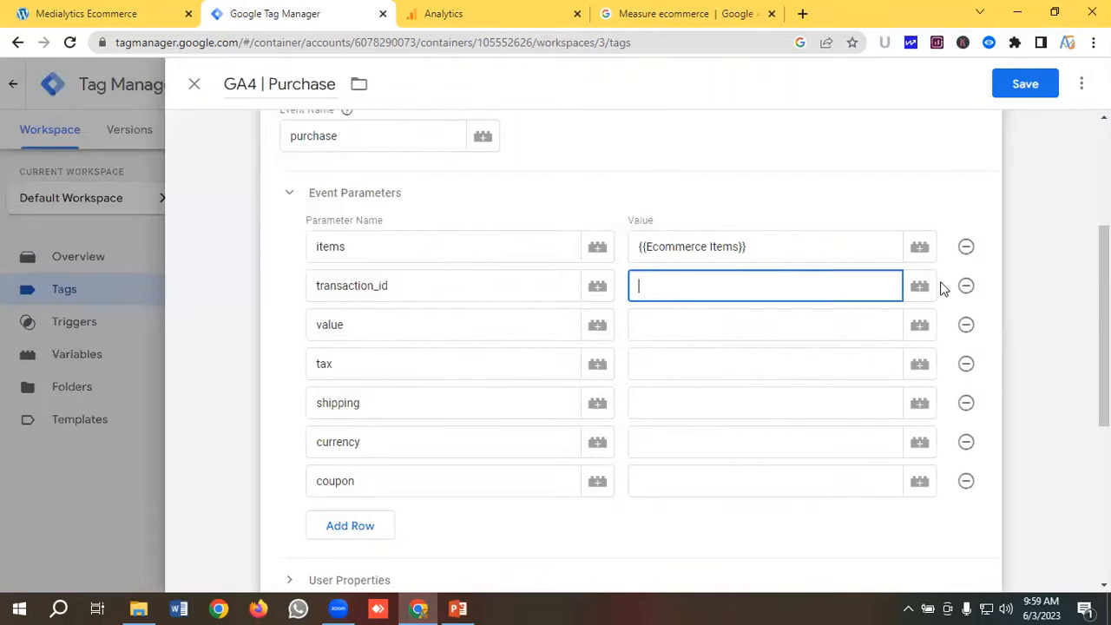
pyautogui.click(919, 288)
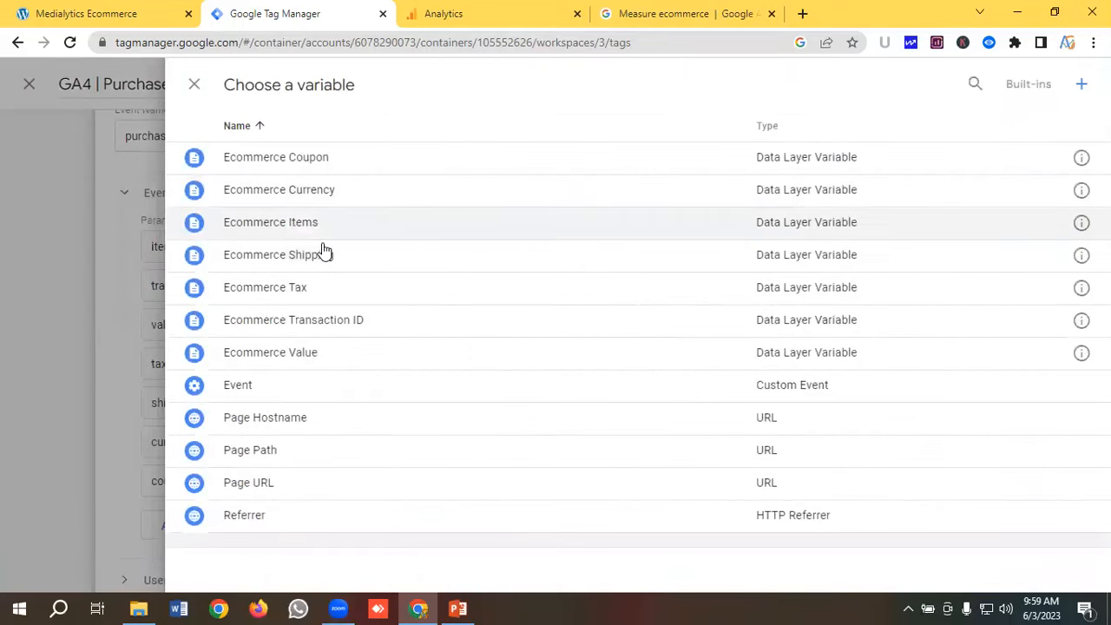
pyautogui.click(311, 323)
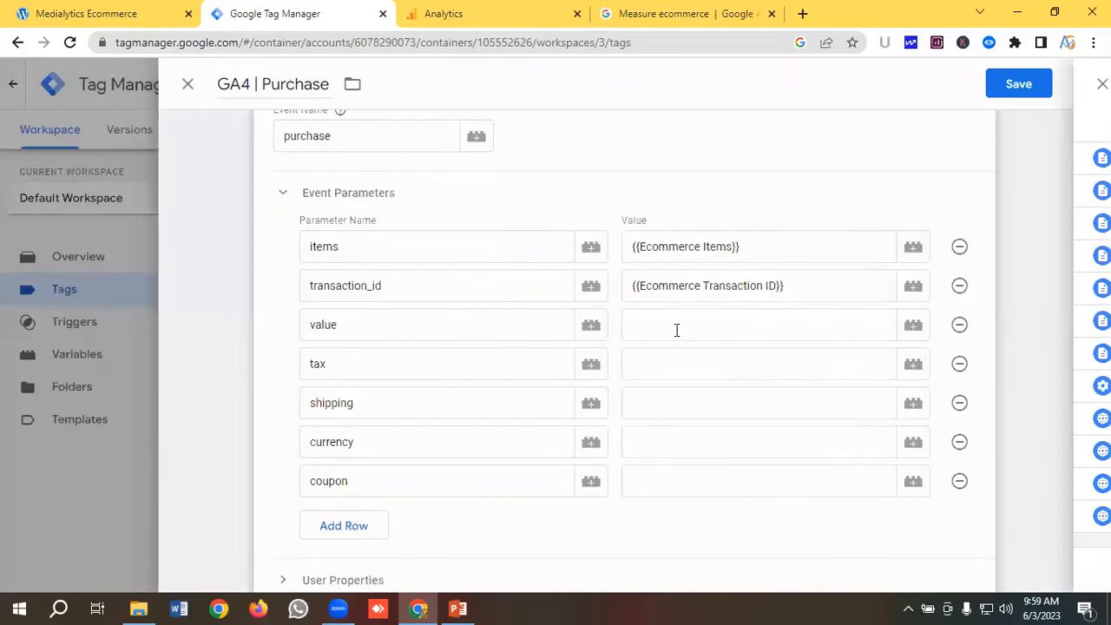
# Step: Assign the Ecommerce Value variable to the value parameter and Ecommerce Tax to the tax parameter
pyautogui.click(677, 330)
pyautogui.click(922, 326)
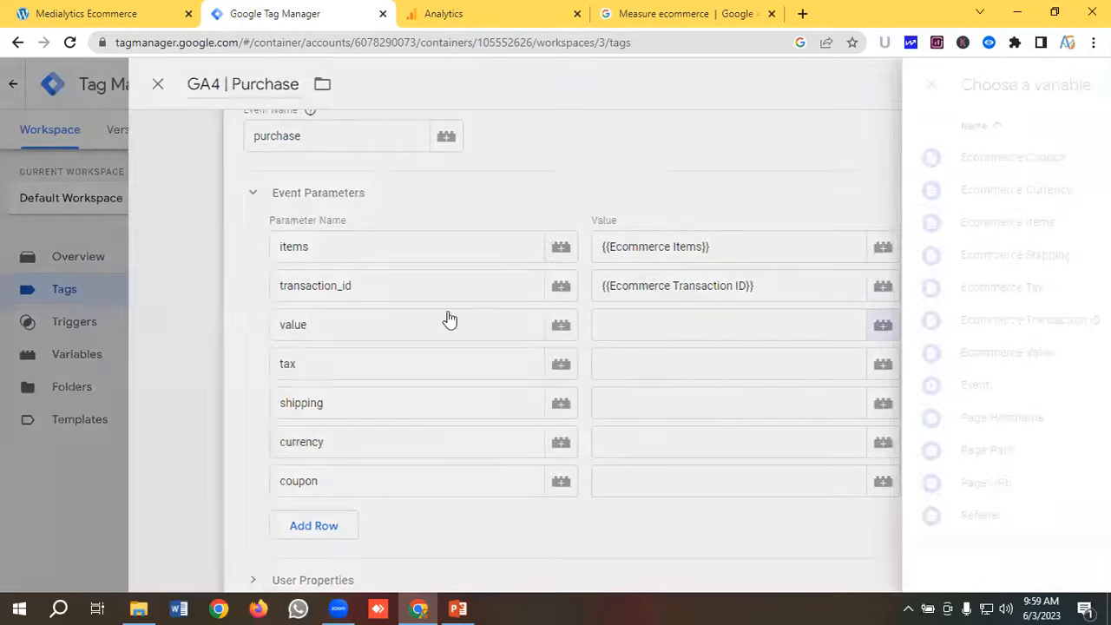
pyautogui.click(311, 364)
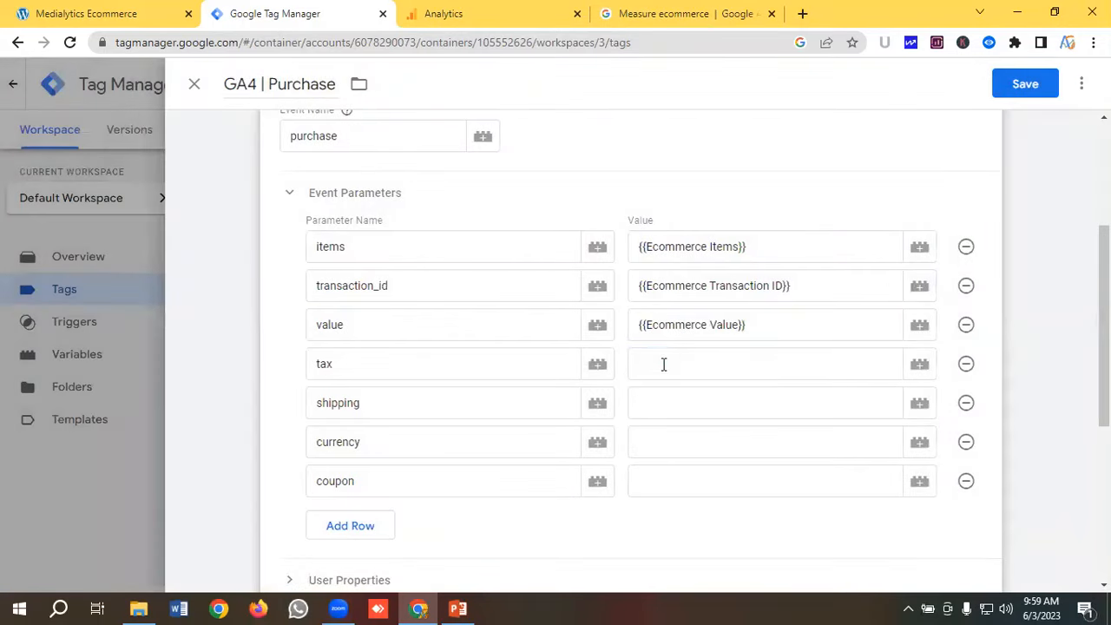
pyautogui.click(875, 365)
pyautogui.click(921, 367)
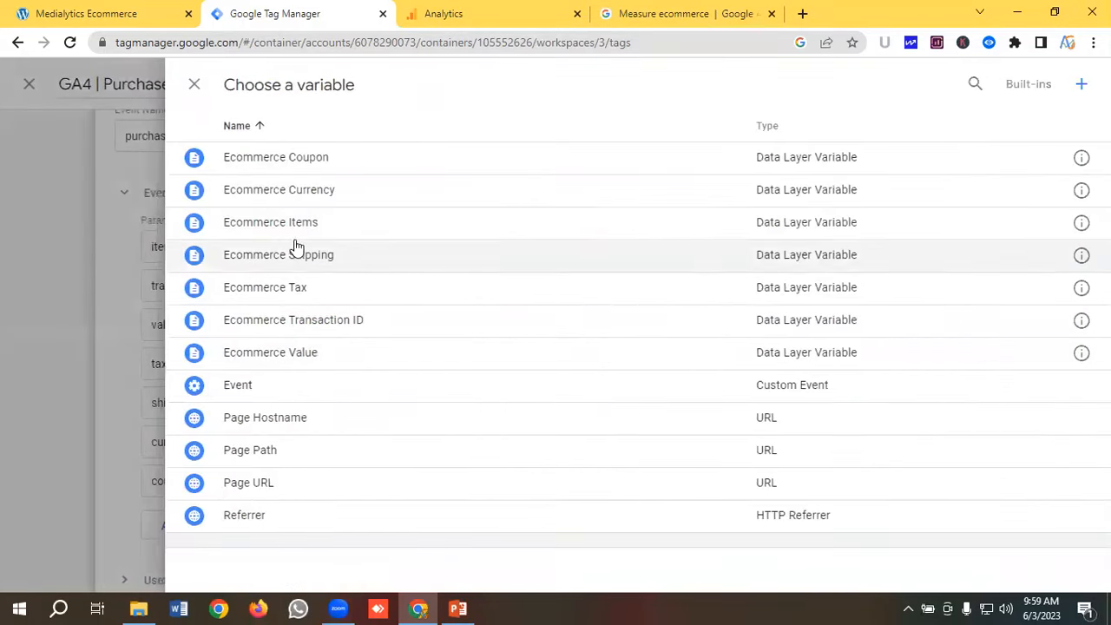
pyautogui.click(280, 294)
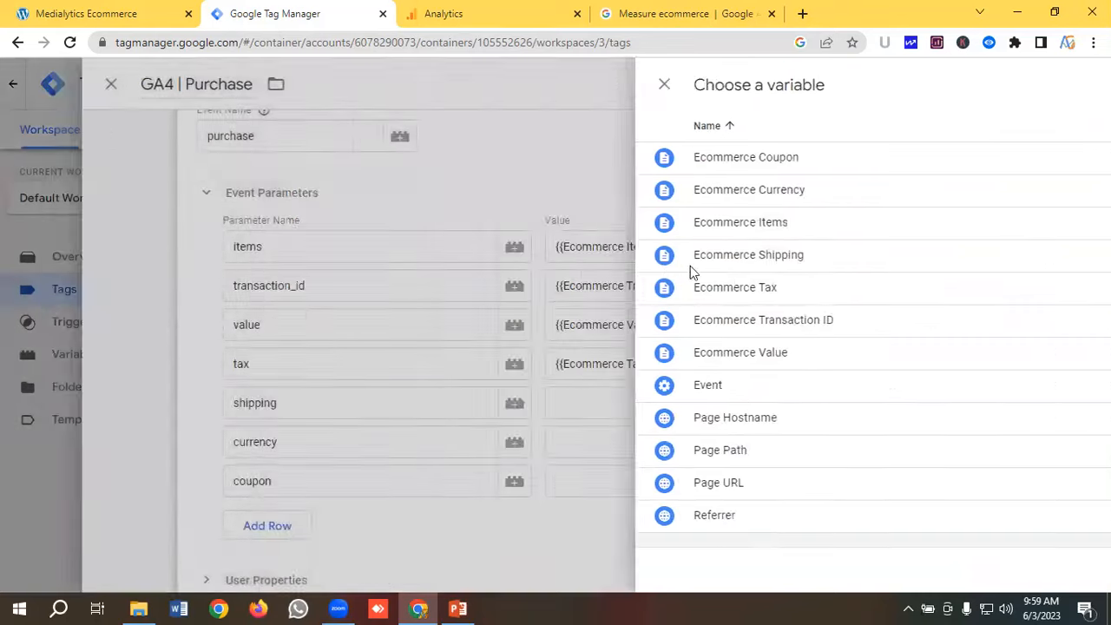
# Step: Assign the Ecommerce Shipping variable to the shipping parameter and Ecommerce Currency to the currency parameter
pyautogui.scroll(-1, 583, 330)
pyautogui.click(694, 326)
pyautogui.click(922, 325)
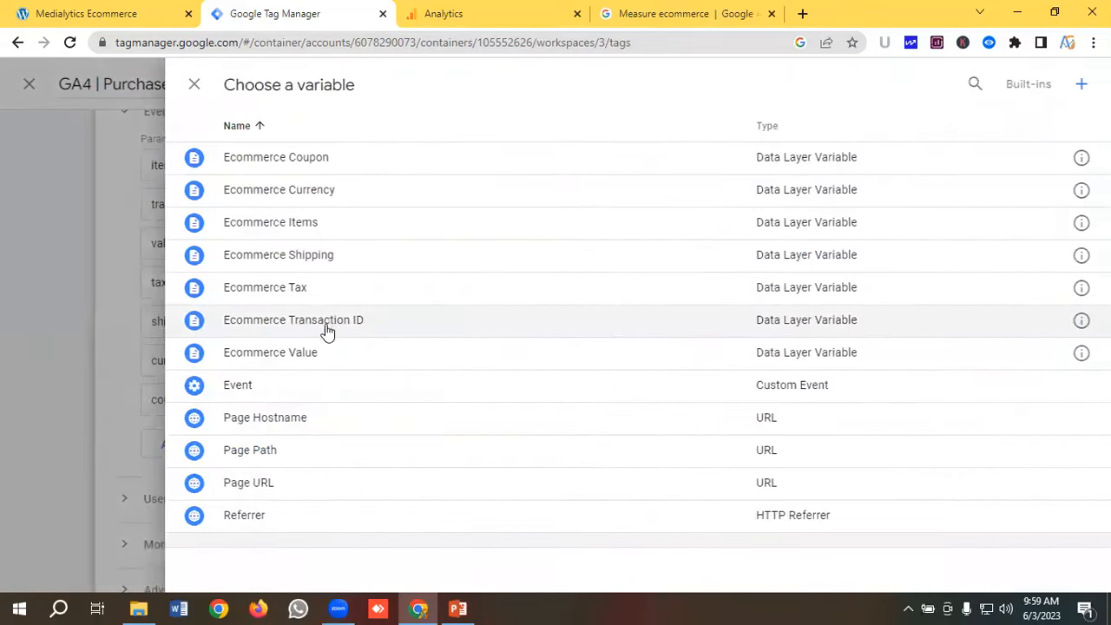
pyautogui.click(302, 262)
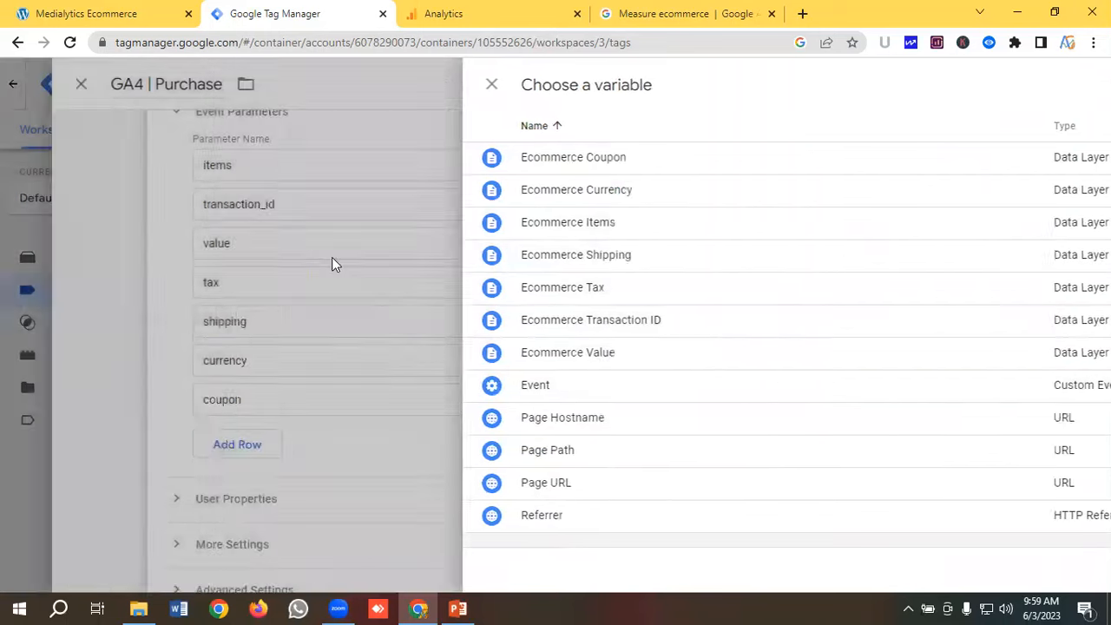
pyautogui.click(709, 361)
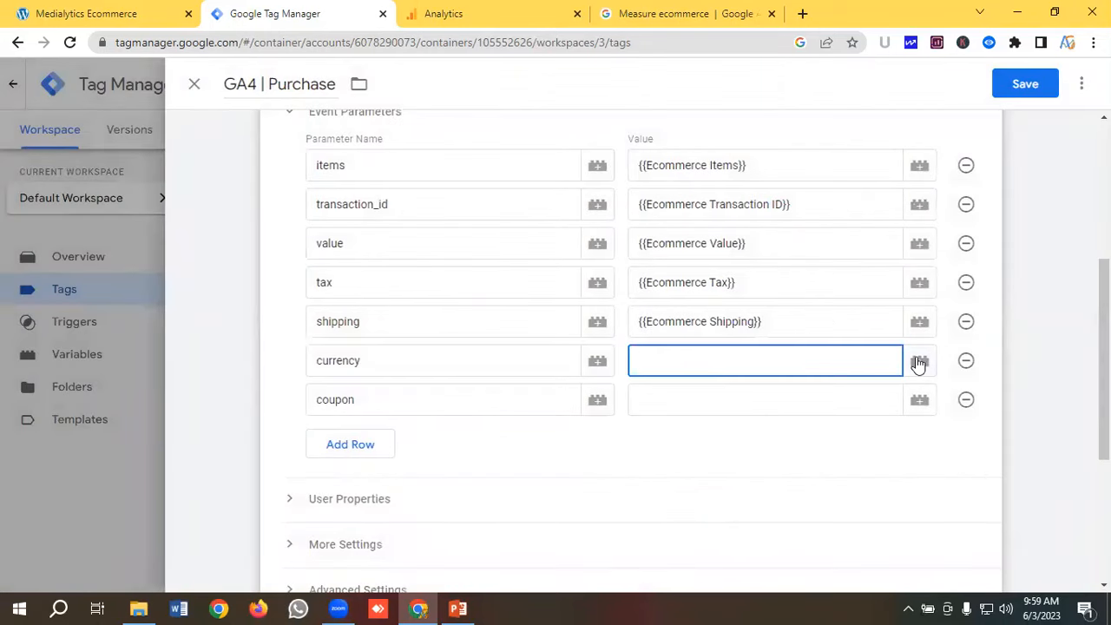
pyautogui.click(920, 361)
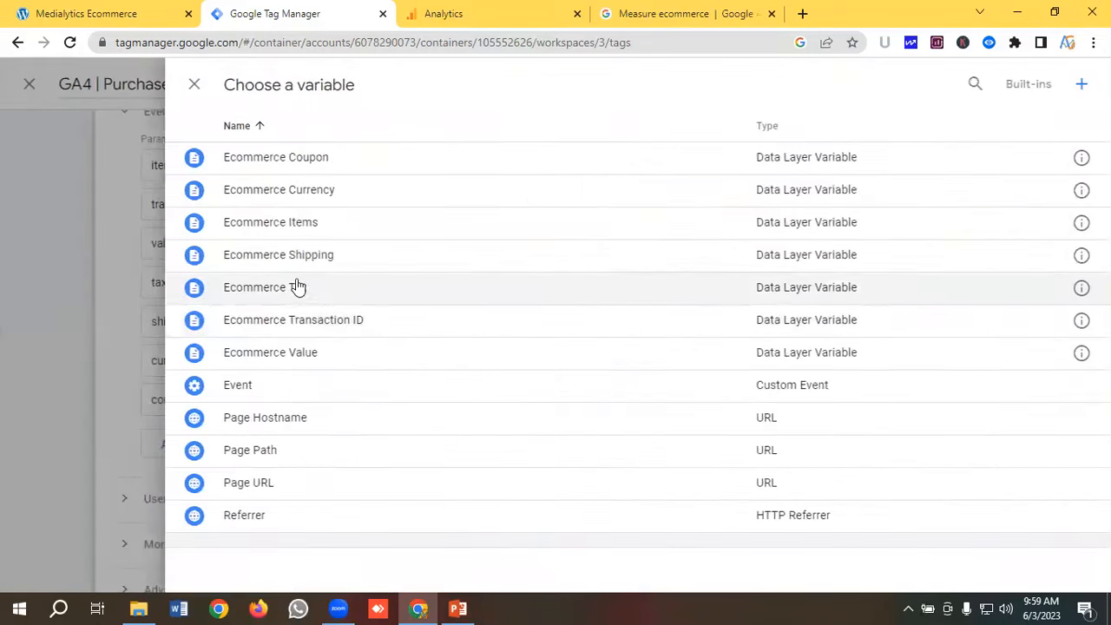
pyautogui.click(318, 195)
# Step: Assign the Ecommerce Coupon variable to the coupon parameter and review the tag's complete list of event parameters
pyautogui.scroll(-1, 685, 321)
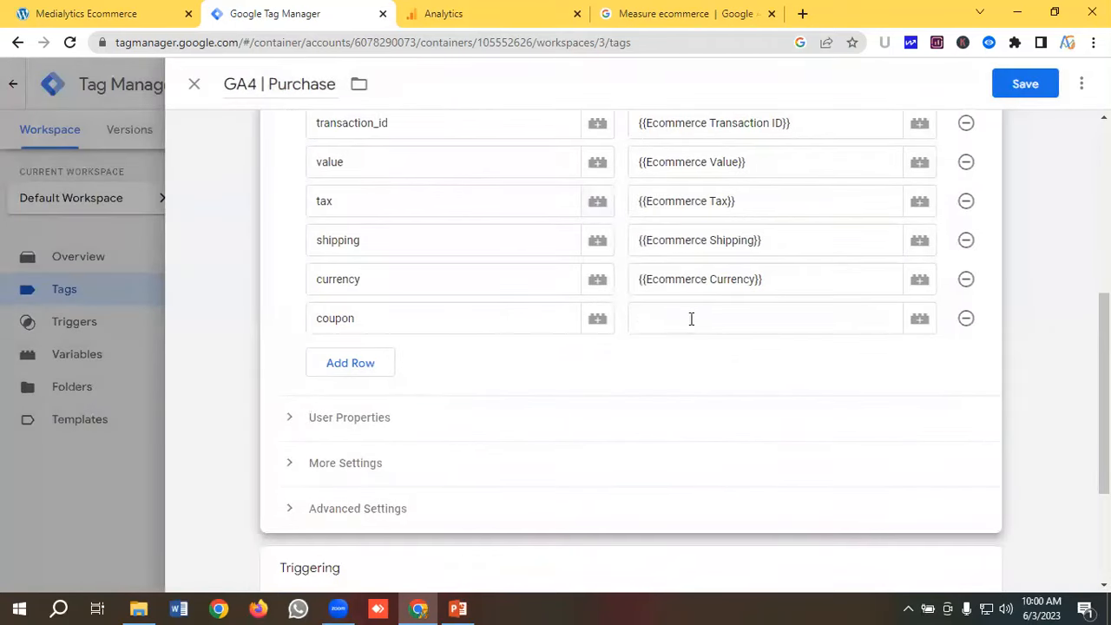
pyautogui.click(691, 319)
pyautogui.click(918, 320)
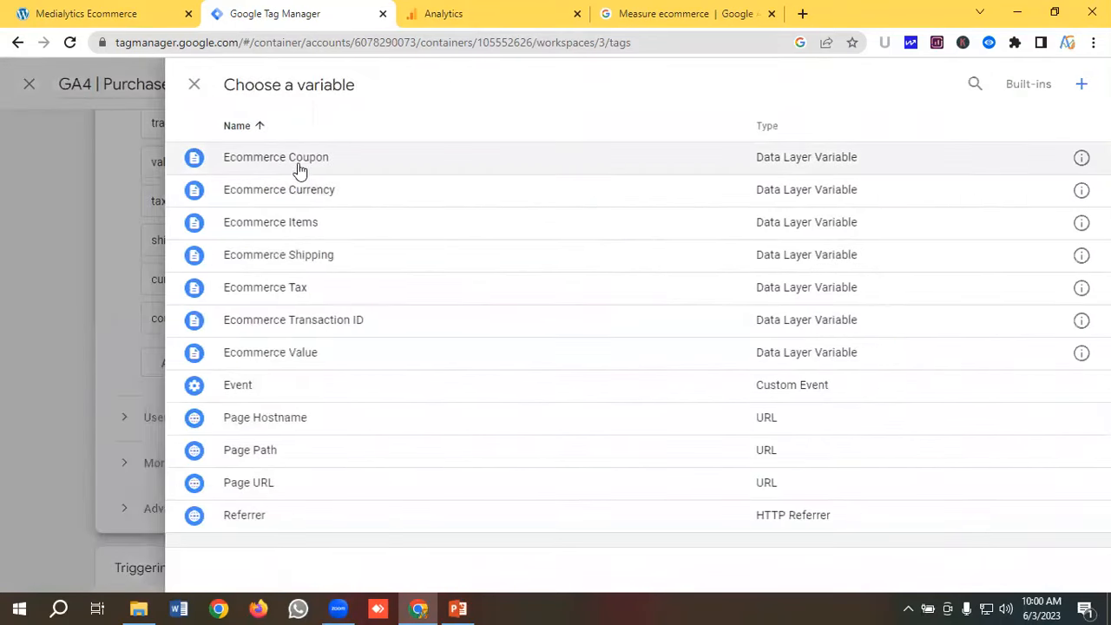
pyautogui.click(302, 161)
pyautogui.scroll(3, 556, 280)
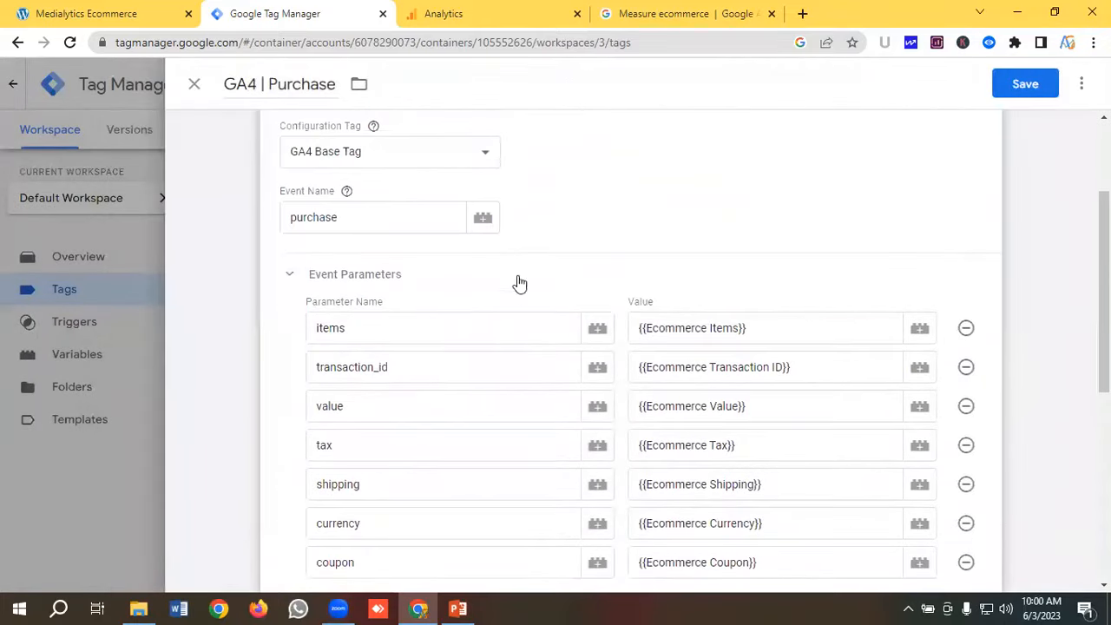
pyautogui.scroll(-1, 469, 295)
pyautogui.scroll(-1, 400, 287)
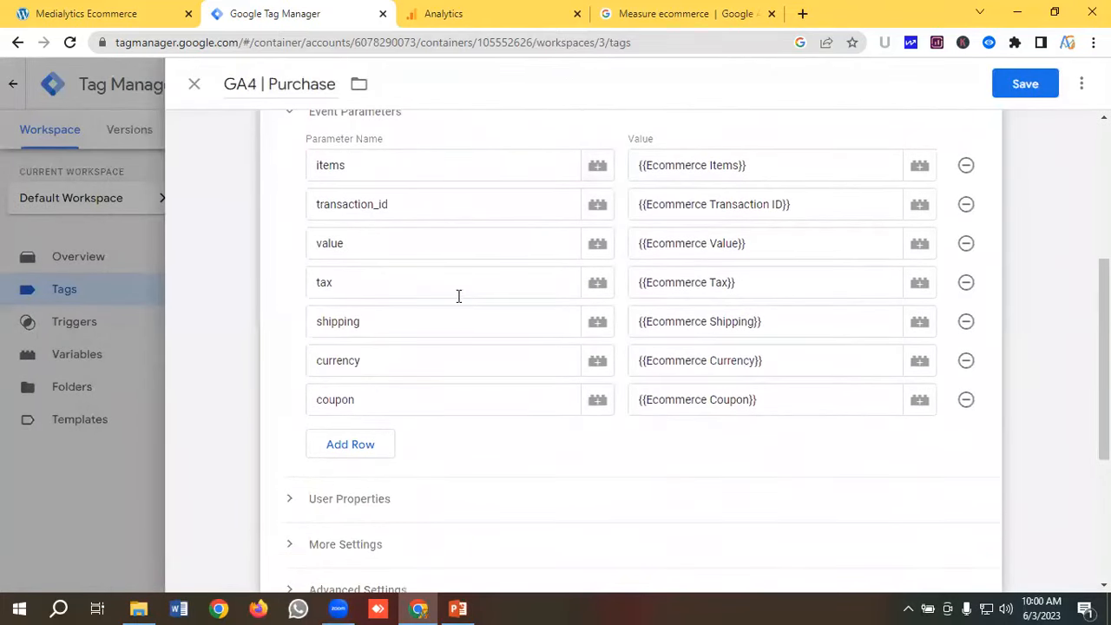
pyautogui.scroll(1, 428, 309)
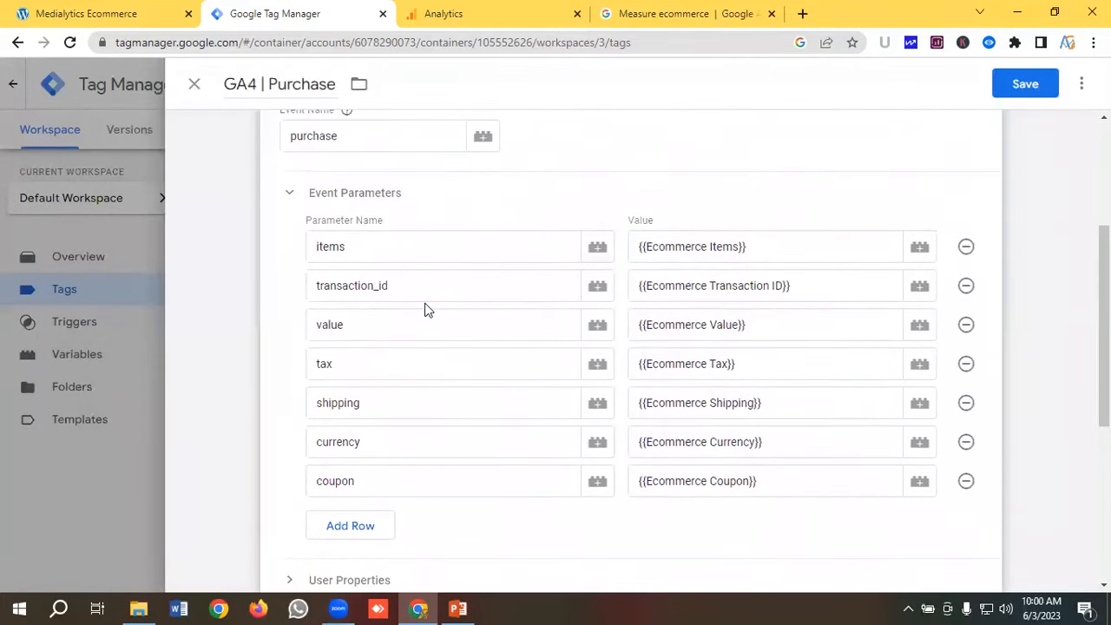
# Step: Add Purchase Trigger as the firing trigger of the GA4 | Purchase tag and save the tag
pyautogui.scroll(-4, 460, 298)
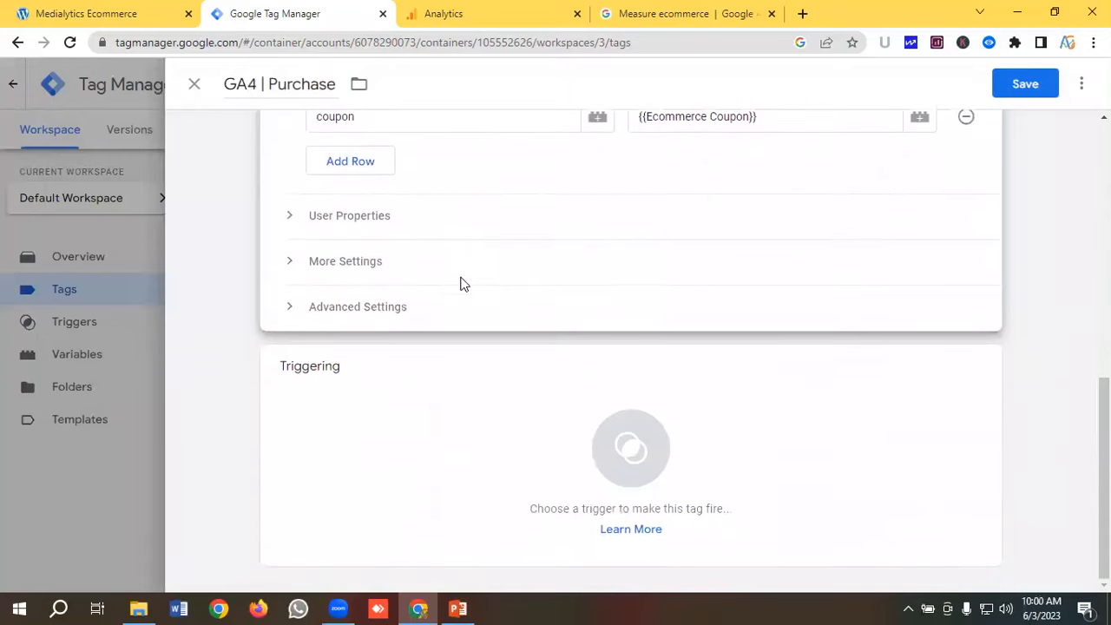
pyautogui.click(337, 339)
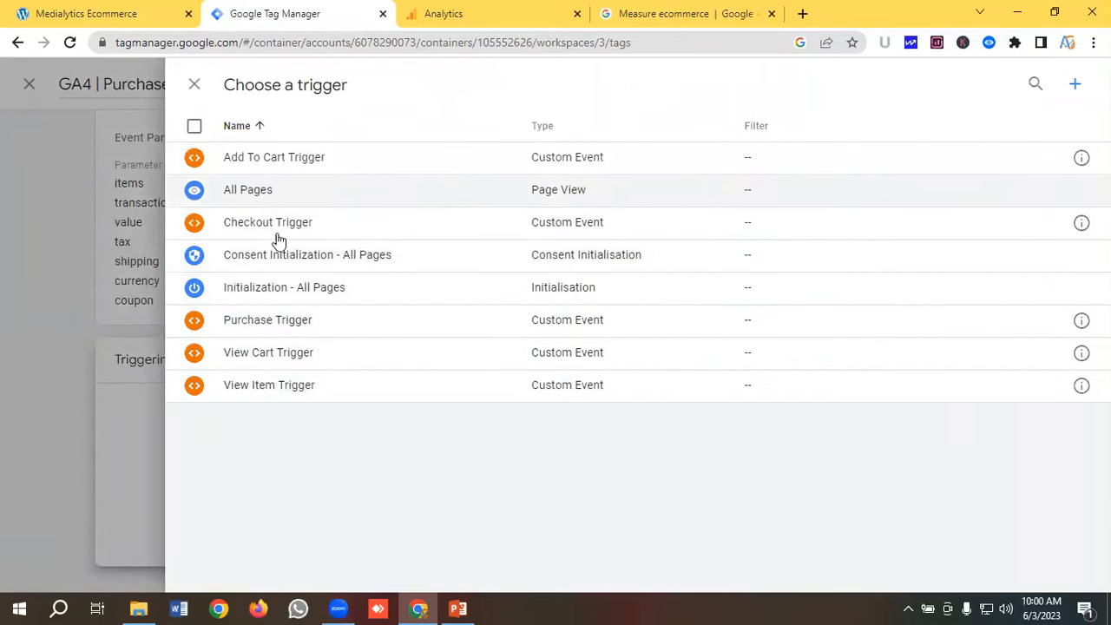
pyautogui.click(245, 328)
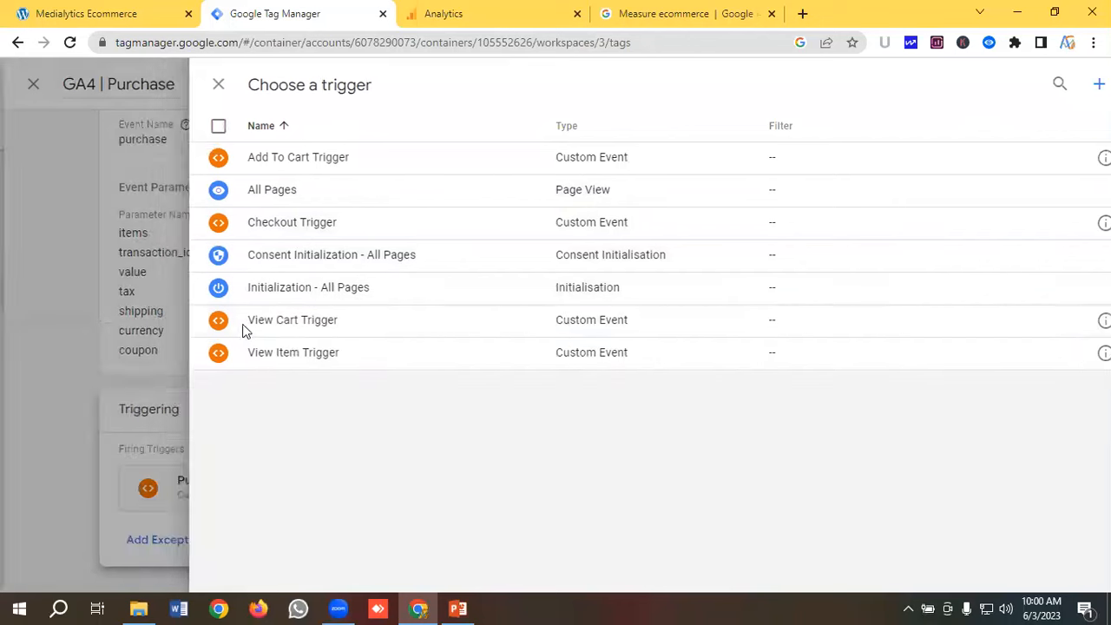
pyautogui.click(1027, 92)
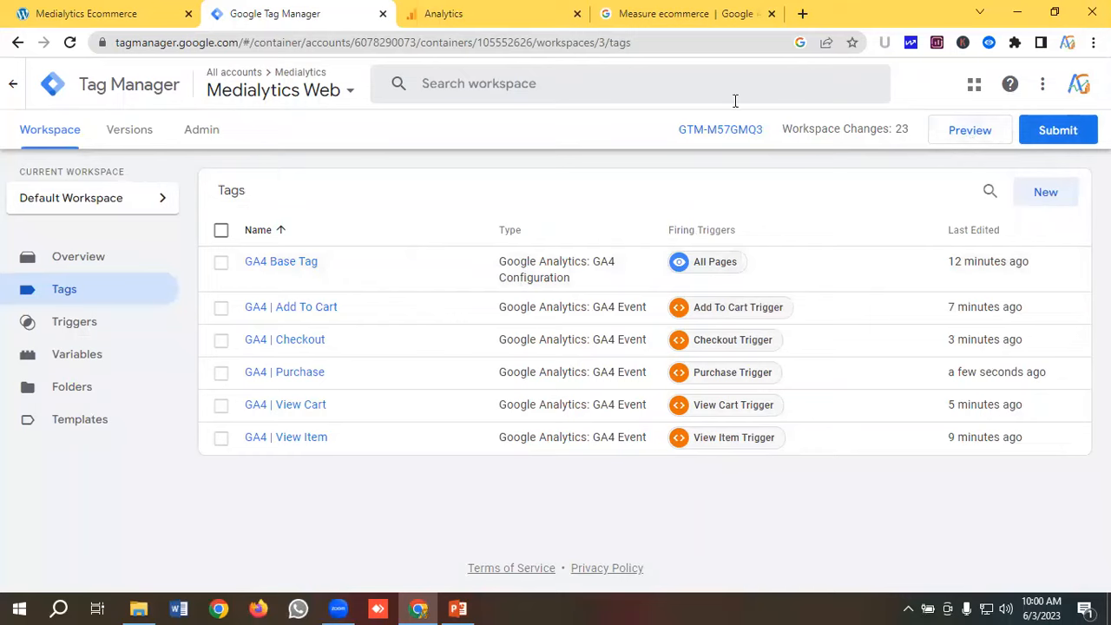
# Step: Preview the container by connecting Tag Assistant to the dev-medialytics-ecommerce site, and open the DNK Blue Shoes product page there
pyautogui.click(962, 141)
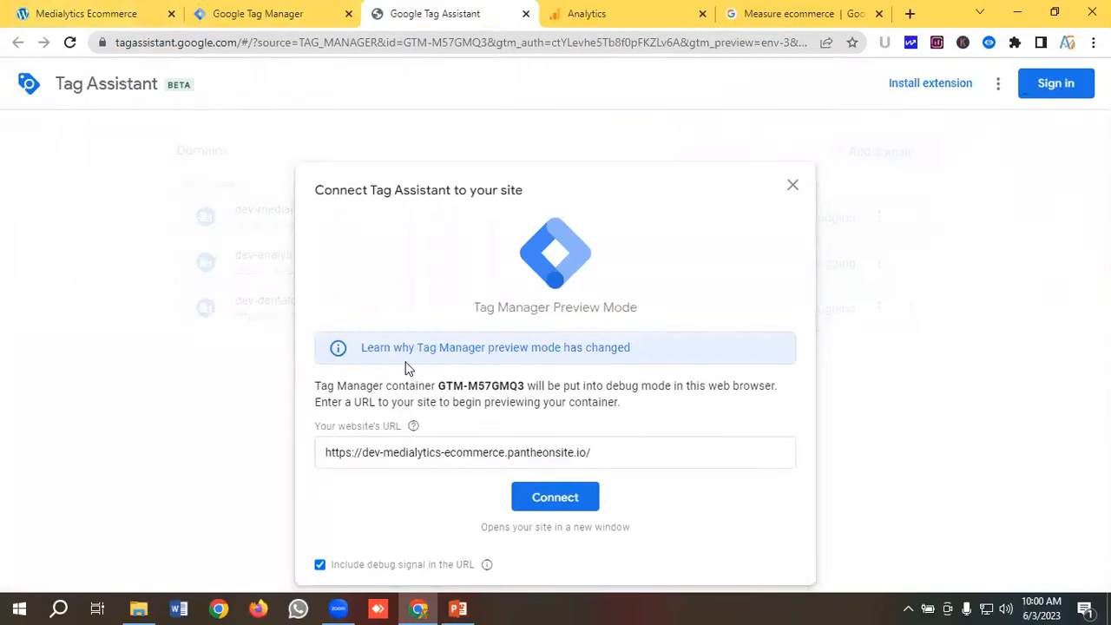
pyautogui.click(555, 499)
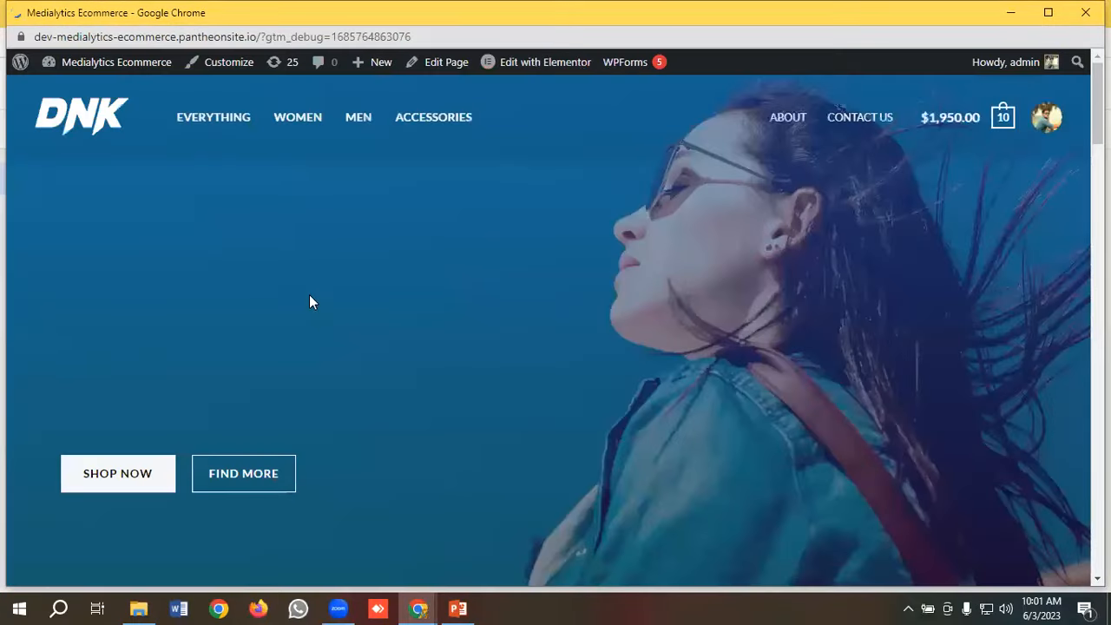
pyautogui.scroll(-4, 338, 263)
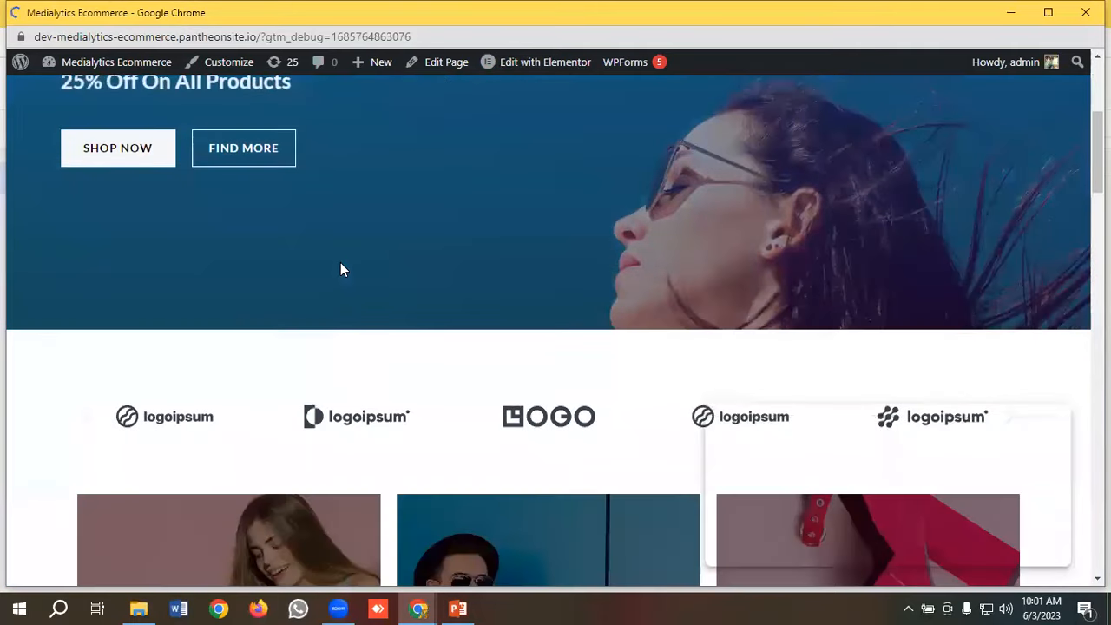
pyautogui.scroll(-11, 340, 269)
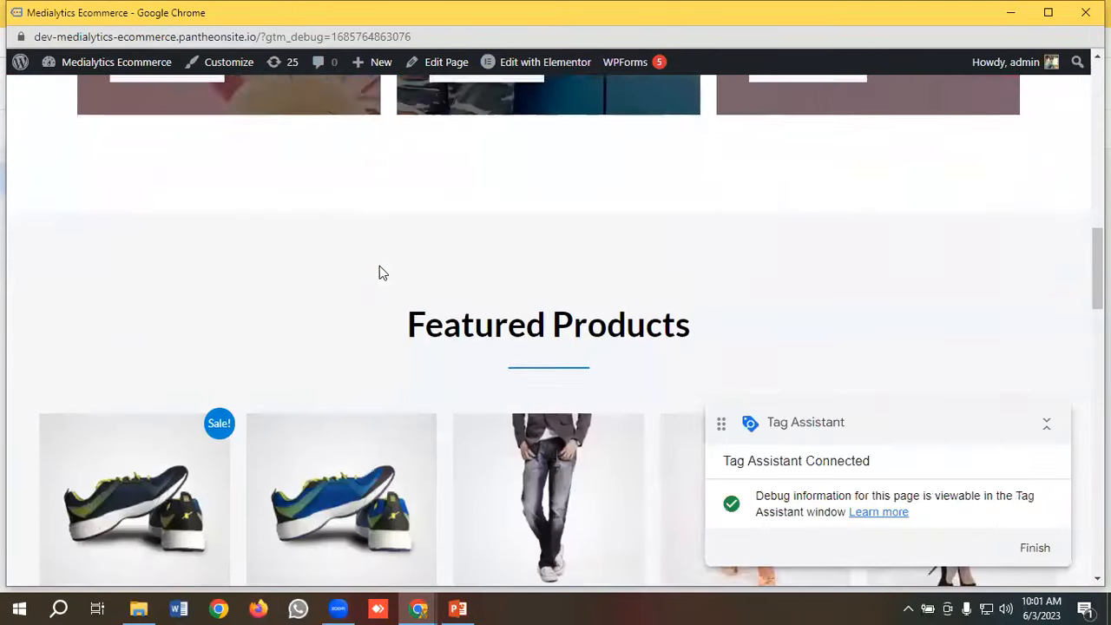
pyautogui.scroll(-1, 382, 273)
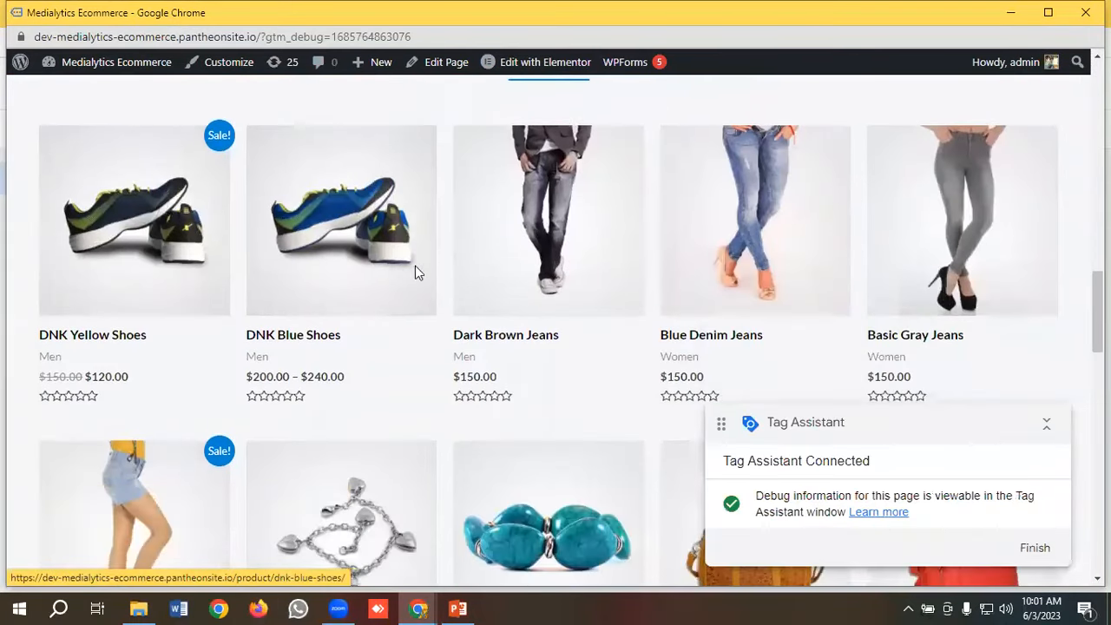
pyautogui.click(356, 267)
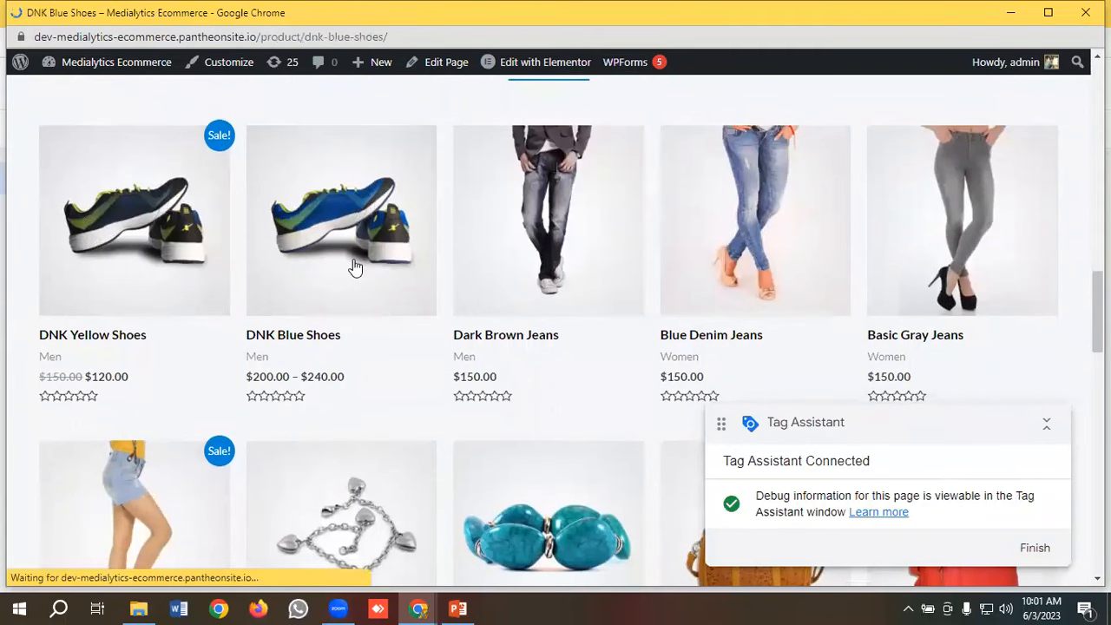
# Step: Add the Blue variant of DNK Blue Shoes to the cart and view the cart
pyautogui.scroll(-1, 706, 214)
pyautogui.scroll(-3, 706, 214)
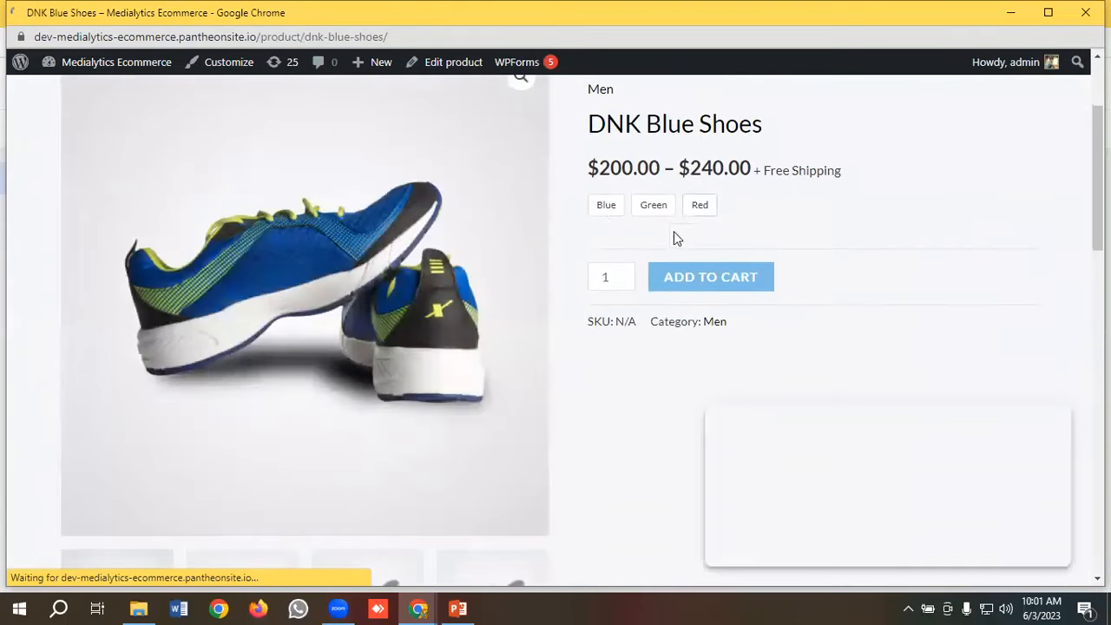
pyautogui.click(611, 210)
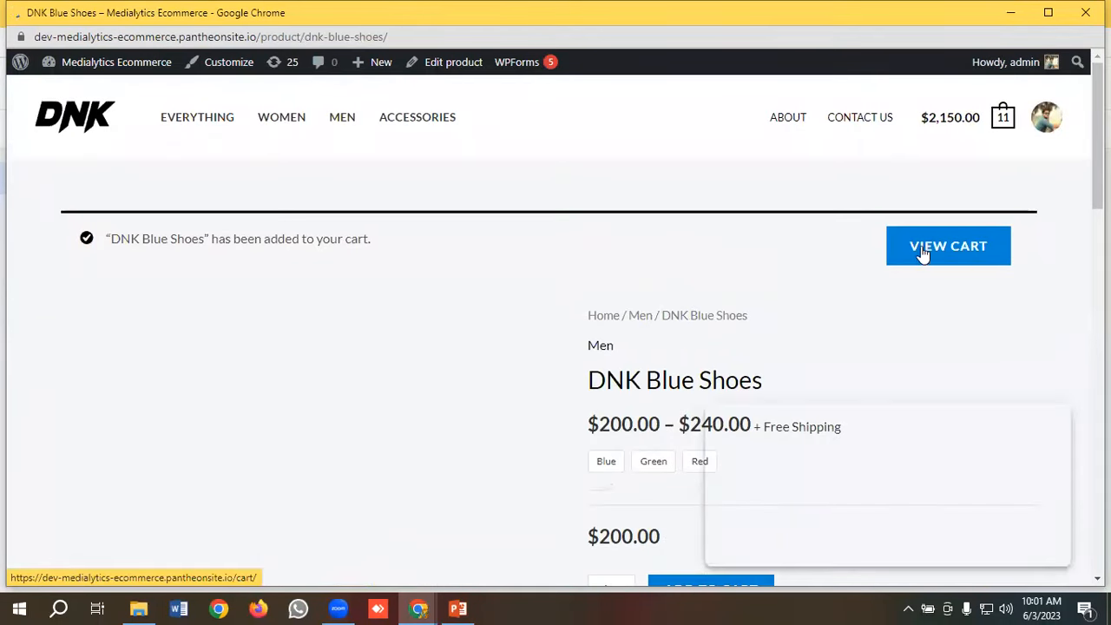
pyautogui.click(923, 252)
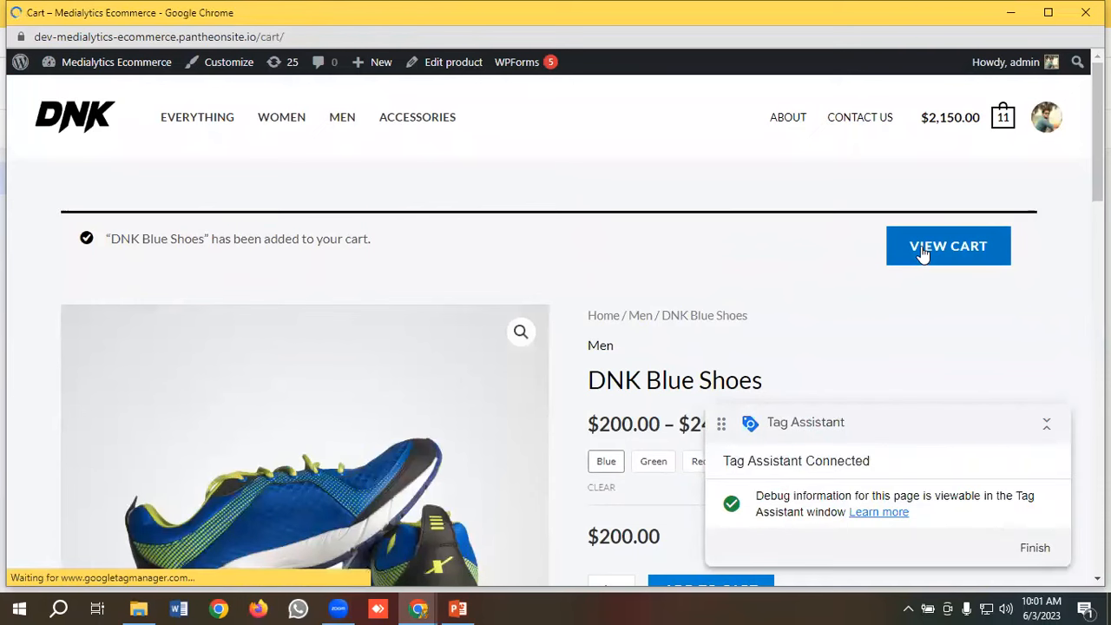
# Step: Proceed to checkout and place the cash-on-delivery order with the prefilled billing details
pyautogui.scroll(-5, 677, 248)
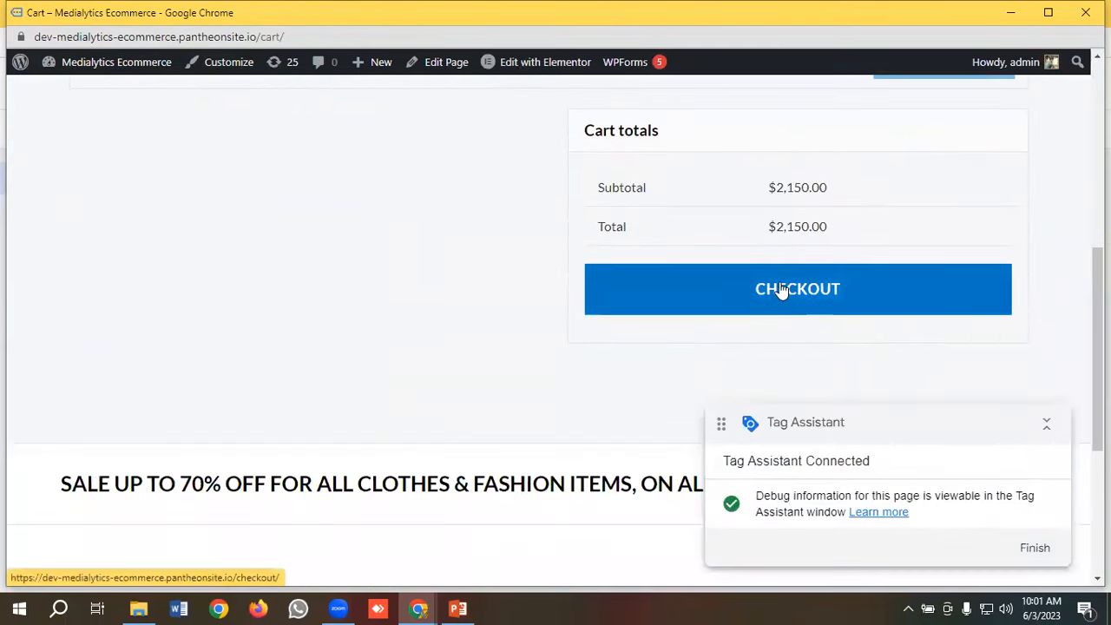
pyautogui.click(782, 290)
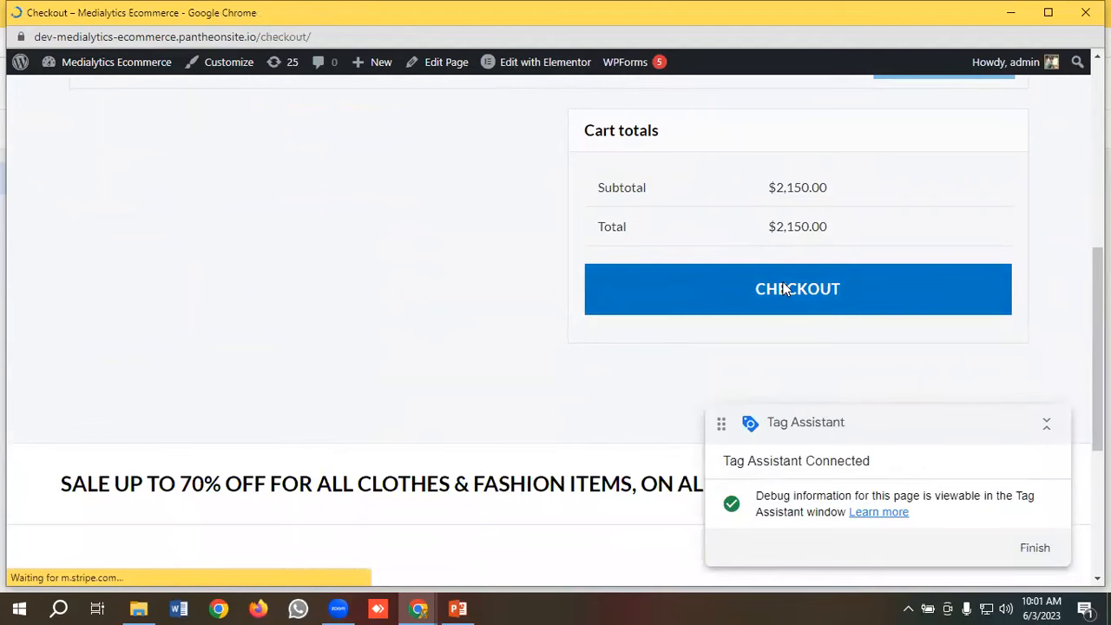
pyautogui.scroll(-3, 243, 293)
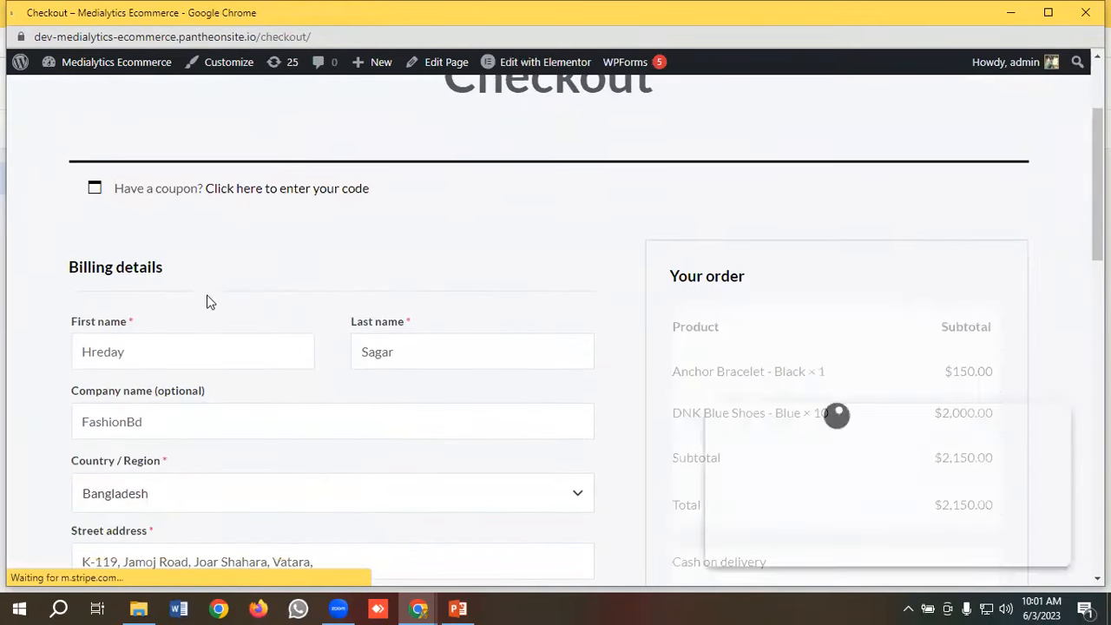
pyautogui.scroll(-6, 193, 317)
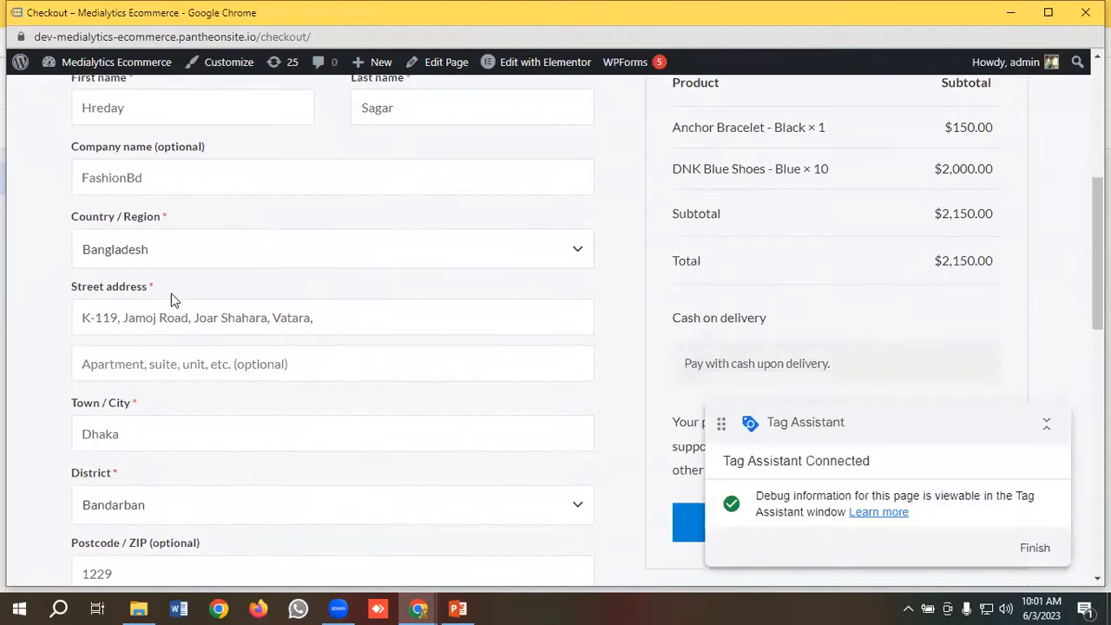
pyautogui.scroll(-5, 266, 295)
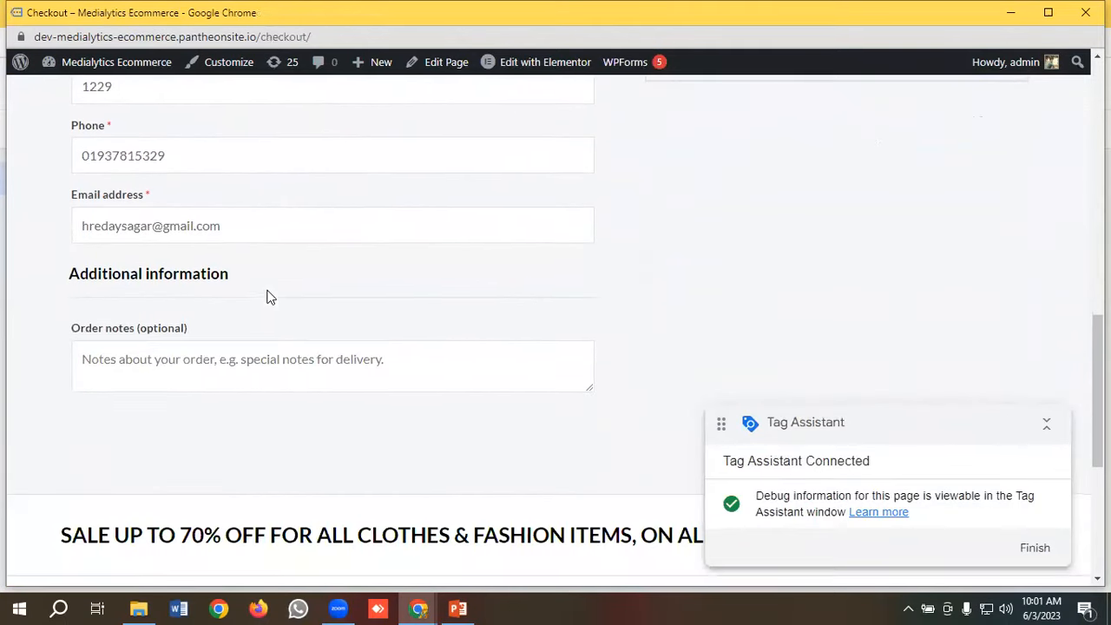
pyautogui.scroll(3, 268, 295)
pyautogui.click(798, 276)
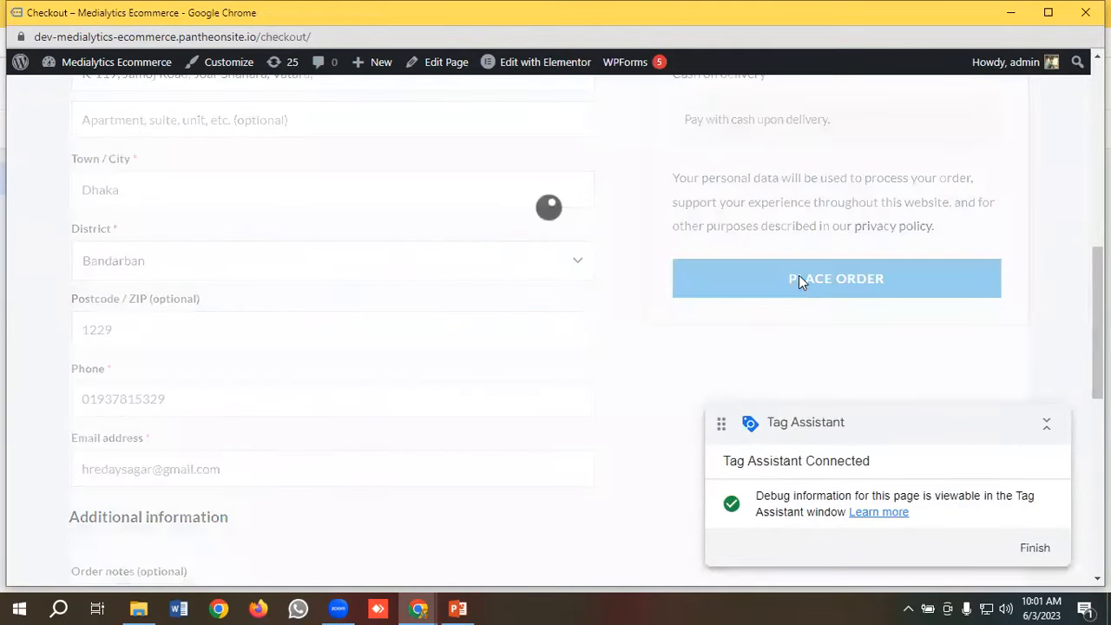
# Step: Check the order confirmation page and return to the connected Tag Assistant window
pyautogui.scroll(4, 408, 279)
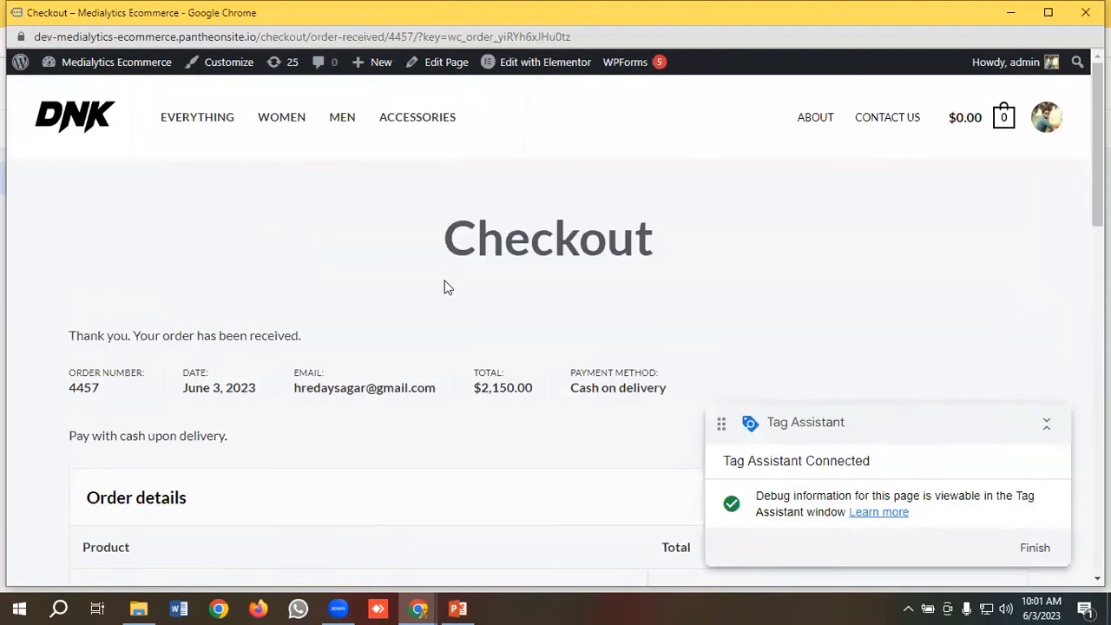
pyautogui.scroll(-1, 444, 286)
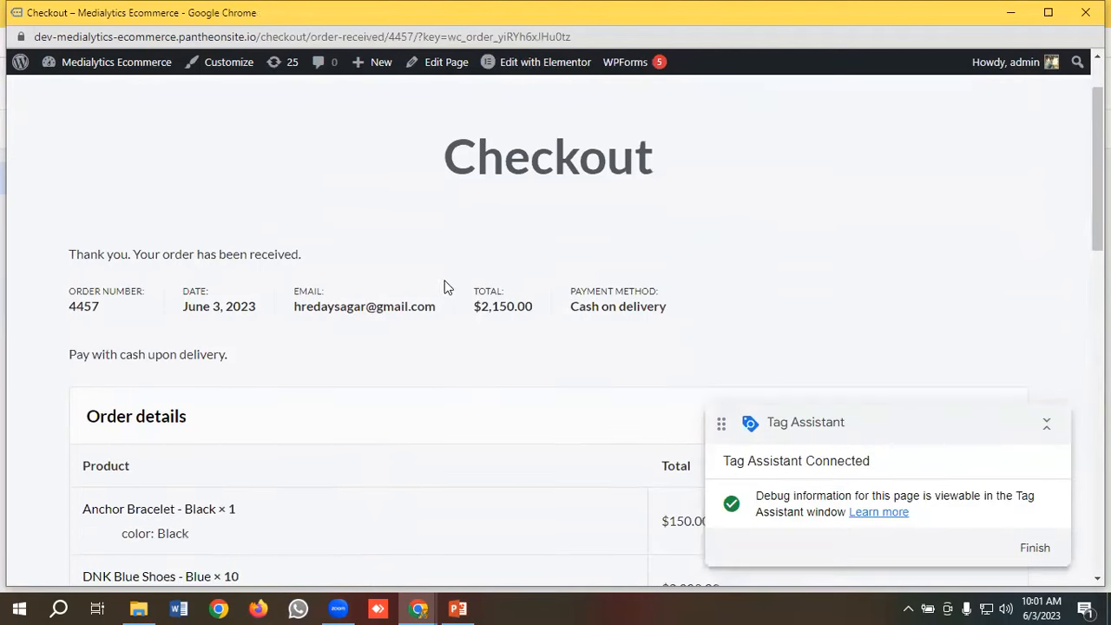
pyautogui.click(1010, 14)
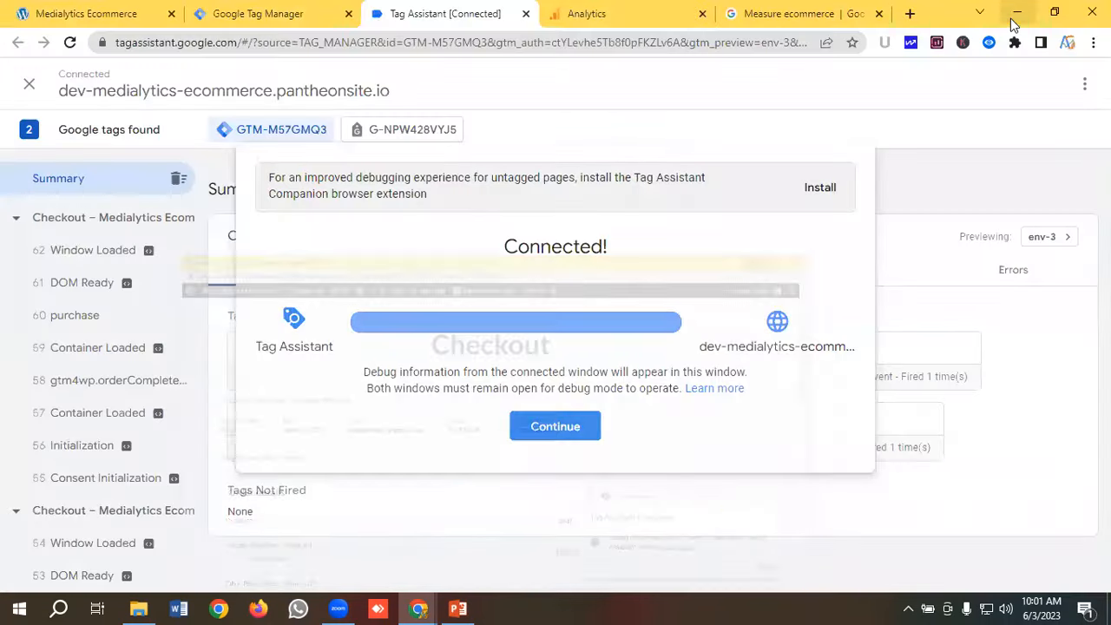
# Step: Dismiss the connection notice and examine the variable values sent with the purchase event in Tag Assistant
pyautogui.click(525, 436)
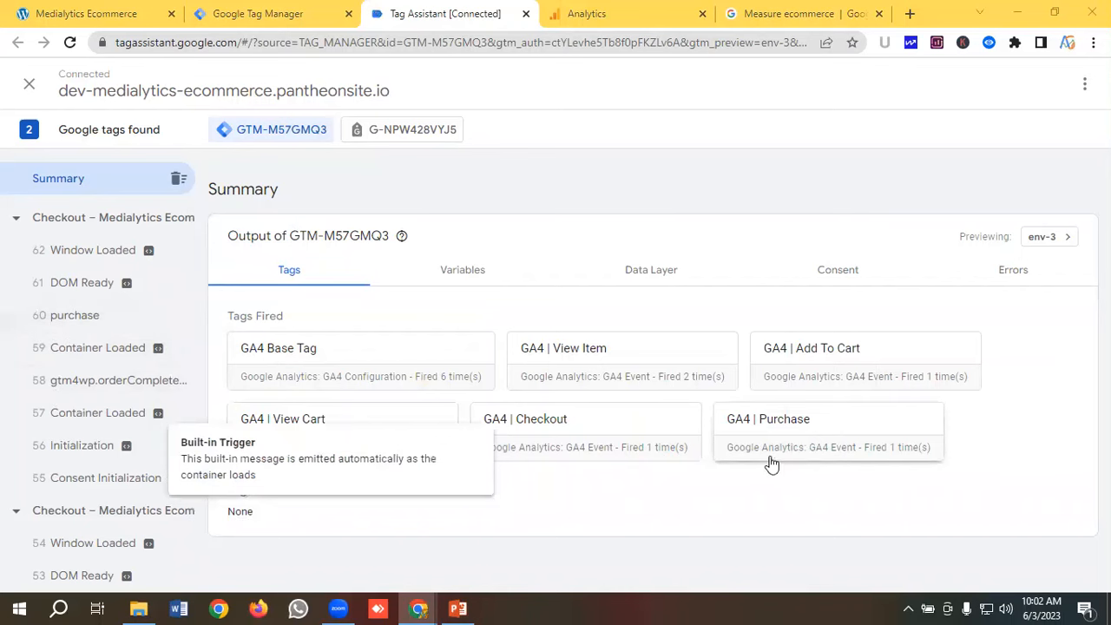
pyautogui.click(103, 321)
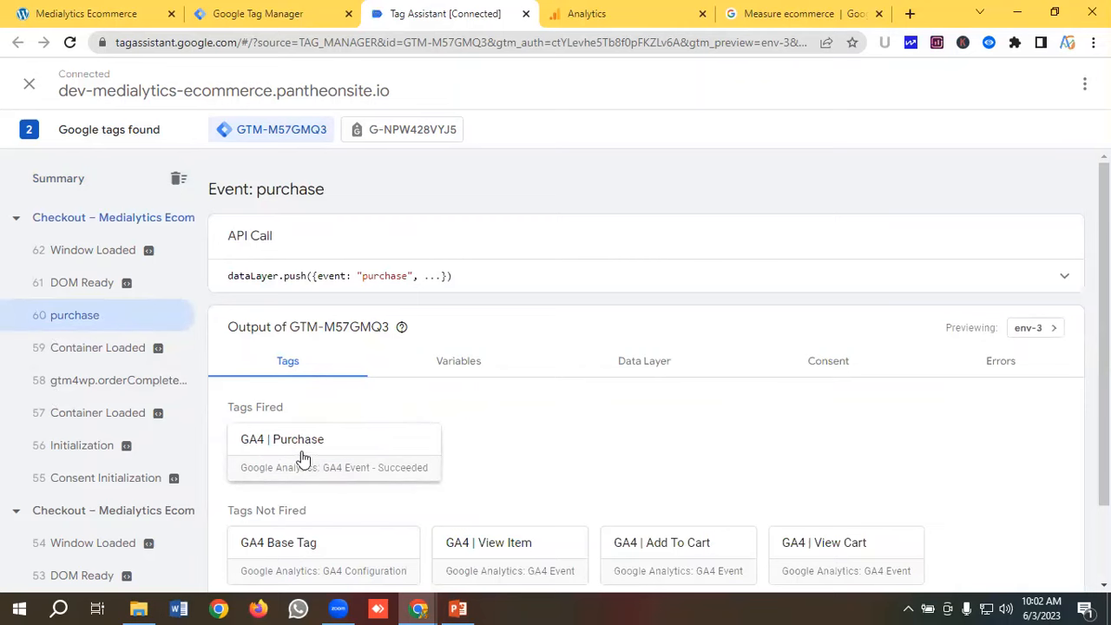
pyautogui.click(461, 364)
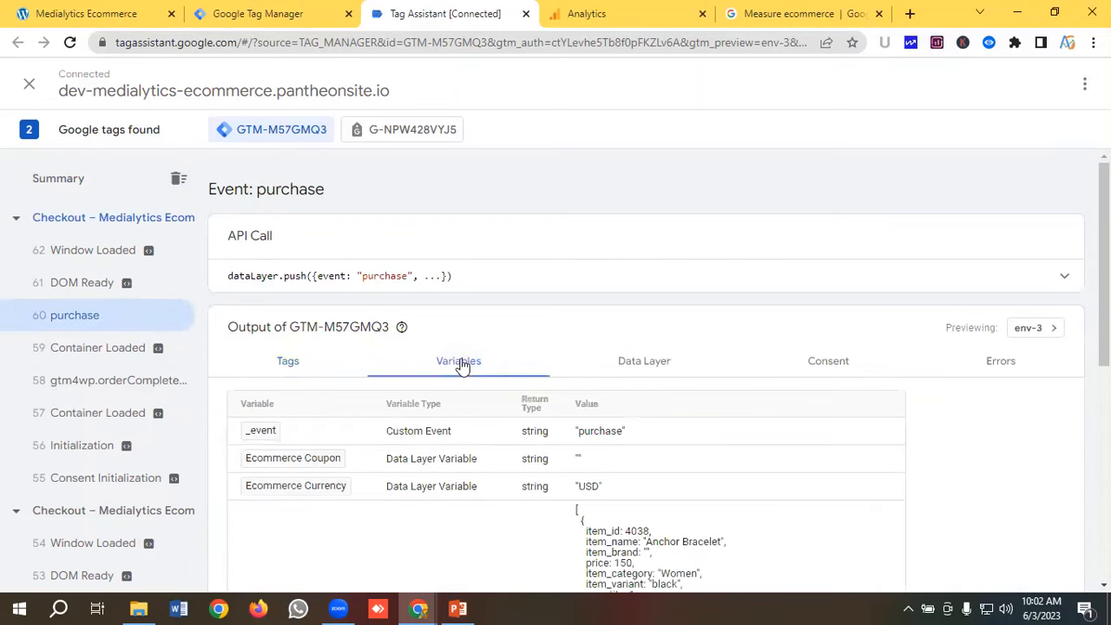
pyautogui.scroll(-1, 469, 408)
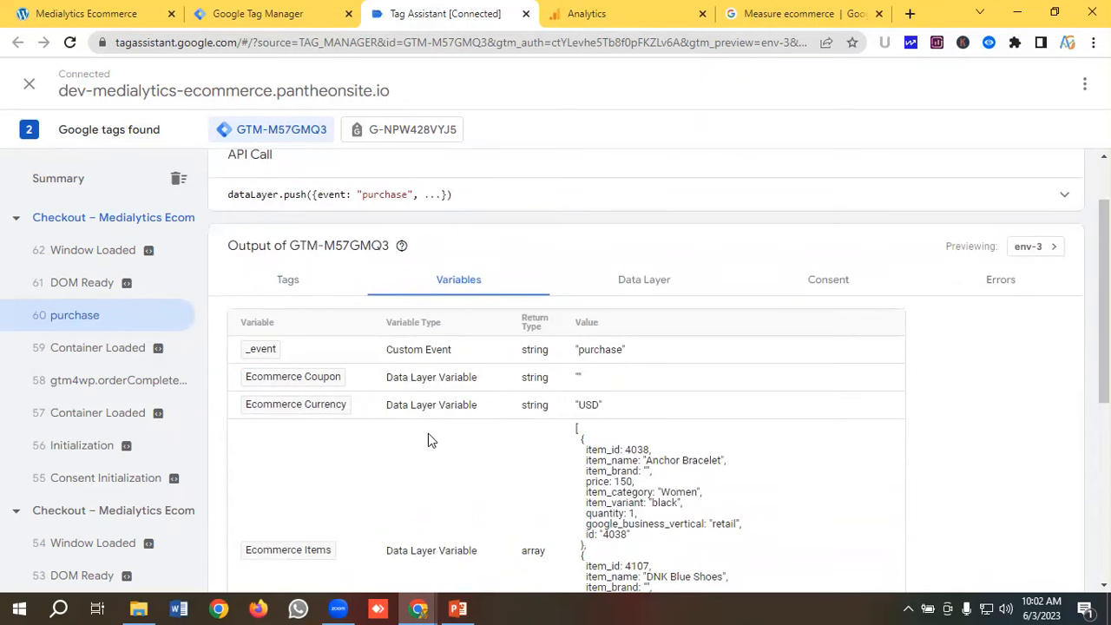
pyautogui.scroll(-1, 431, 441)
pyautogui.scroll(-2, 439, 466)
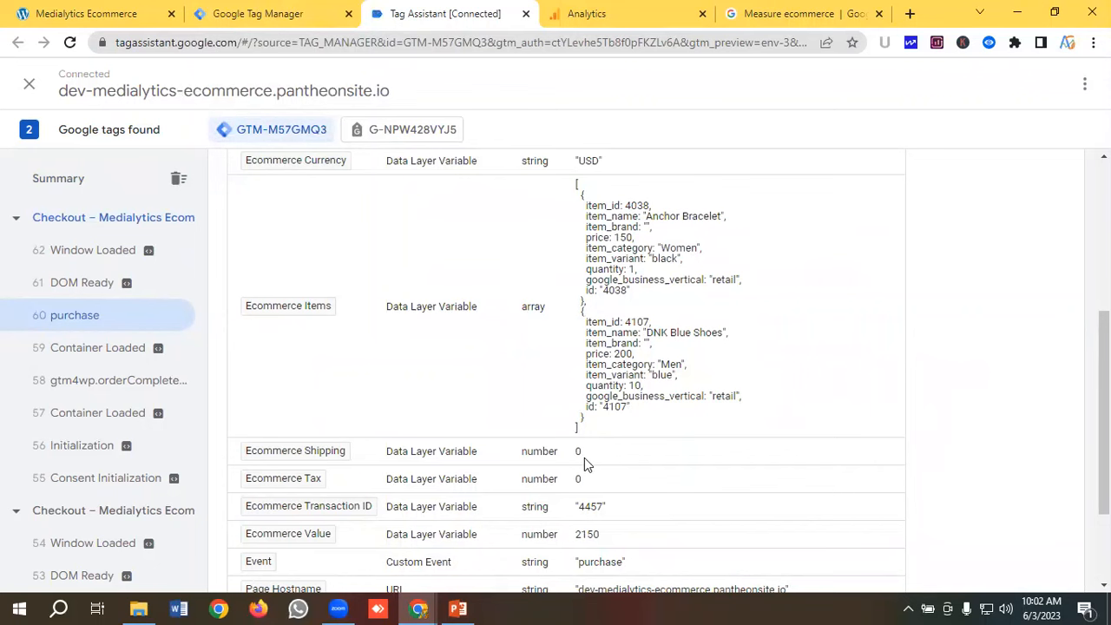
pyautogui.scroll(-1, 585, 460)
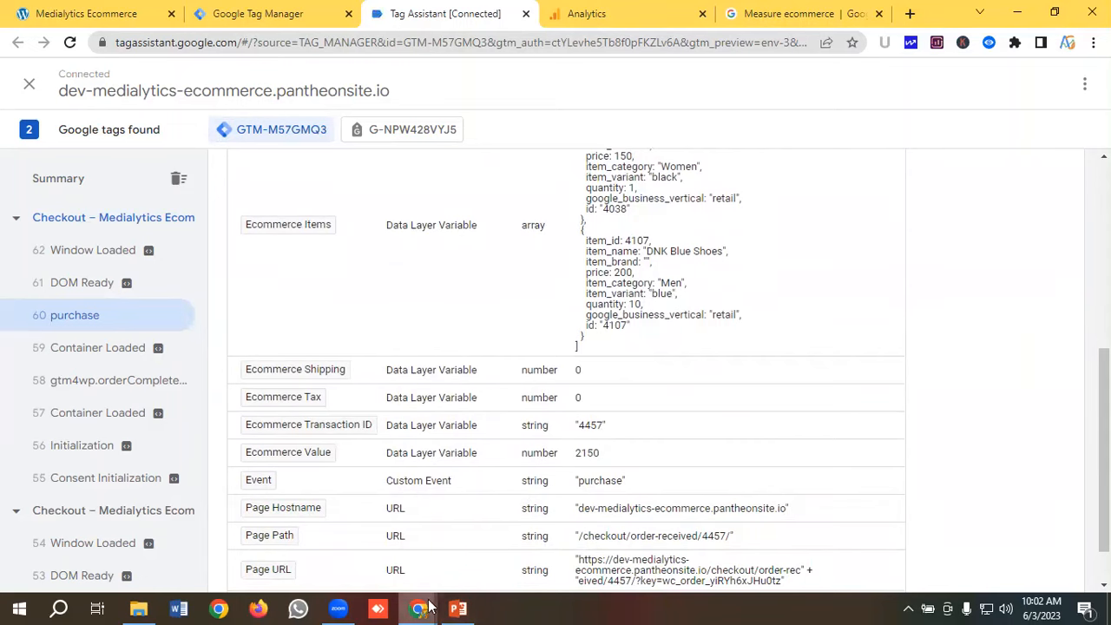
# Step: Compare the purchase event's transaction ID and value with the order number and total on the order confirmation page
pyautogui.moveTo(419, 608)
pyautogui.click(494, 567)
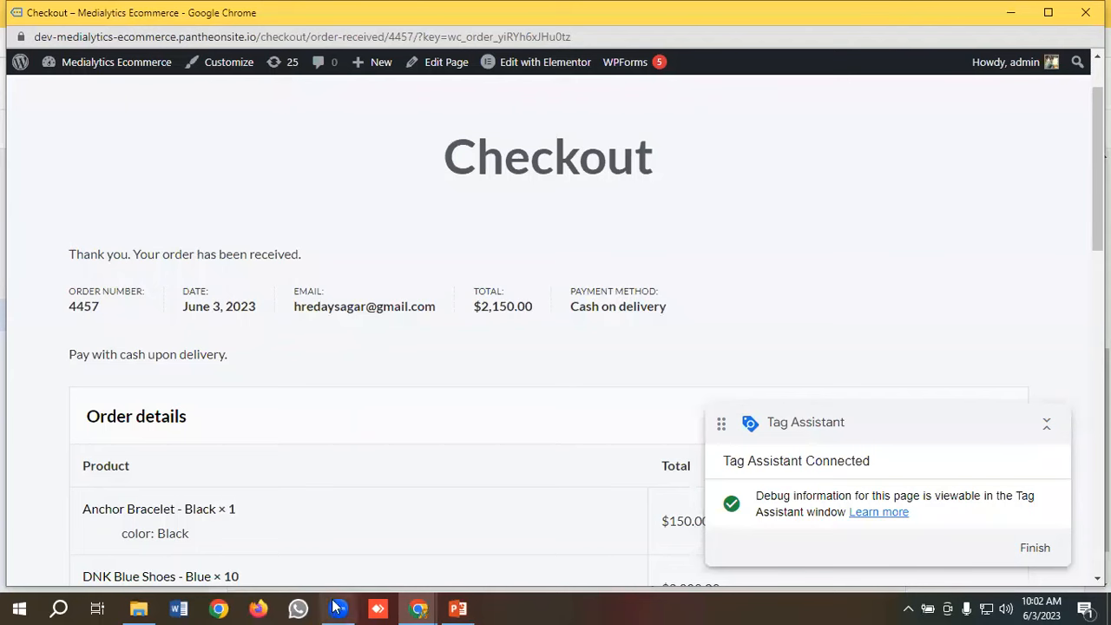
pyautogui.moveTo(418, 608)
pyautogui.click(339, 549)
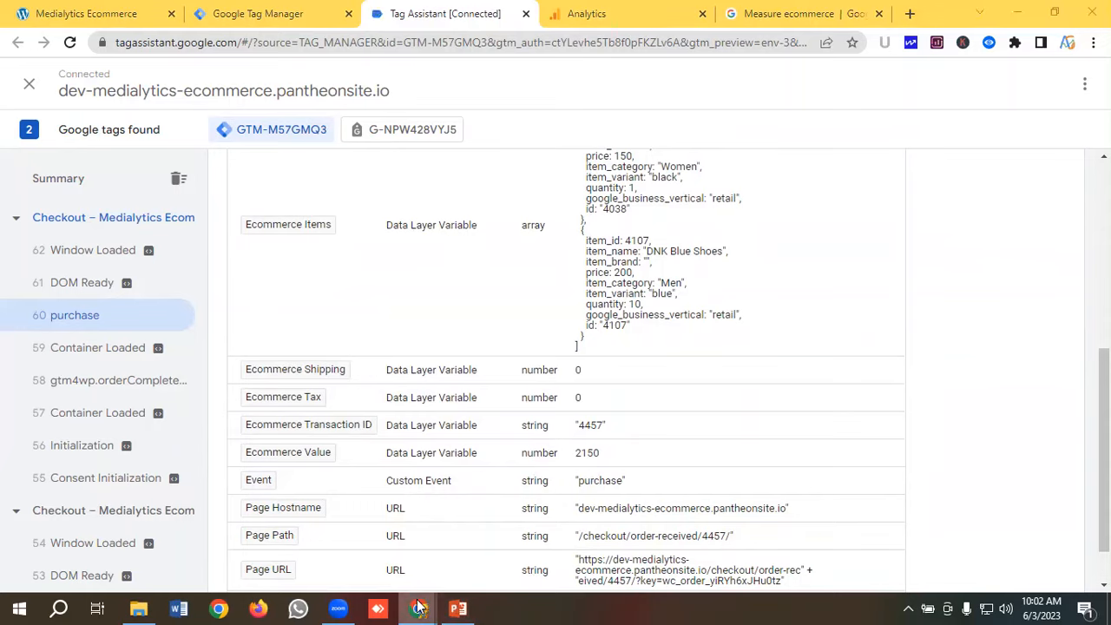
pyautogui.moveTo(418, 608)
pyautogui.click(491, 517)
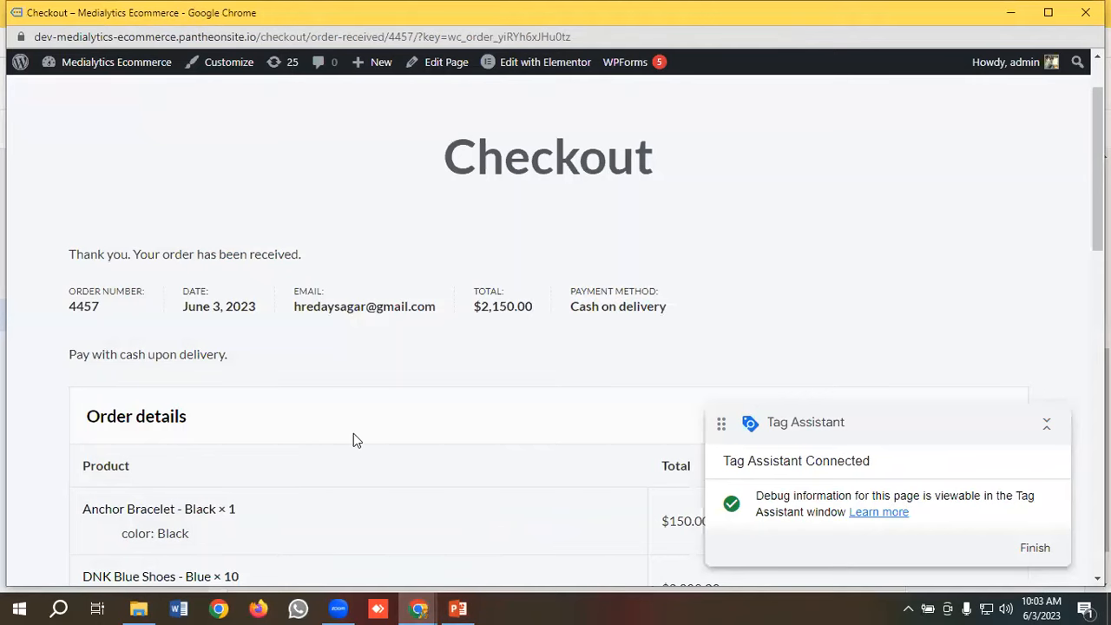
pyautogui.scroll(1, 417, 416)
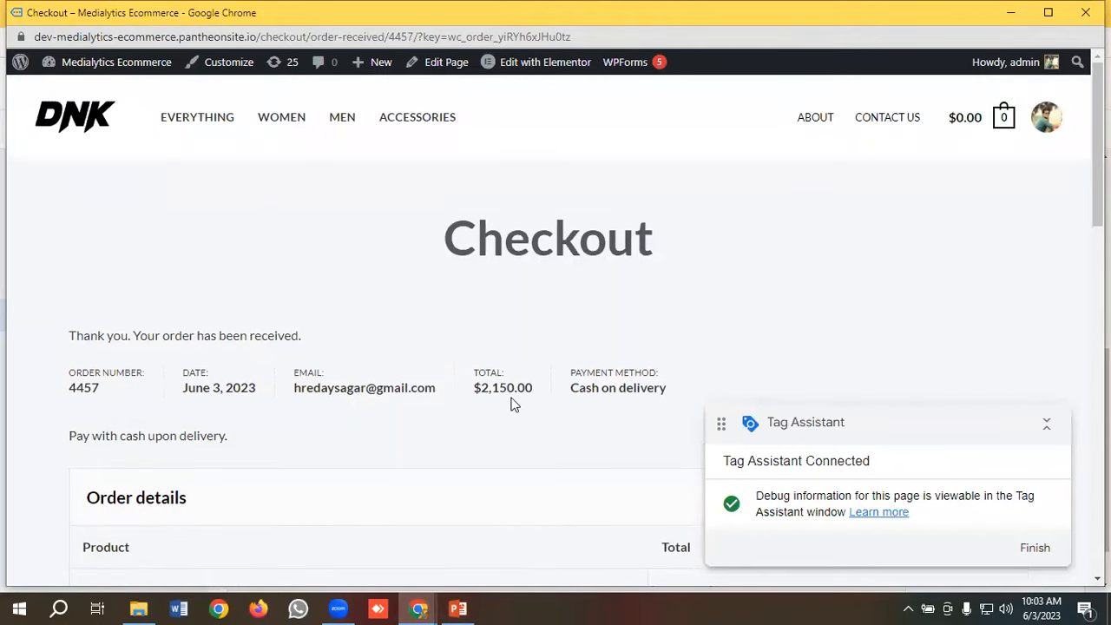
pyautogui.click(418, 607)
pyautogui.click(321, 543)
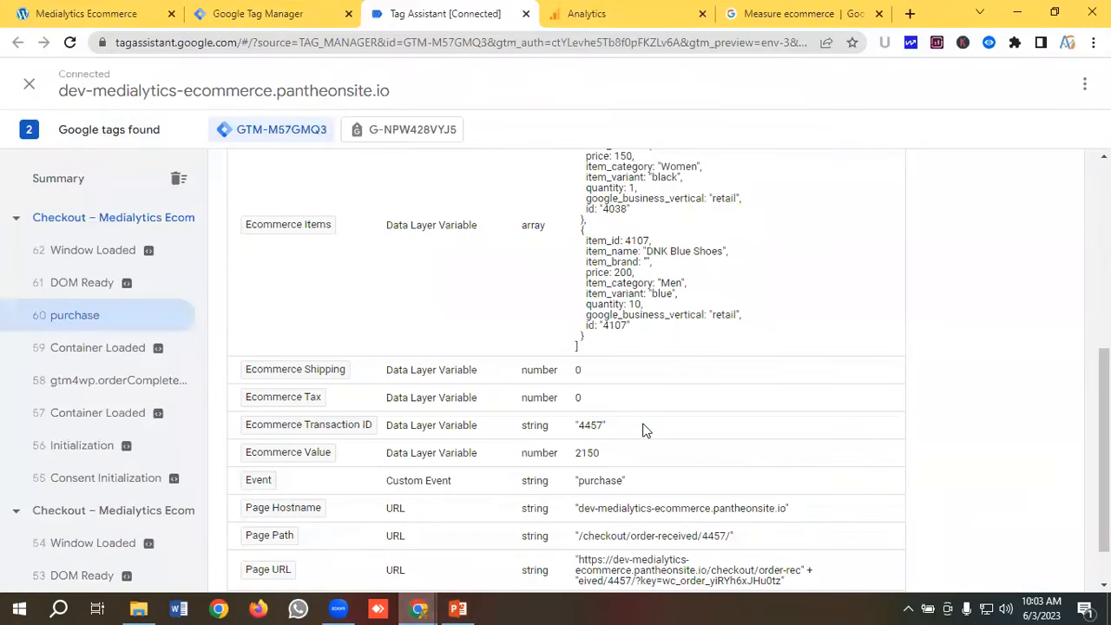
pyautogui.scroll(-1, 518, 432)
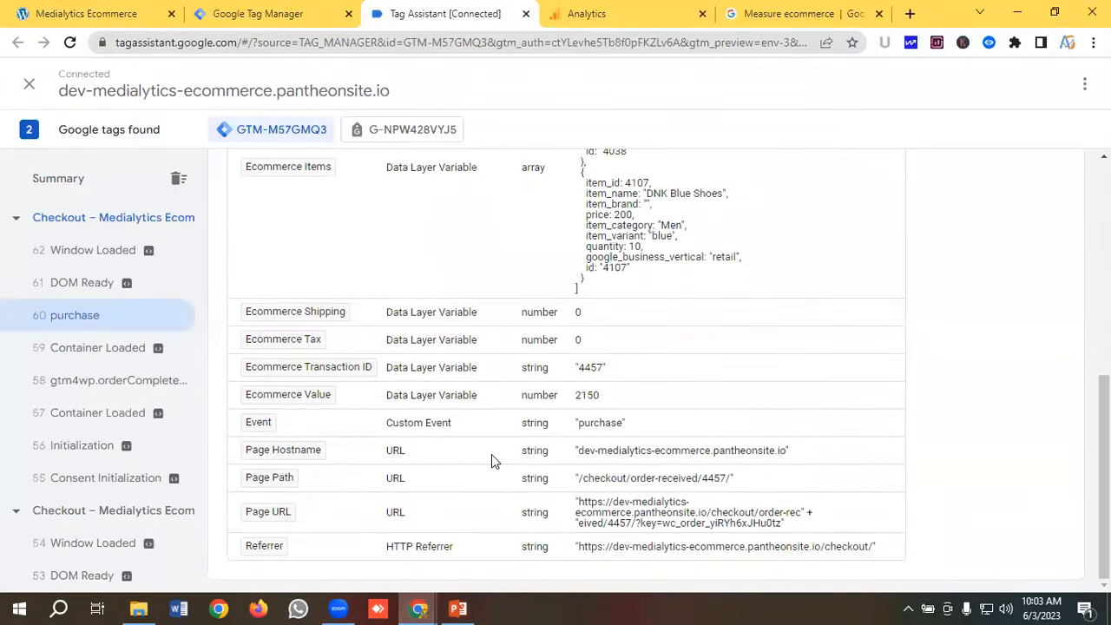
pyautogui.scroll(10, 491, 454)
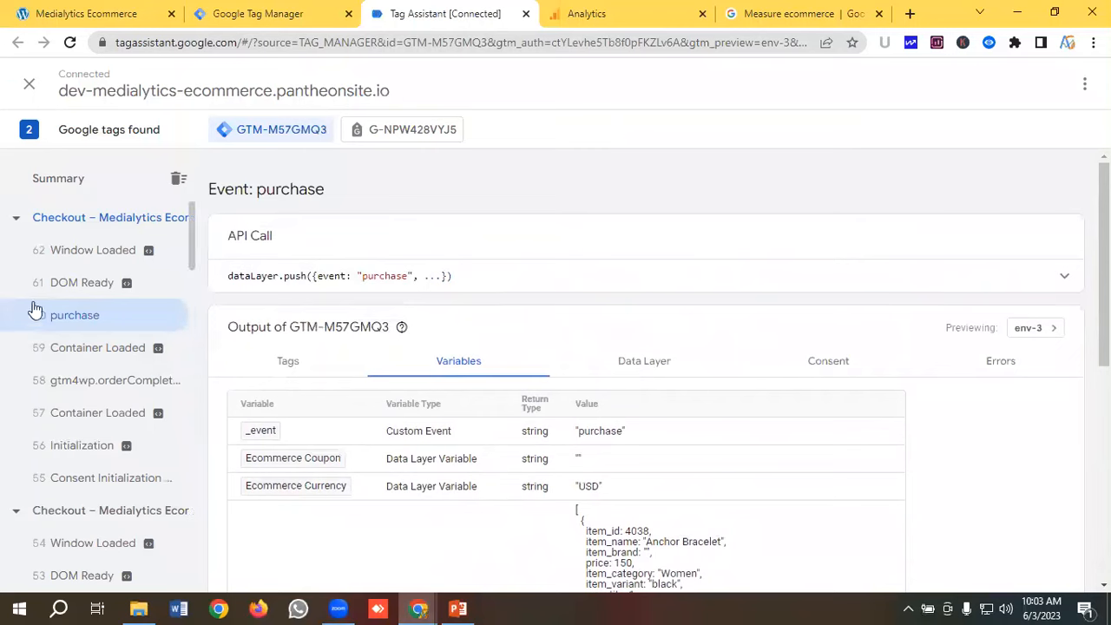
# Step: Examine the variables of the begin_checkout, view_cart, view_item and add_to_cart events in the Tag Assistant event list
pyautogui.scroll(-1, 122, 325)
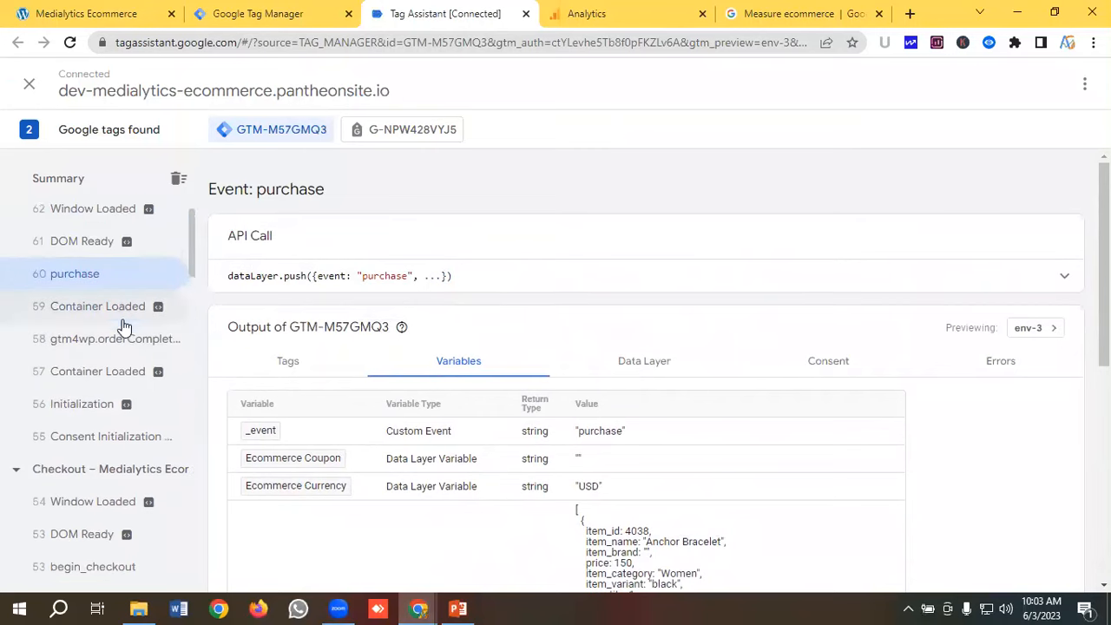
pyautogui.scroll(-5, 124, 326)
pyautogui.click(98, 382)
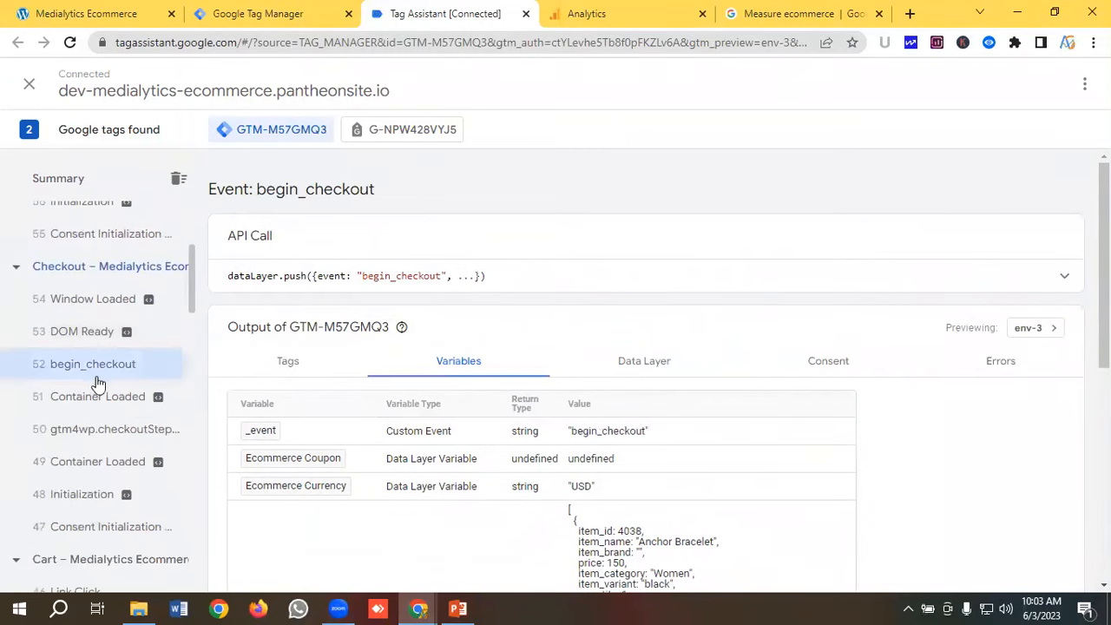
pyautogui.scroll(-7, 136, 385)
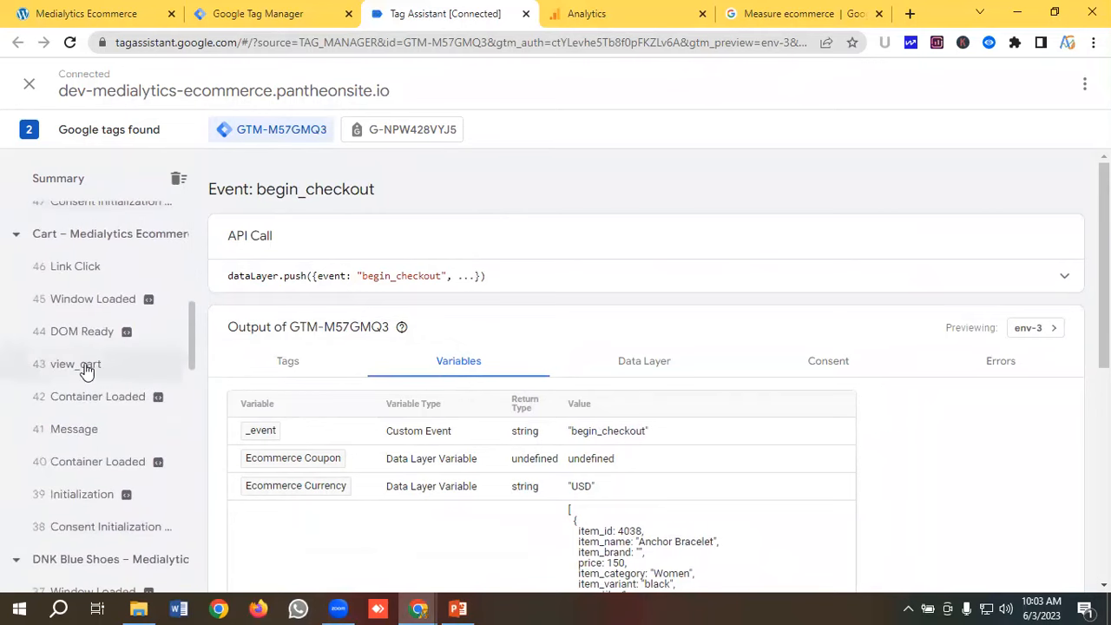
pyautogui.click(86, 371)
pyautogui.scroll(-6, 99, 374)
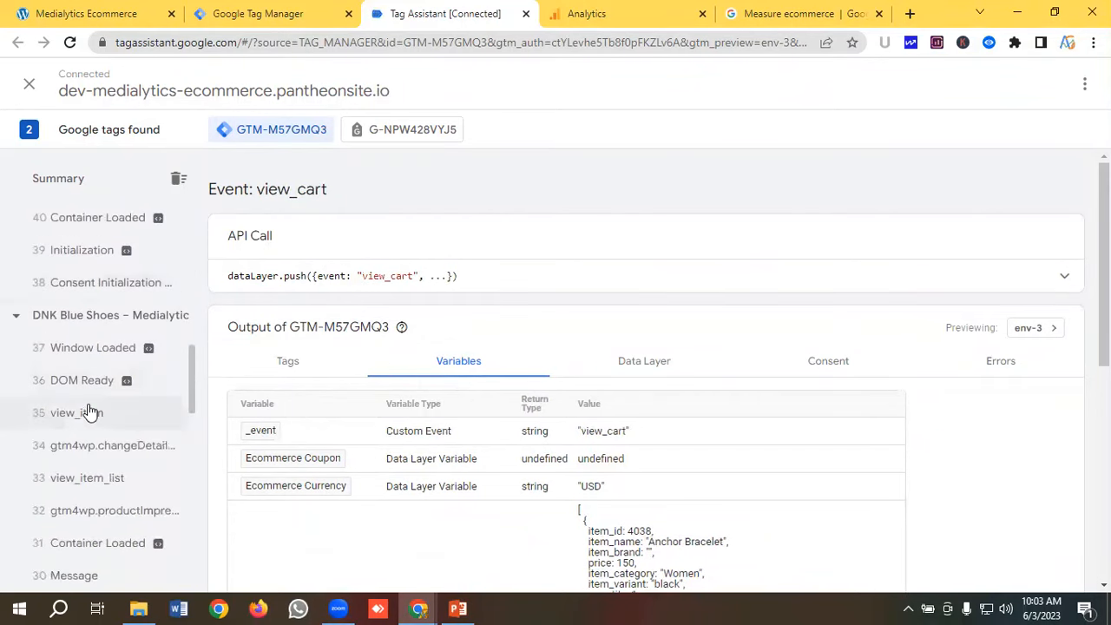
pyautogui.click(91, 412)
pyautogui.scroll(-6, 131, 391)
pyautogui.scroll(-6, 143, 408)
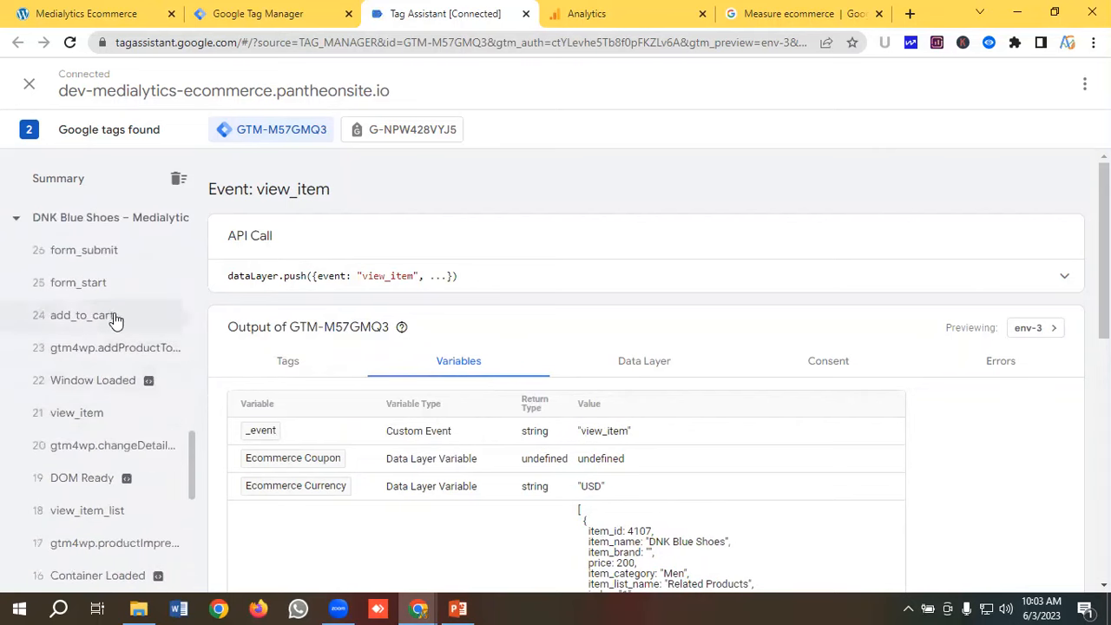
pyautogui.click(116, 320)
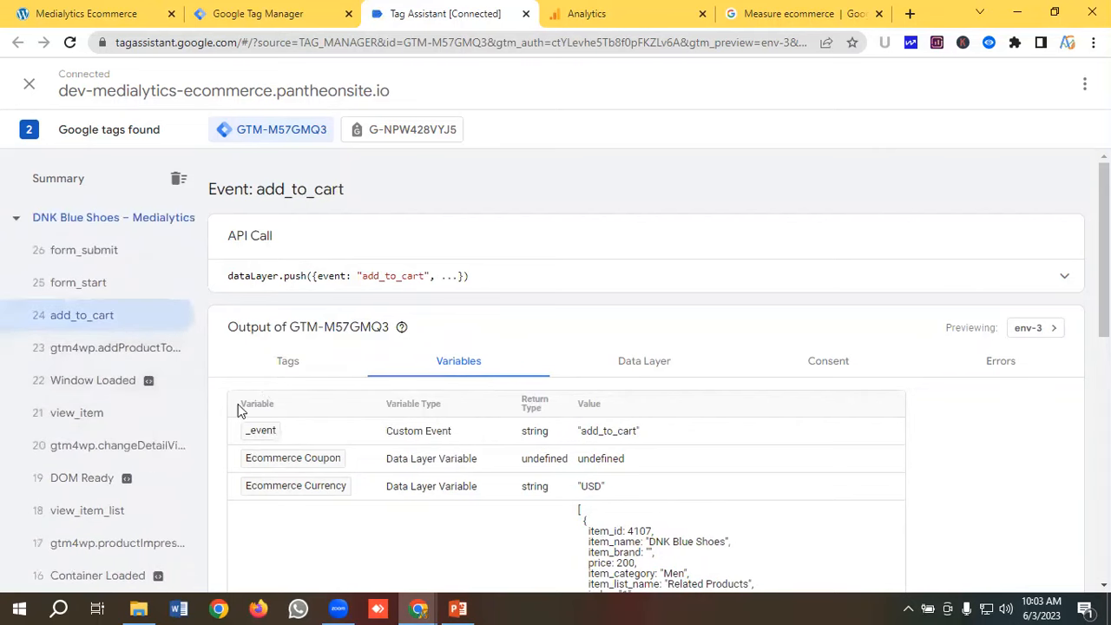
pyautogui.scroll(20, 122, 408)
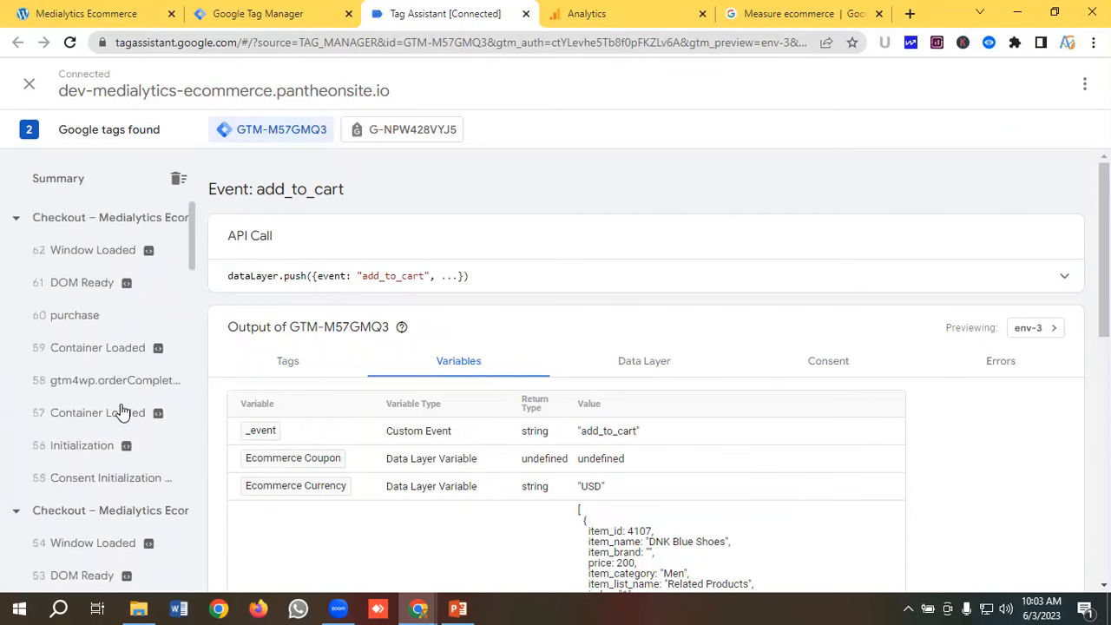
# Step: Publish the Medialytics Web container in Tag Manager without a version name or description, and return to the workspace overview
pyautogui.click(256, 13)
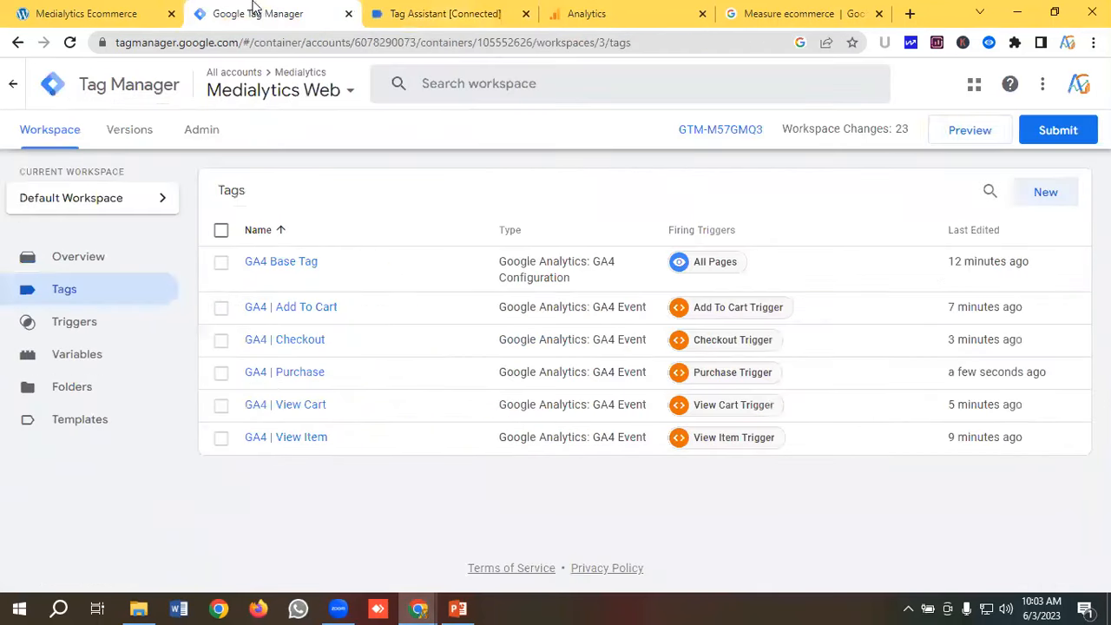
pyautogui.click(1046, 130)
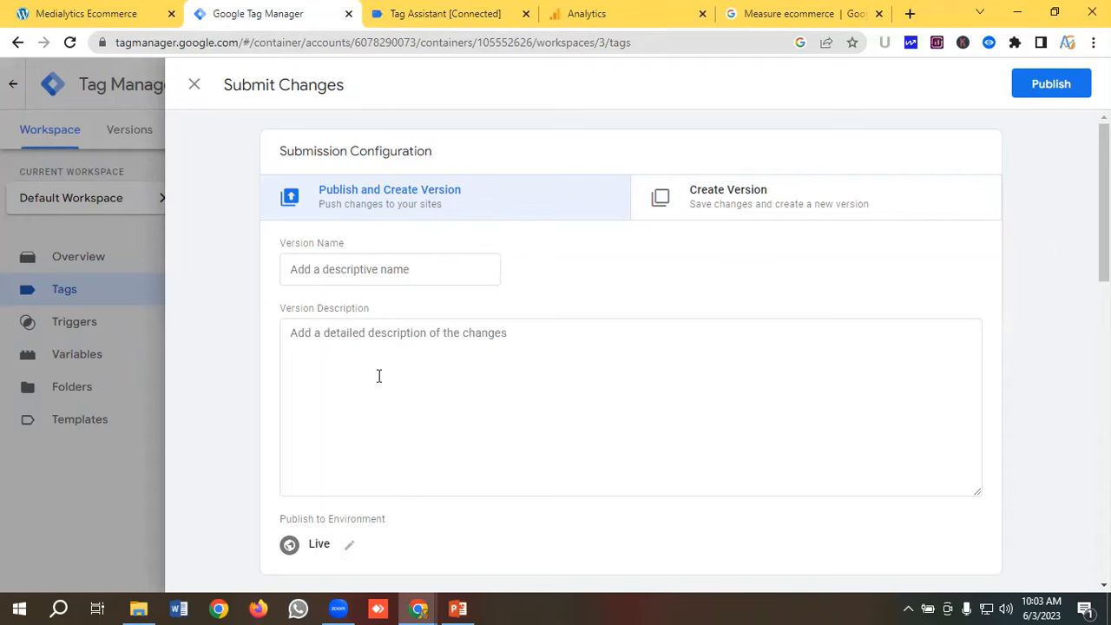
pyautogui.click(1039, 97)
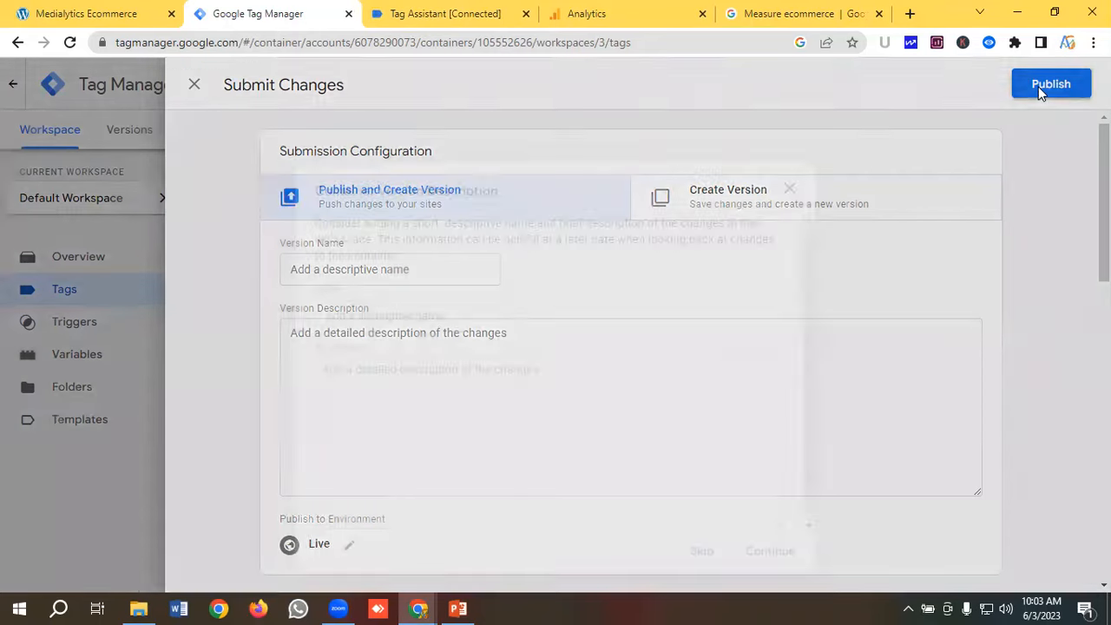
pyautogui.click(769, 552)
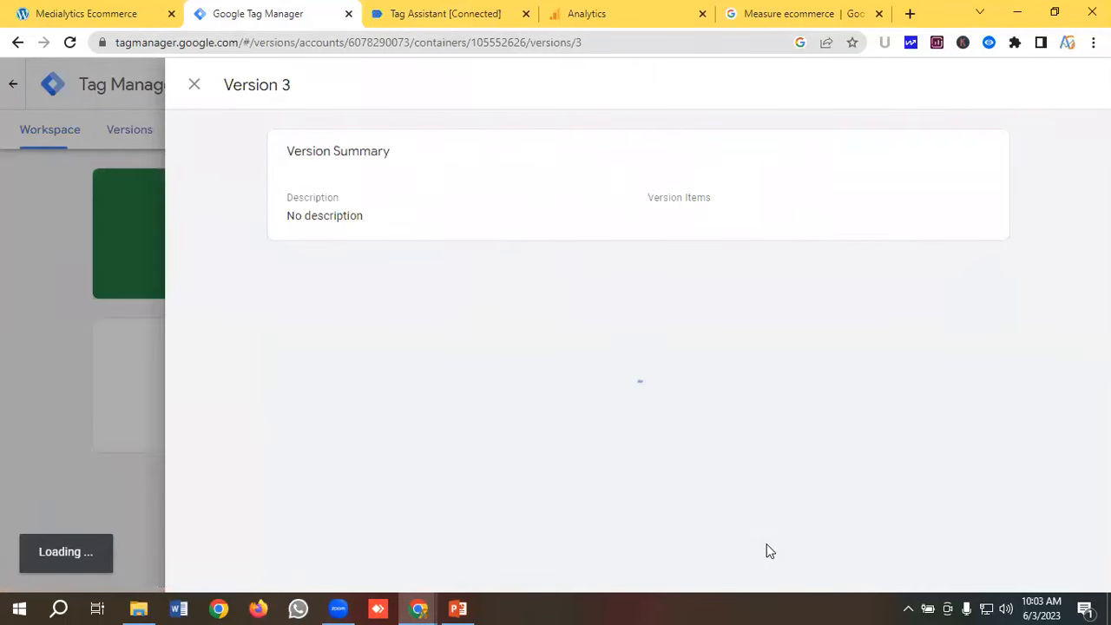
pyautogui.click(196, 86)
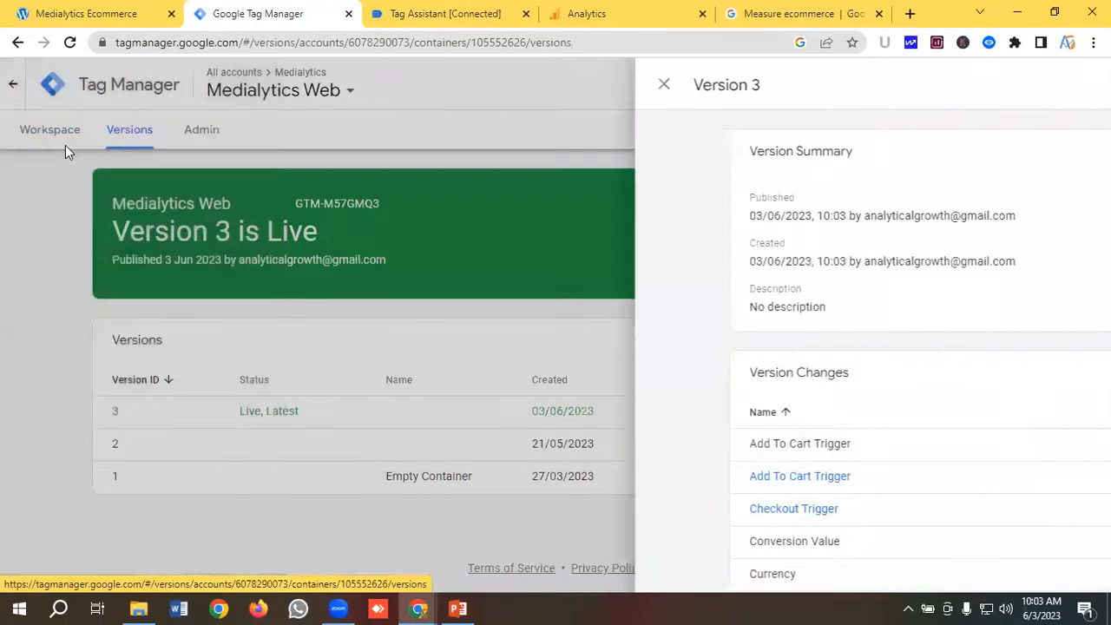
pyautogui.click(54, 136)
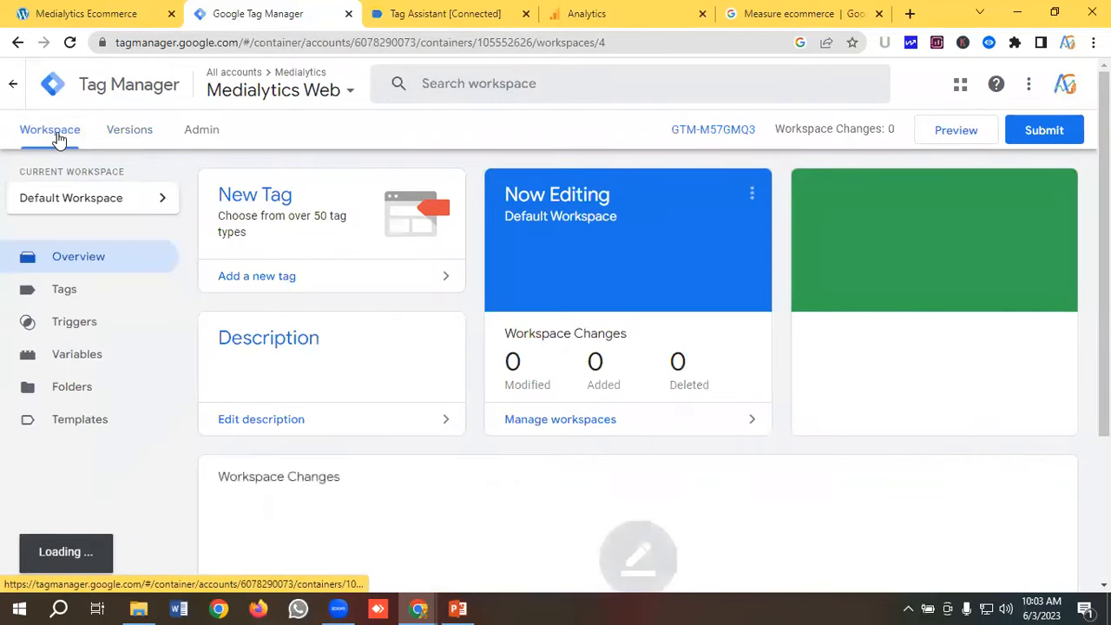
# Step: Close the web stream details in Google Analytics and close the connected Tag Assistant page
pyautogui.click(628, 16)
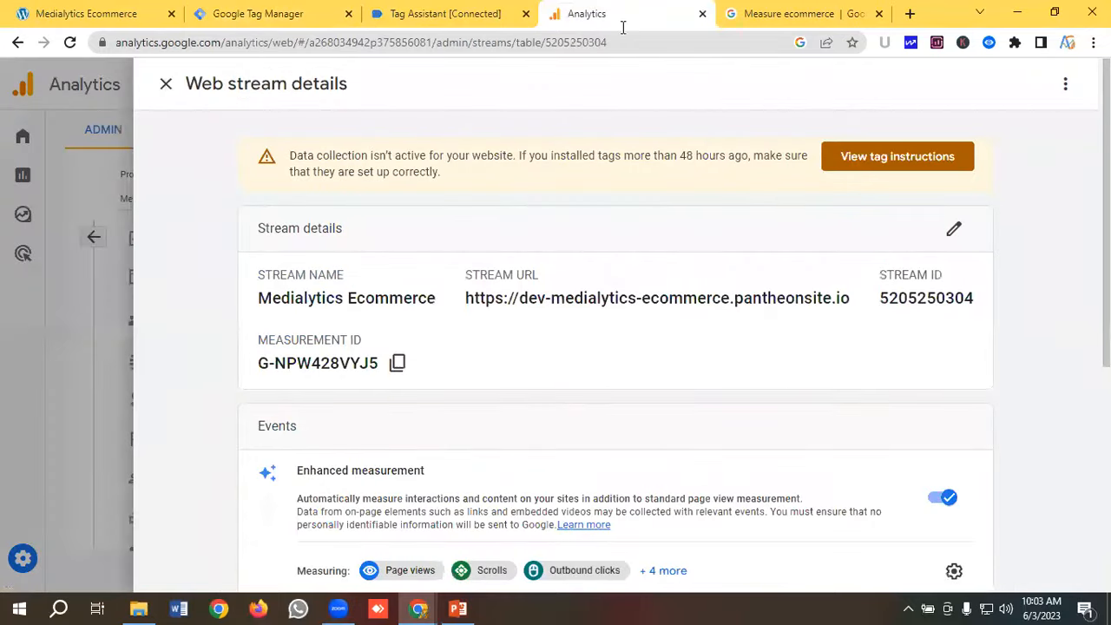
pyautogui.click(166, 83)
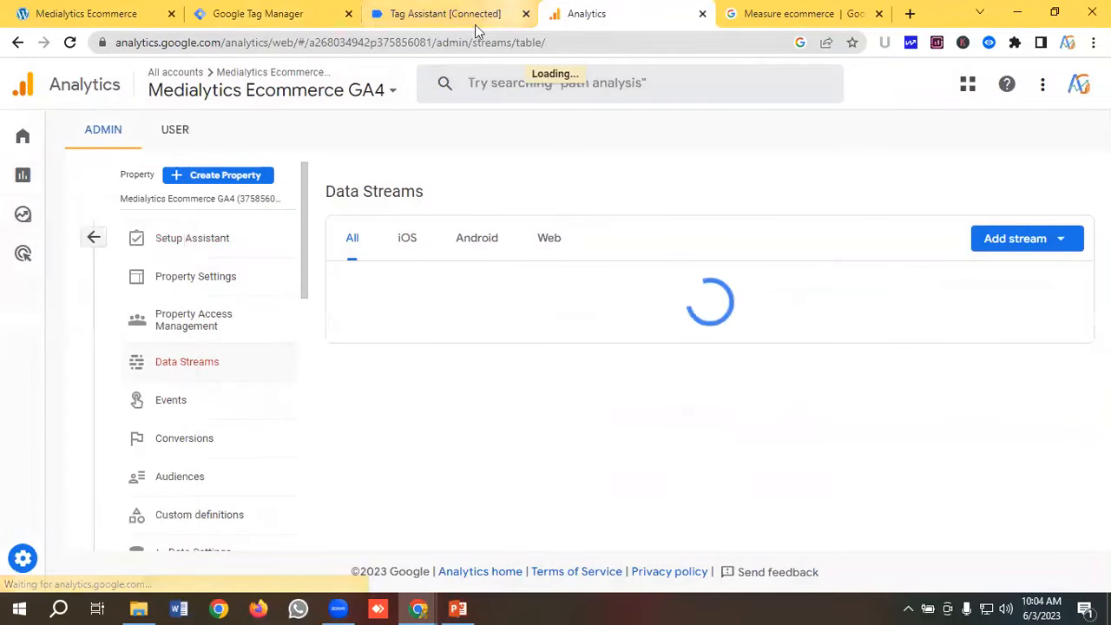
pyautogui.click(289, 14)
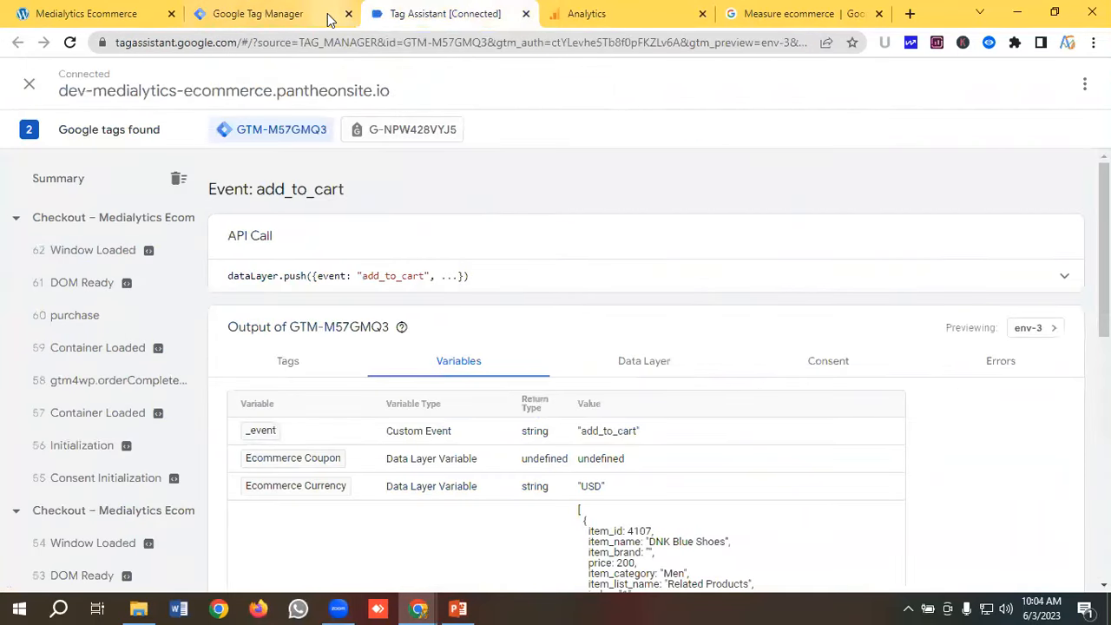
pyautogui.click(525, 14)
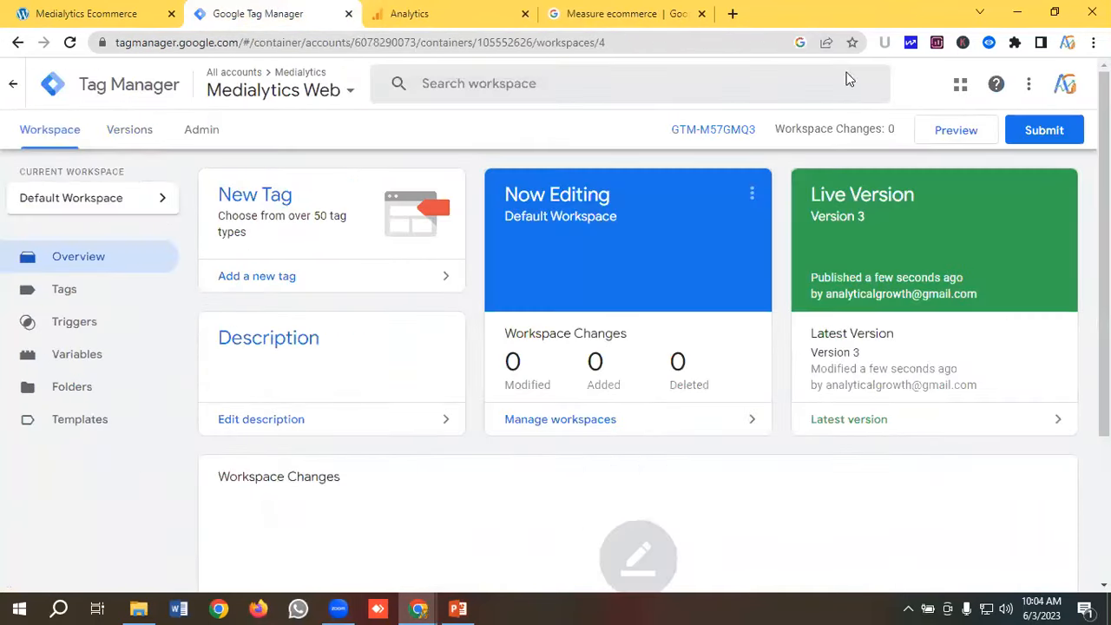
# Step: Open DebugView for the Medialytics Ecommerce GA4 property in Google Analytics, and switch back to Tag Manager
pyautogui.click(529, 11)
pyautogui.moveTo(58, 559)
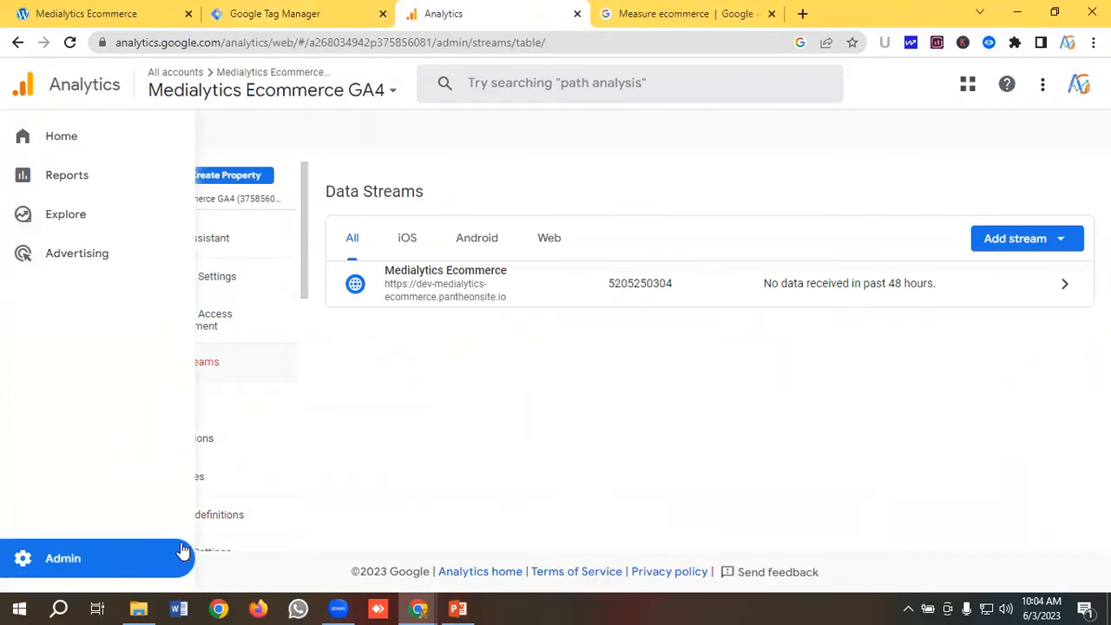
pyautogui.scroll(-3, 208, 466)
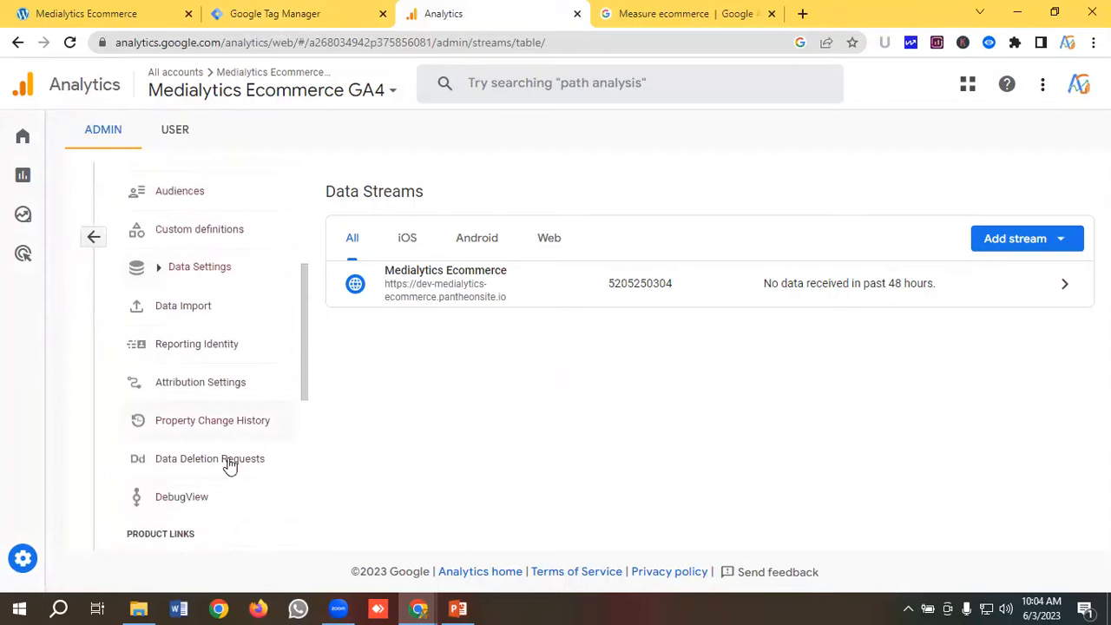
pyautogui.scroll(-1, 208, 465)
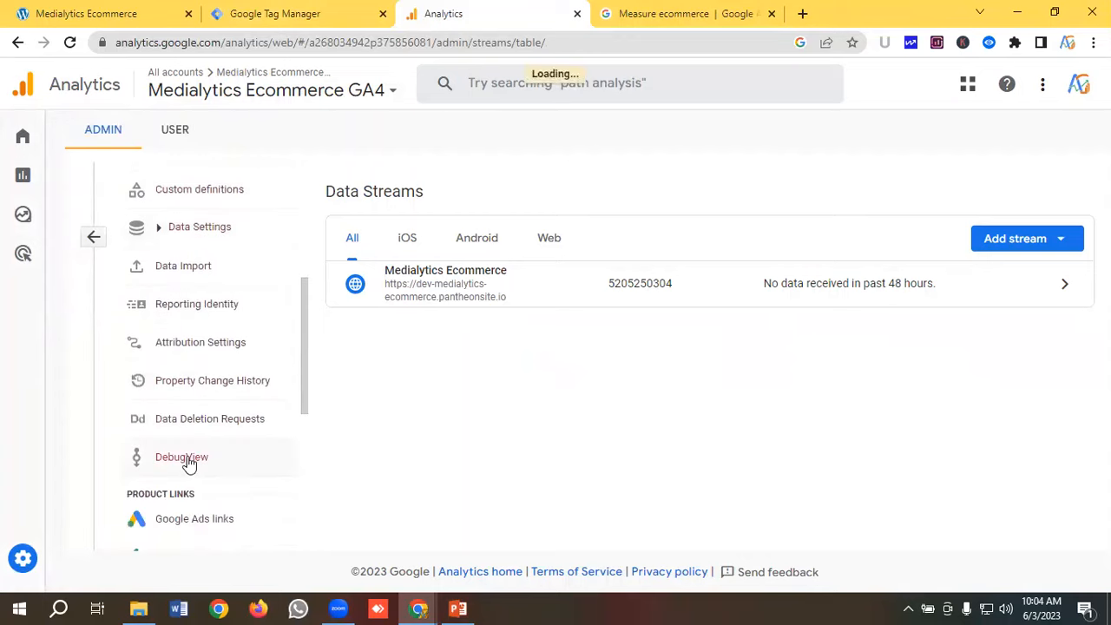
pyautogui.click(186, 458)
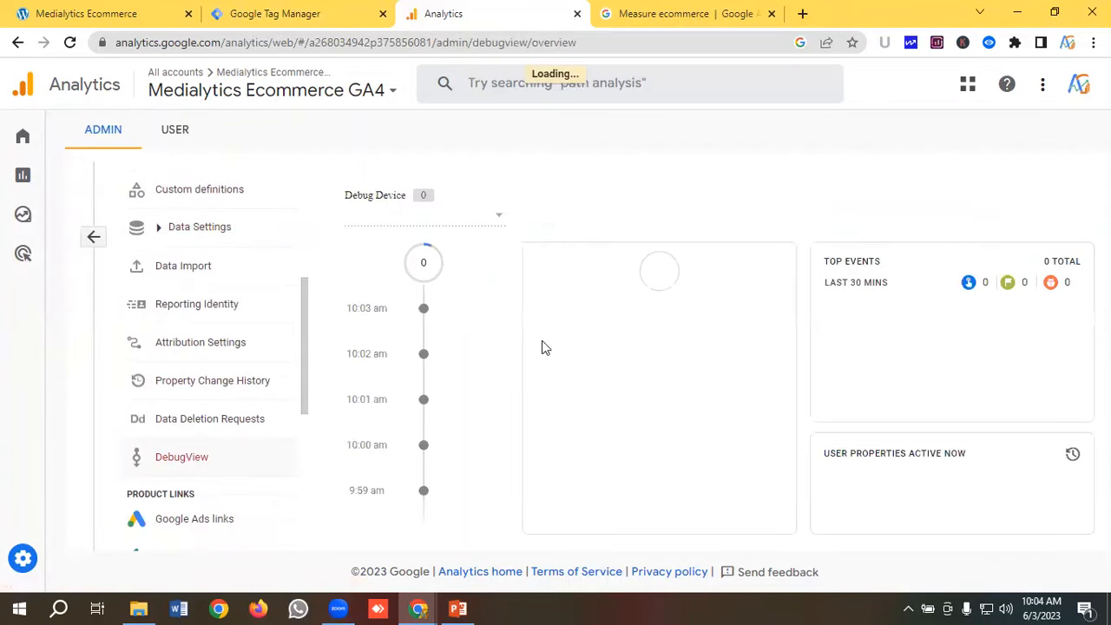
pyautogui.click(325, 13)
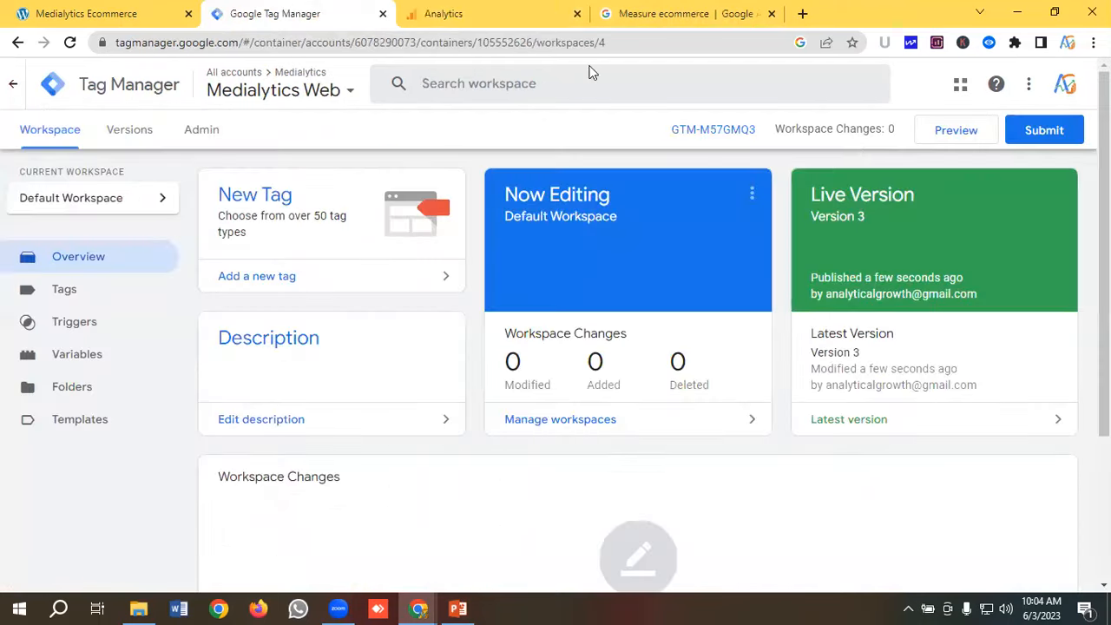
# Step: Start a new preview of the Medialytics Web container on the store and open the Dark Brown Jeans product from Featured Products
pyautogui.click(952, 137)
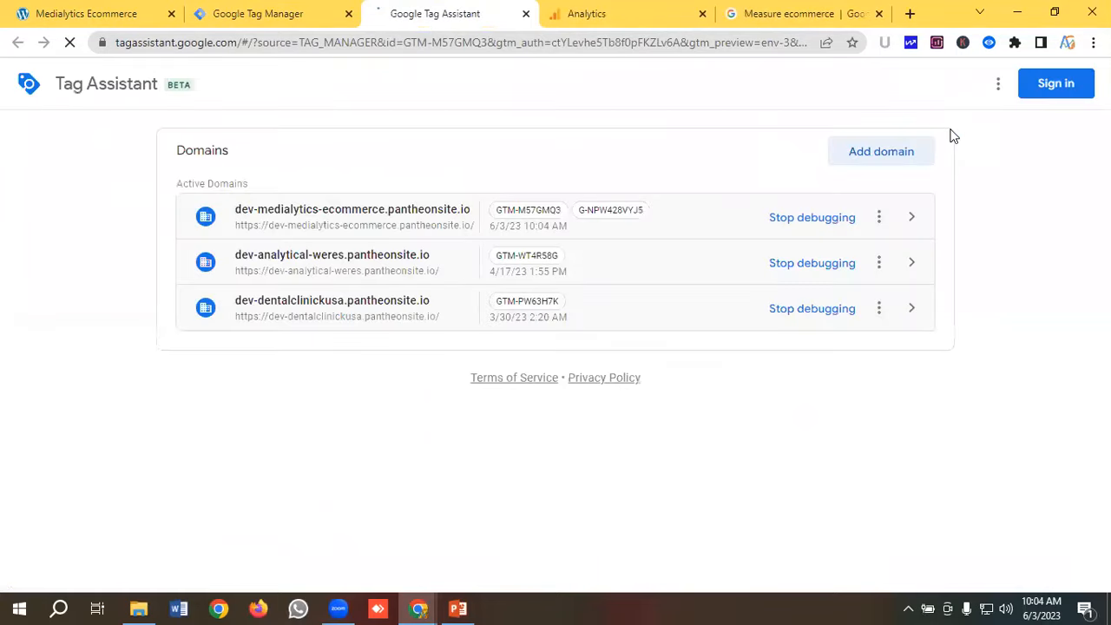
pyautogui.click(549, 500)
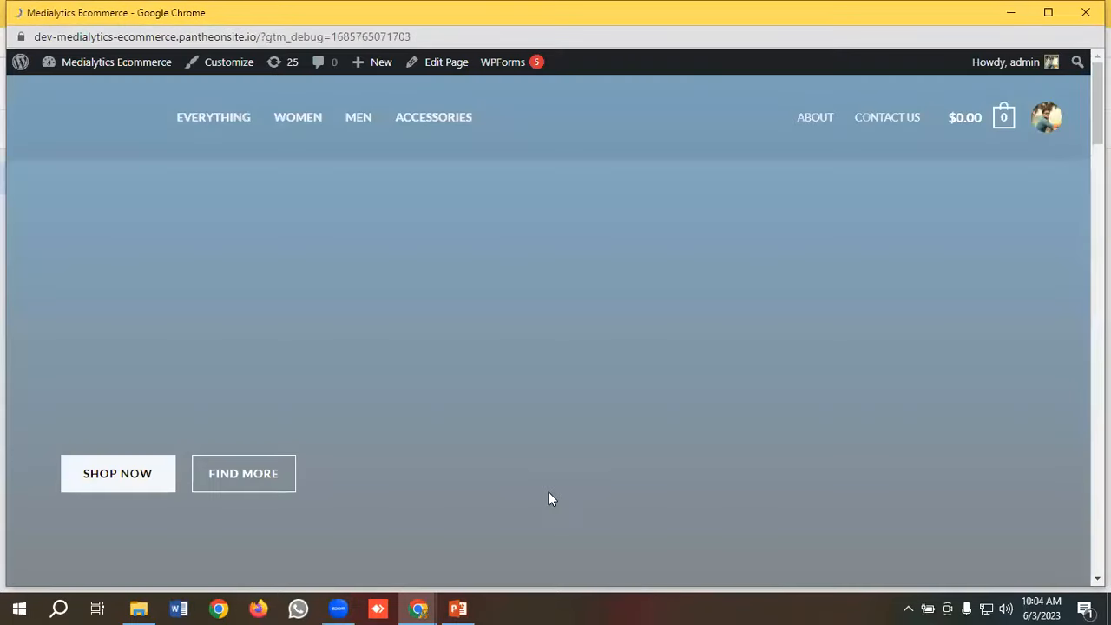
pyautogui.scroll(-8, 379, 361)
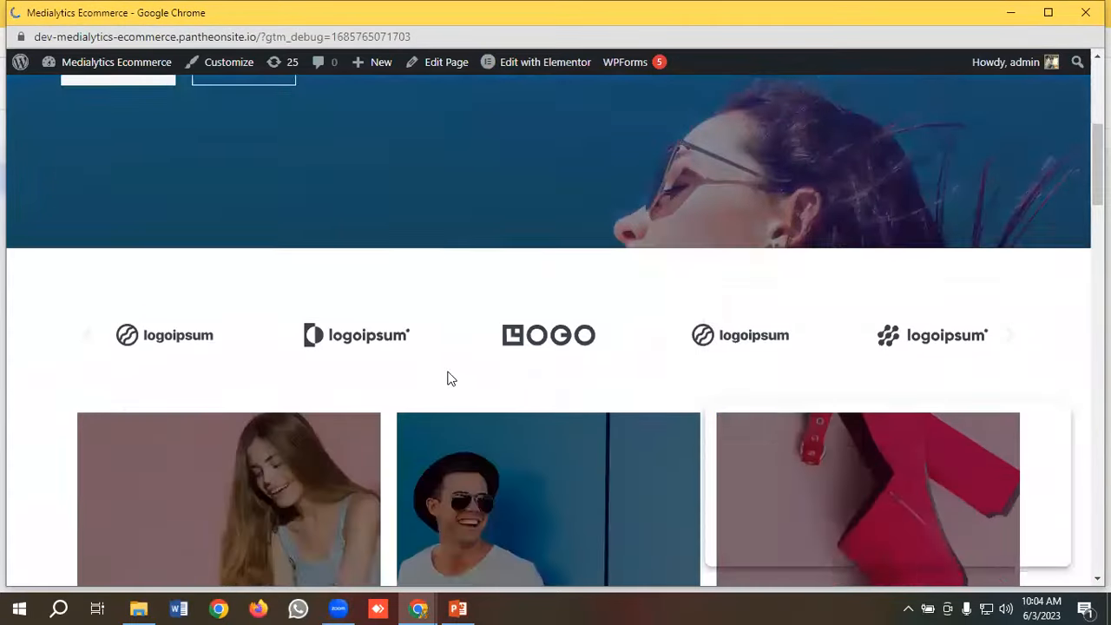
pyautogui.scroll(-6, 460, 383)
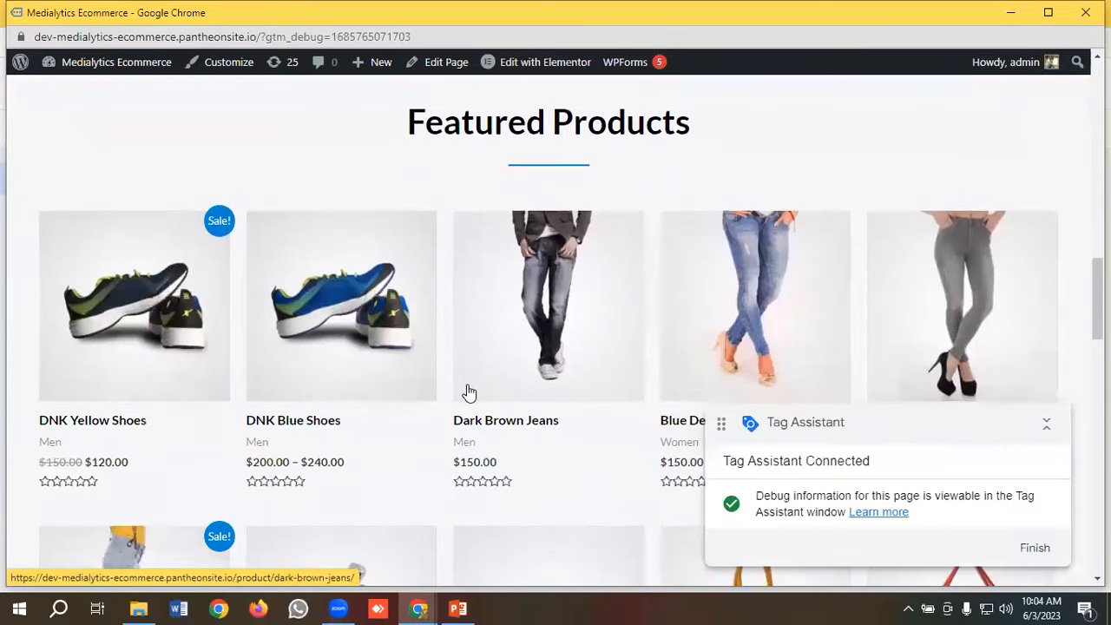
pyautogui.scroll(1, 464, 389)
pyautogui.click(540, 416)
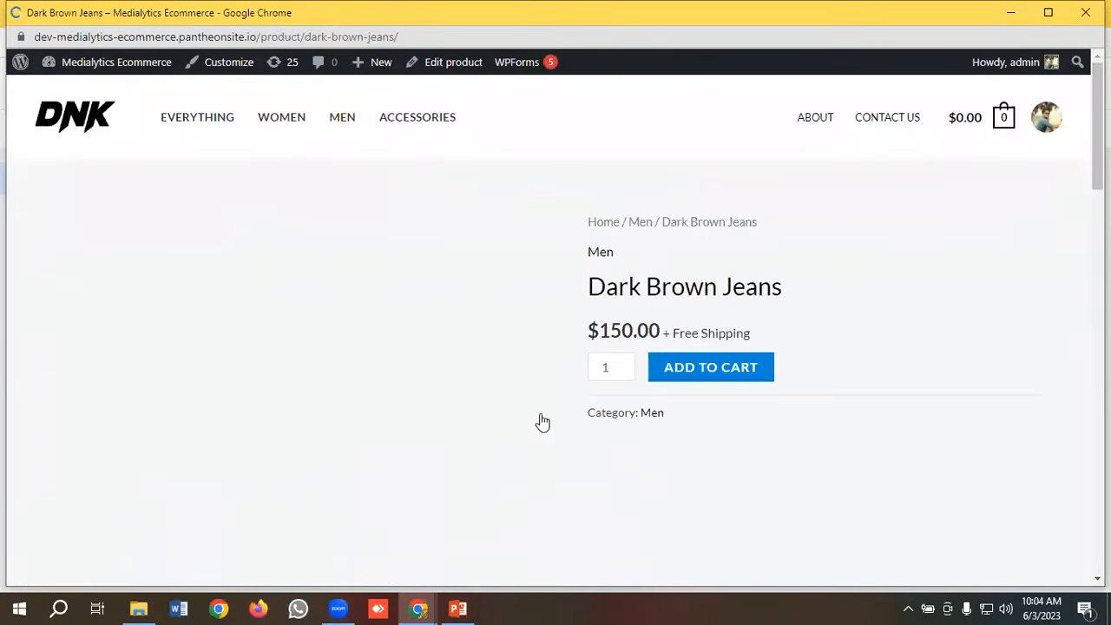
# Step: Add one pair of Dark Brown Jeans to the cart and proceed from the cart to checkout
pyautogui.click(680, 370)
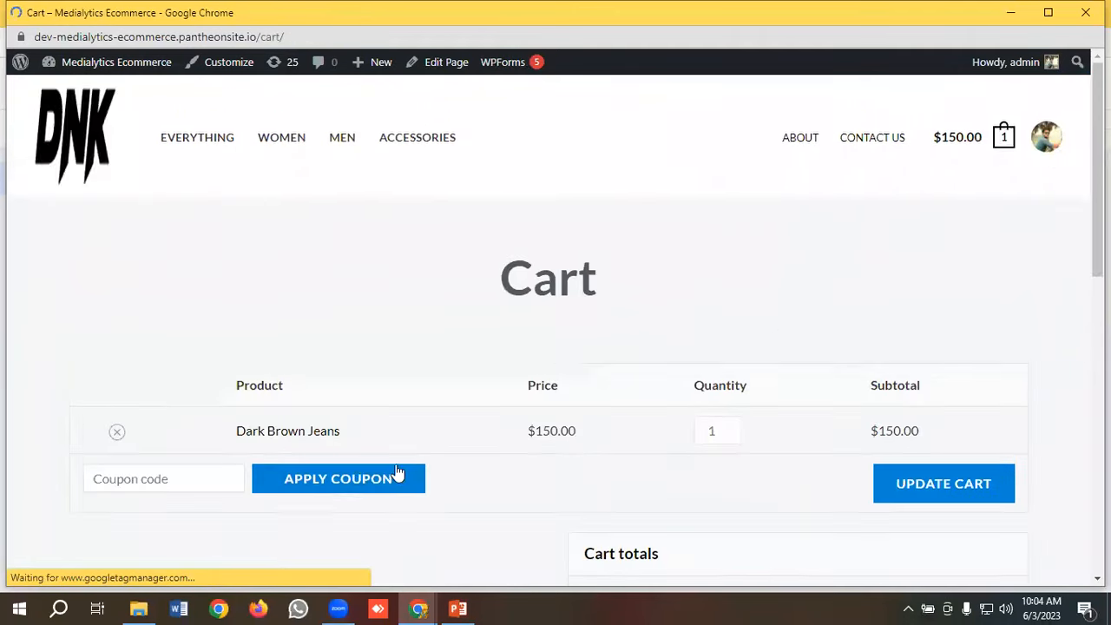
pyautogui.scroll(-1, 633, 431)
pyautogui.scroll(-3, 633, 437)
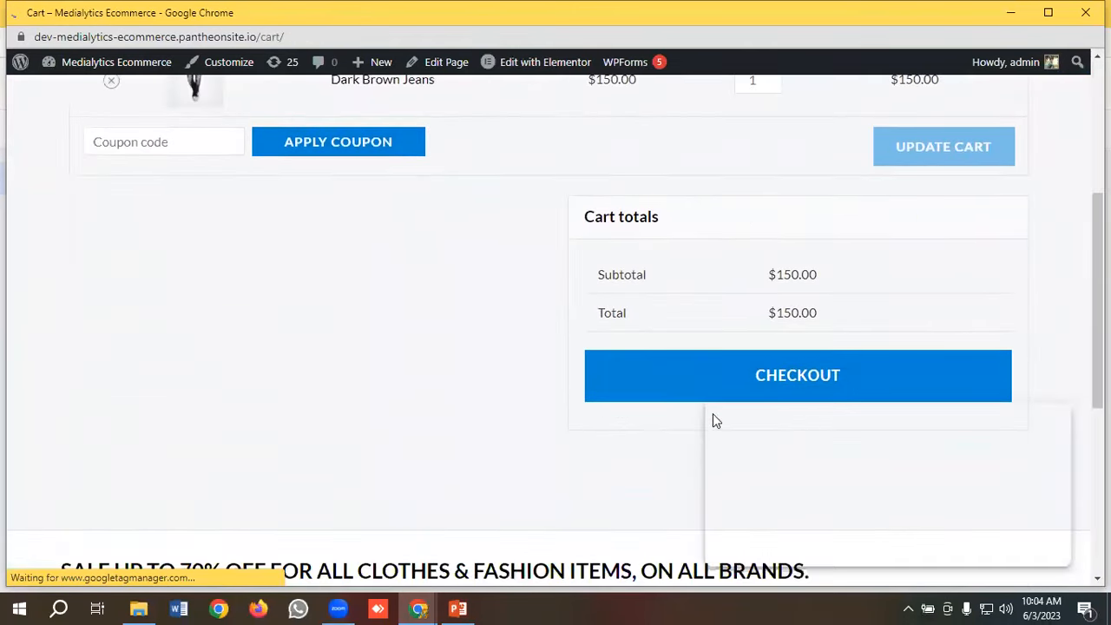
pyautogui.click(680, 382)
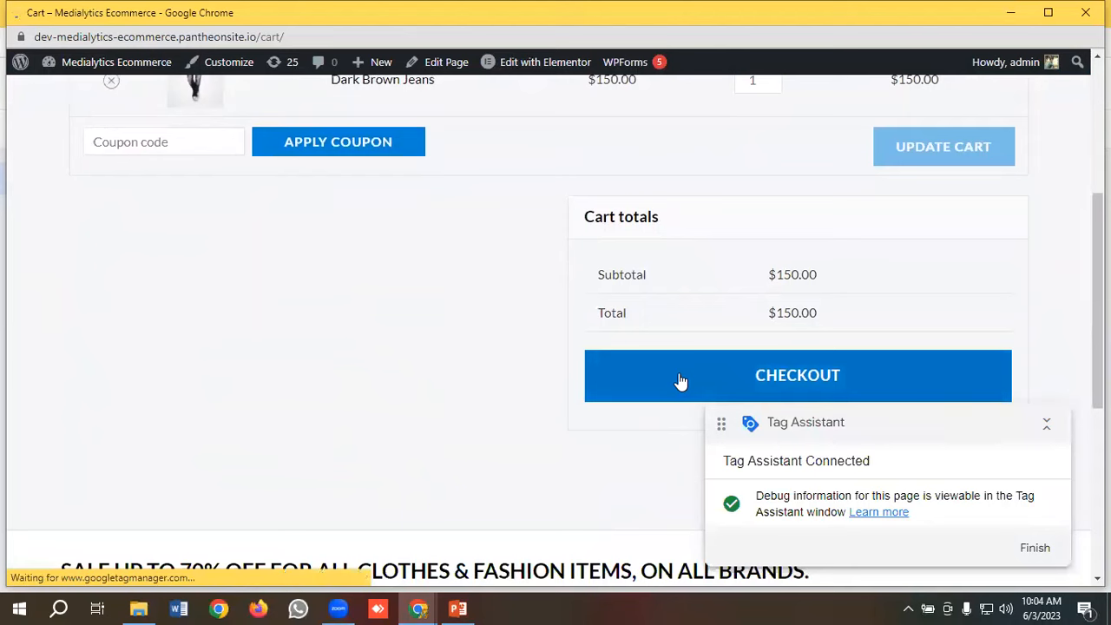
# Step: Review the prefilled billing details and place the order with cash on delivery
pyautogui.scroll(-3, 315, 412)
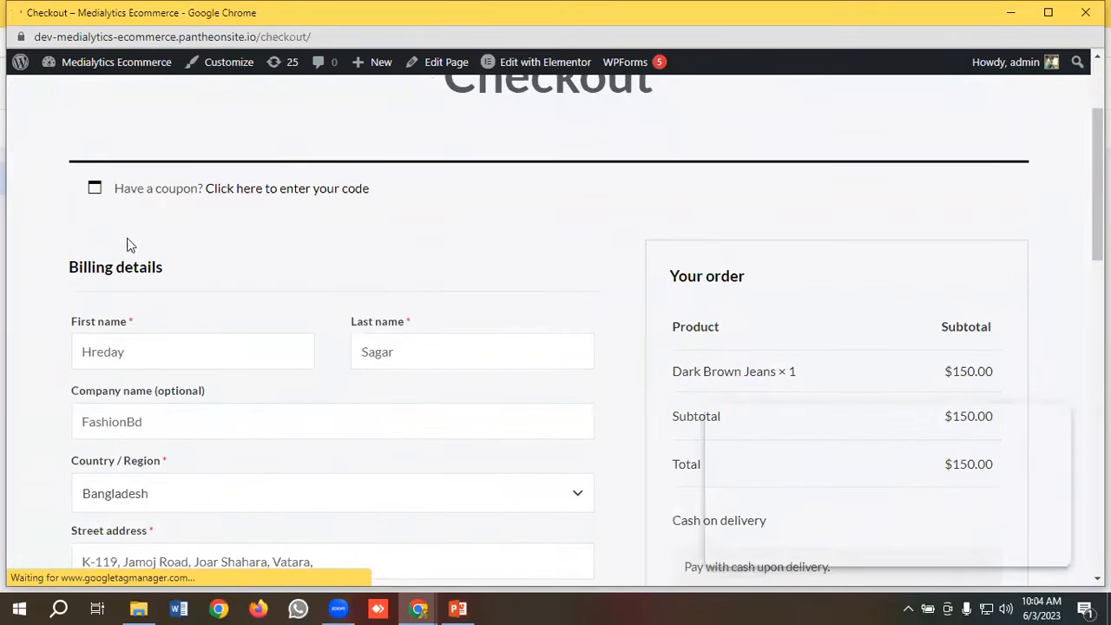
pyautogui.scroll(-5, 322, 311)
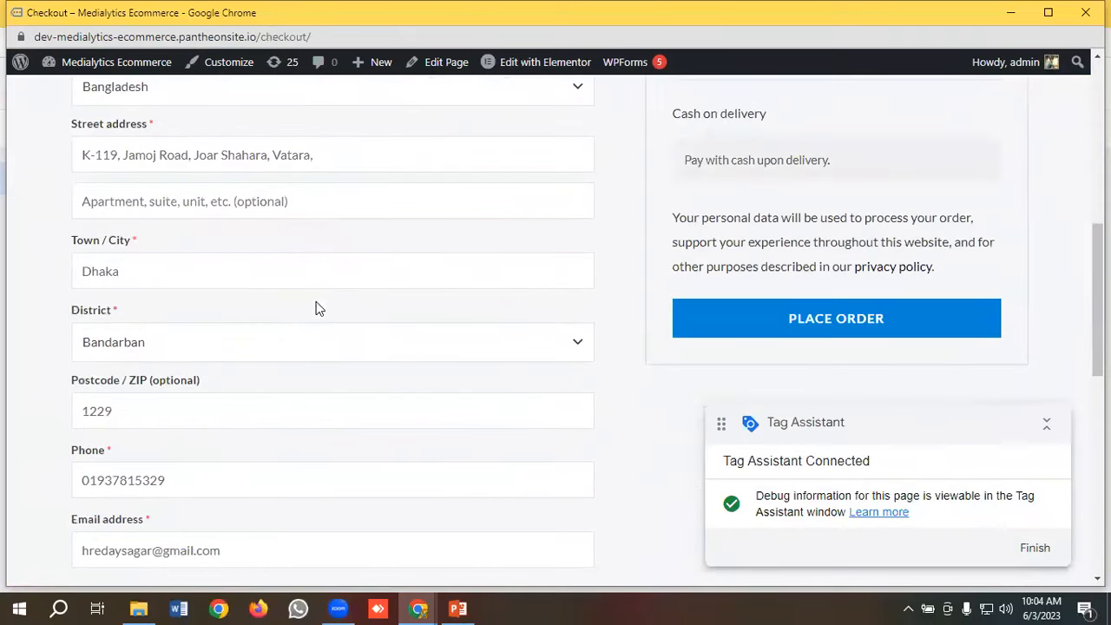
pyautogui.scroll(1, 318, 308)
pyautogui.scroll(-1, 318, 308)
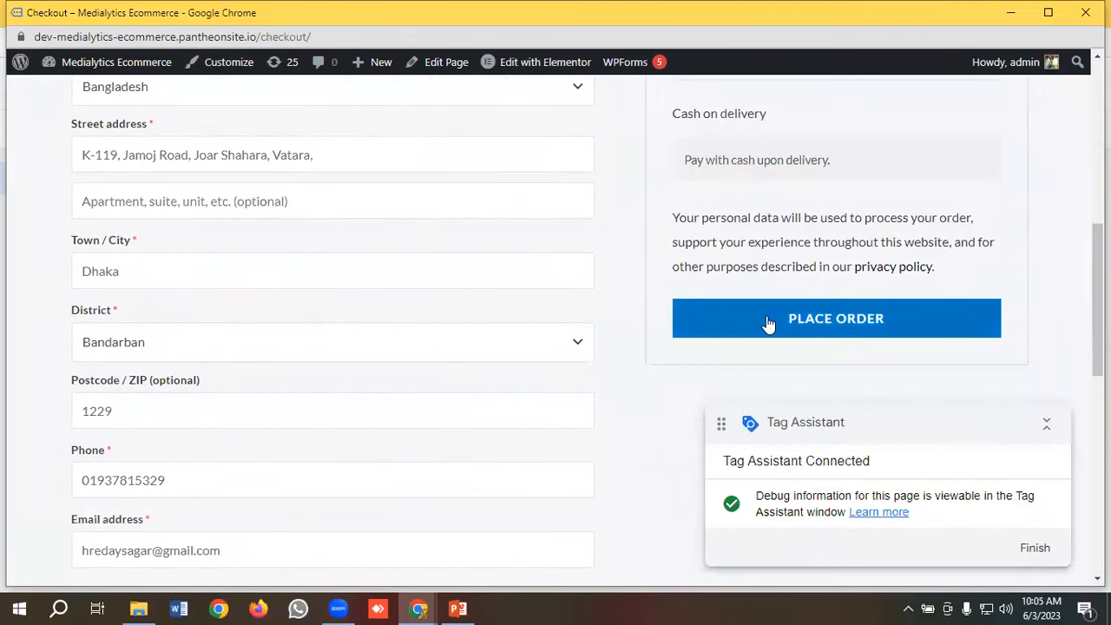
pyautogui.click(797, 320)
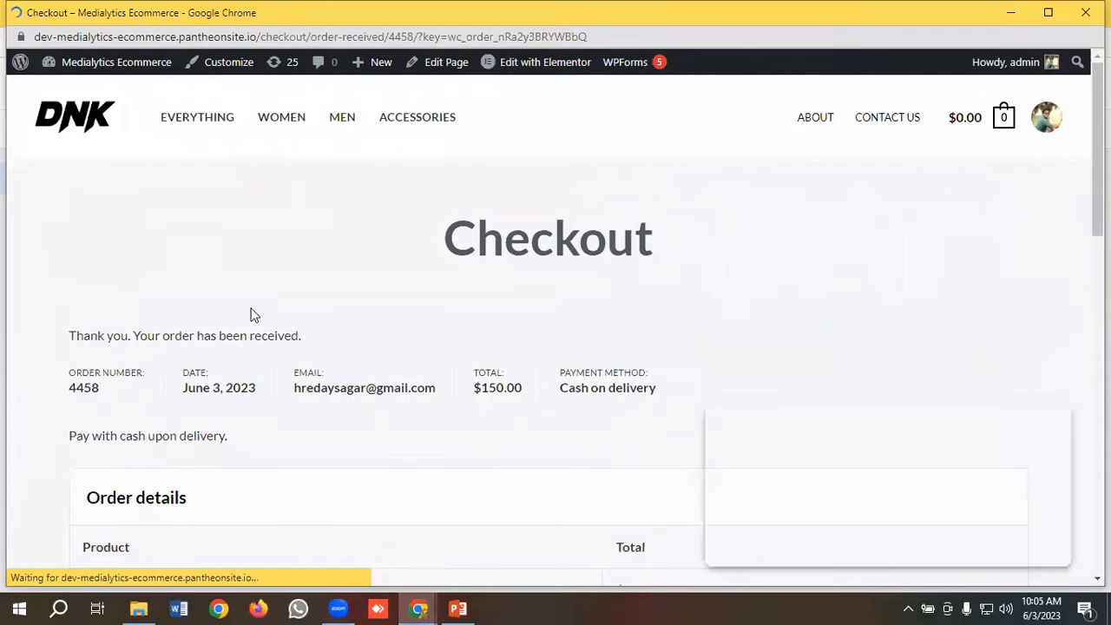
# Step: Switch to DebugView in Google Analytics and examine the incoming ecommerce events in the seconds stream, back up to the latest purchase
pyautogui.moveTo(415, 607)
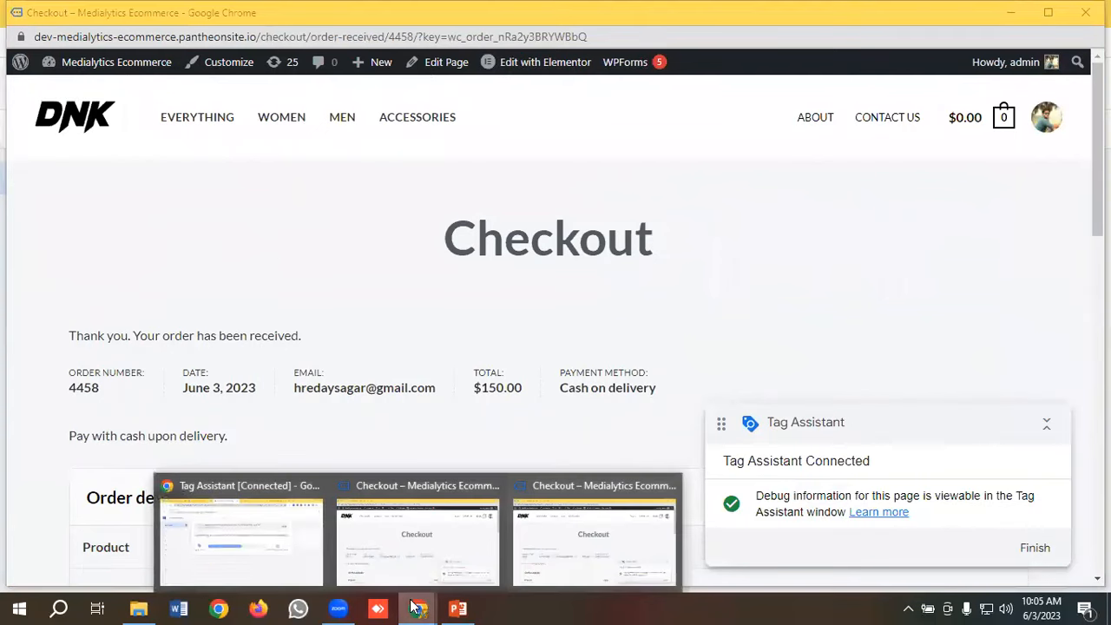
pyautogui.click(260, 552)
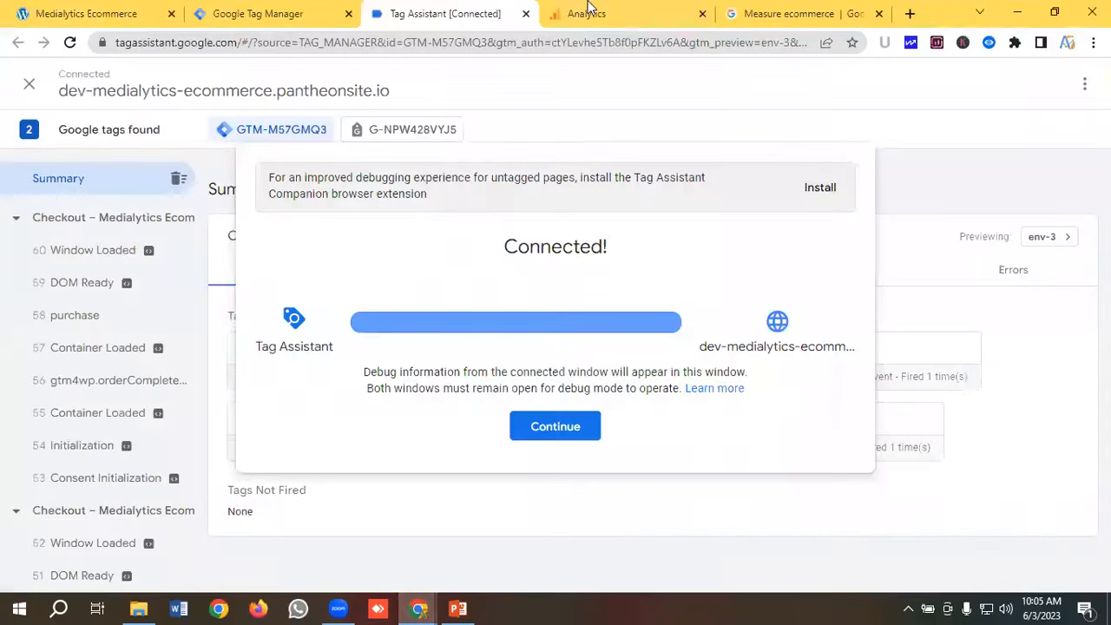
pyautogui.click(589, 11)
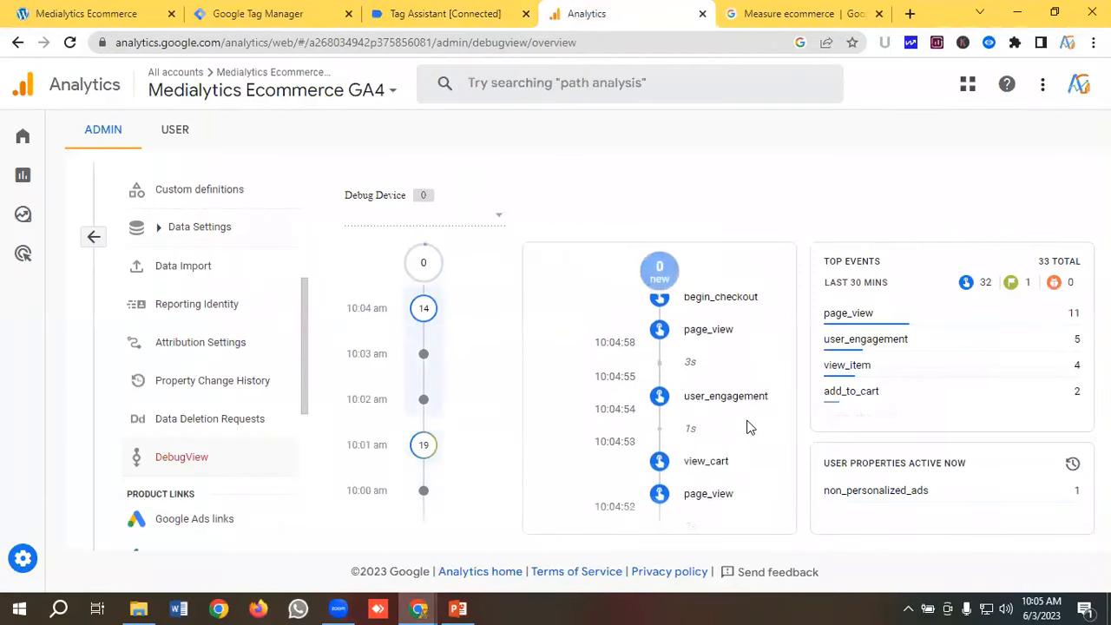
pyautogui.scroll(-5, 749, 427)
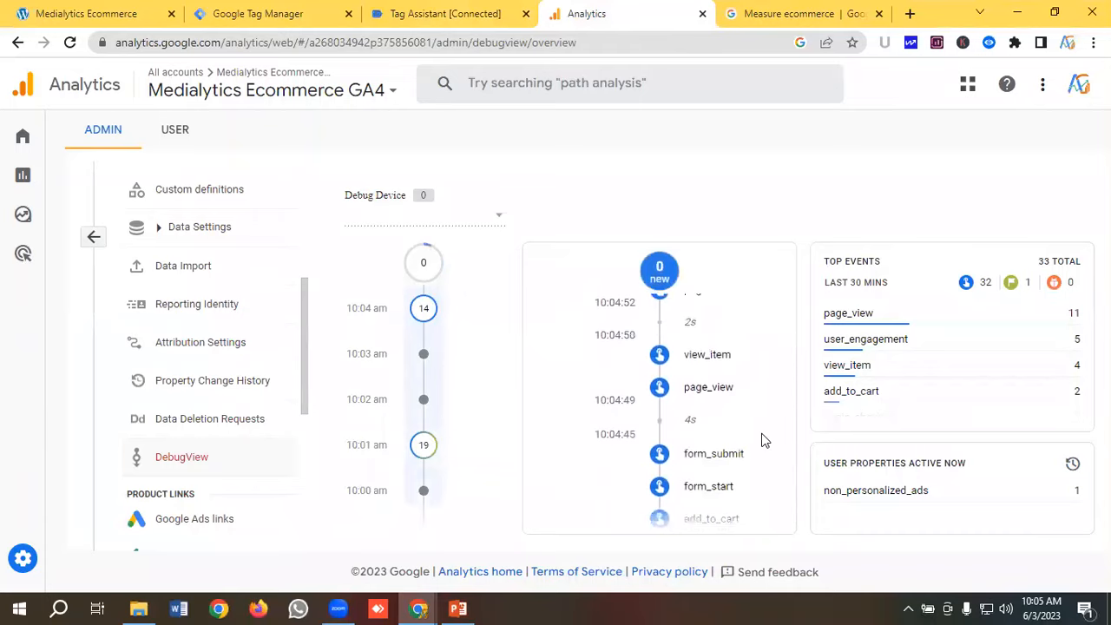
pyautogui.scroll(-5, 761, 441)
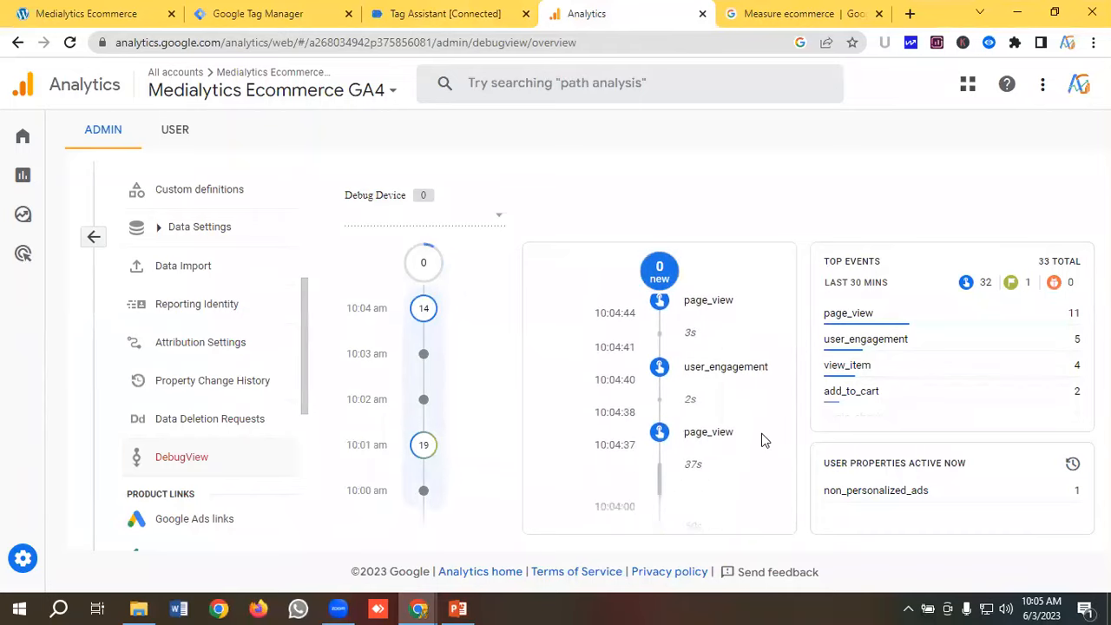
pyautogui.scroll(-5, 761, 441)
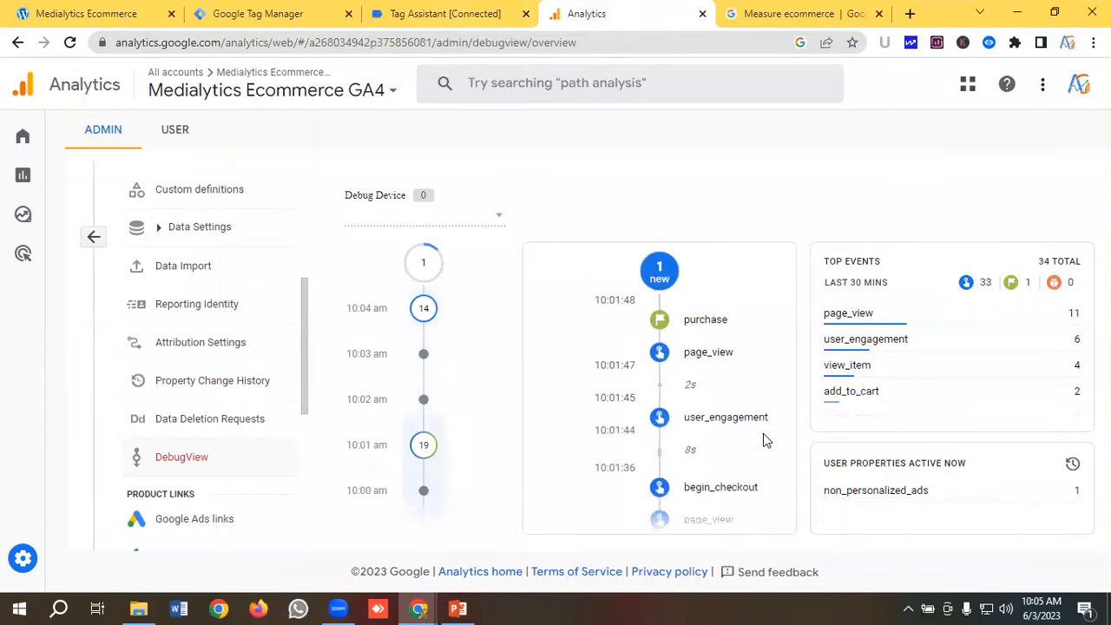
pyautogui.scroll(10, 763, 439)
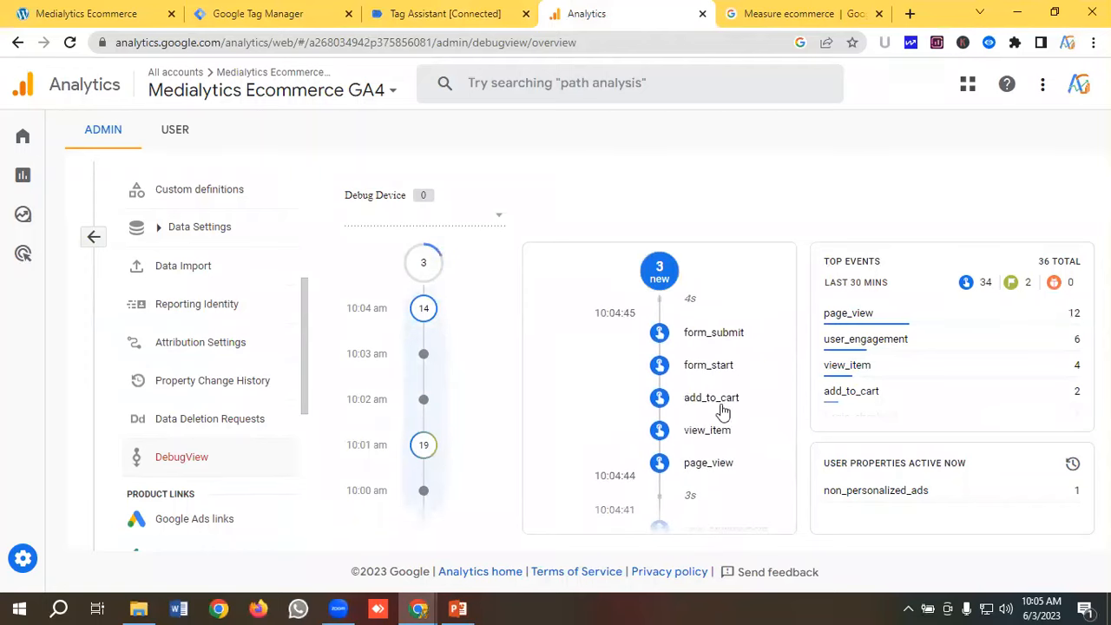
pyautogui.scroll(2, 746, 417)
pyautogui.scroll(3, 746, 417)
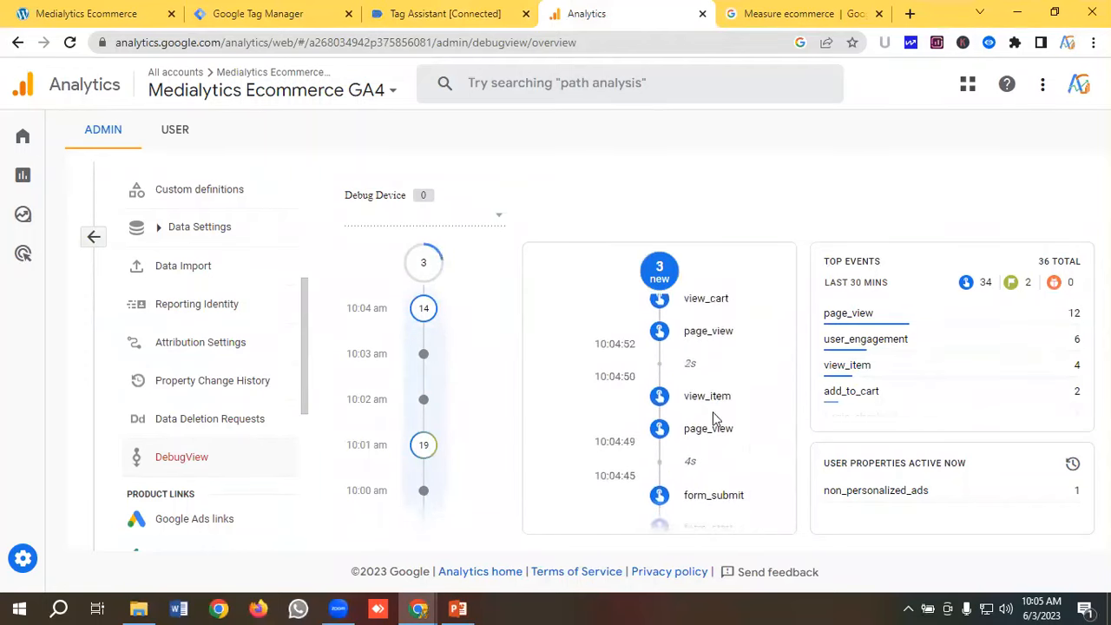
pyautogui.scroll(3, 737, 413)
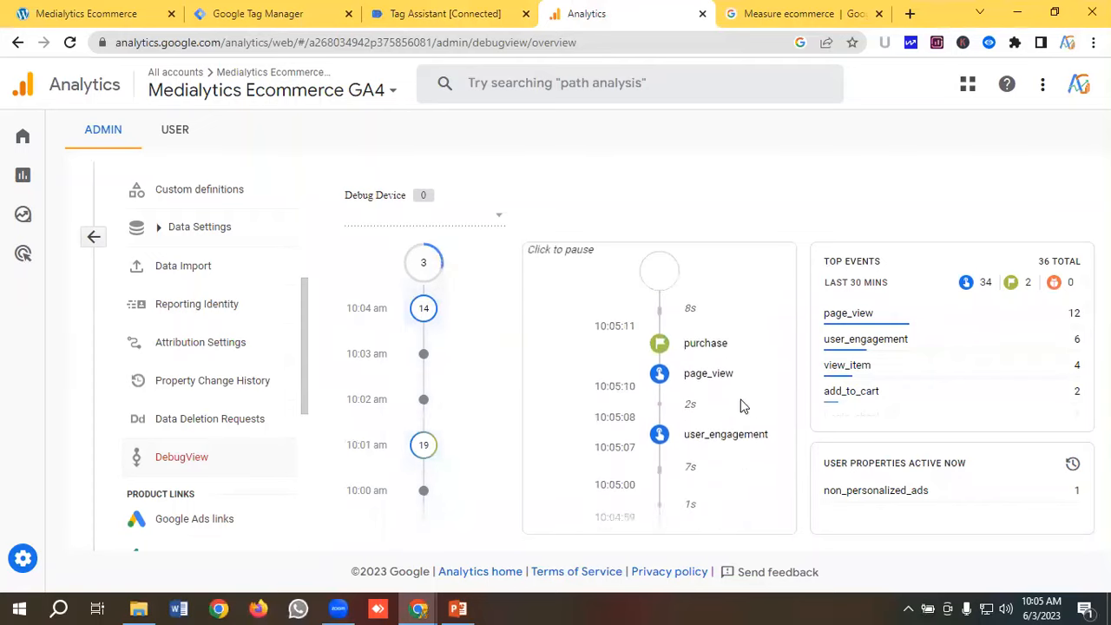
# Step: Open the latest purchase event in DebugView and check its currency, shipping, tax, transaction_id and value parameters
pyautogui.click(715, 360)
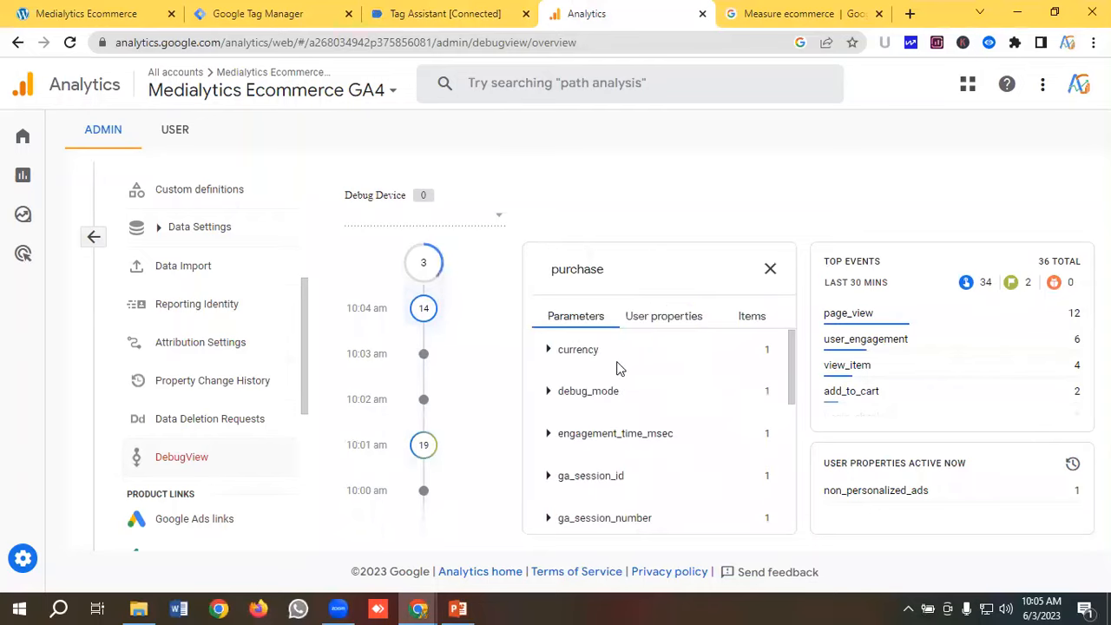
pyautogui.click(550, 351)
pyautogui.scroll(-3, 653, 383)
pyautogui.scroll(-3, 608, 431)
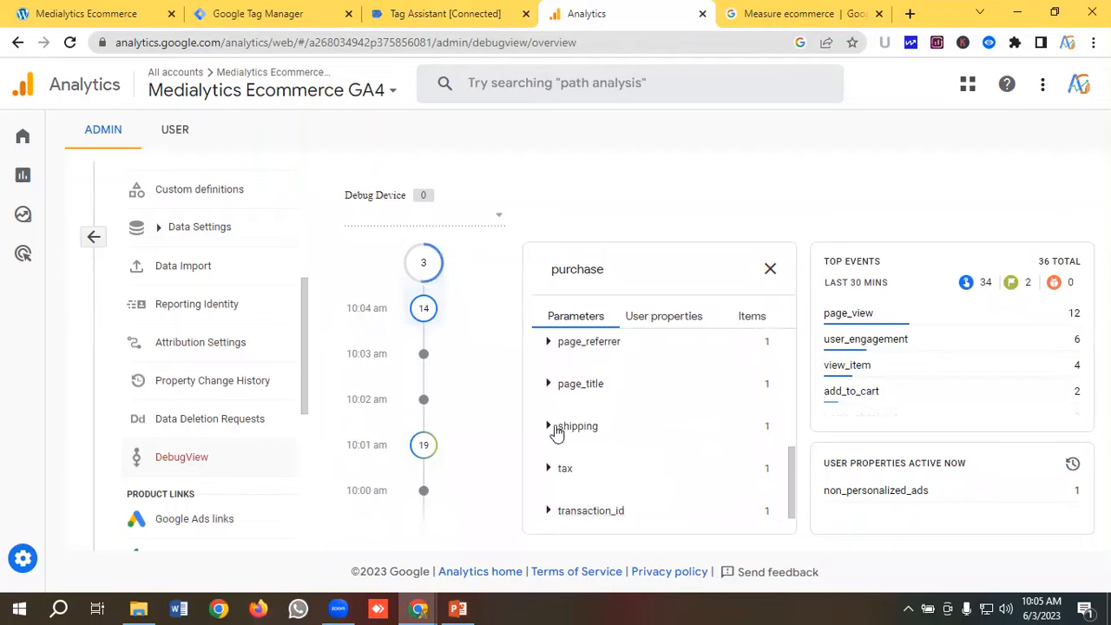
pyautogui.click(556, 428)
pyautogui.scroll(-1, 608, 416)
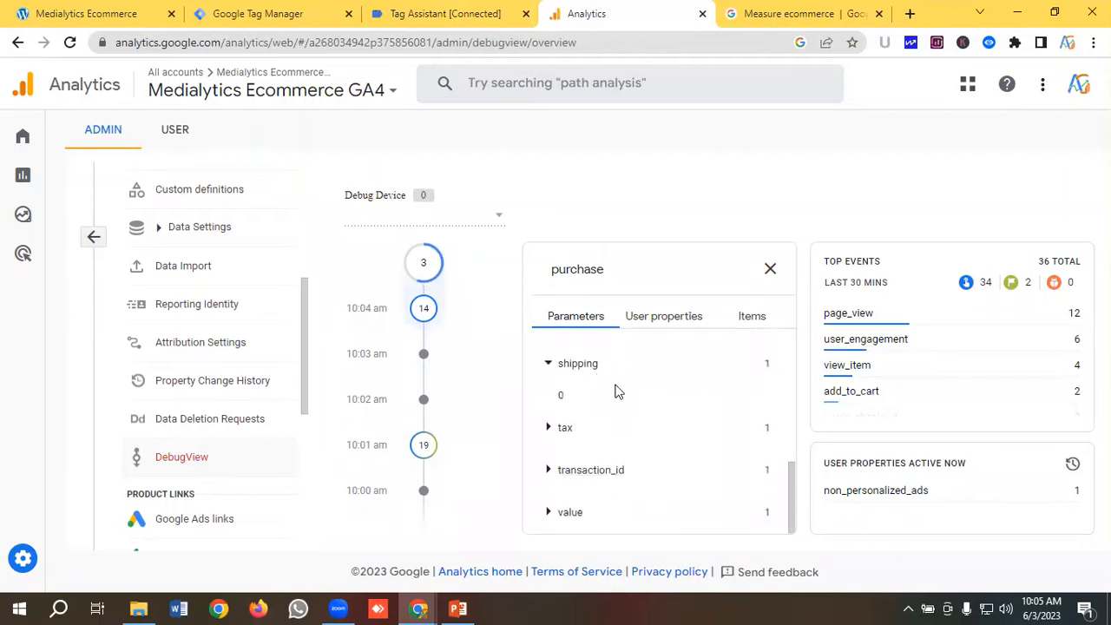
pyautogui.click(553, 430)
pyautogui.click(555, 470)
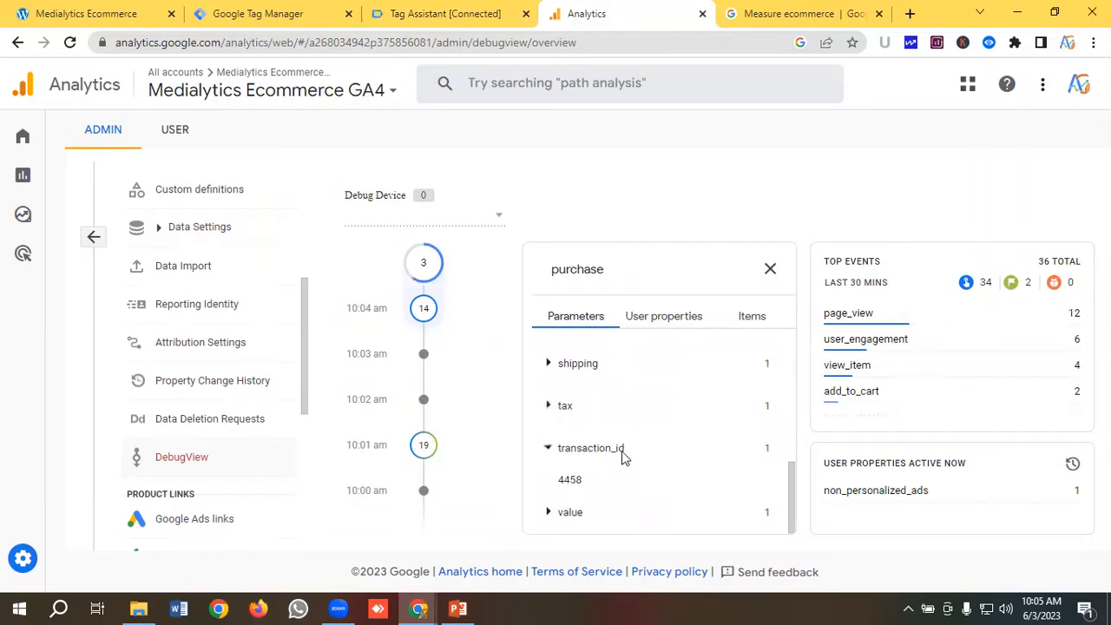
pyautogui.click(578, 512)
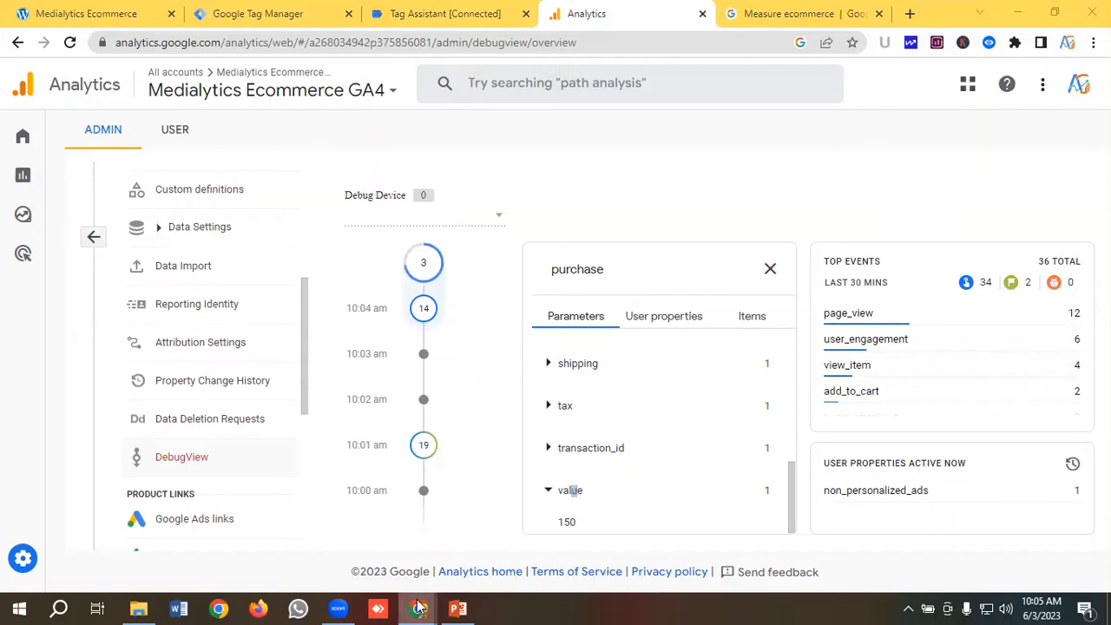
# Step: Compare the purchase parameters with the order number and total on the store's order confirmation page, and return to DebugView
pyautogui.moveTo(419, 608)
pyautogui.click(444, 554)
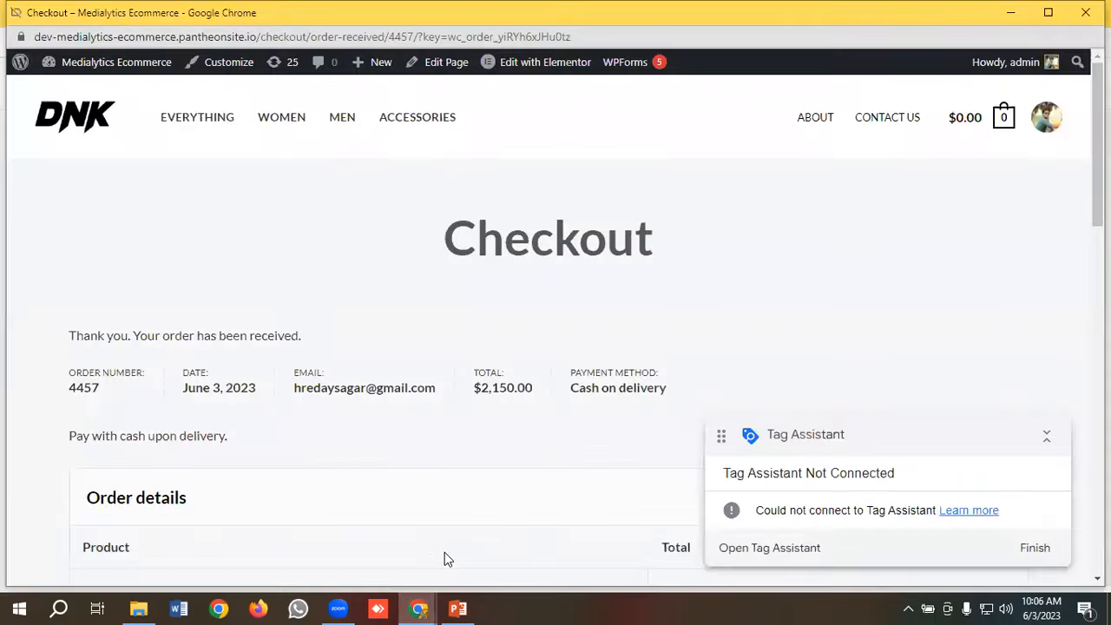
pyautogui.moveTo(419, 607)
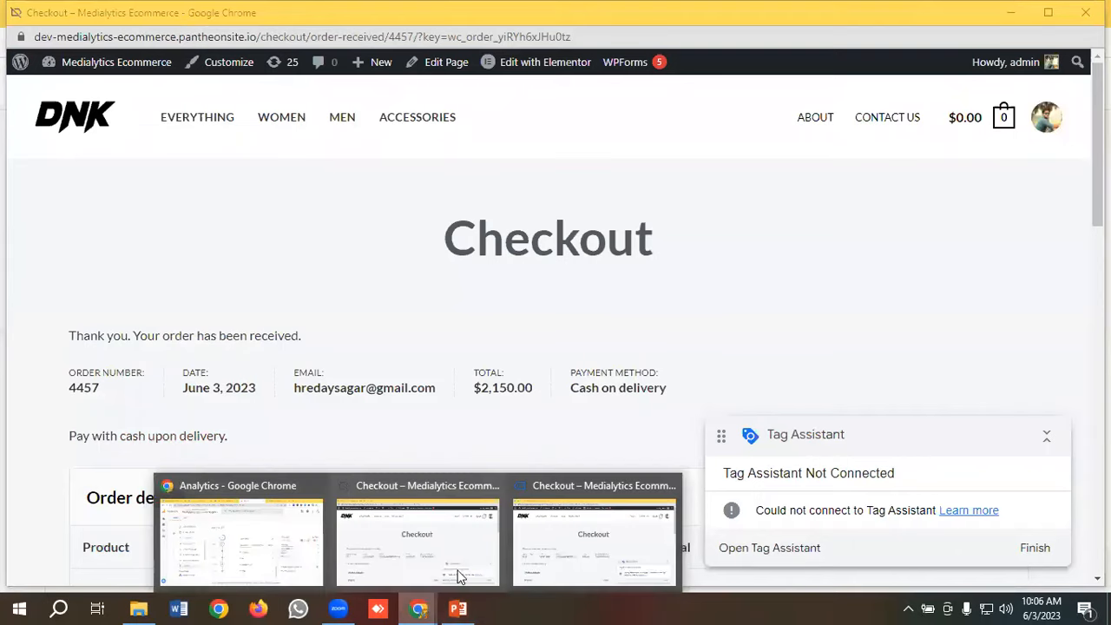
pyautogui.click(554, 569)
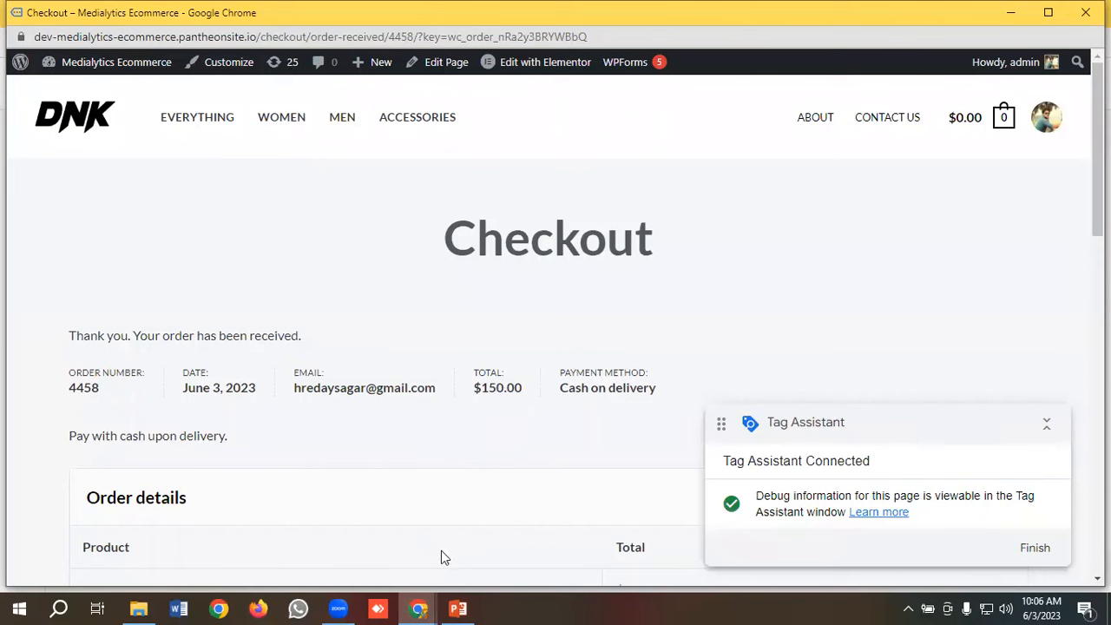
pyautogui.moveTo(418, 608)
pyautogui.click(259, 534)
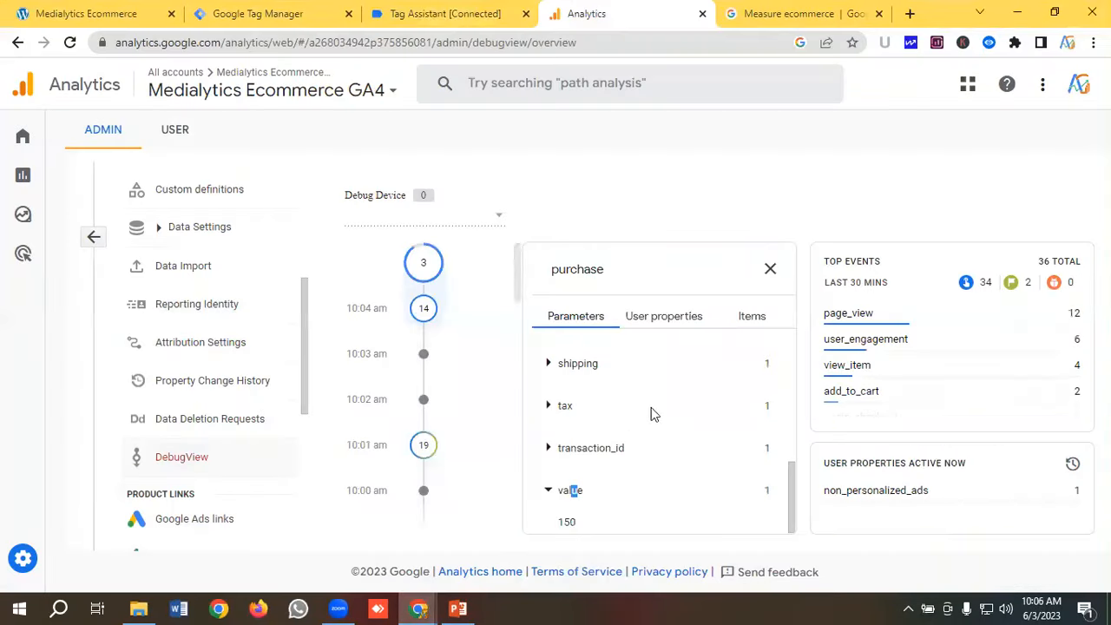
pyautogui.scroll(10, 740, 426)
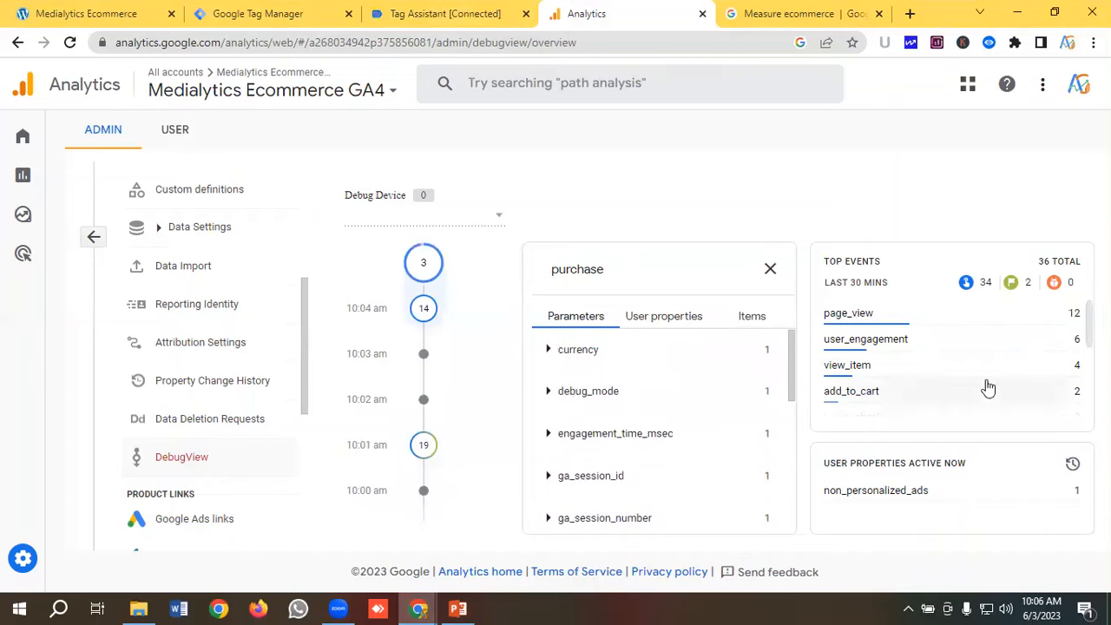
# Step: Open the Reports snapshot in Google Analytics and bring the Total revenue metric fully into view on the overview card
pyautogui.moveTo(5, 142)
pyautogui.click(45, 141)
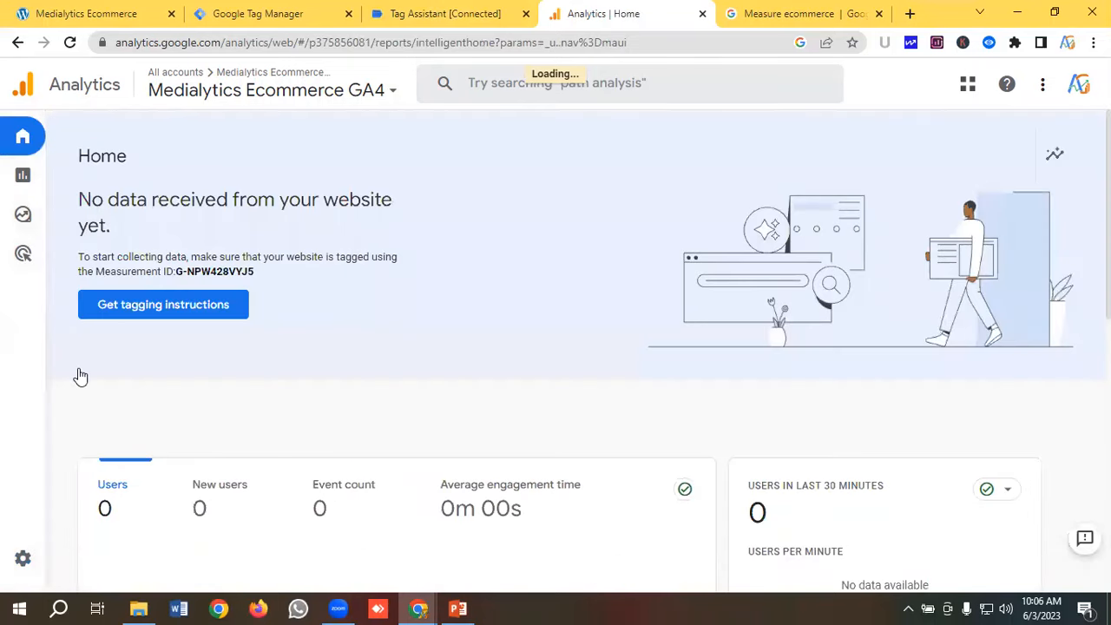
pyautogui.moveTo(61, 181)
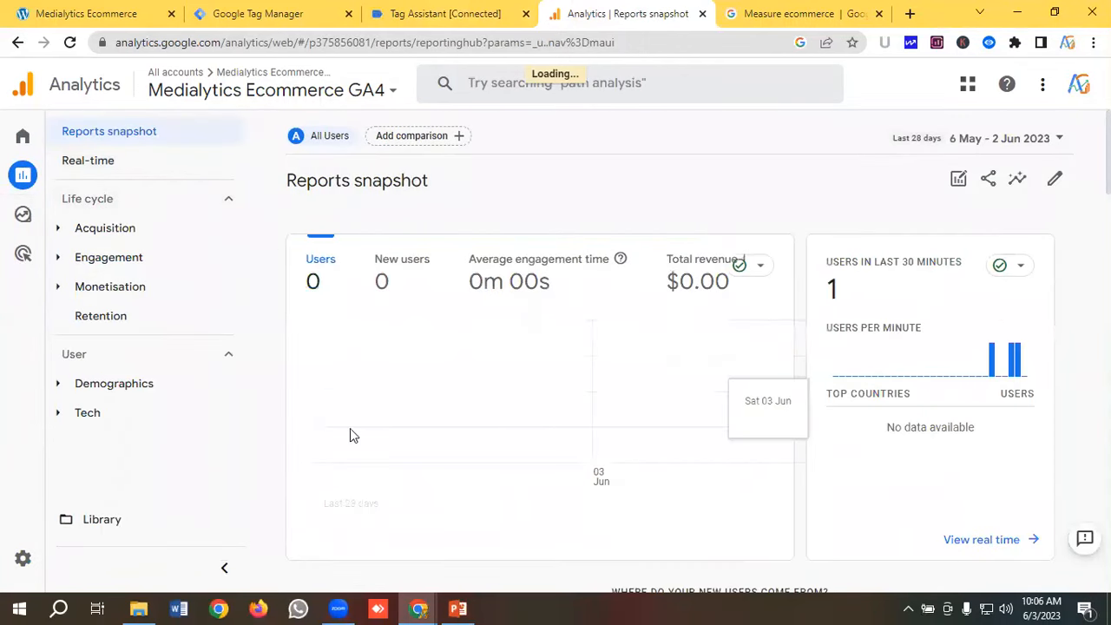
pyautogui.click(729, 276)
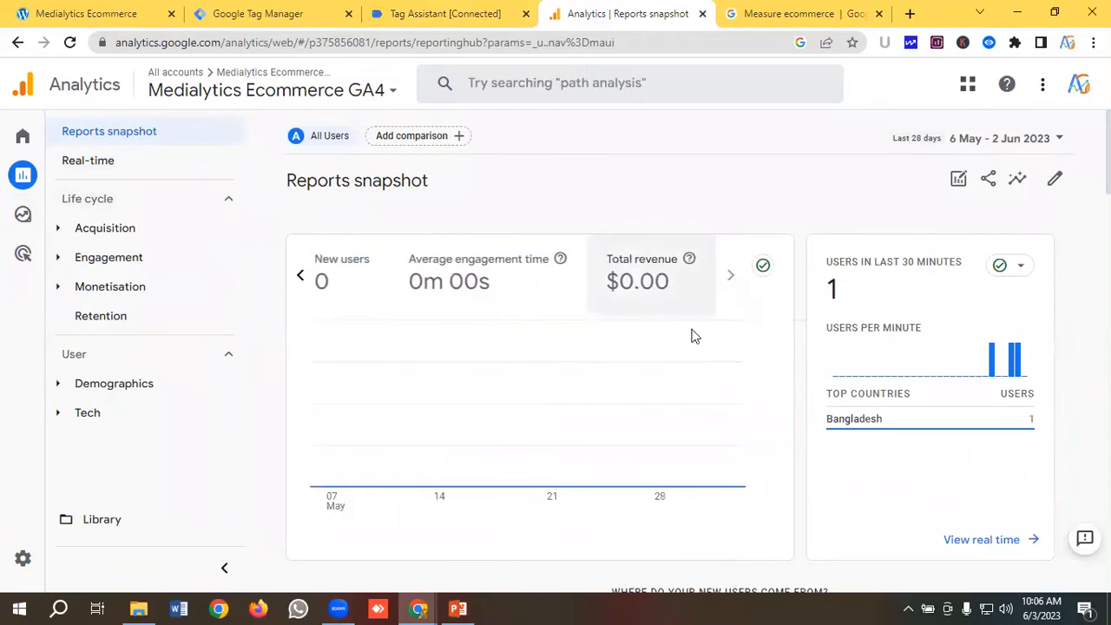